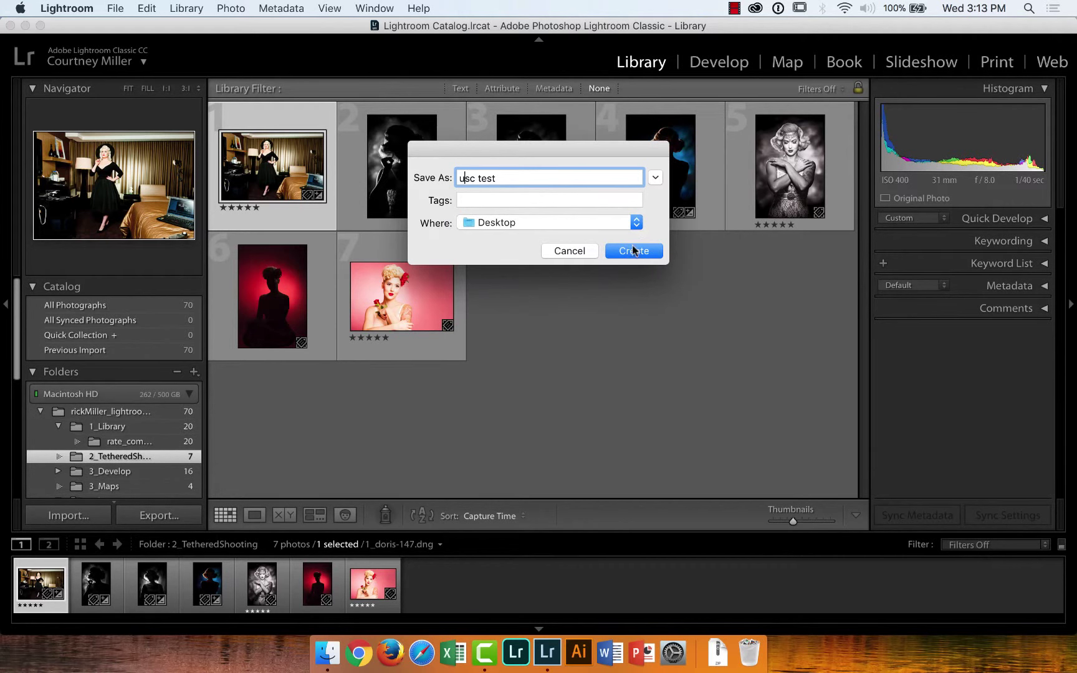
click(655, 178)
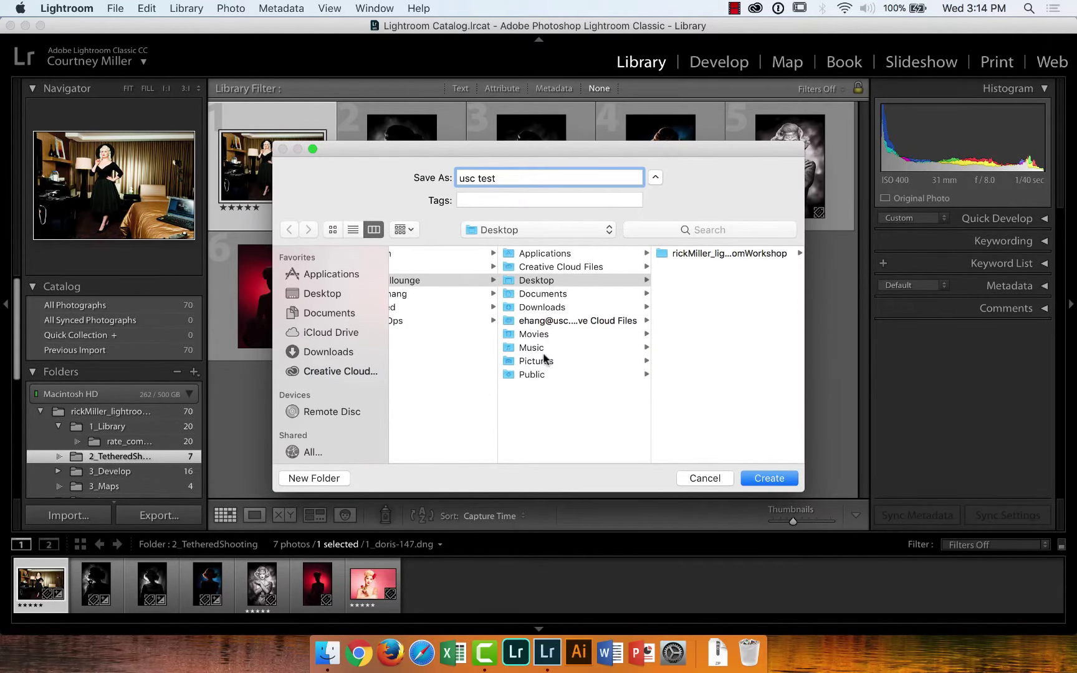
click(669, 256)
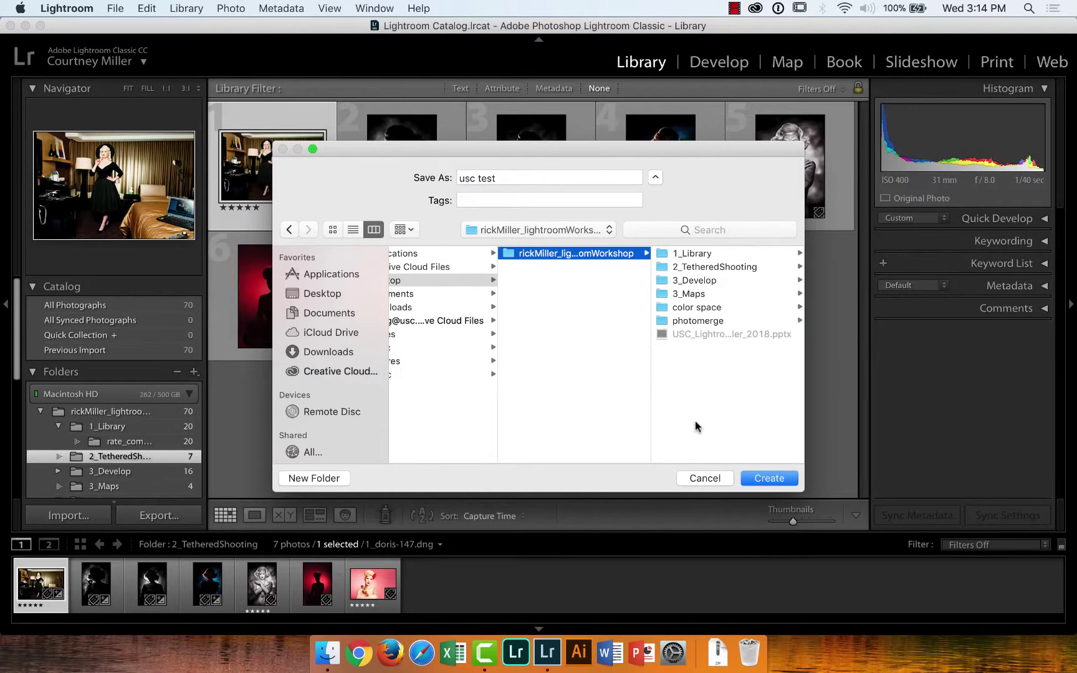
click(335, 478)
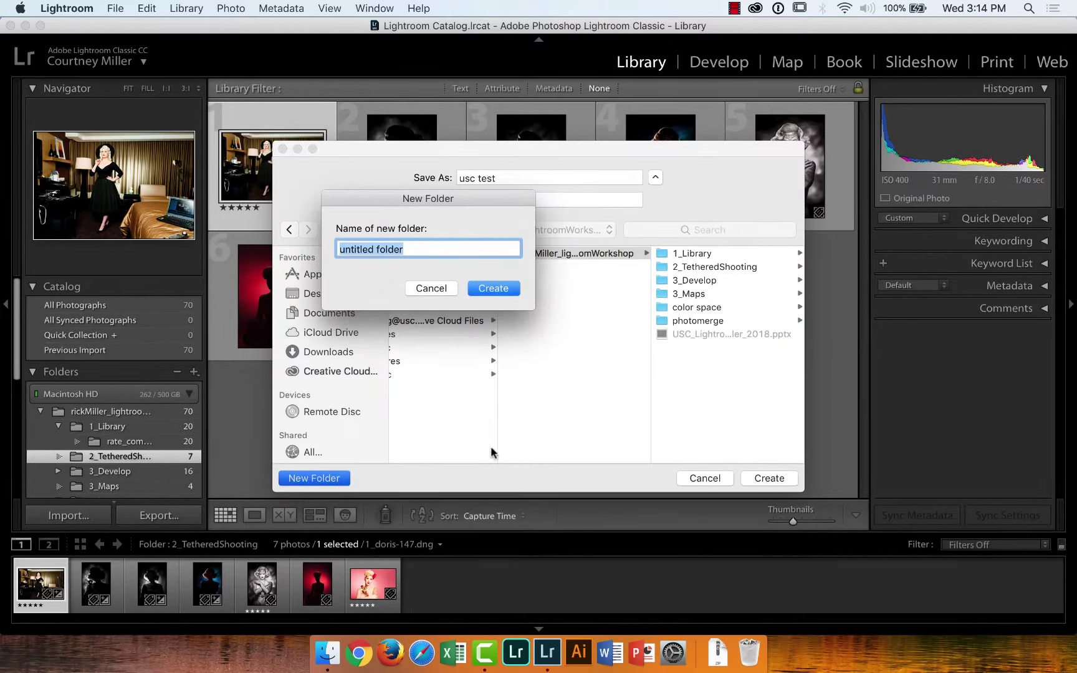
text(test)
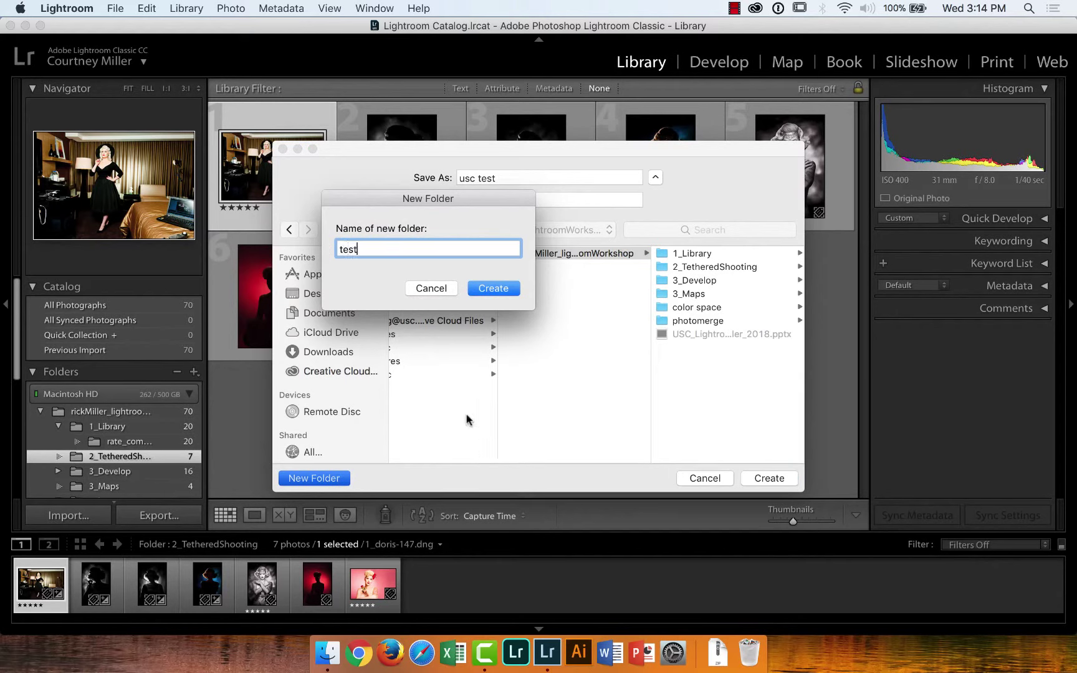
click(494, 288)
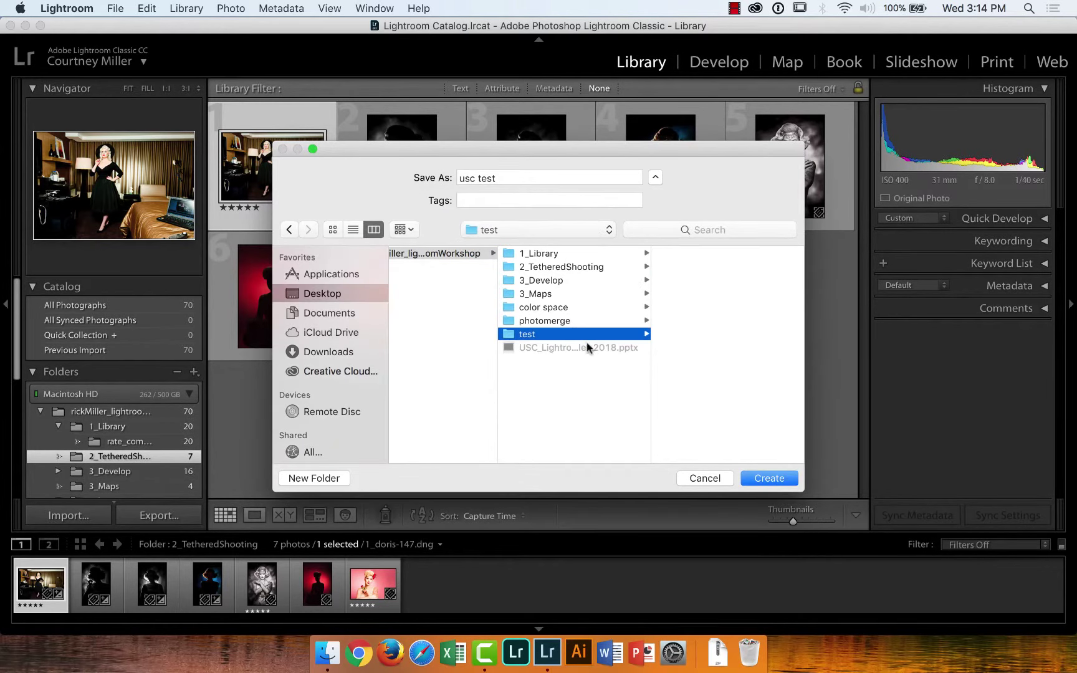
click(760, 477)
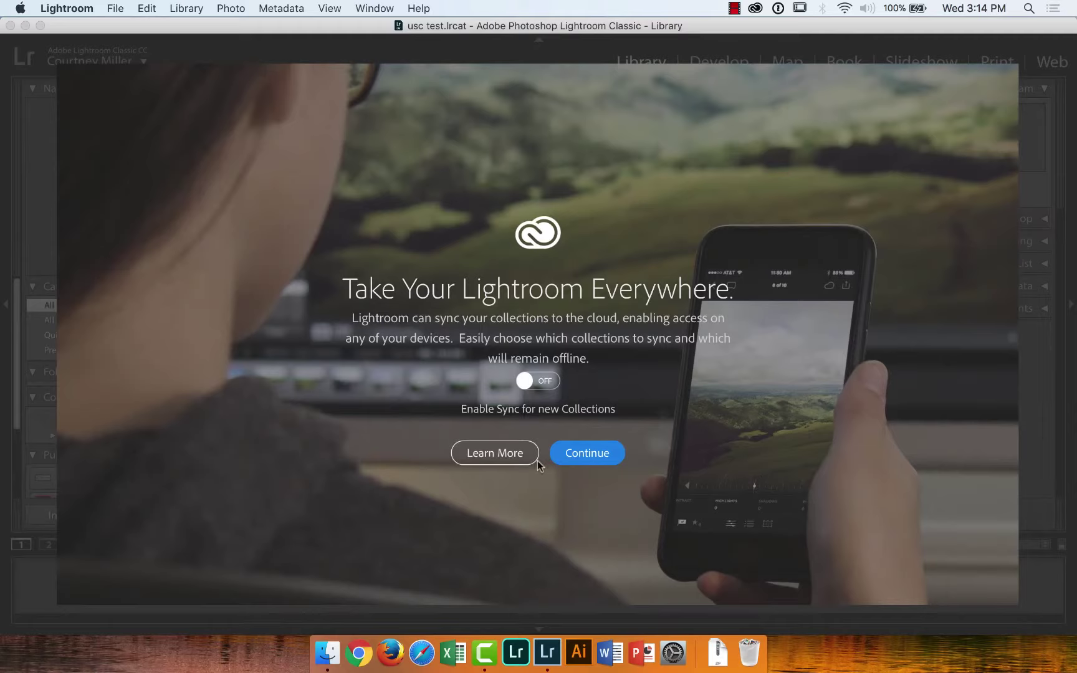
Dismiss the cloud sync welcome screen and minimize Lightroom to show the desktop
click(585, 457)
click(59, 57)
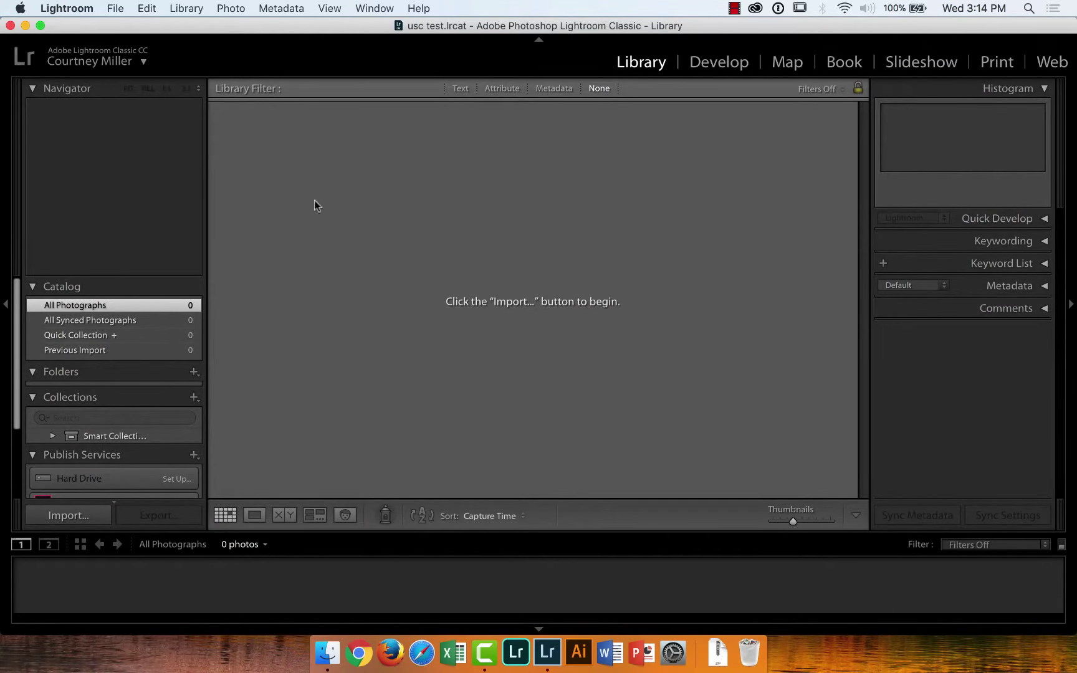
click(26, 25)
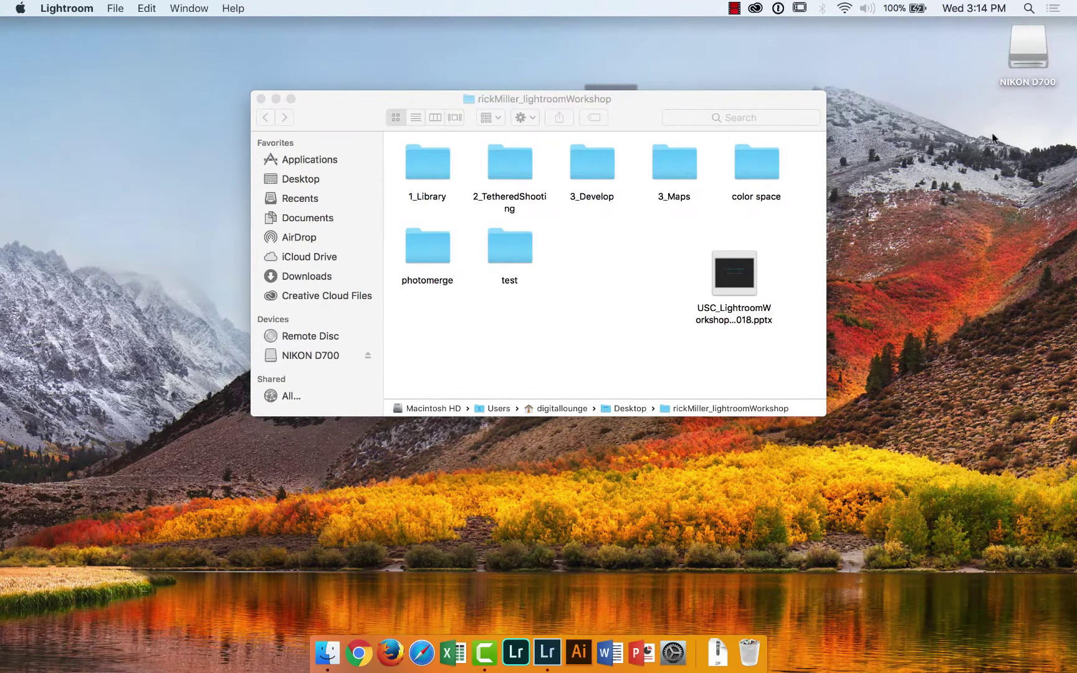
Browse the NEF files in the NIKON D700 card's DCIM/105ND700 folder, then return to Lightroom
double_click(1022, 54)
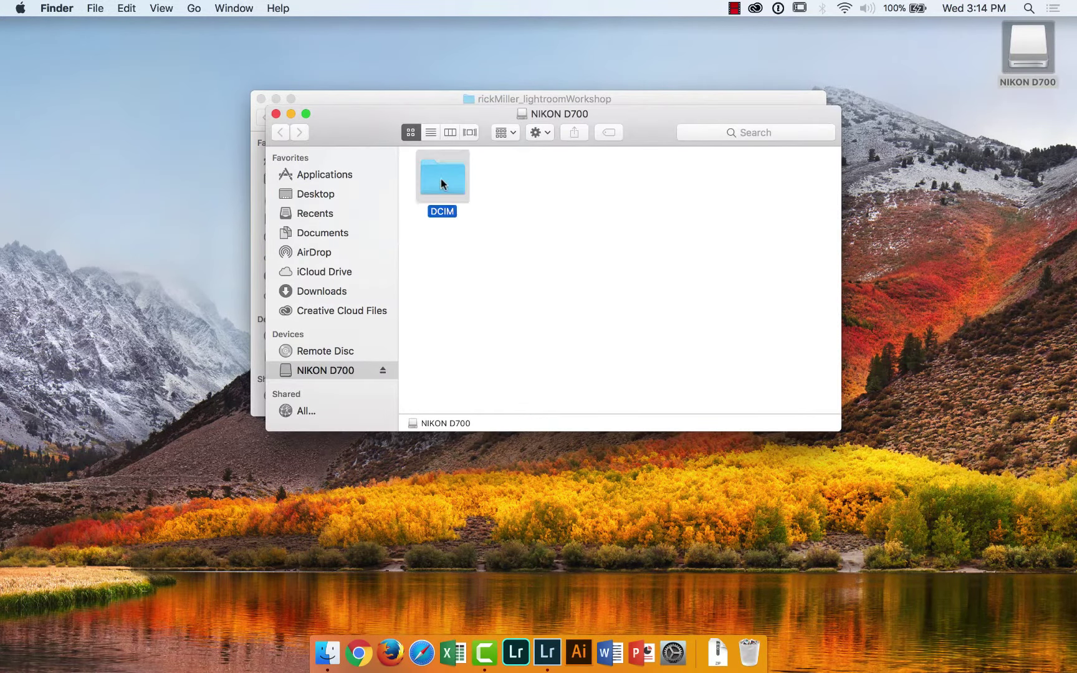
double_click(442, 179)
double_click(442, 179)
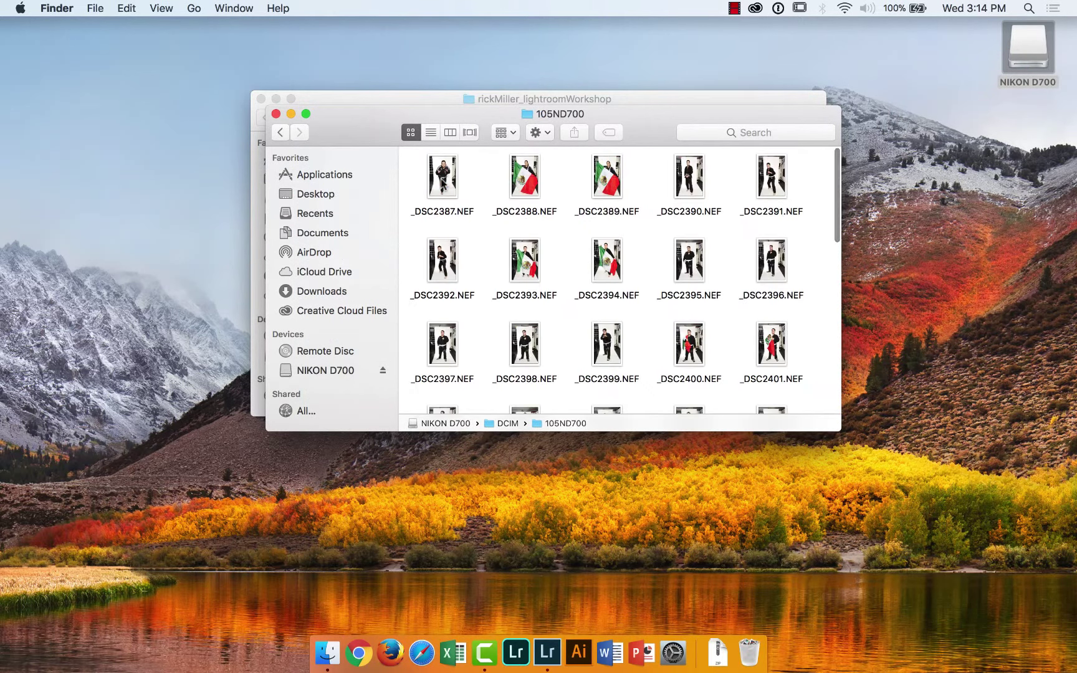
scroll(804, 255, down, 10)
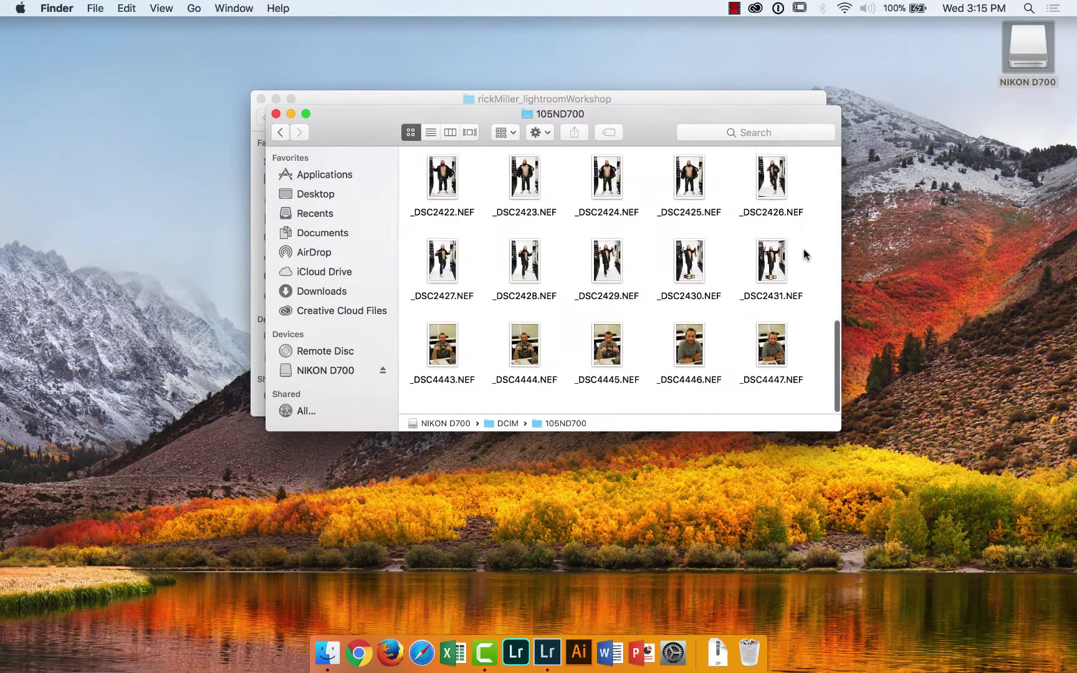
drag(808, 340, 530, 366)
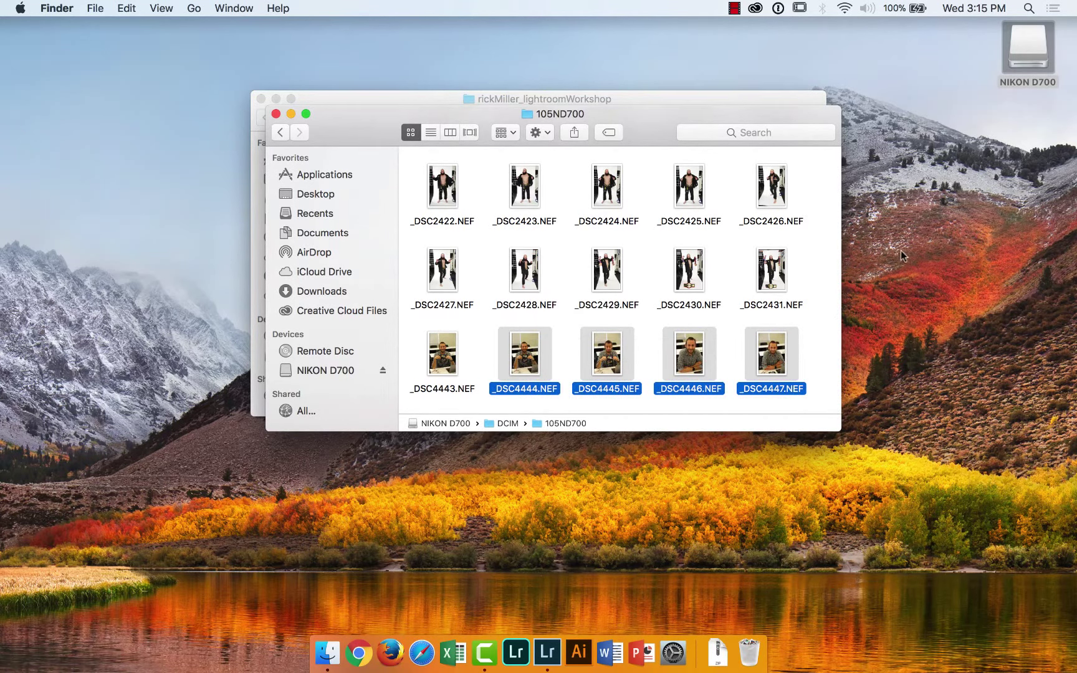
drag(705, 145, 754, 196)
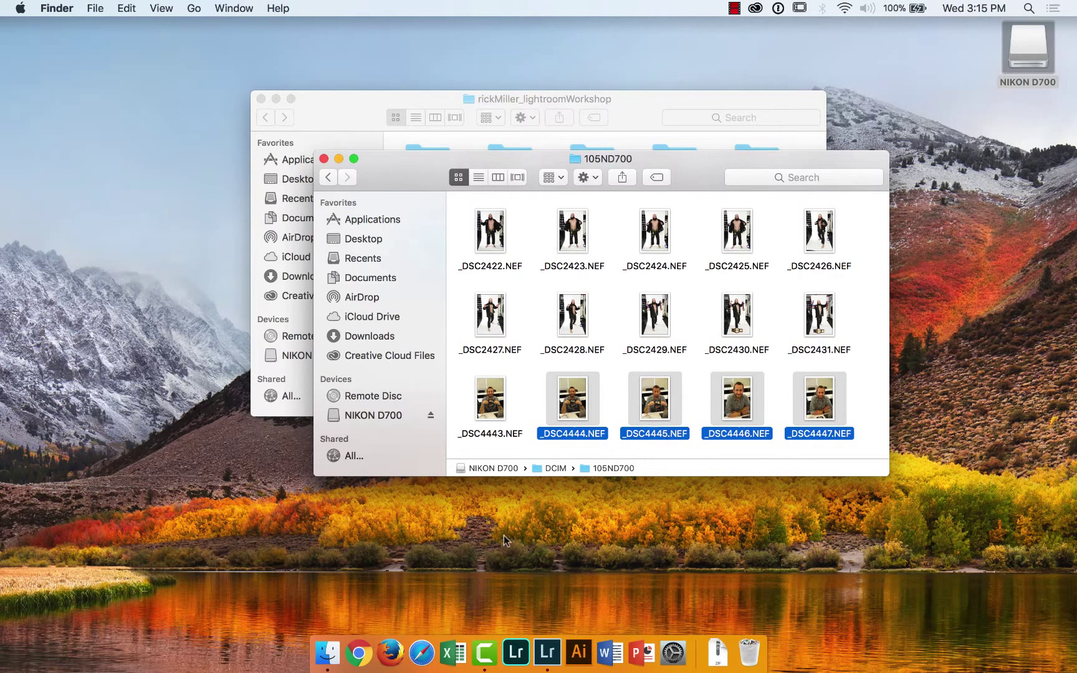
click(548, 655)
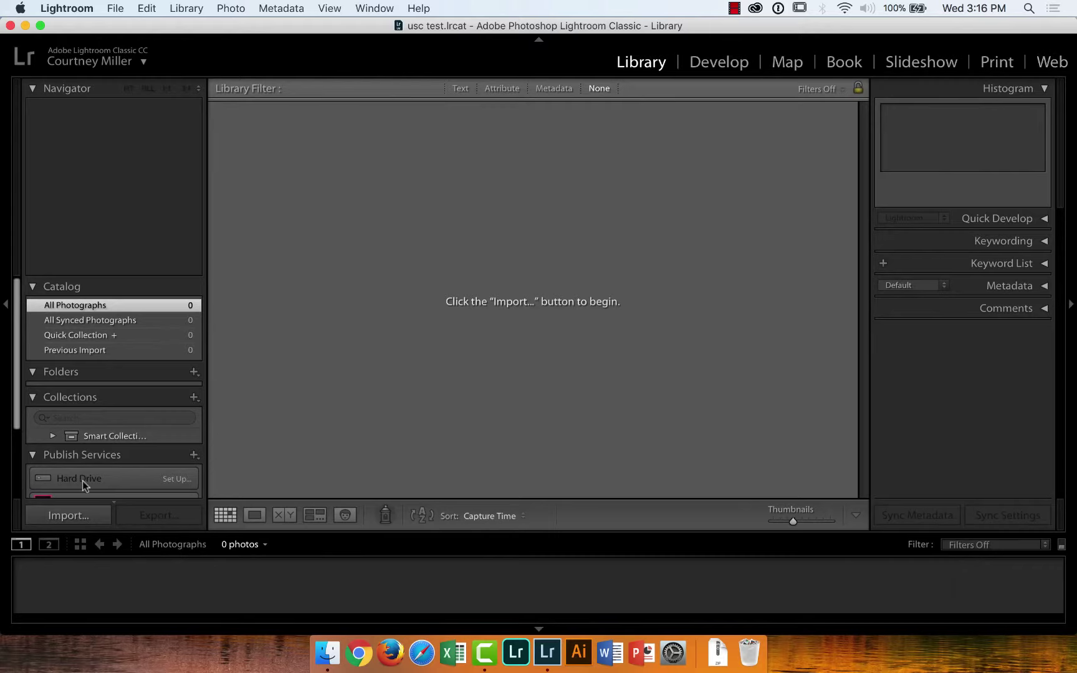
Start an import from the NIKON D700 card with all photos unchecked
click(63, 517)
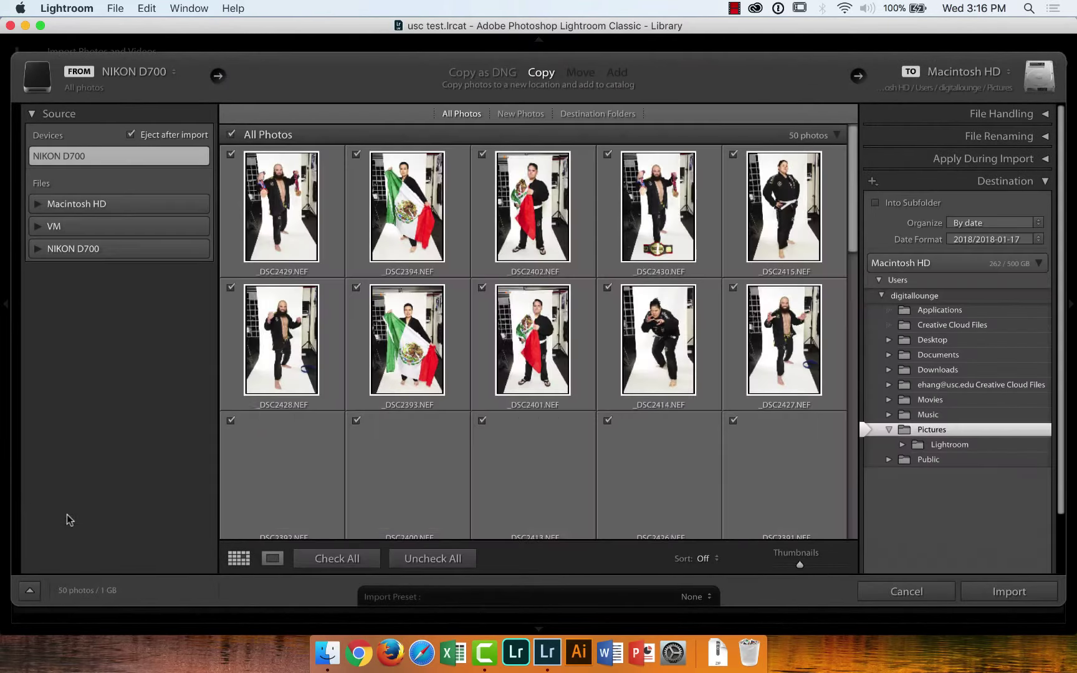
drag(854, 162, 842, 475)
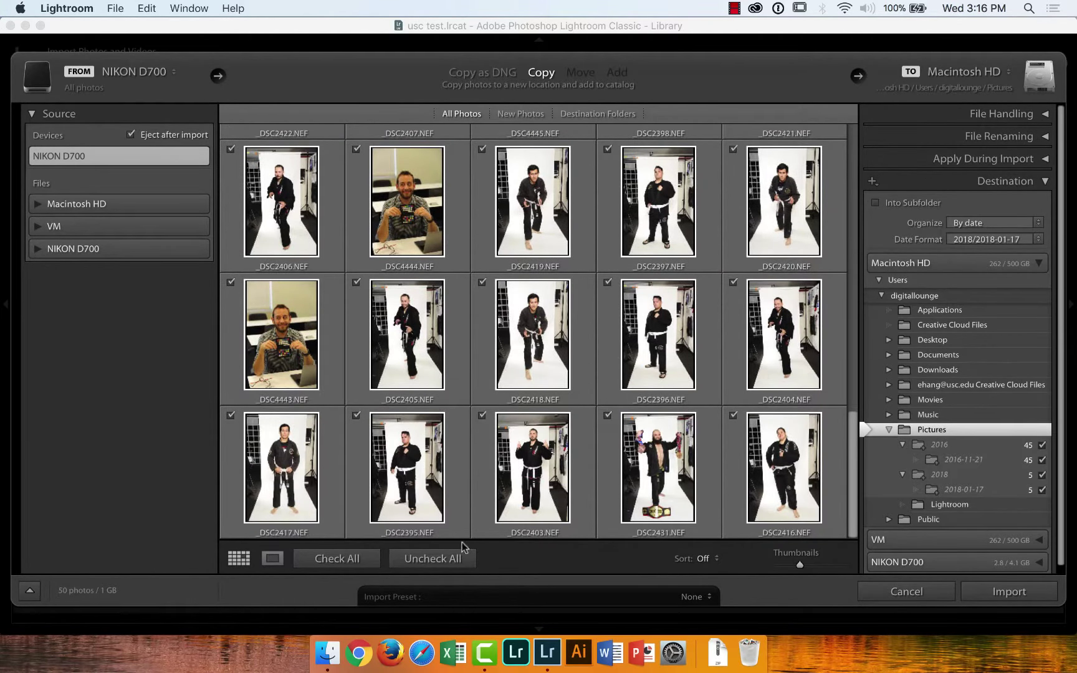
click(451, 560)
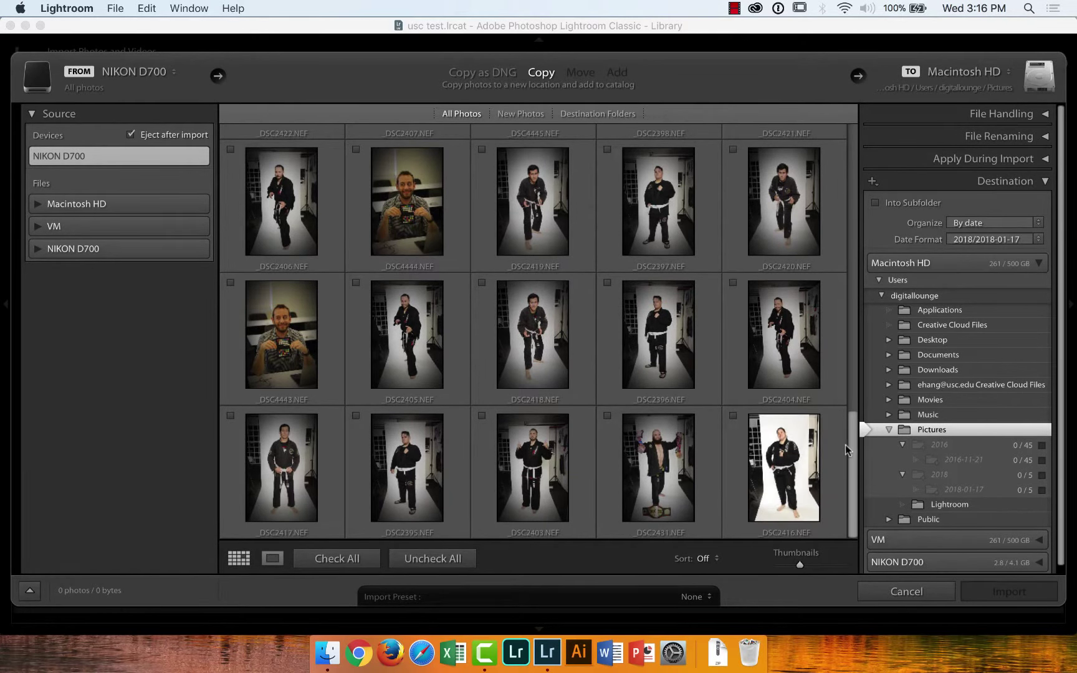
scroll(853, 431, up, 4)
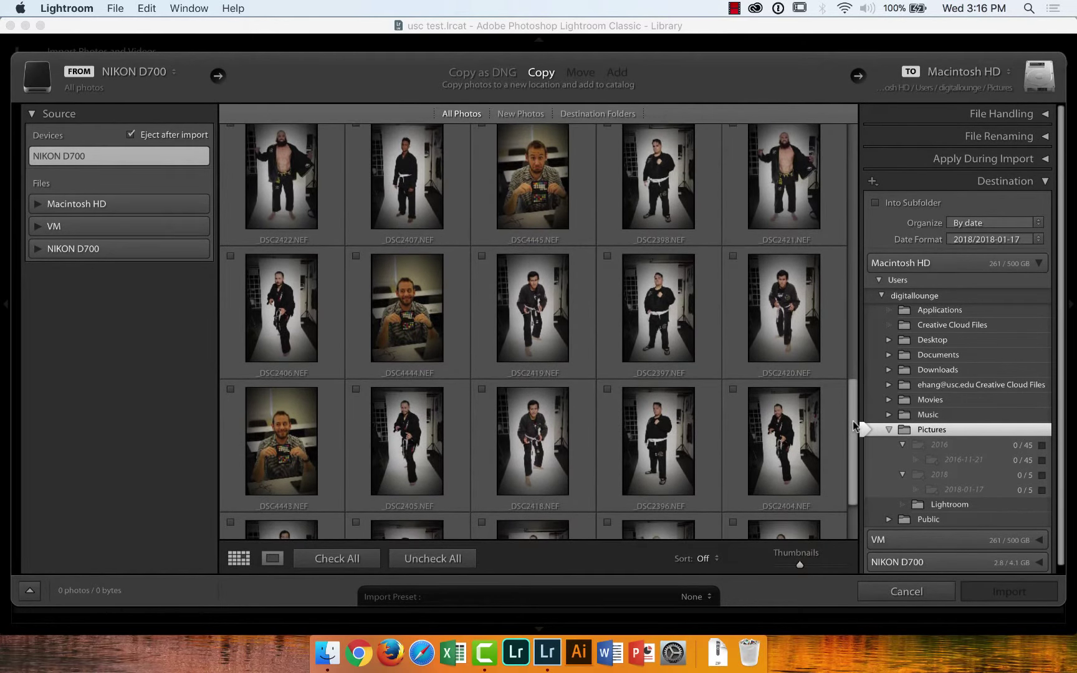
Check only the five portraits _DSC4443 through _DSC4447 for import
click(412, 303)
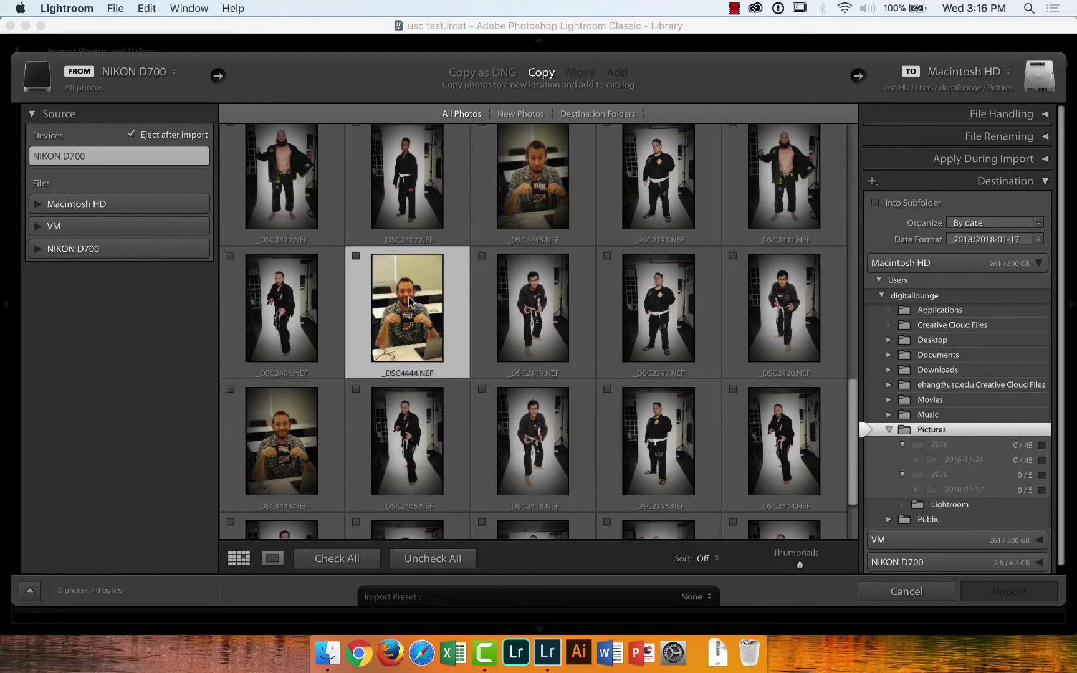
click(357, 256)
click(230, 388)
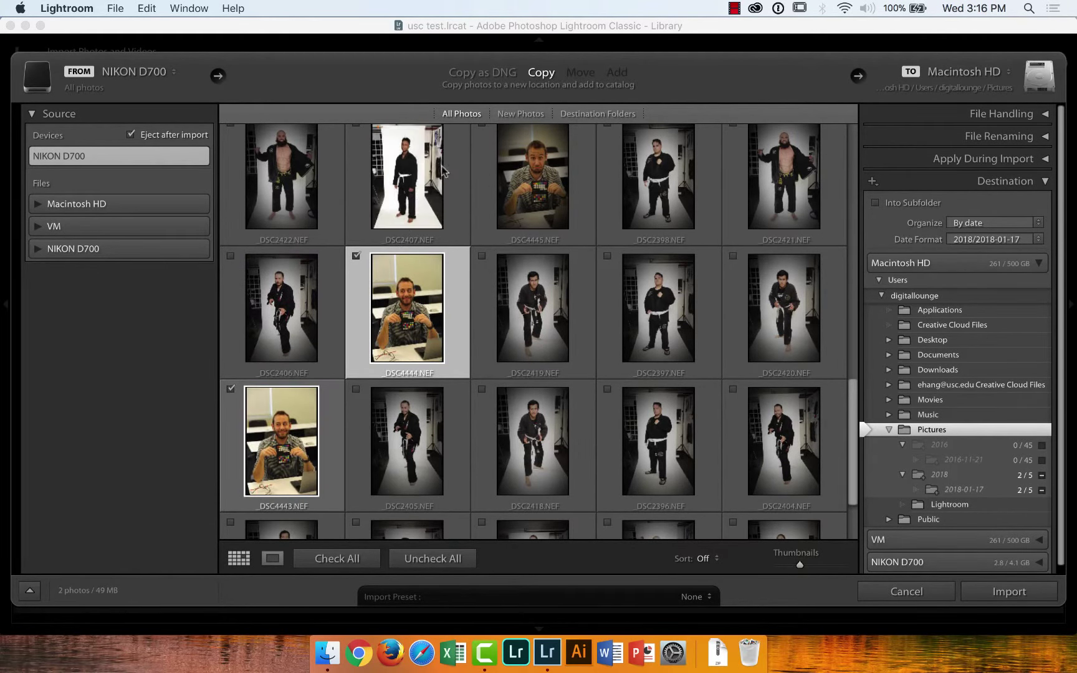
drag(852, 424, 853, 385)
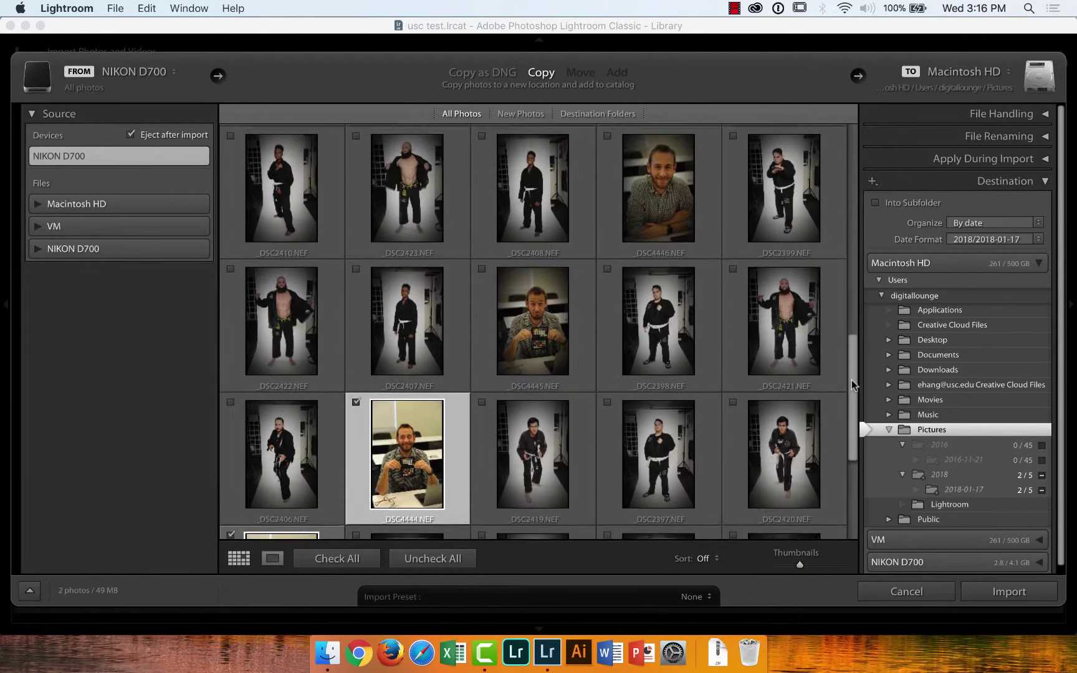
click(482, 275)
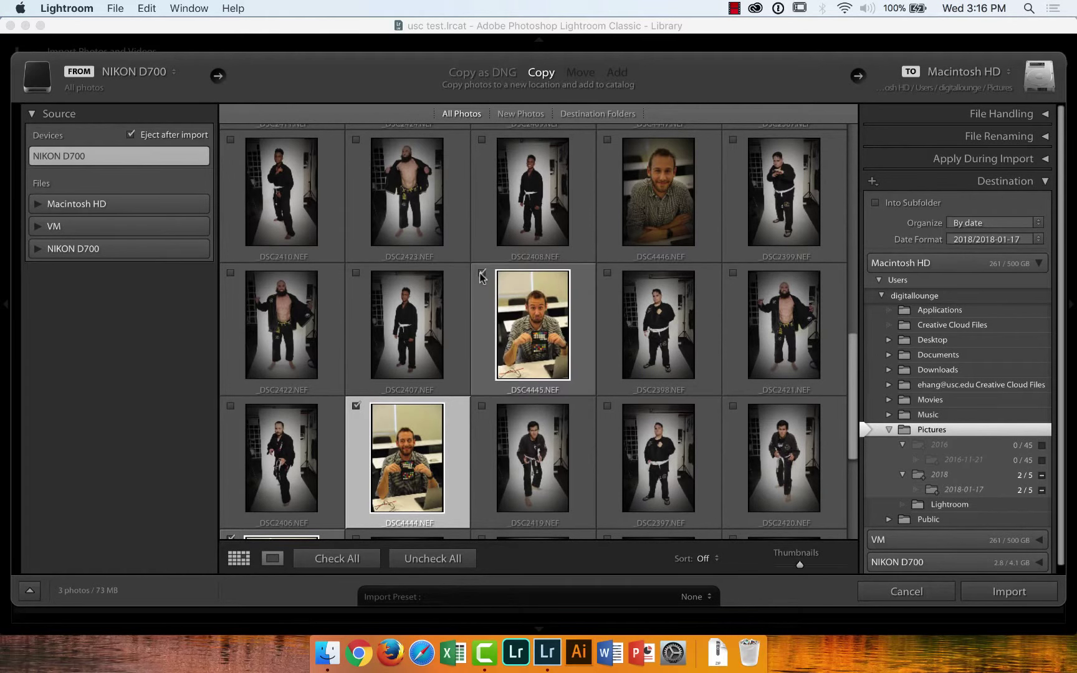
click(607, 140)
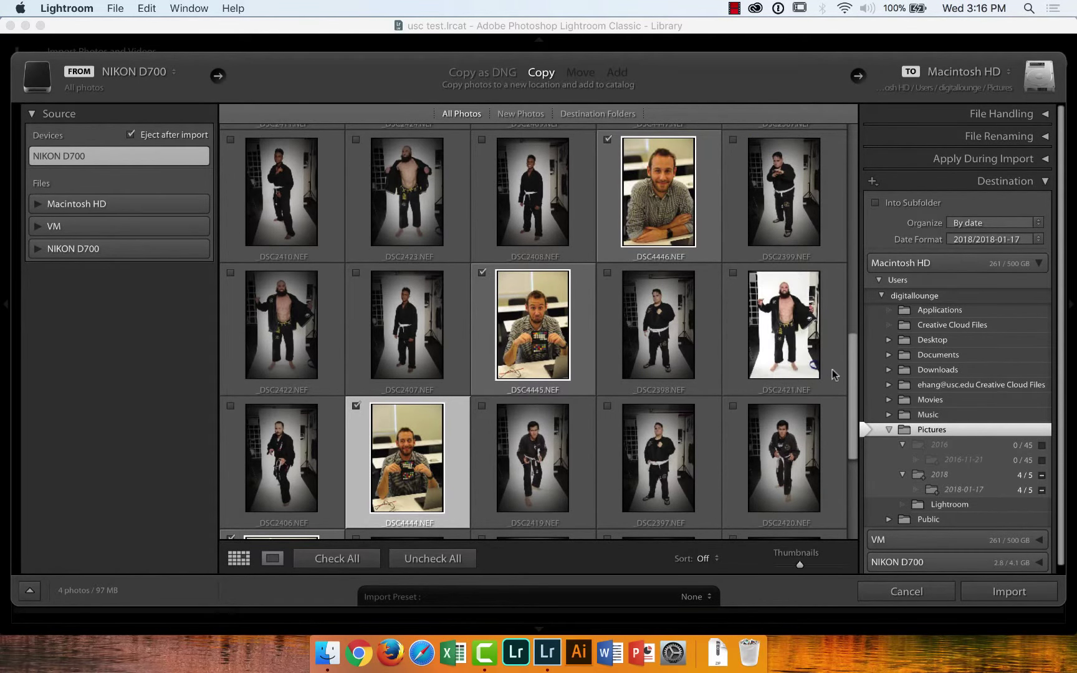
drag(853, 379, 849, 310)
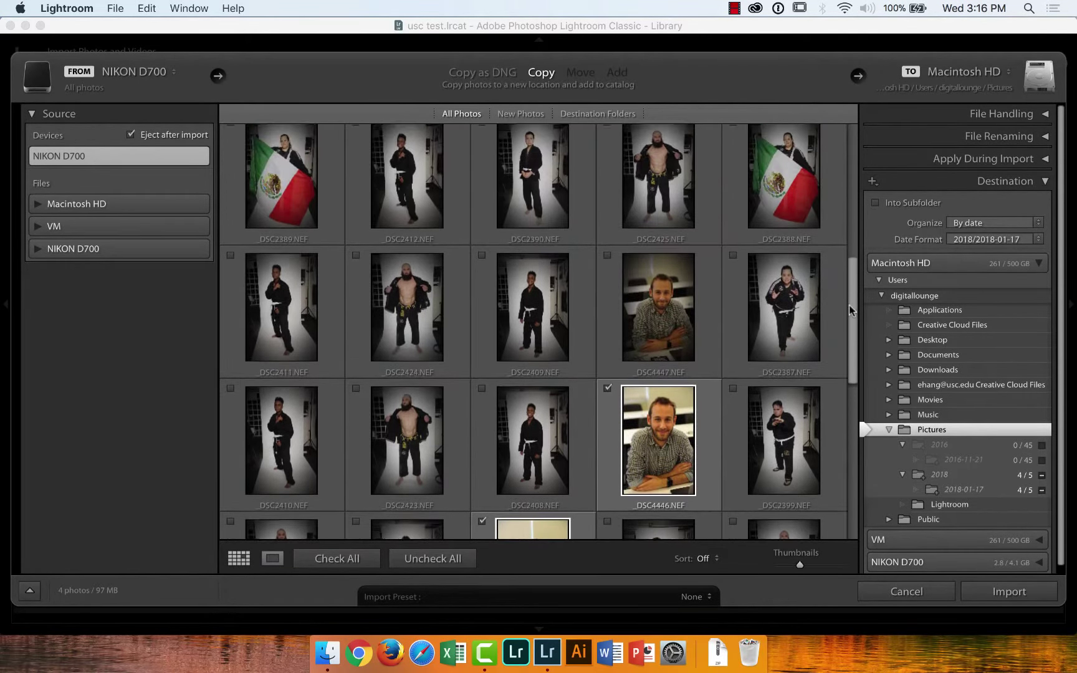
click(608, 262)
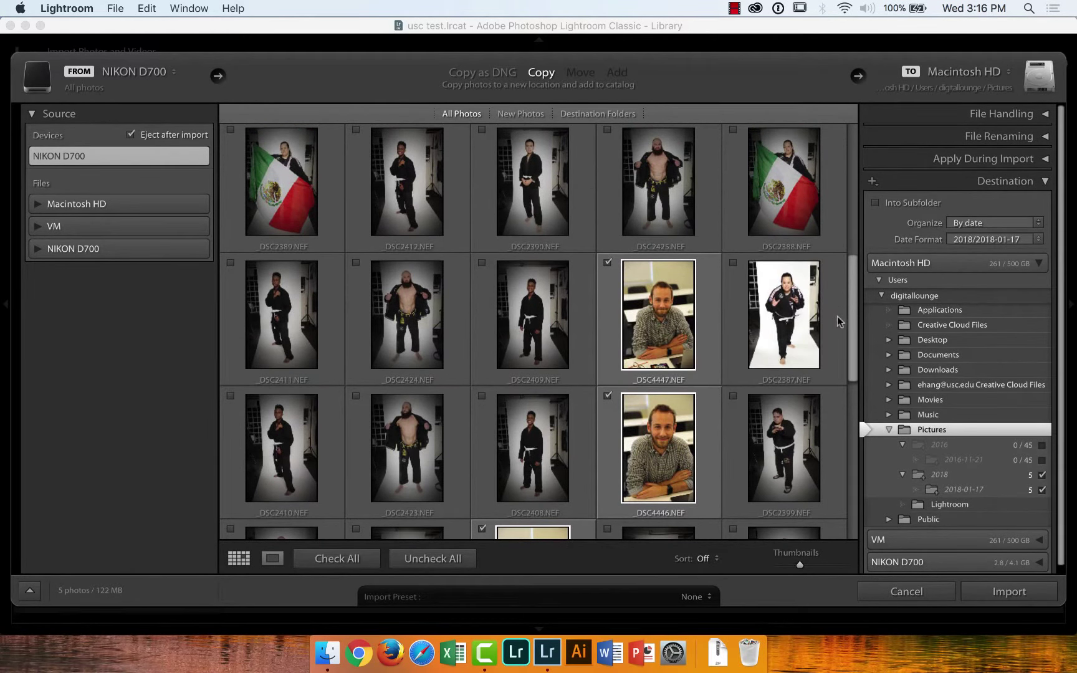
drag(851, 331, 850, 447)
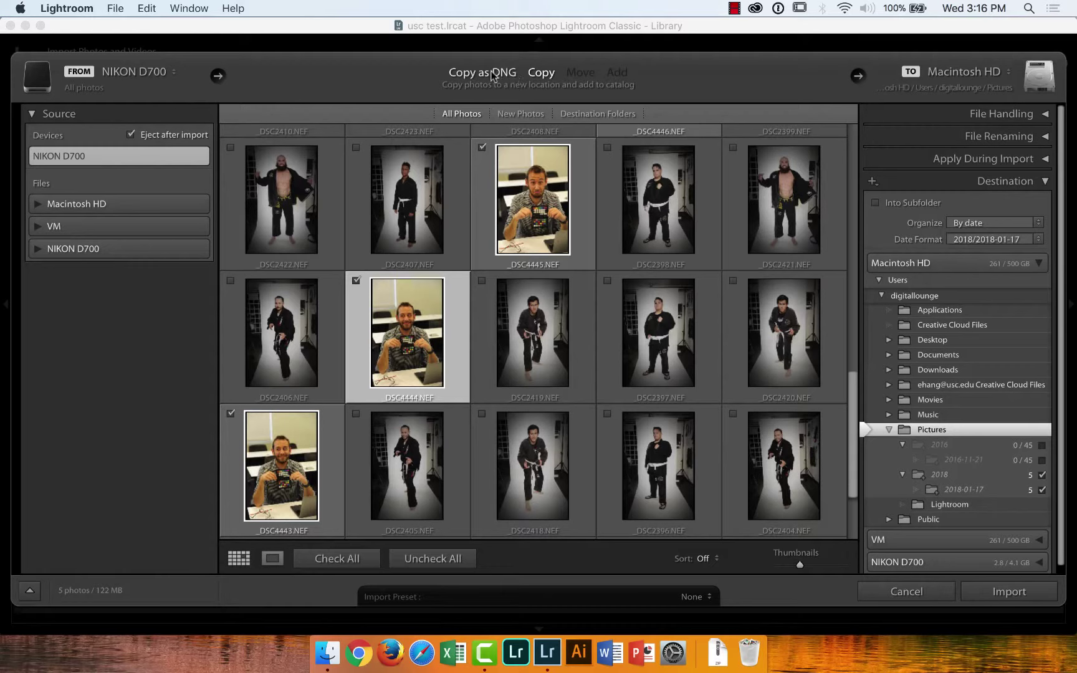
Switch the import mode to Copy as DNG and bring up the destination drive menu
click(493, 74)
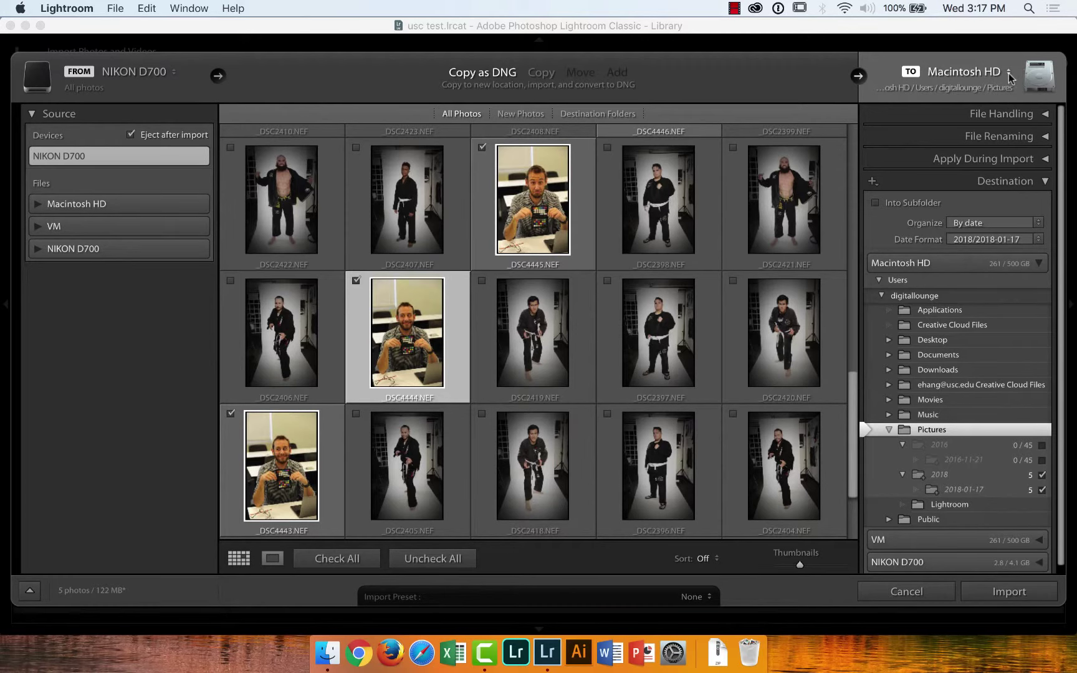
click(1009, 73)
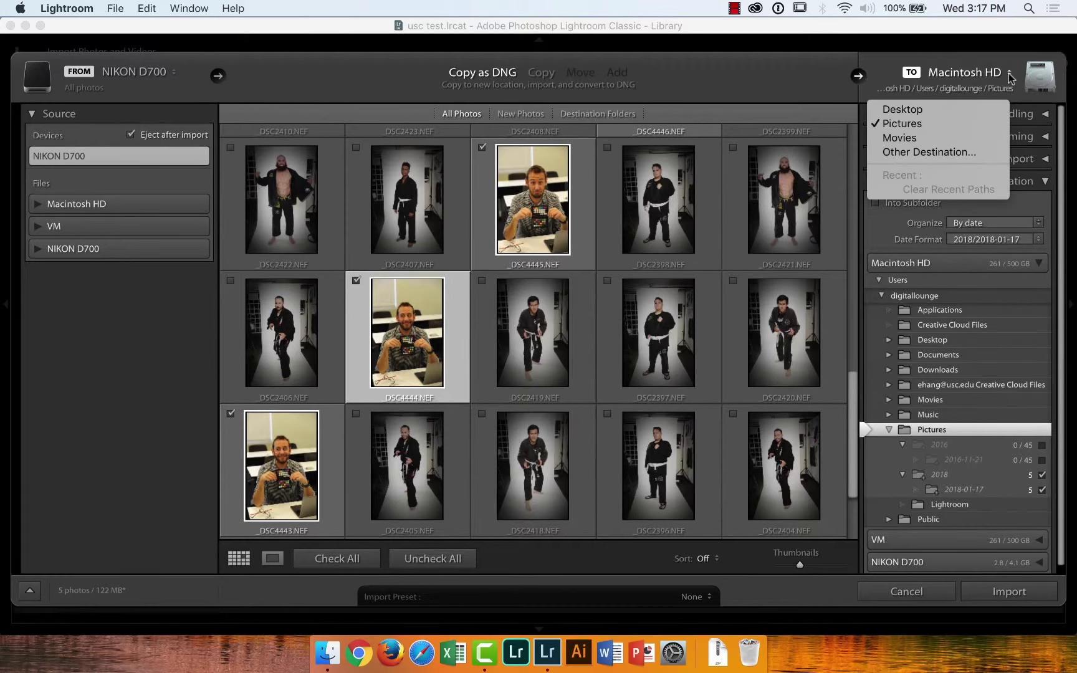
Make a new photos folder inside rickMiller_lightroomWorkshop/test the import destination
click(958, 157)
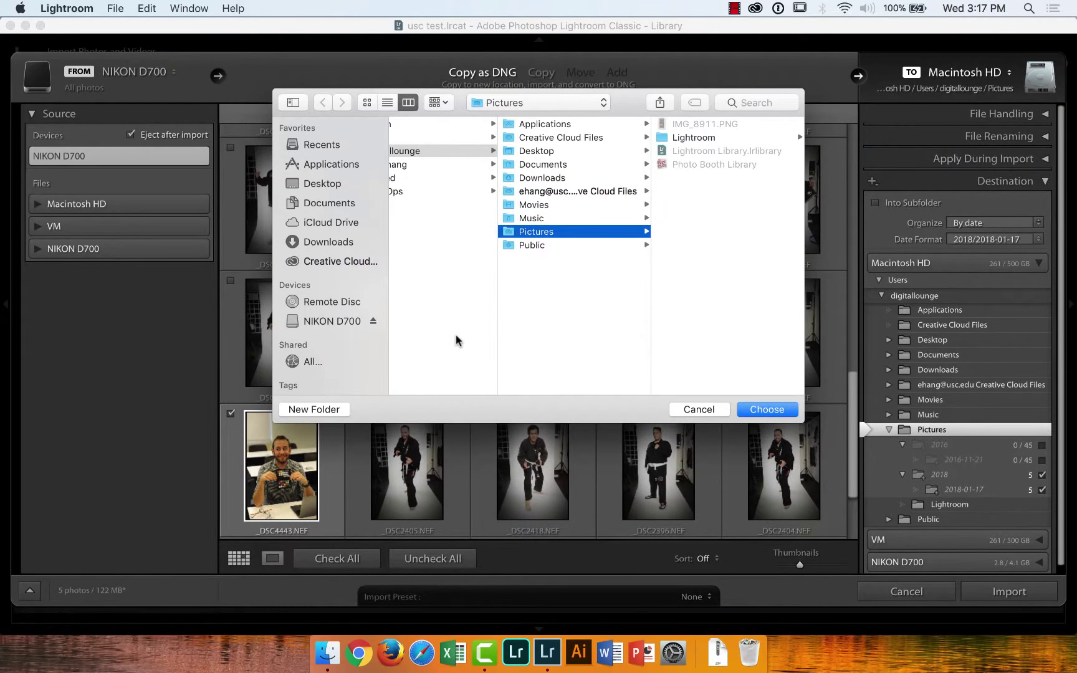
click(333, 186)
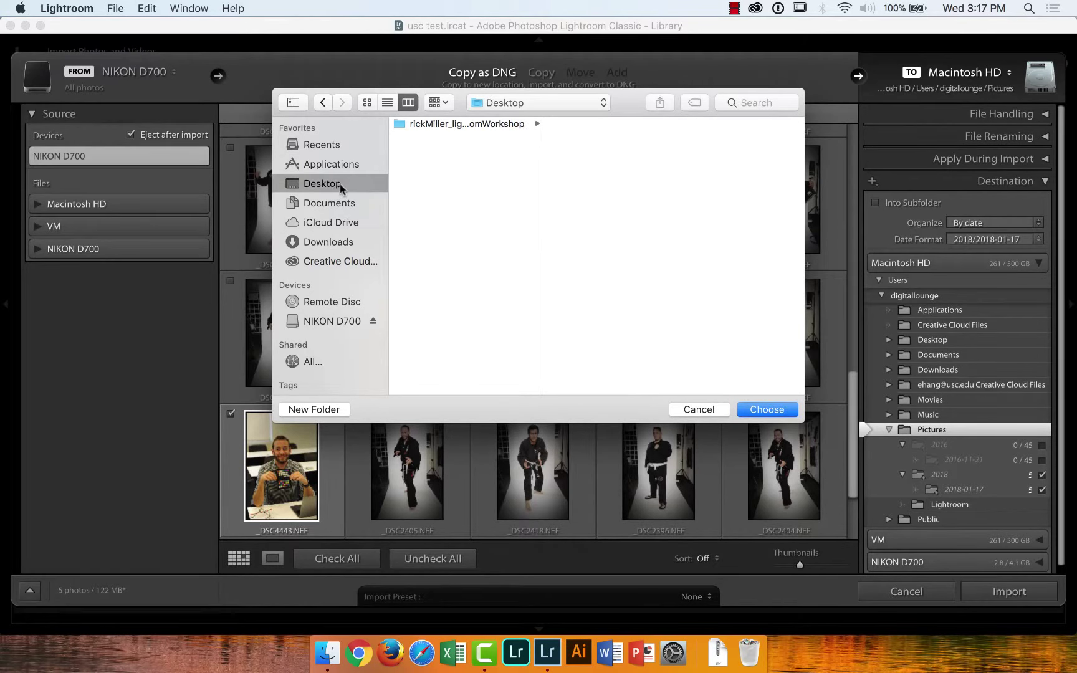
click(455, 126)
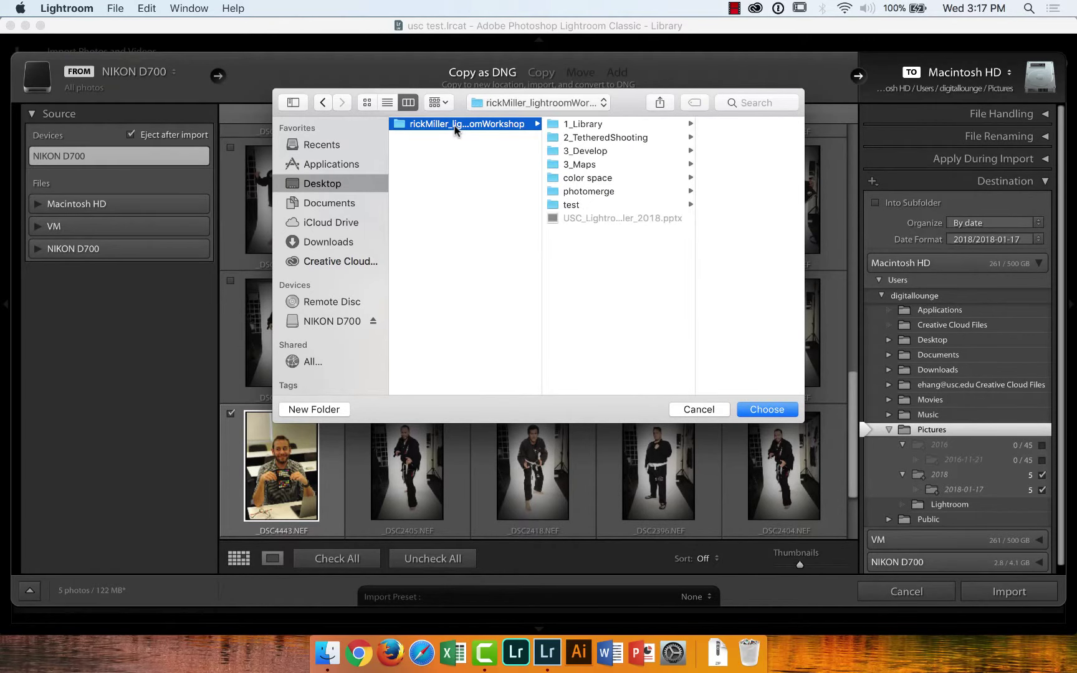
click(579, 207)
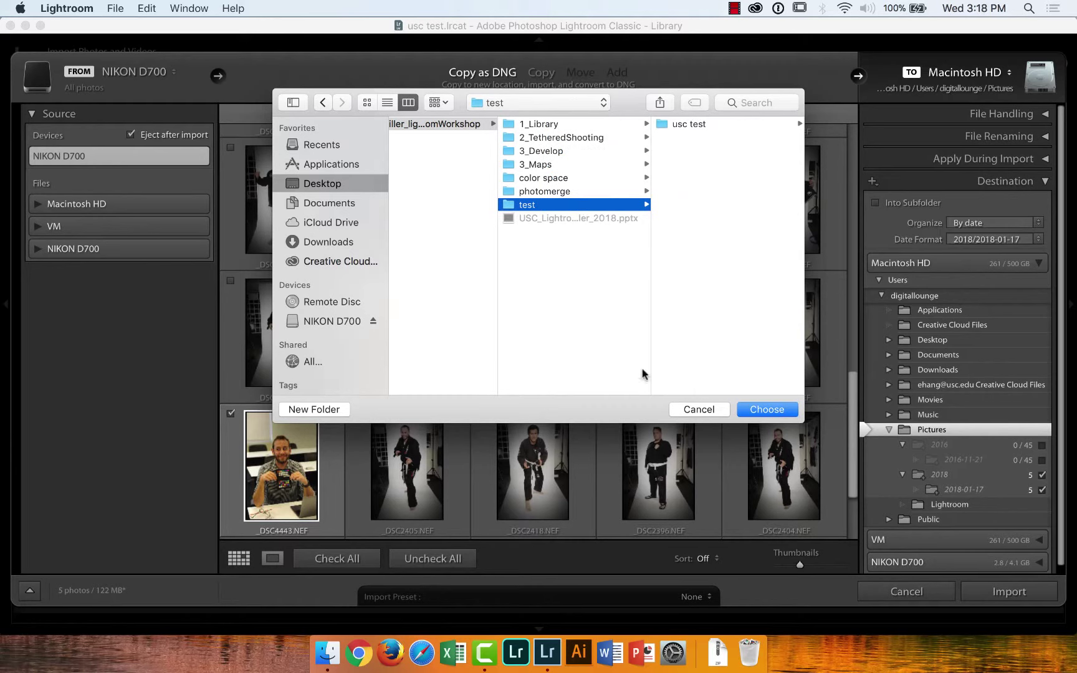
click(306, 411)
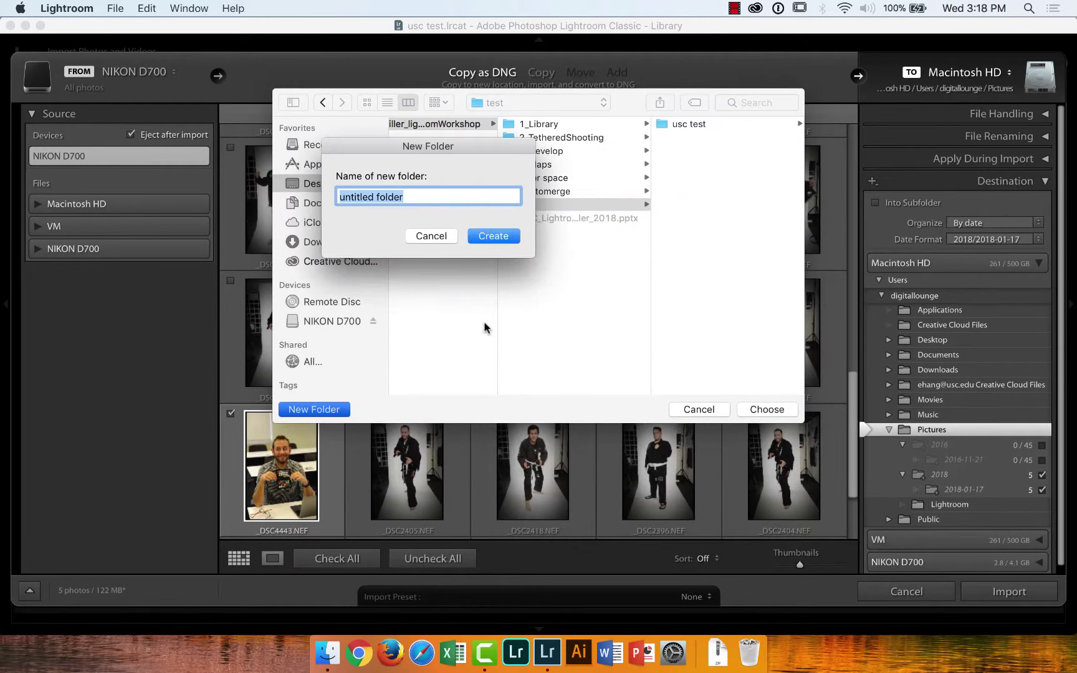
text(photos)
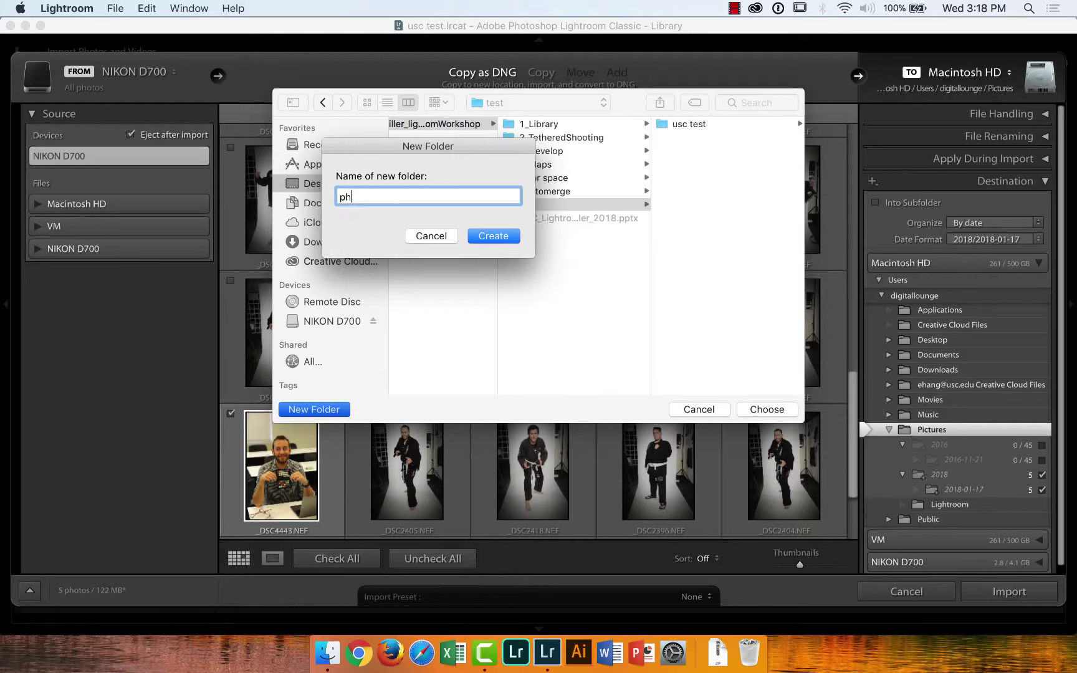
click(486, 238)
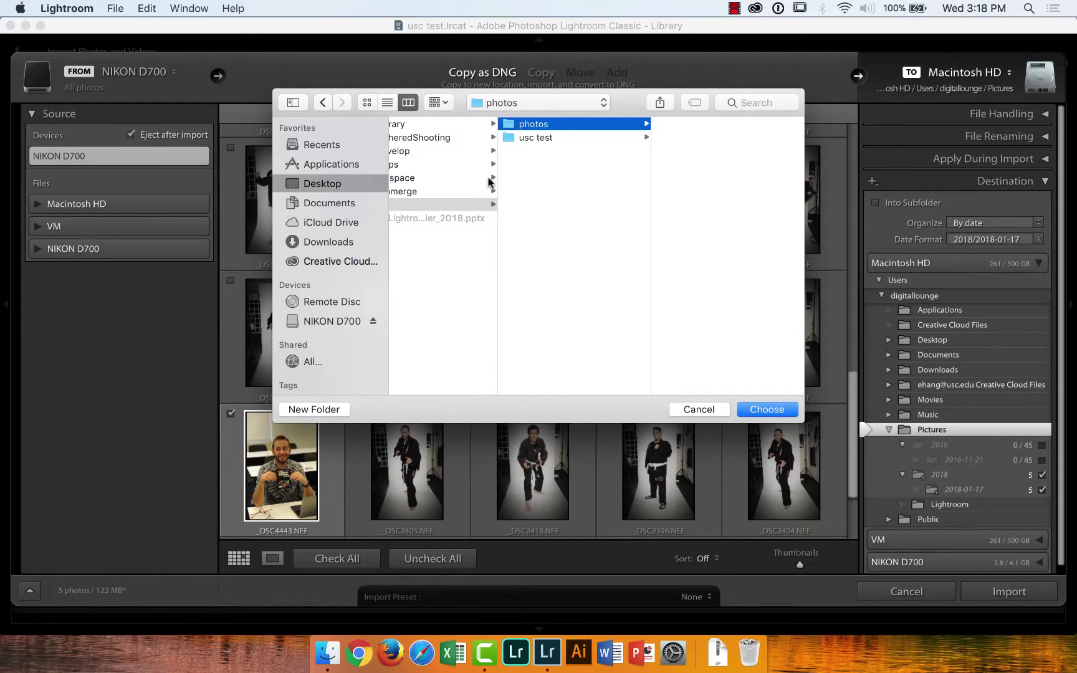
click(765, 409)
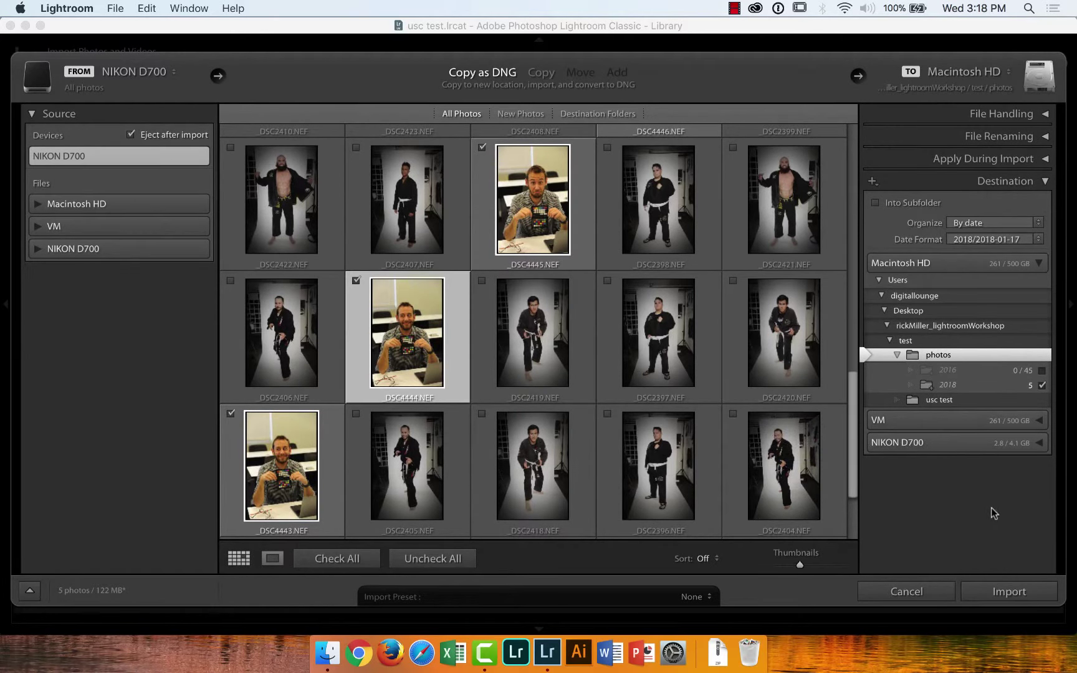
Rename imported files with the Custom Name (x of y) template and custom text 'amazing'
click(1045, 121)
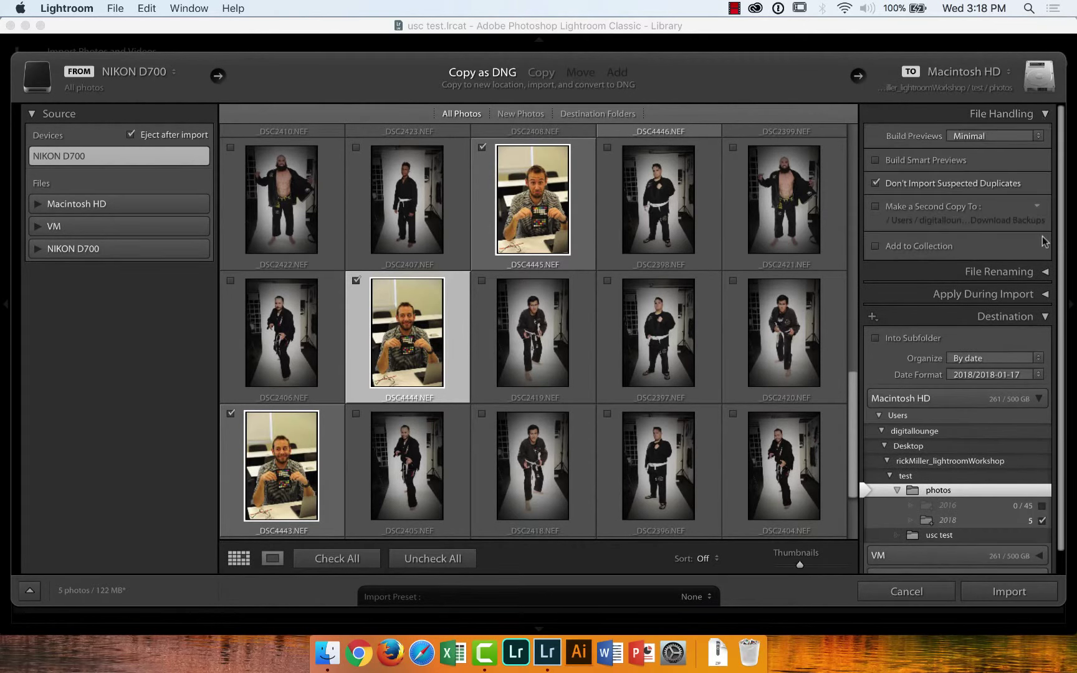
click(1045, 272)
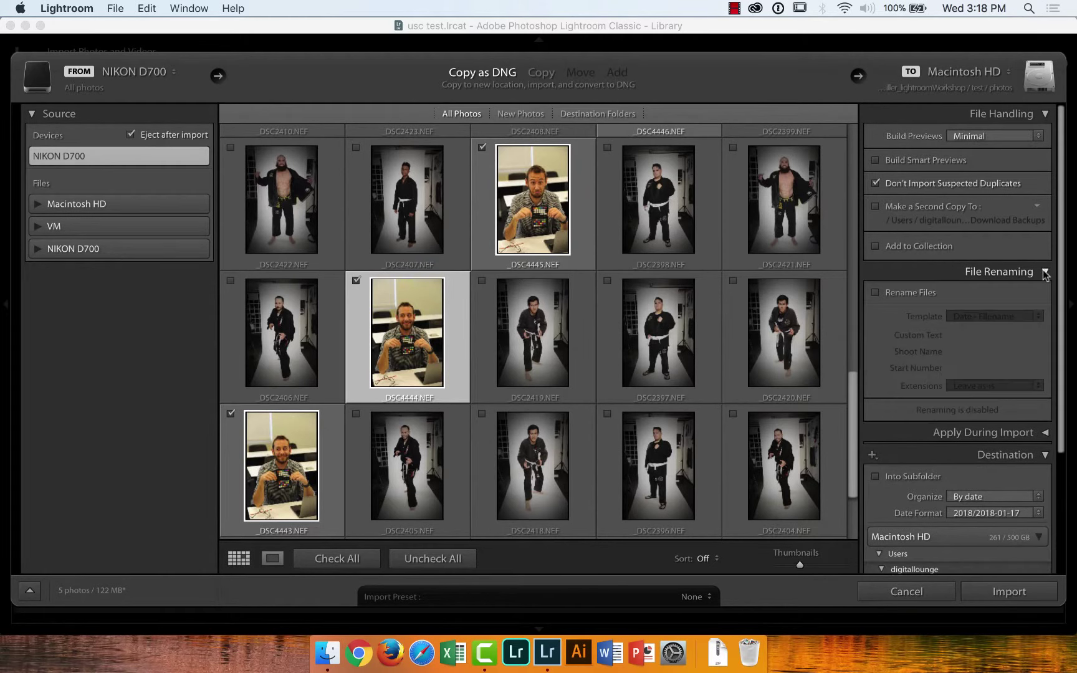
click(877, 291)
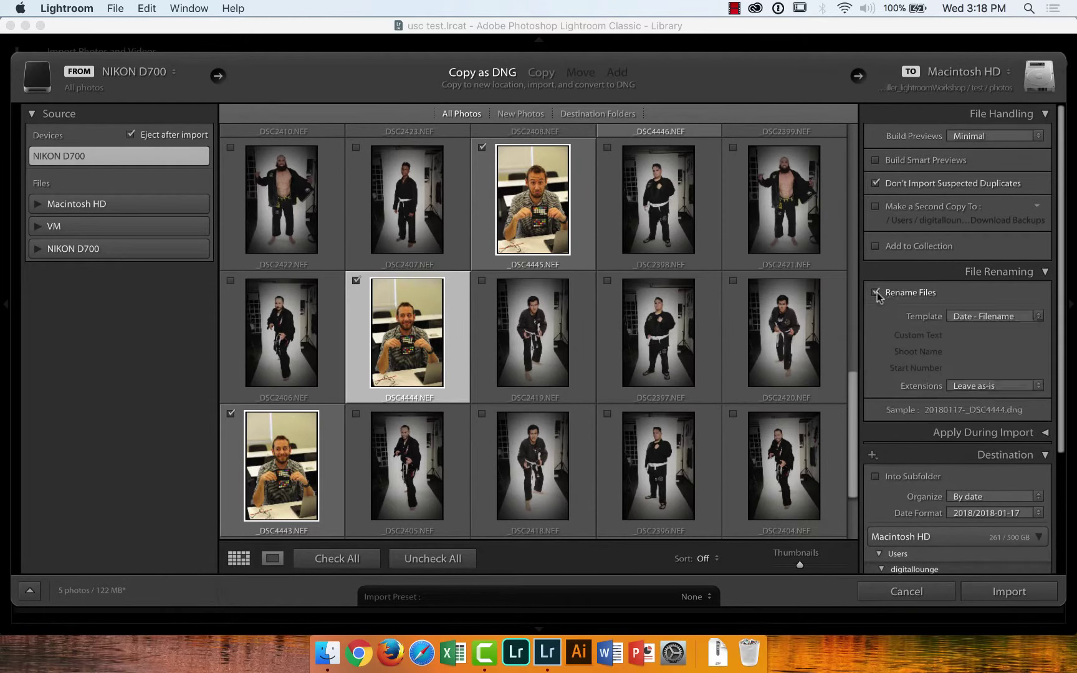
click(1031, 317)
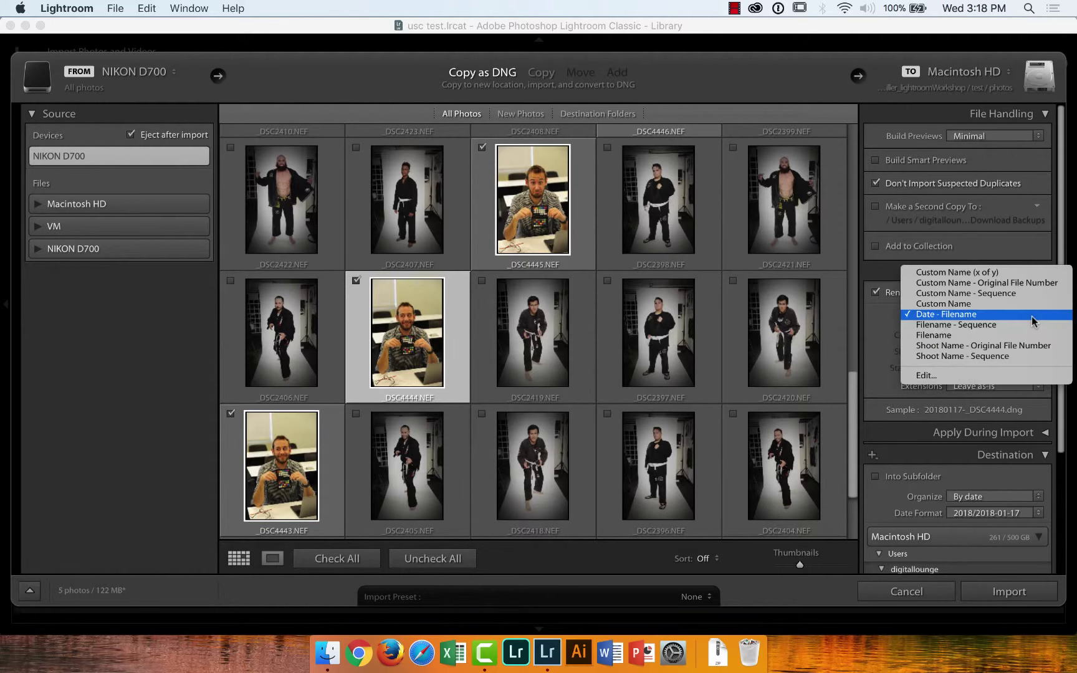
click(991, 274)
click(979, 336)
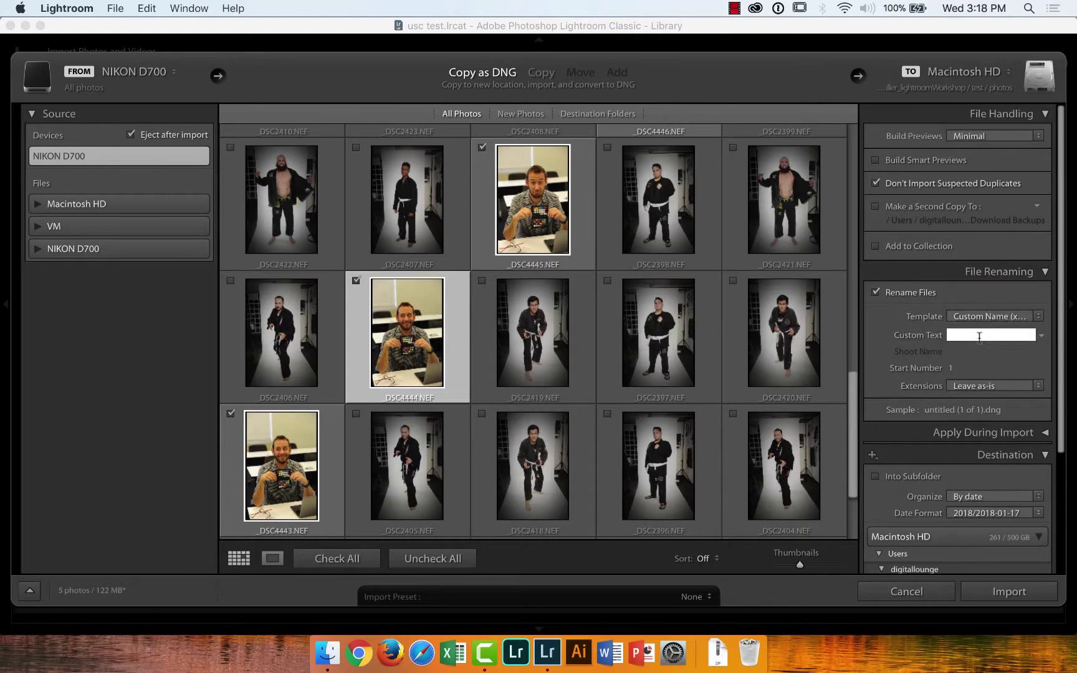
text(amazing)
drag(1063, 315, 1056, 377)
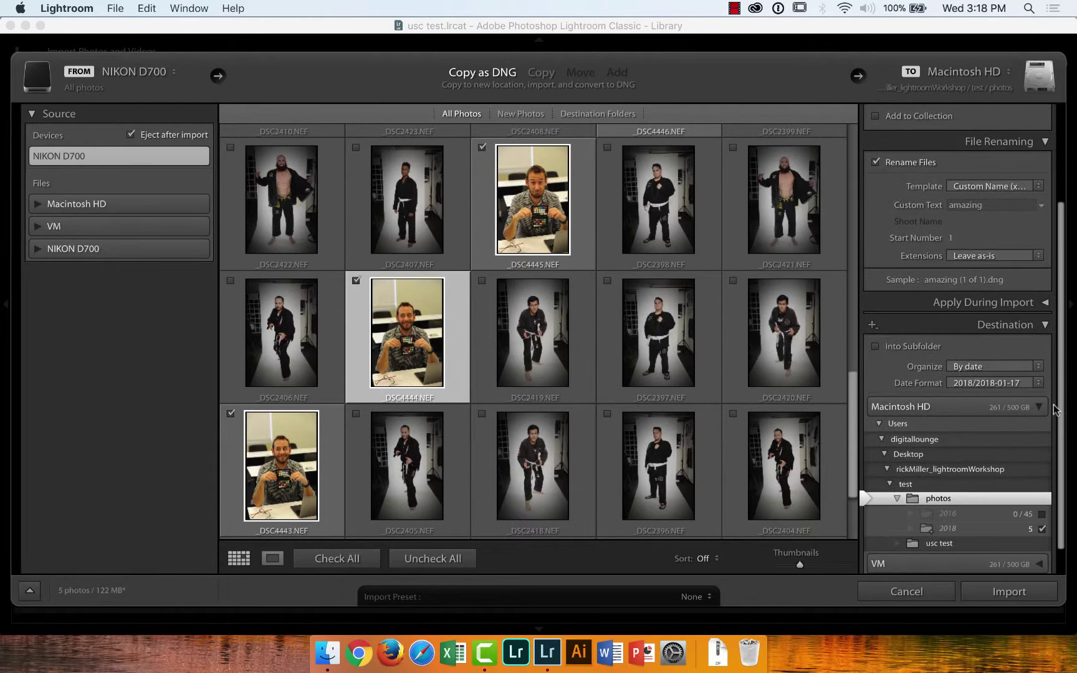
click(1045, 304)
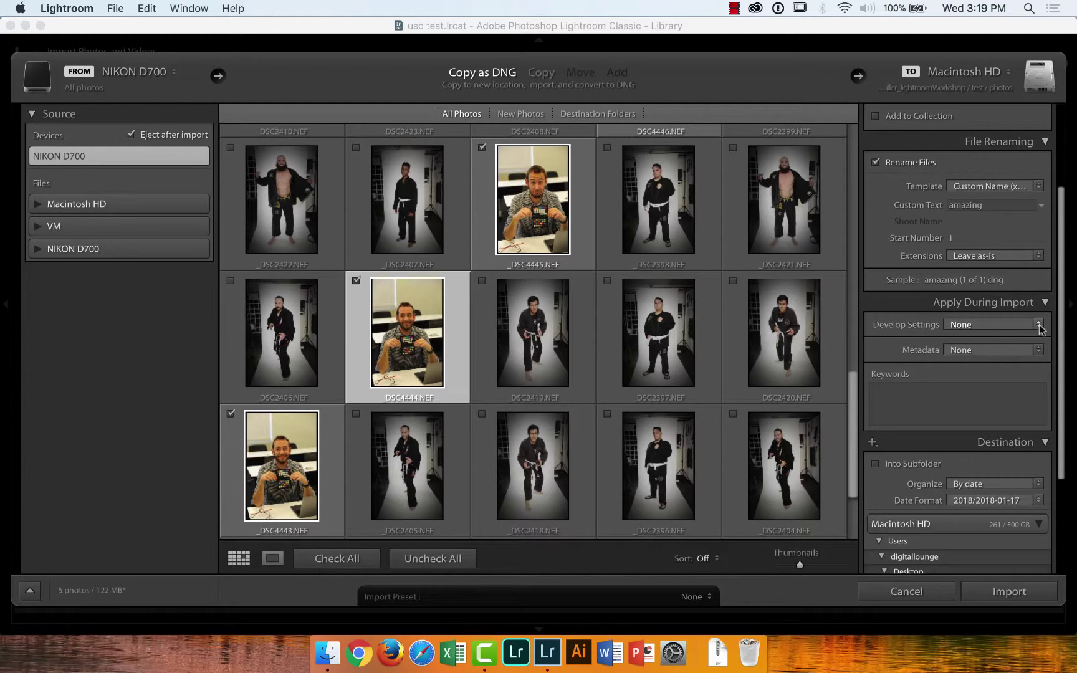
click(1038, 325)
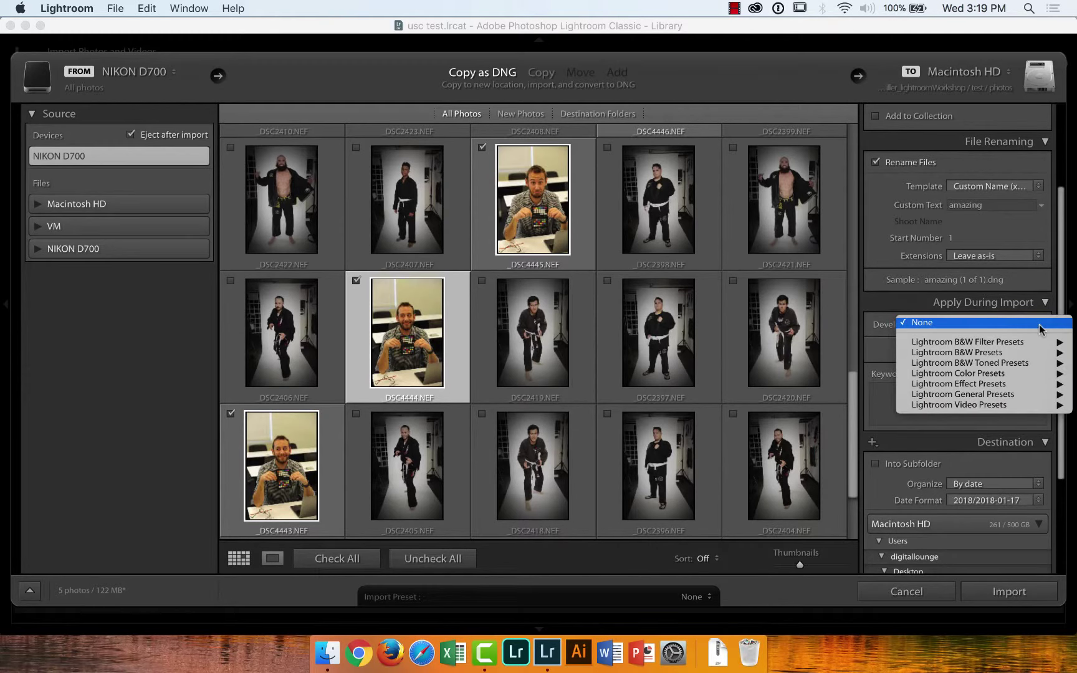
mouse_move(1044, 347)
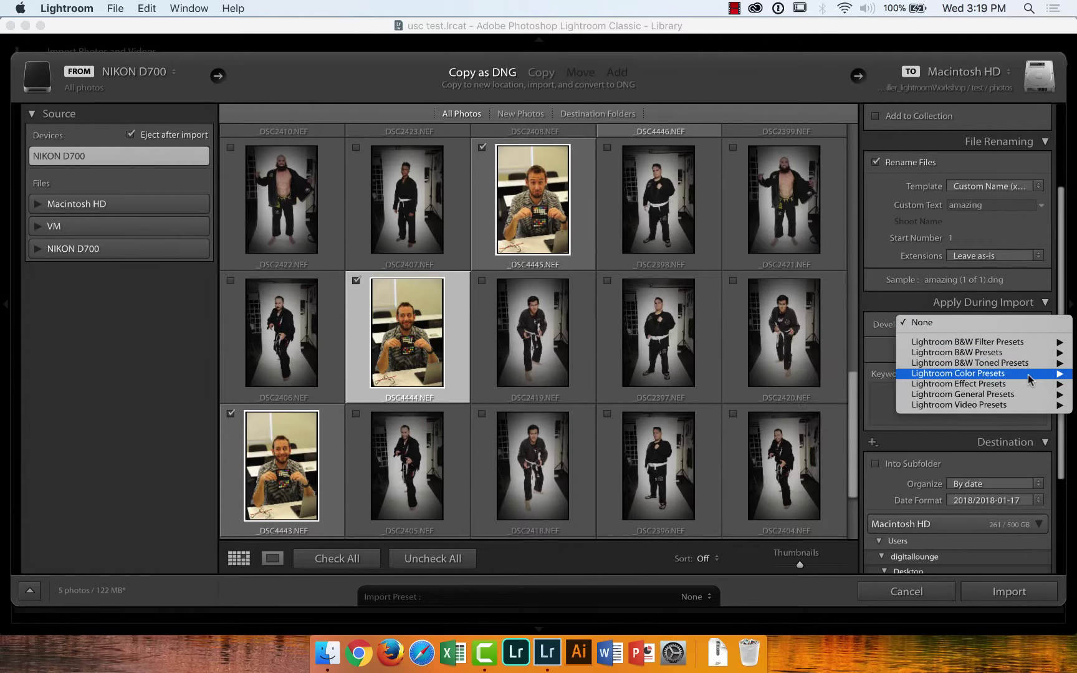
mouse_move(1025, 398)
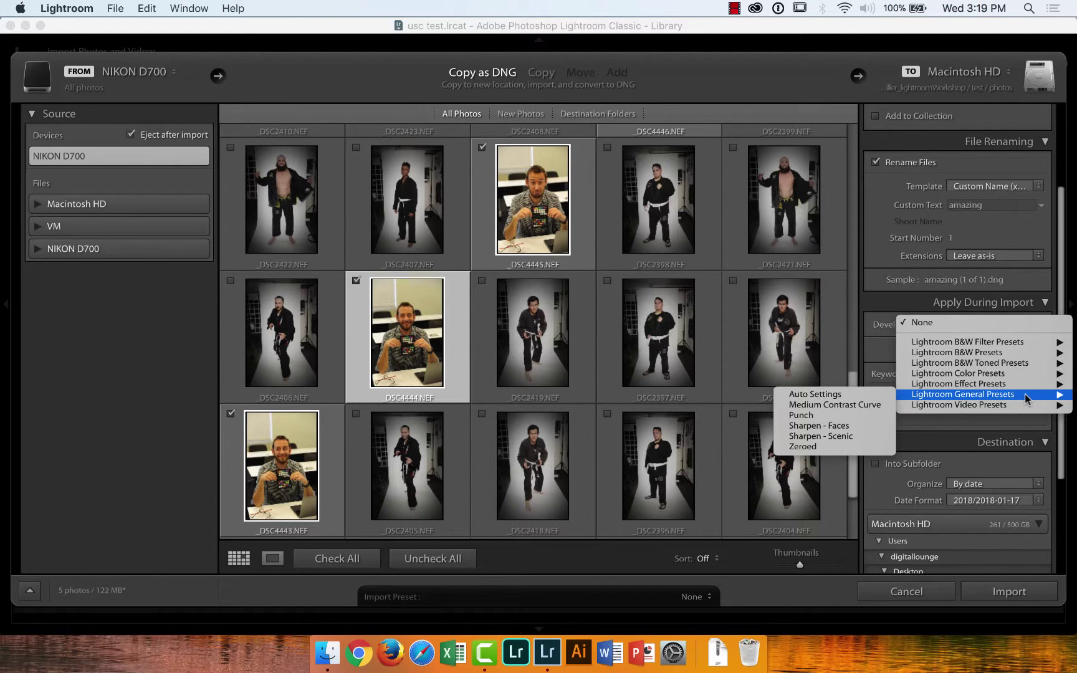
mouse_move(1024, 373)
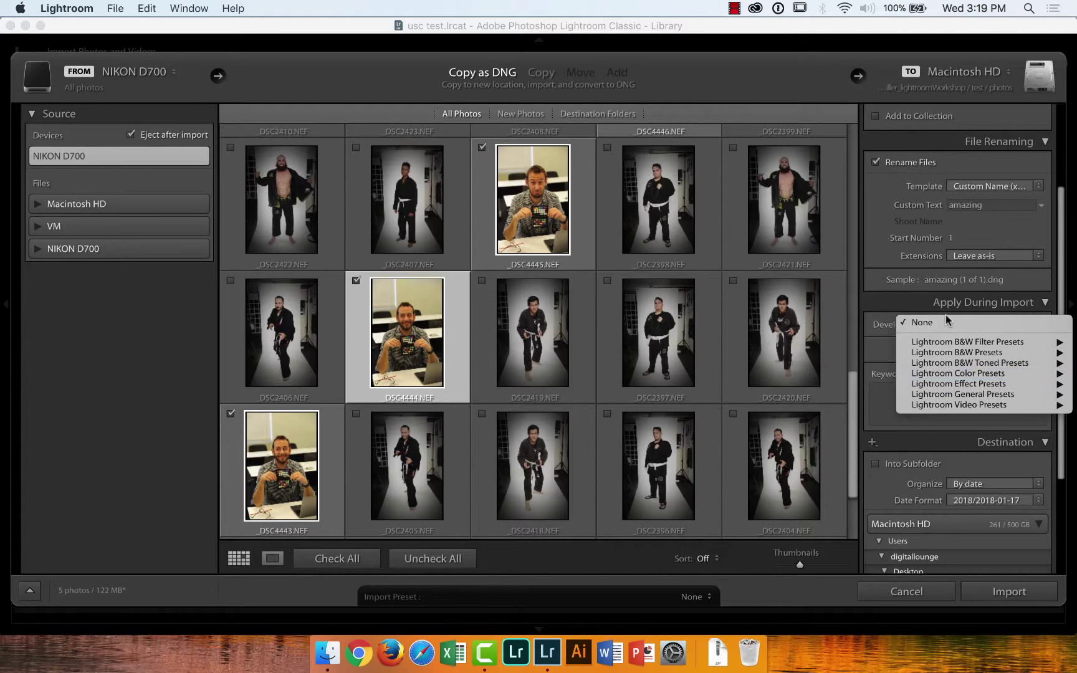
click(886, 293)
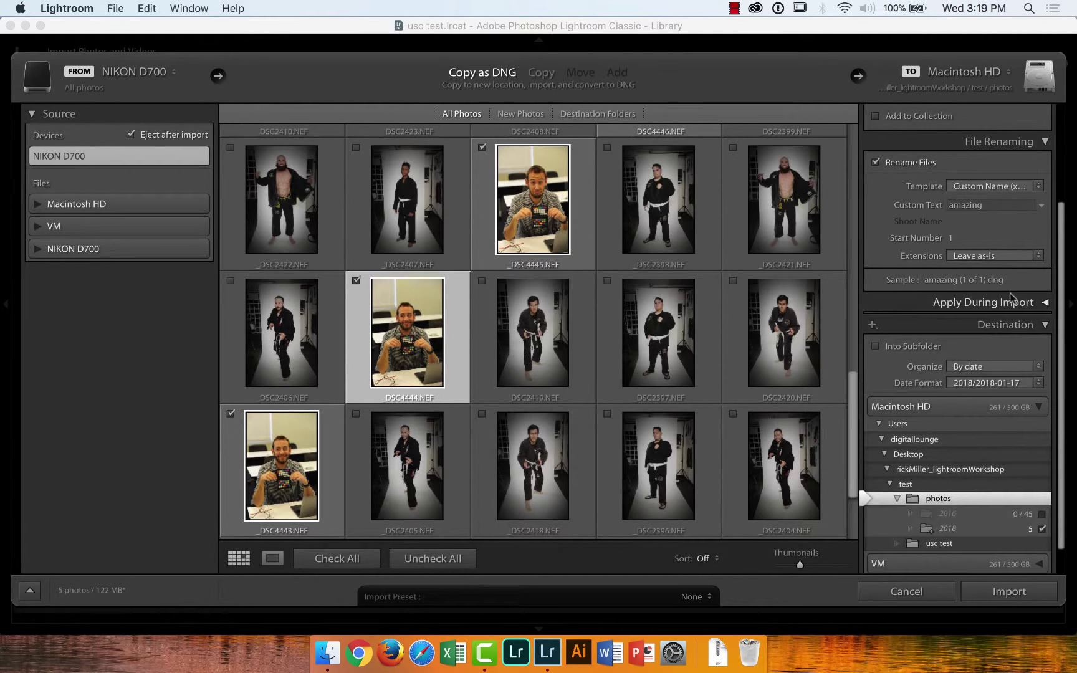
click(1044, 304)
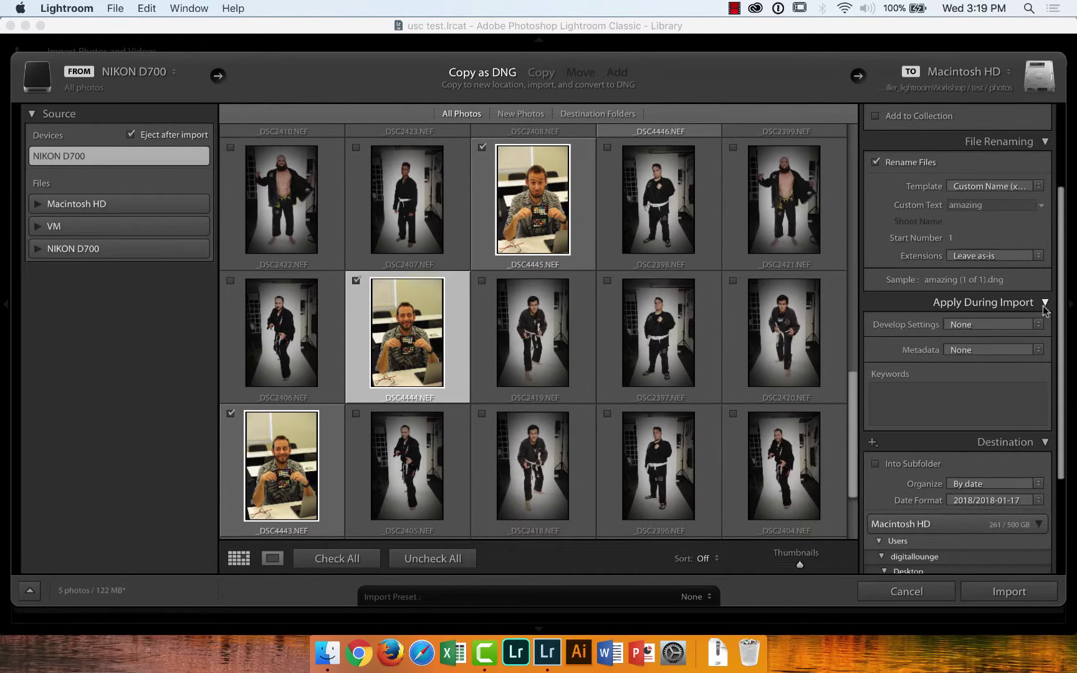
click(919, 389)
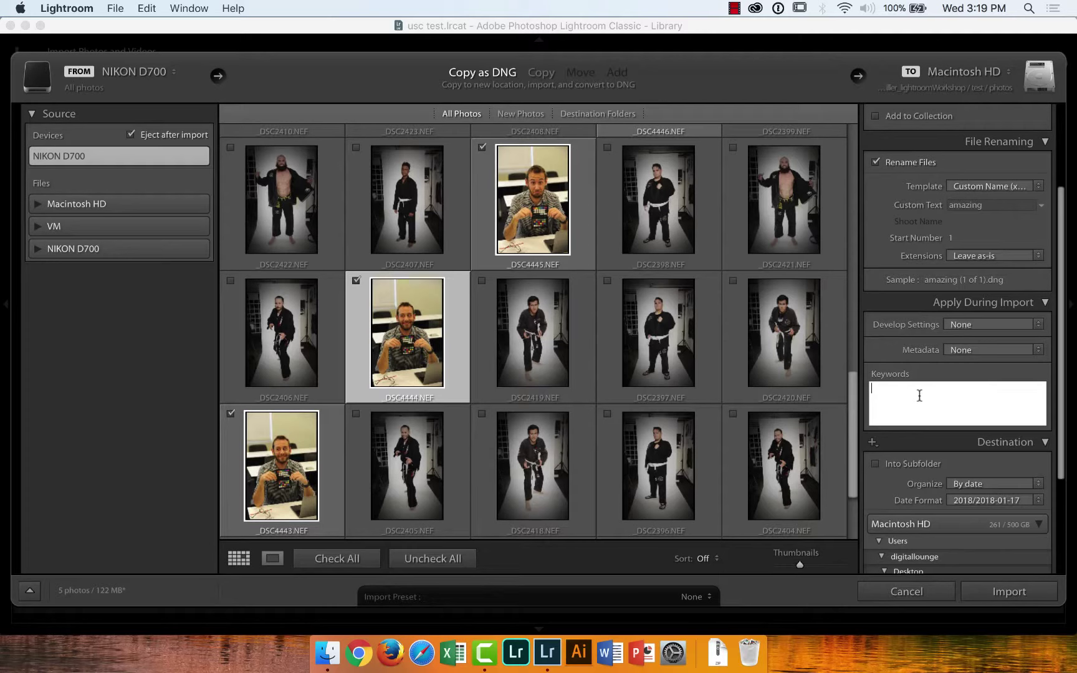
Enter the import keywords usc, student, amazing, awesome, annenberg
text(usc, student, amazing)
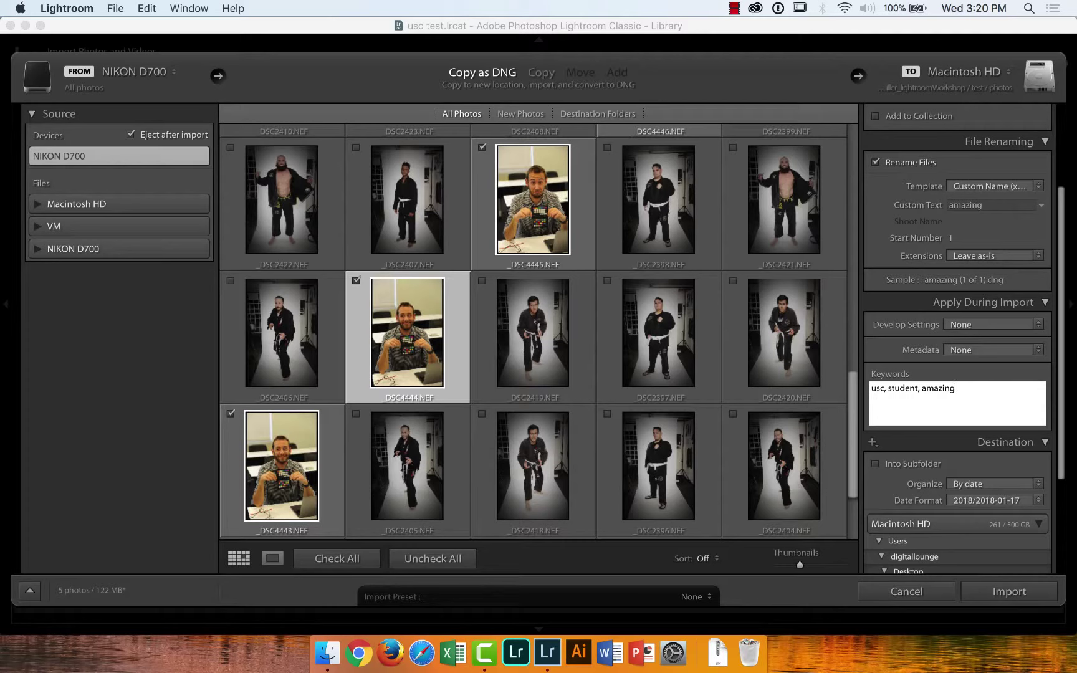
text(, awesome, annenberg)
scroll(957, 374, down, 5)
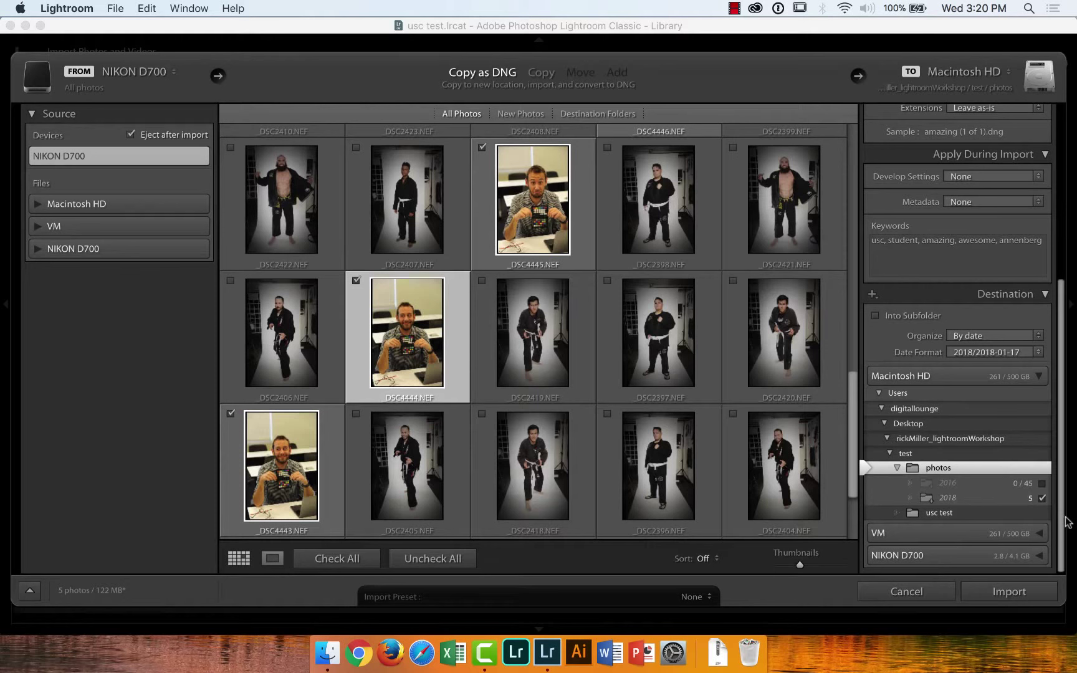
Run the five-photo DNG import and acknowledge the conversion notice
click(1010, 592)
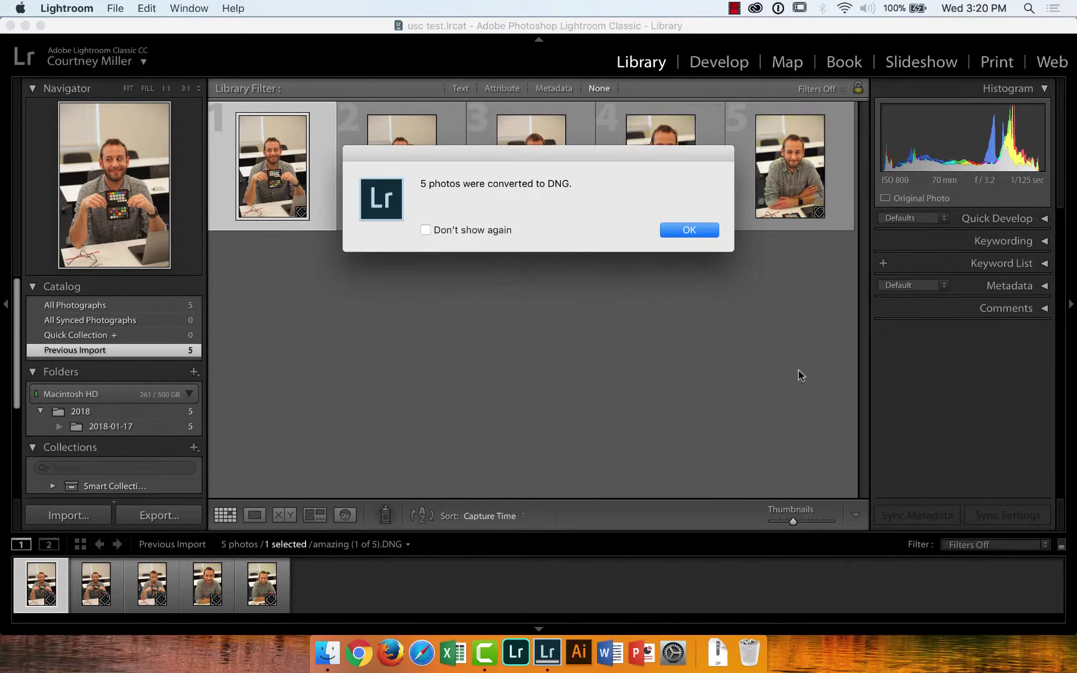
click(689, 230)
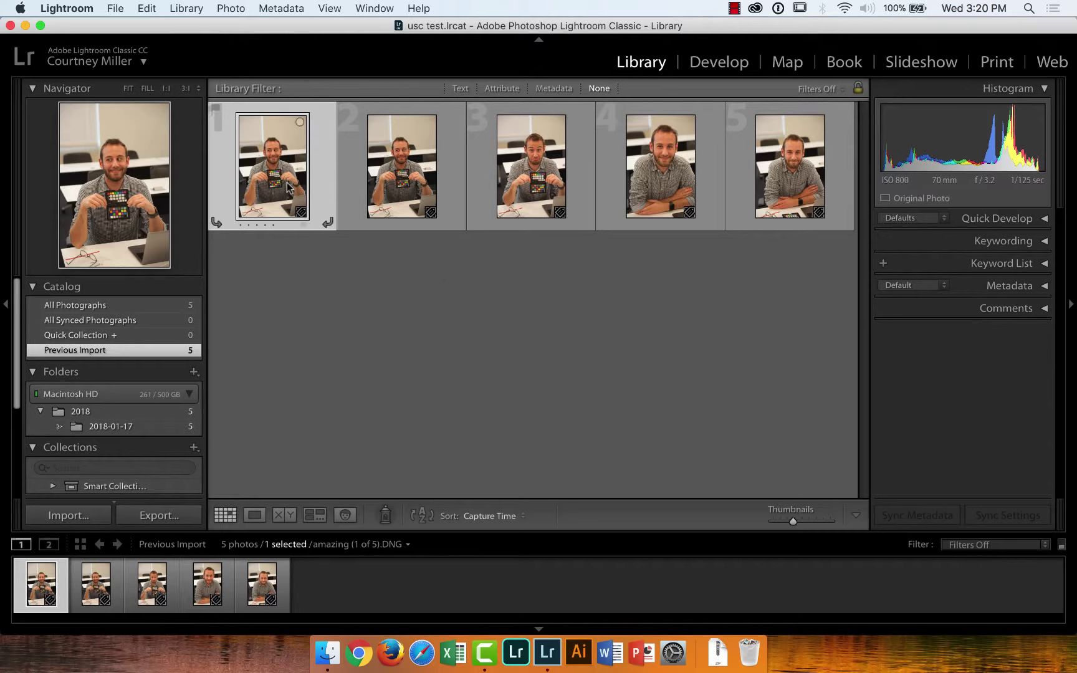
View amazing (3 of 5) at 1:1 centred on the colour checker and switch to Develop
double_click(402, 173)
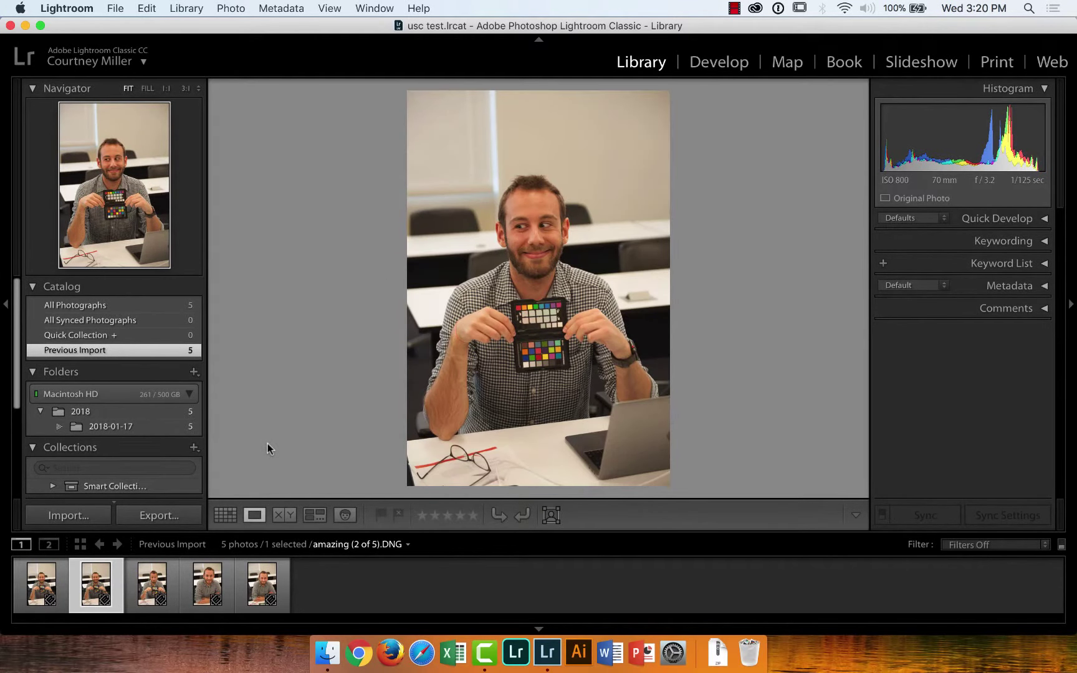
click(152, 586)
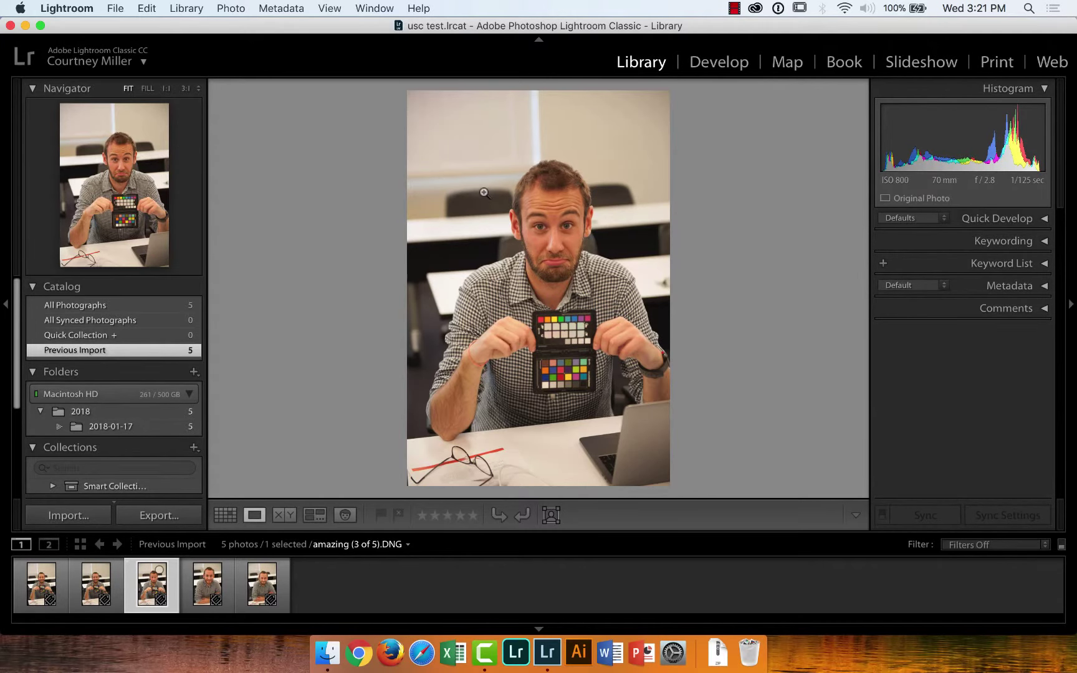
click(559, 338)
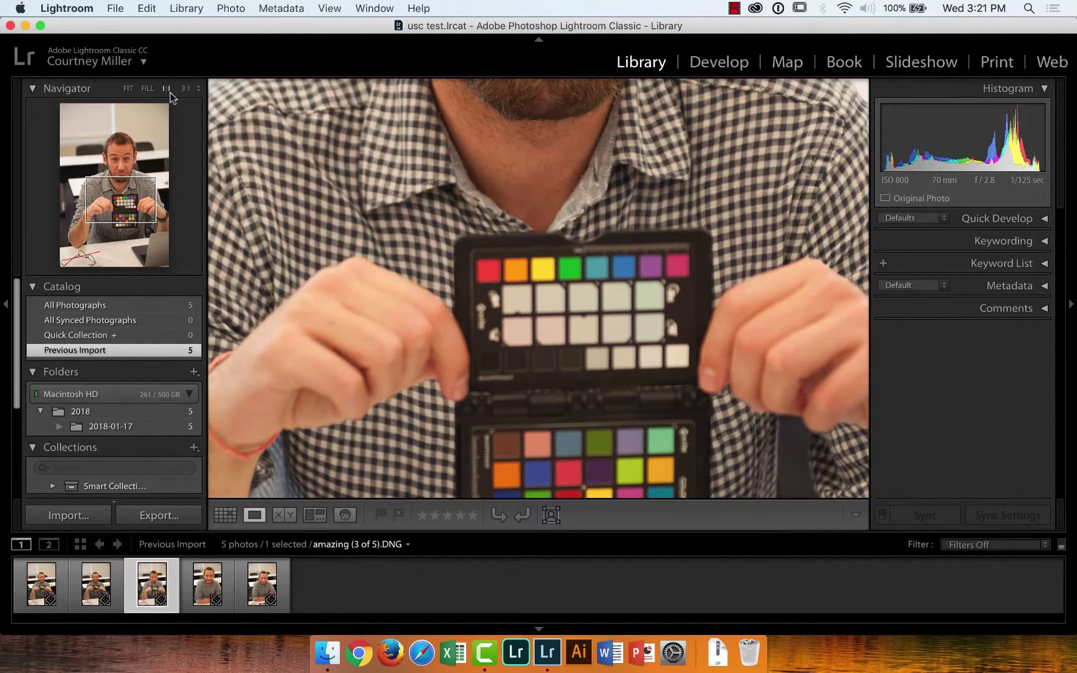
drag(575, 365, 495, 218)
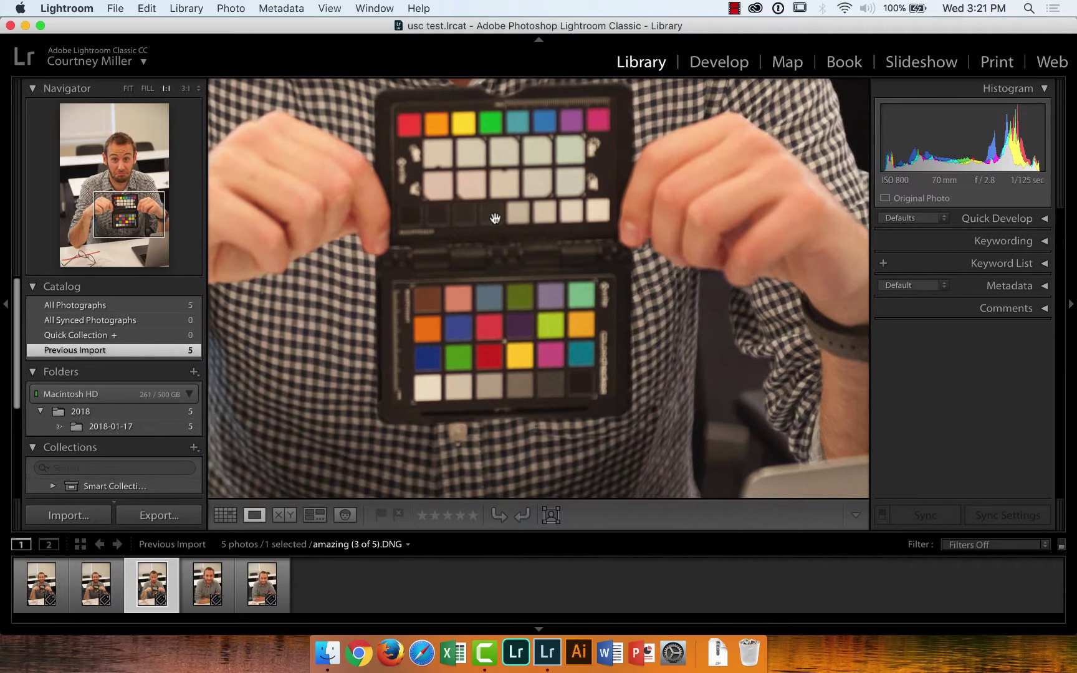
drag(479, 373, 495, 336)
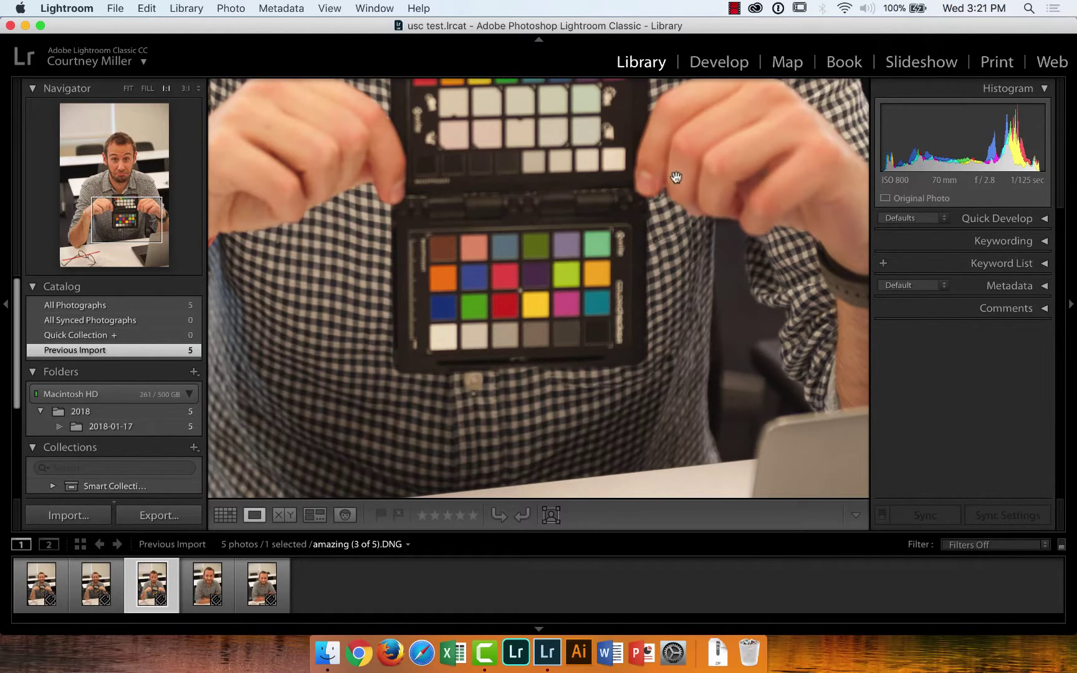
click(715, 65)
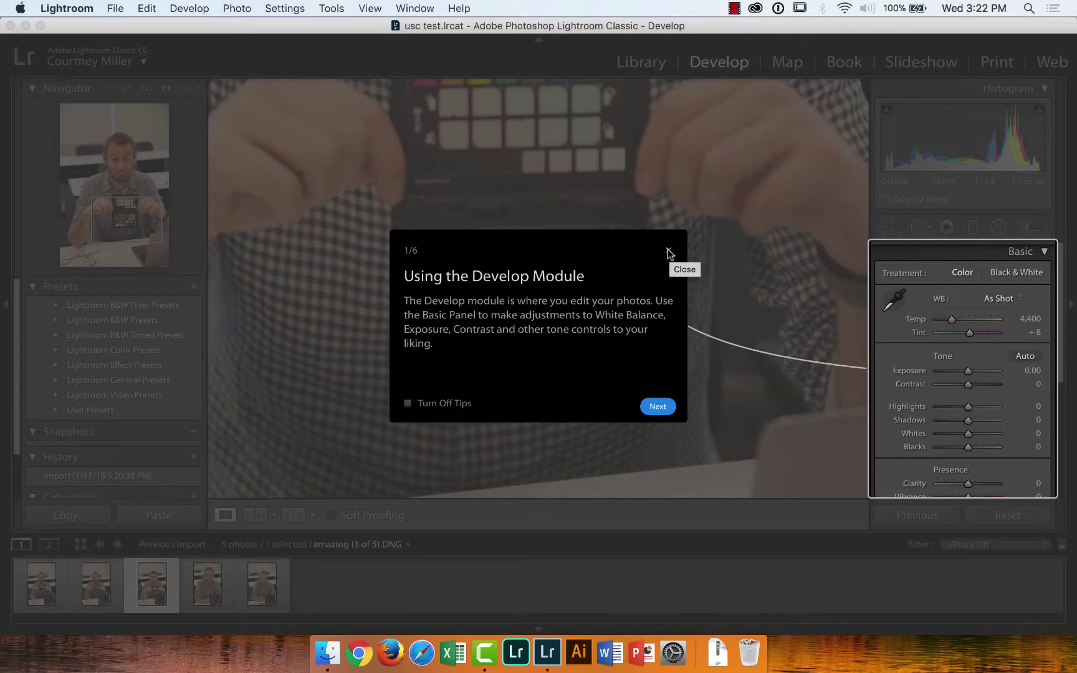
Close the Develop intro tip and take up the White Balance Selector eyedropper
click(668, 252)
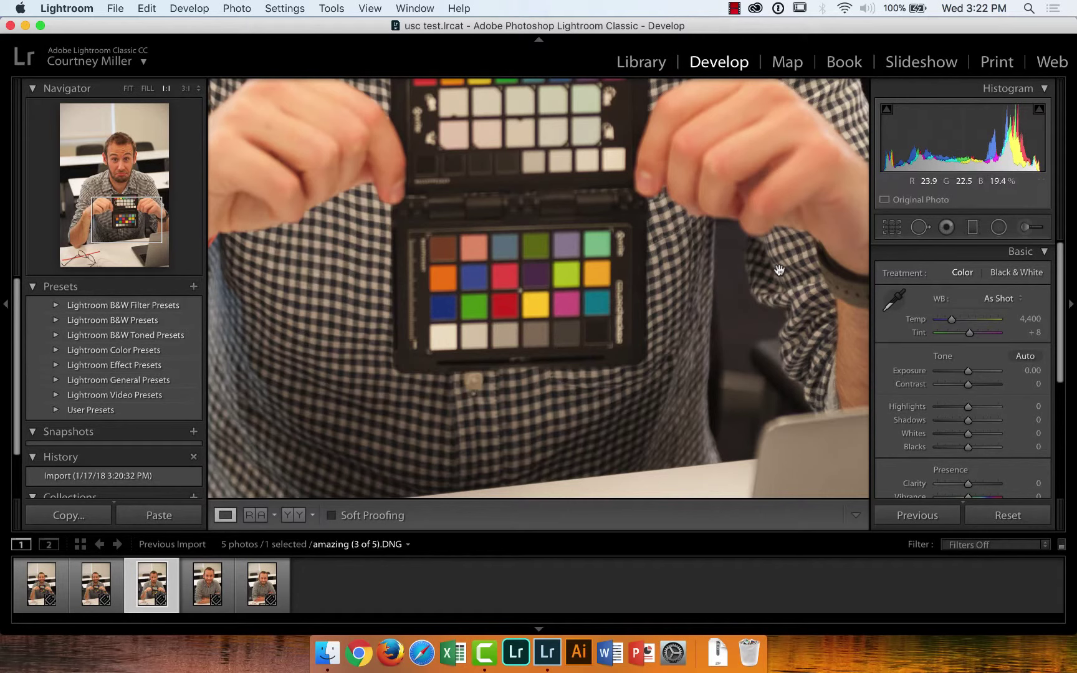
click(895, 300)
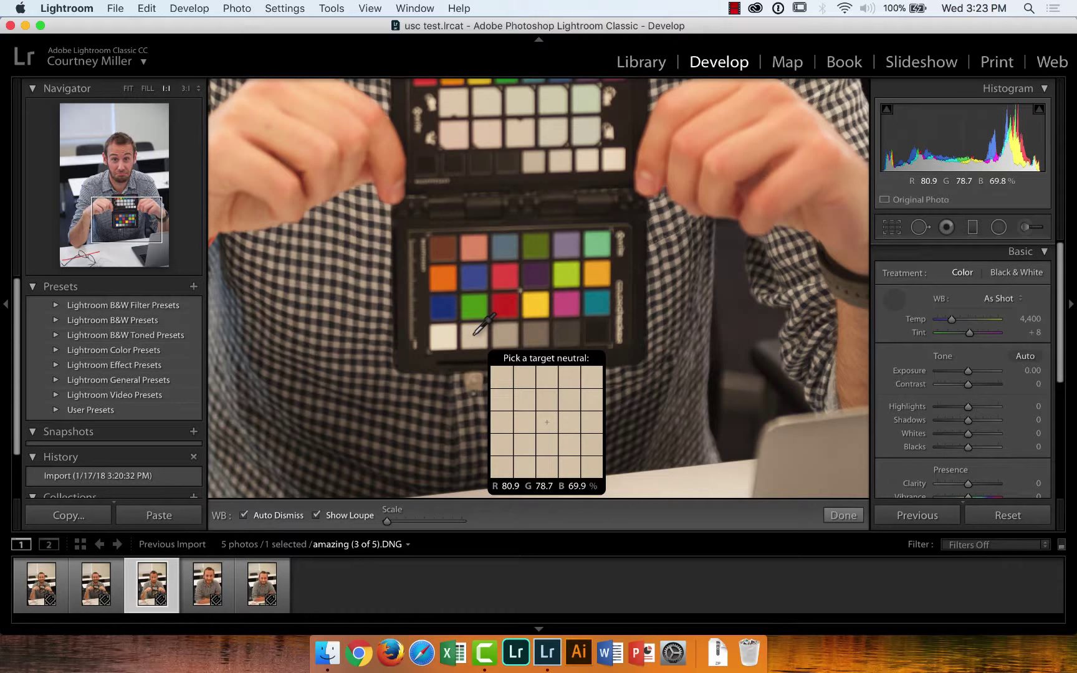
Sample a light grey checker patch twice to set Temp 3,600 and Tint +18, fitting the photo in view
click(474, 334)
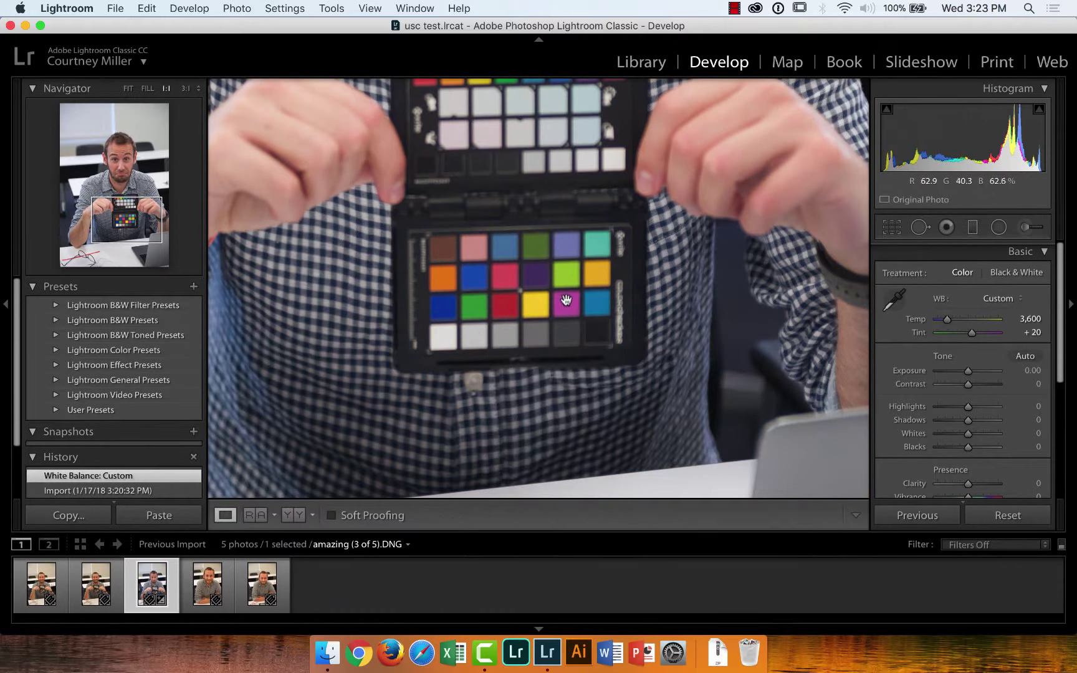
click(894, 301)
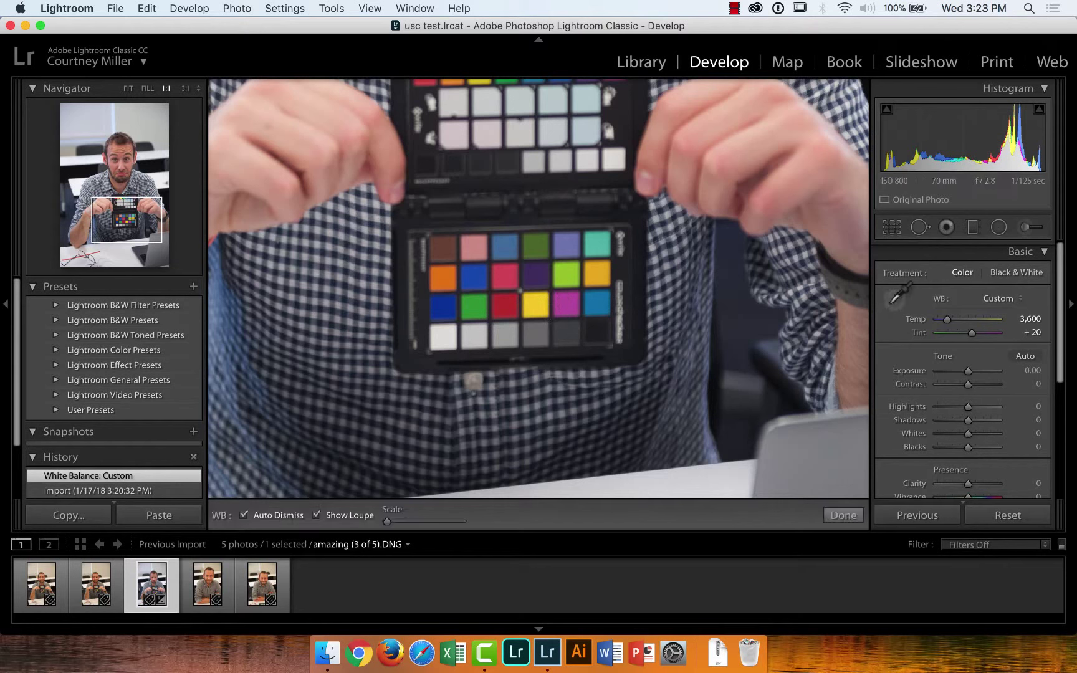
click(477, 338)
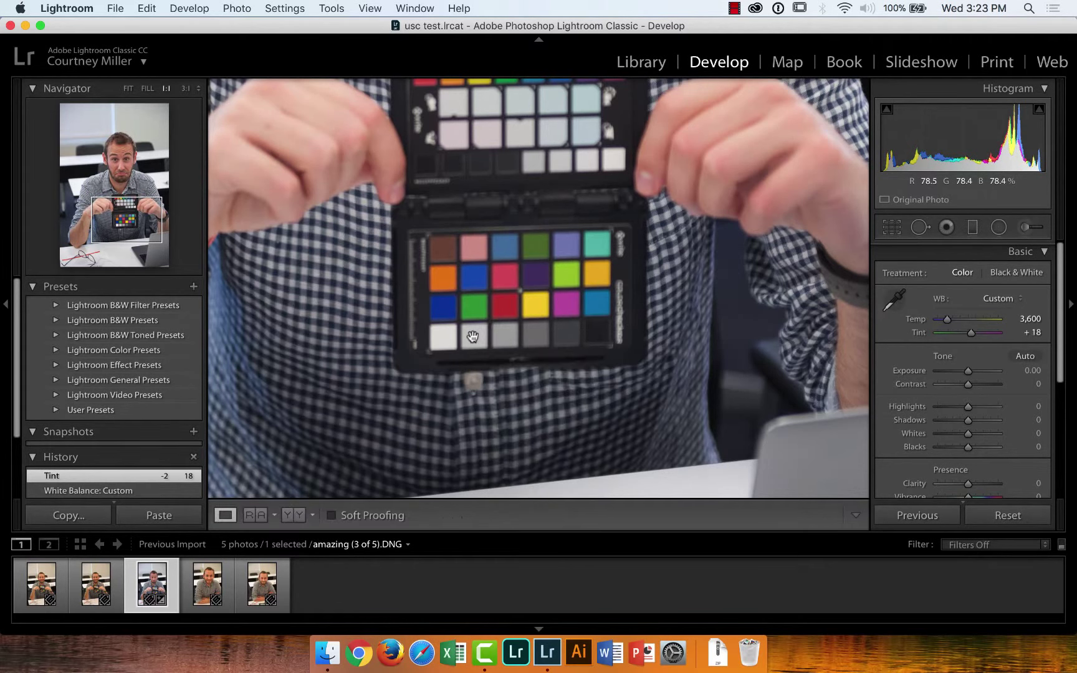
click(597, 374)
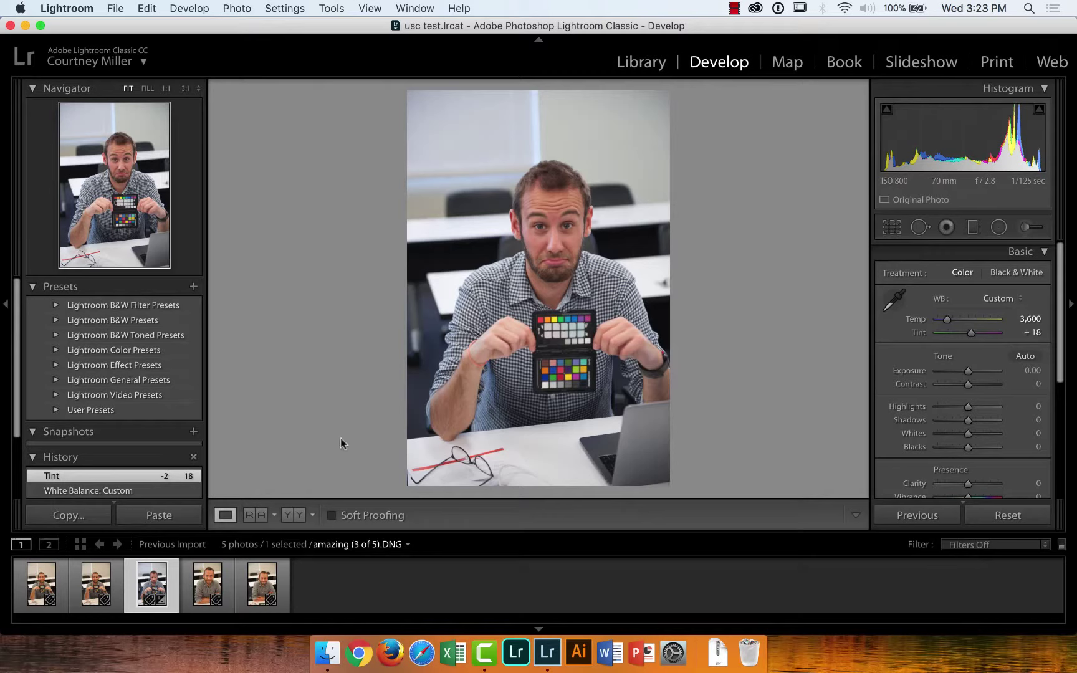
Select the colour-checker photo through the fifth portrait and open Synchronize Settings
click(262, 586)
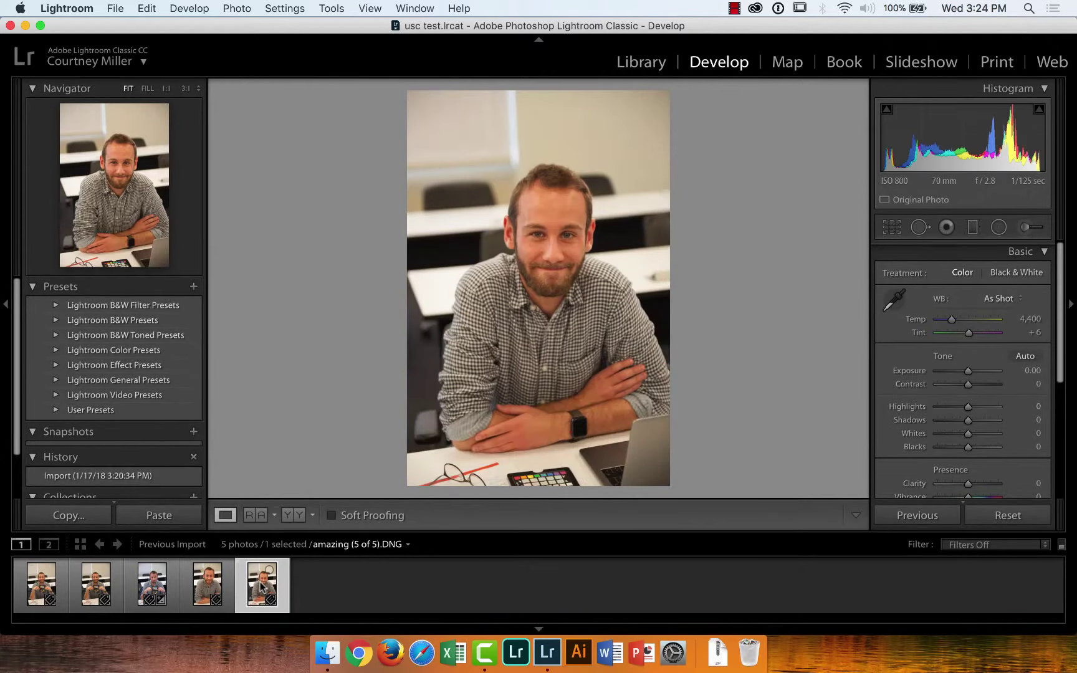
click(158, 587)
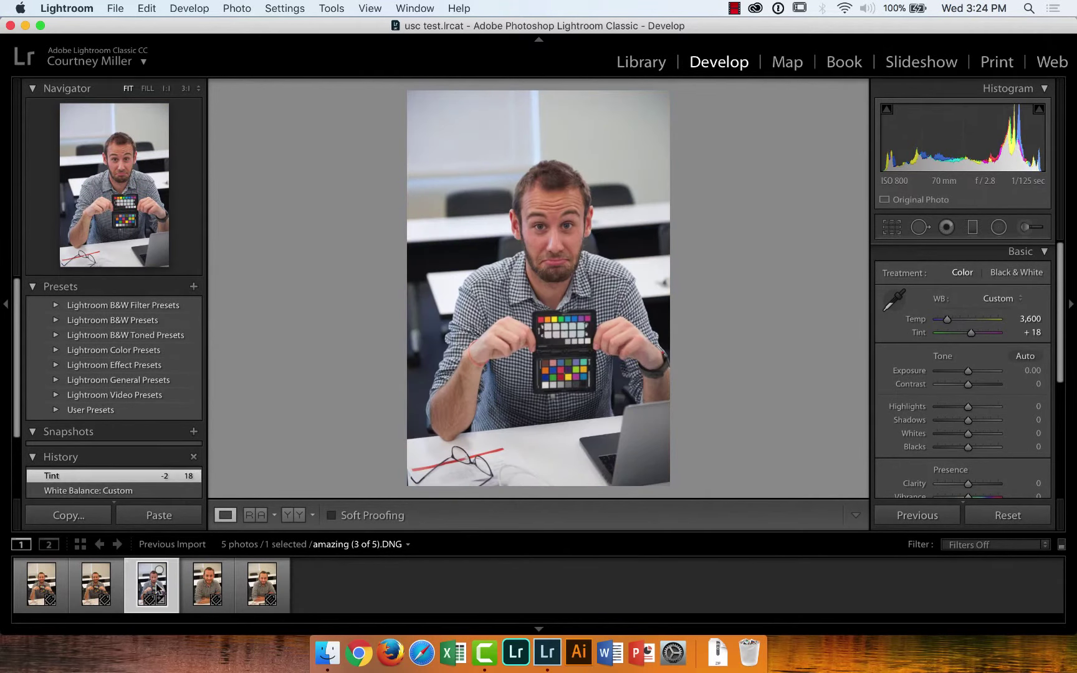
key(shift)
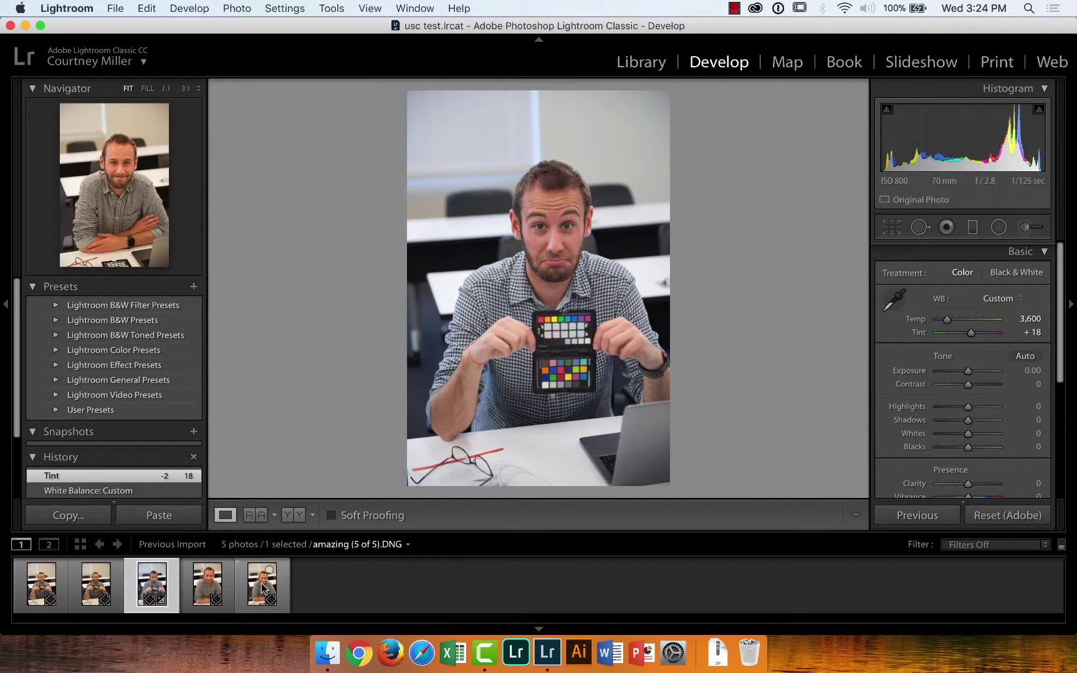
shift+click(264, 587)
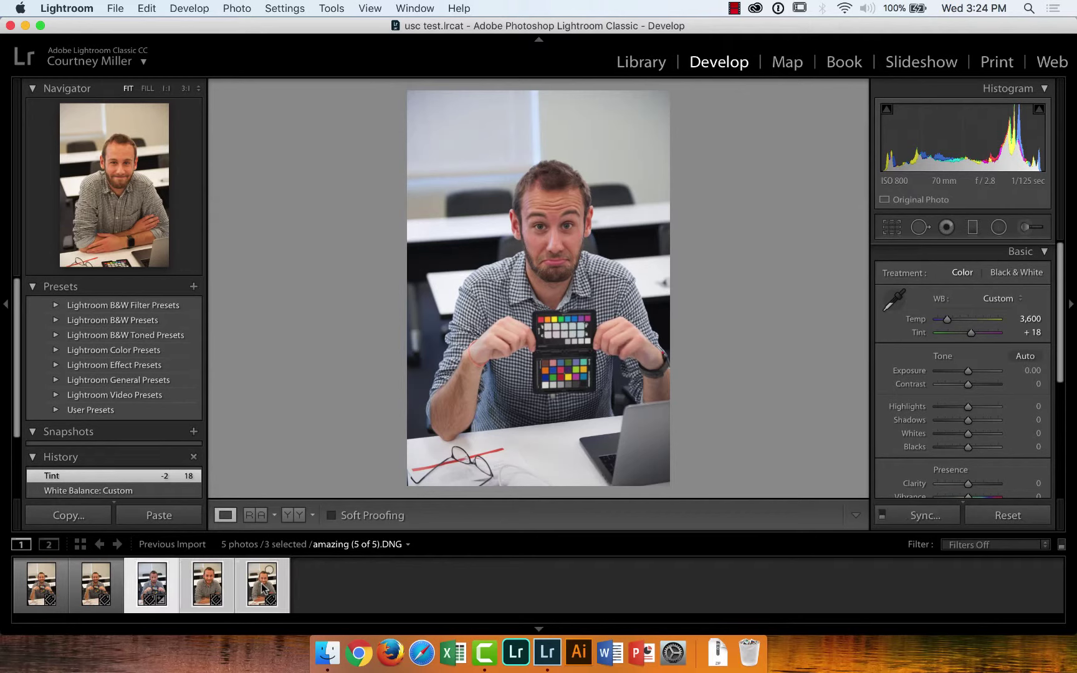
click(914, 519)
click(915, 518)
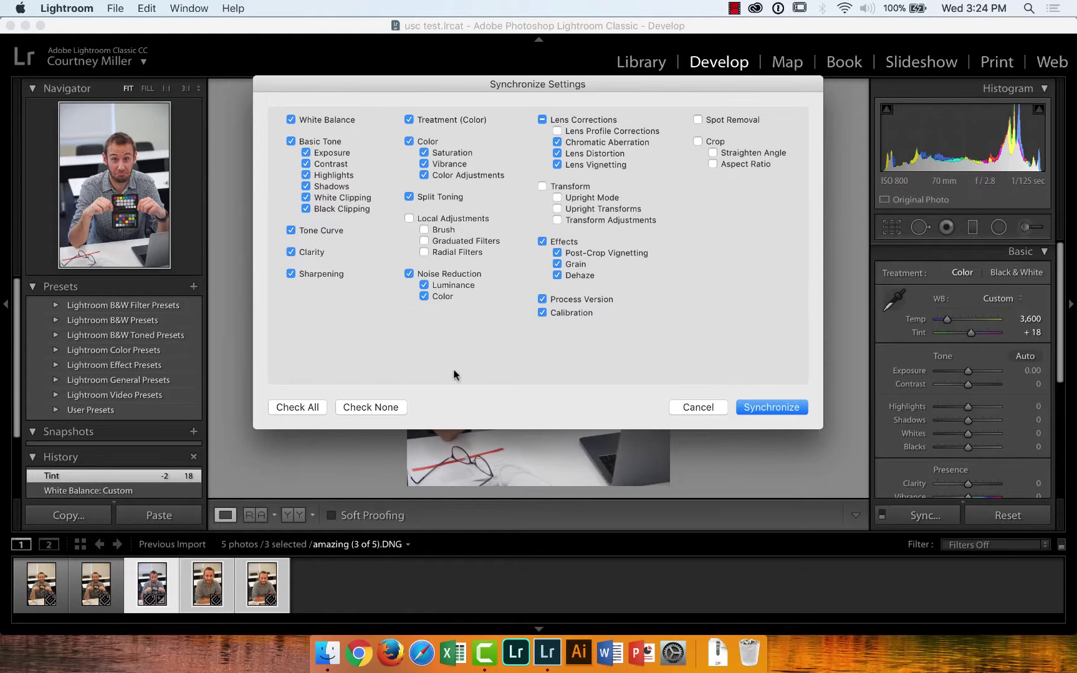
Sync only White Balance and Process Version to the two other selected portraits
click(359, 406)
click(291, 119)
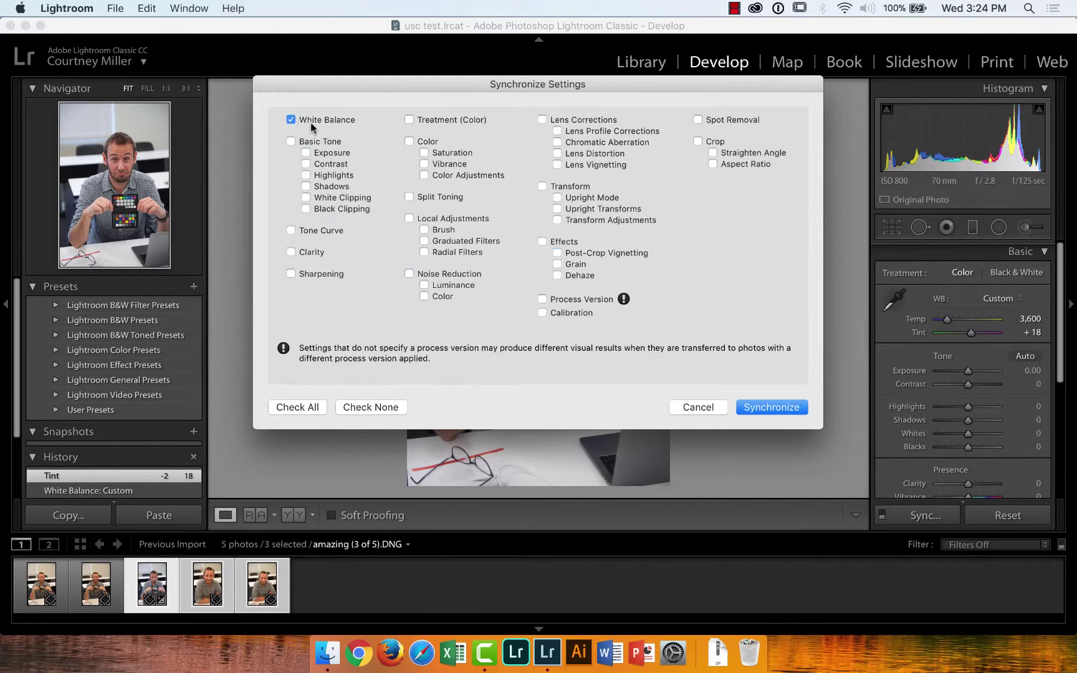
click(543, 300)
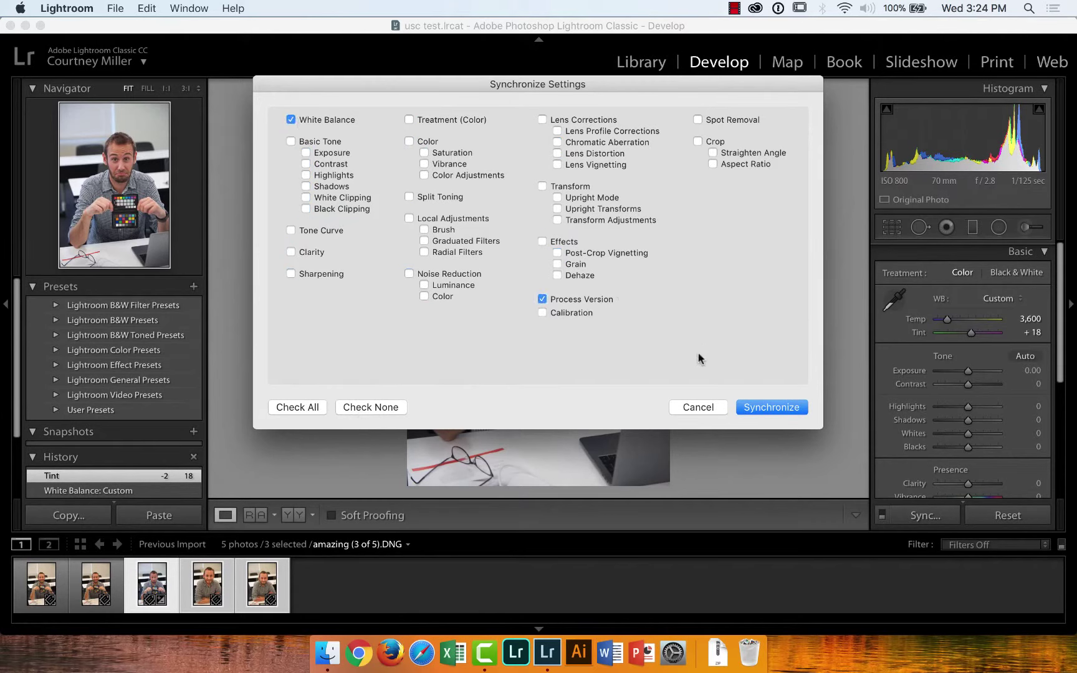
click(763, 406)
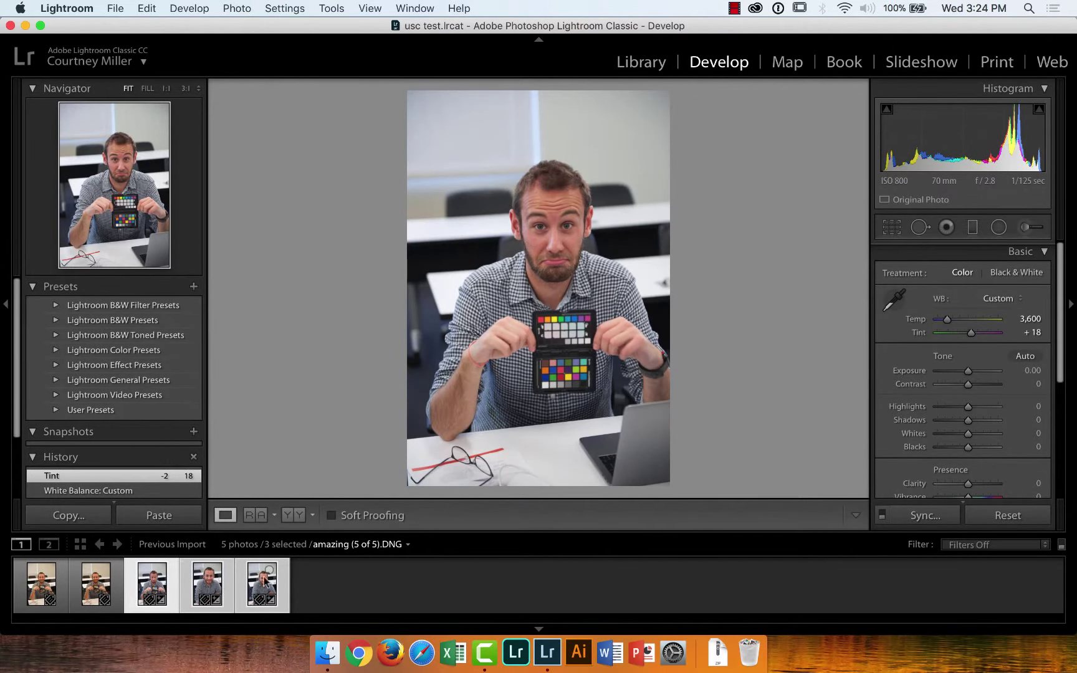
Check that the fourth and fifth portraits carry the synced Temp 3,600 / Tint +18
click(208, 583)
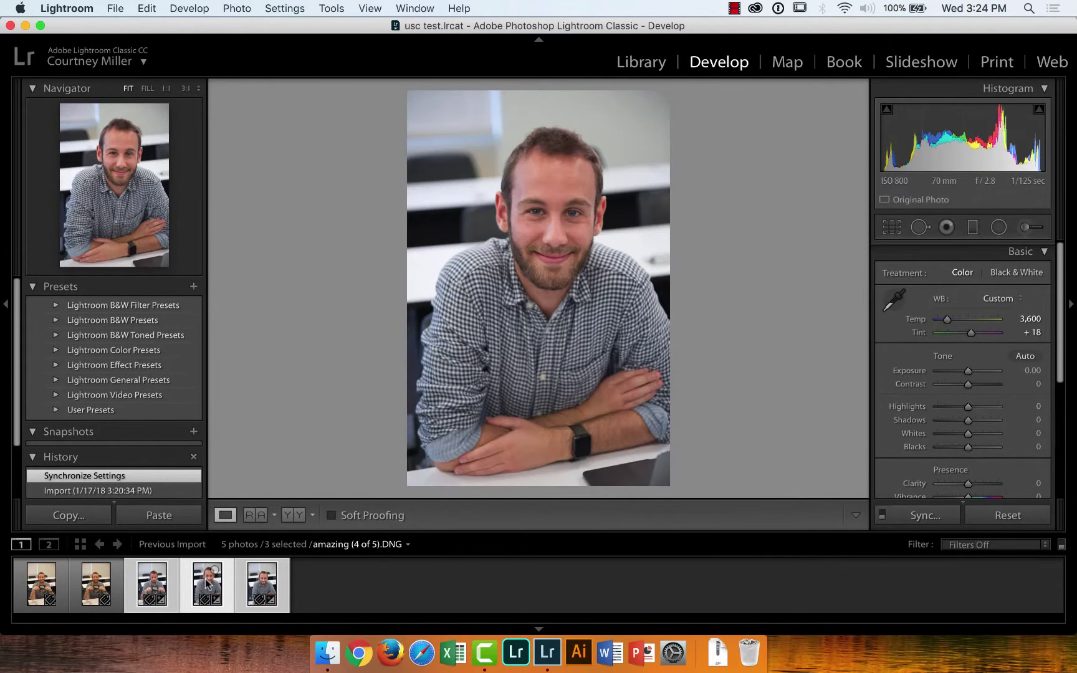
click(350, 588)
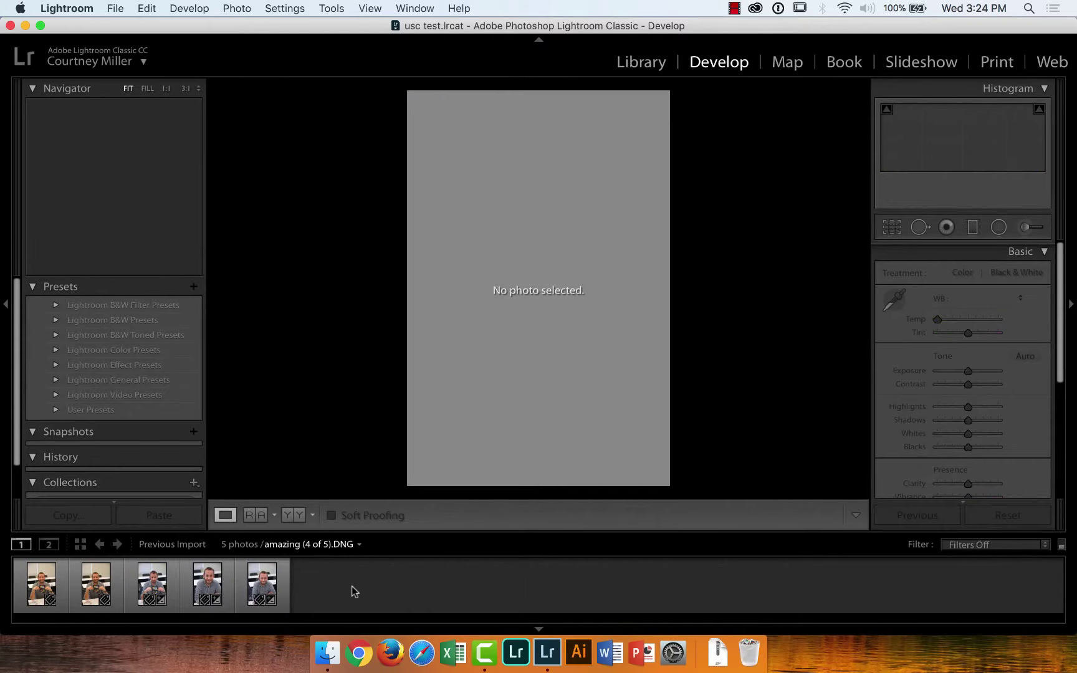
click(267, 575)
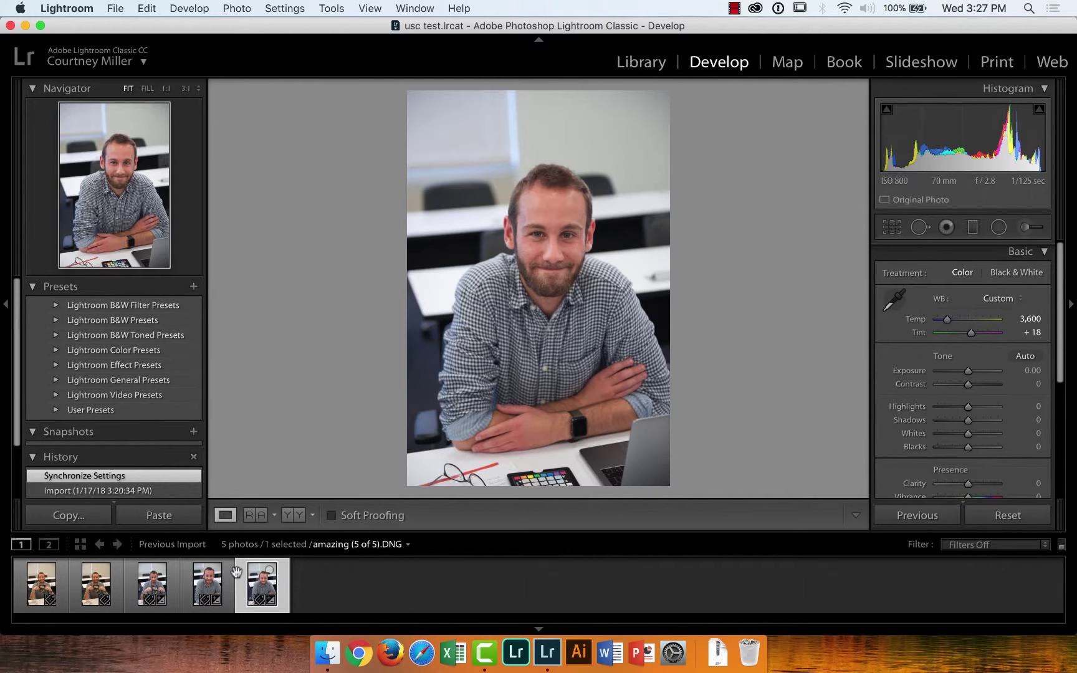
Zoom the checker photo to 1:1, then resample white balance from a light grey patch, reaching 3,600 / +19
click(159, 569)
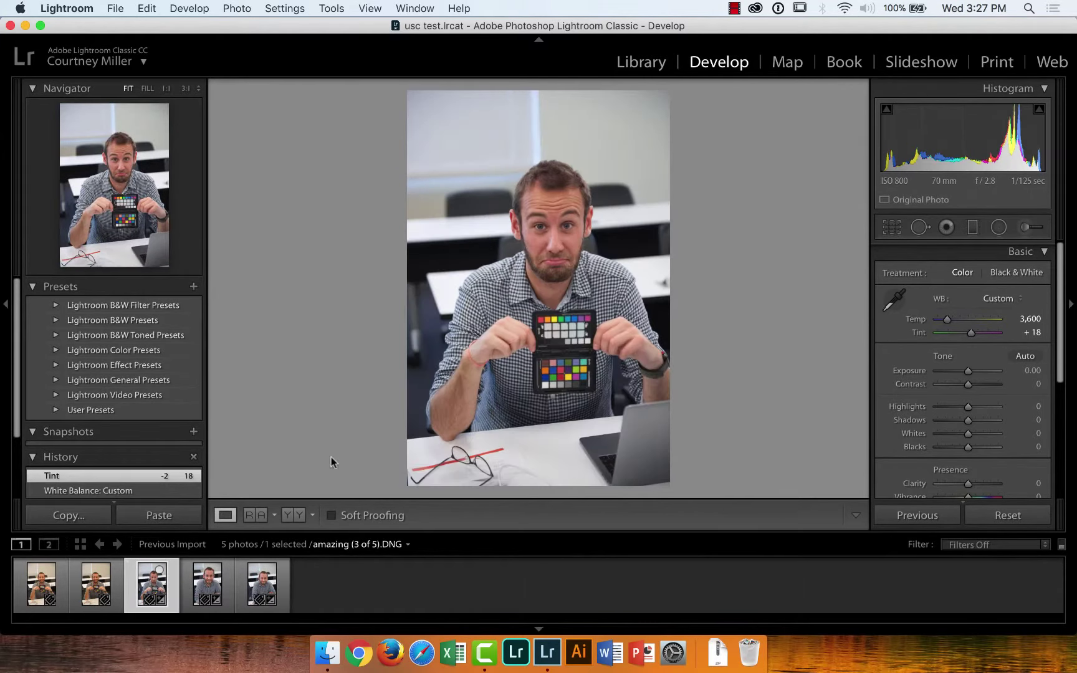
click(567, 342)
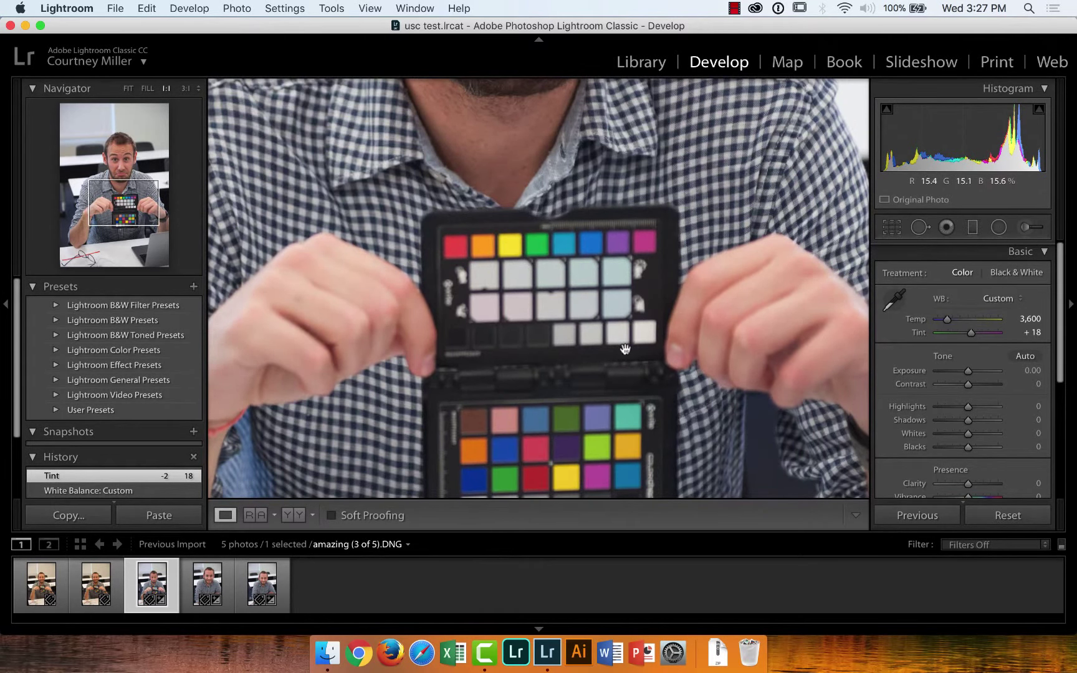
drag(626, 353, 615, 253)
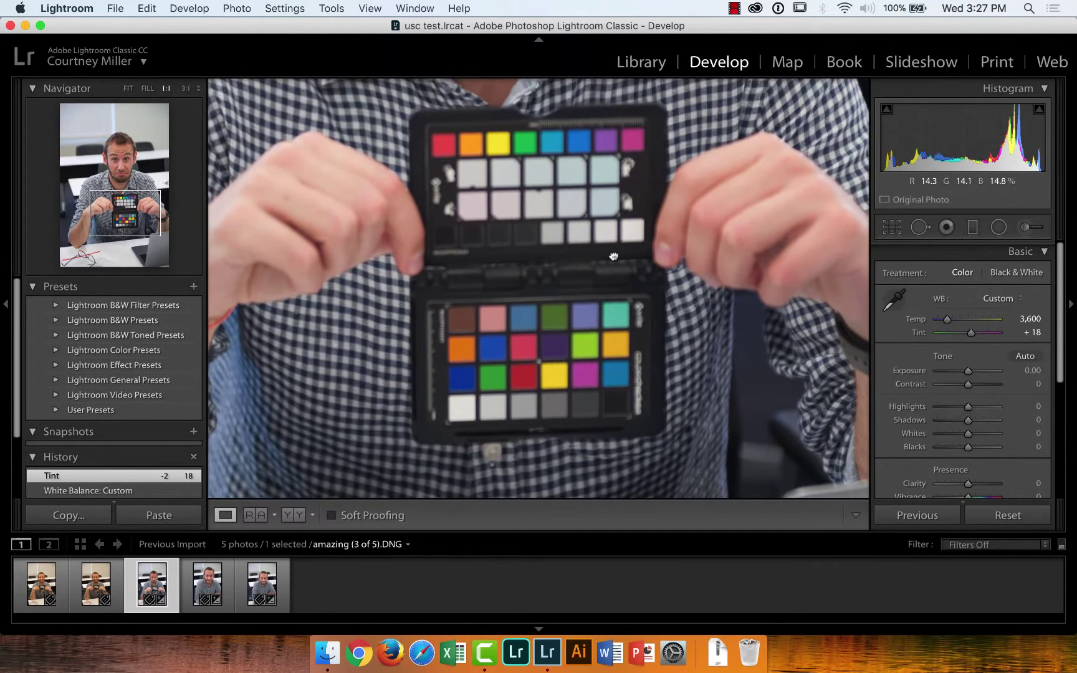
click(896, 298)
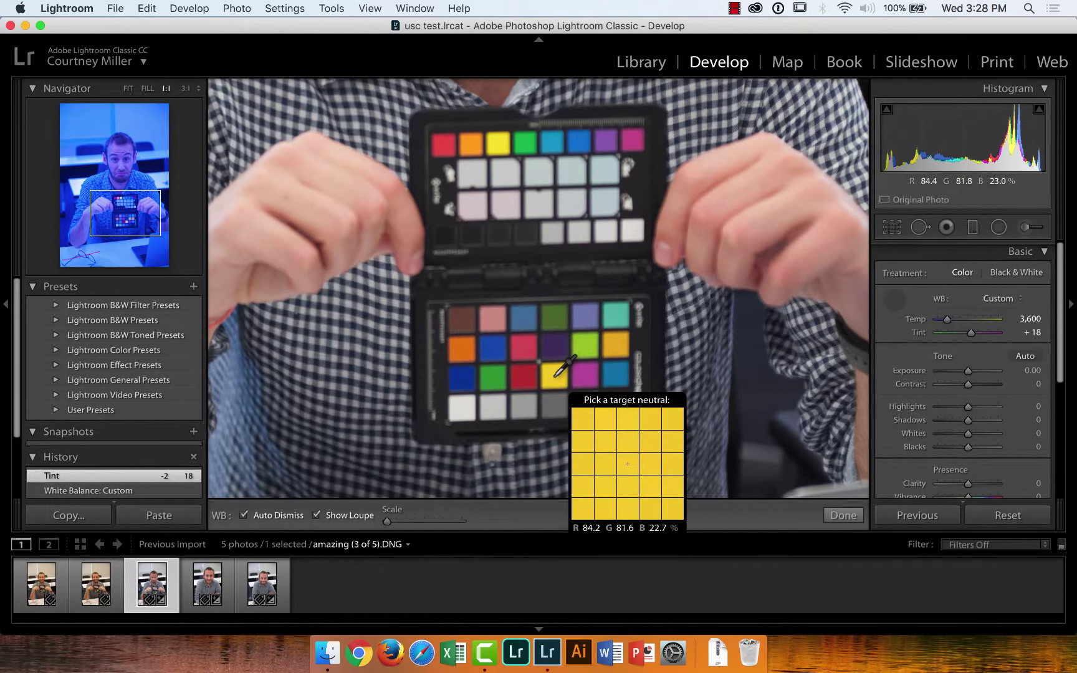
click(555, 375)
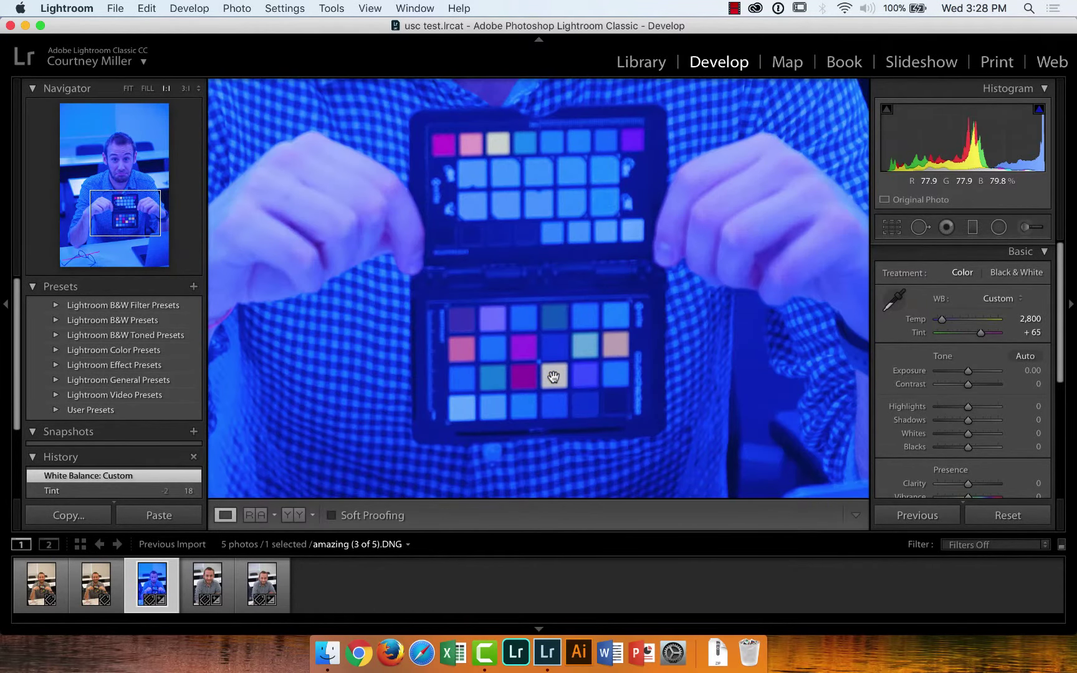
click(895, 300)
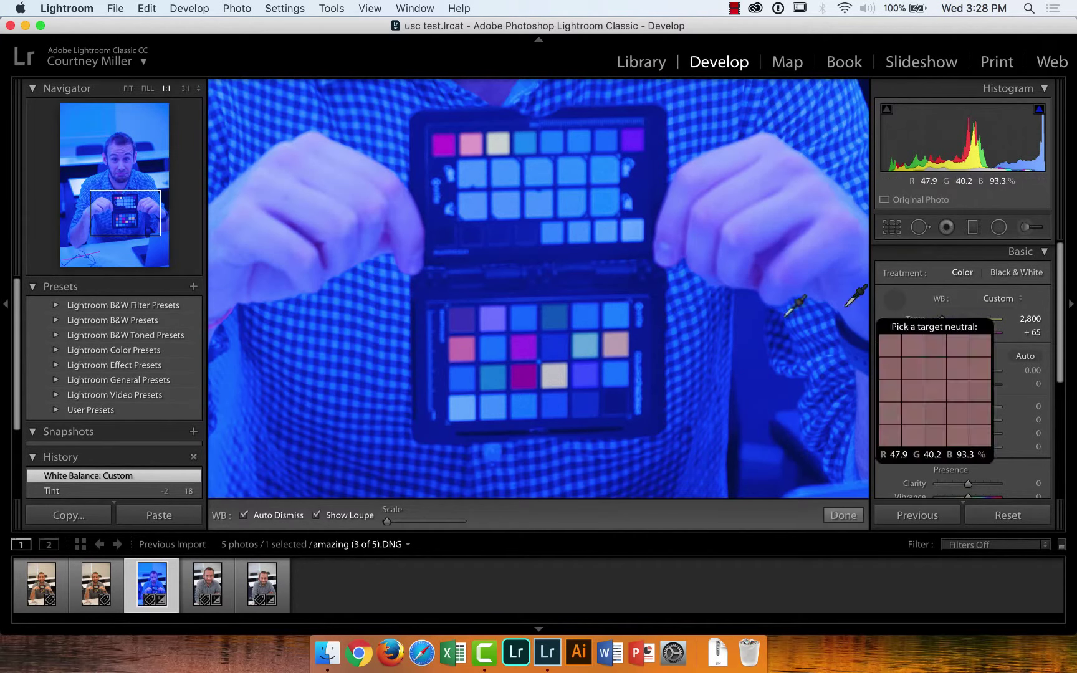
click(492, 407)
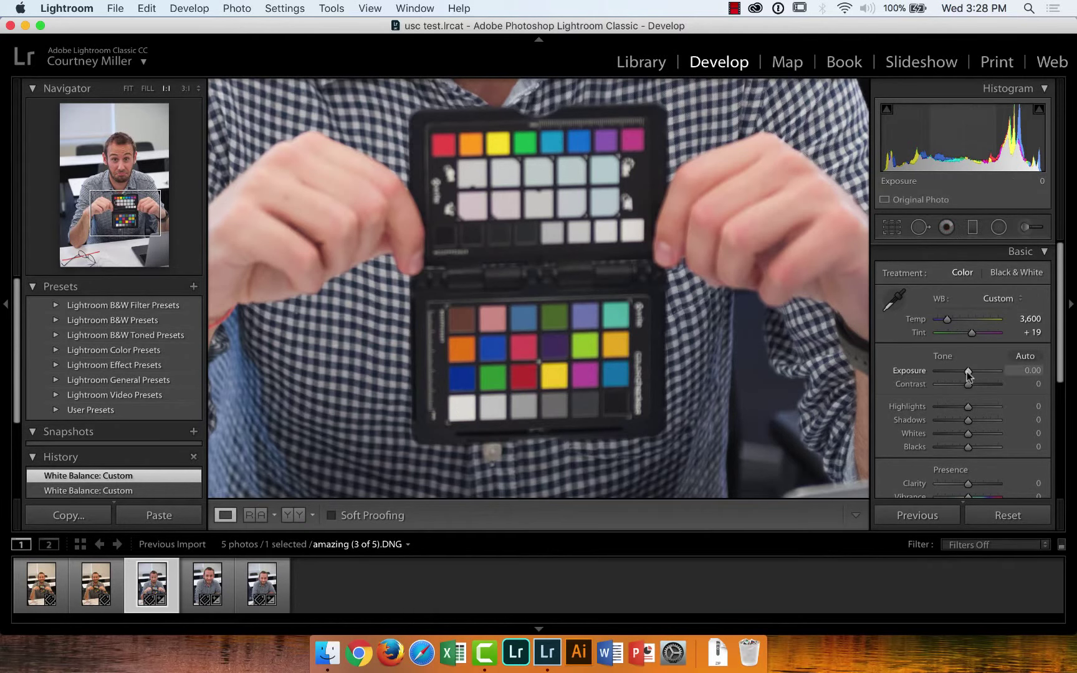
Overexpose and warm the checker photo, resampling white balance from a near-white patch
drag(968, 370, 987, 371)
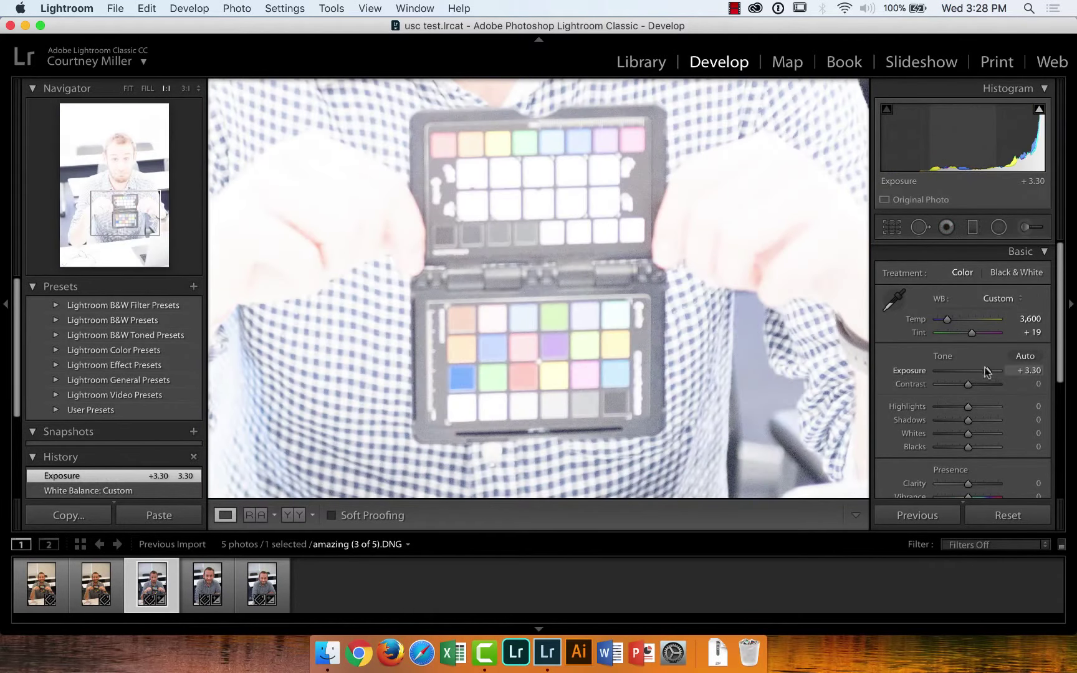
click(895, 300)
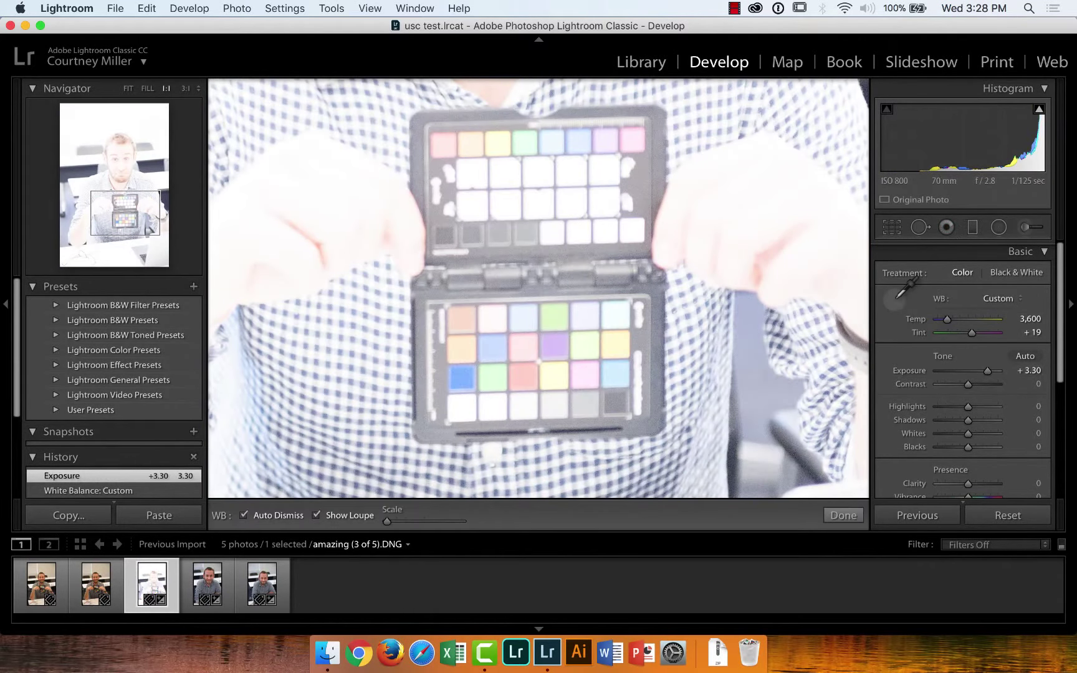
click(463, 409)
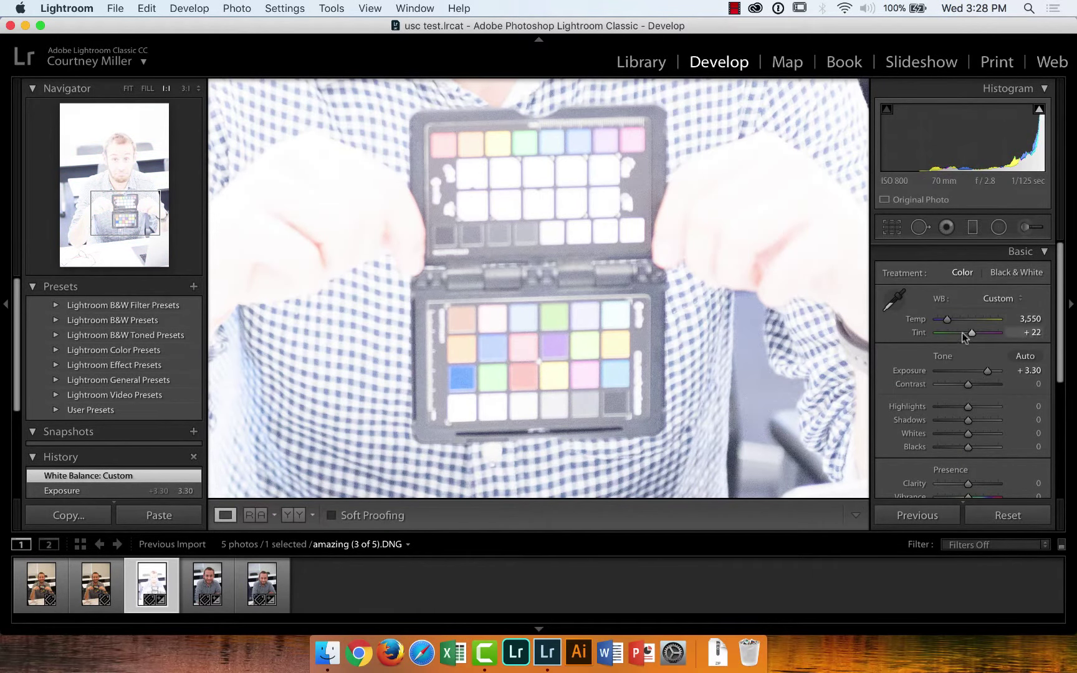
drag(948, 319, 993, 320)
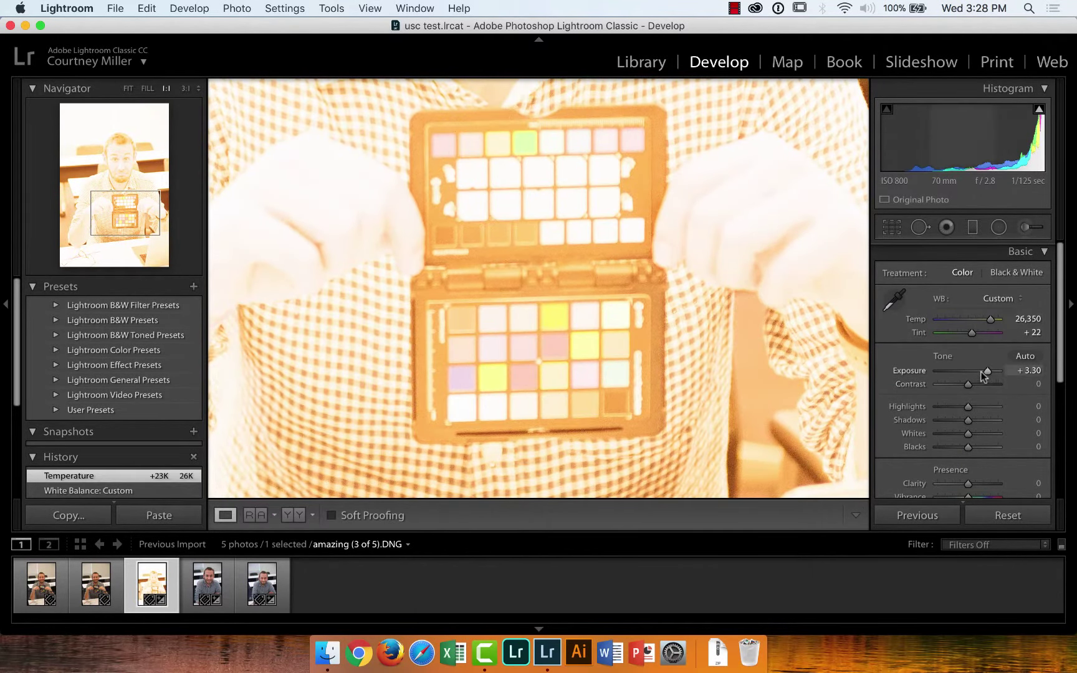
drag(989, 371, 1010, 371)
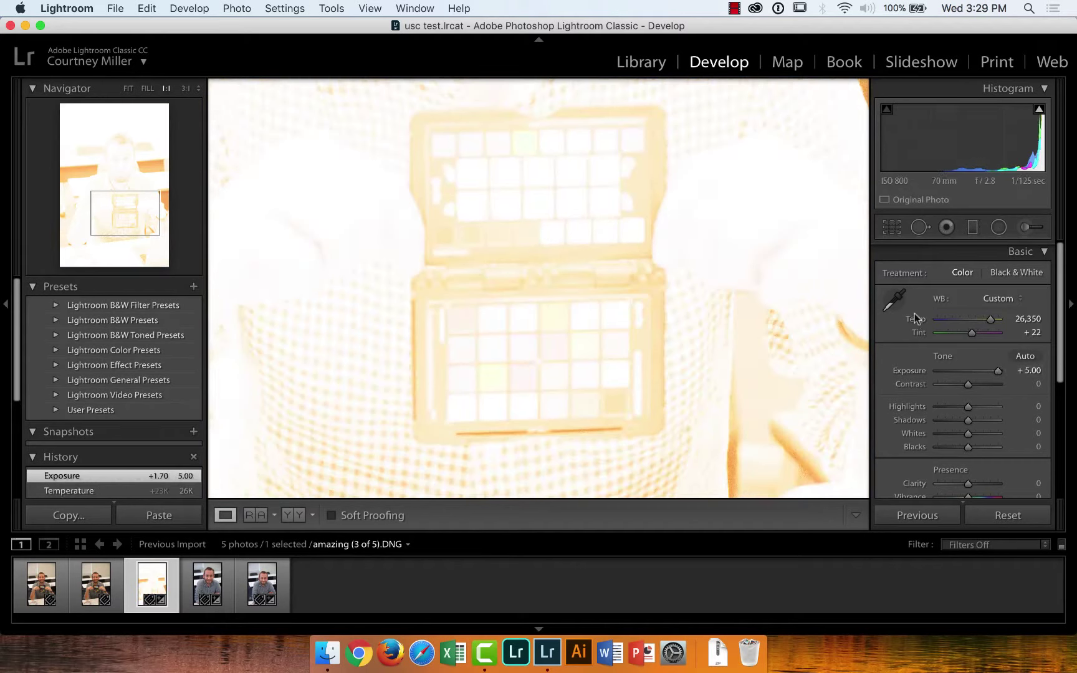
click(894, 299)
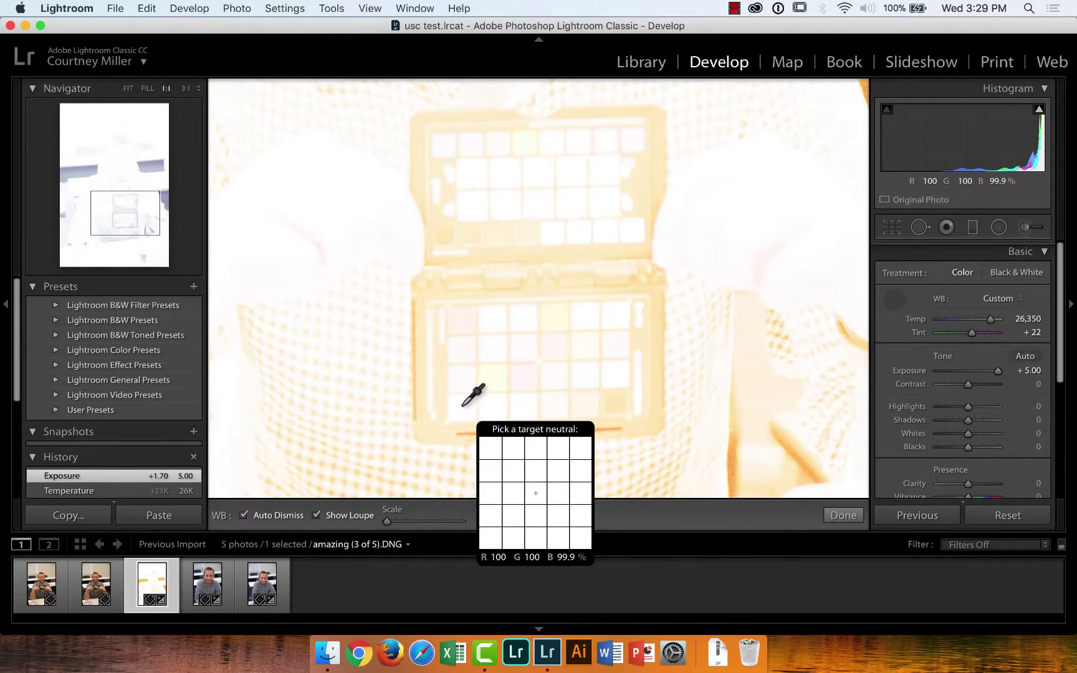
click(463, 405)
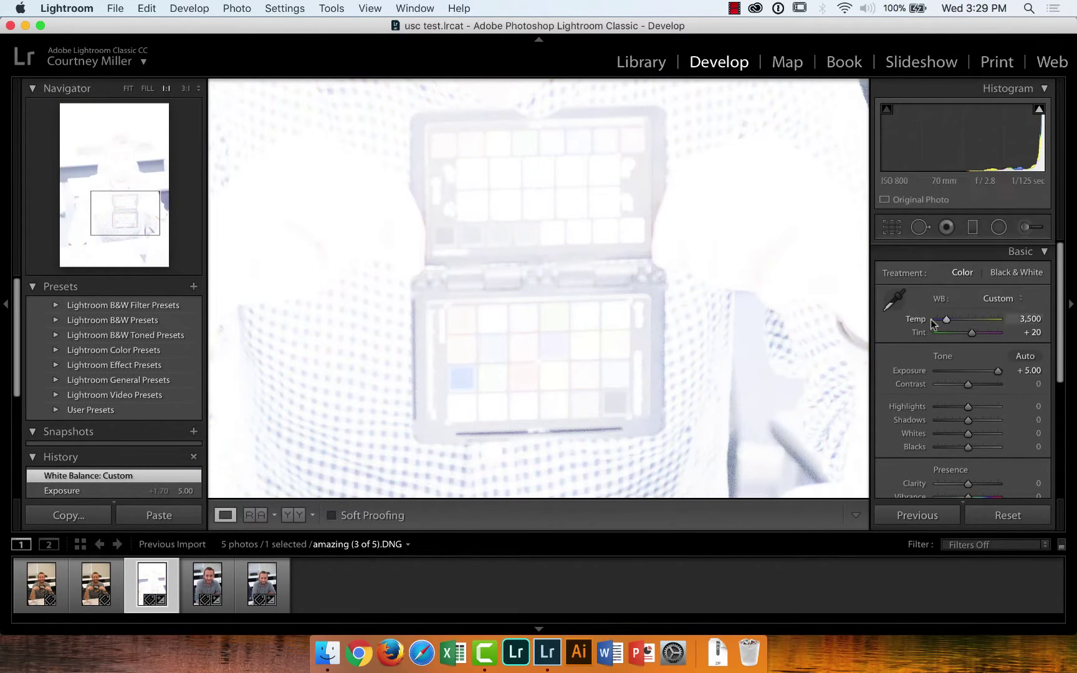
Nudge the temperature to Temp 4,400 / Tint +8 and reset Exposure to 0.00
key(equal)
key(equal)
key(equal)
key(equal)
key(equal)
key(equal)
key(equal)
key(equal)
key(equal)
key(minus)
key(minus)
key(minus)
key(minus)
key(minus)
key(minus)
key(minus)
key(minus)
key(minus)
key(minus)
key(minus)
key(minus)
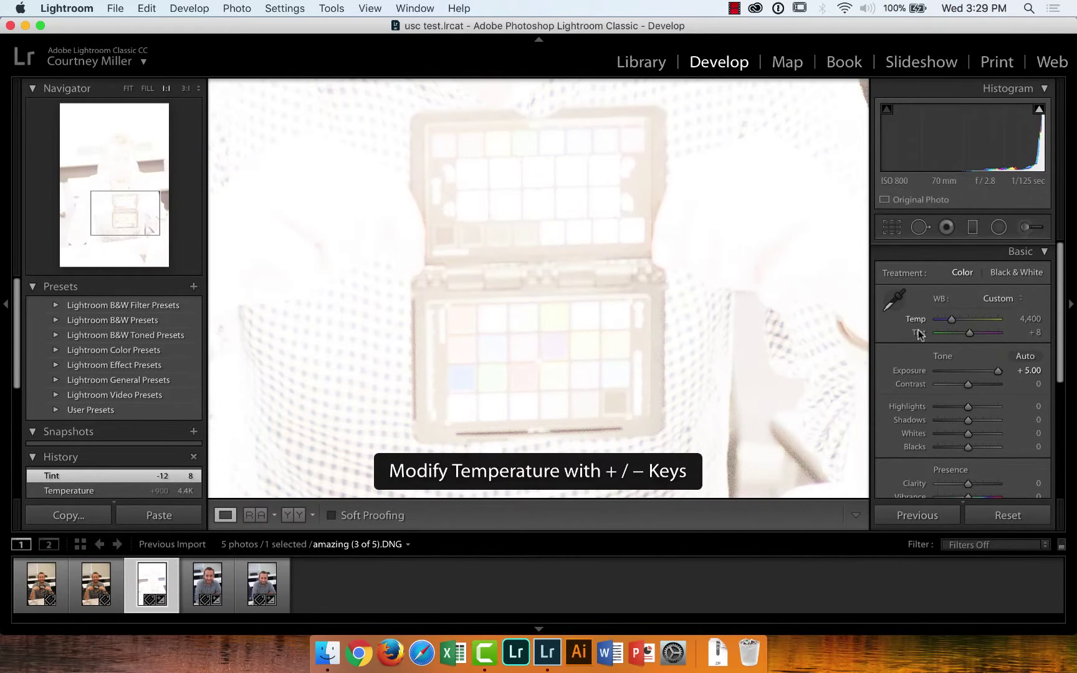
double_click(914, 369)
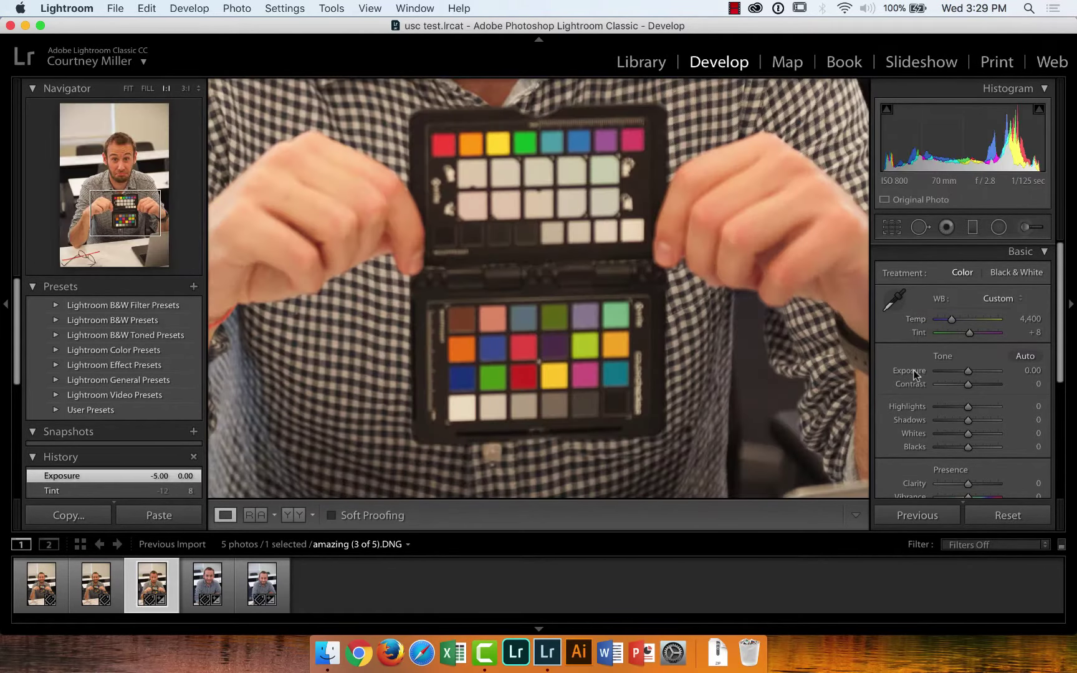
Compare white balance samples from grey, brown and green patches, settling on grey at 3,600 / +21
click(901, 302)
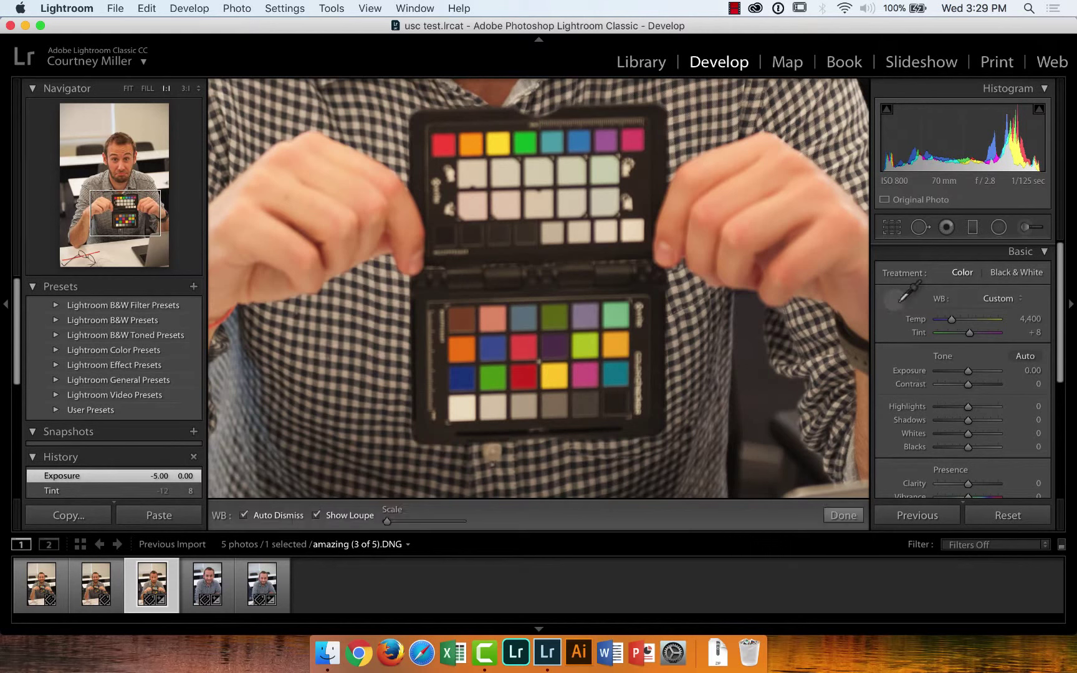
click(493, 405)
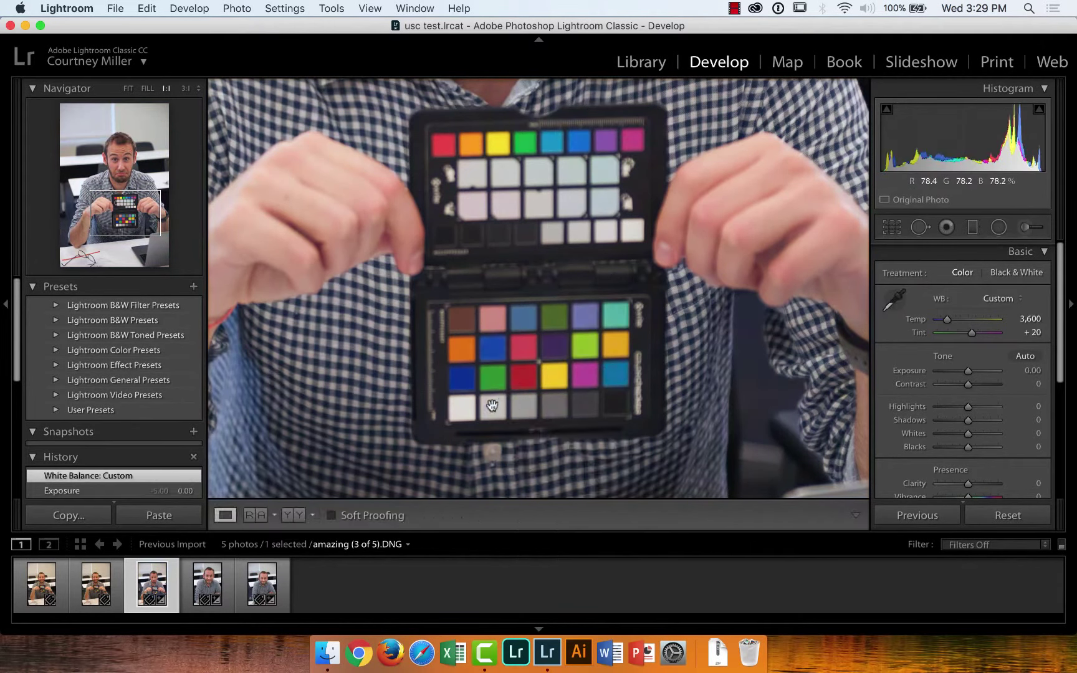
click(895, 300)
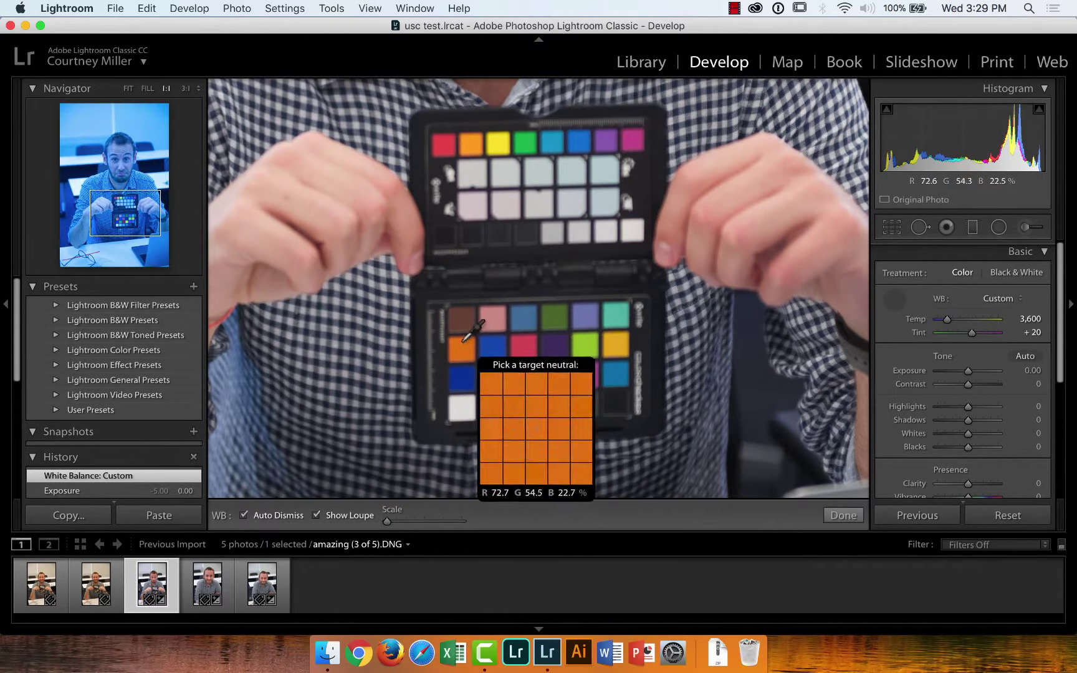
click(463, 323)
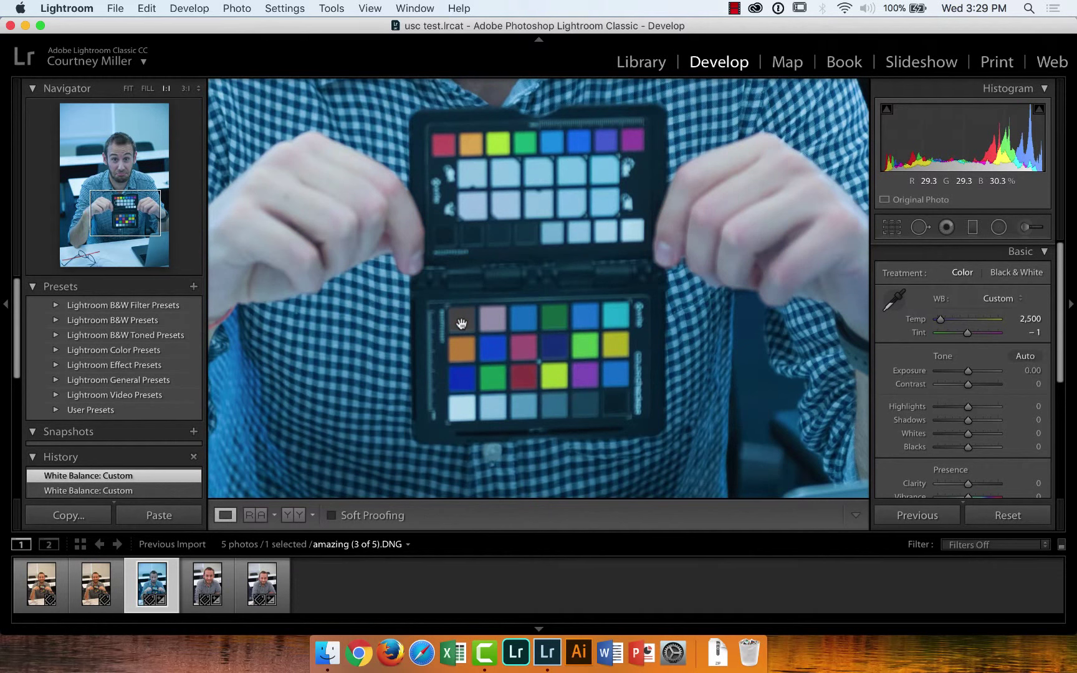
click(891, 308)
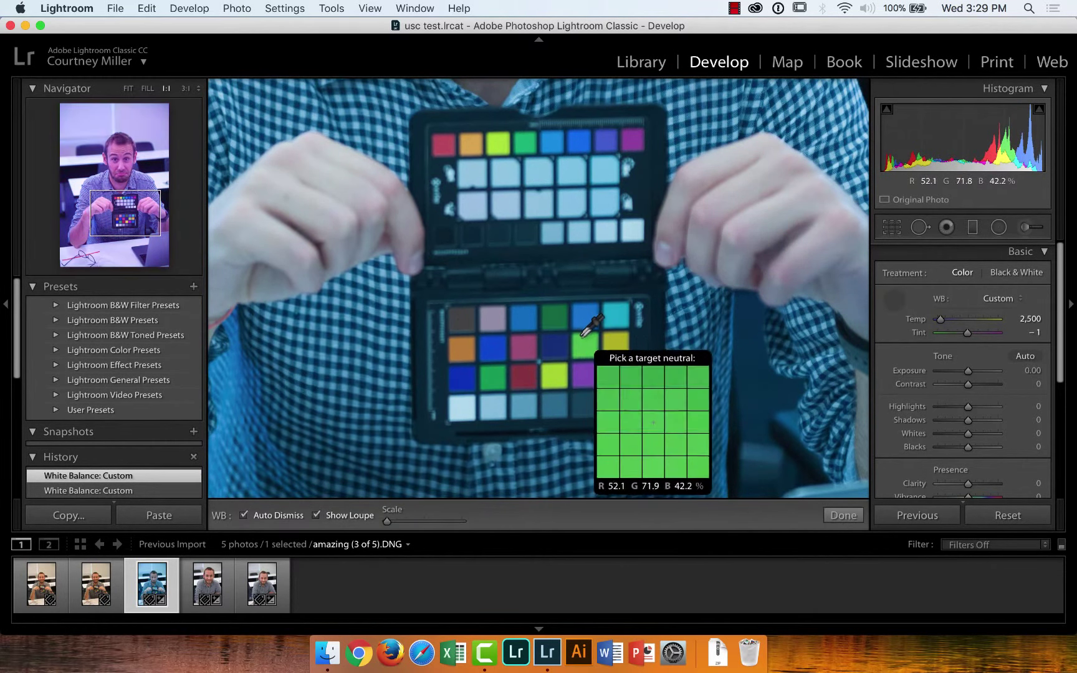
click(582, 344)
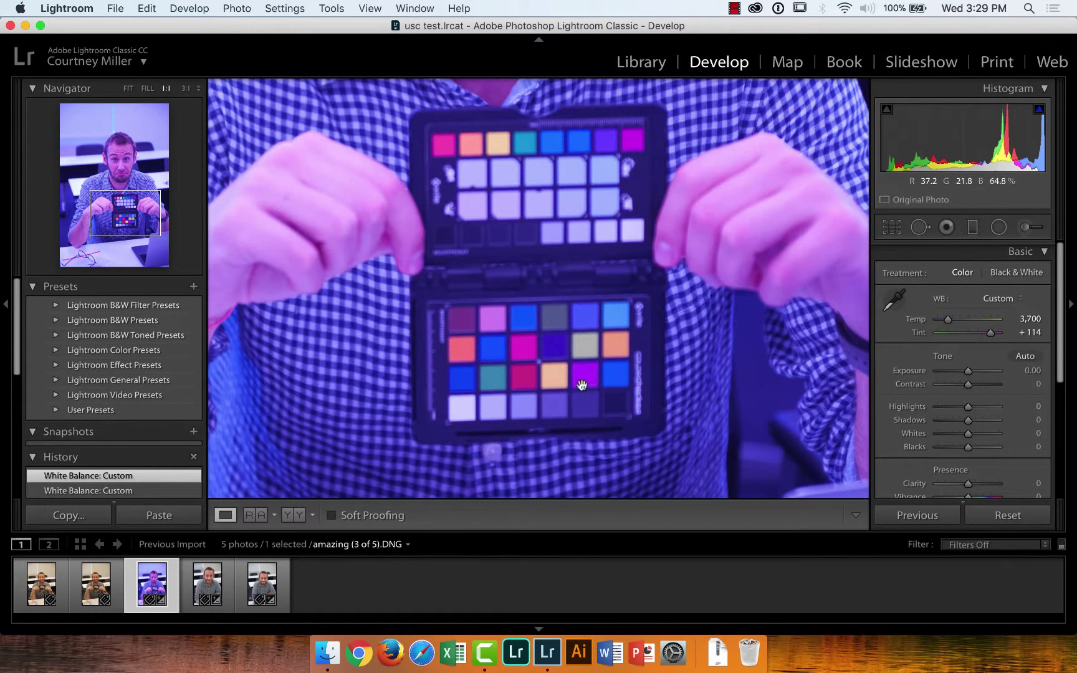
click(895, 299)
click(492, 408)
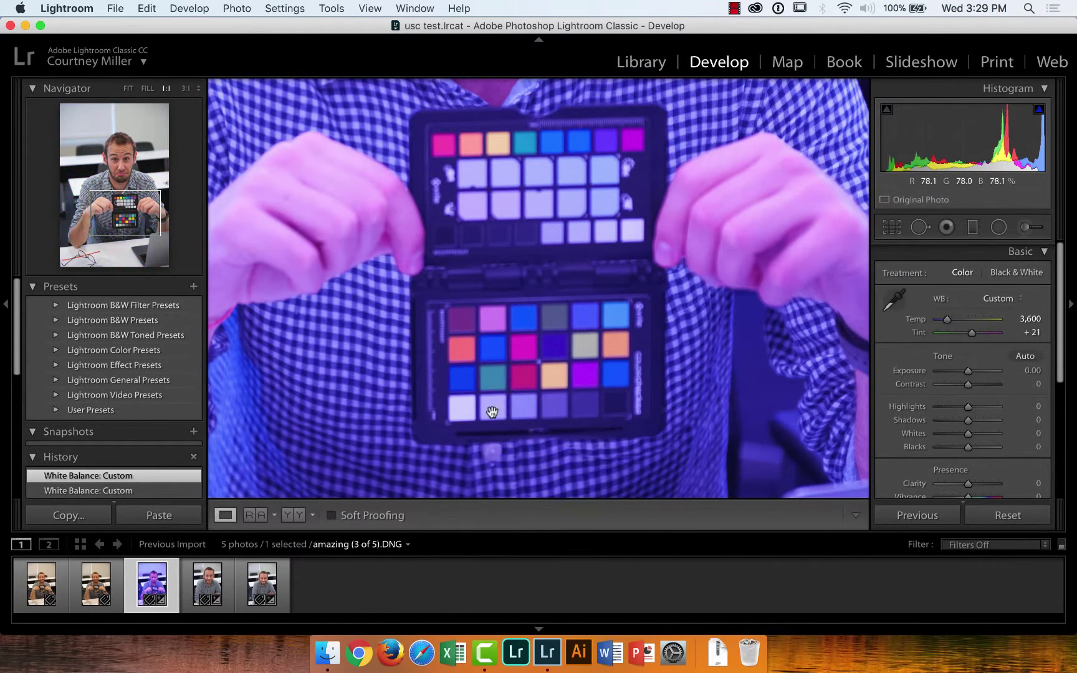
click(207, 583)
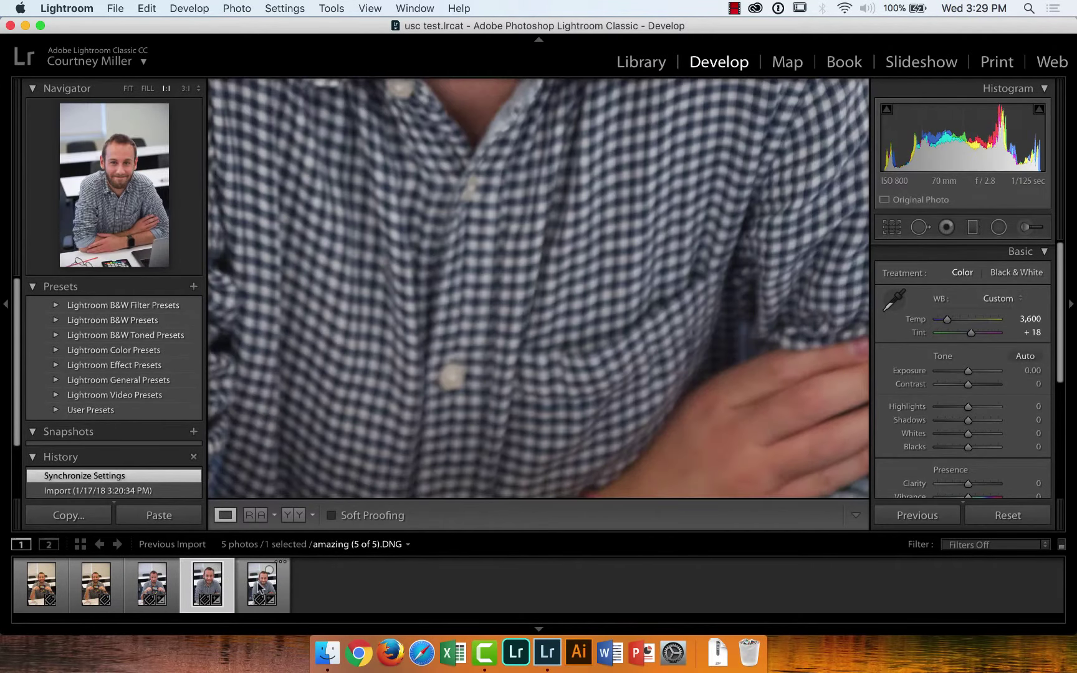
On the fifth portrait, reset Temp and Tint, then cool it to Temp 3,278, Tint +6
click(260, 586)
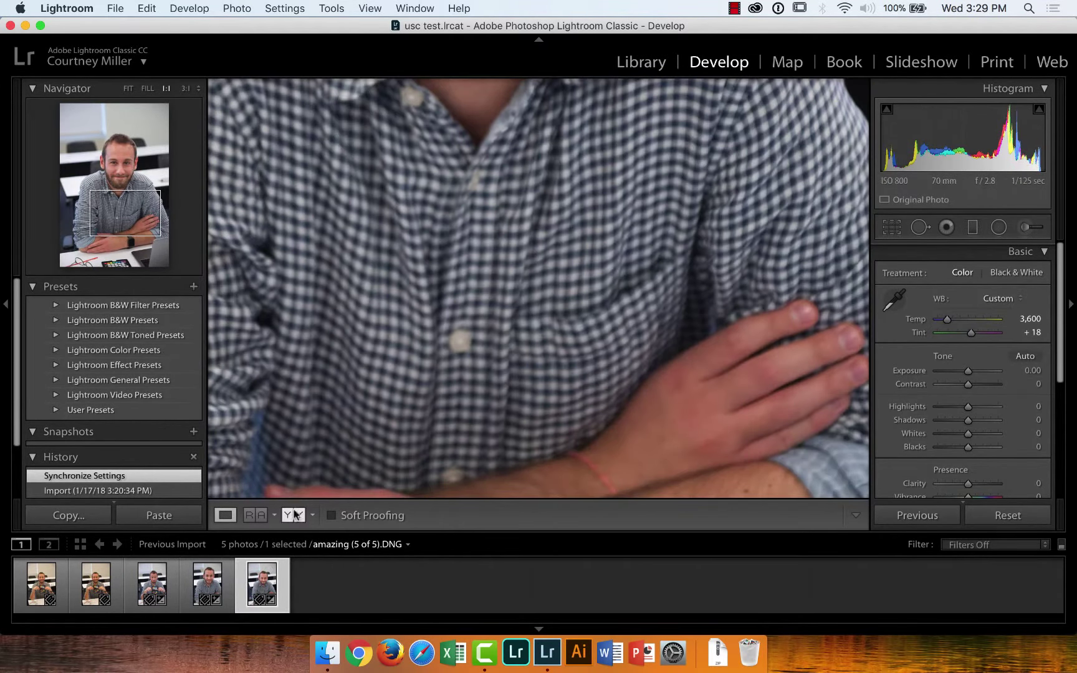
click(385, 358)
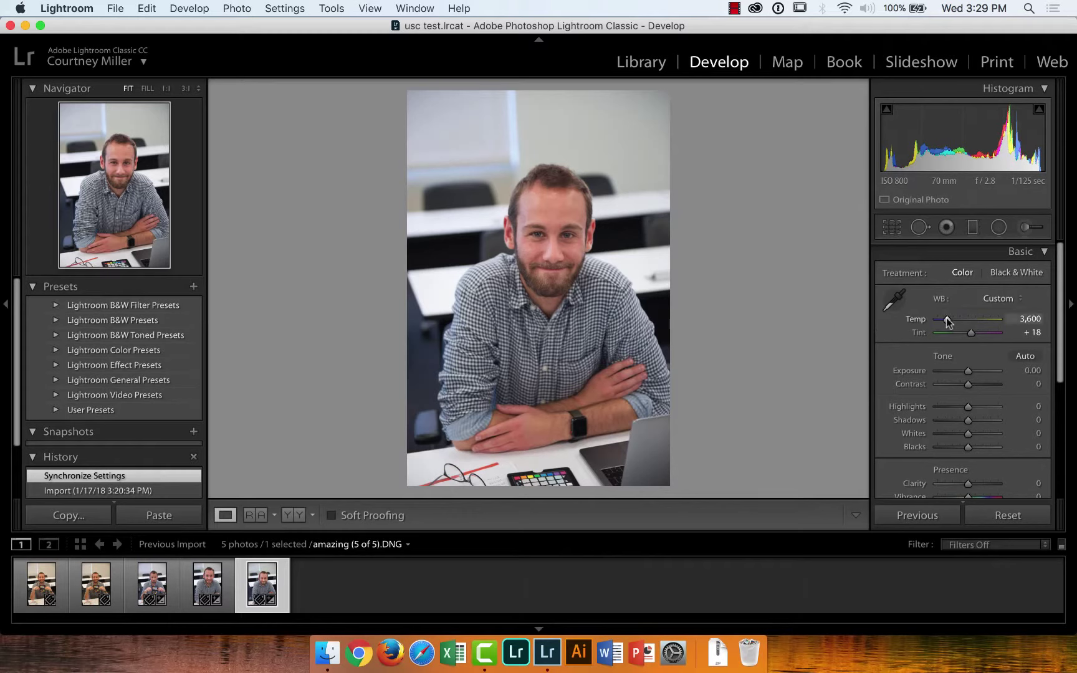
mouse_move(948, 320)
mouse_down()
mouse_move(972, 321)
mouse_move(938, 321)
mouse_move(954, 321)
mouse_up()
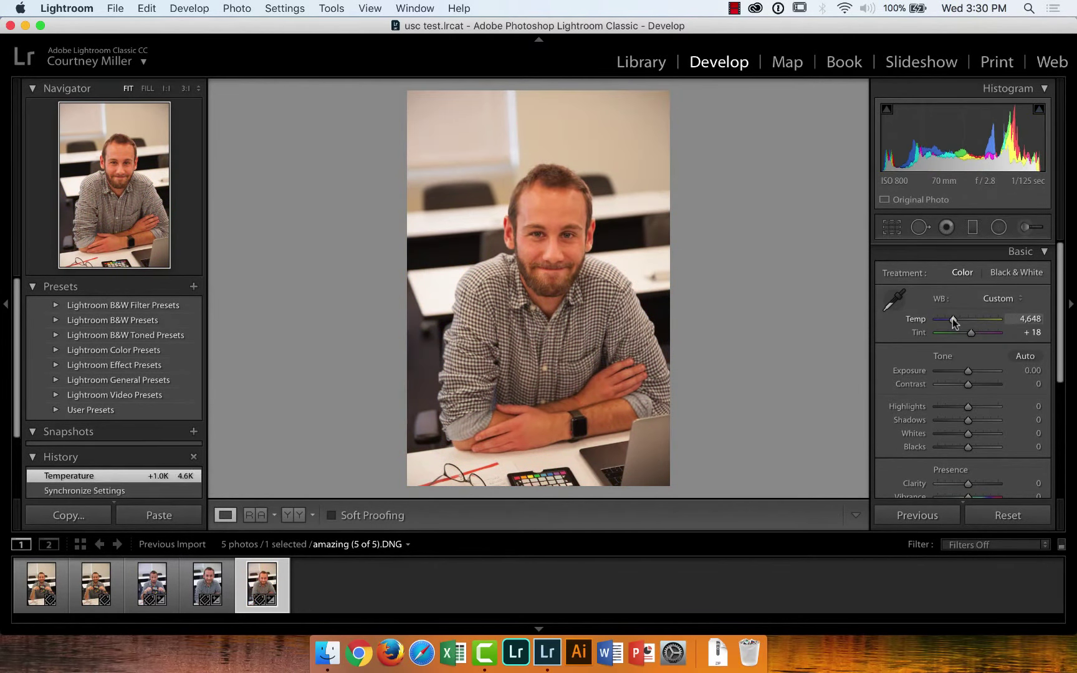
double_click(915, 320)
double_click(918, 333)
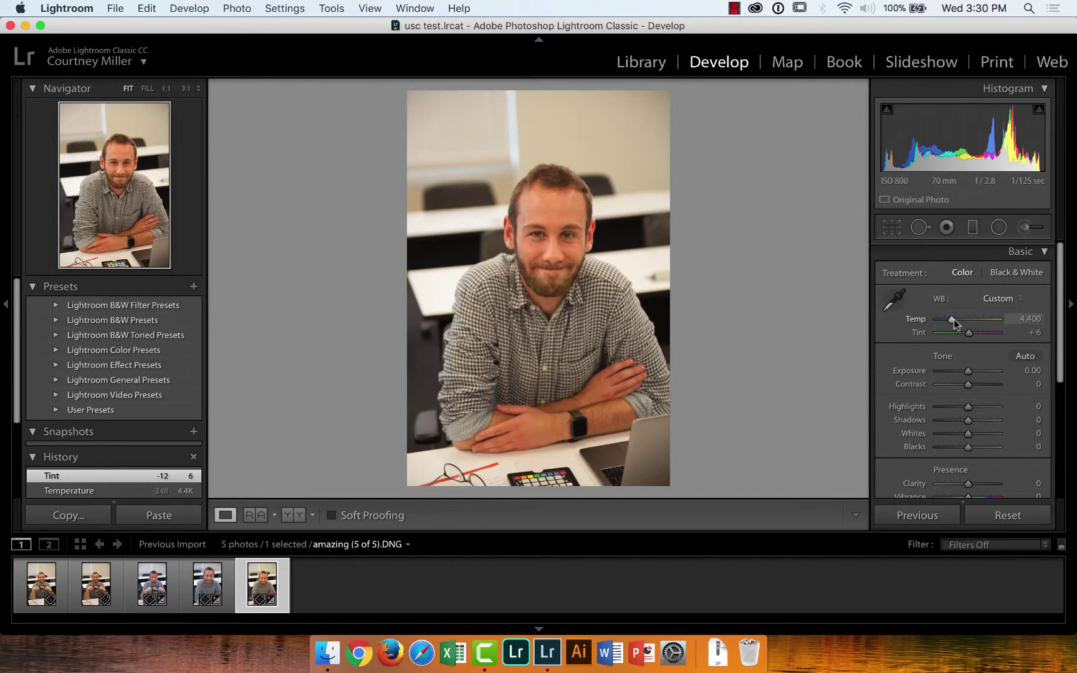
drag(954, 320, 947, 321)
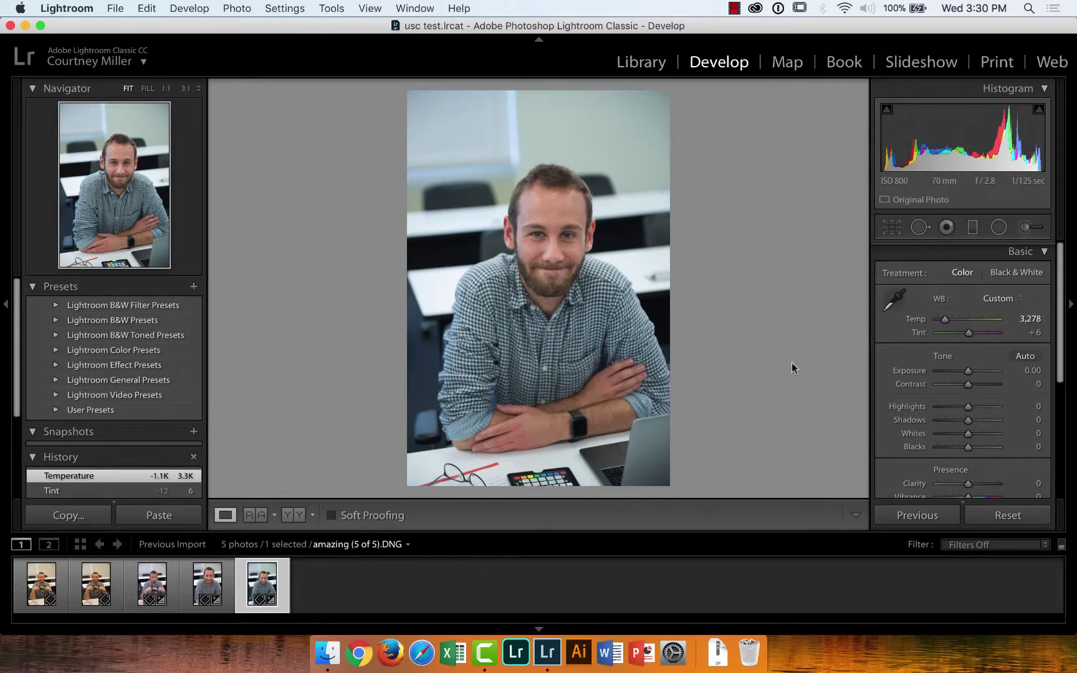
Resample the colour-checker photo's white balance from a grey patch to Temp 3,600, Tint +19
click(153, 585)
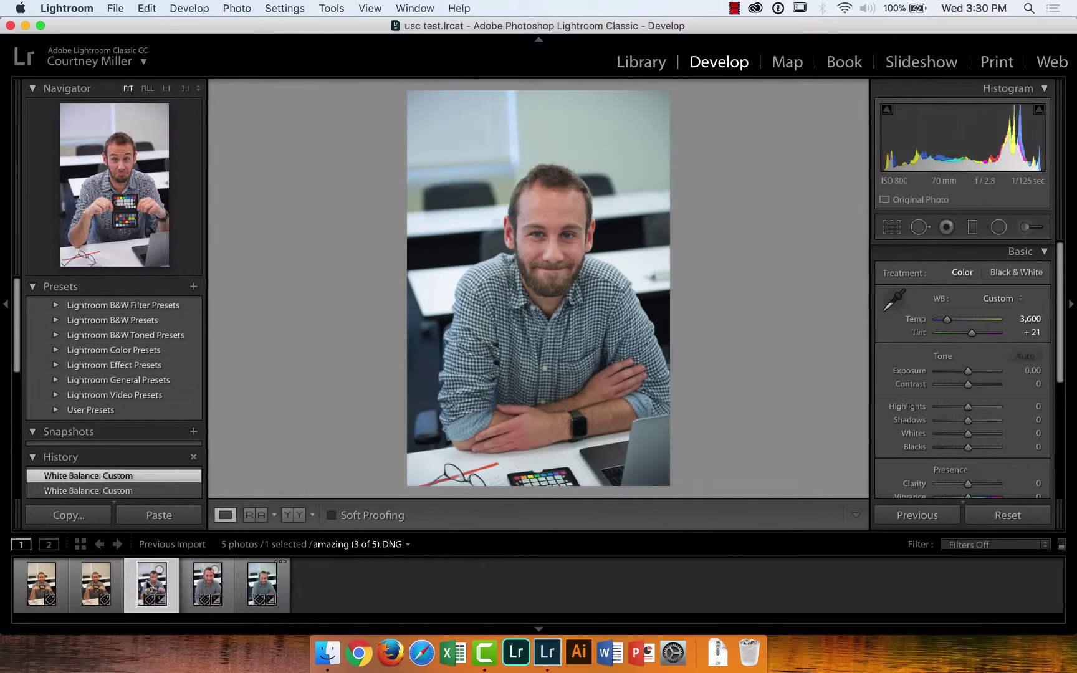
click(895, 299)
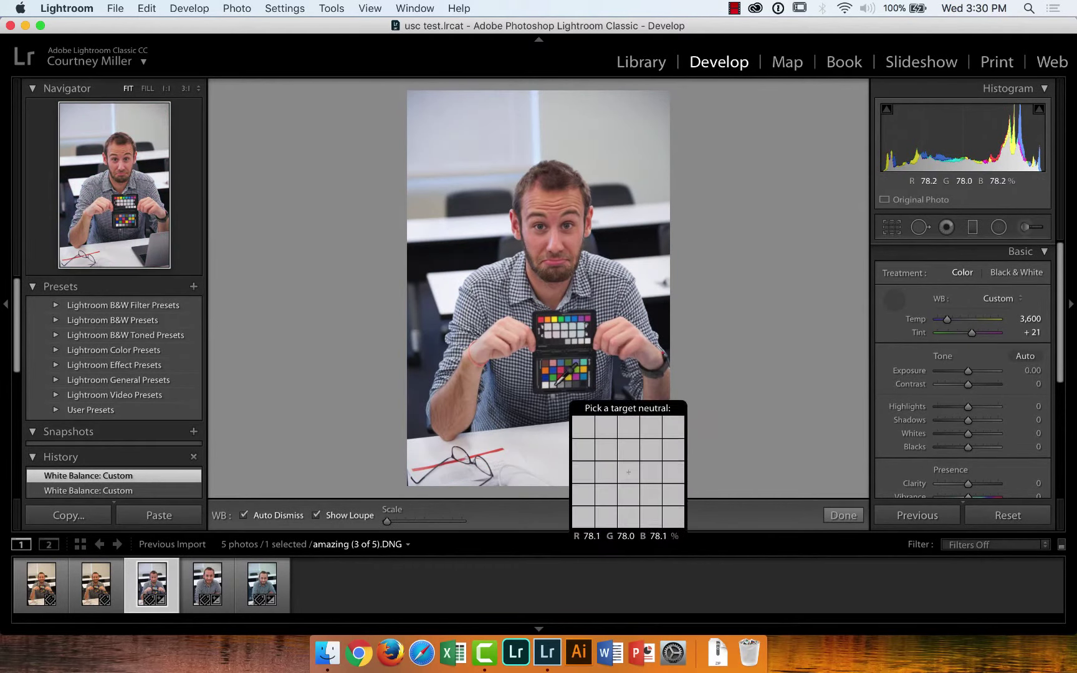
click(552, 385)
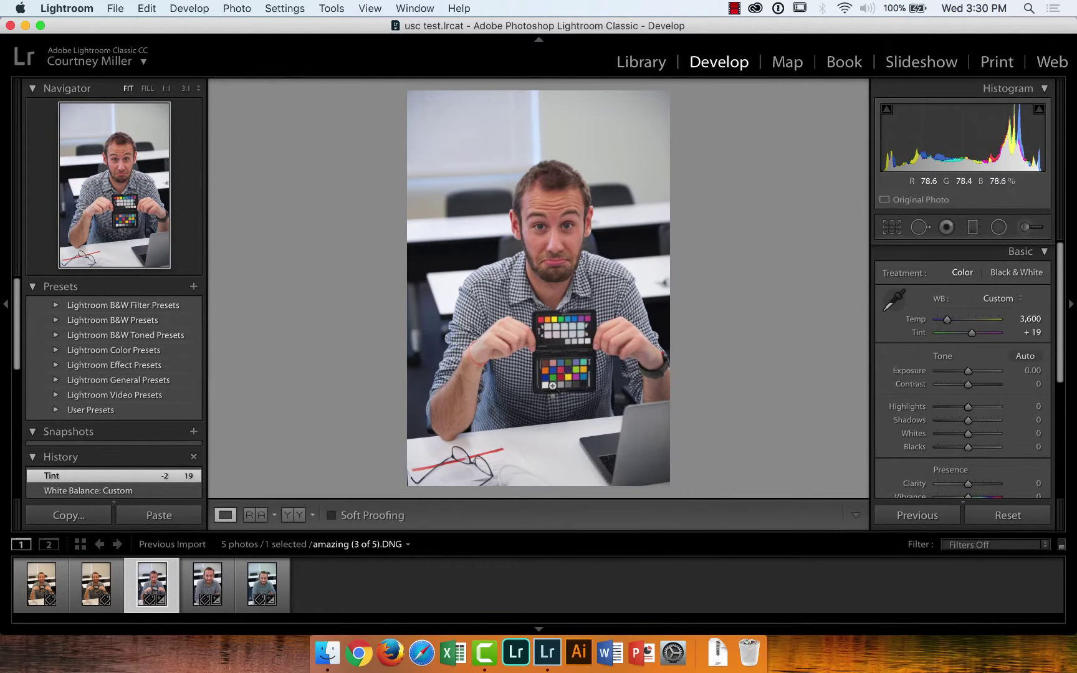
Sync that white balance to the fourth and fifth portraits, then select only the fifth
shift+click(258, 584)
click(932, 515)
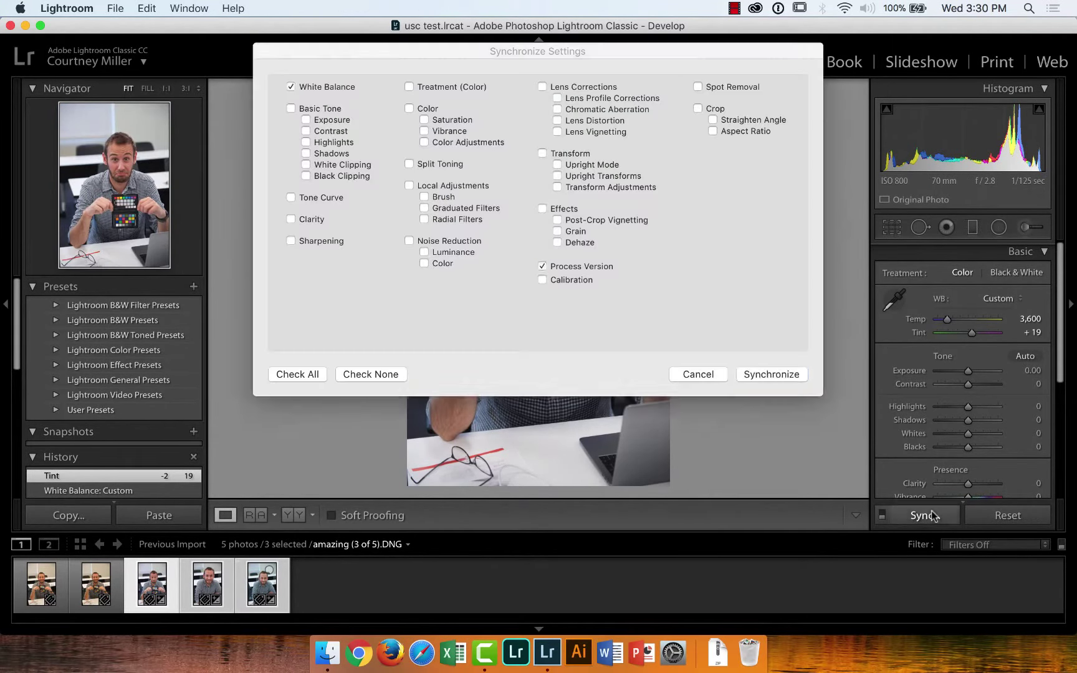
click(784, 376)
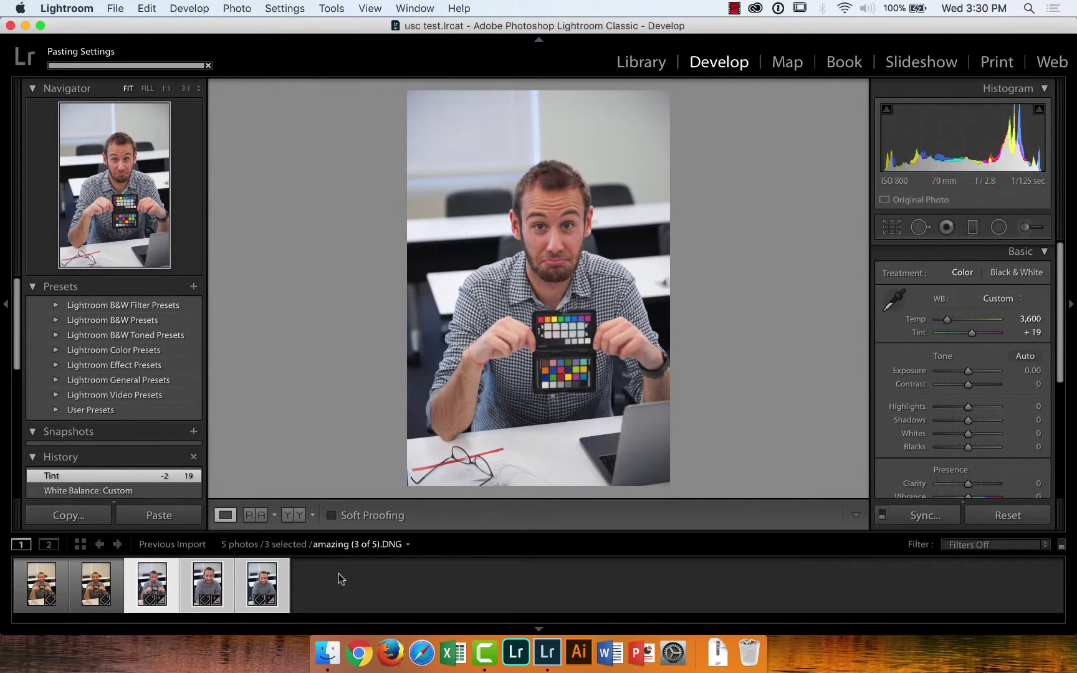
click(341, 579)
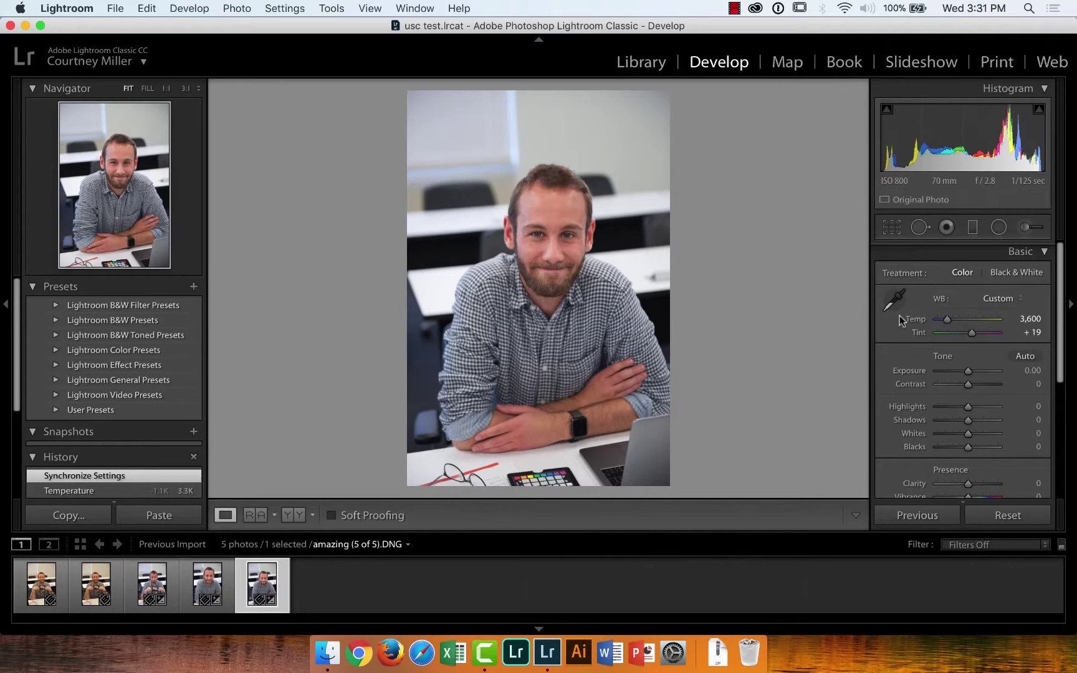
Cool the fifth portrait to Temp 3,261 and return to the Library module
drag(946, 324, 945, 331)
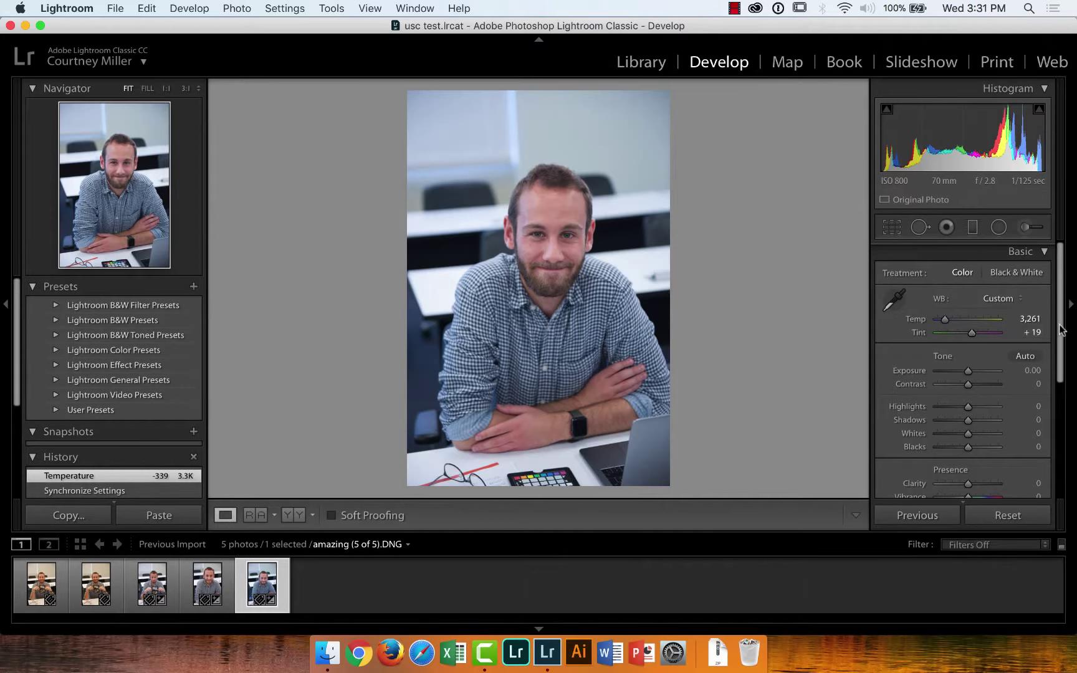
drag(1061, 331, 1064, 423)
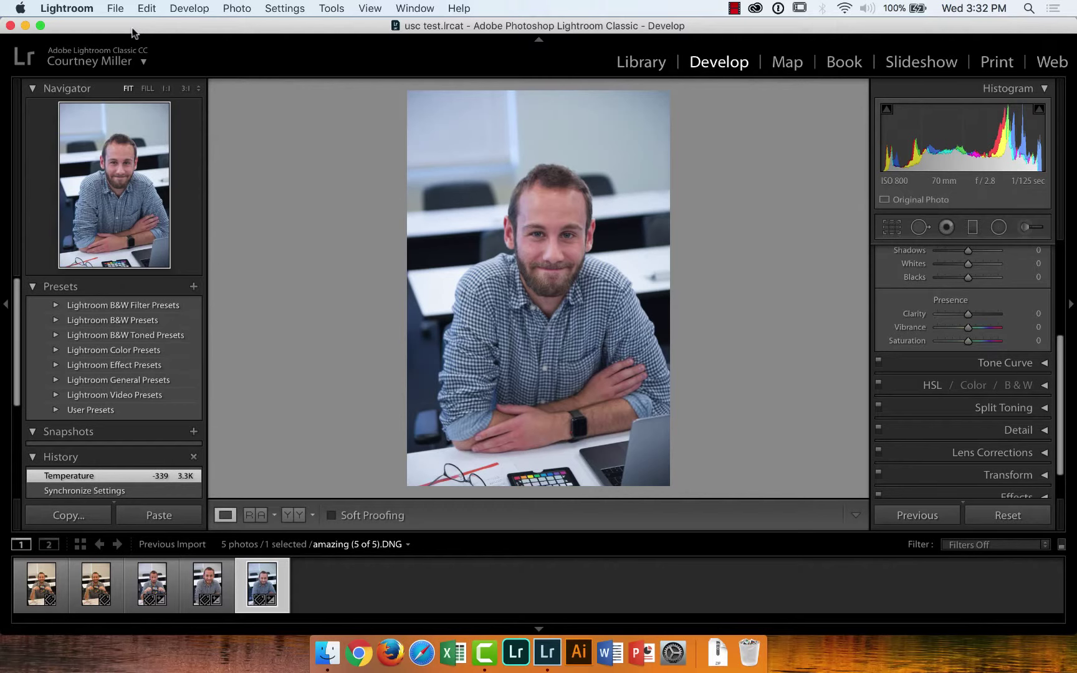
click(634, 63)
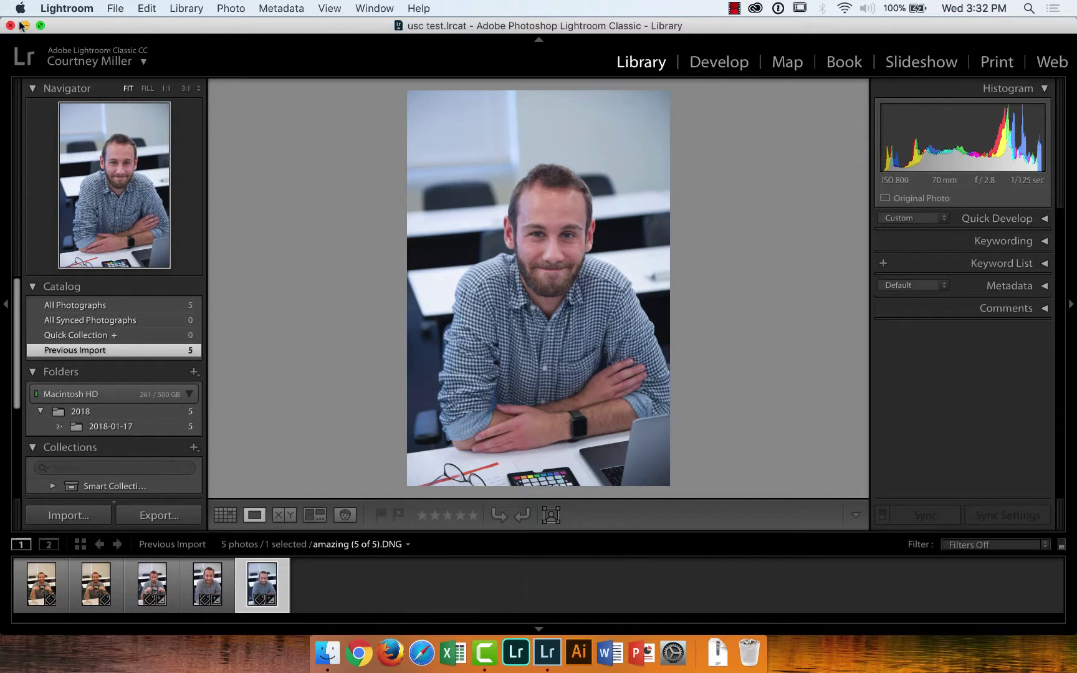
Quit Lightroom Classic and relaunch it from the Dock to reopen the usc test catalog
click(8, 25)
click(541, 270)
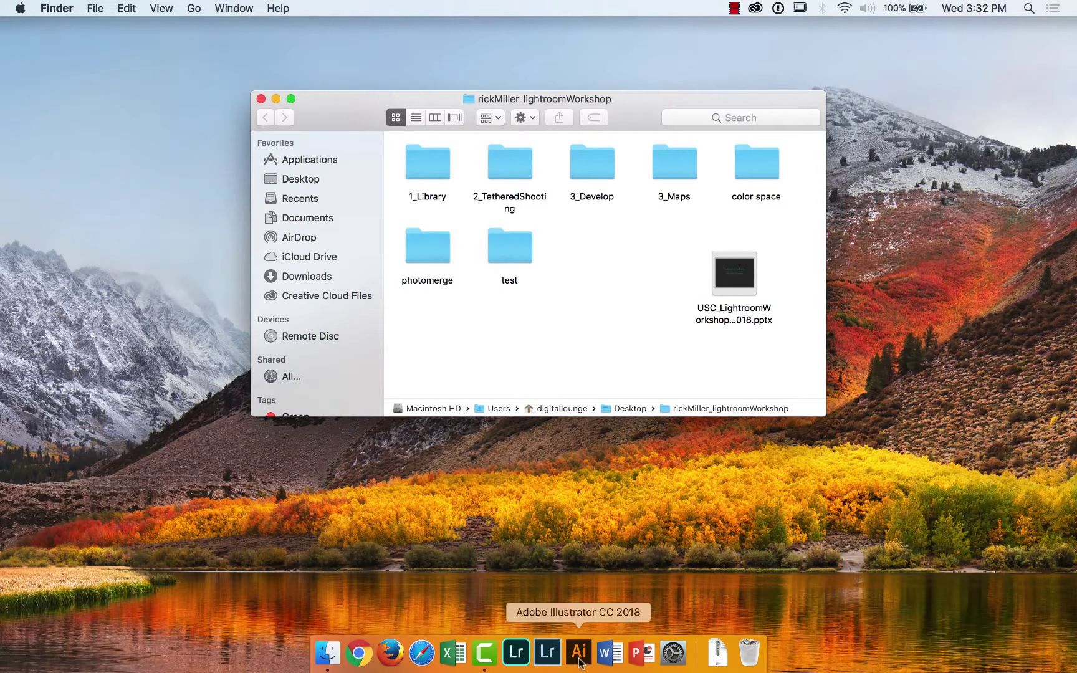
click(545, 653)
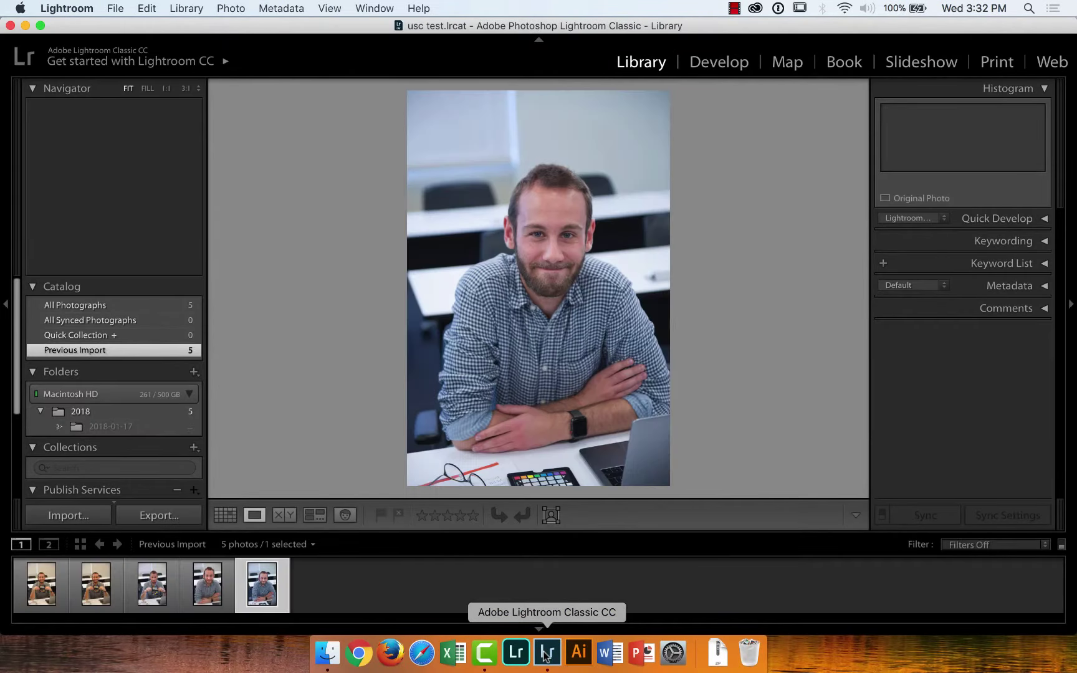
Display the five amazing DNG portraits in the usc test catalog's All Photographs grid
click(105, 305)
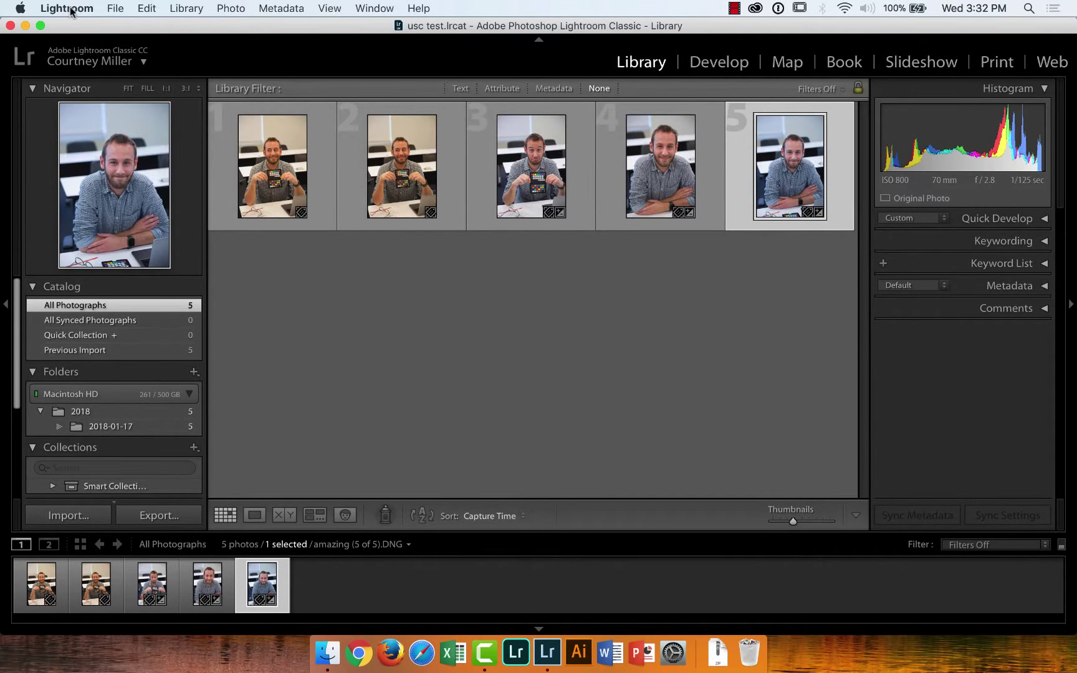
click(113, 9)
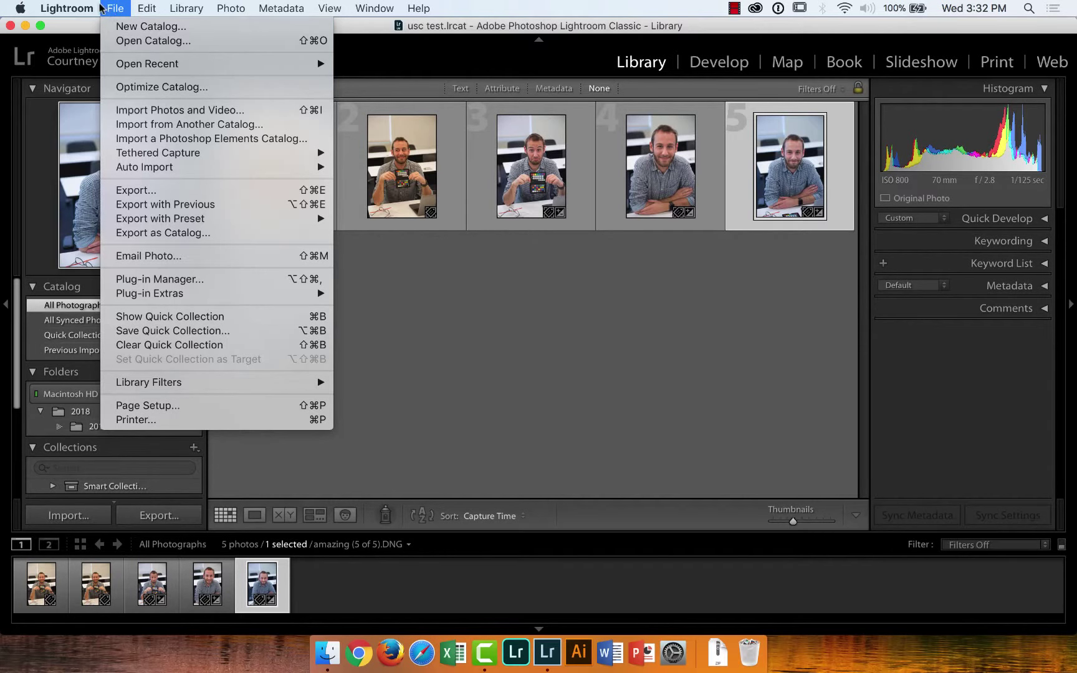
mouse_move(277, 23)
click(204, 28)
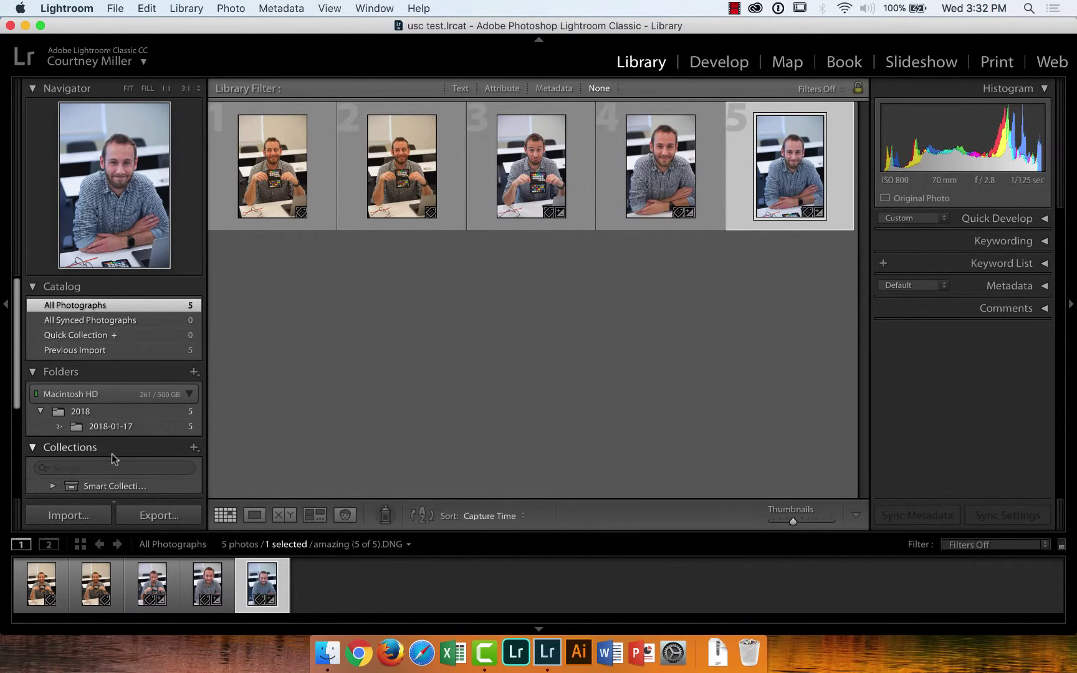
click(63, 510)
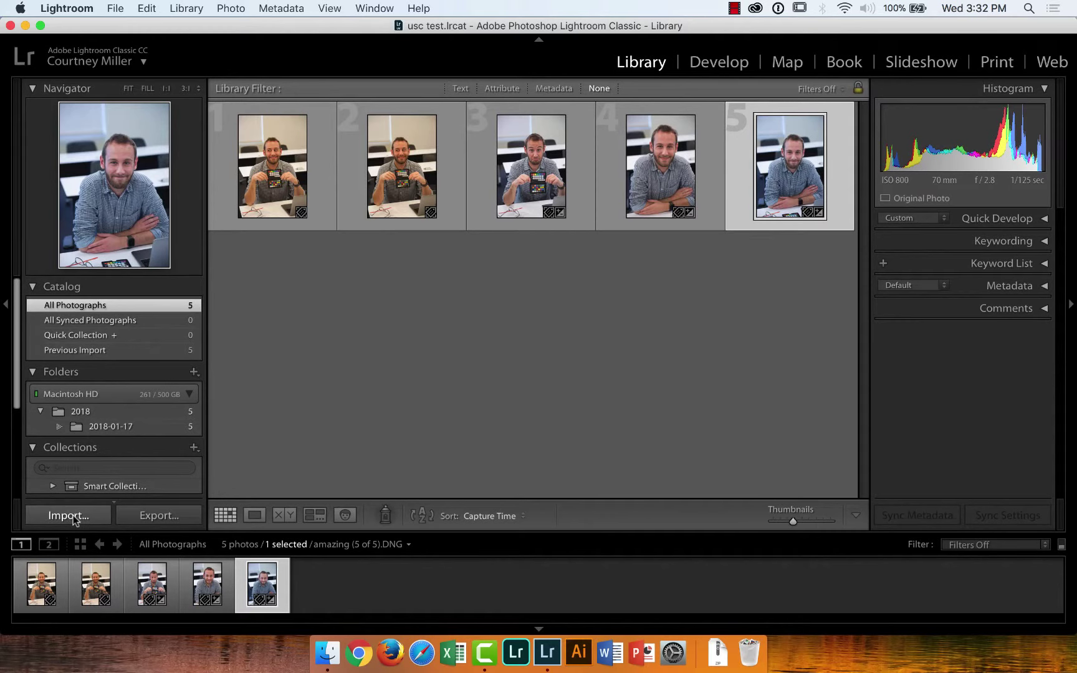
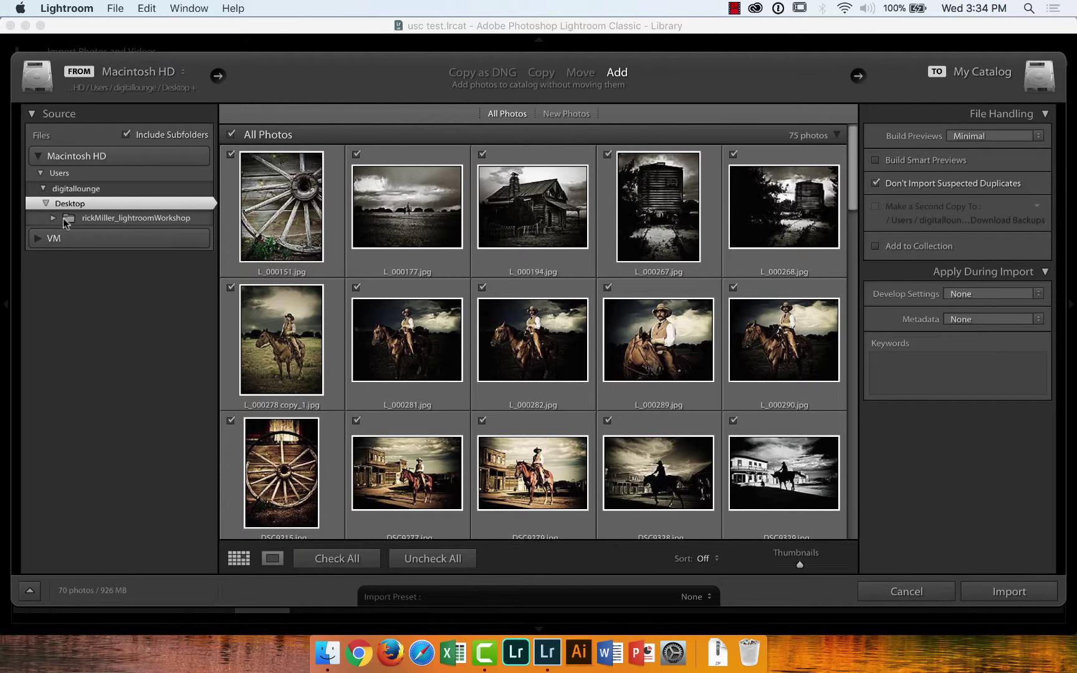
Browse the workshop and 3_Develop folders, then select the workshop folder with Include Subfolders enabled
click(117, 220)
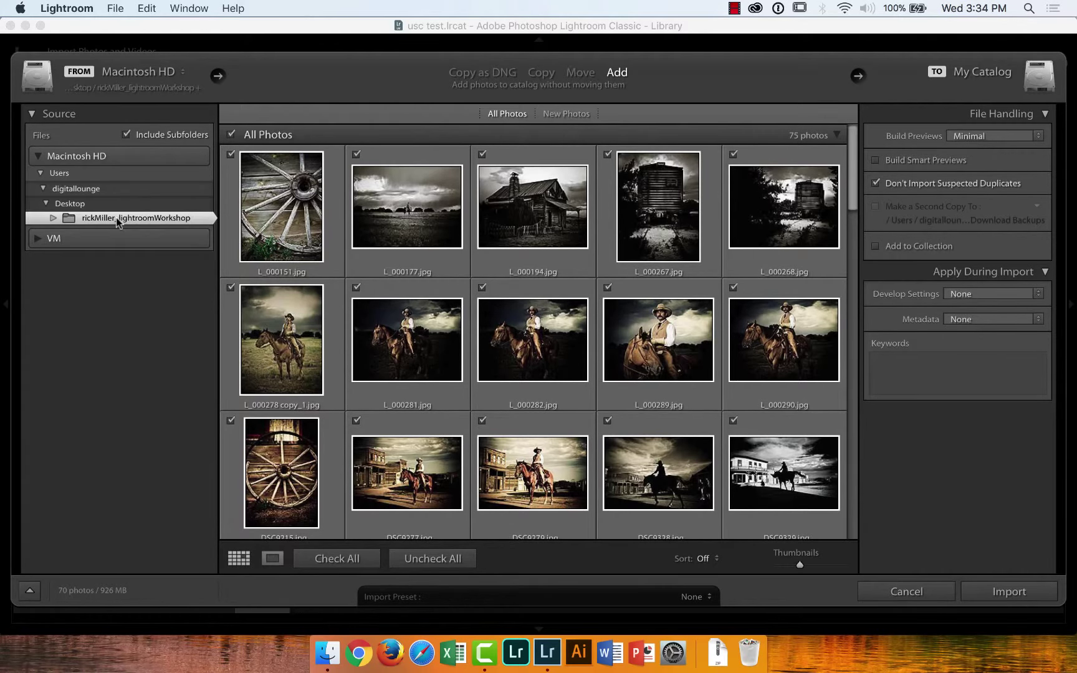
click(127, 135)
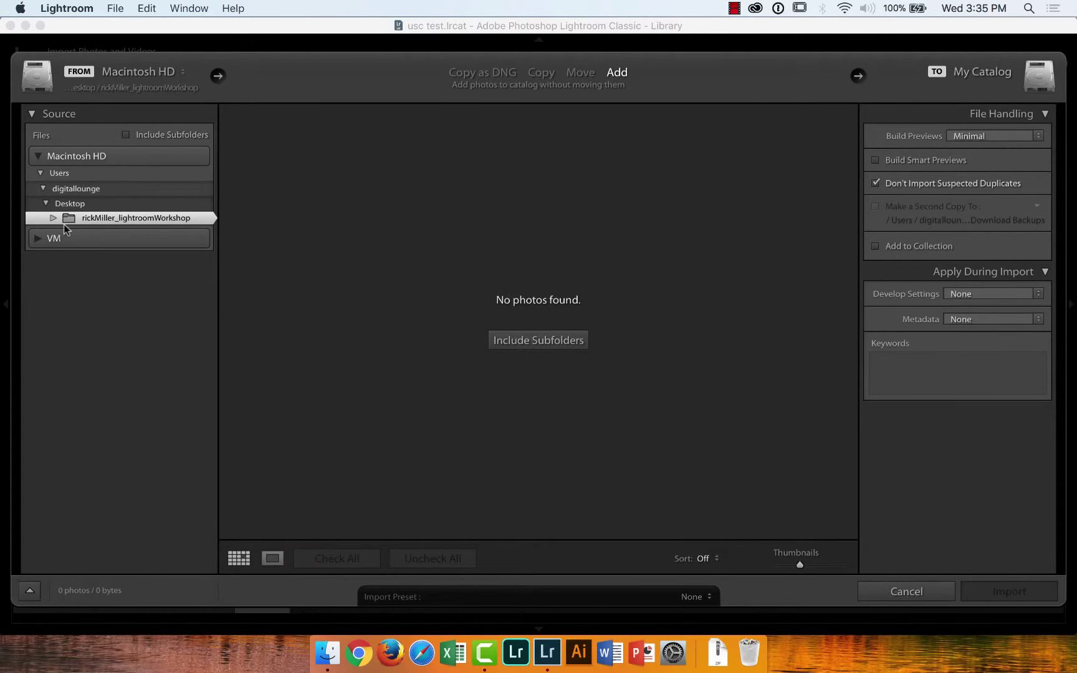
click(53, 218)
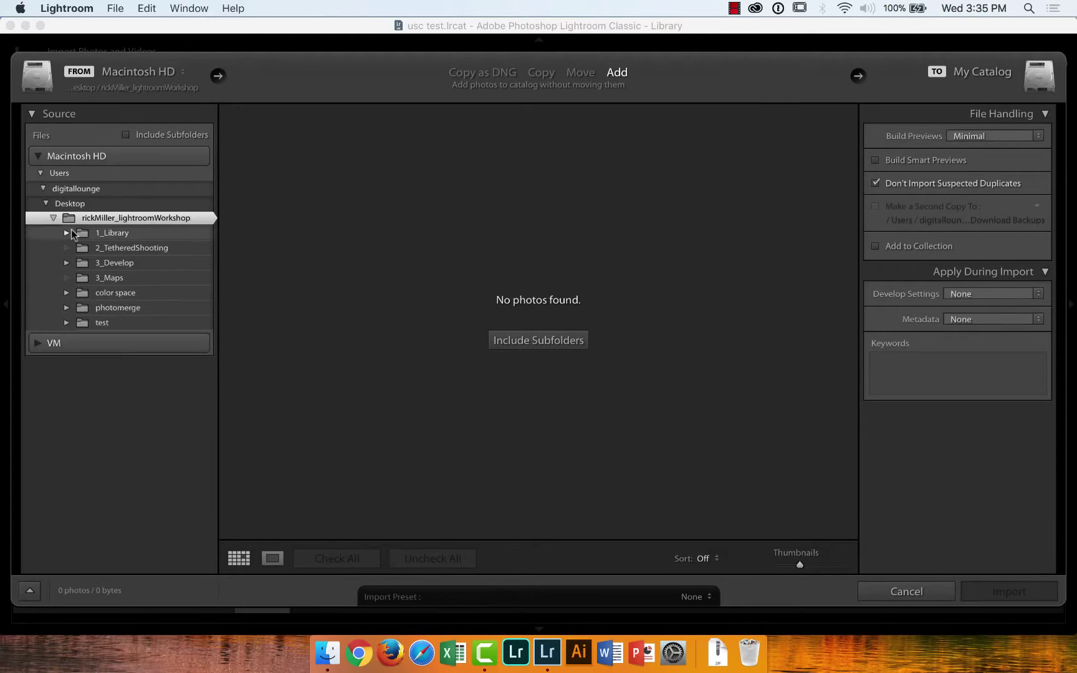
click(106, 263)
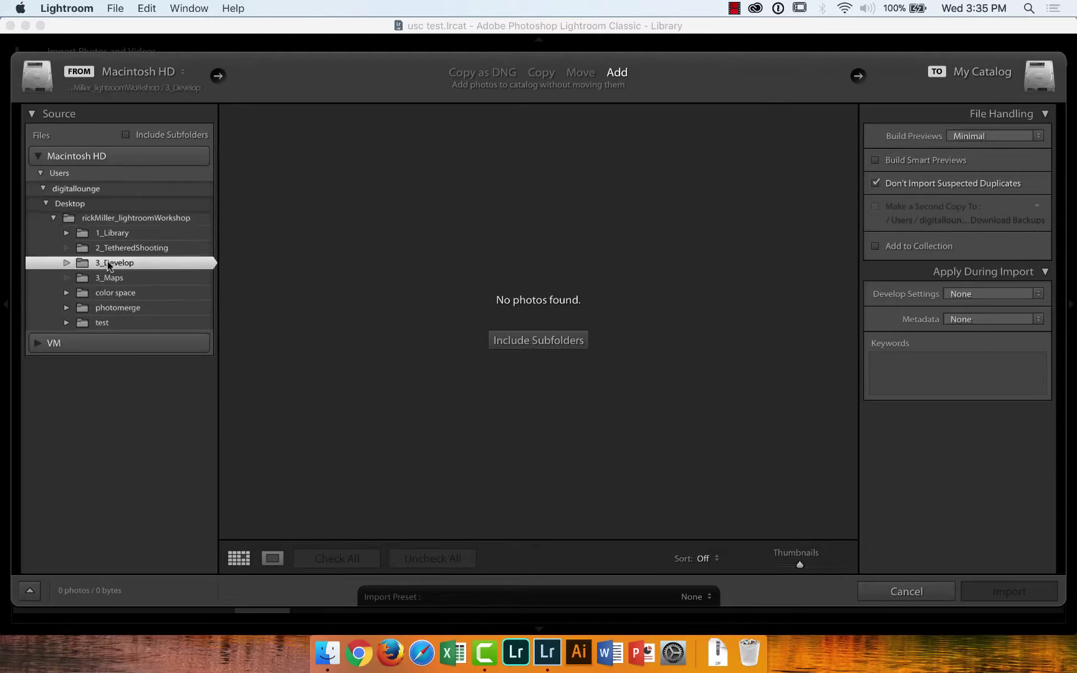
click(67, 263)
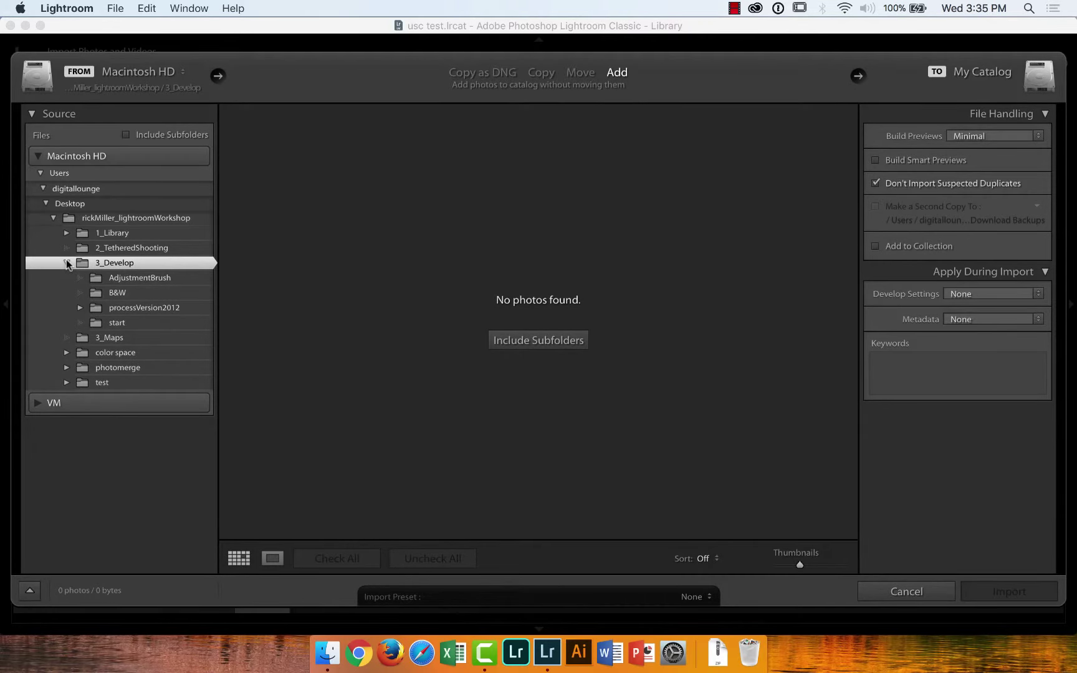
click(118, 278)
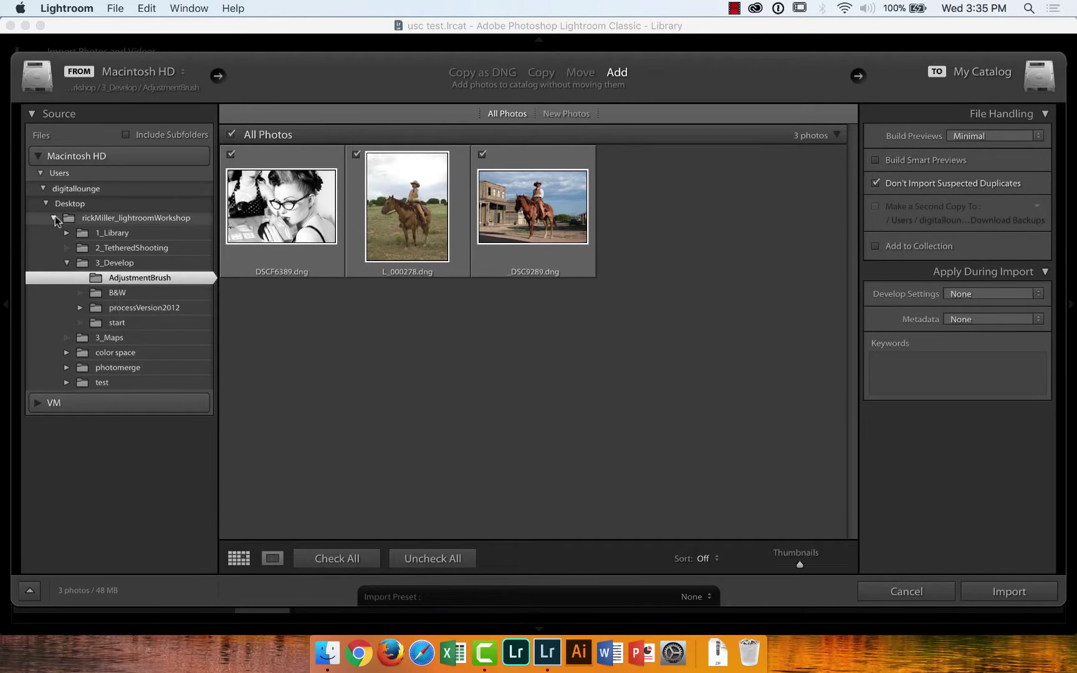
click(110, 223)
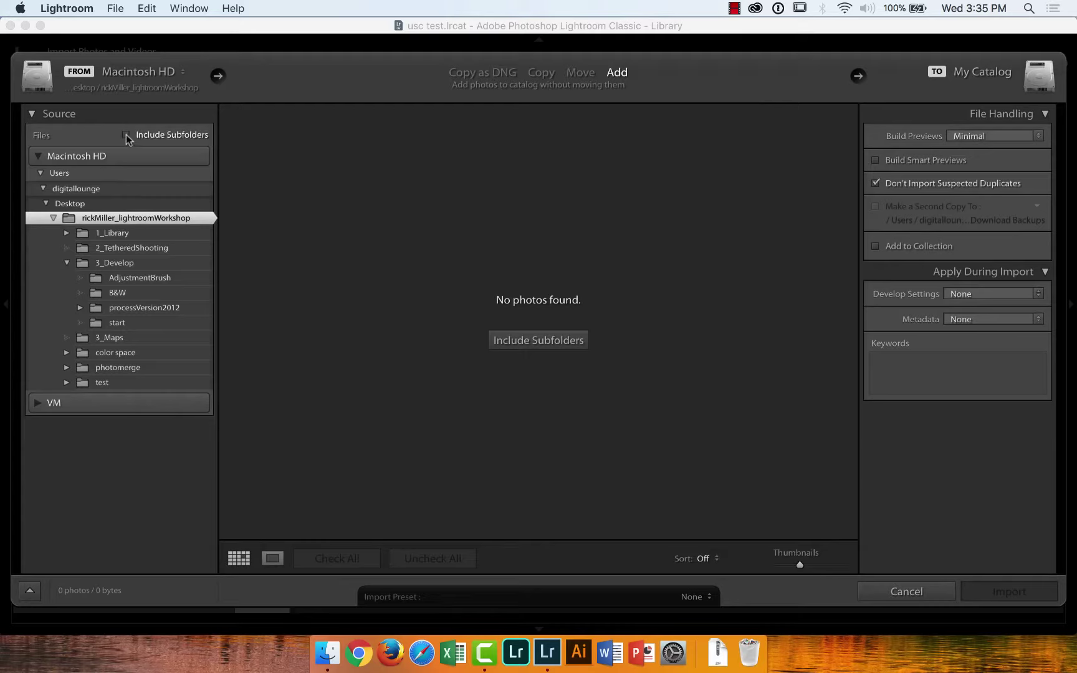
click(549, 345)
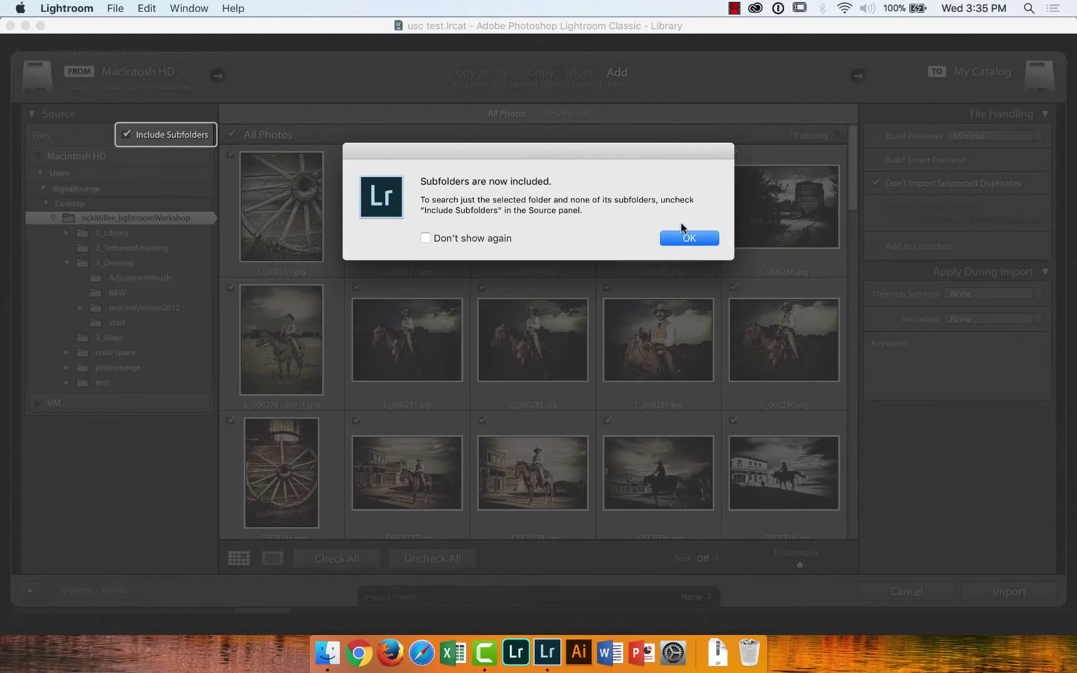
Dismiss the 'Subfolders are now included' notice with OK
click(688, 238)
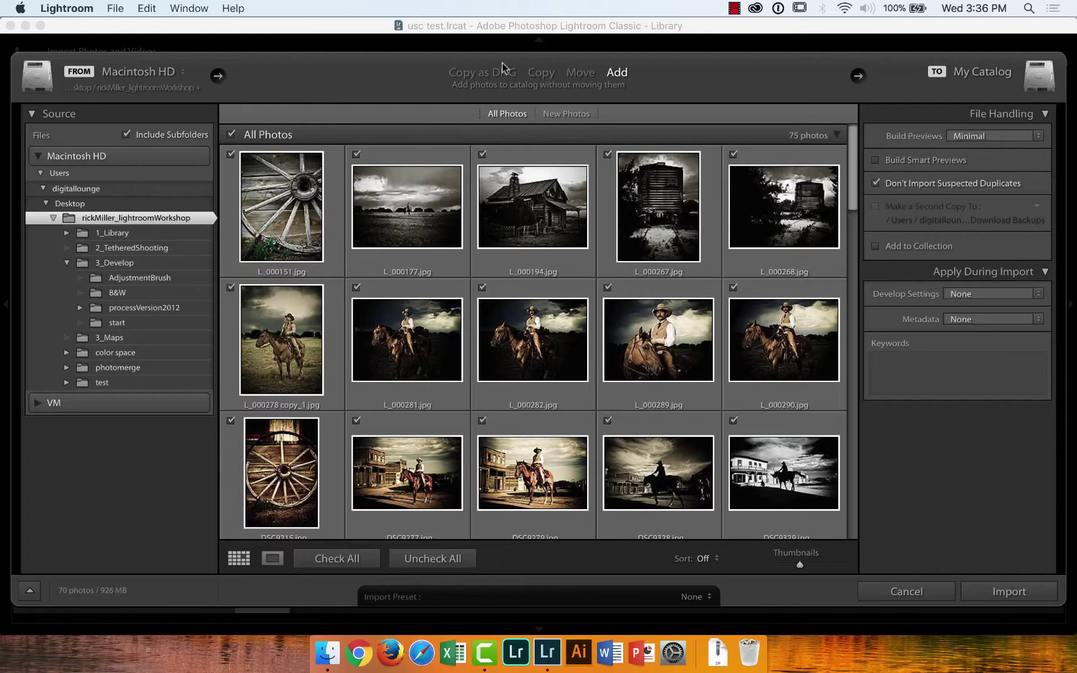
click(542, 73)
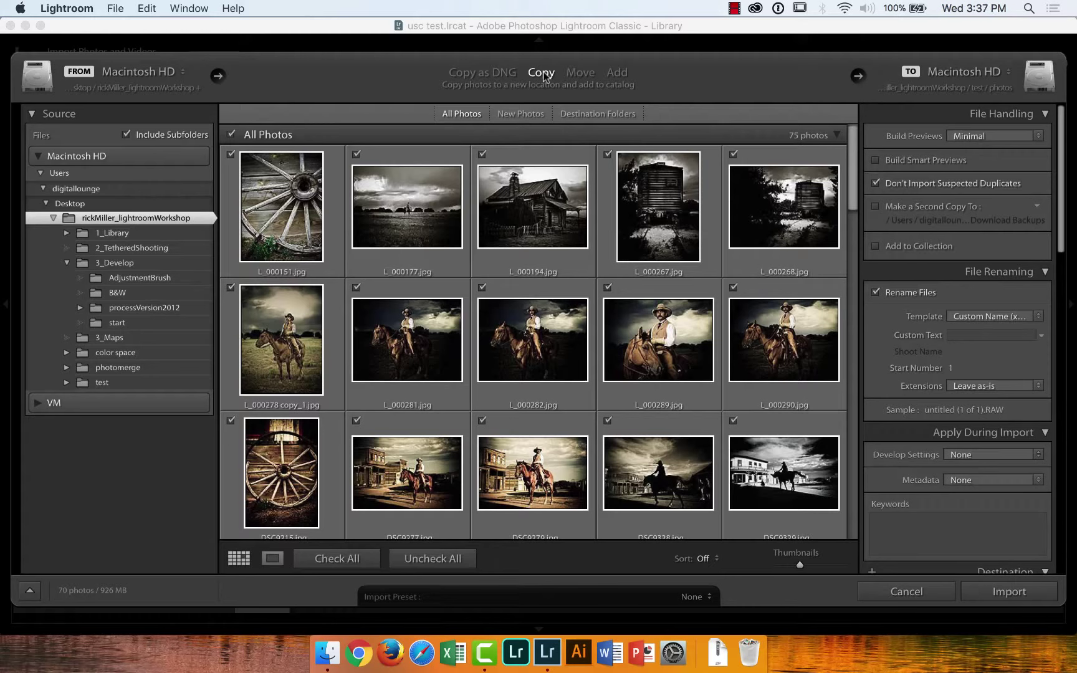
click(617, 73)
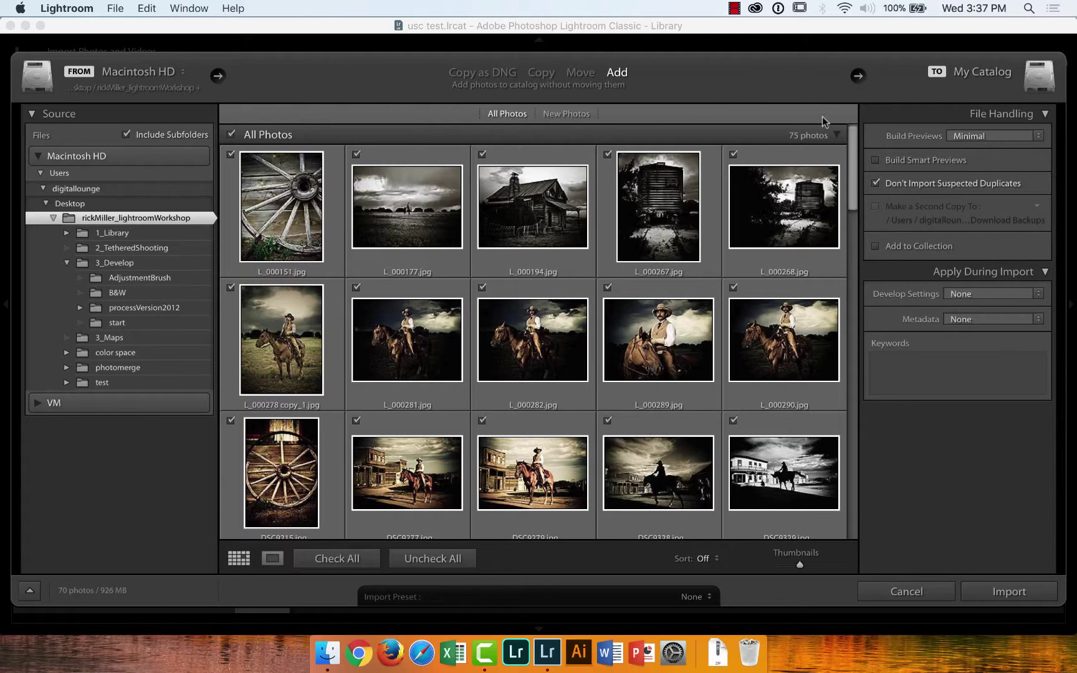
Import the workshop photos, enable address lookup, and check the background activity options
click(1003, 597)
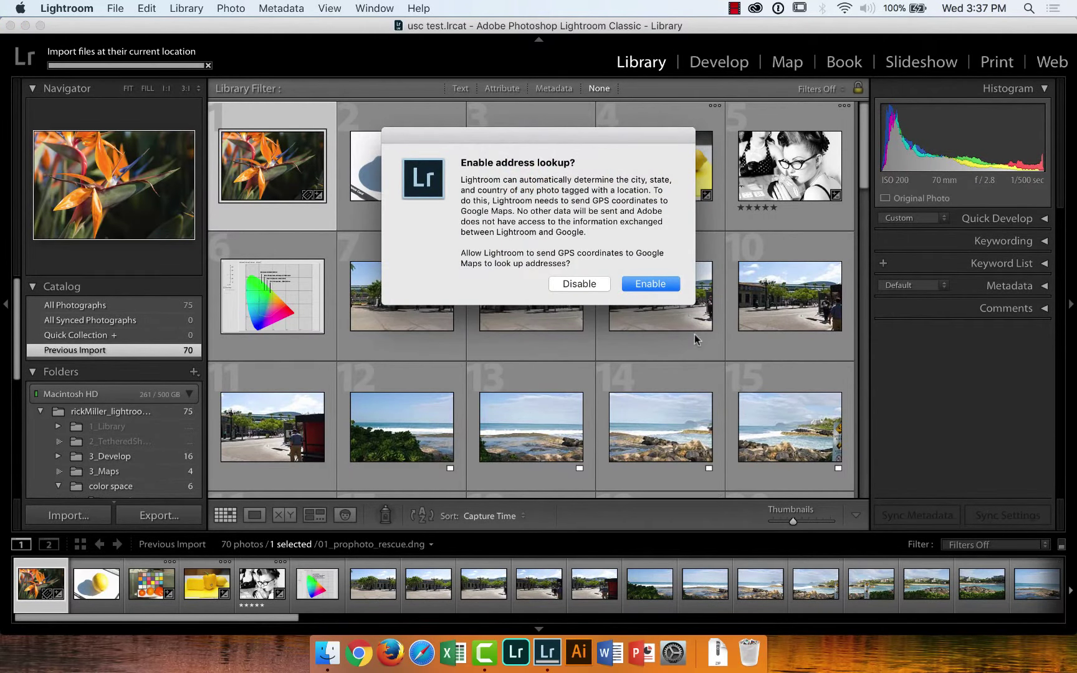
click(647, 288)
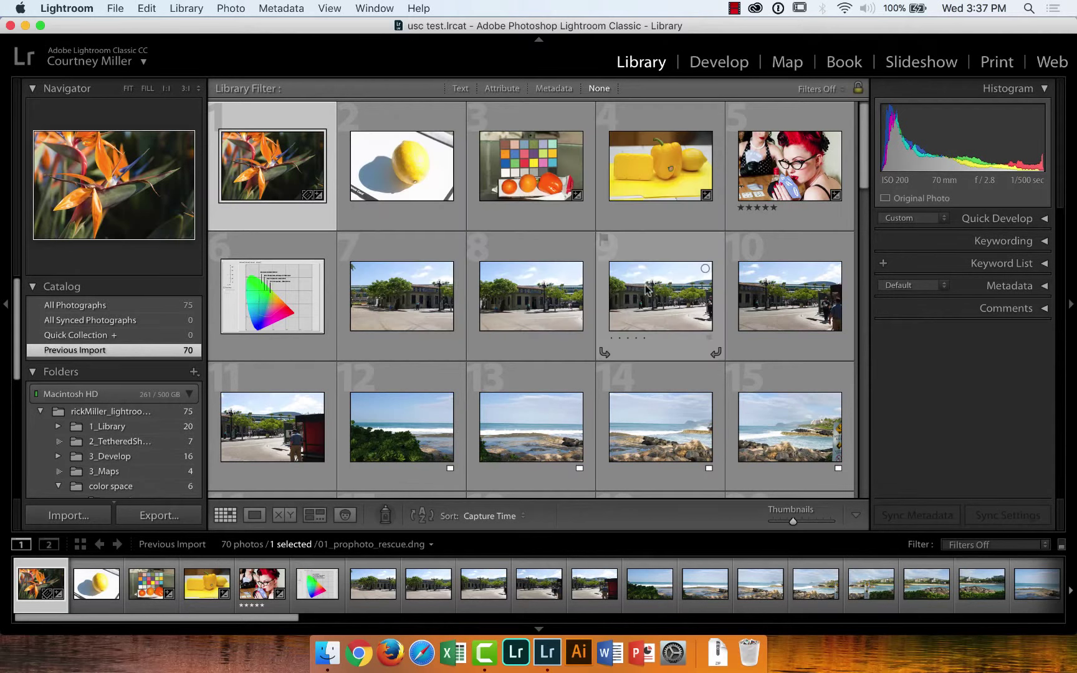
click(61, 58)
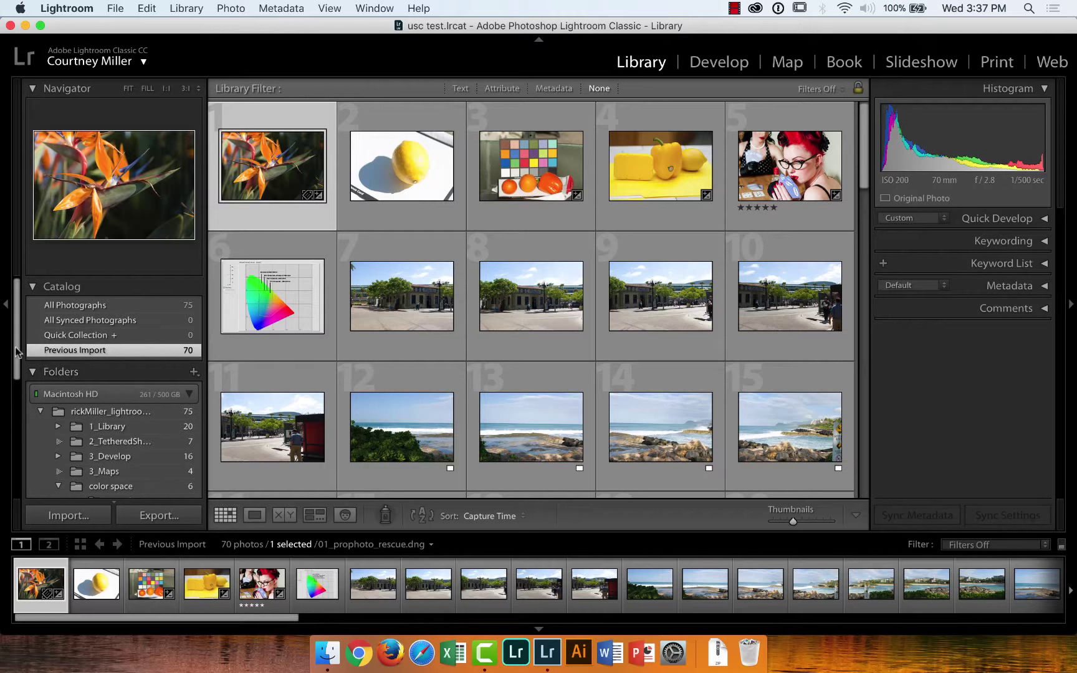
drag(18, 353, 19, 379)
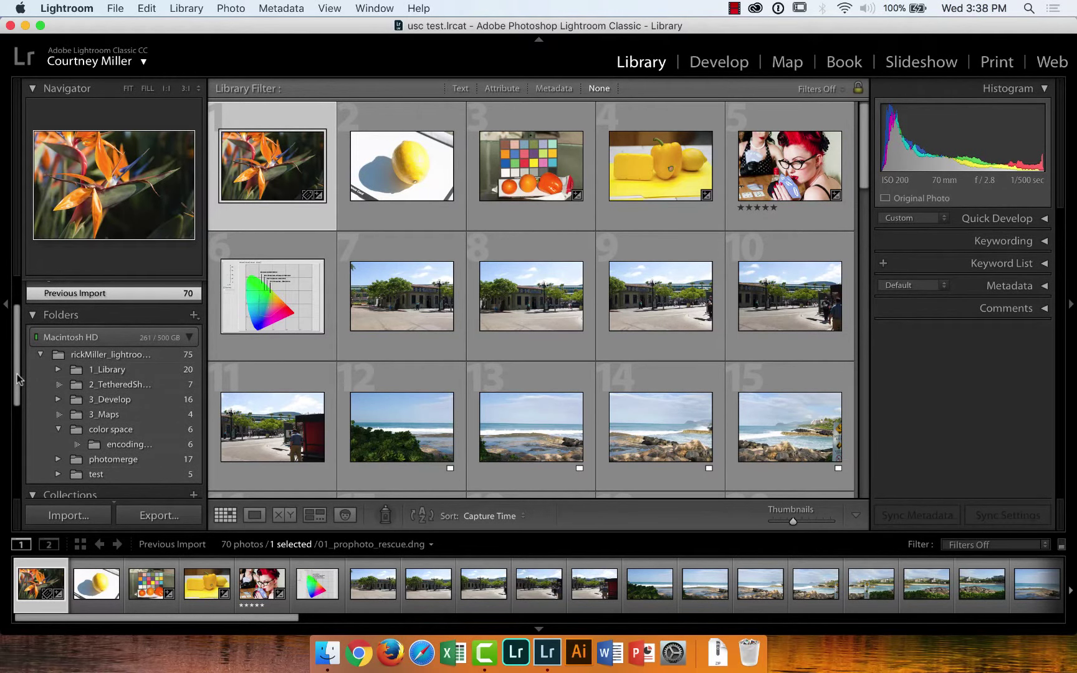
Open the 1_Library folder and expand it to browse its 20 western photos
click(121, 370)
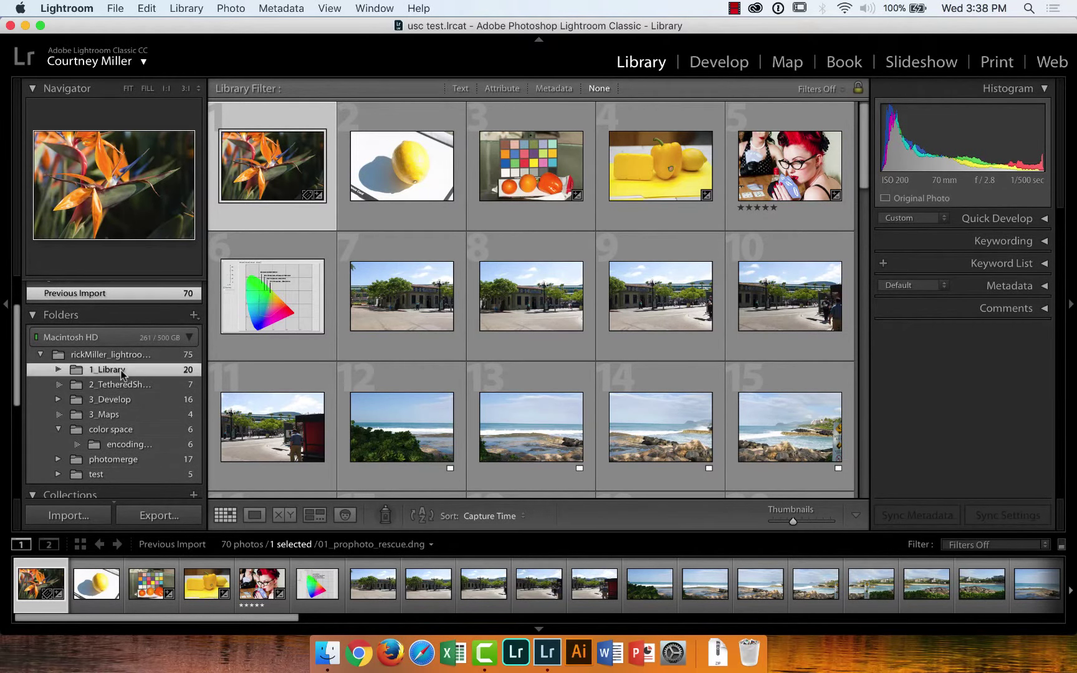
click(58, 371)
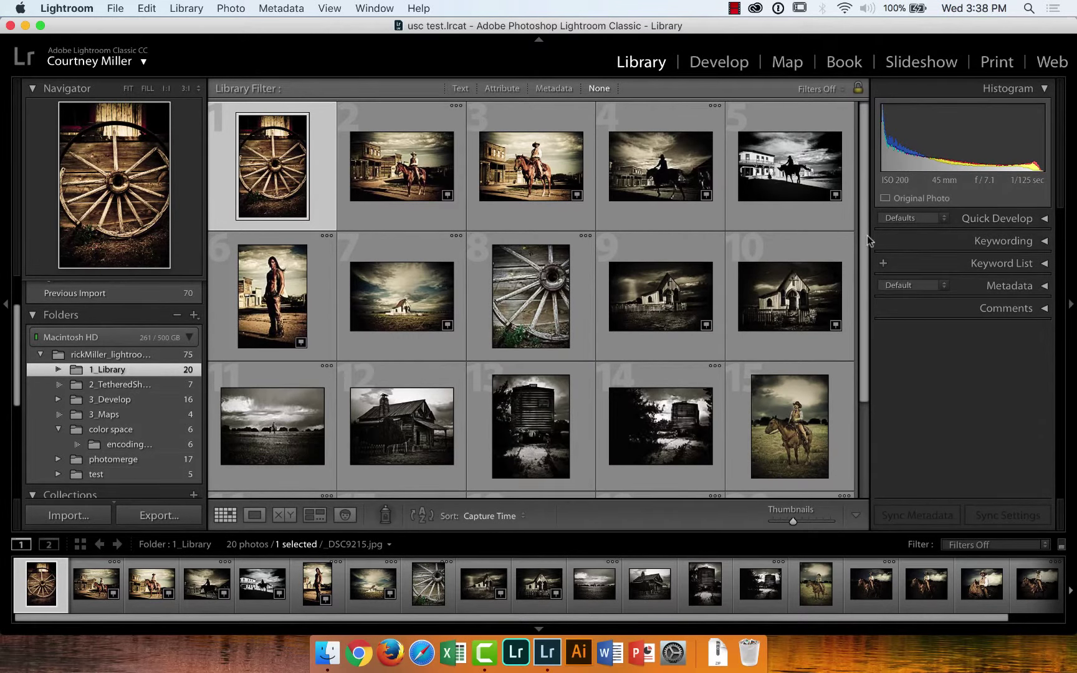
drag(864, 236, 873, 145)
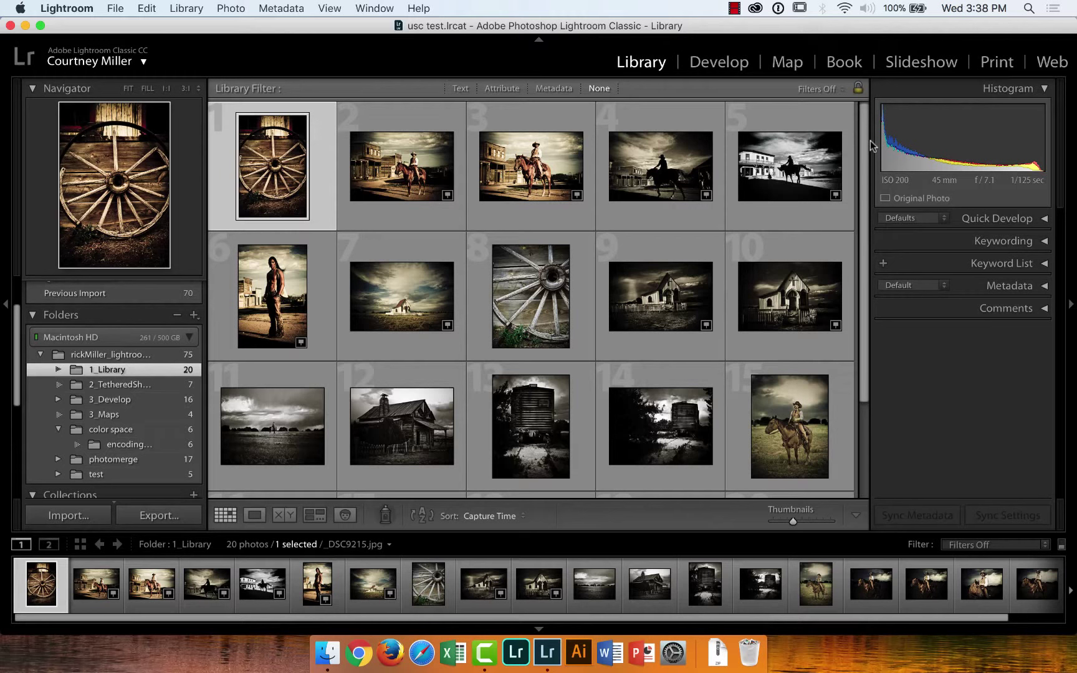
Compare the wagon-wheel photo with the cowboy shot, then show _DSC9215 alone in Loupe view
mouse_move(304, 129)
mouse_move(267, 159)
click(253, 516)
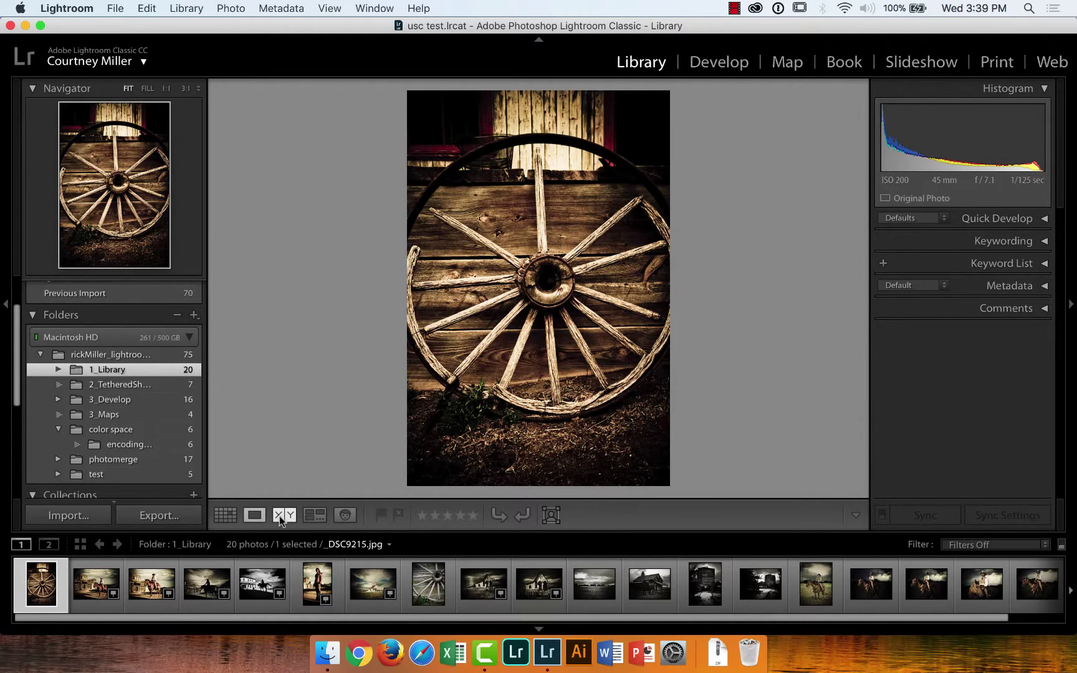
click(280, 520)
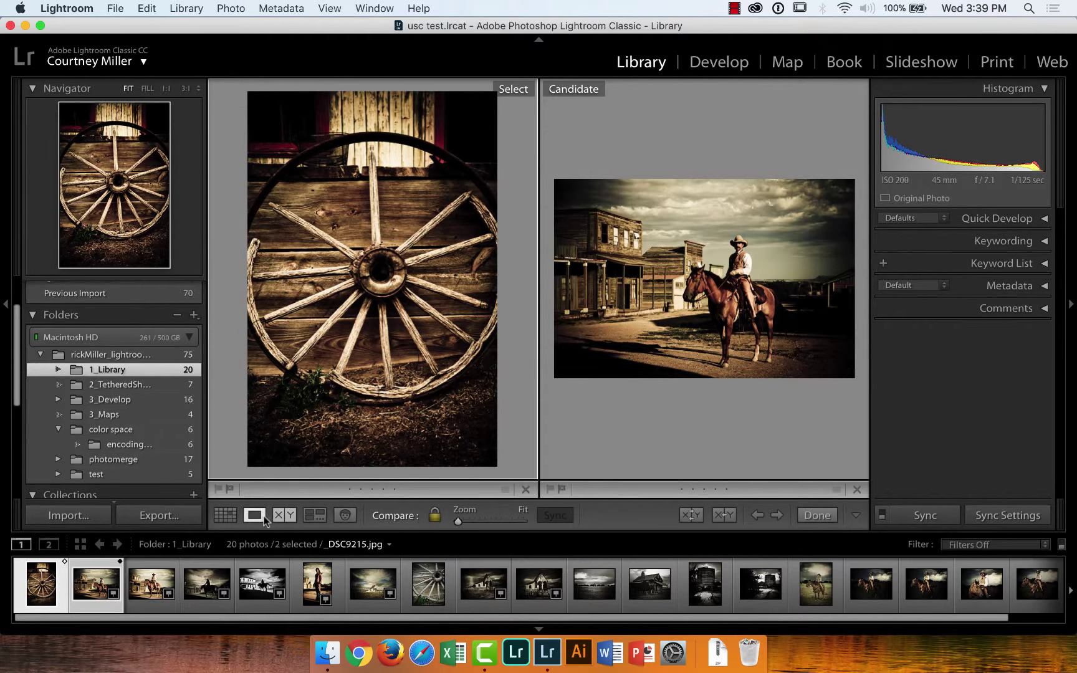
click(234, 519)
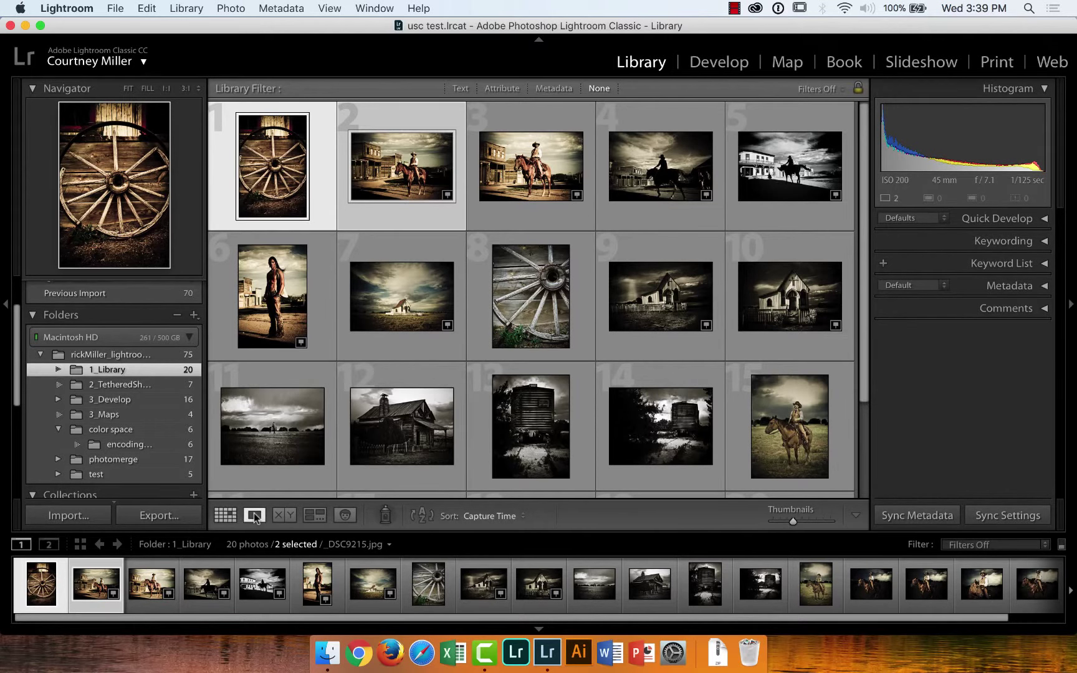
click(255, 517)
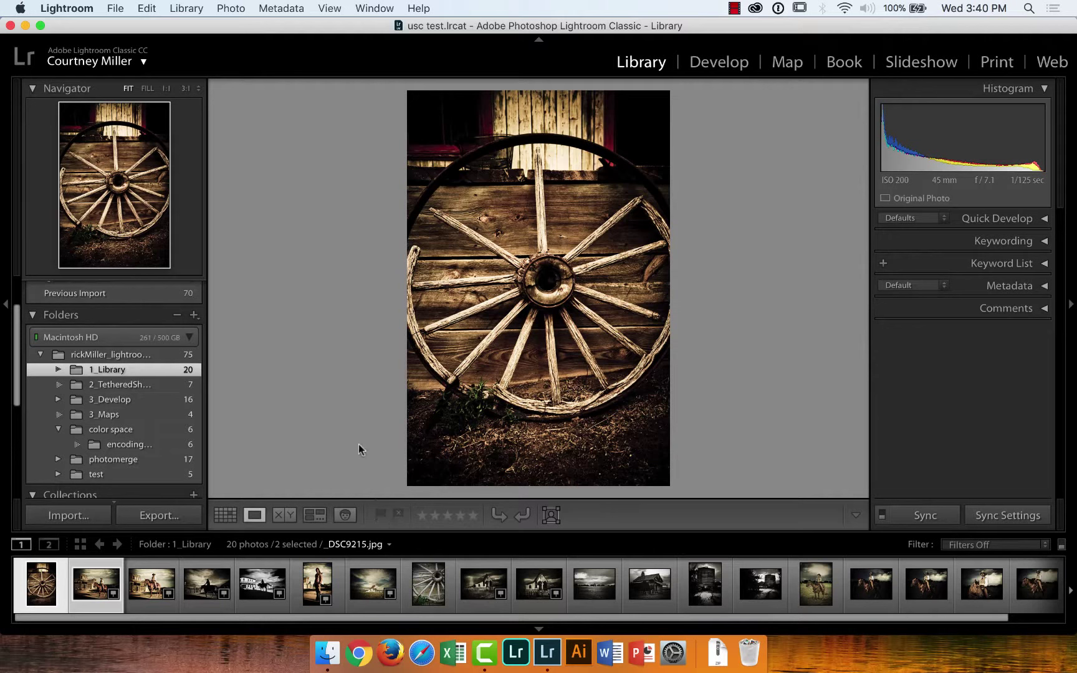
Flag and unflag the wagon-wheel photo, then step to the cowboy photo and back
key(p)
key(u)
key(Right)
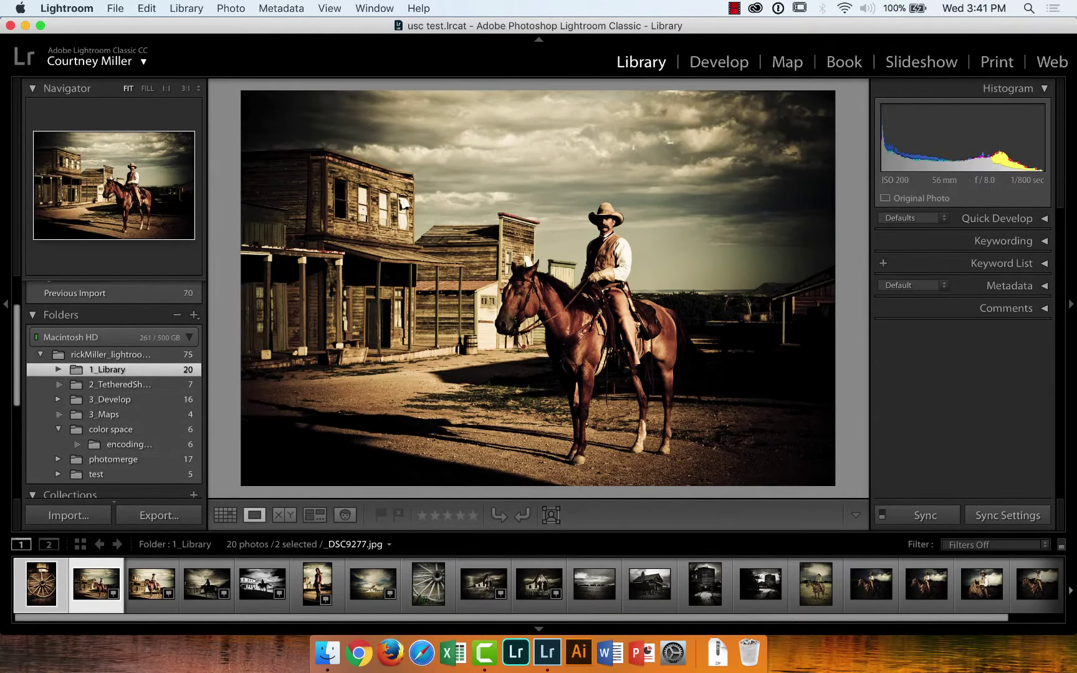
key(Left)
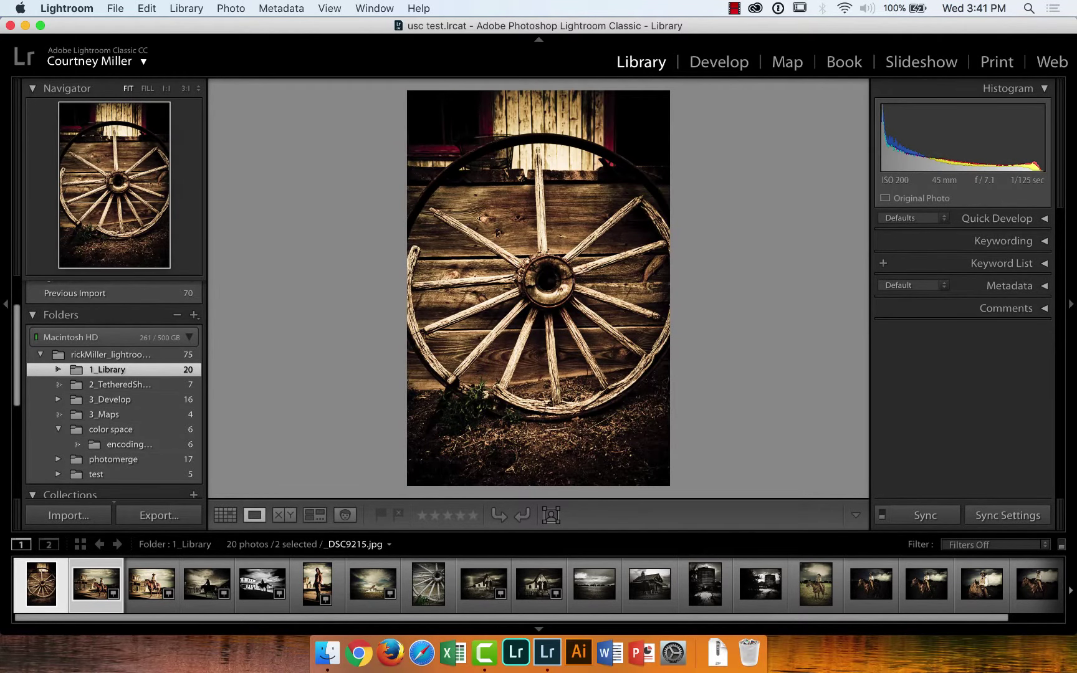
Look over the cowboy, church and wagon-wheel photos, then move to the mounted cowboy _DSC9277
click(96, 596)
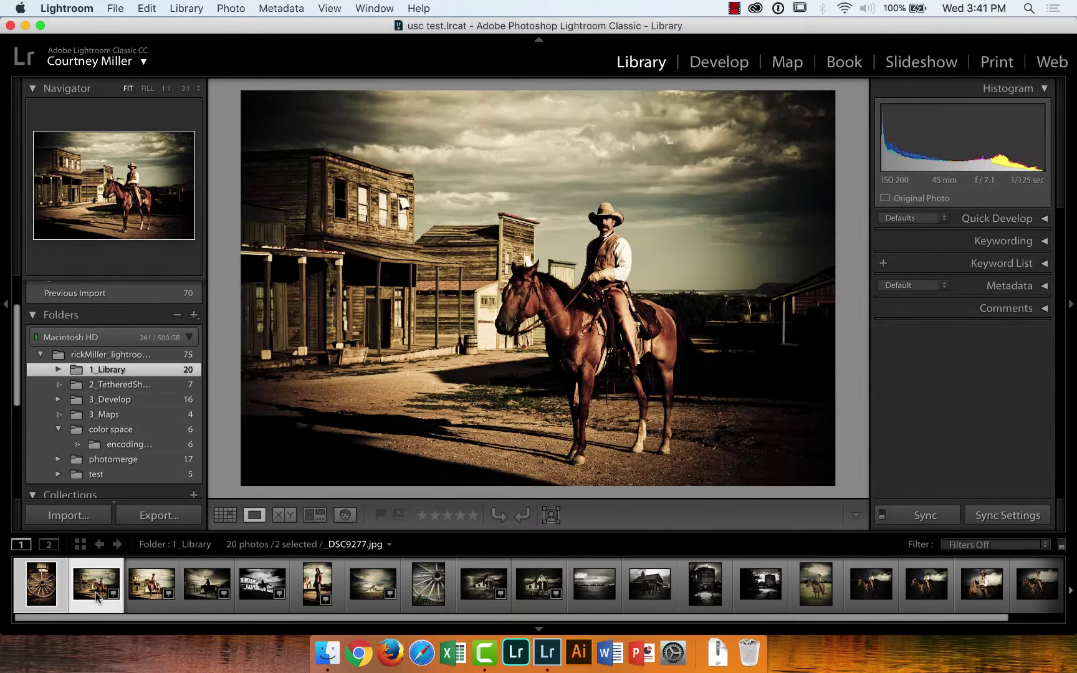
key(Right)
key(Left)
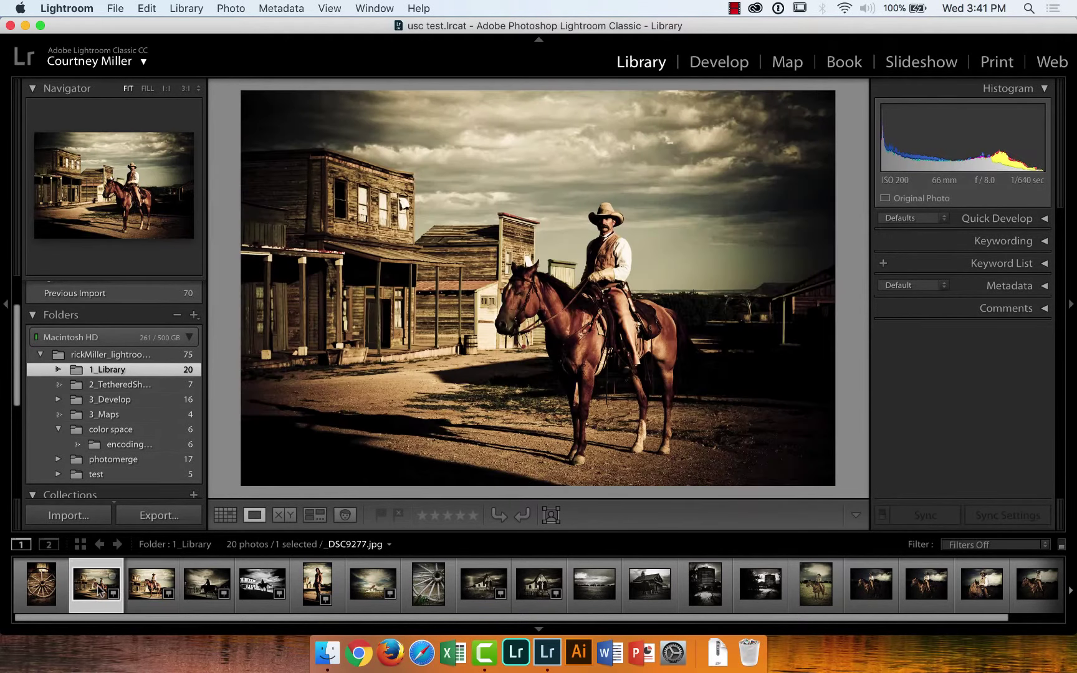
key(Right)
key(Left)
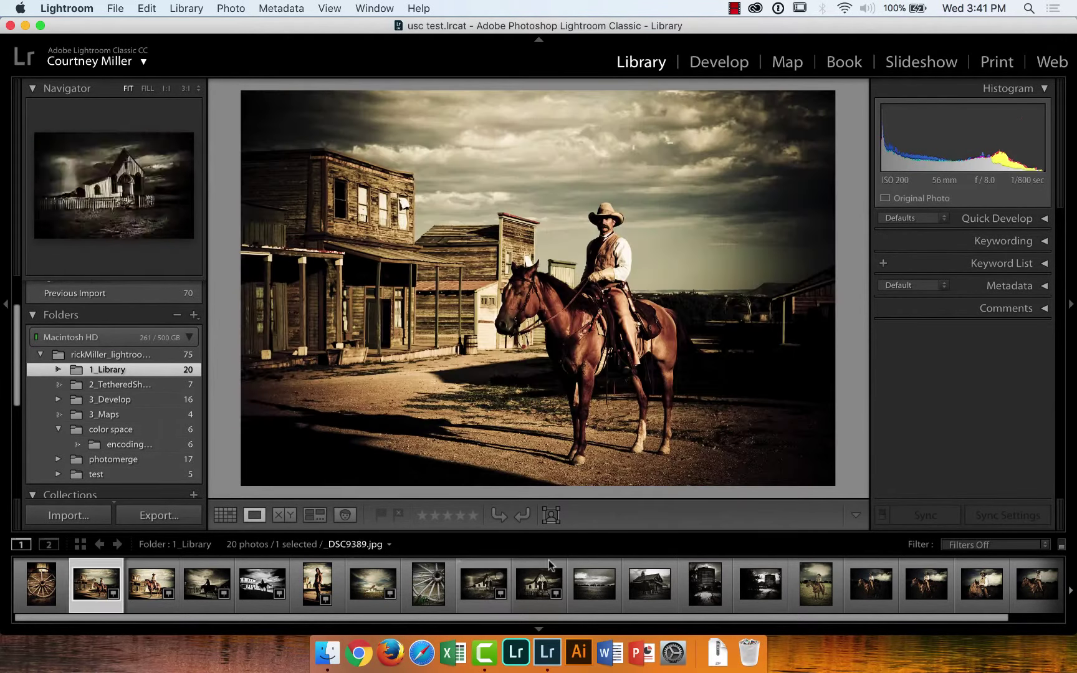
click(485, 586)
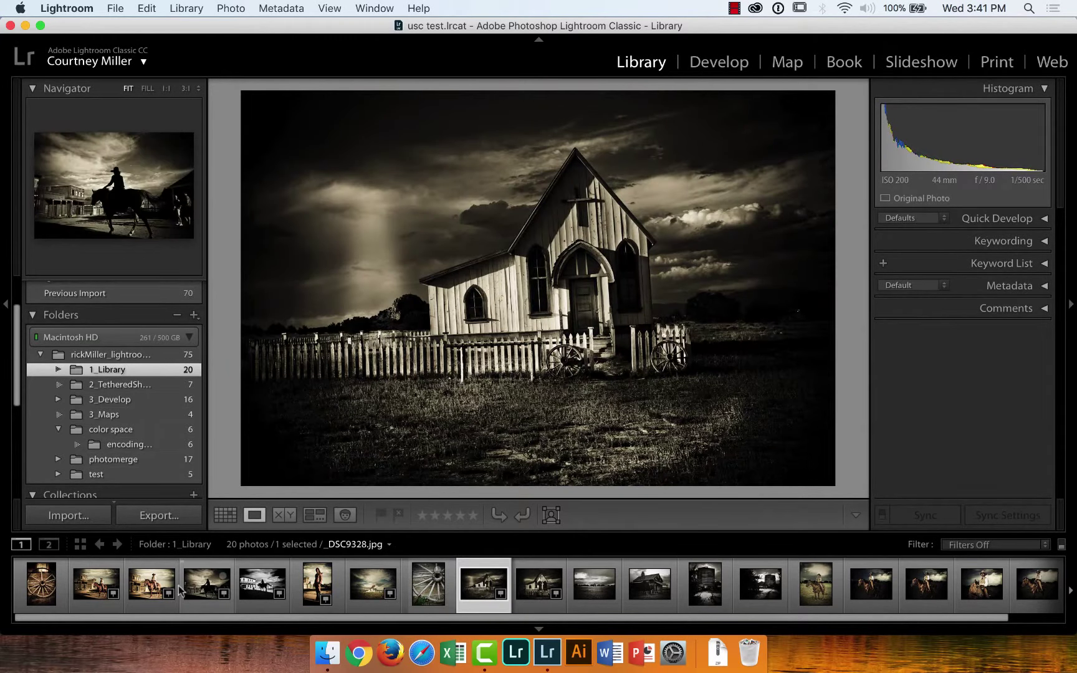
click(94, 584)
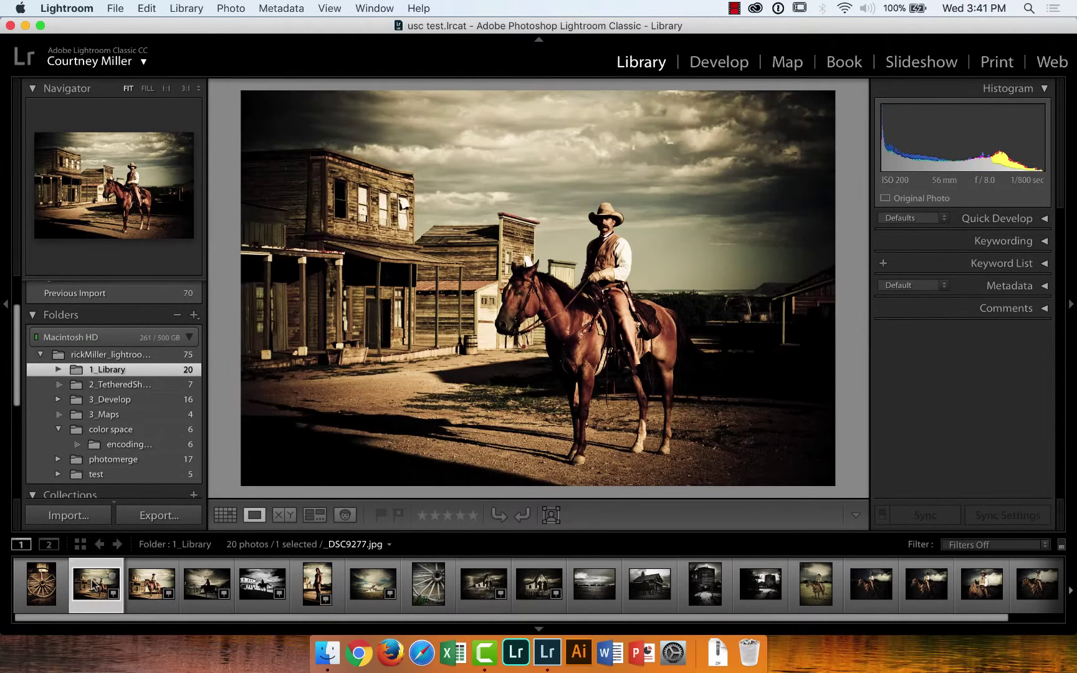
click(43, 584)
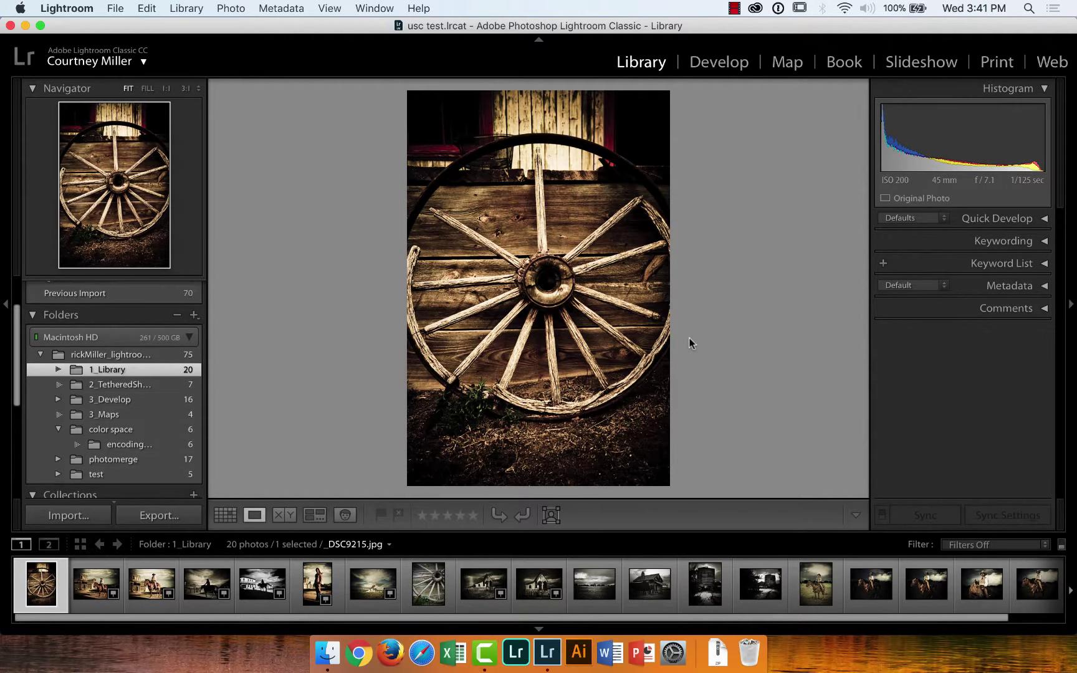
key(Right)
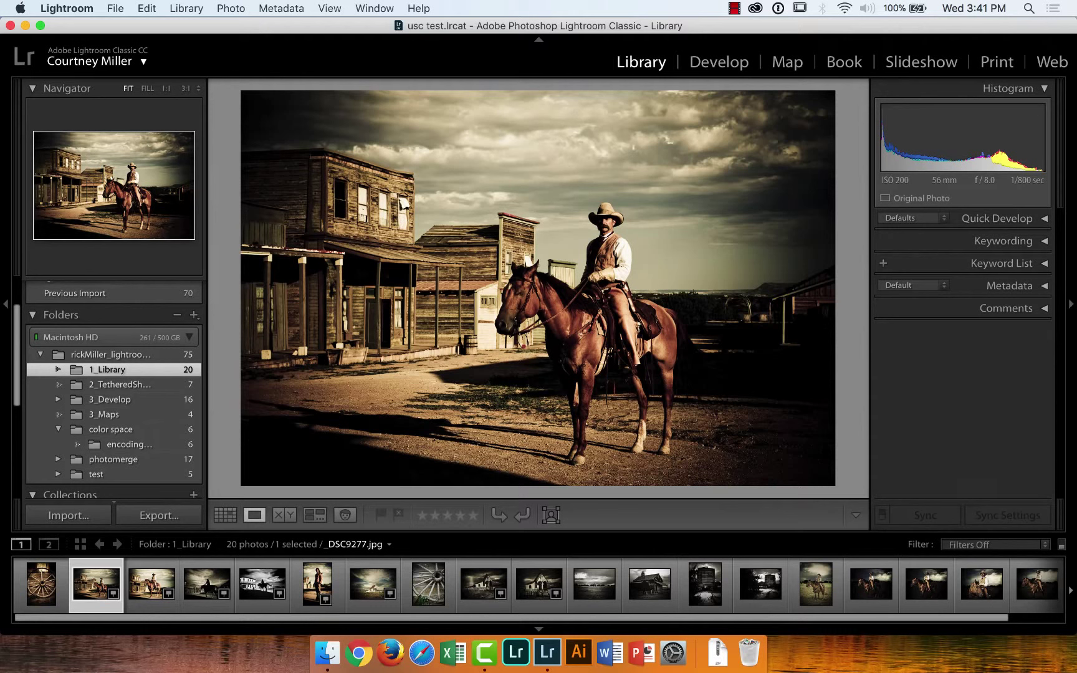
Flag _DSC9277 and _DSC9279 as picks, then advance to the silhouetted rider _DSC9328
key(p)
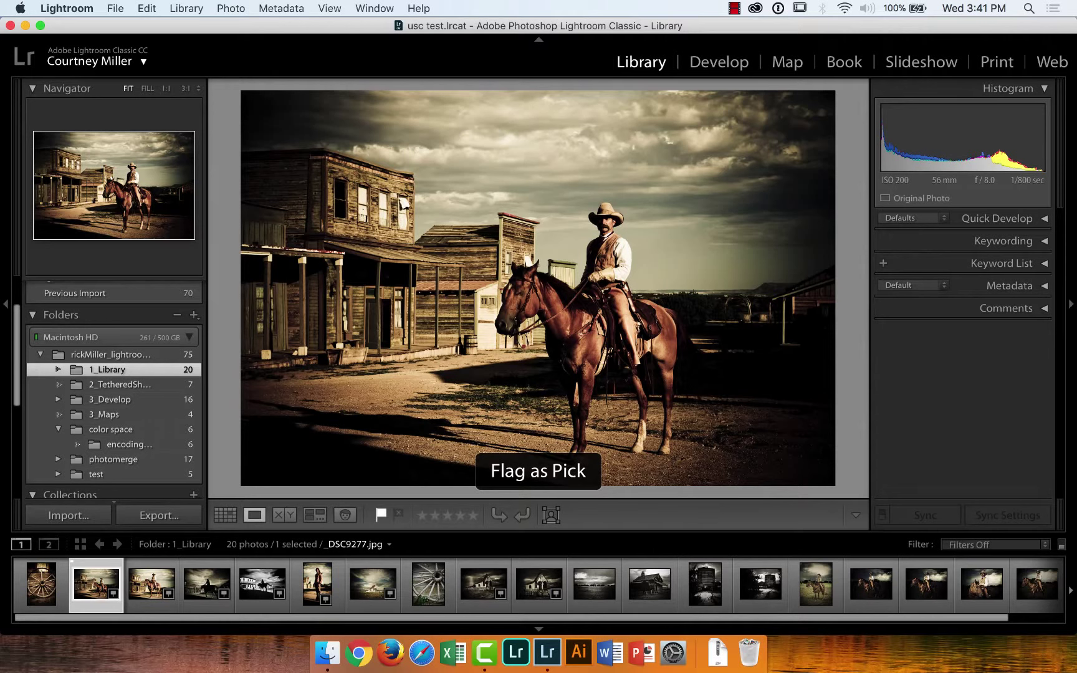
key(Right)
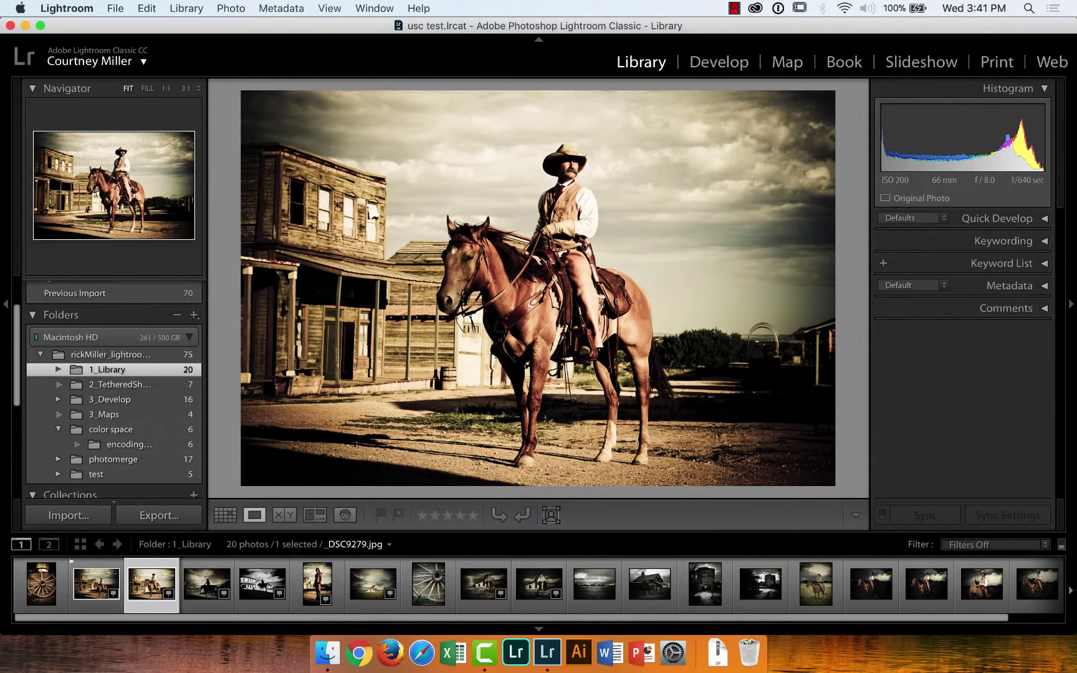
key(p)
key(Right)
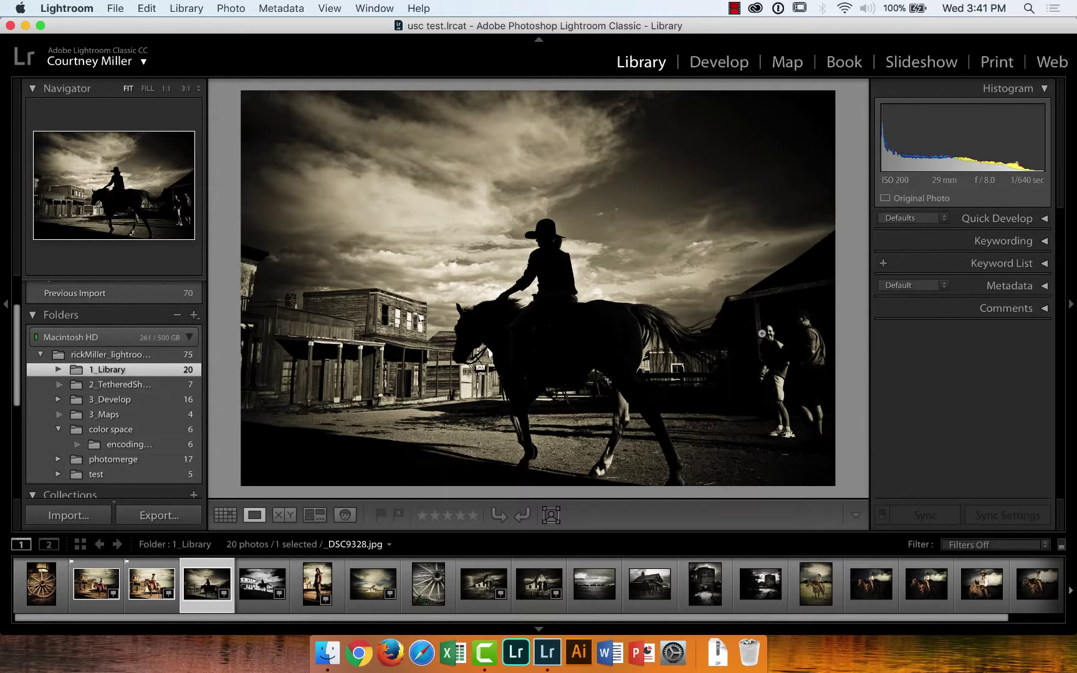
click(776, 395)
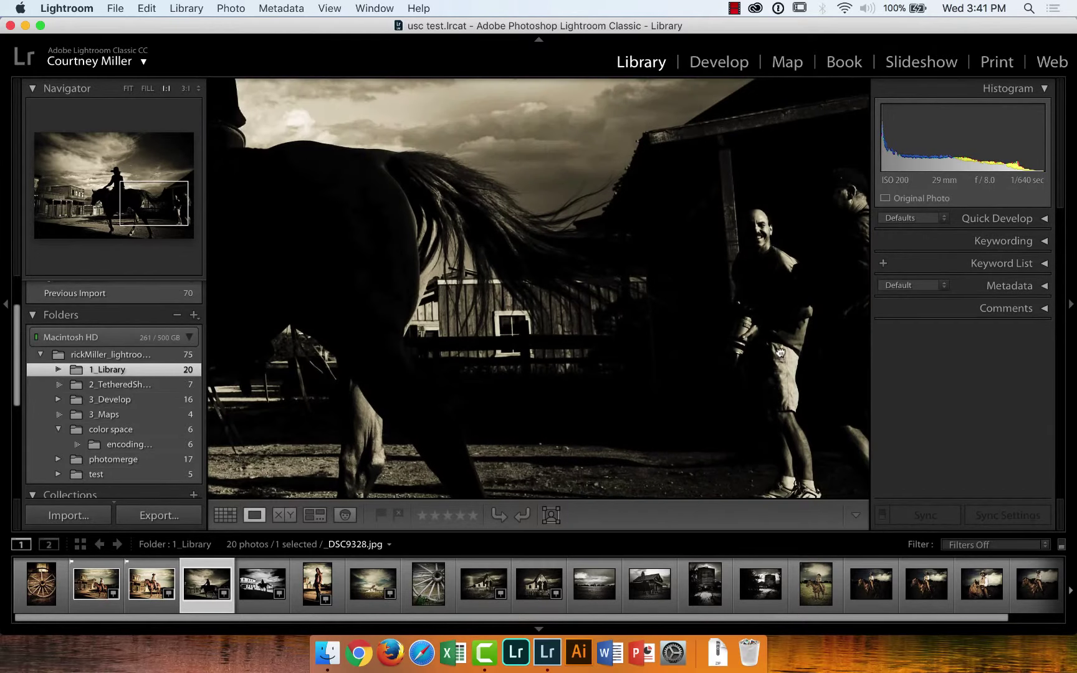
drag(781, 353, 675, 312)
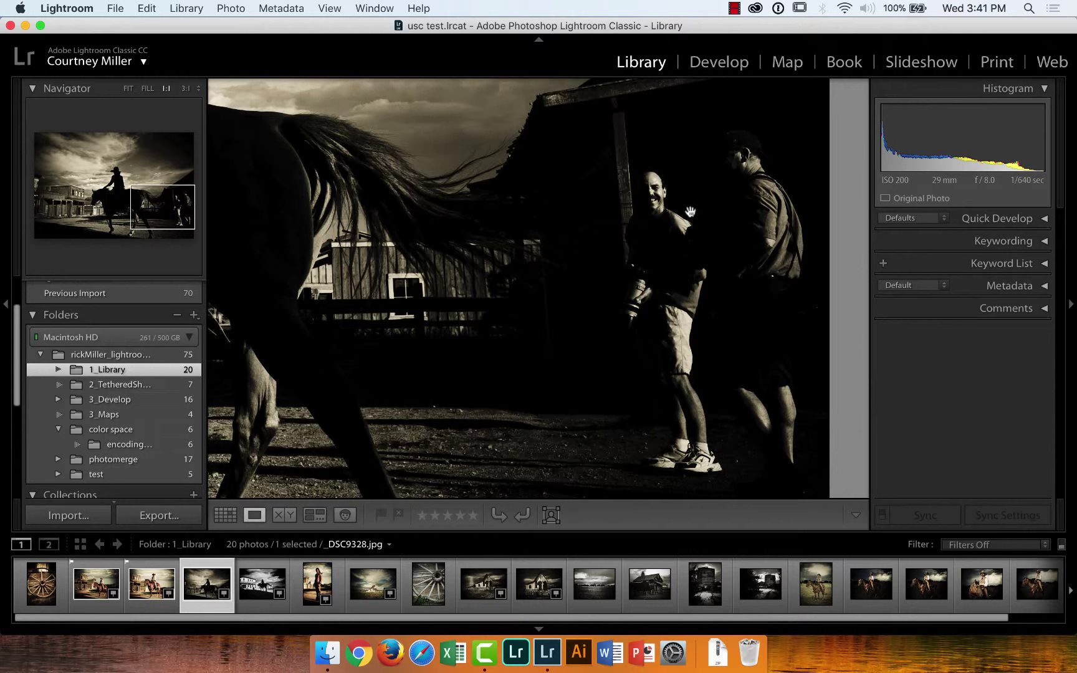
click(590, 213)
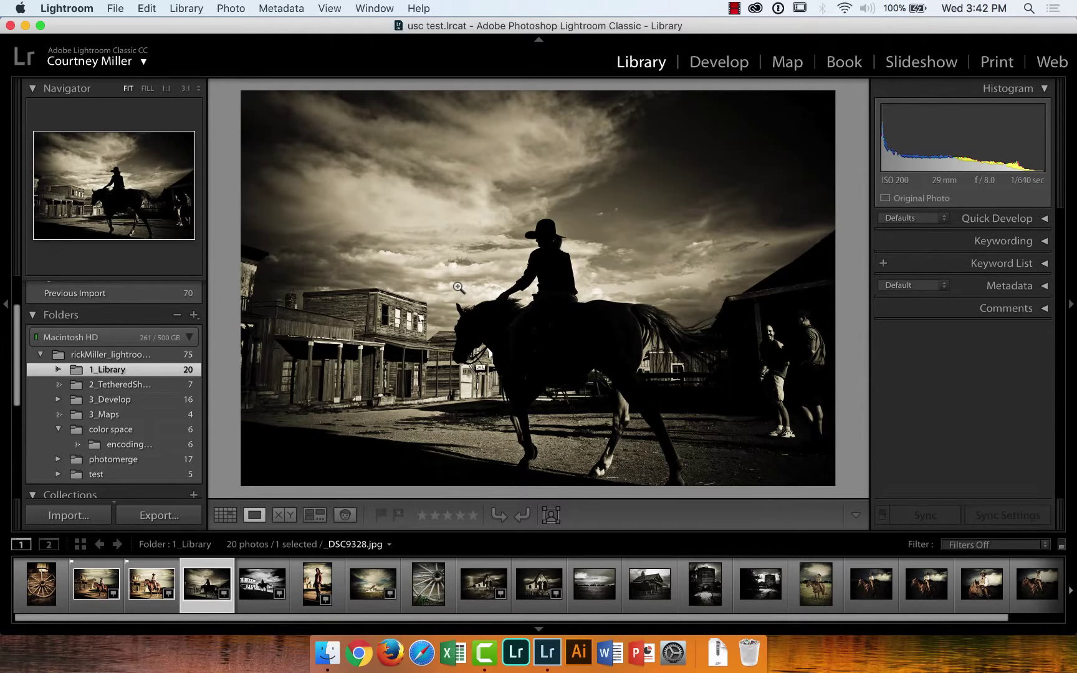
Advance two photos to _DSC9335 copy.jpg and flag it as a pick
key(Right)
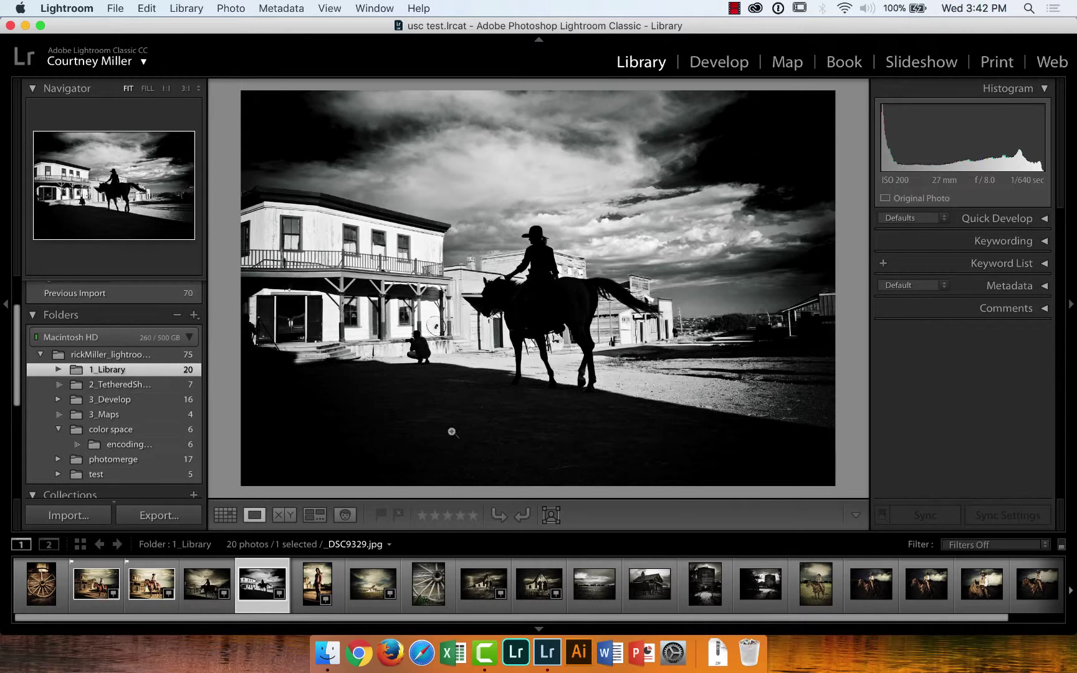
key(Right)
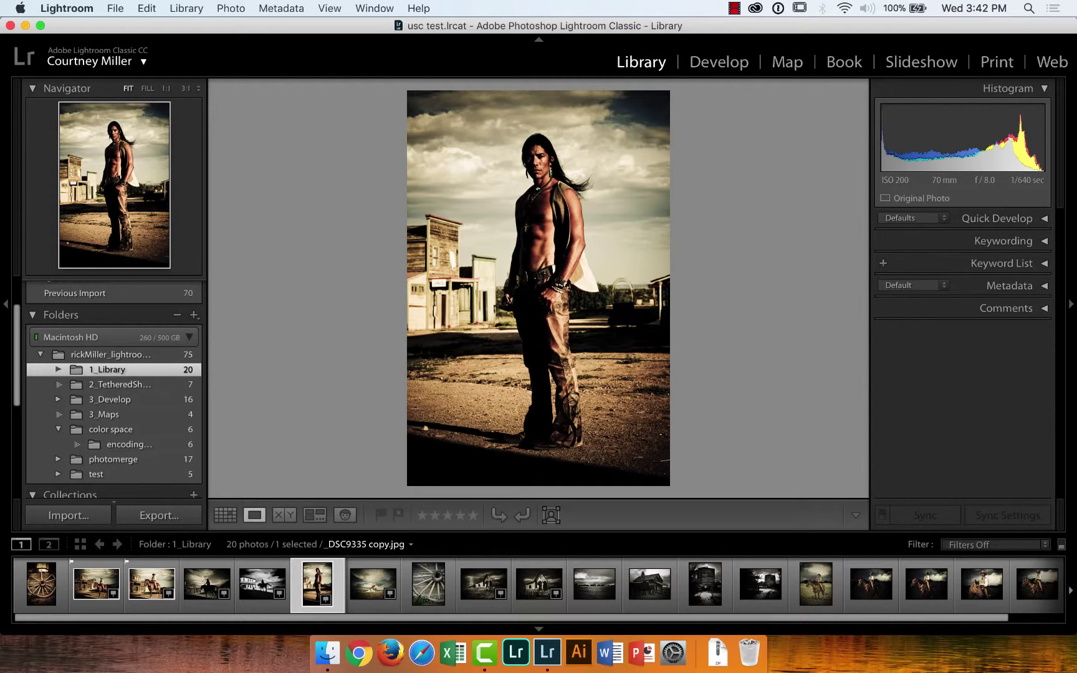
key(p)
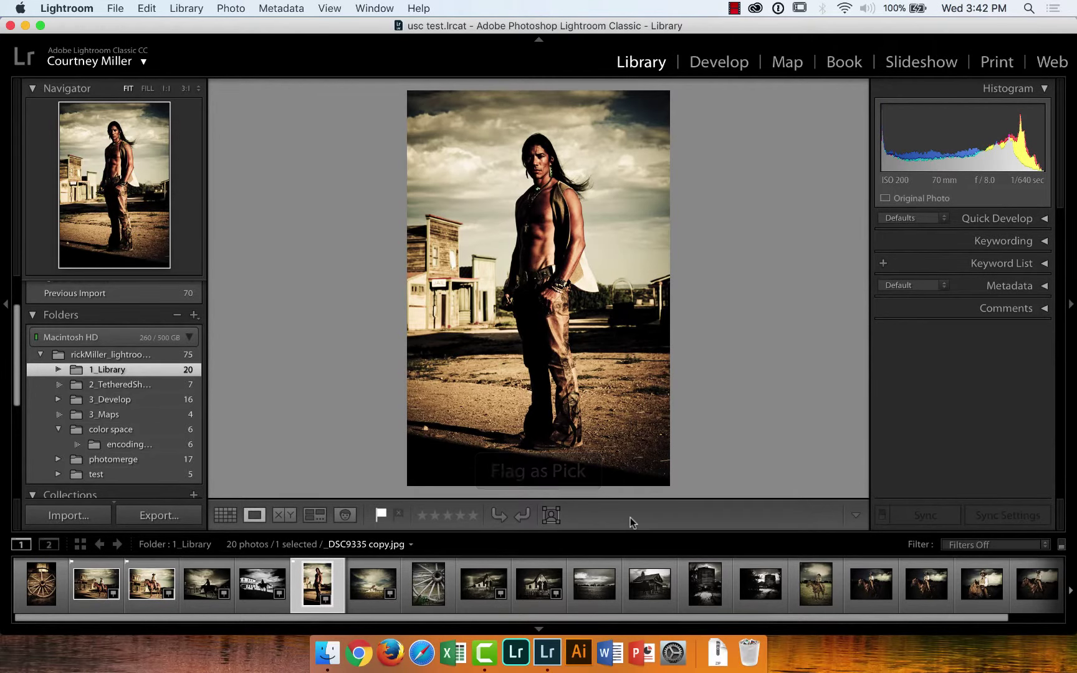
Add Sorting and Color Label controls to the Library toolbar, then view the sort options
click(856, 515)
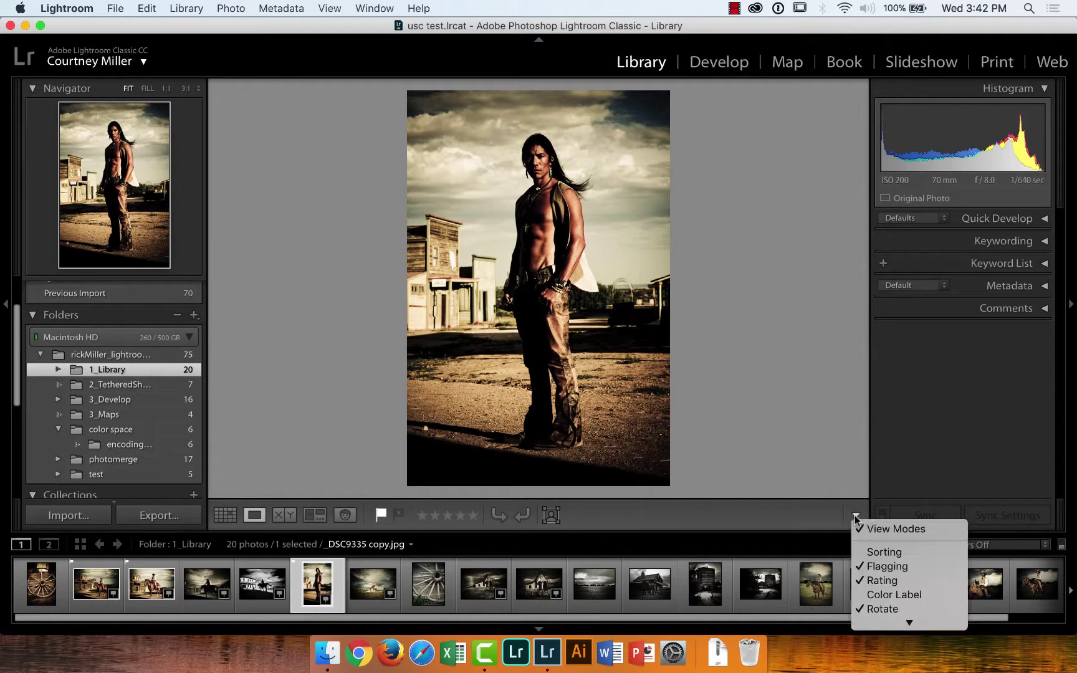
click(800, 514)
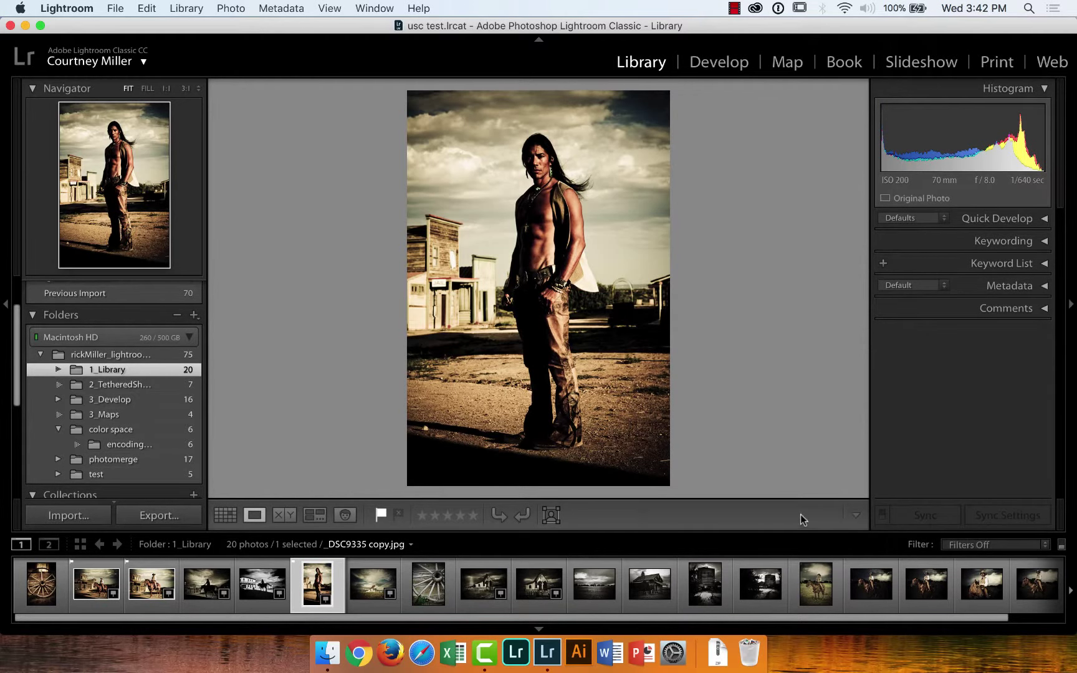
click(855, 518)
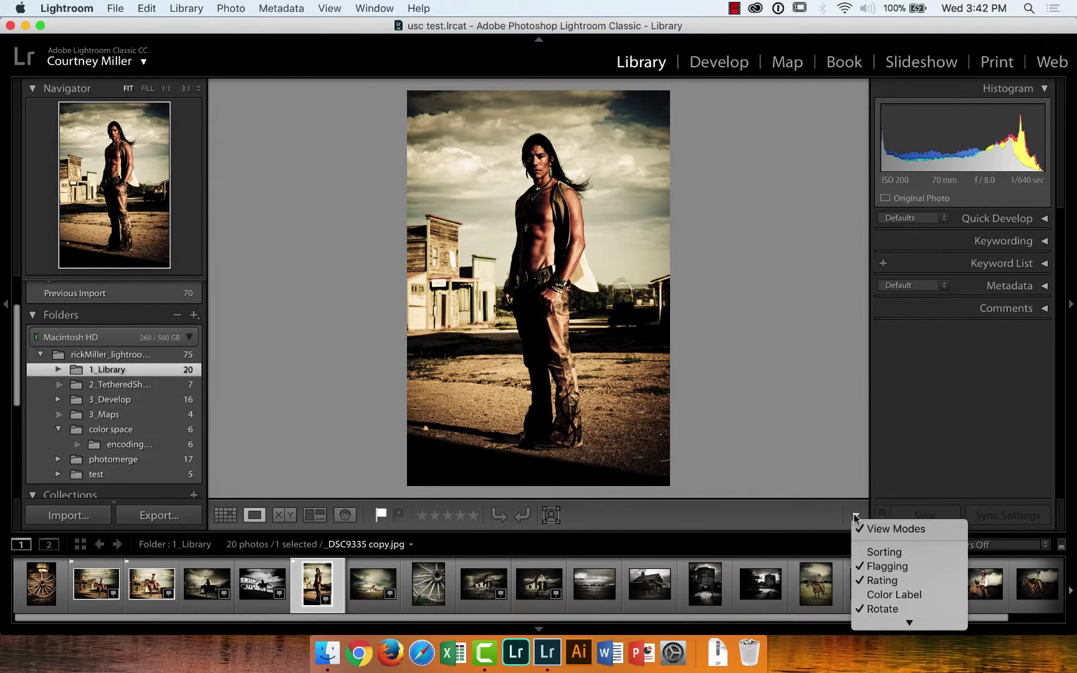
click(889, 552)
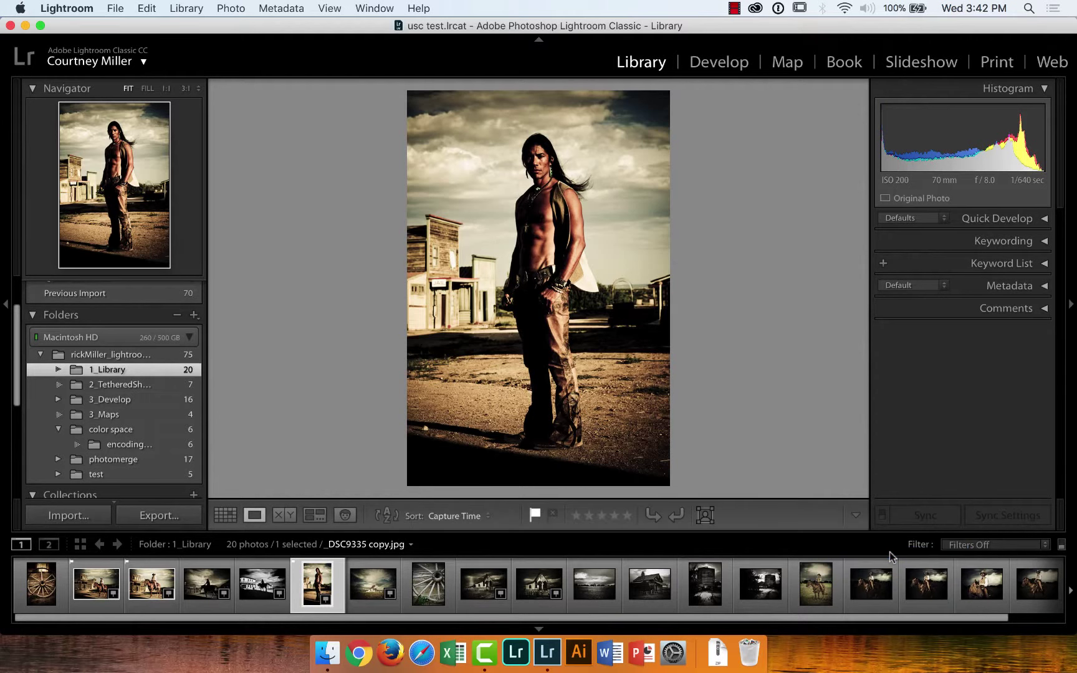
click(856, 517)
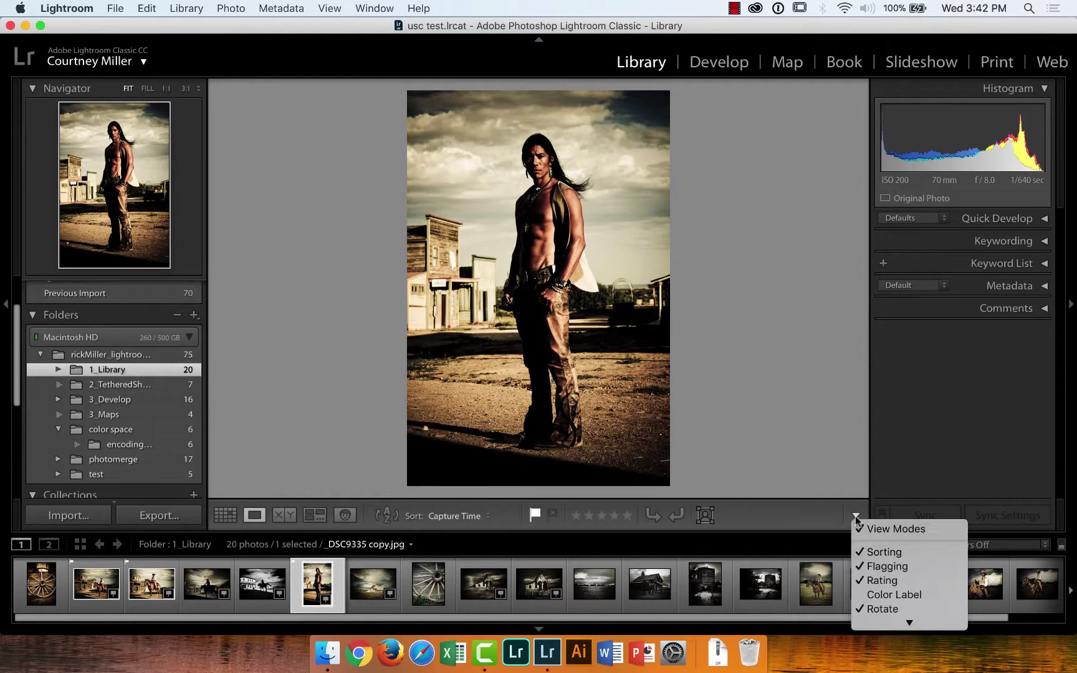
click(896, 596)
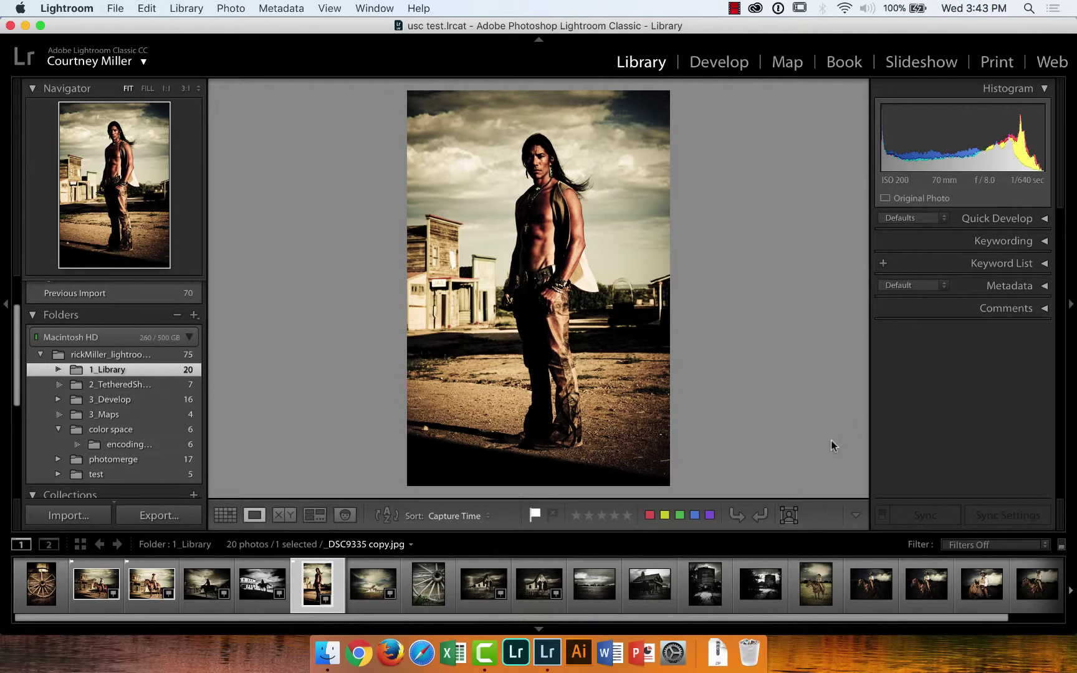
click(487, 518)
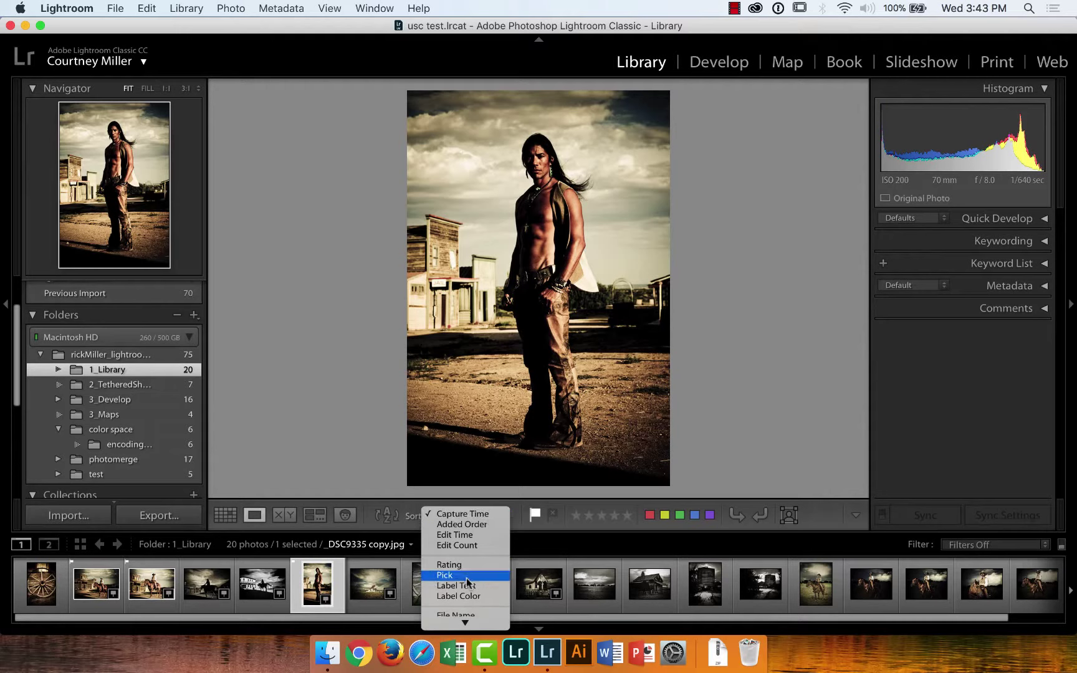
Keep the Capture Time sort order and advance to the church photo _DSC9389
click(825, 510)
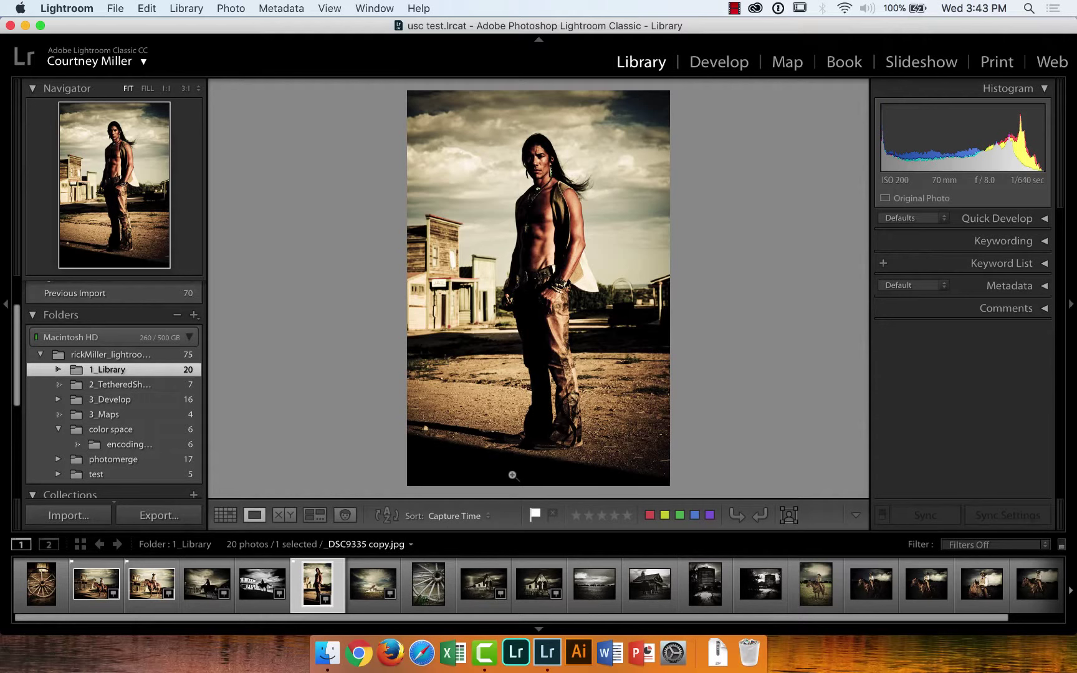
key(Right)
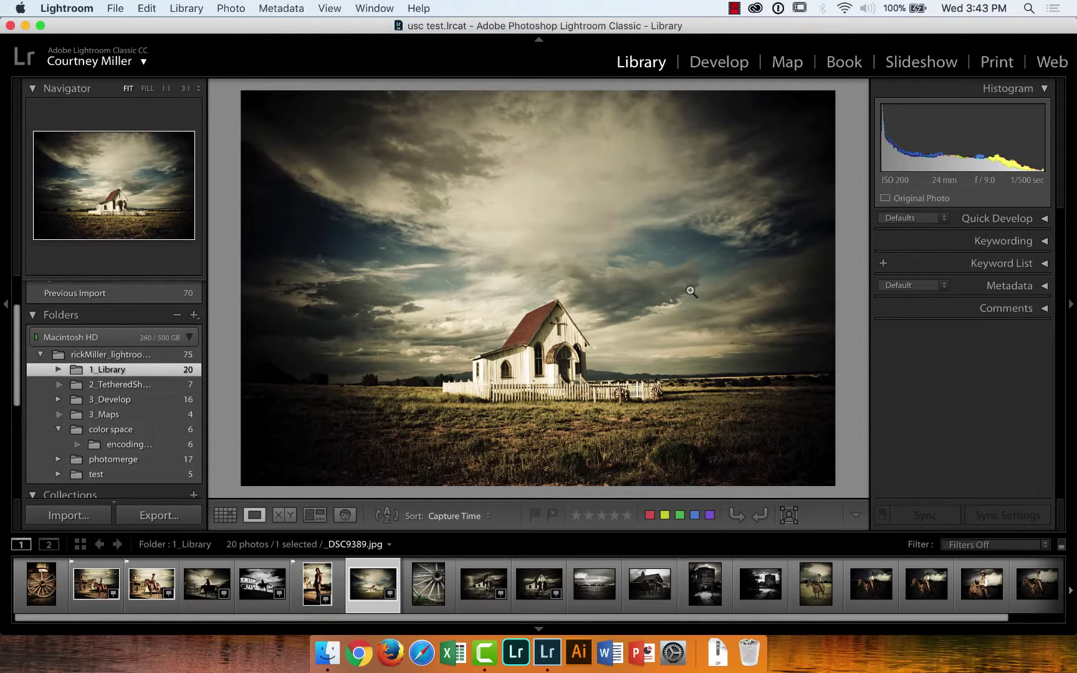
Step past the wagon wheel and church photos and flag the lone horseman photo as a pick
key(Right)
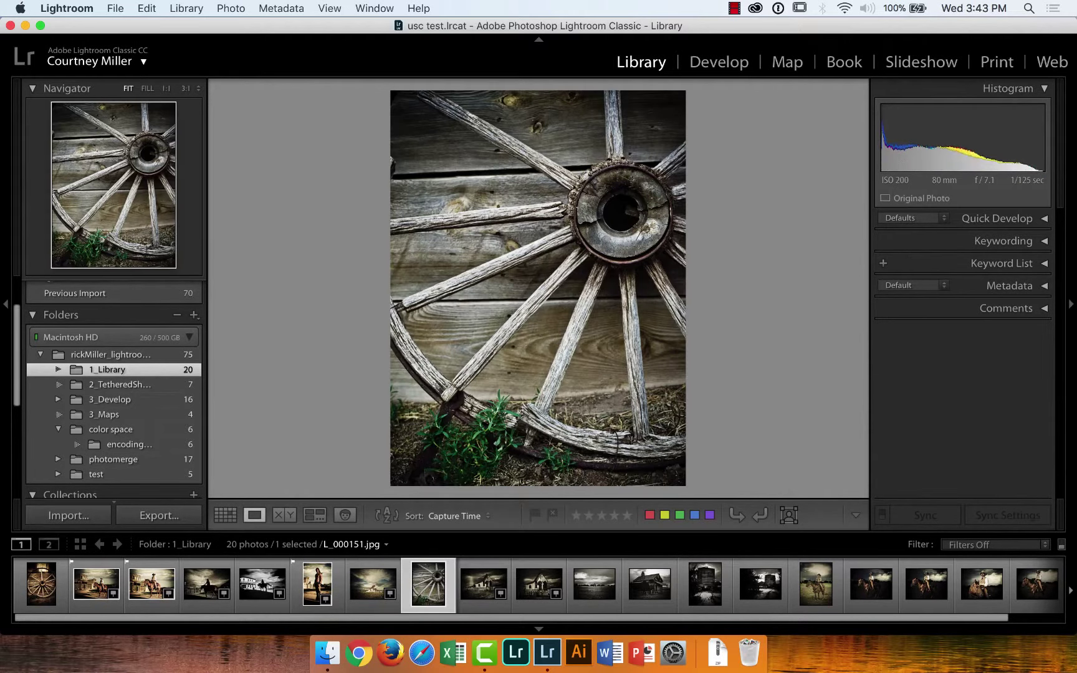
key(Right)
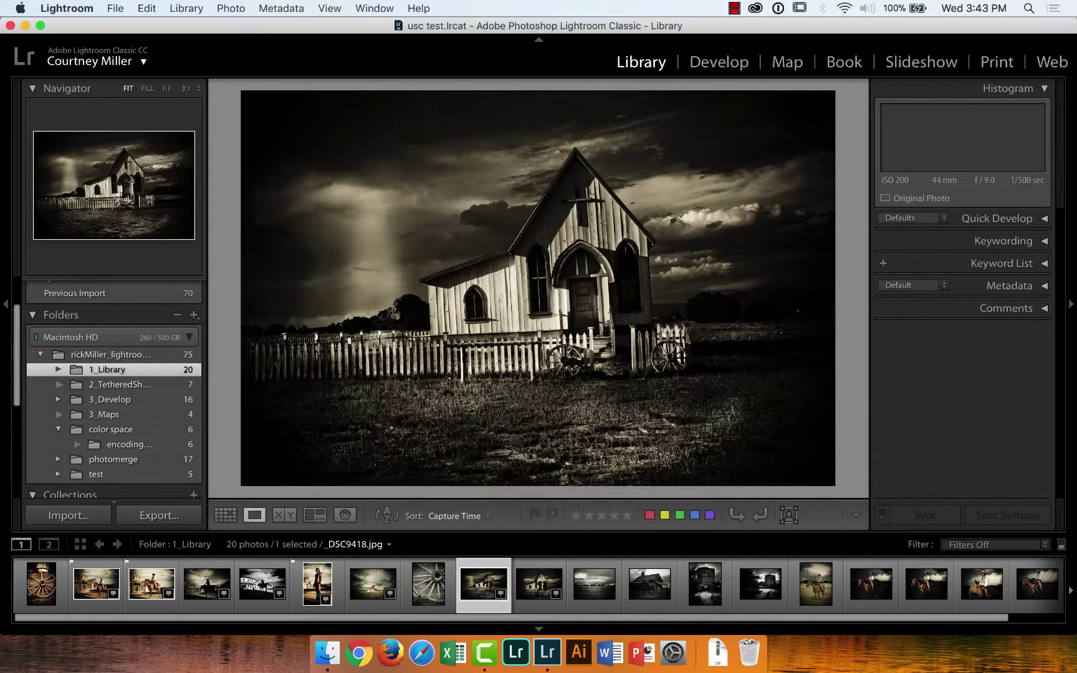
key(Right)
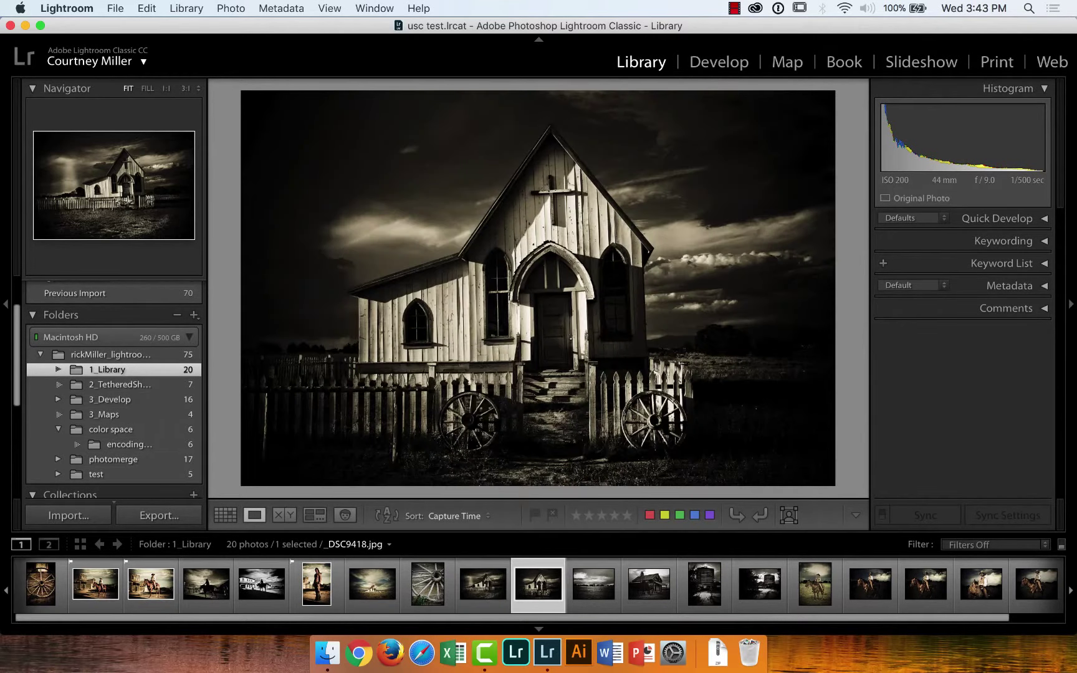
key(Right)
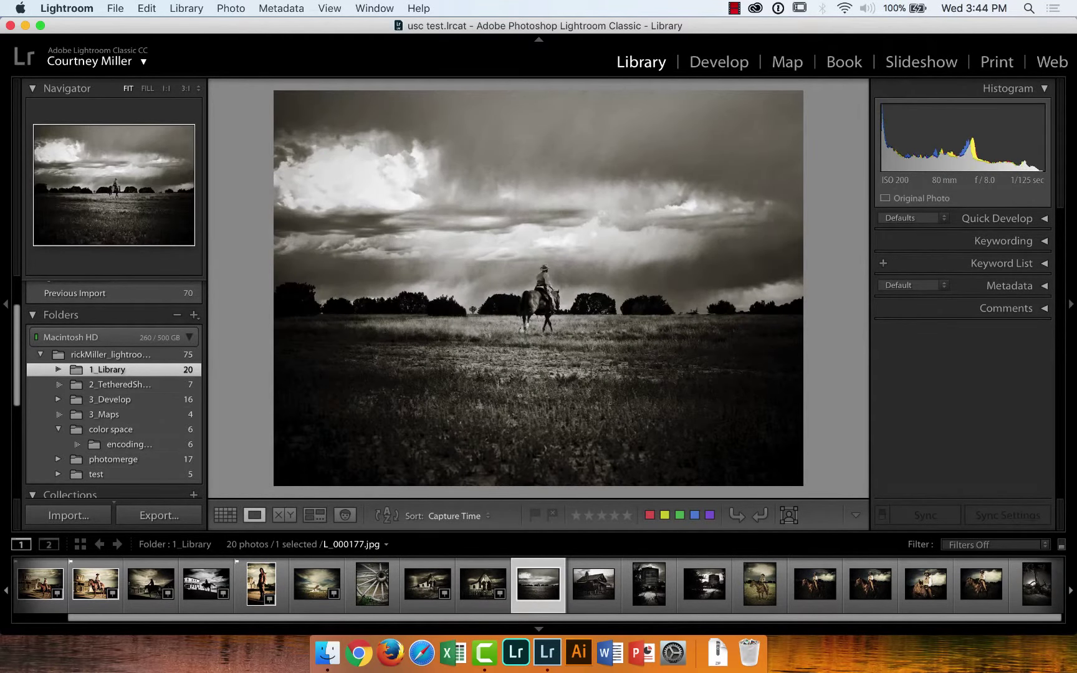
key(p)
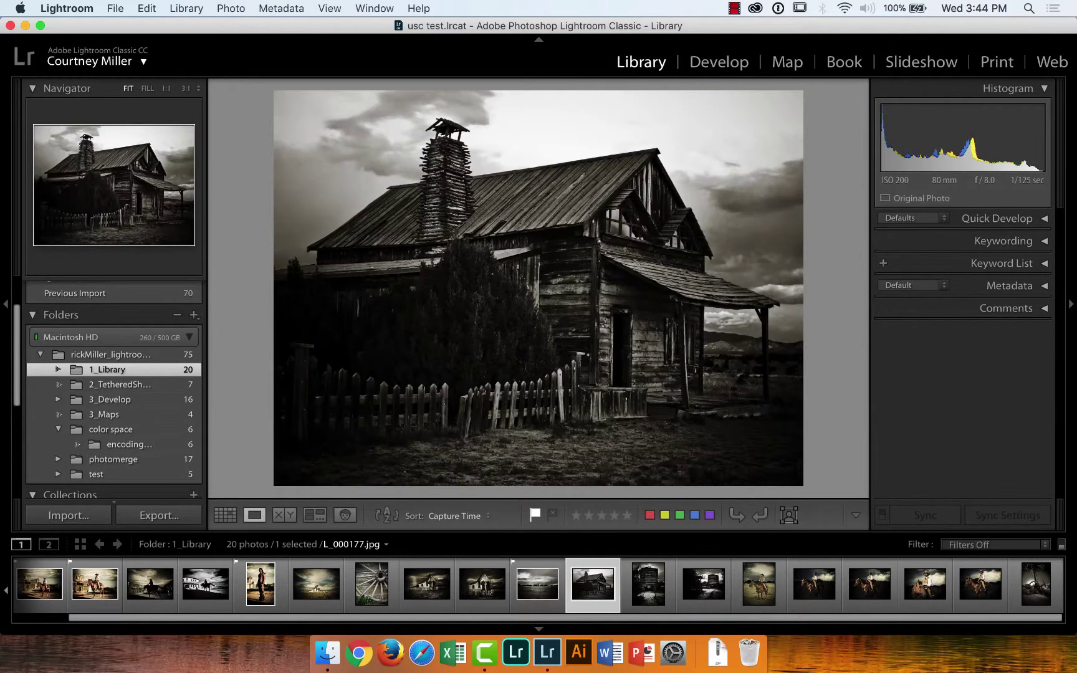
Flag the cabin photo and the boxcar photo L_000267 as picks
key(Right)
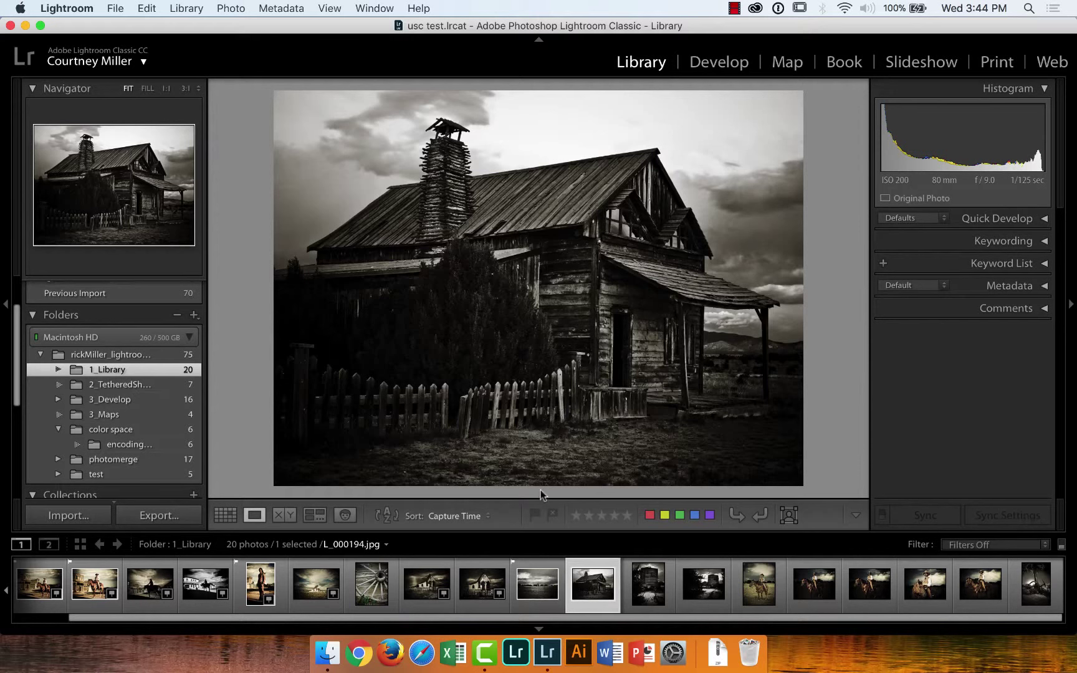
click(534, 517)
key(Right)
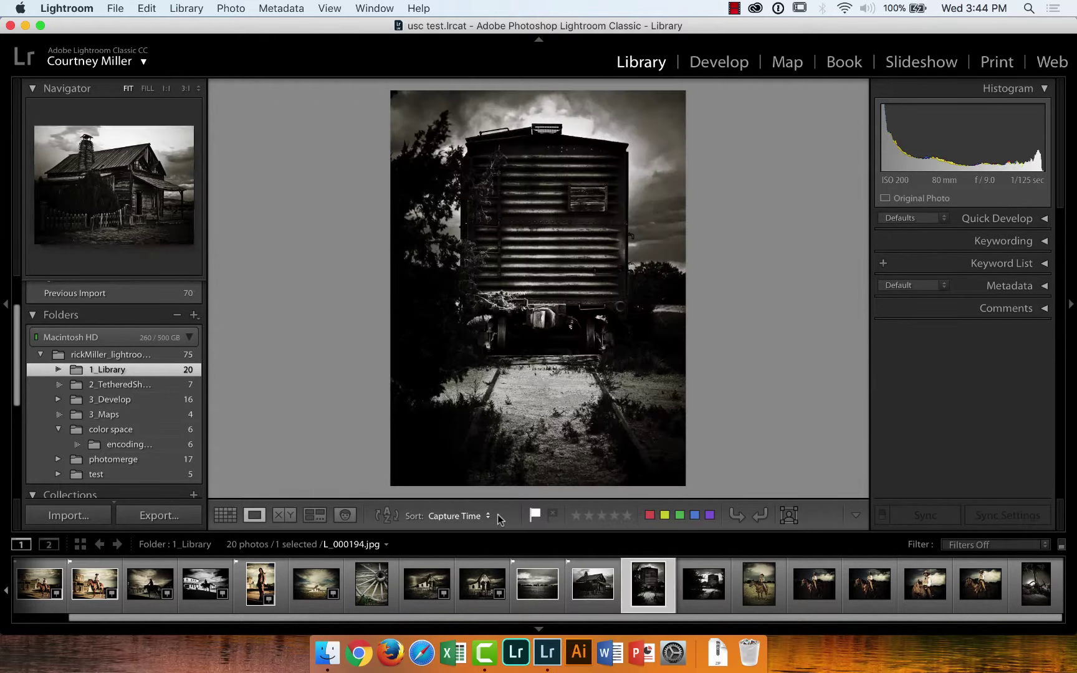
click(534, 516)
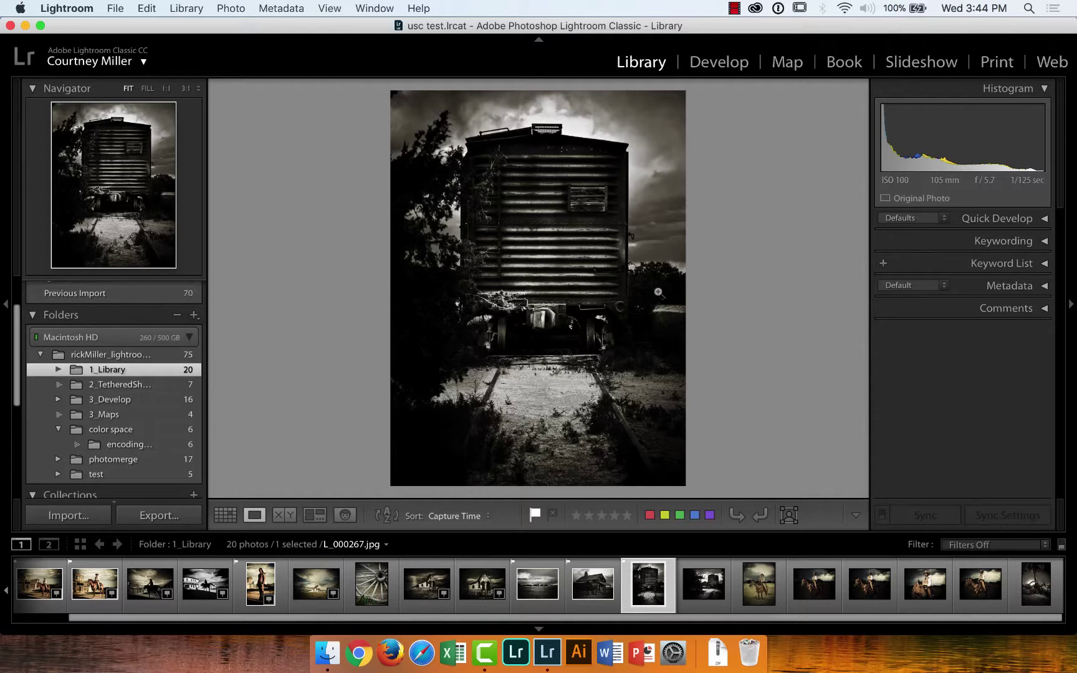
Flag the wide boxcar and cowboy-on-horseback photos as picks, ending on portrait L_000289
key(Right)
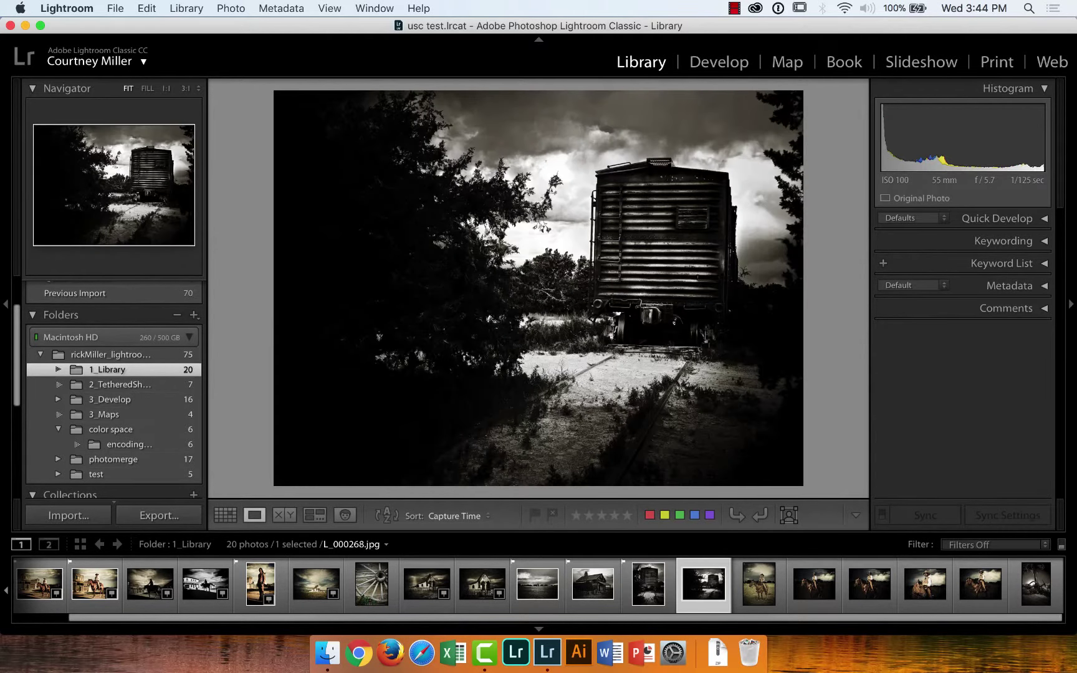
key(p)
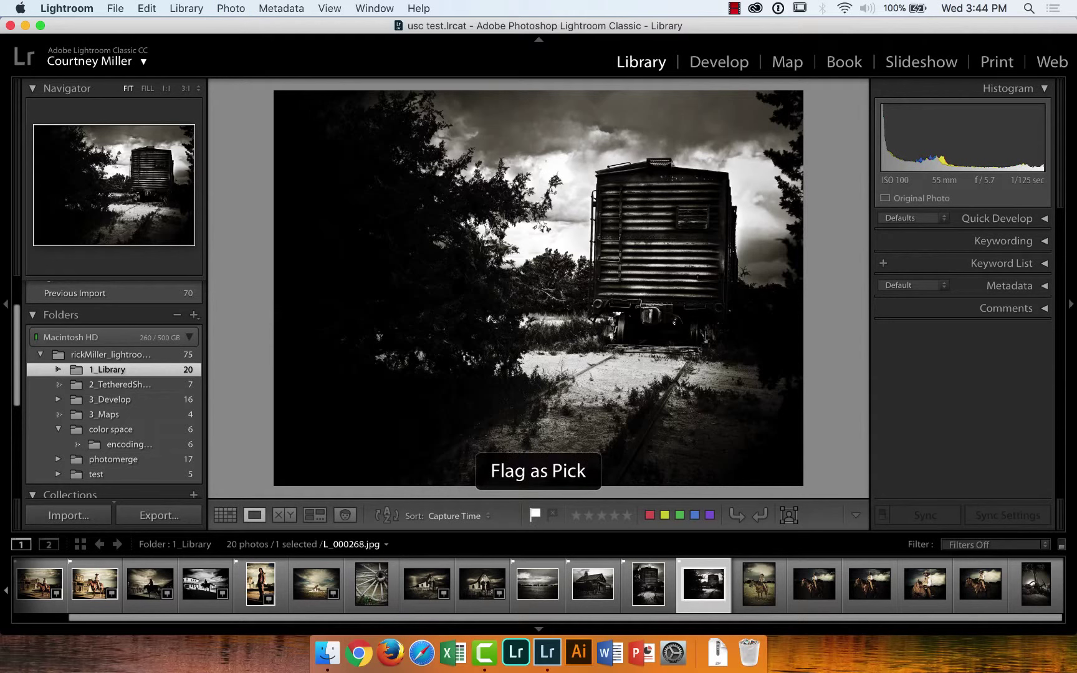
key(Right)
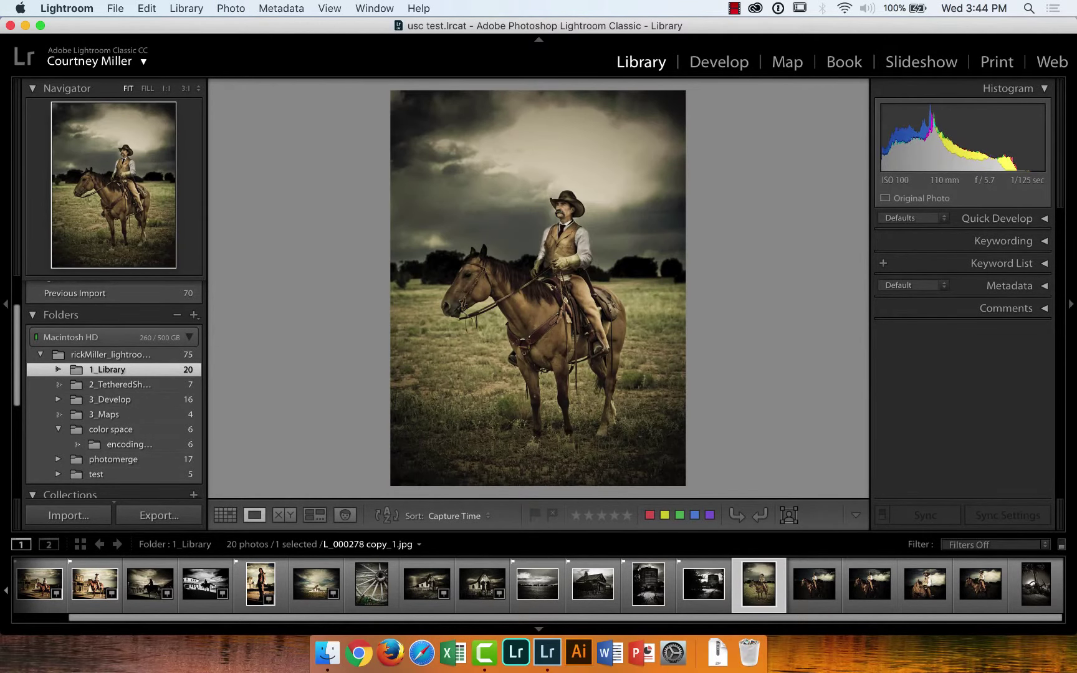
key(p)
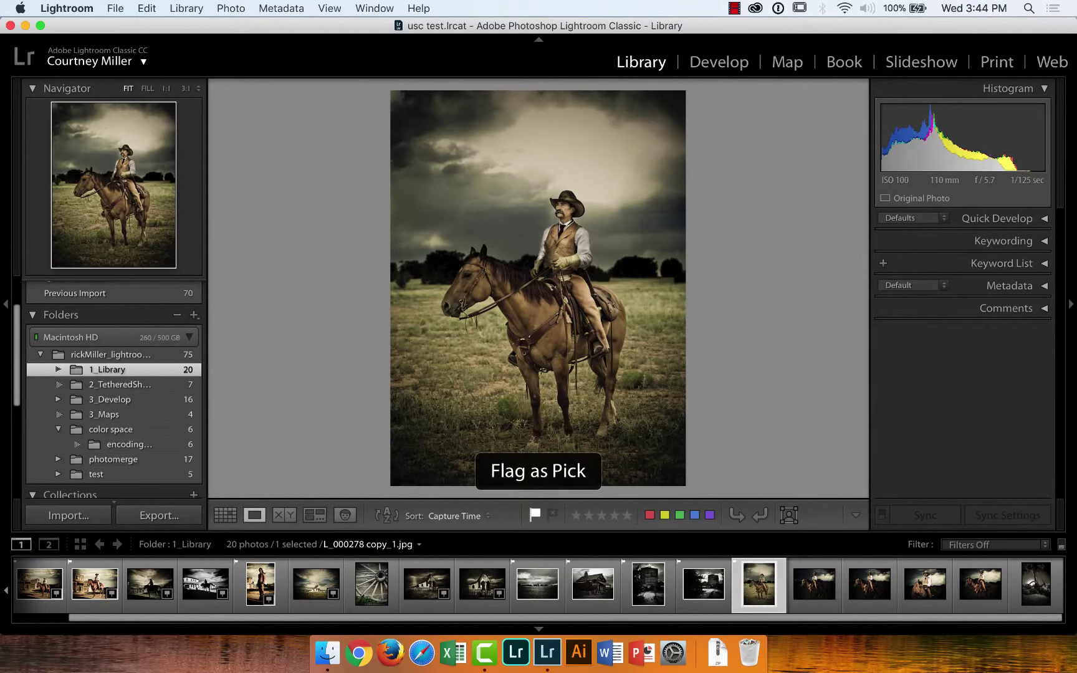
key(Right)
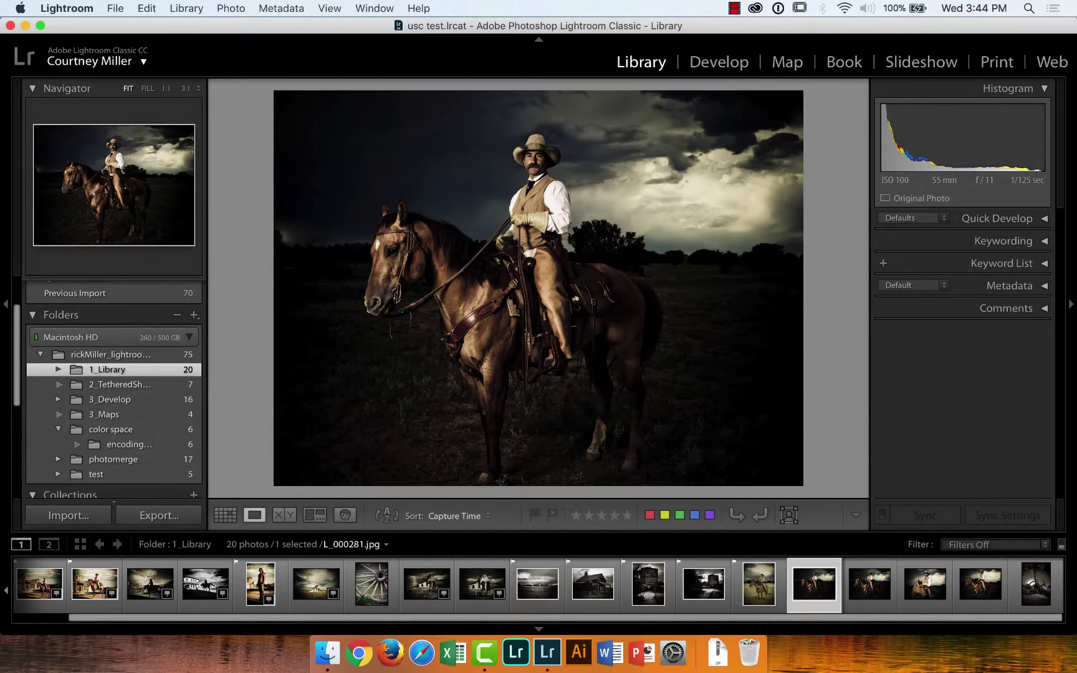
key(p)
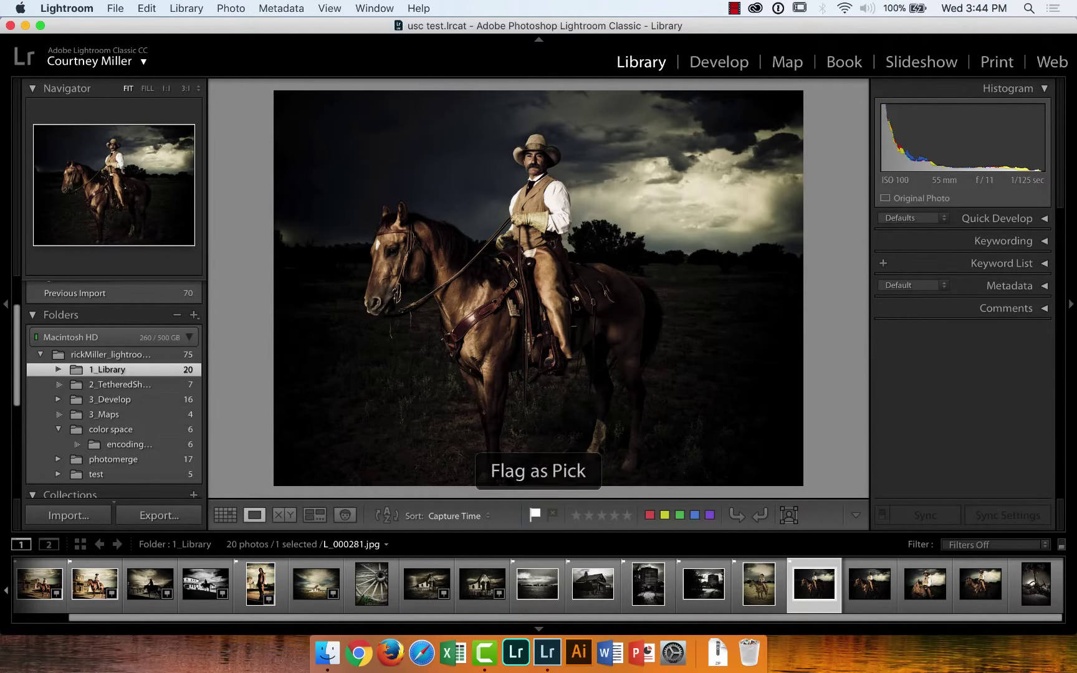
key(Right)
key(p)
key(Right)
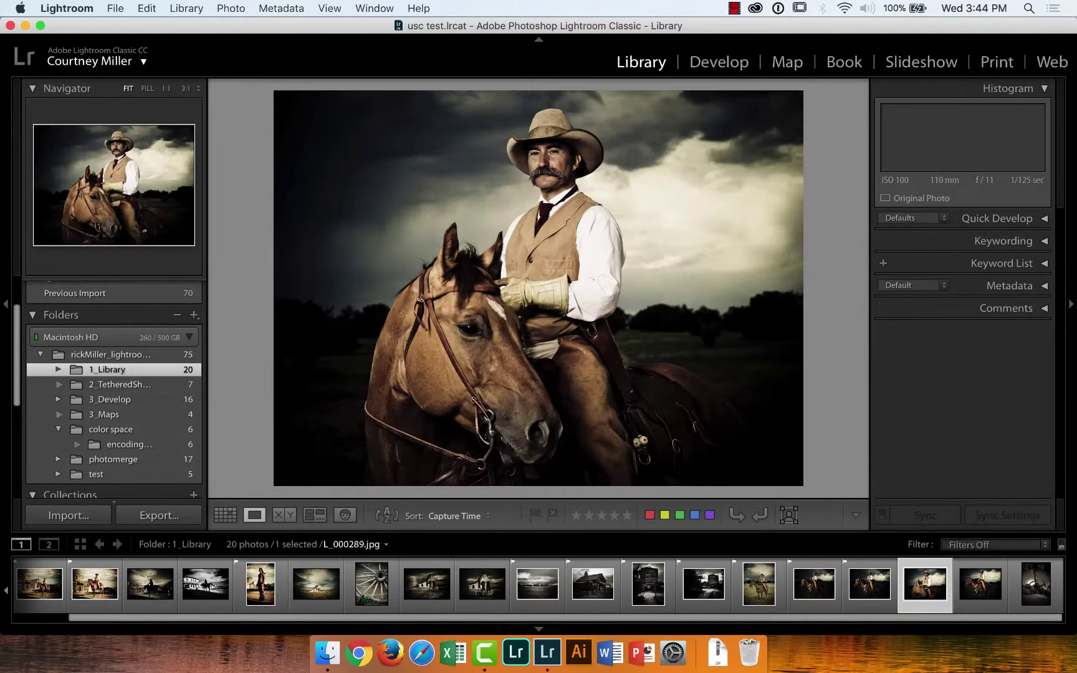
key(Right)
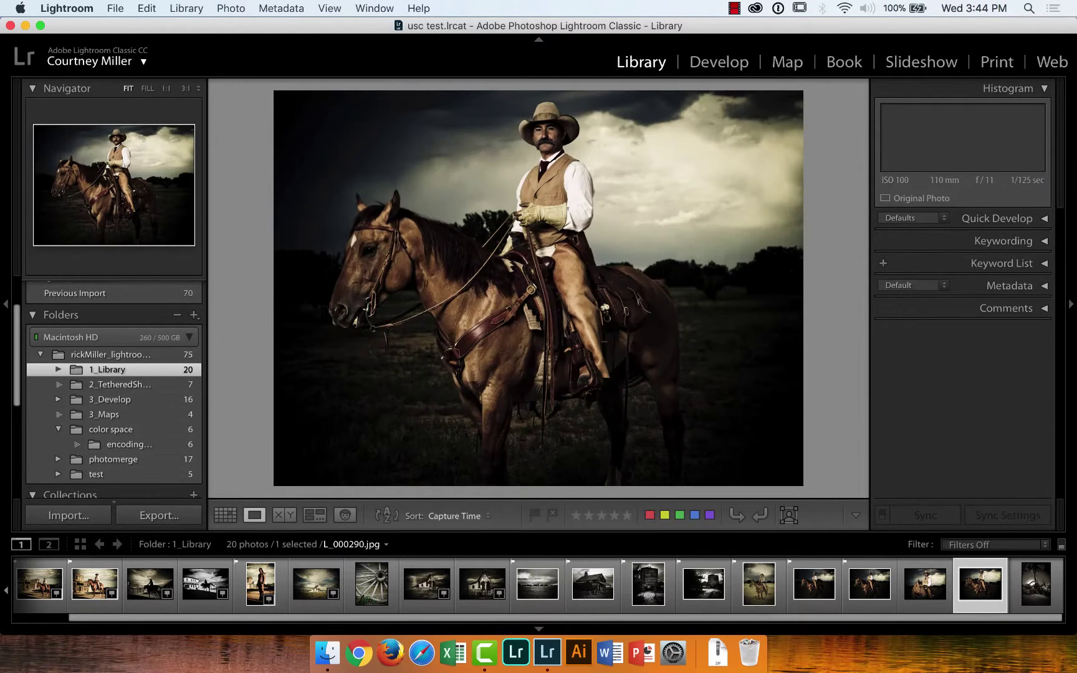
key(Left)
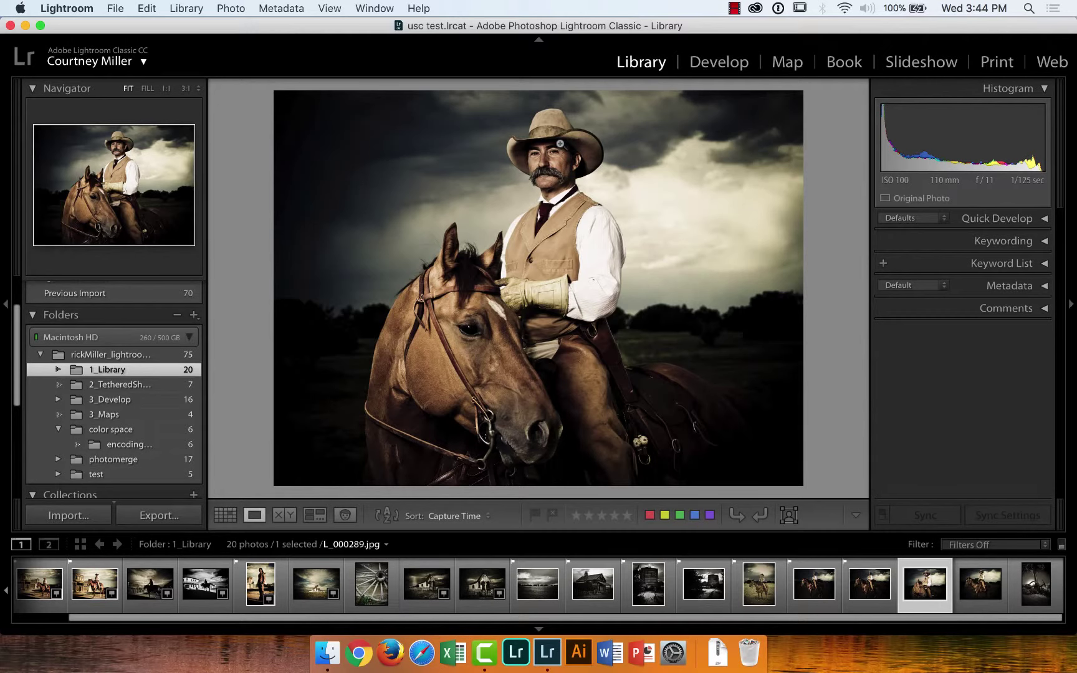
Zoom the cowboy portrait to 1:1 on his face and pan down the photo
click(551, 152)
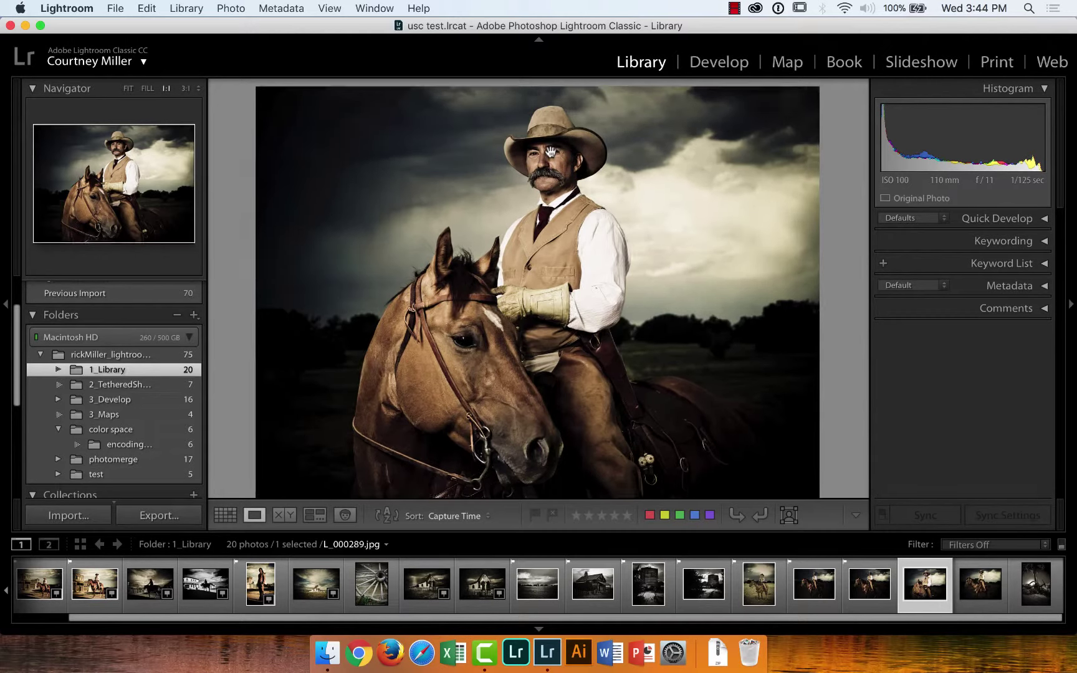
drag(565, 154, 552, 203)
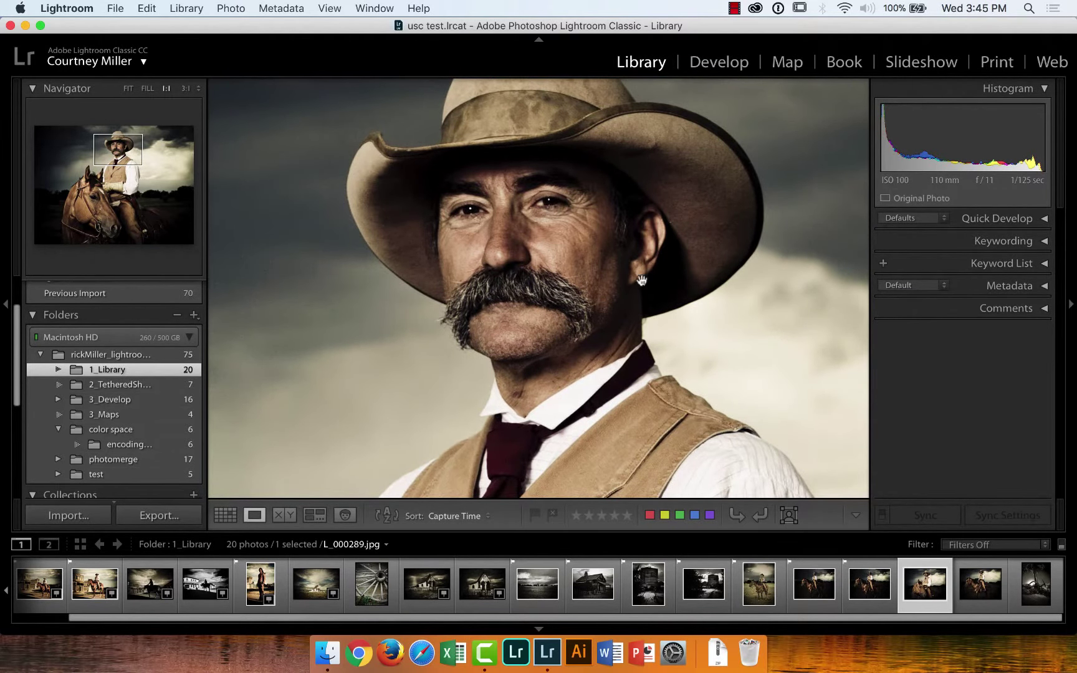
scroll(549, 209, down, 5)
scroll(487, 341, down, 5)
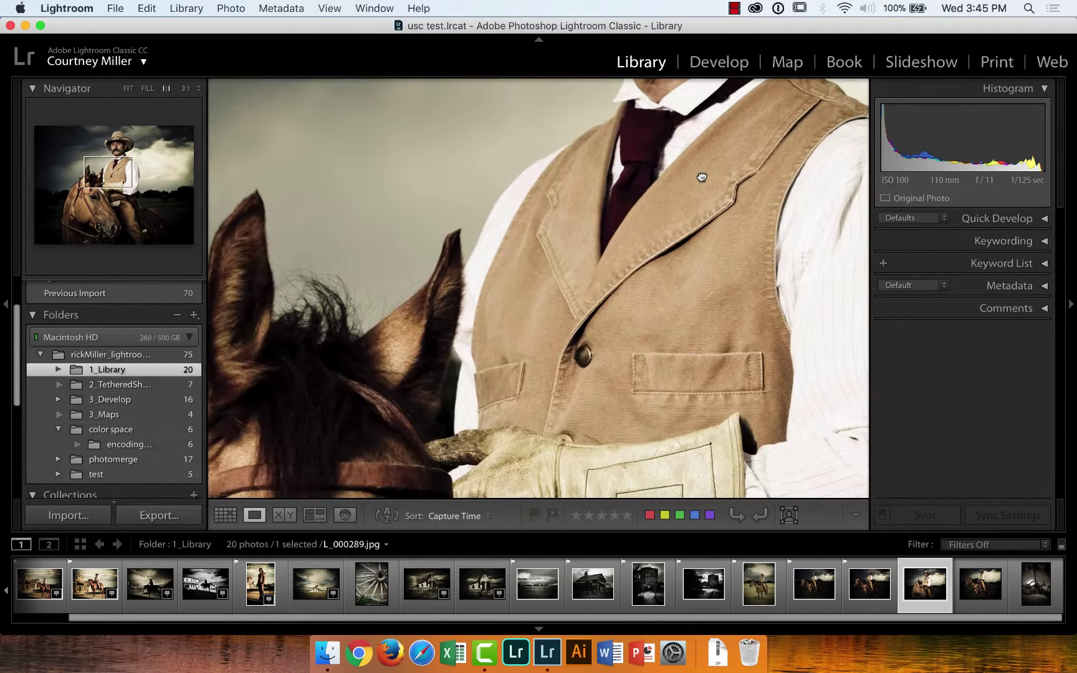
scroll(480, 361, down, 2)
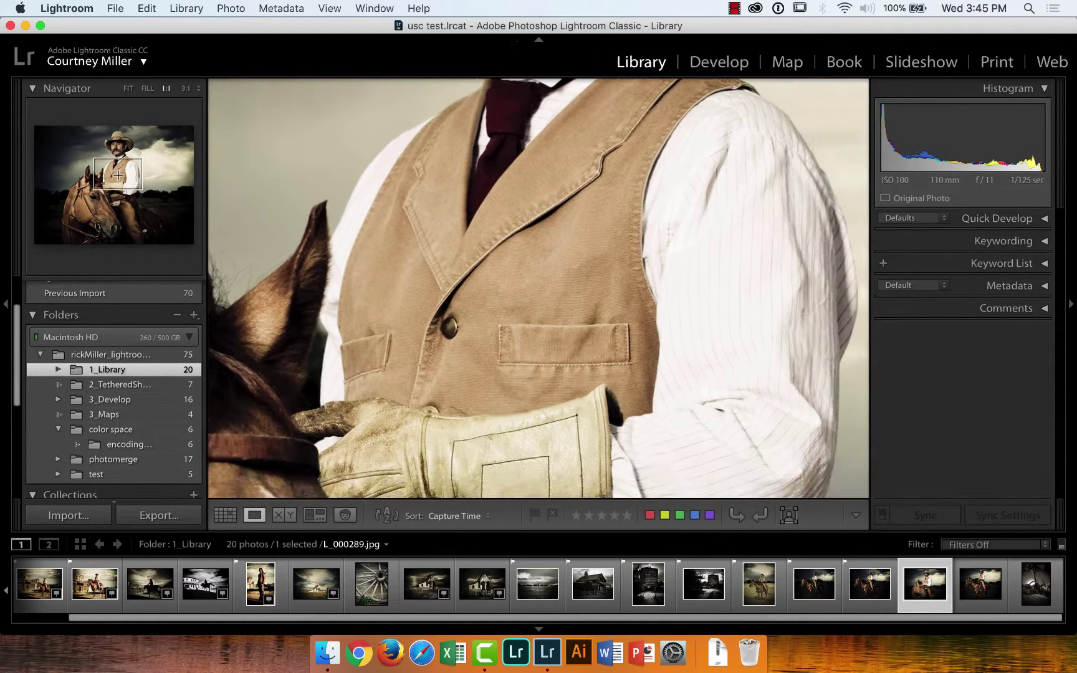
Use the Navigator to jump from the face to the holster and saddle, fine-tuning the framing
click(125, 162)
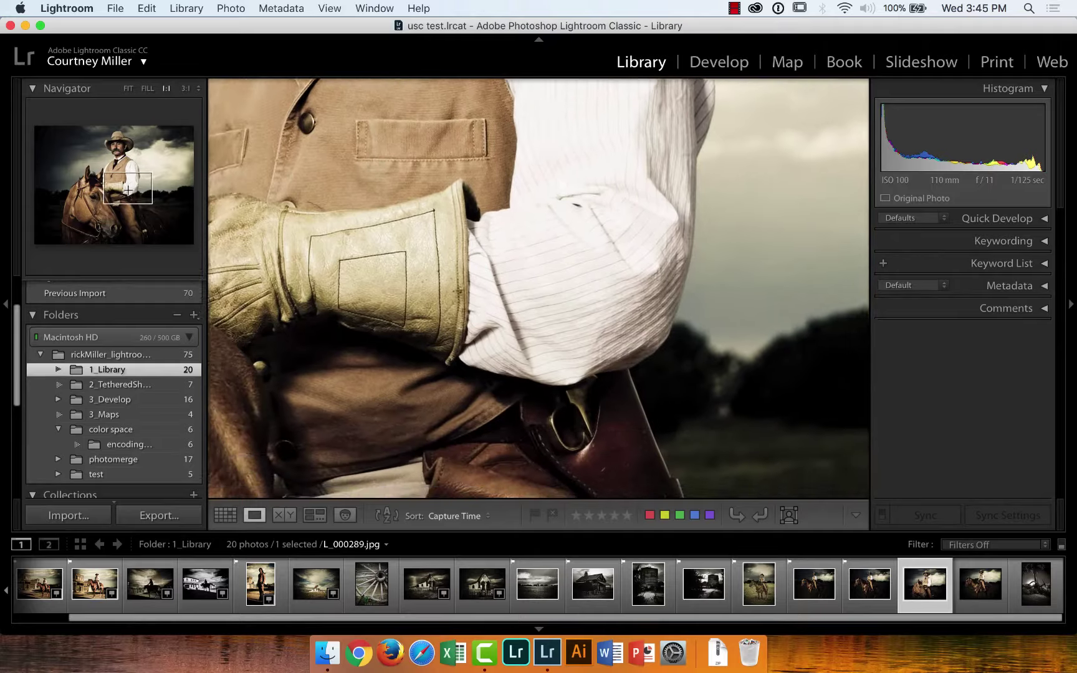
click(137, 204)
click(146, 206)
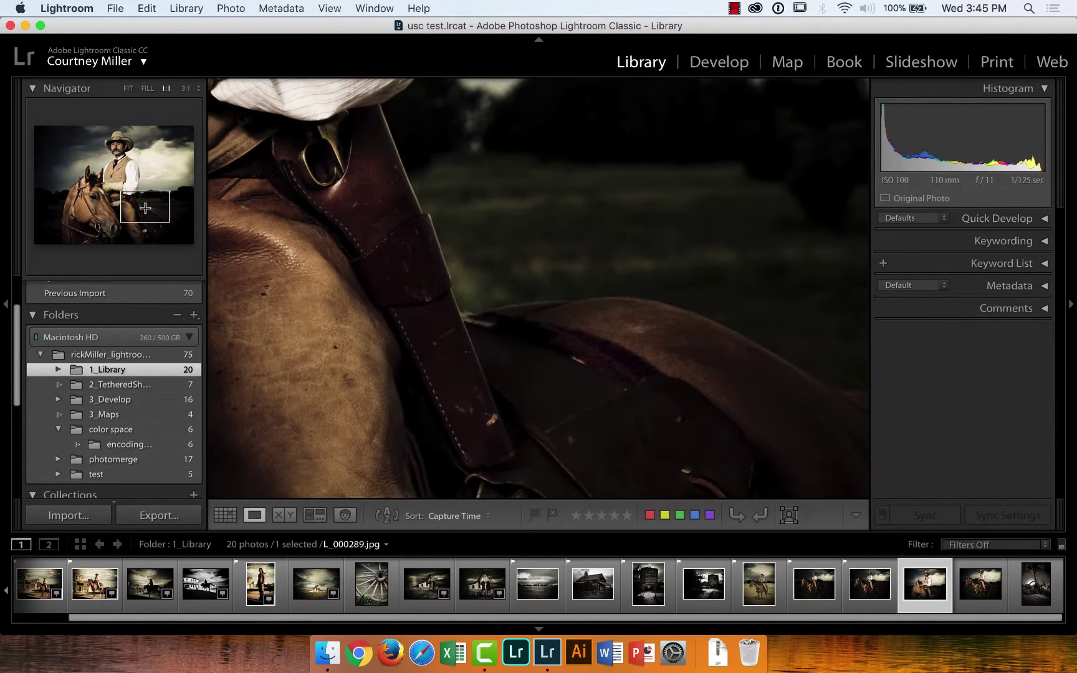
drag(365, 211, 374, 222)
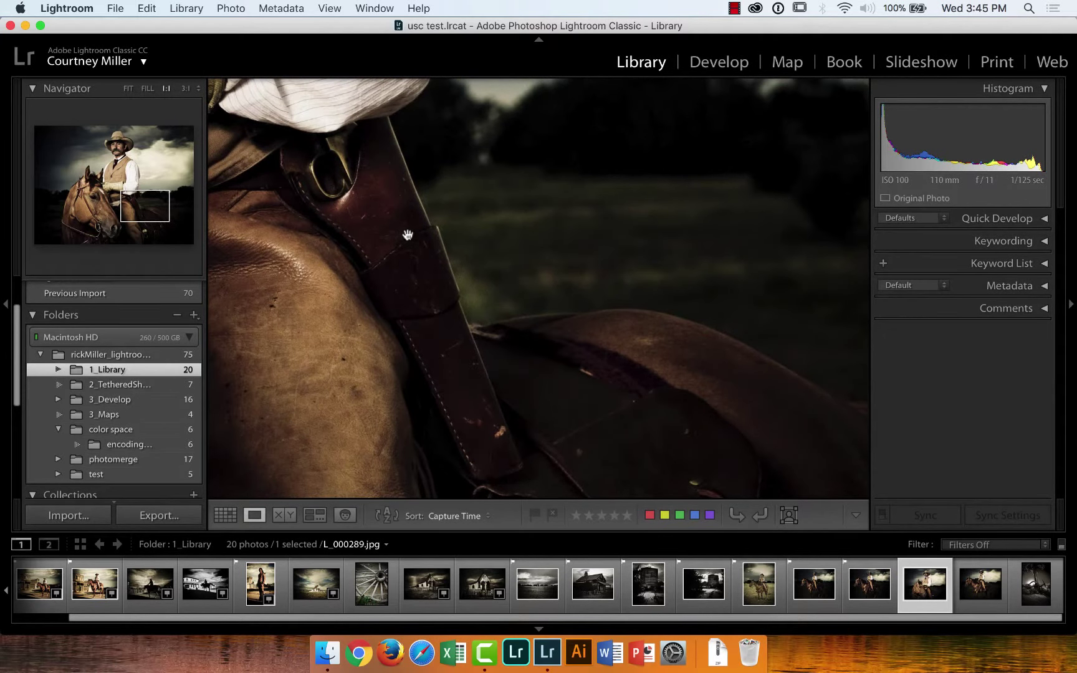
drag(408, 235, 429, 293)
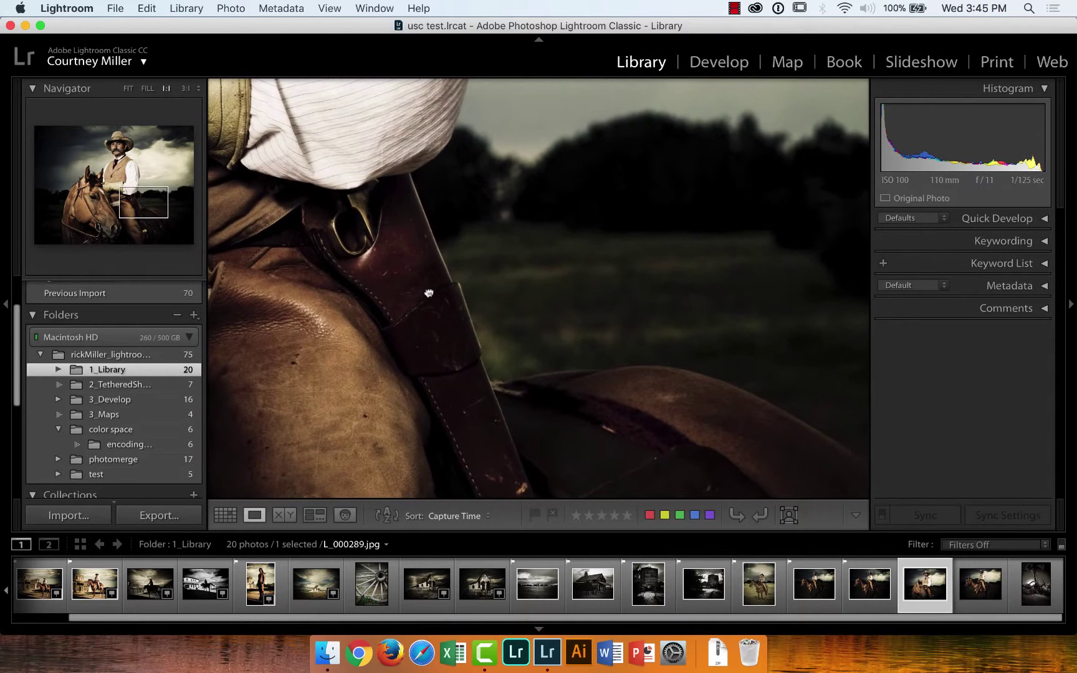
drag(368, 232, 374, 235)
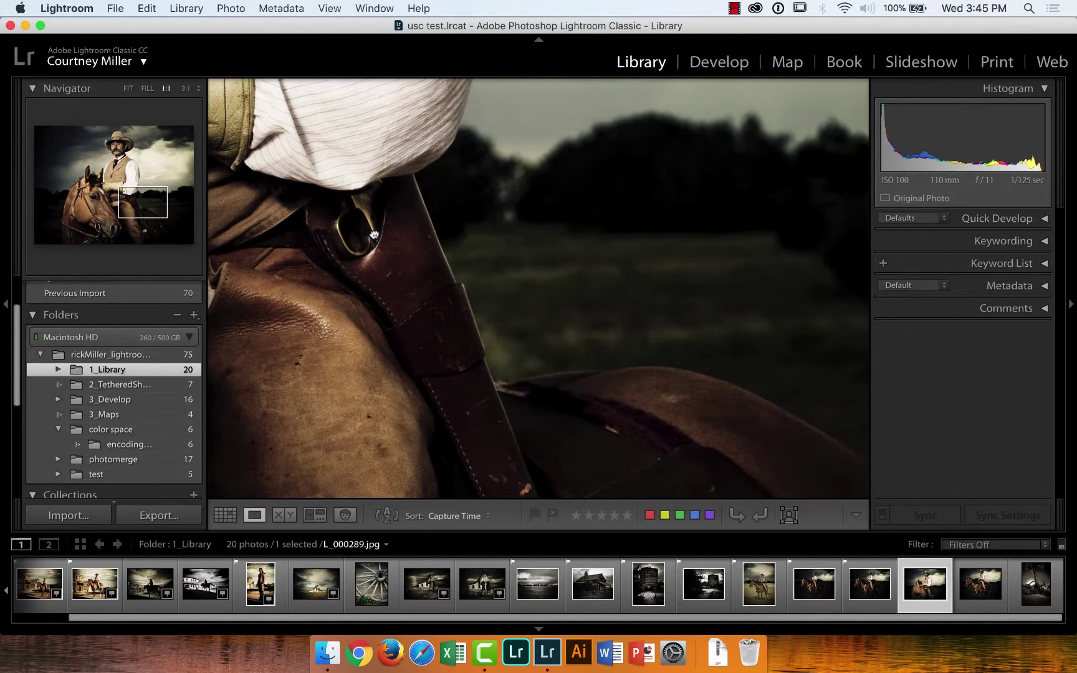
View the portrait at 11:1, then at 1:1 on the gloved hand, then fit the whole photo
click(195, 91)
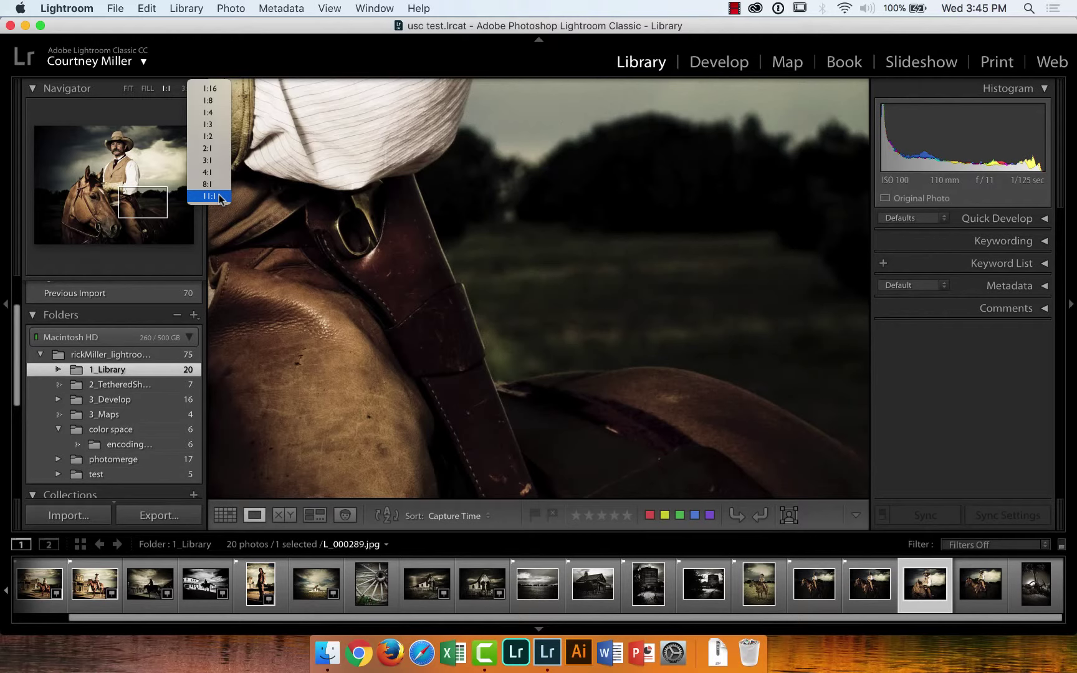
click(222, 197)
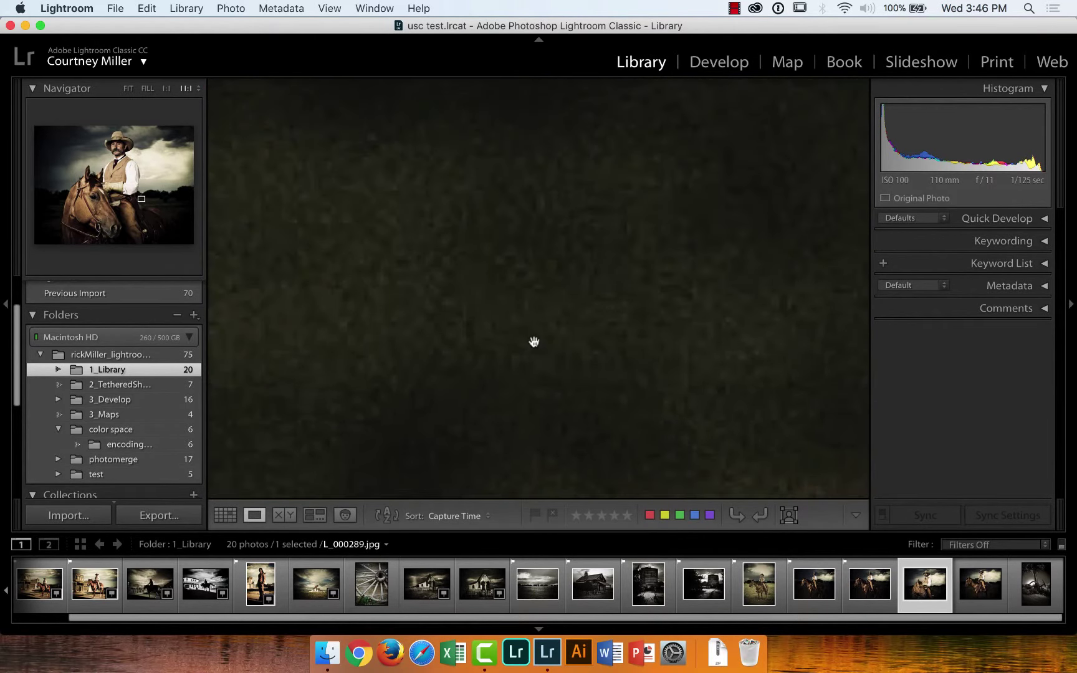
click(203, 92)
click(198, 91)
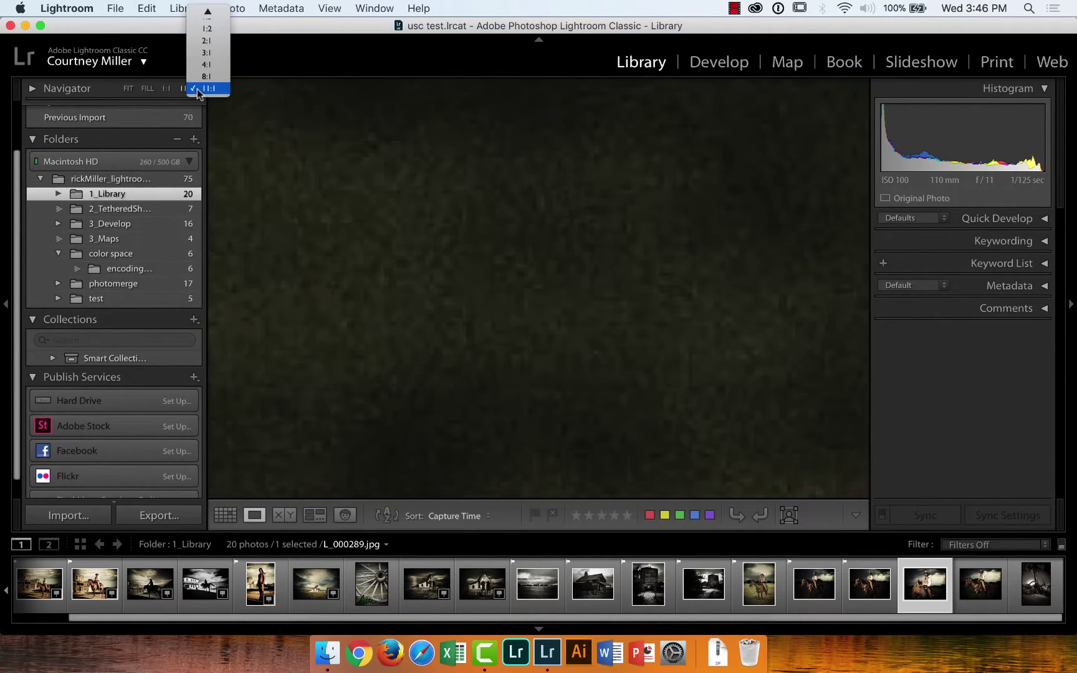
click(138, 92)
click(124, 92)
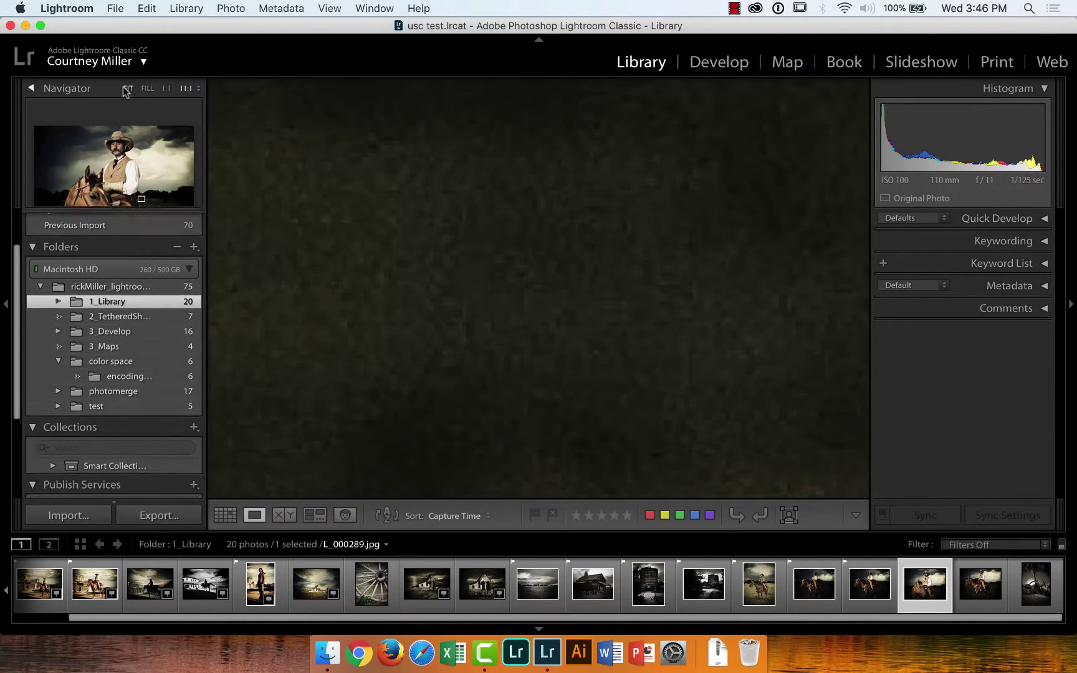
click(166, 88)
mouse_move(382, 159)
mouse_down()
mouse_move(607, 305)
mouse_move(608, 317)
mouse_up()
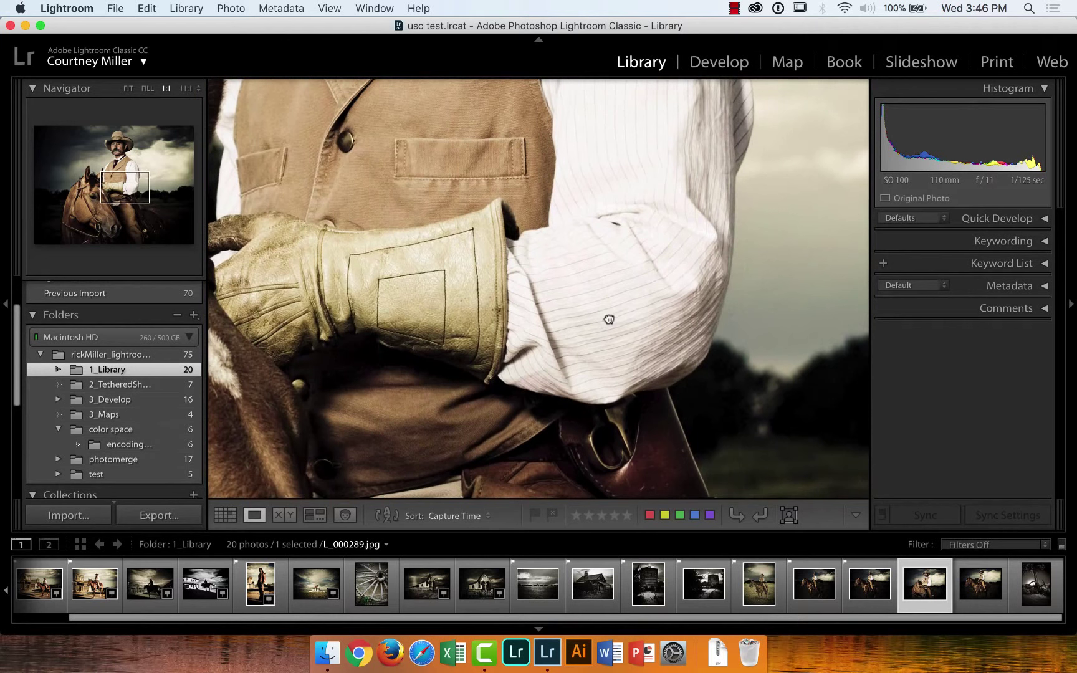
click(128, 89)
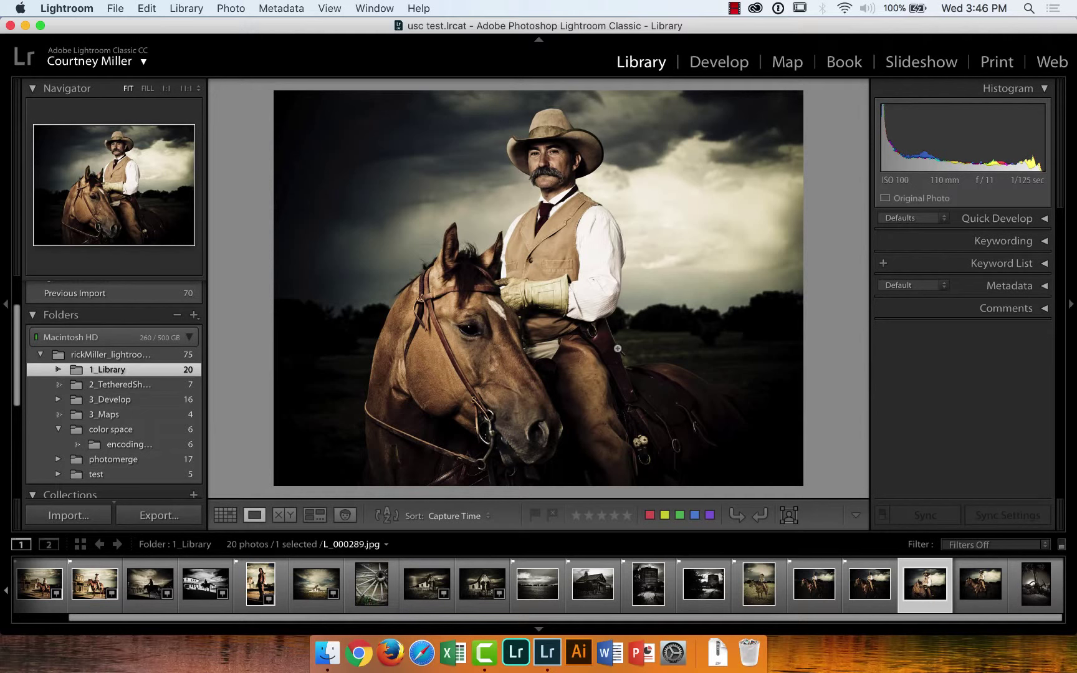
Flag the two cowboy-on-horse photos and the gnarled tree photo _DSC9652 as picks
key(p)
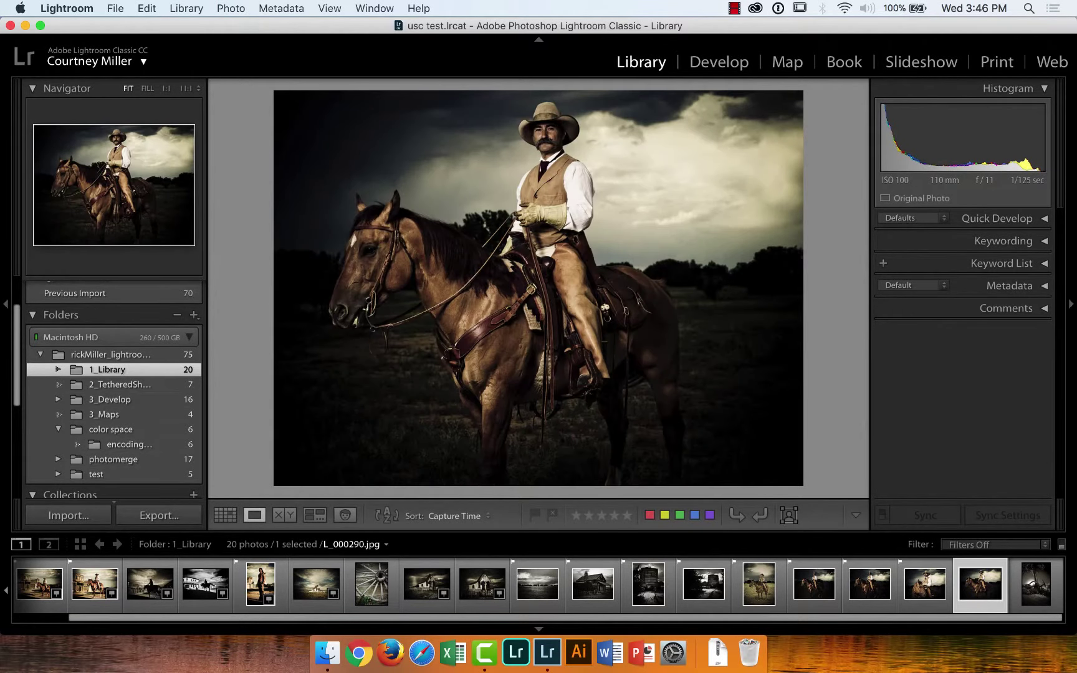
key(p)
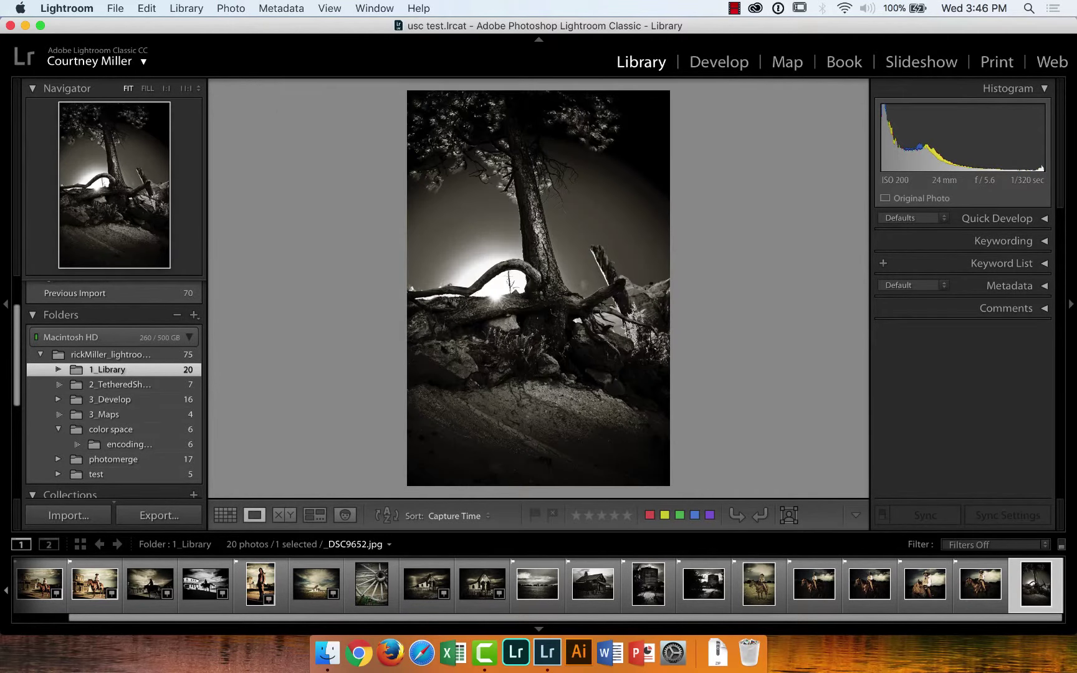
key(p)
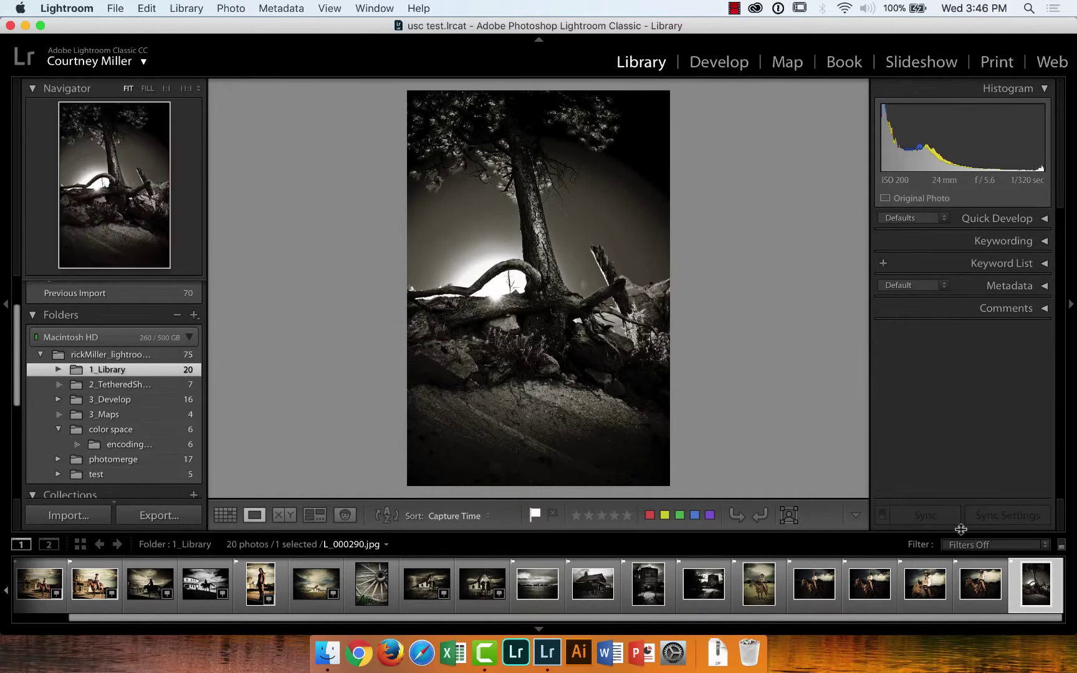
click(1043, 546)
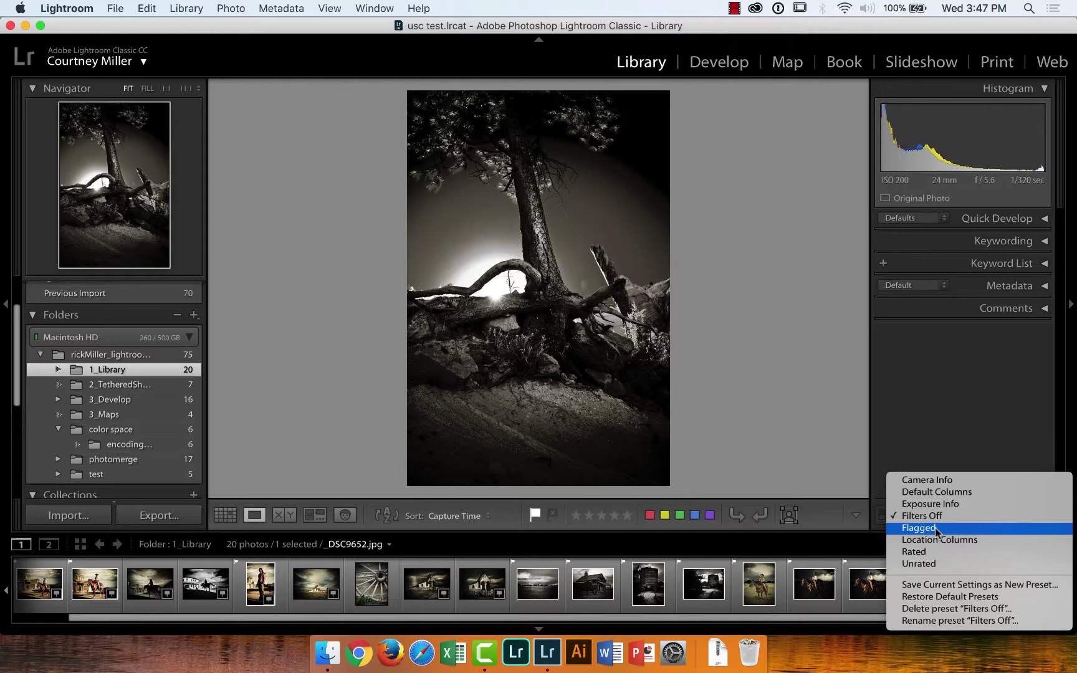
Filter the filmstrip to the 13 flagged picks and open cowboy photo _DSC9279.jpg
click(937, 530)
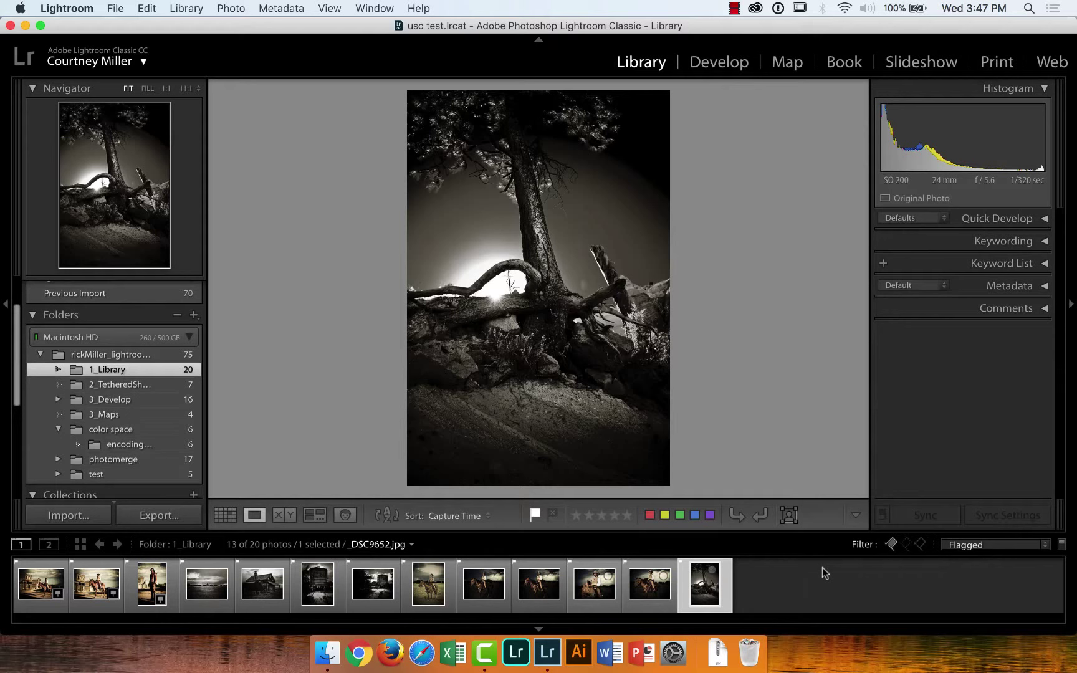
click(96, 584)
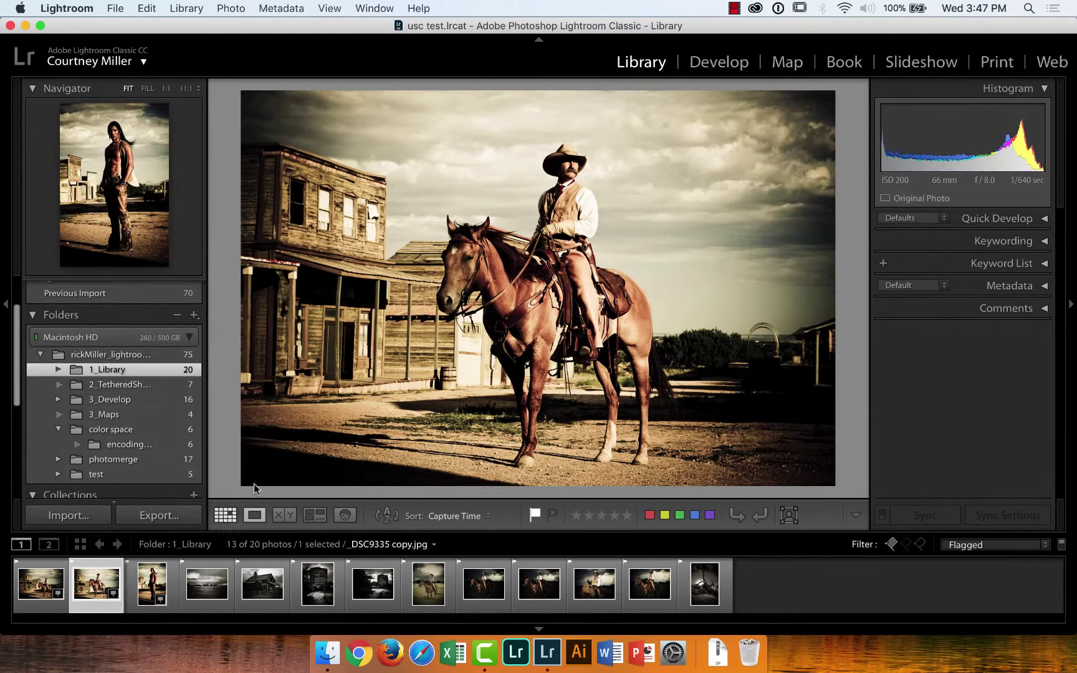
click(710, 69)
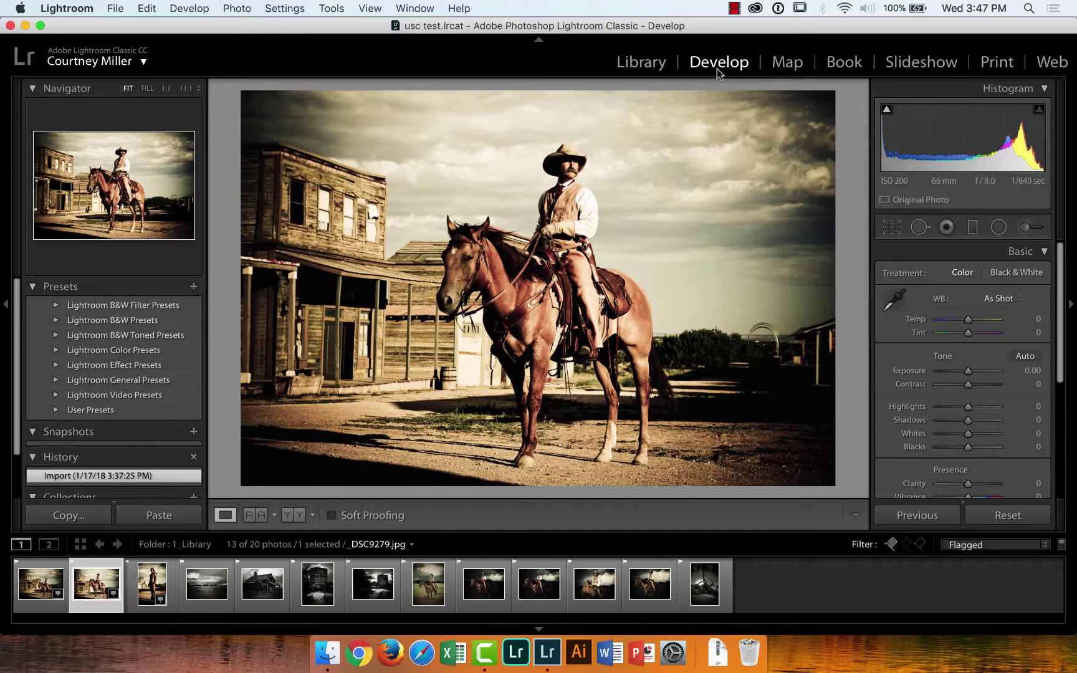
click(632, 68)
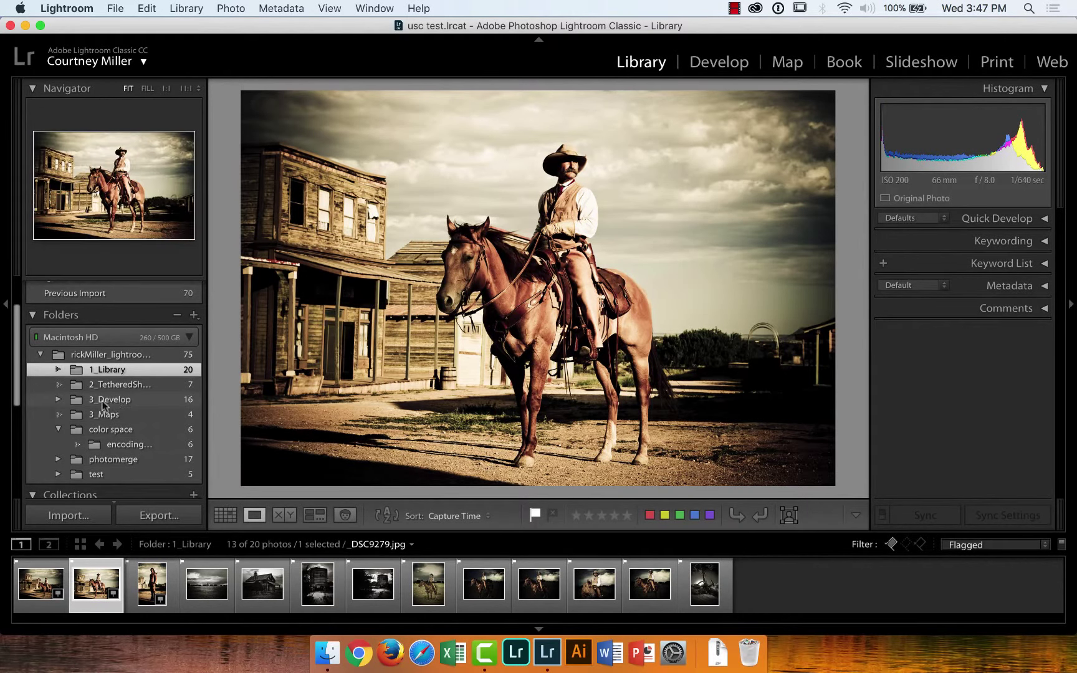
Open L_000278.dng from the 3_Develop > AdjustmentBrush folder in the Develop module
click(58, 400)
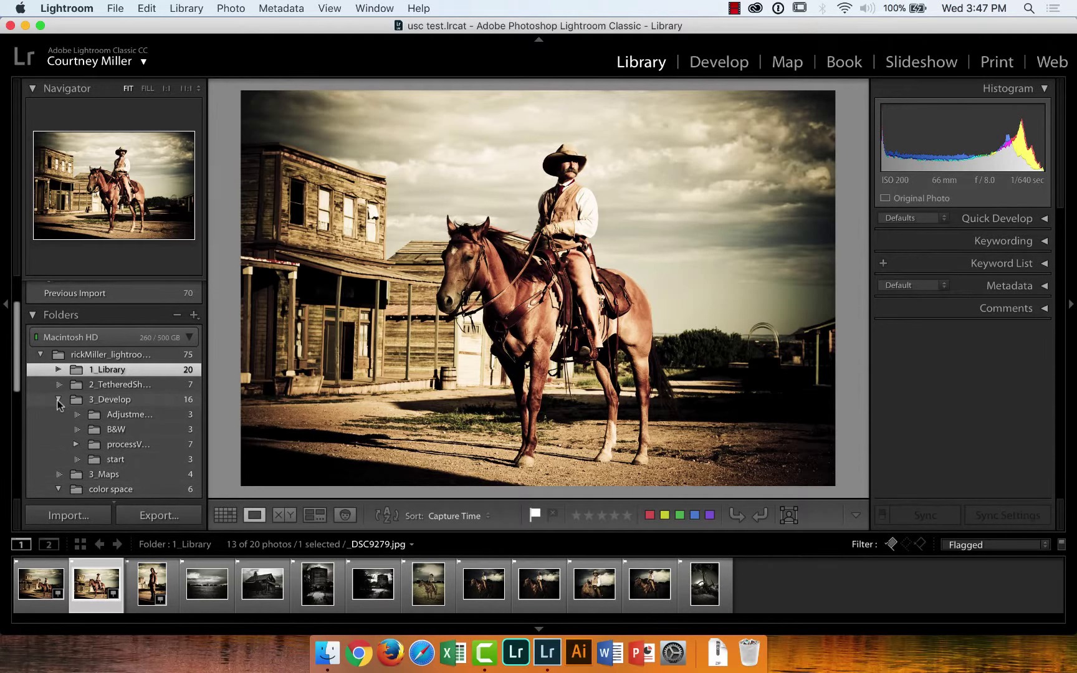
click(127, 416)
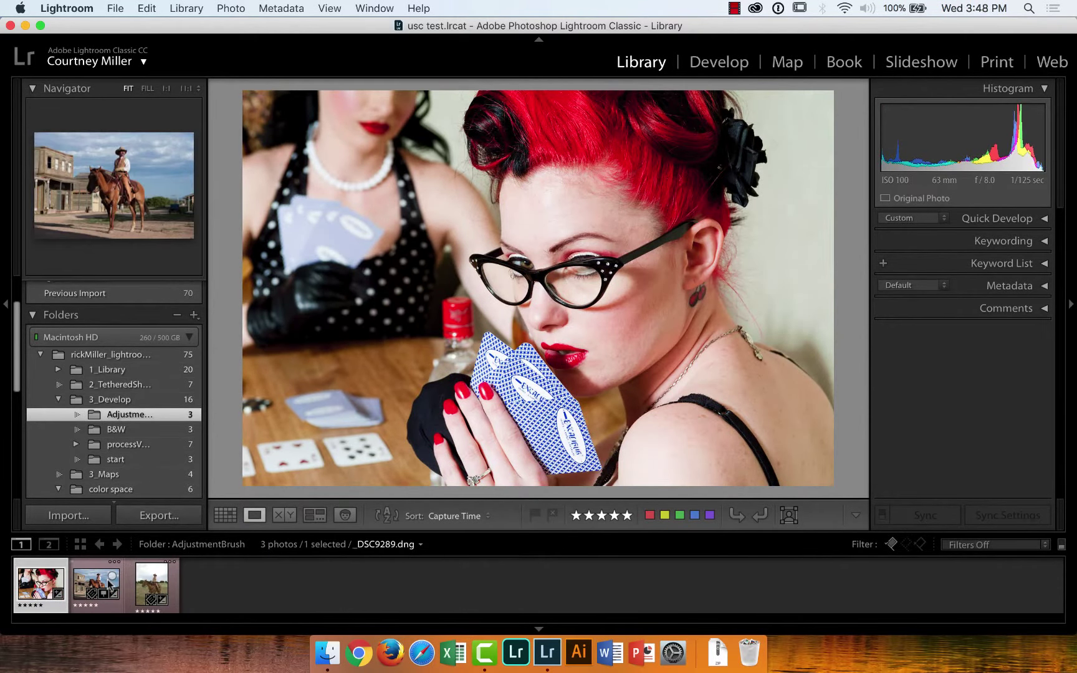
click(103, 582)
click(150, 584)
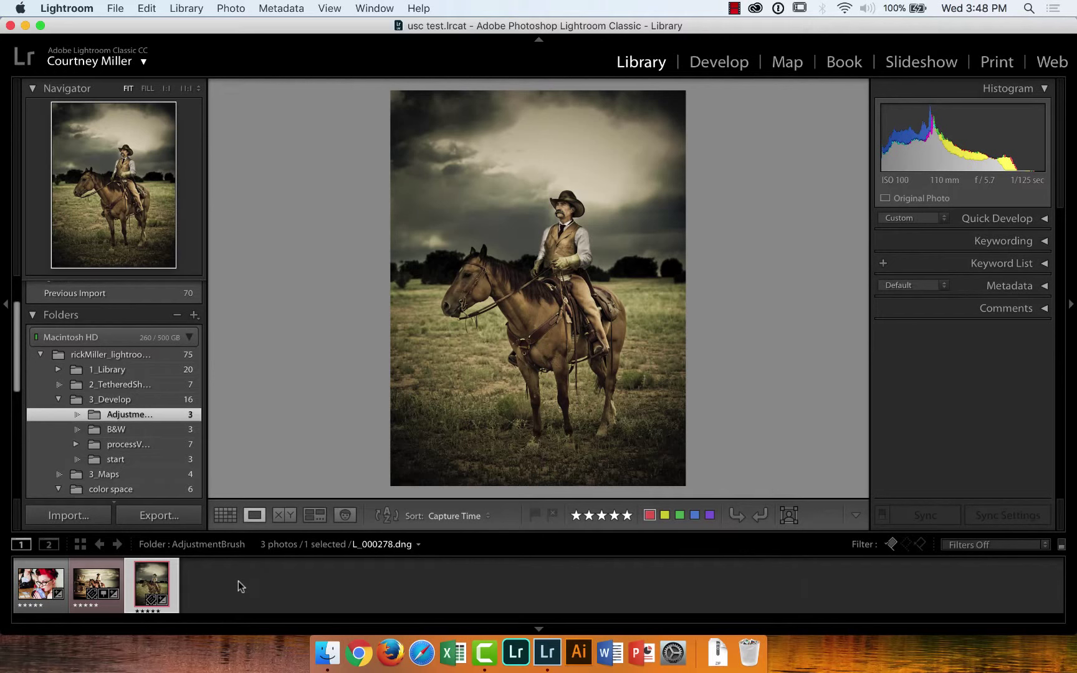
click(707, 65)
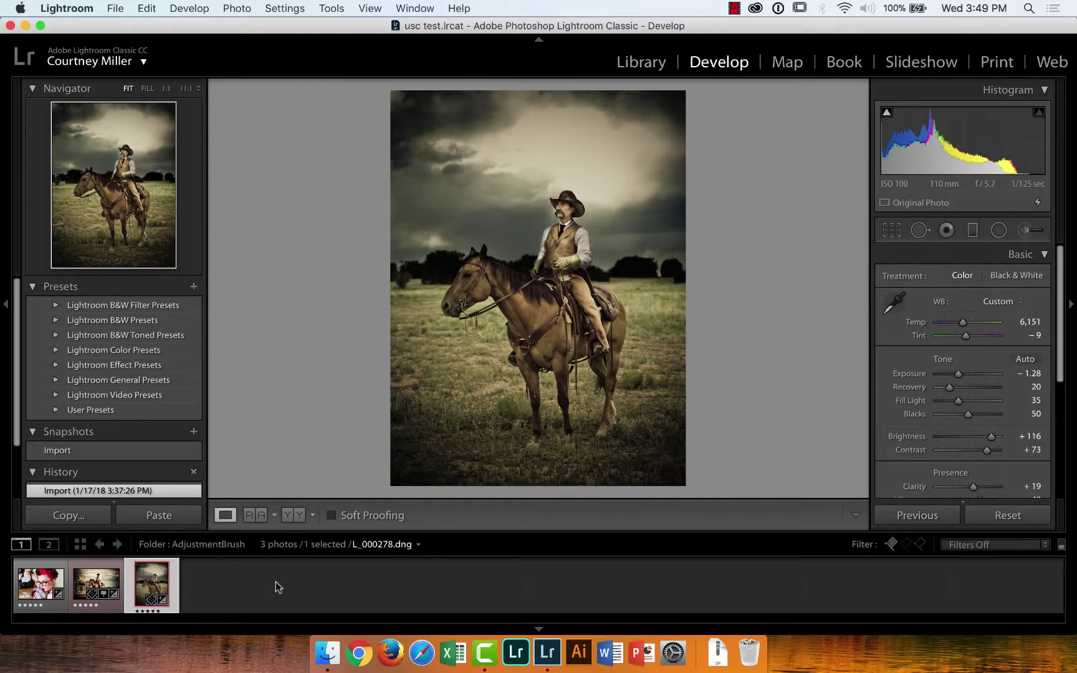
Create virtual copy 'Copy 1' of L_000278.dng from its filmstrip thumbnail
right_click(149, 580)
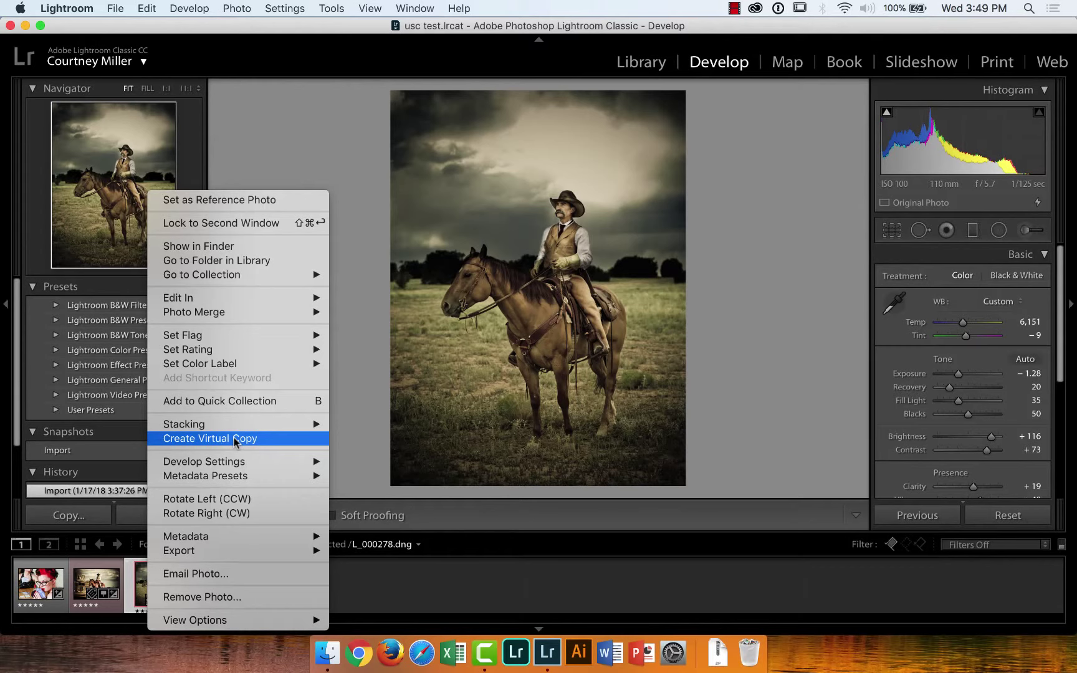
click(234, 438)
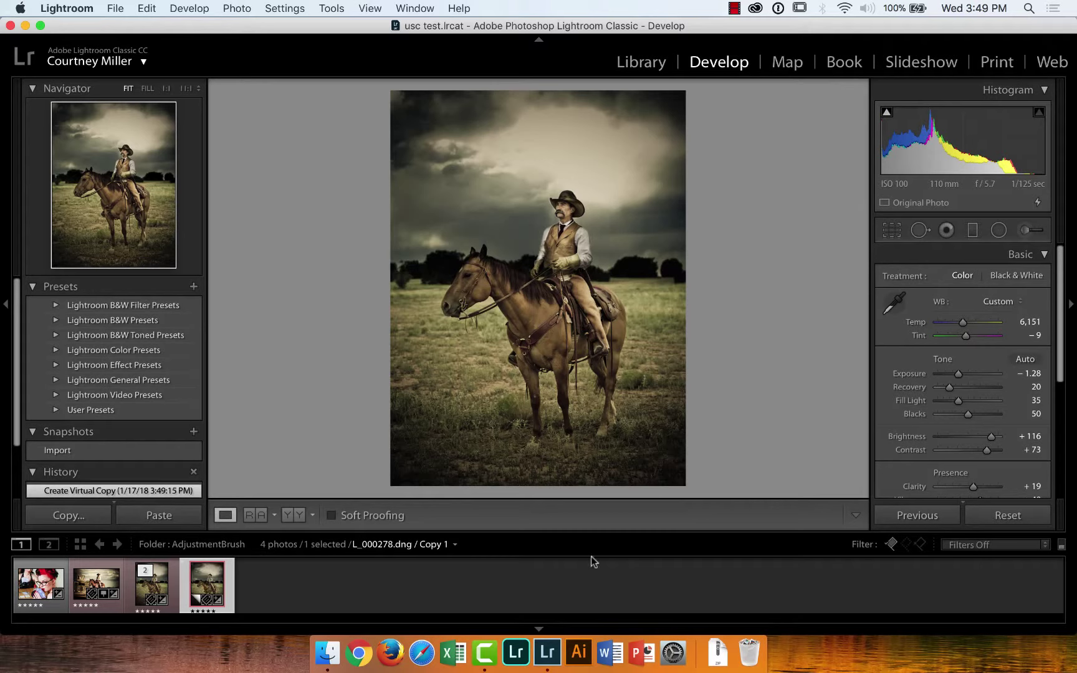
Reset Copy 1's develop settings, compare it with the edited original, then zoom to 1:1
click(1009, 517)
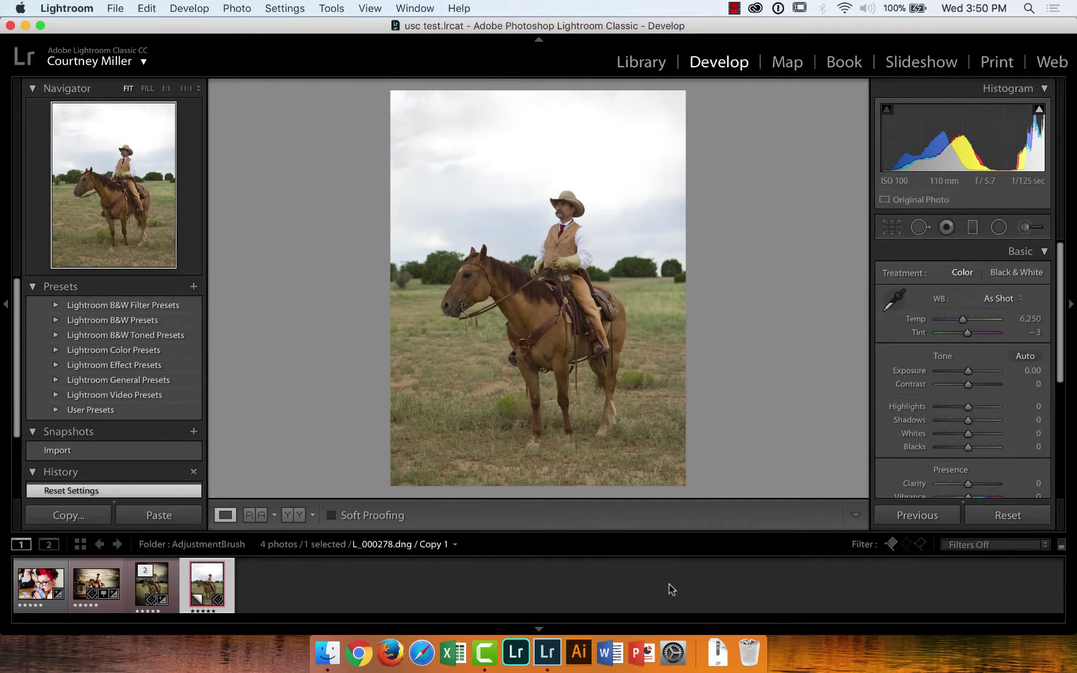
click(154, 586)
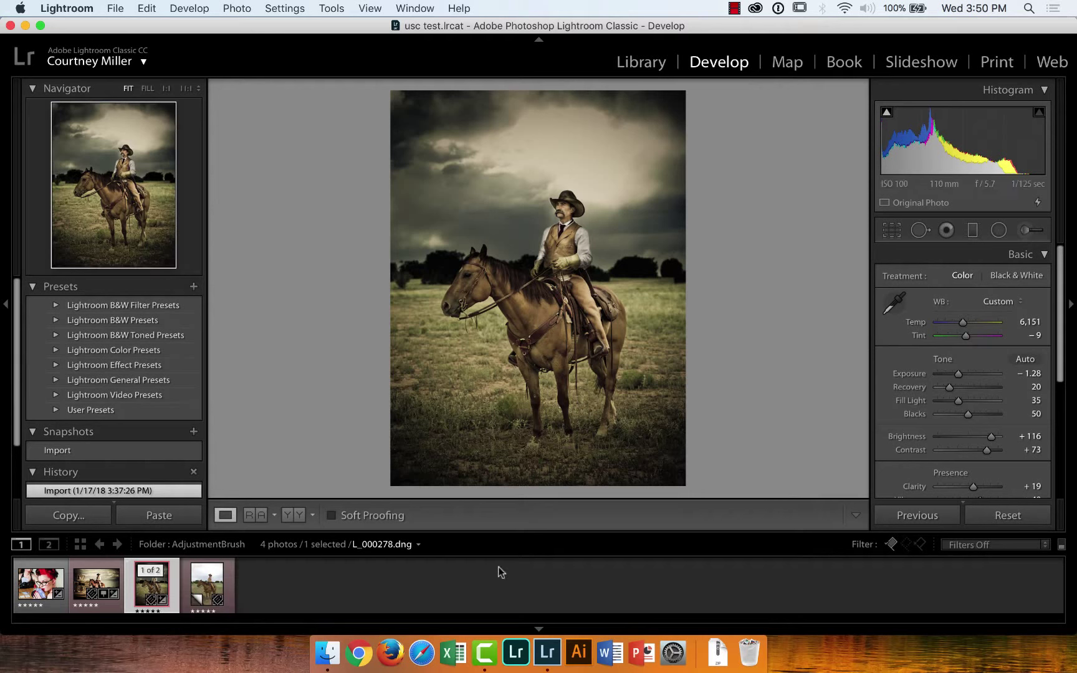
click(205, 582)
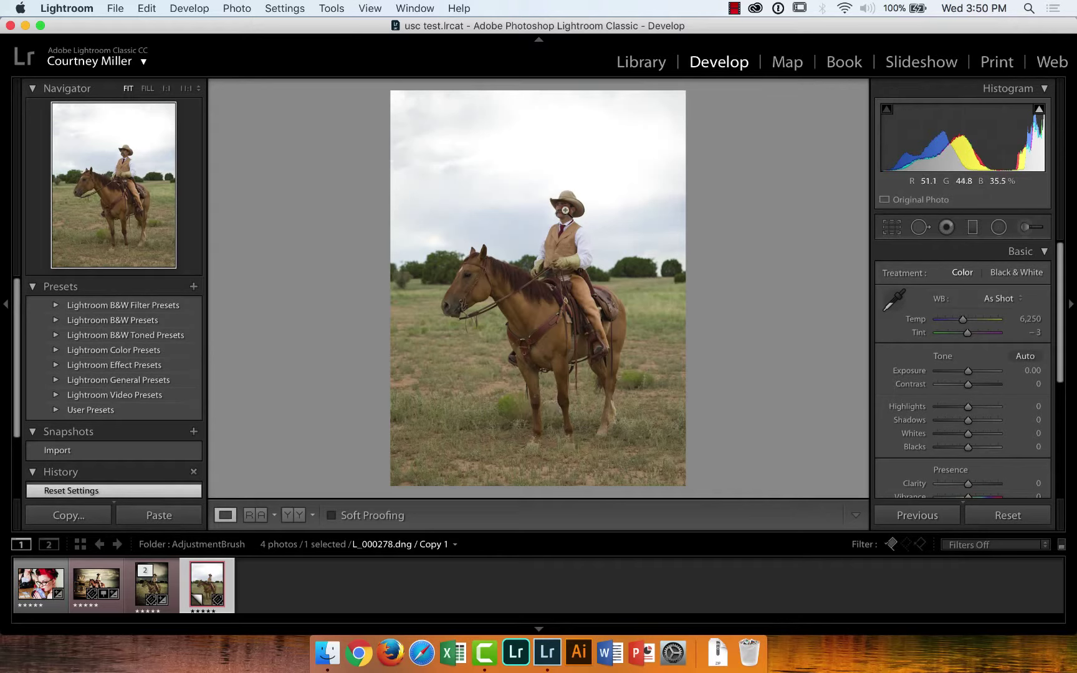
click(568, 210)
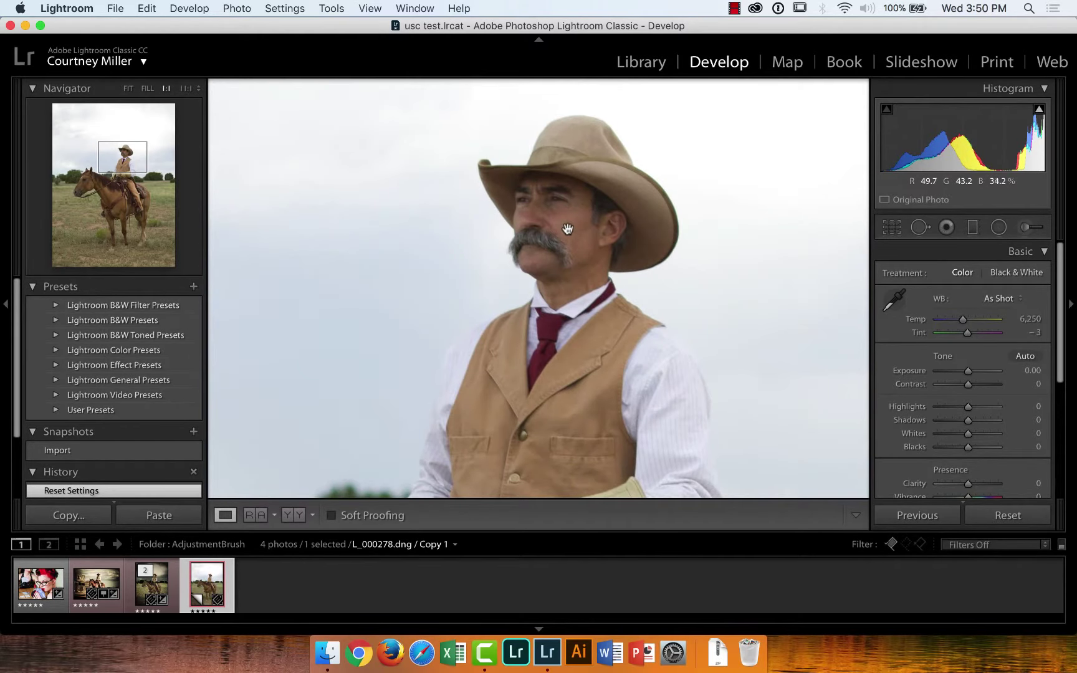
Zoom the reset cowboy copy from 1:1 back to the full Fit view
click(632, 203)
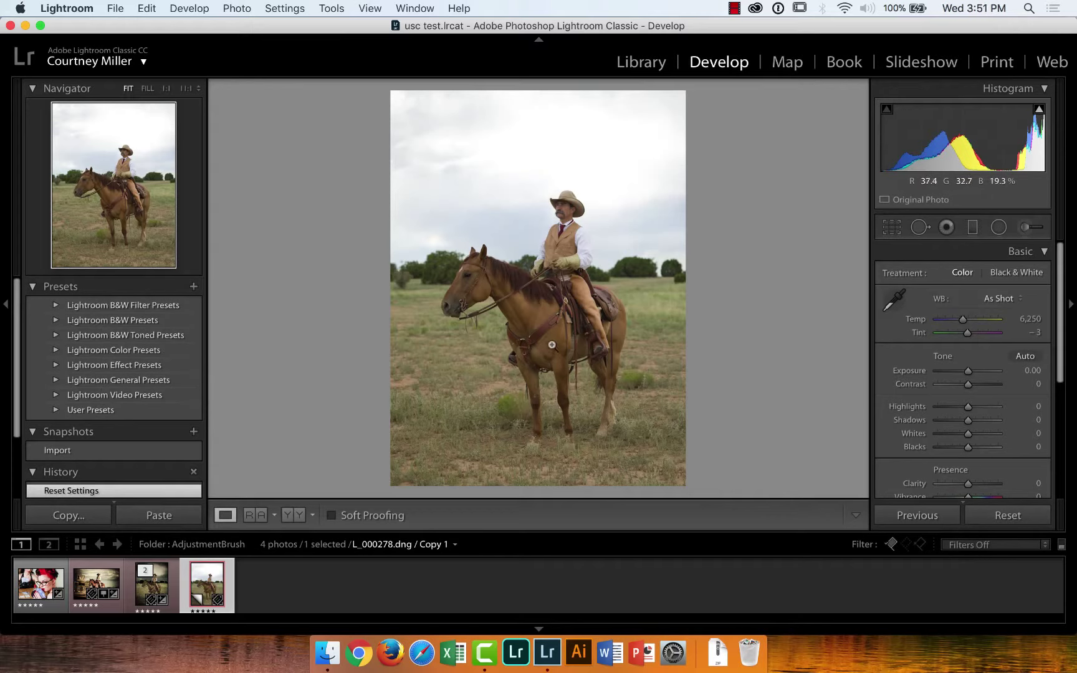
Expand the field photo's stack to reveal its virtual copy, then select _DSC9289.dng
click(164, 579)
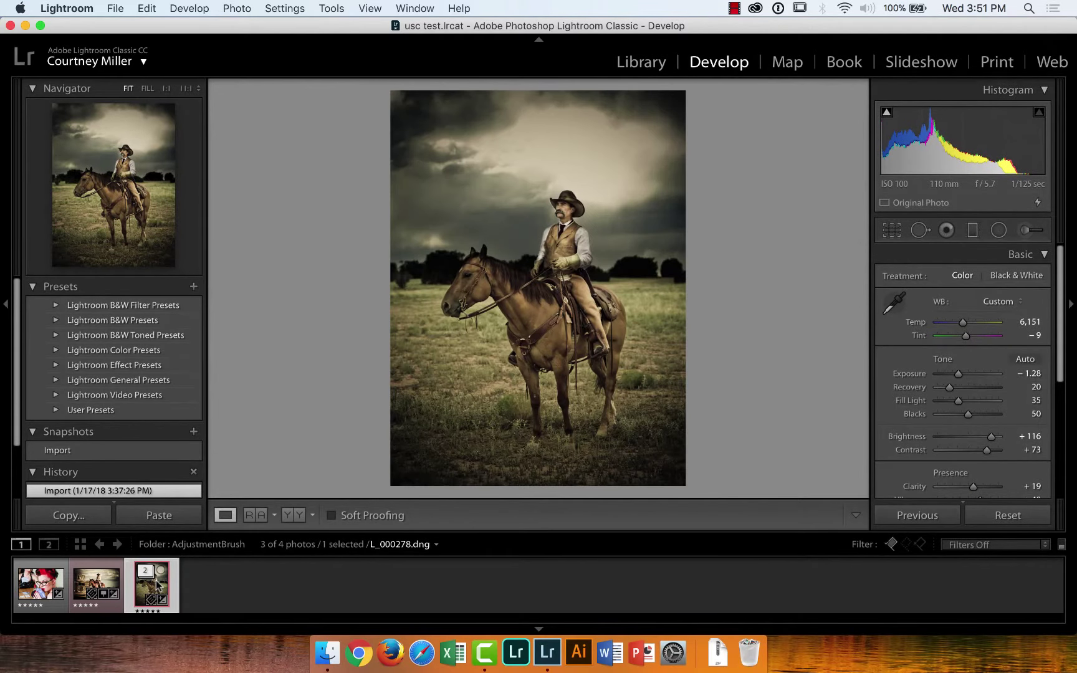
click(145, 570)
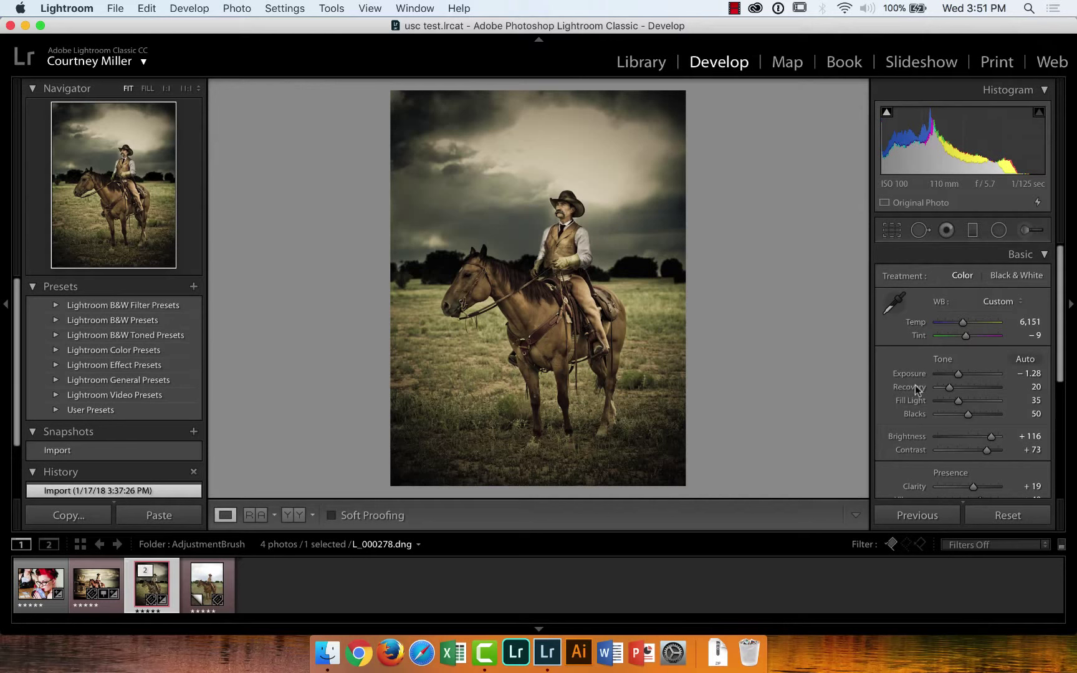
drag(1060, 346, 1060, 410)
key(Left)
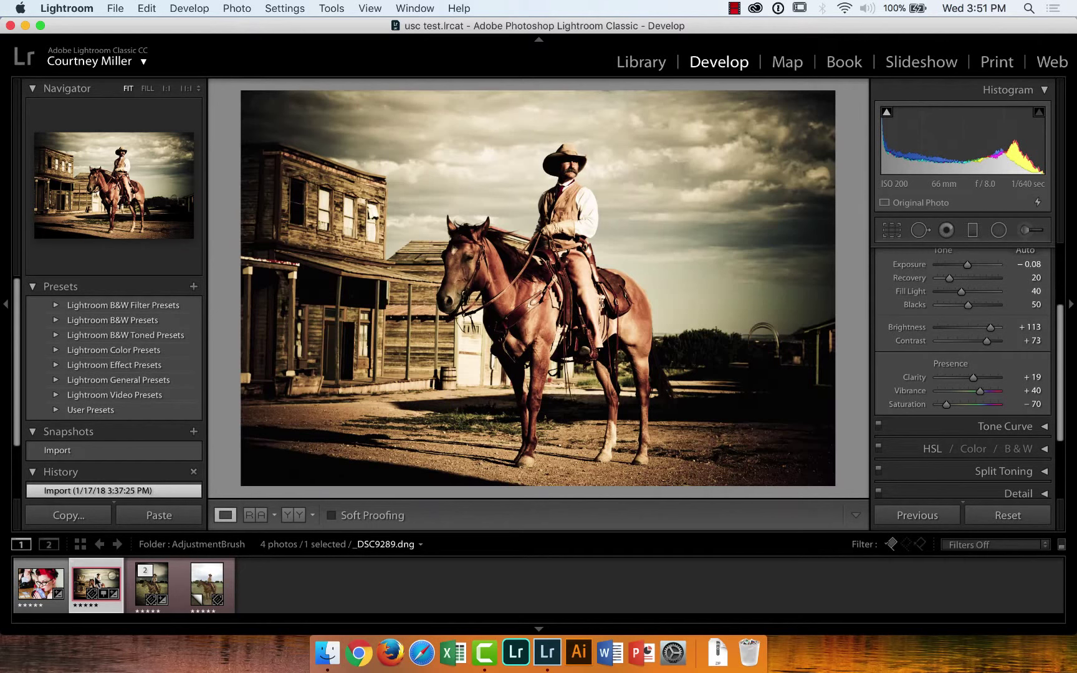
Create a virtual copy of _DSC9289.dng and reset that copy to default settings
right_click(95, 581)
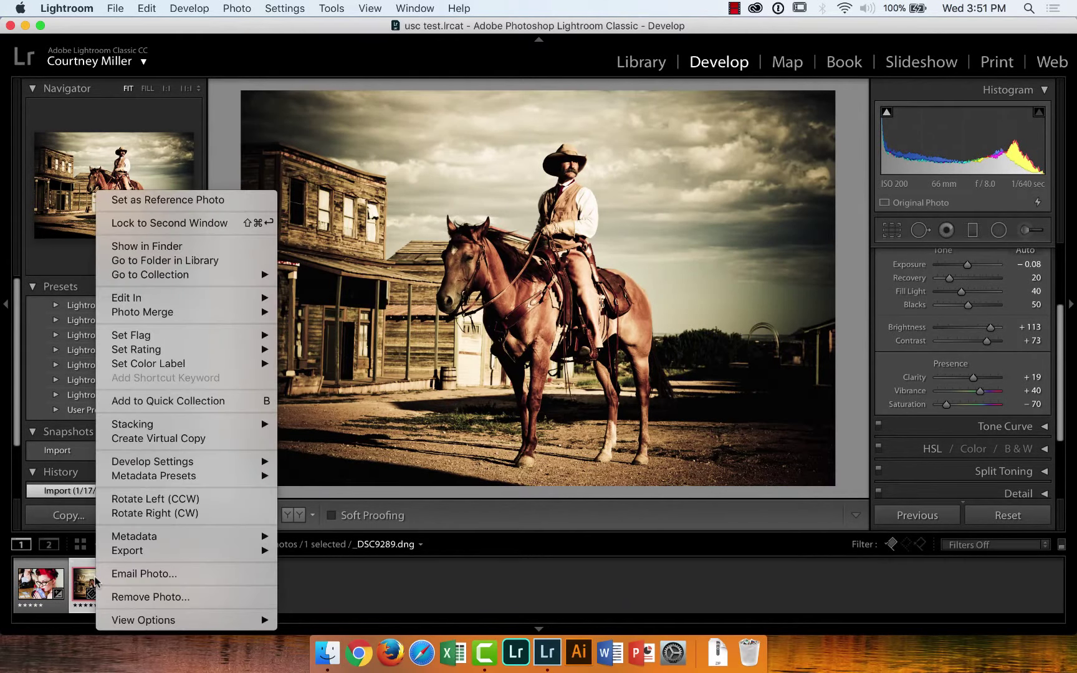
click(149, 439)
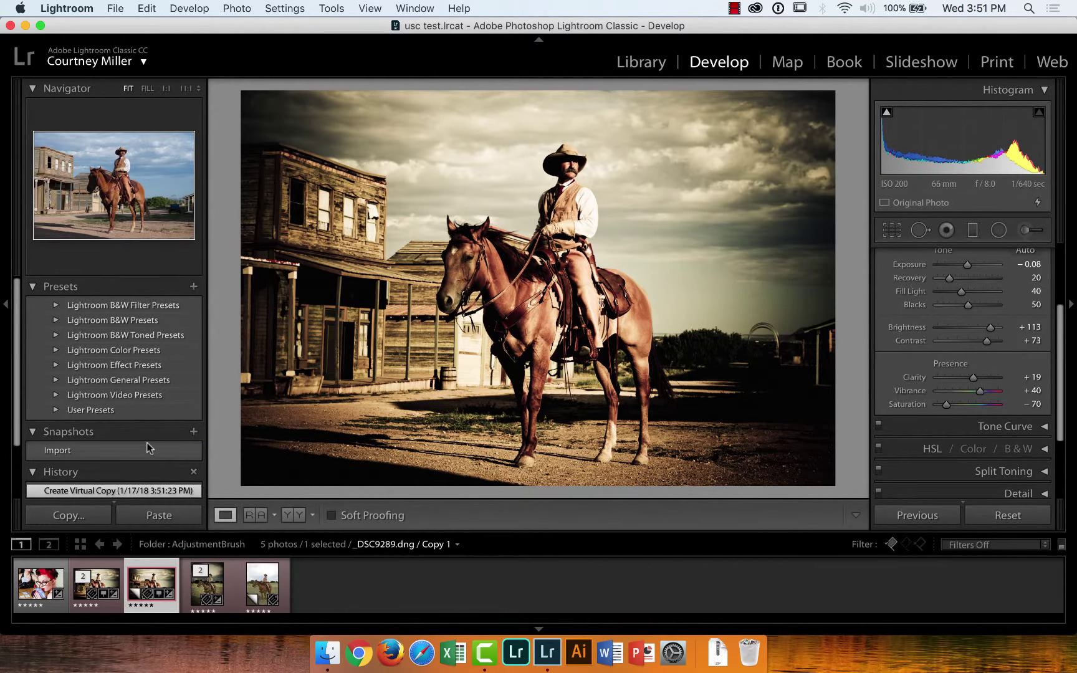
click(998, 517)
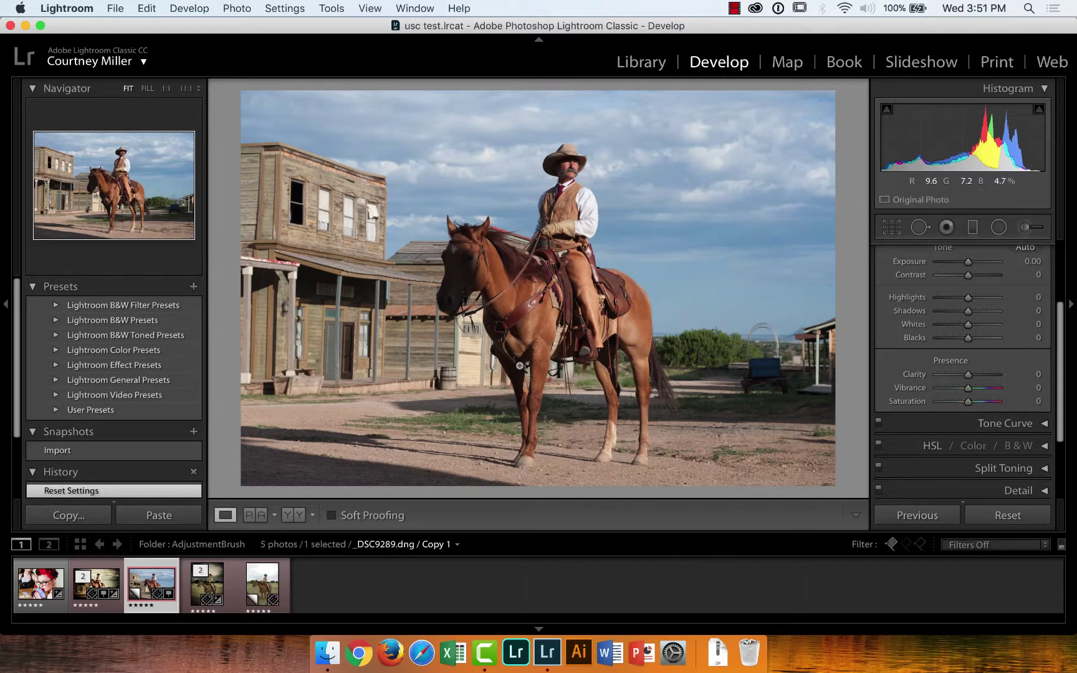
In Library, open the AdjustmentBrush folder and select the original L_000278.dng
click(641, 62)
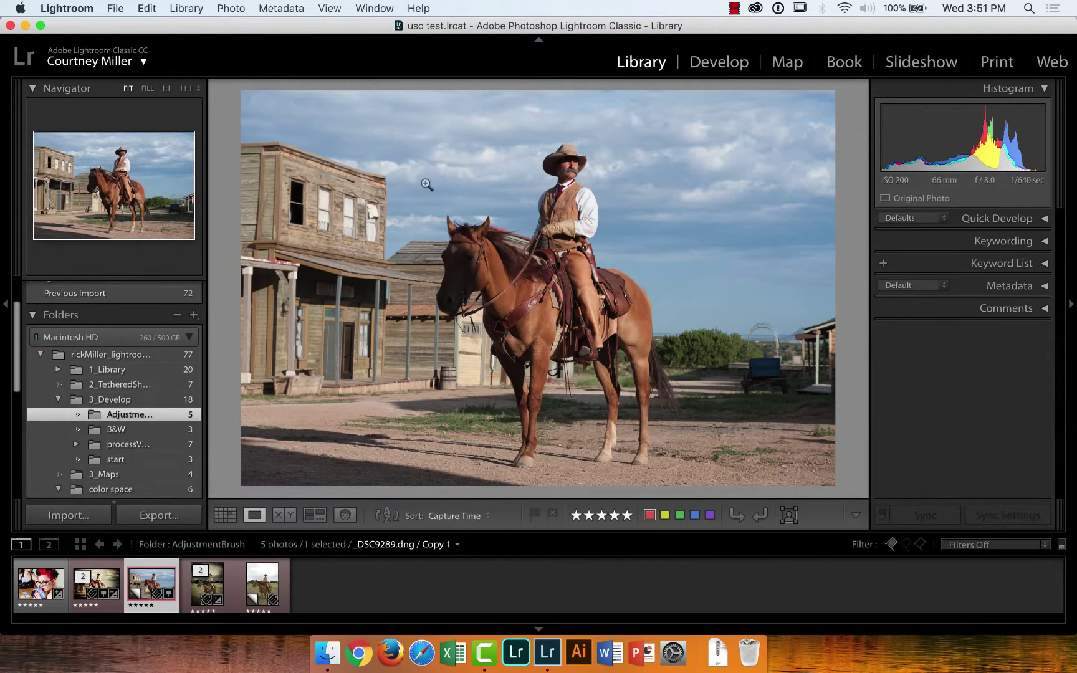
click(119, 429)
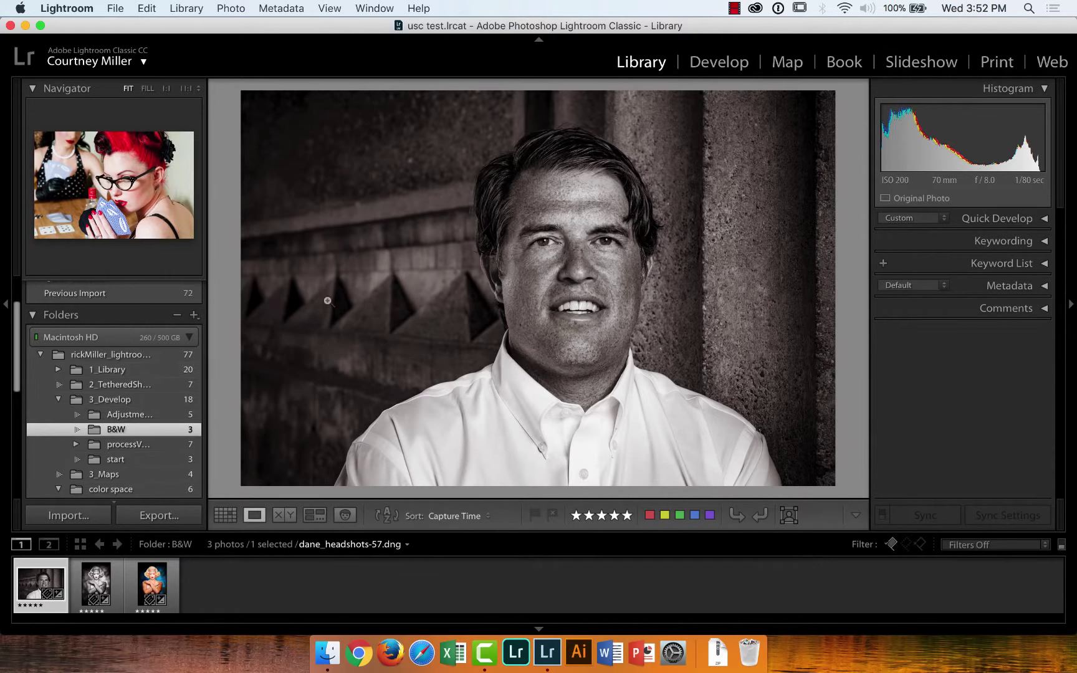
click(127, 415)
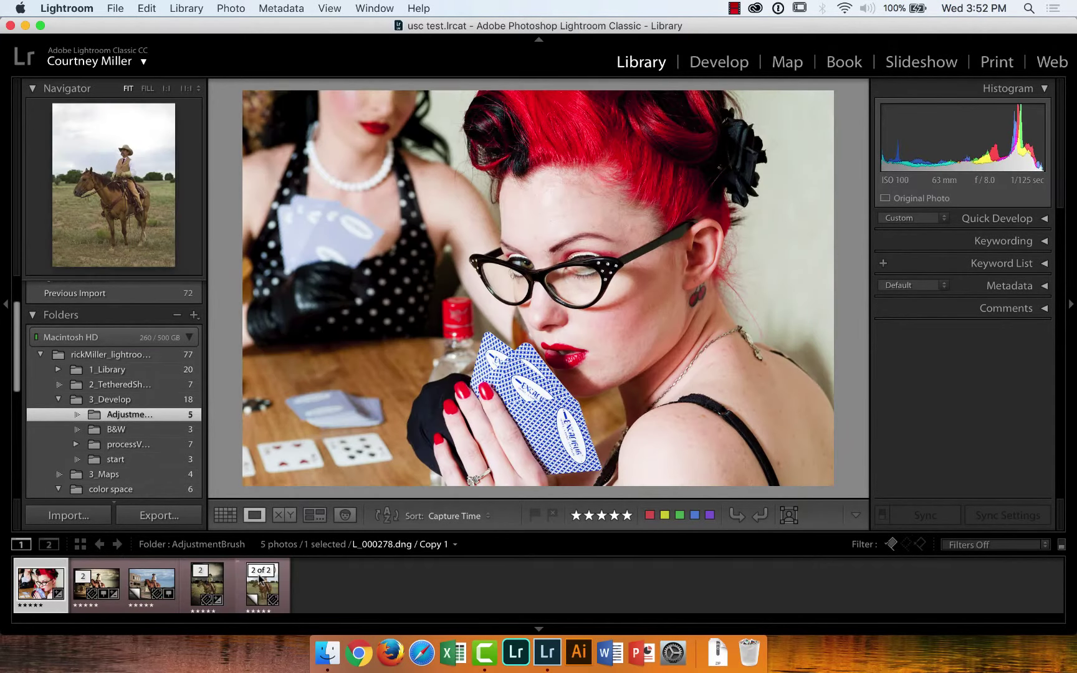
click(212, 584)
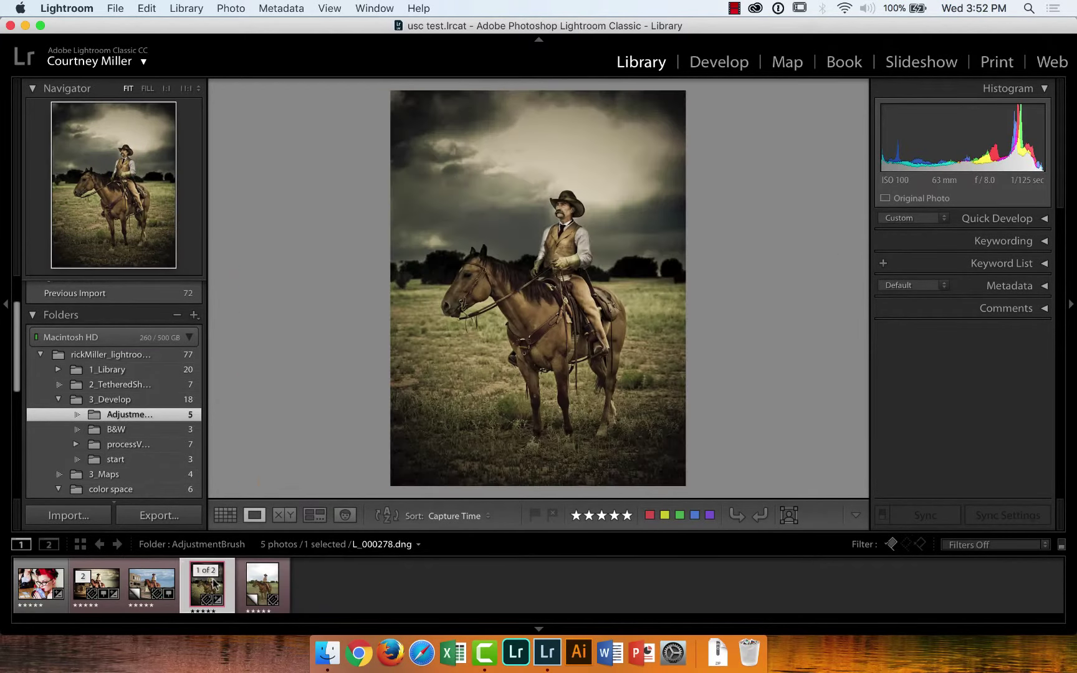
Open L_000278.dng in Develop and confirm Camera Calibration's process stays Version 1 (2003)
click(728, 62)
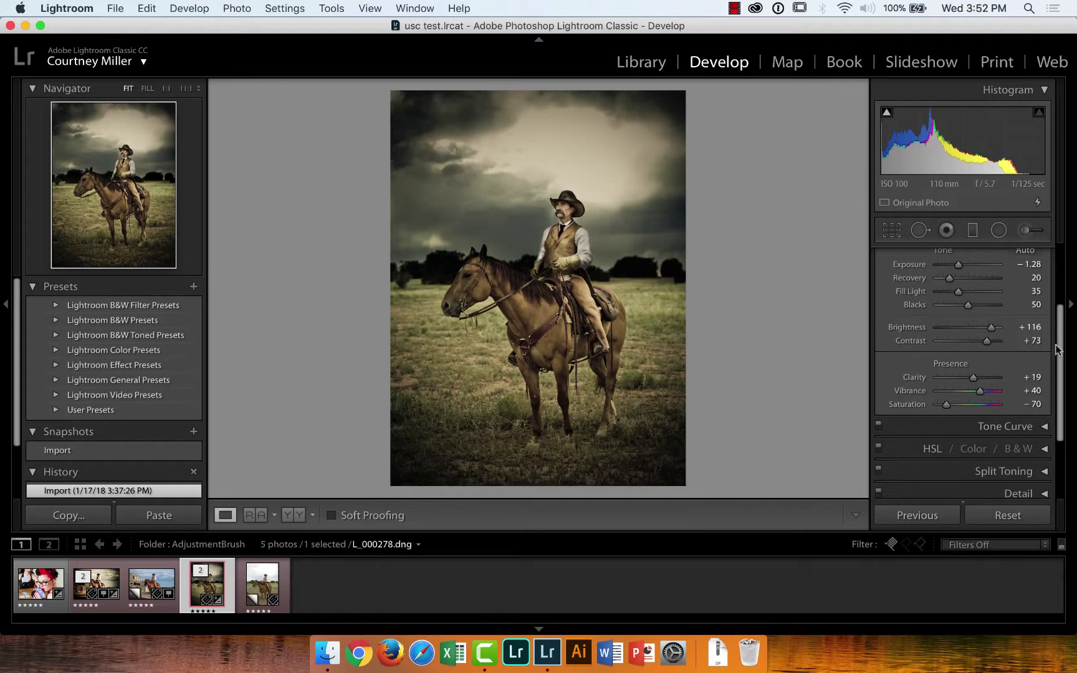
drag(1060, 353, 1065, 430)
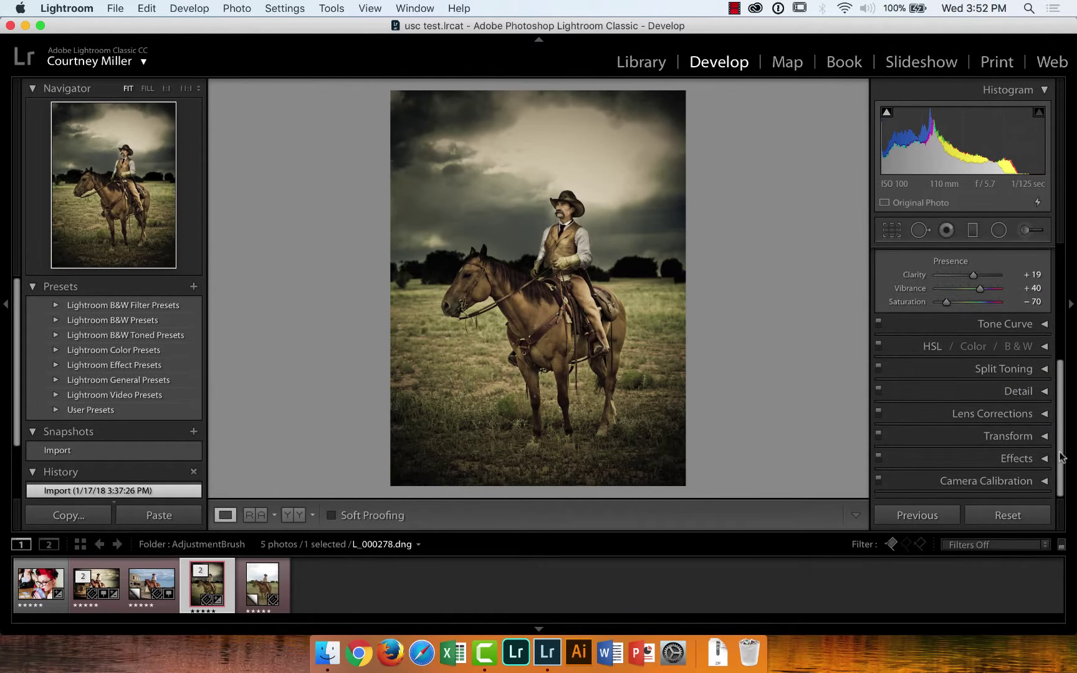
click(1046, 481)
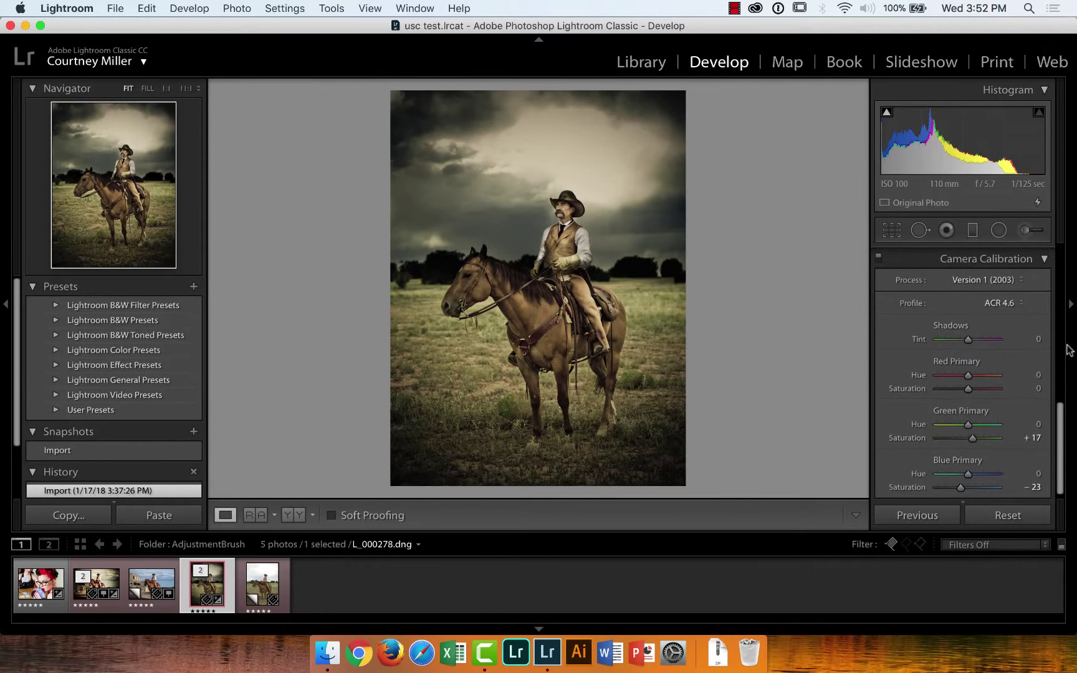
click(1020, 283)
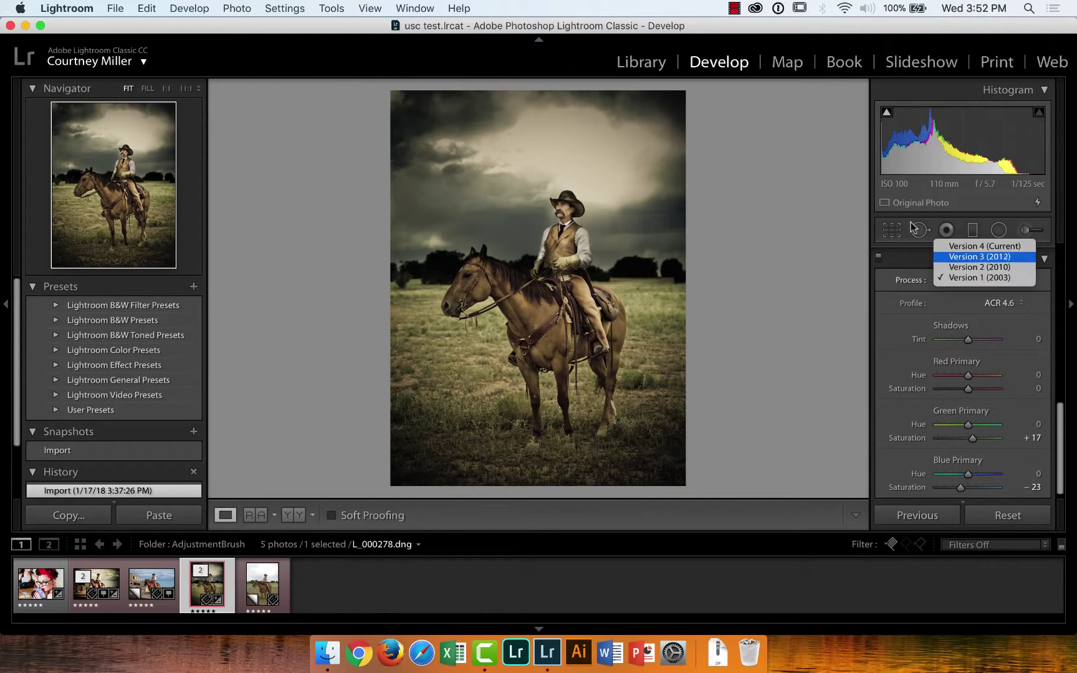
click(798, 34)
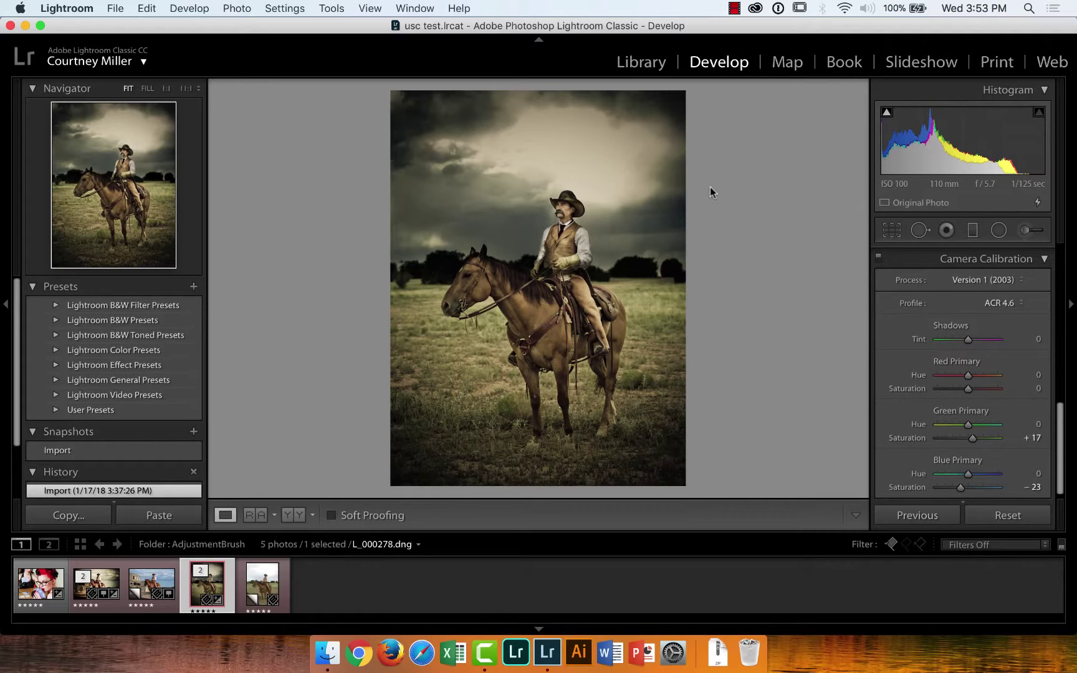
Browse the B&W folder and open the black-and-white wedding-dress copy in Develop
click(648, 64)
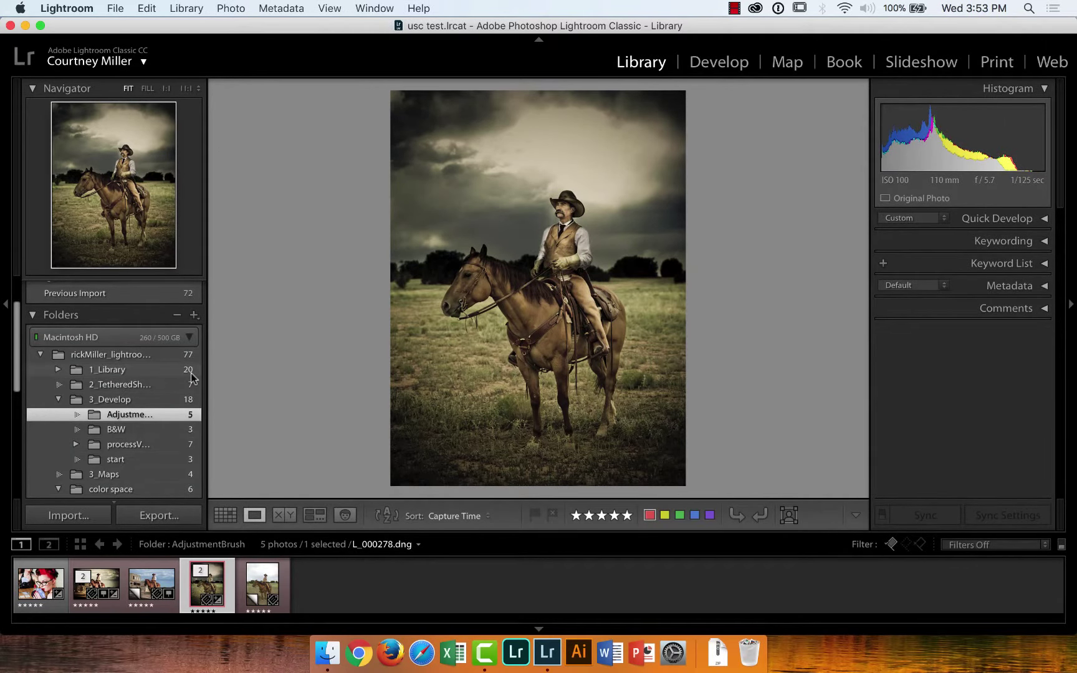
click(117, 427)
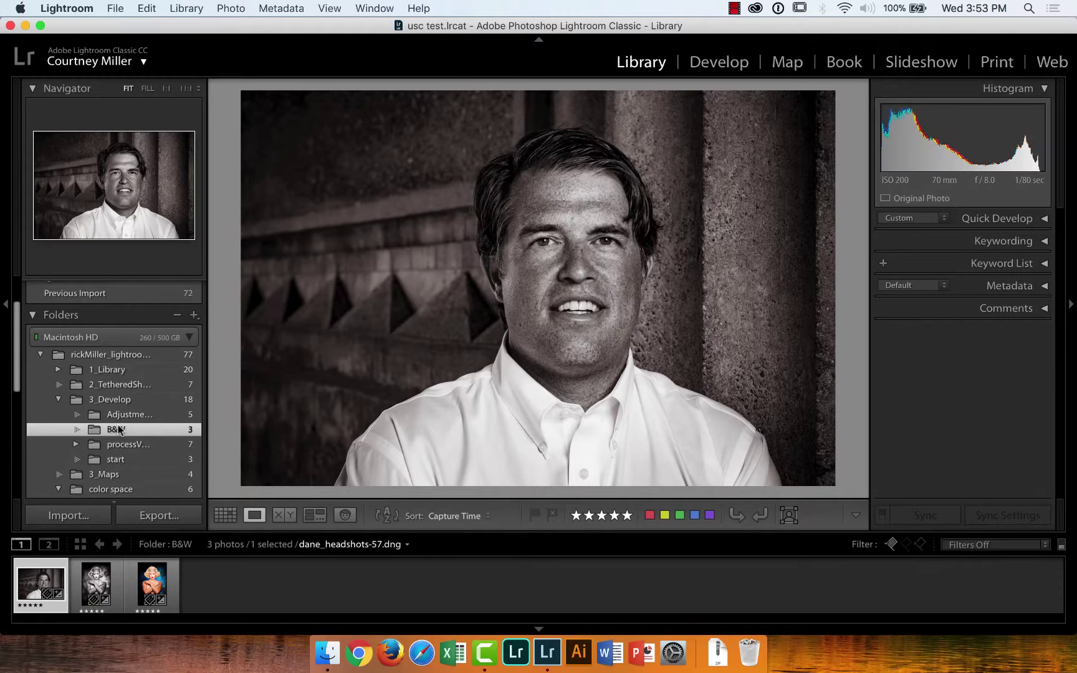
click(151, 584)
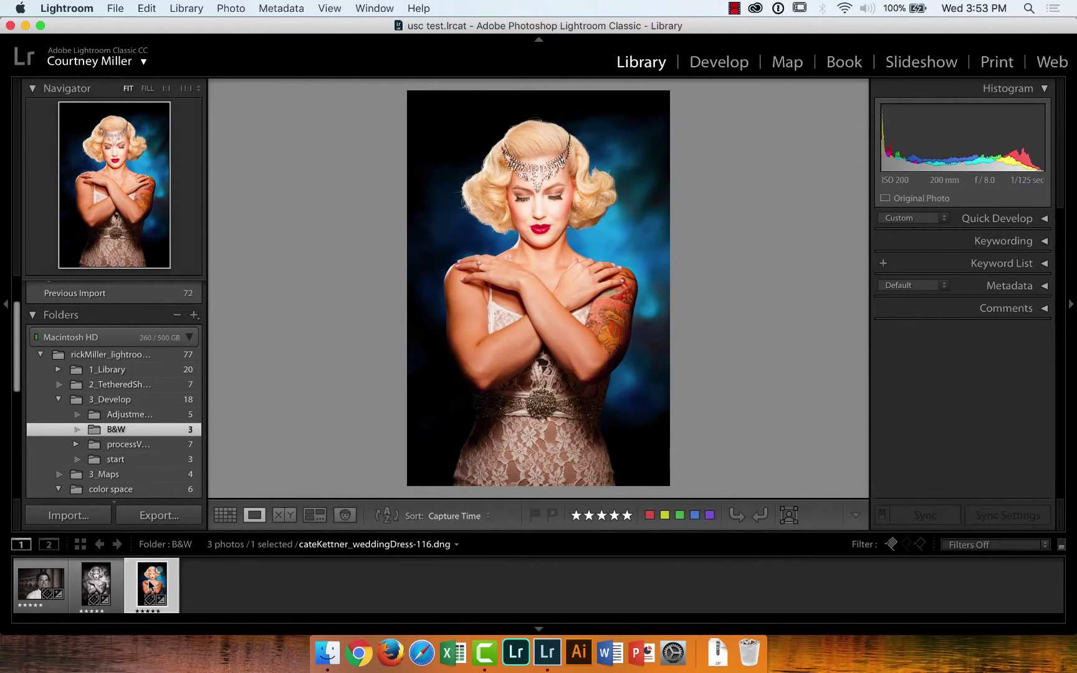
click(96, 586)
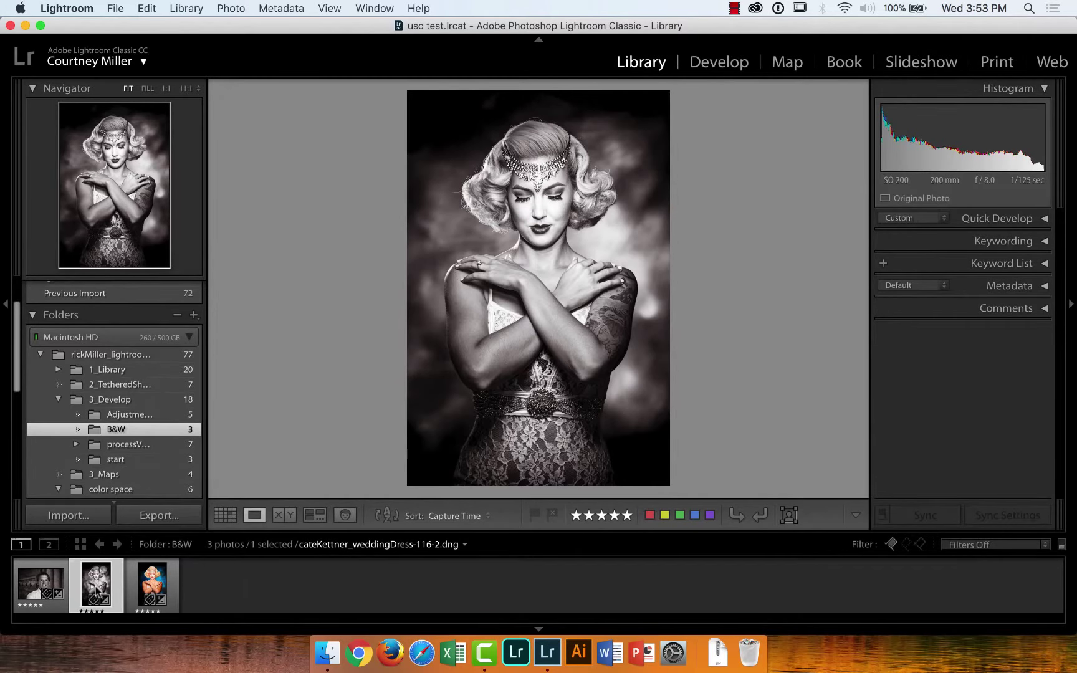
click(40, 582)
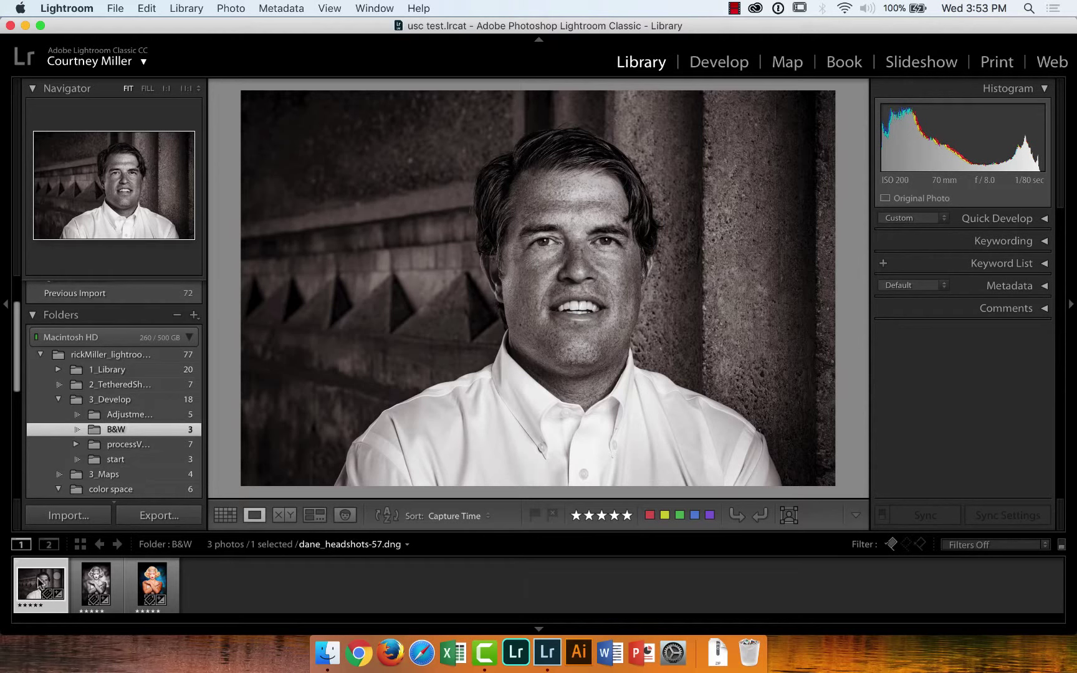
click(97, 586)
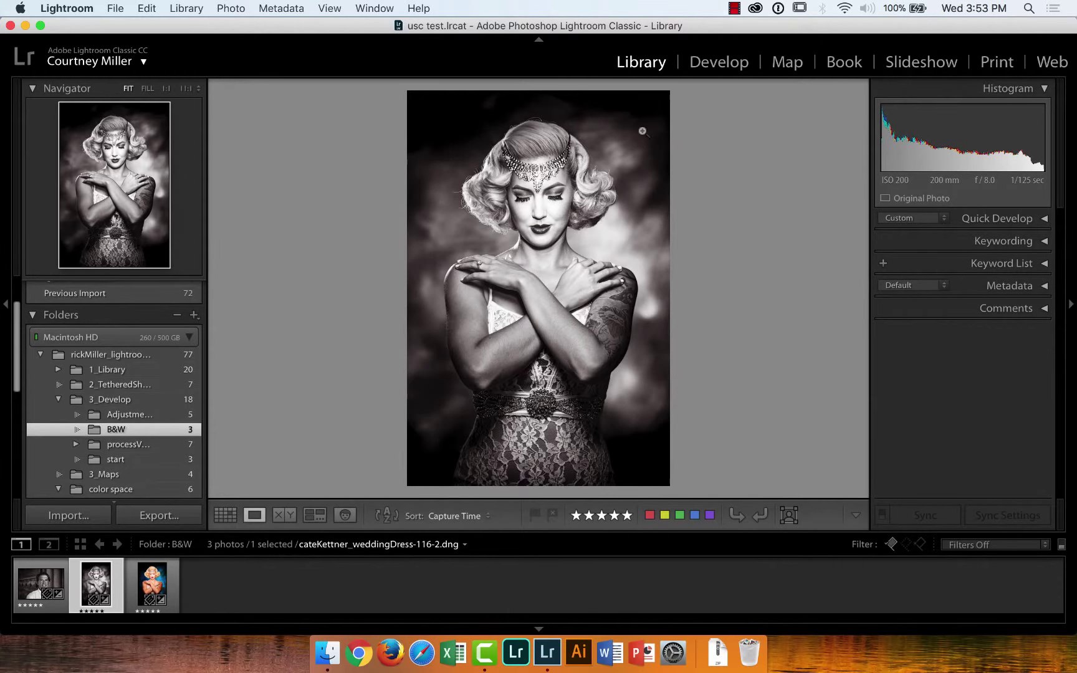
click(708, 66)
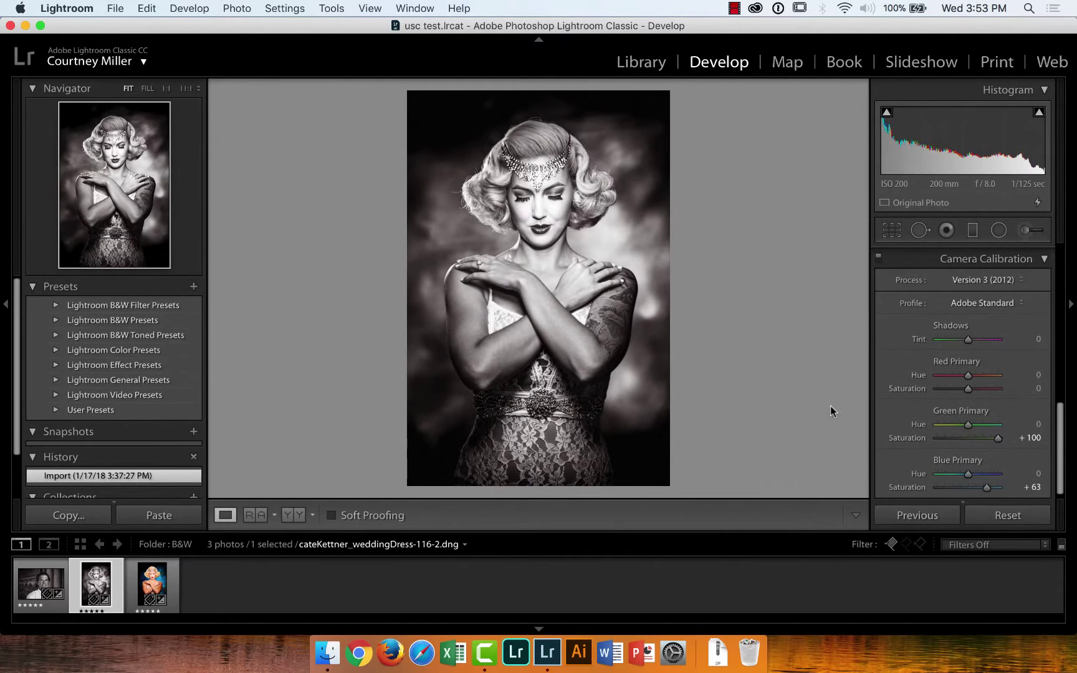
Reset the B&W wedding-dress copy and compare it with the colour original's calibration
click(1006, 513)
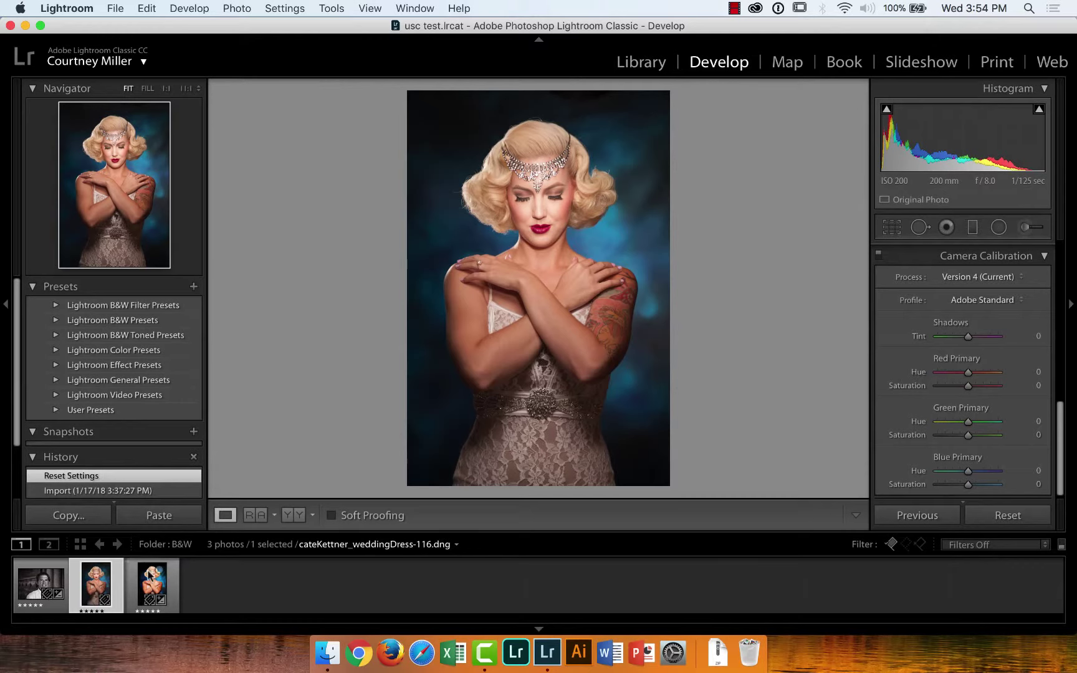
click(148, 580)
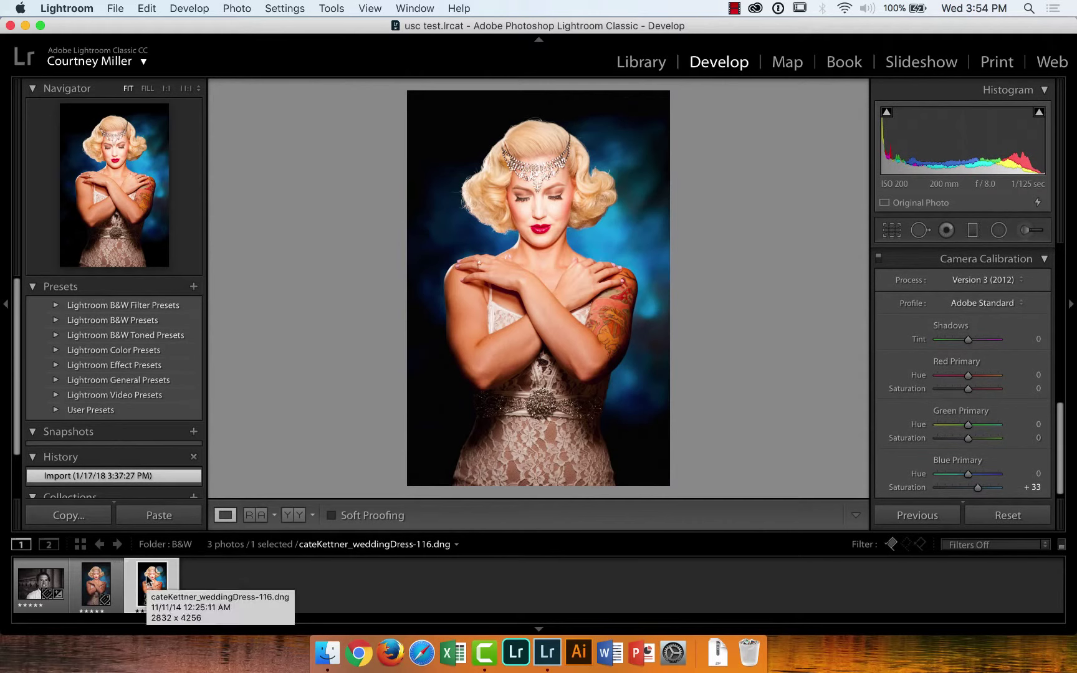
key(super+shift+r)
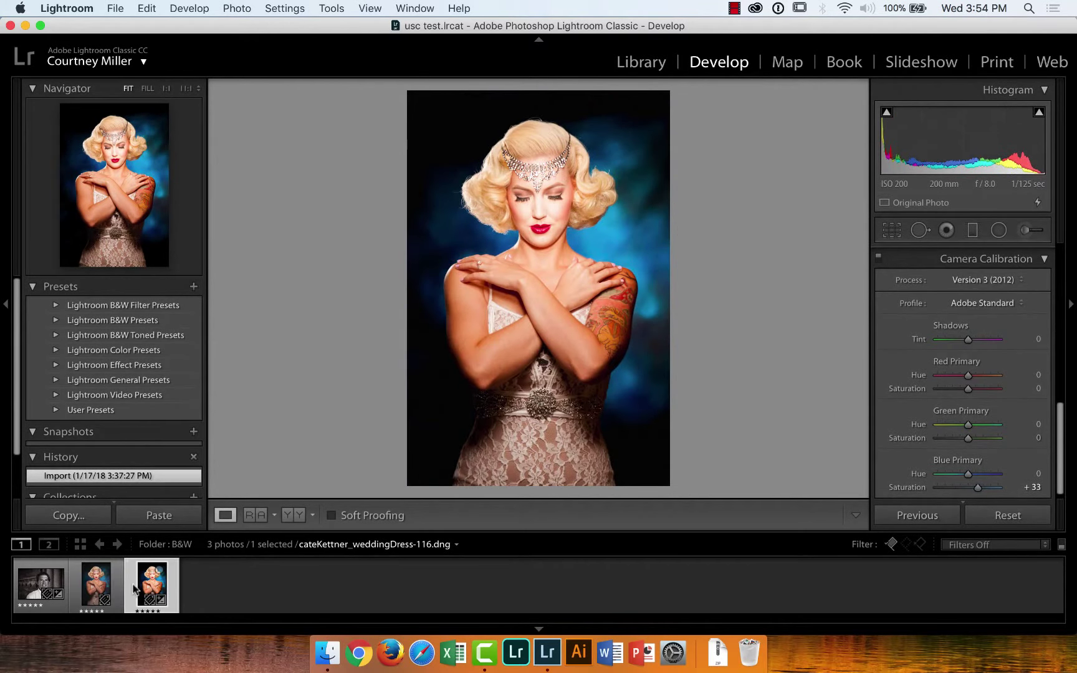
Recheck the original's Camera Calibration, then reset the wedding-dress copy once more
click(96, 586)
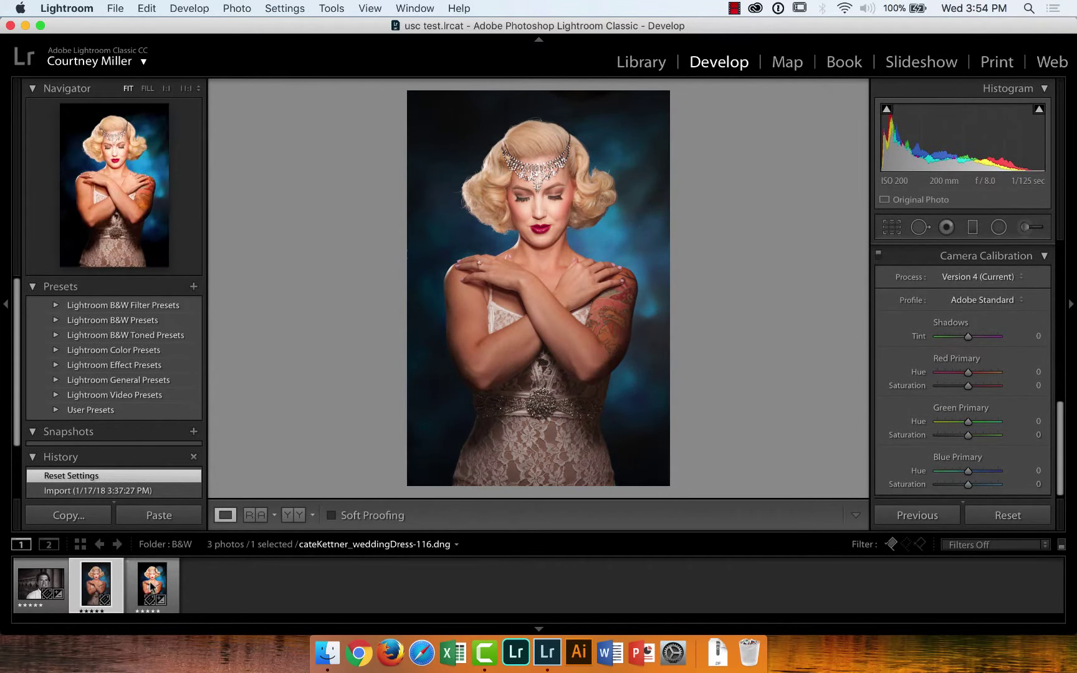
click(155, 586)
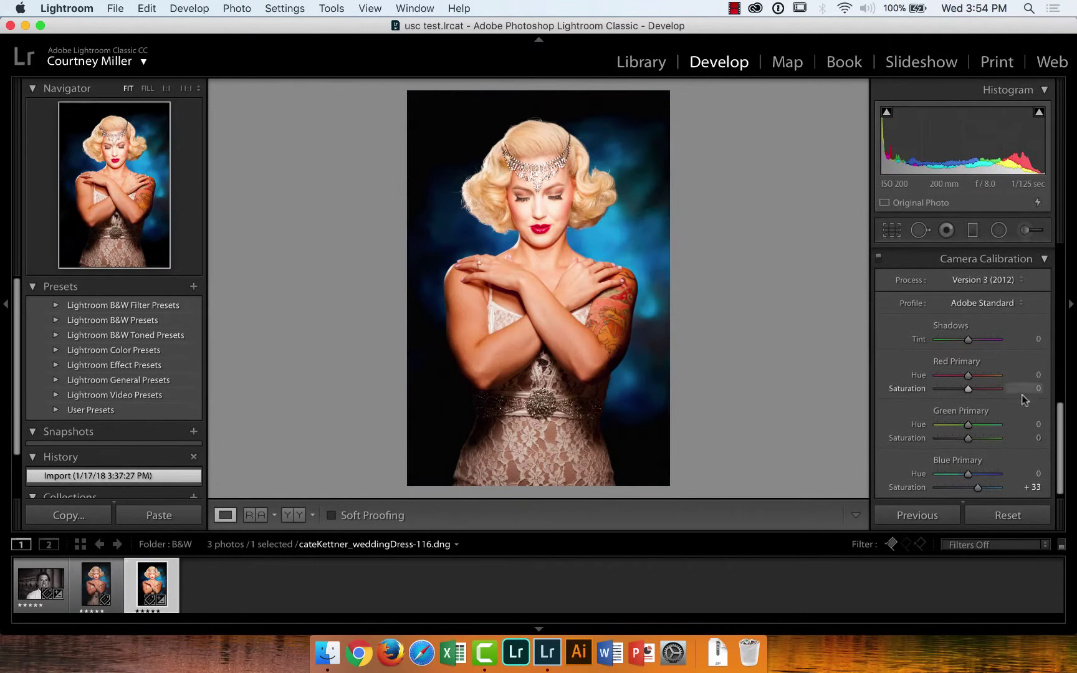
drag(1062, 439, 1071, 245)
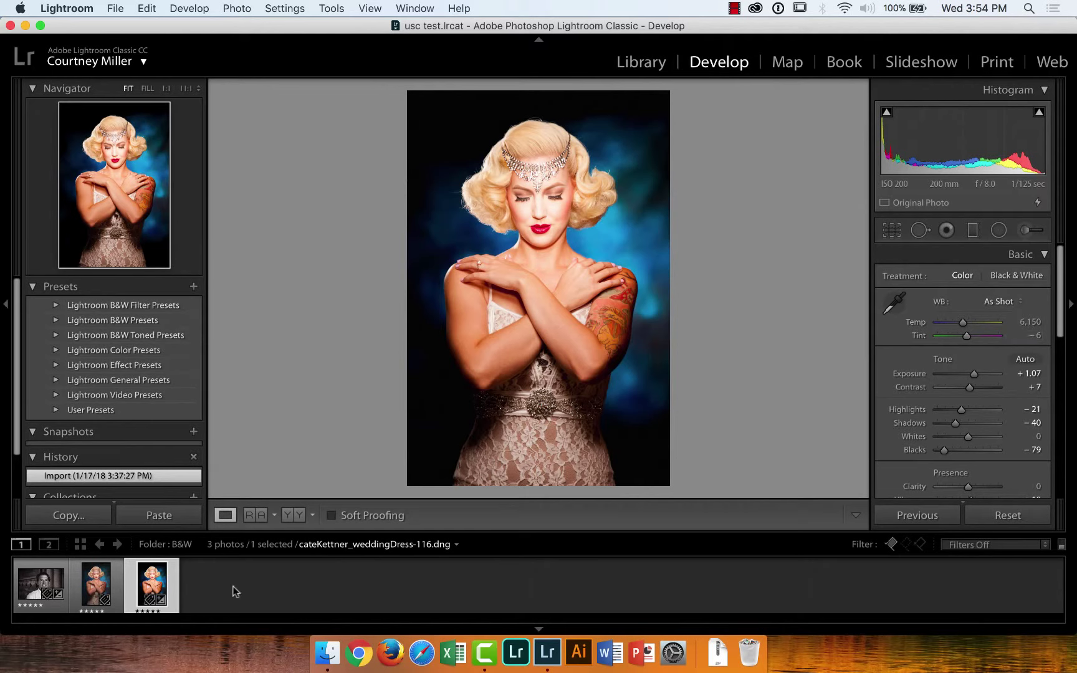
click(100, 583)
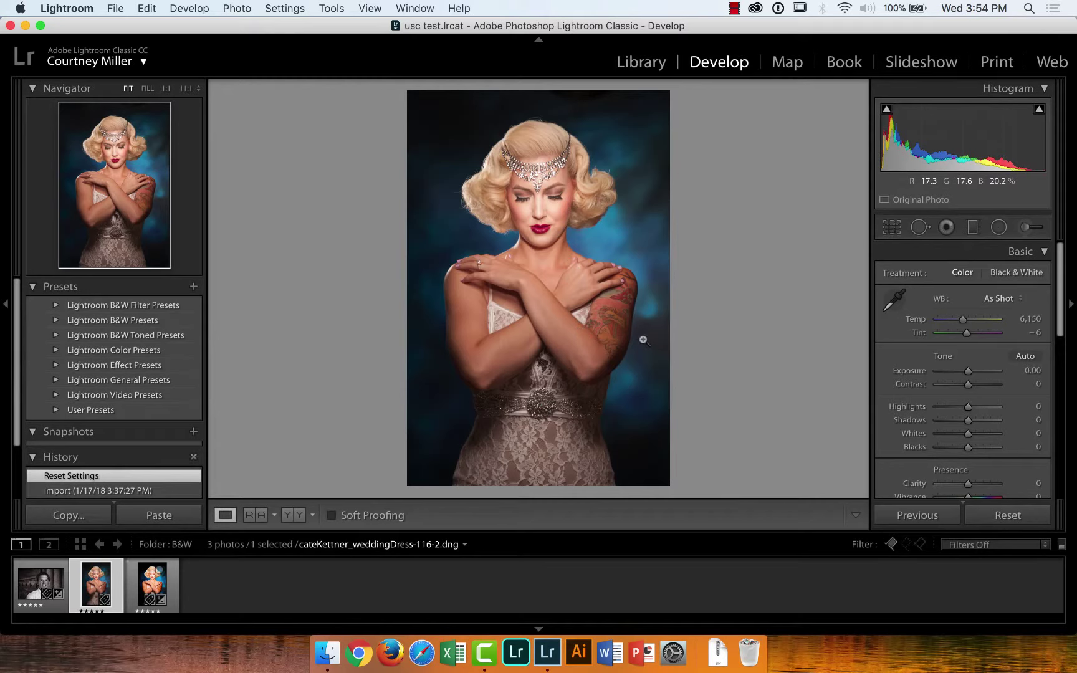
click(1008, 515)
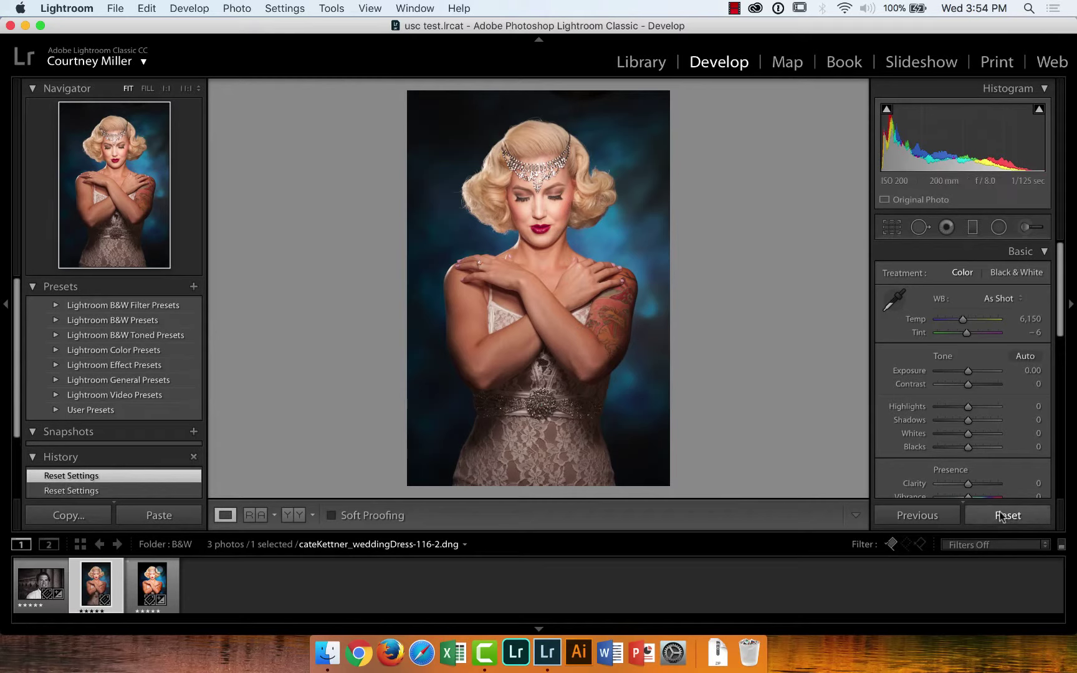
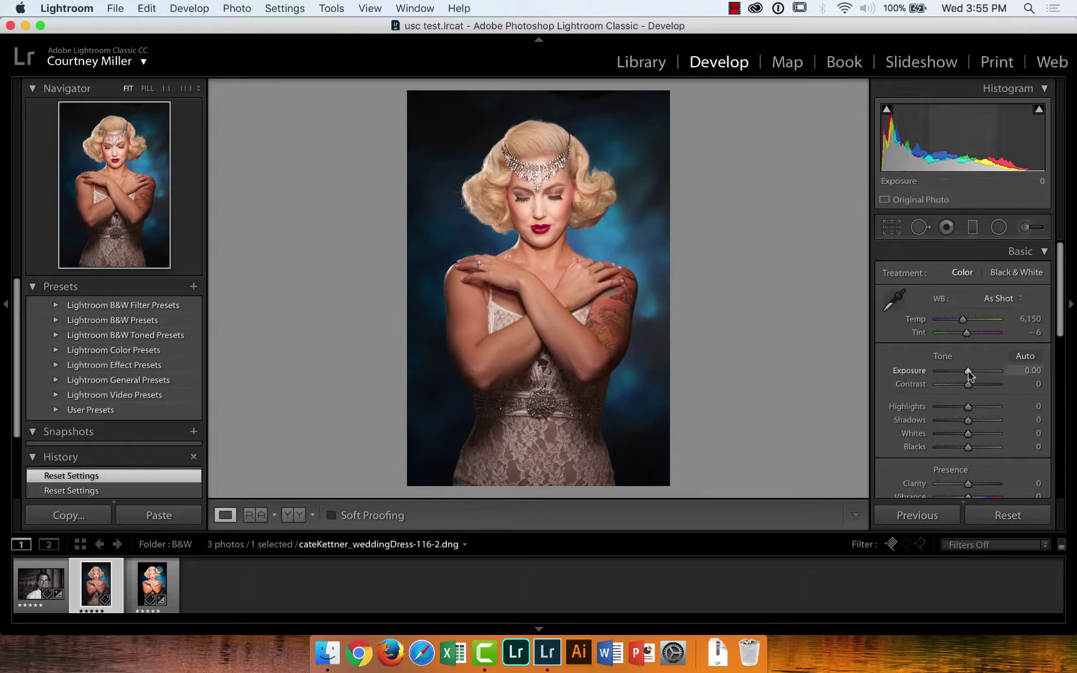
Raise Exposure to +0.55, check the face at 1:1, then compare against the third portrait
drag(968, 372, 968, 371)
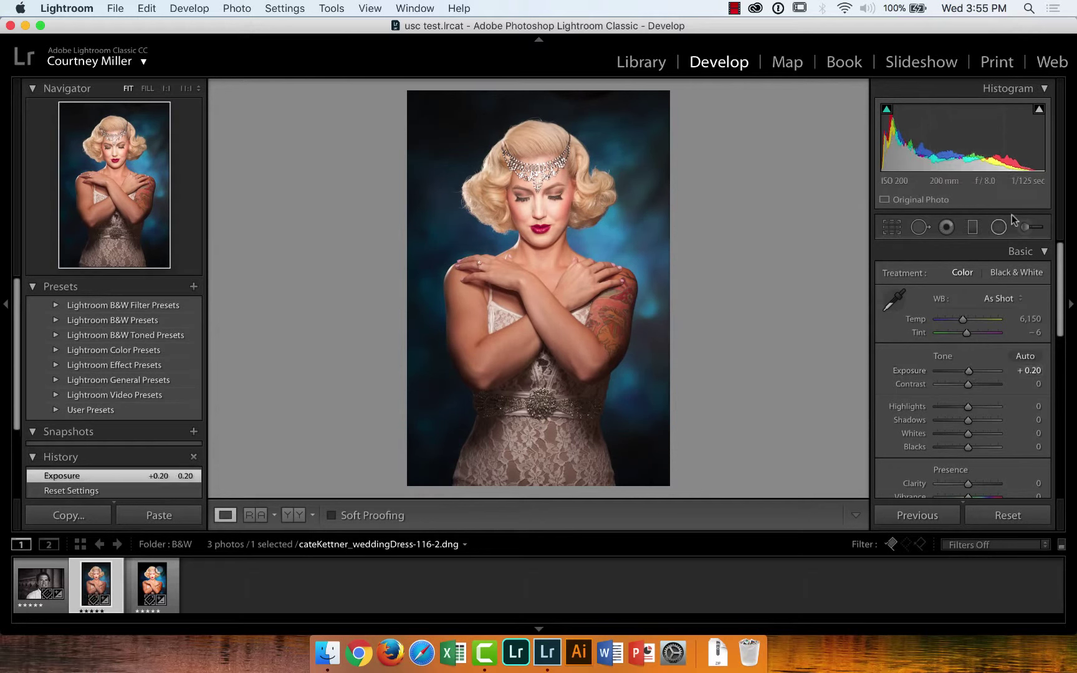
click(549, 199)
drag(564, 199, 569, 269)
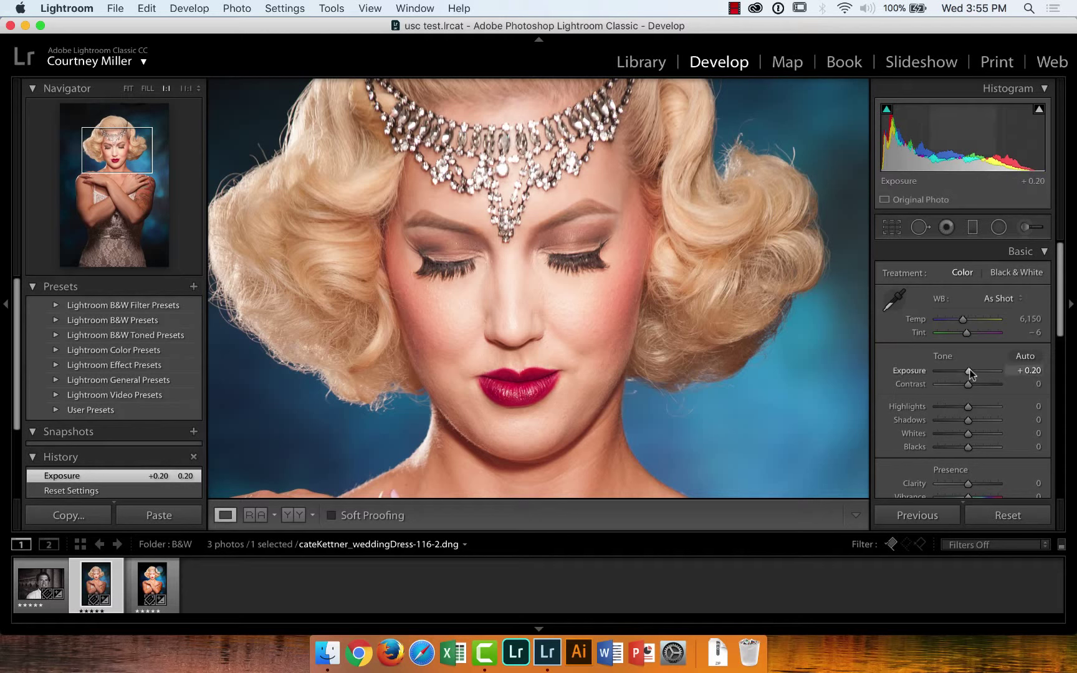
drag(969, 371, 972, 371)
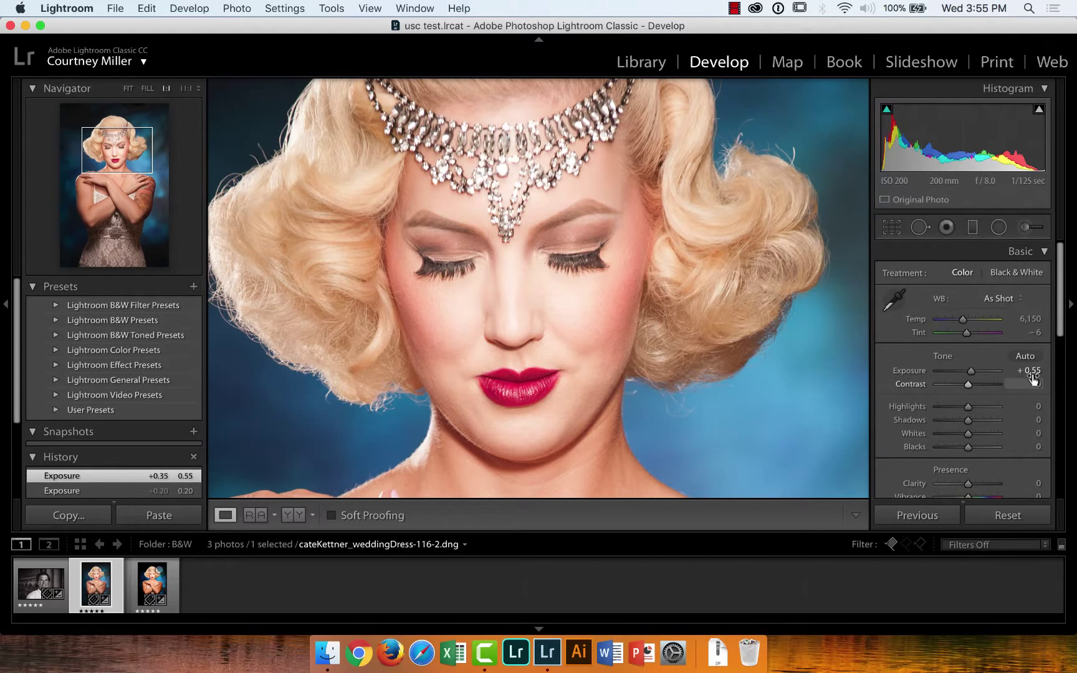
click(737, 328)
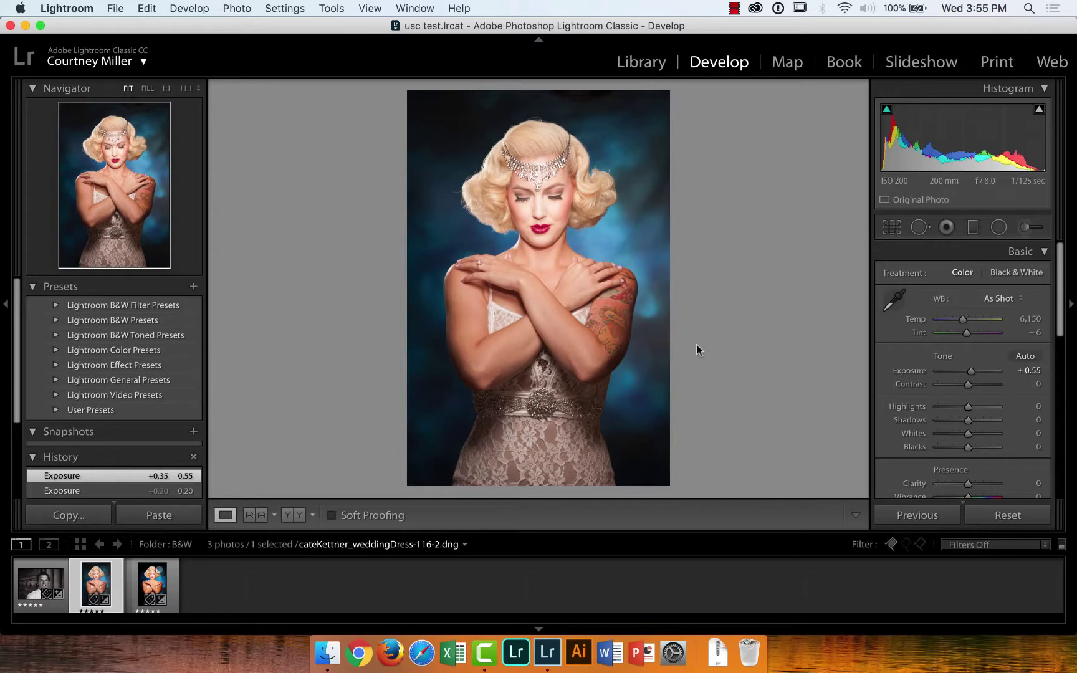
click(152, 583)
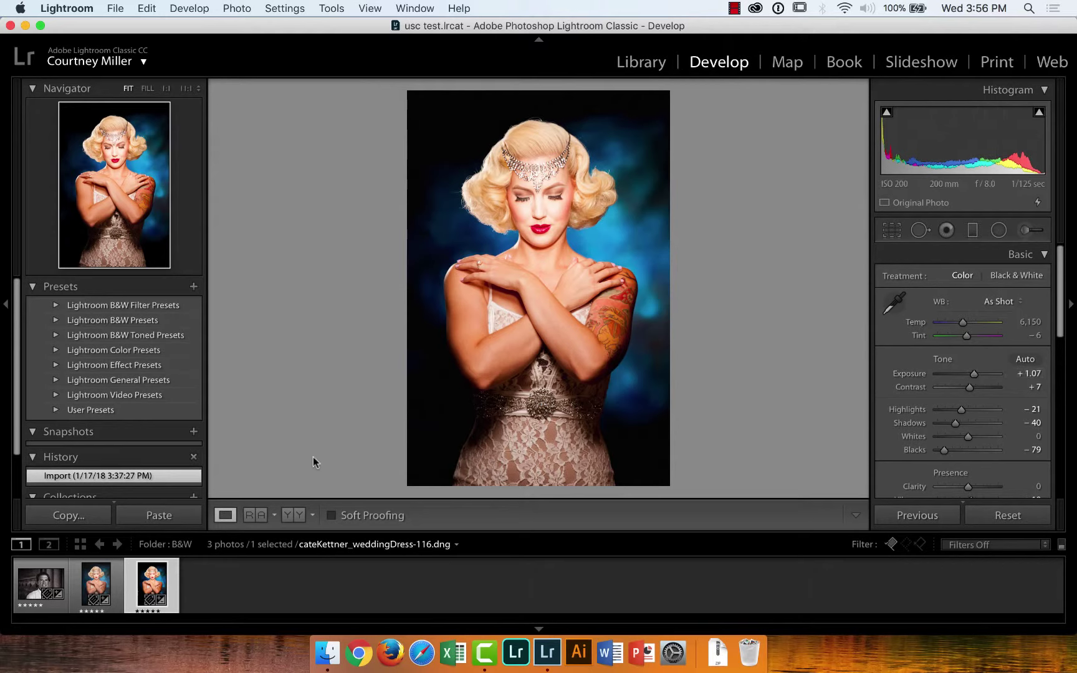
click(97, 583)
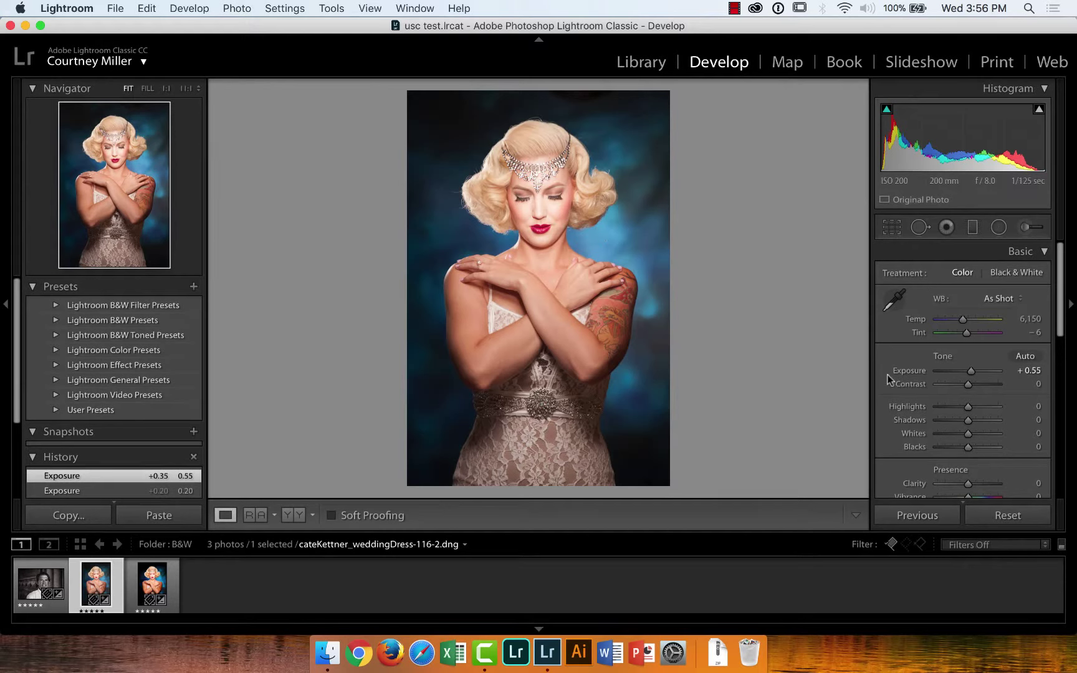
Darken Shadows to -28 and raise Contrast to +30, briefly previewing a brighter exposure
mouse_move(966, 422)
mouse_down()
mouse_move(989, 422)
mouse_move(912, 420)
mouse_move(1012, 417)
mouse_move(948, 414)
mouse_move(1000, 418)
mouse_move(948, 419)
mouse_move(960, 424)
mouse_up()
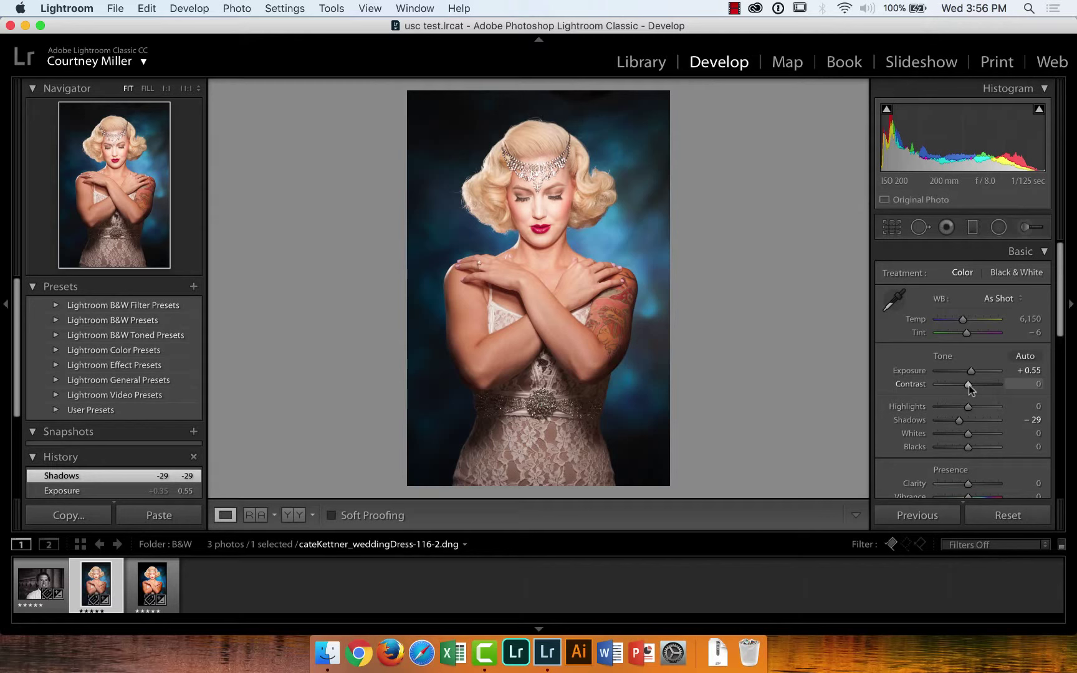
mouse_move(969, 385)
mouse_down()
mouse_move(1015, 392)
mouse_move(937, 384)
mouse_move(971, 388)
mouse_up()
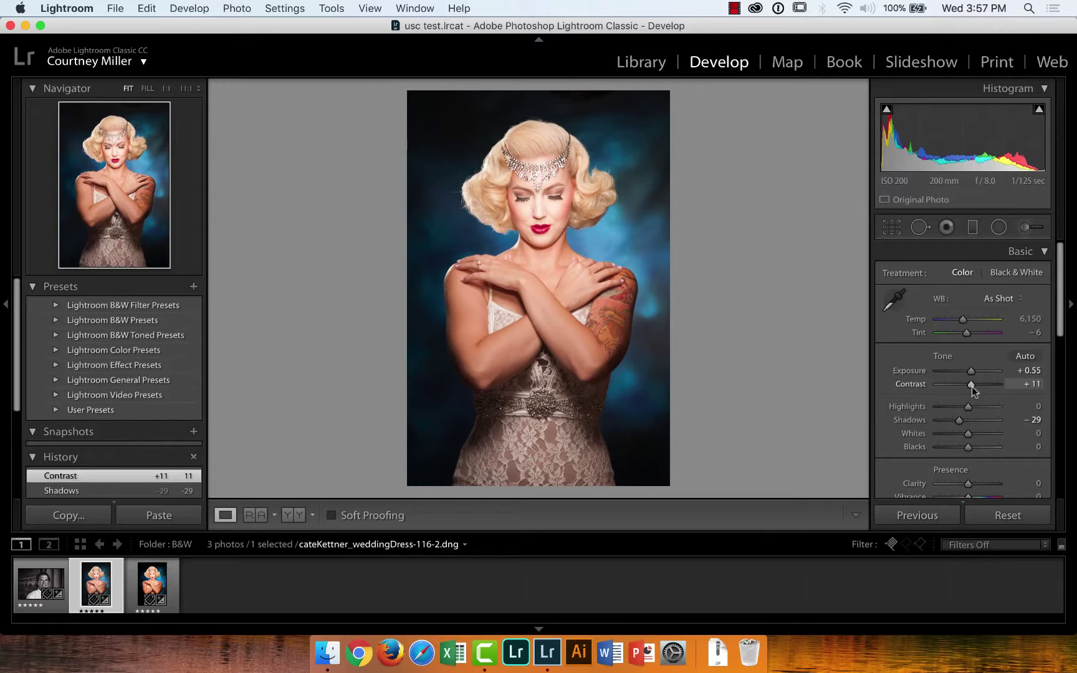
mouse_move(972, 387)
mouse_down()
mouse_move(996, 387)
mouse_move(964, 391)
mouse_move(978, 389)
mouse_up()
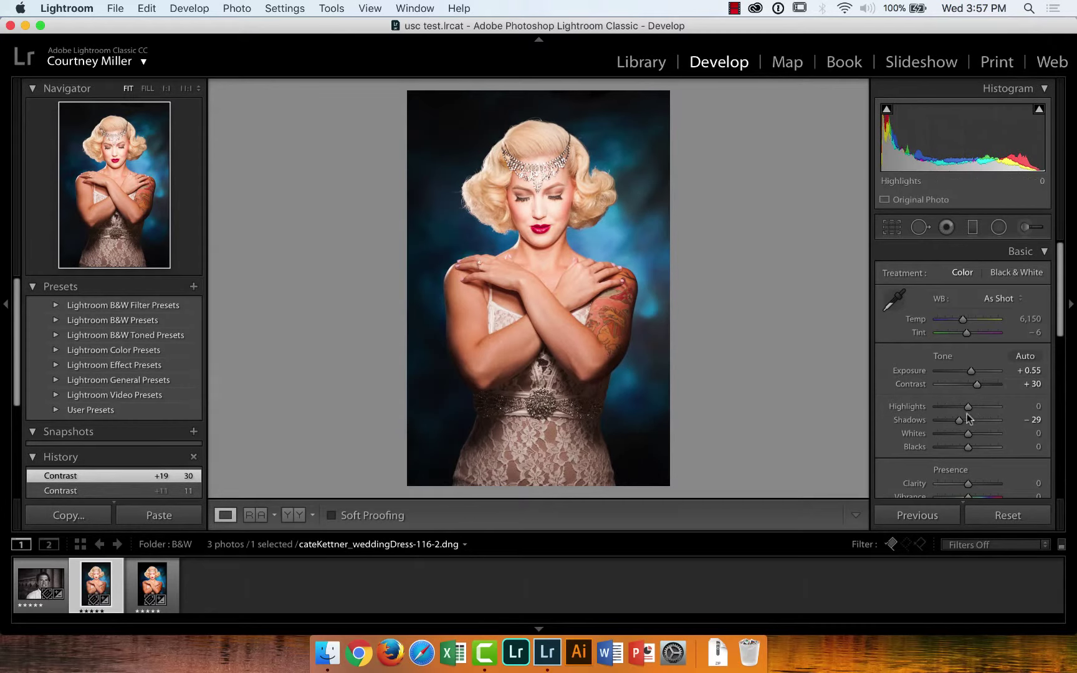
mouse_move(960, 421)
mouse_down()
mouse_move(970, 423)
mouse_move(960, 423)
mouse_up()
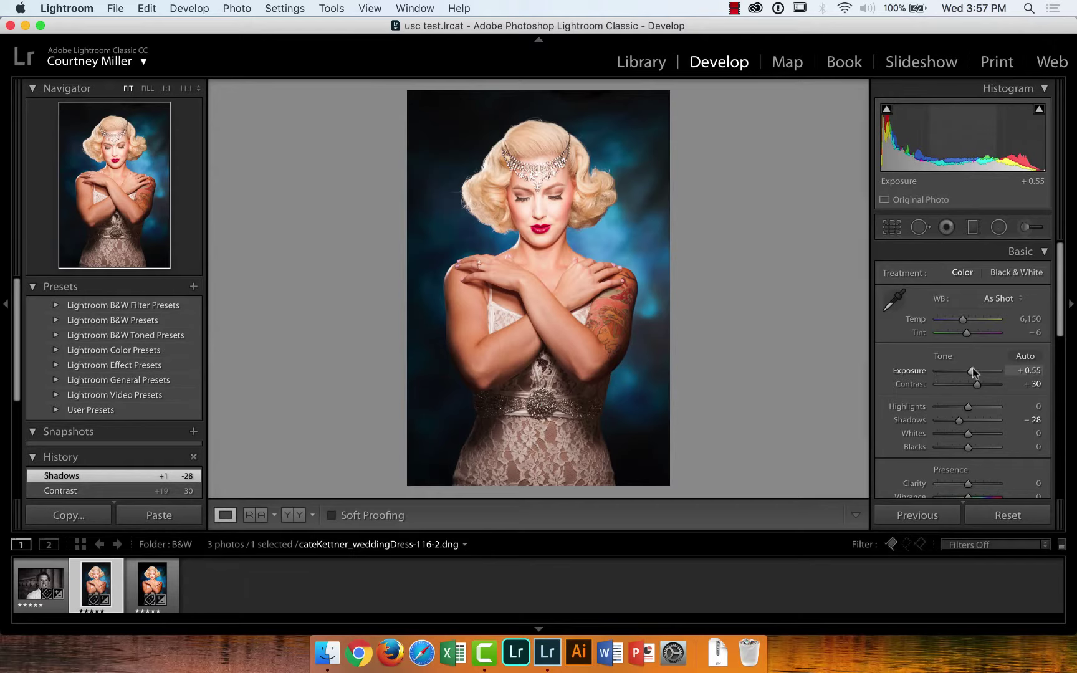
mouse_move(973, 371)
mouse_down()
mouse_move(1000, 372)
mouse_move(934, 374)
mouse_move(973, 374)
mouse_up()
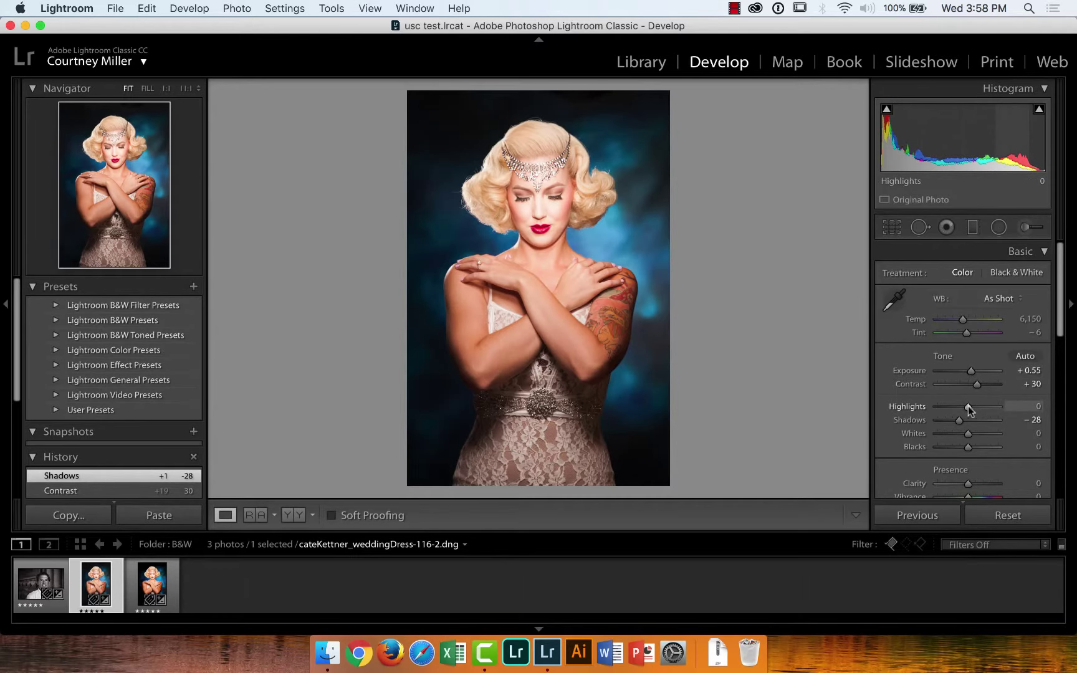
click(545, 211)
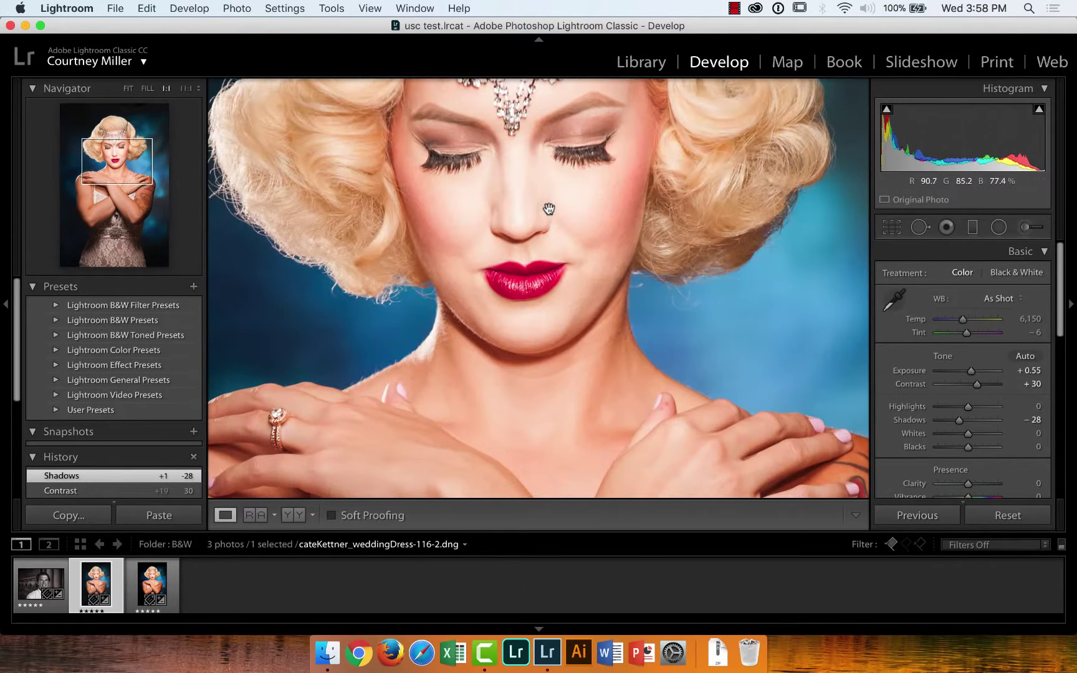
drag(543, 207, 592, 255)
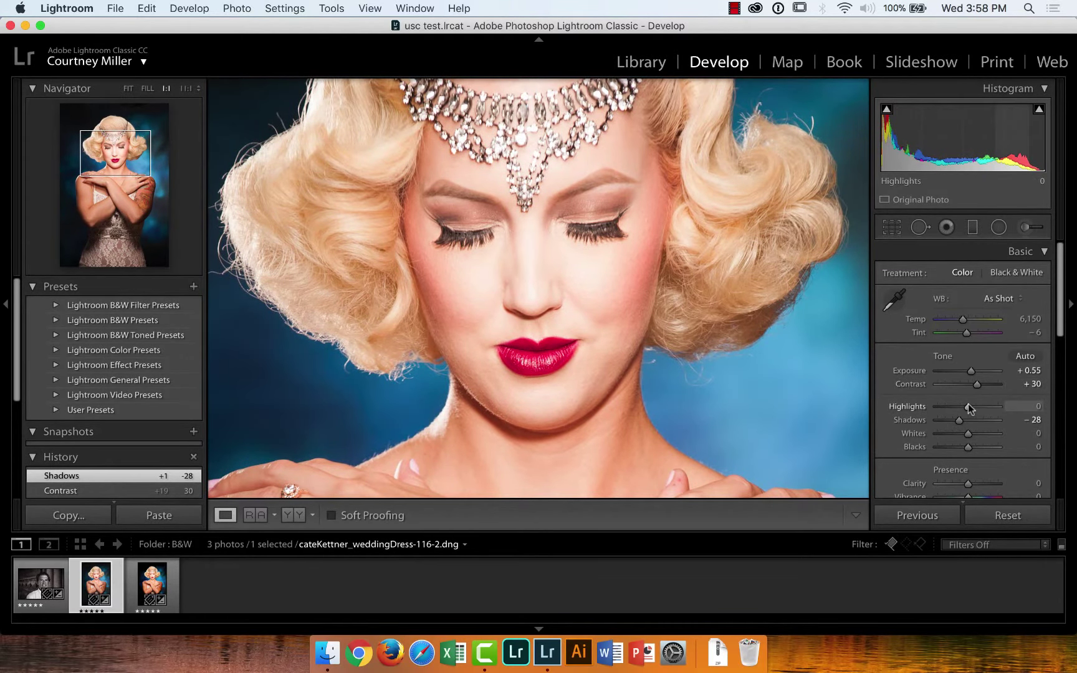
mouse_move(968, 407)
mouse_down()
mouse_move(938, 407)
mouse_move(971, 405)
mouse_up()
double_click(970, 406)
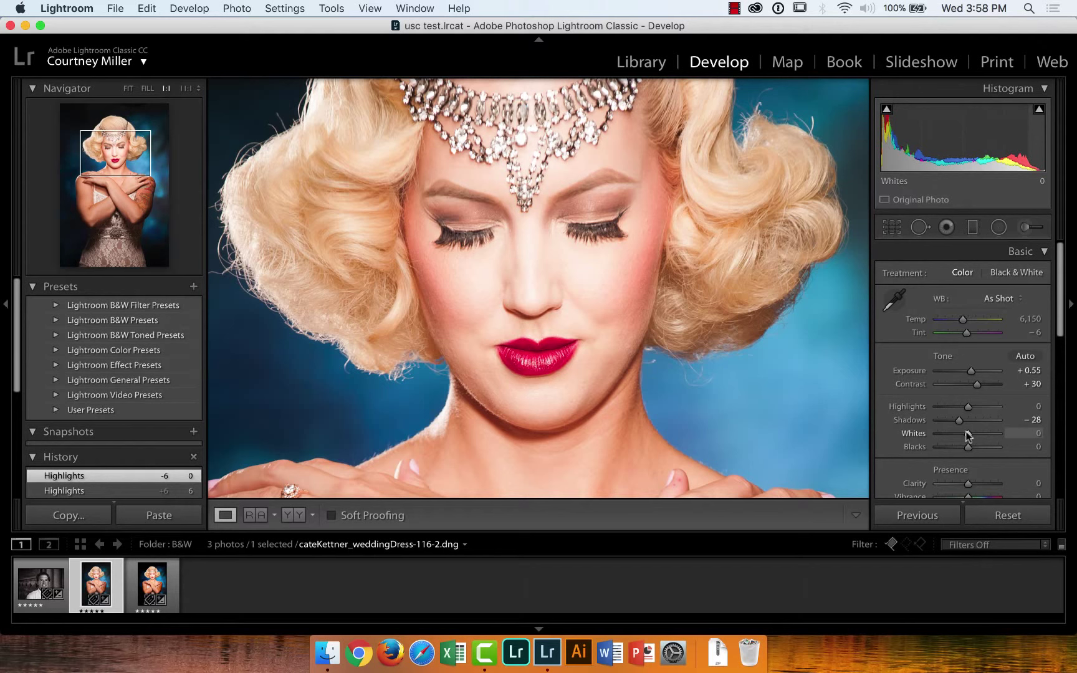
mouse_move(968, 434)
mouse_down()
mouse_move(992, 434)
mouse_move(929, 431)
mouse_move(963, 437)
mouse_up()
double_click(922, 431)
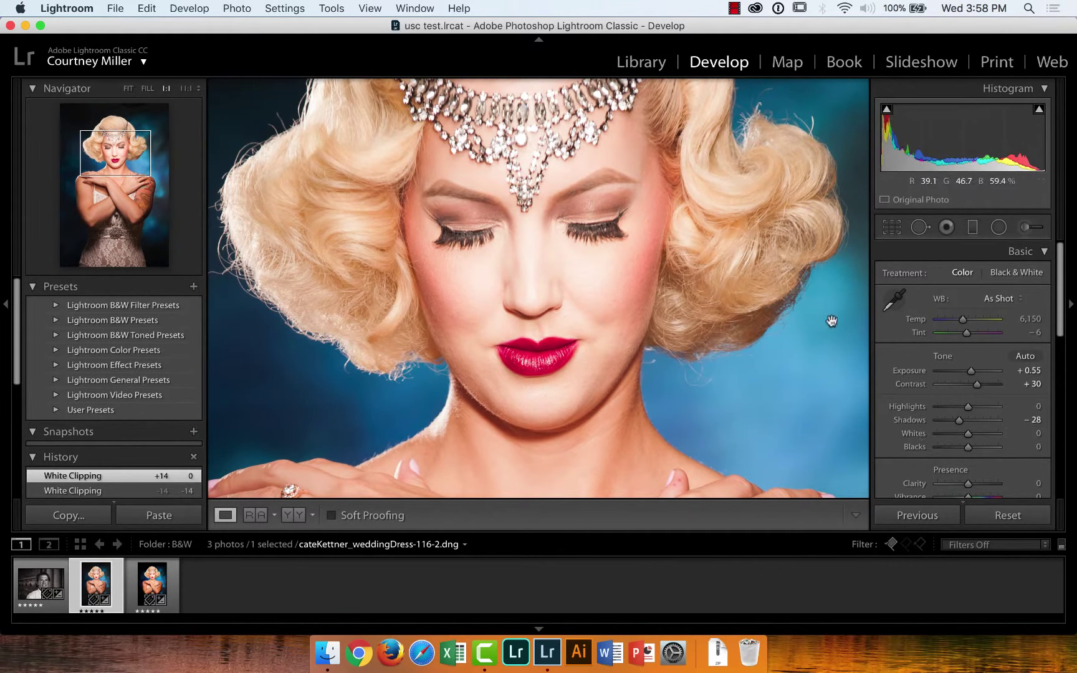
click(762, 306)
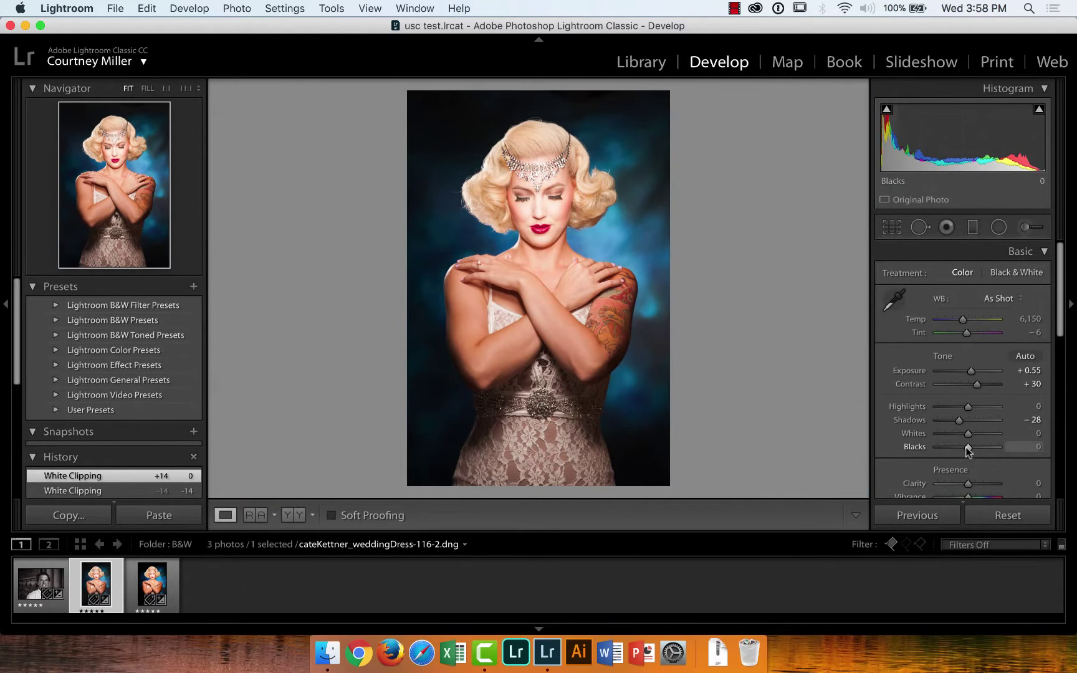
Drag Blacks down to -22 and ease Shadows back to -9
mouse_move(968, 448)
mouse_down()
mouse_move(939, 448)
mouse_move(969, 448)
mouse_move(952, 449)
mouse_move(964, 448)
mouse_move(966, 424)
mouse_up()
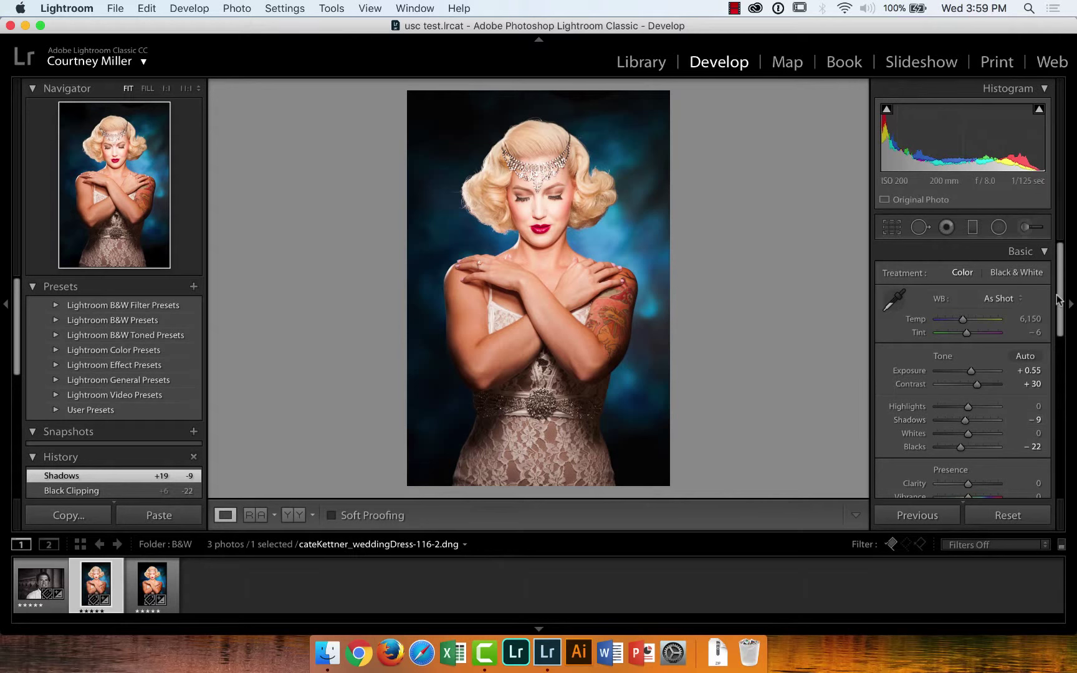
scroll(1053, 332, down, 3)
View the face at 1:1 and test Clarity from maximum down to a final +6
scroll(1054, 333, down, 2)
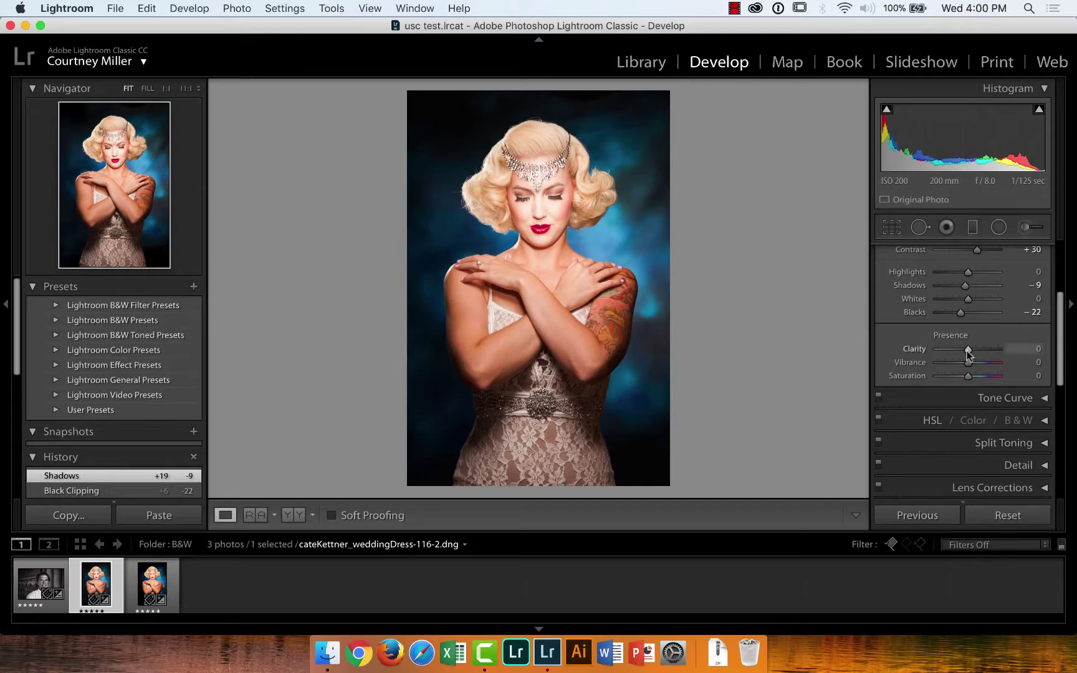
click(555, 194)
drag(588, 181, 569, 239)
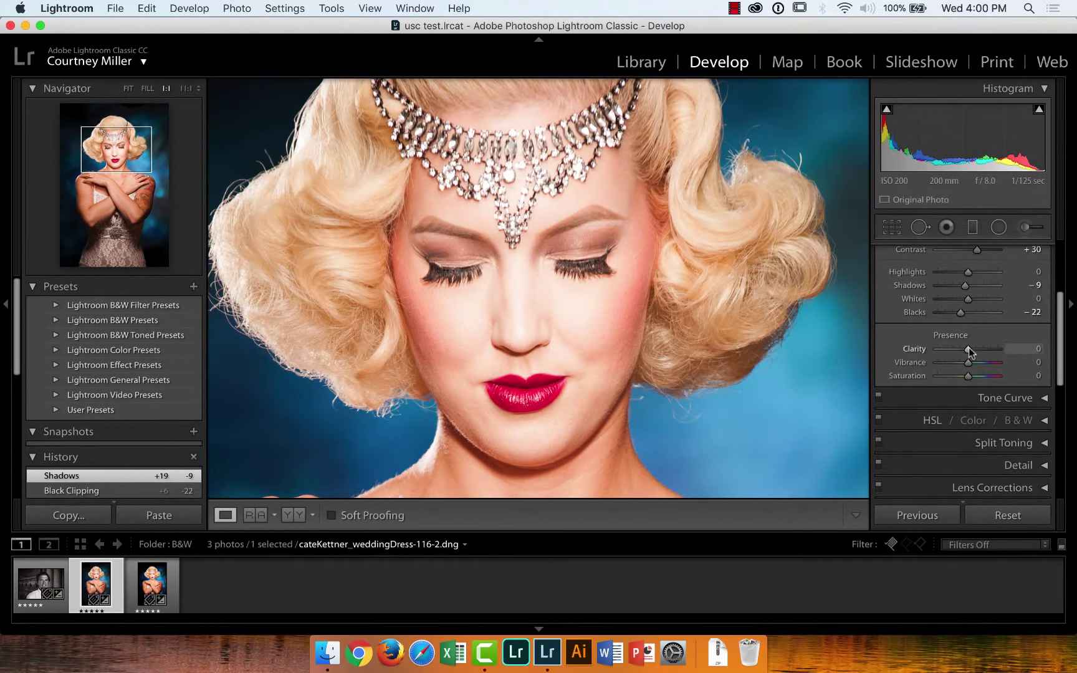
drag(968, 348, 1025, 354)
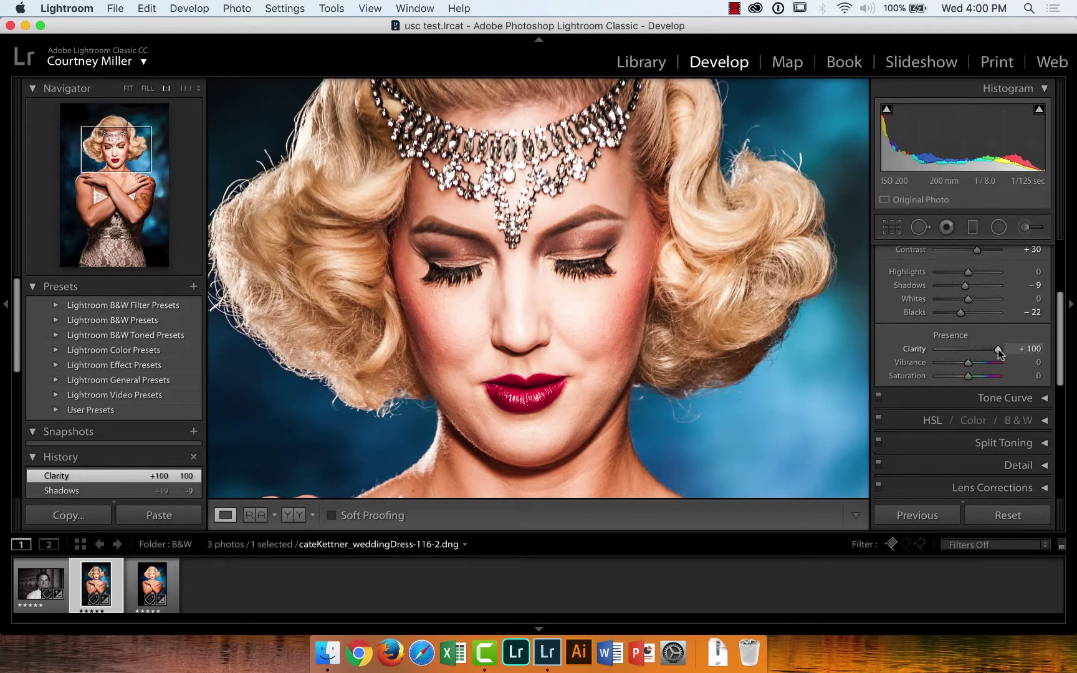
drag(998, 350, 970, 352)
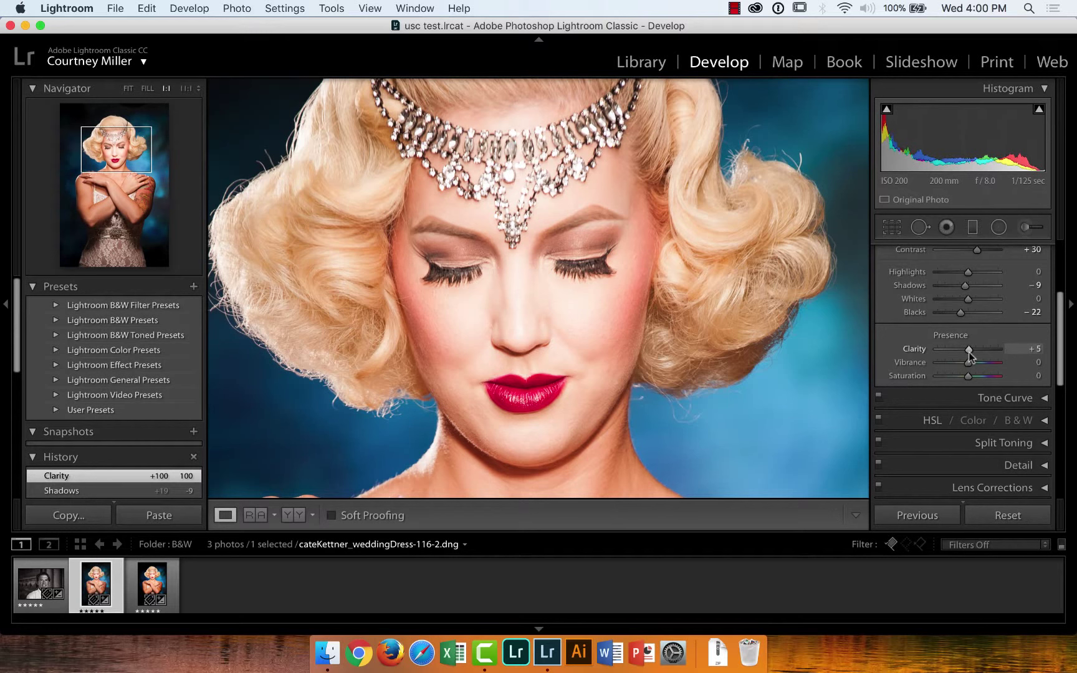
drag(968, 352, 969, 353)
mouse_move(969, 350)
mouse_down()
mouse_move(1013, 354)
mouse_move(970, 353)
mouse_up()
drag(970, 353, 970, 353)
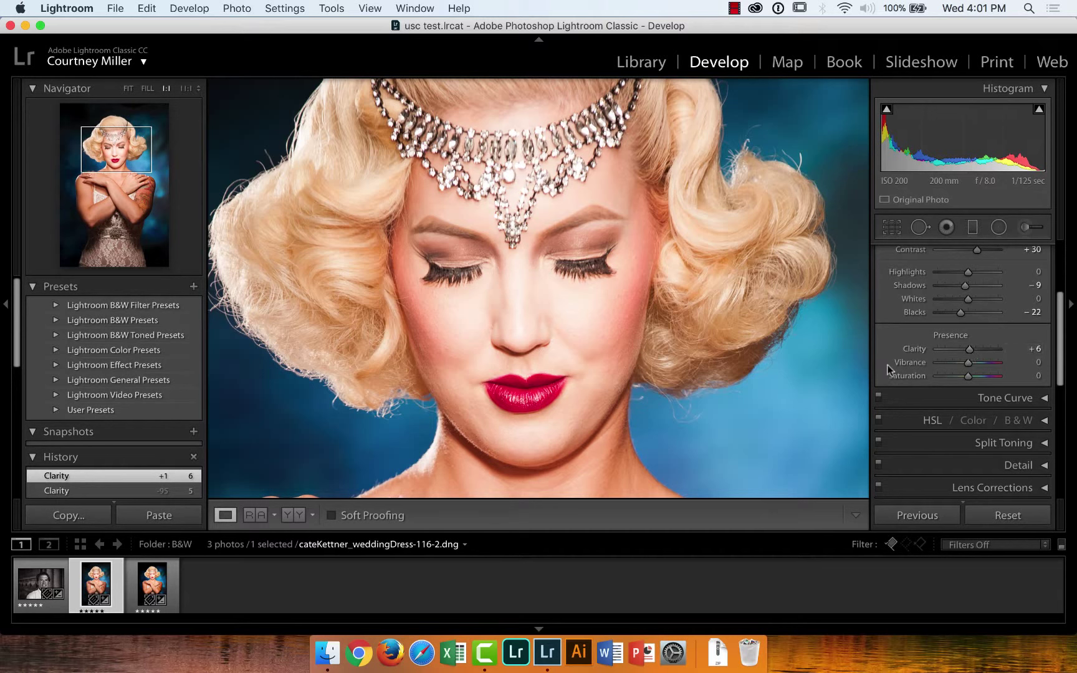
Fit the photo and compare Saturation at +100 against 0 twice, ending at 0
click(817, 372)
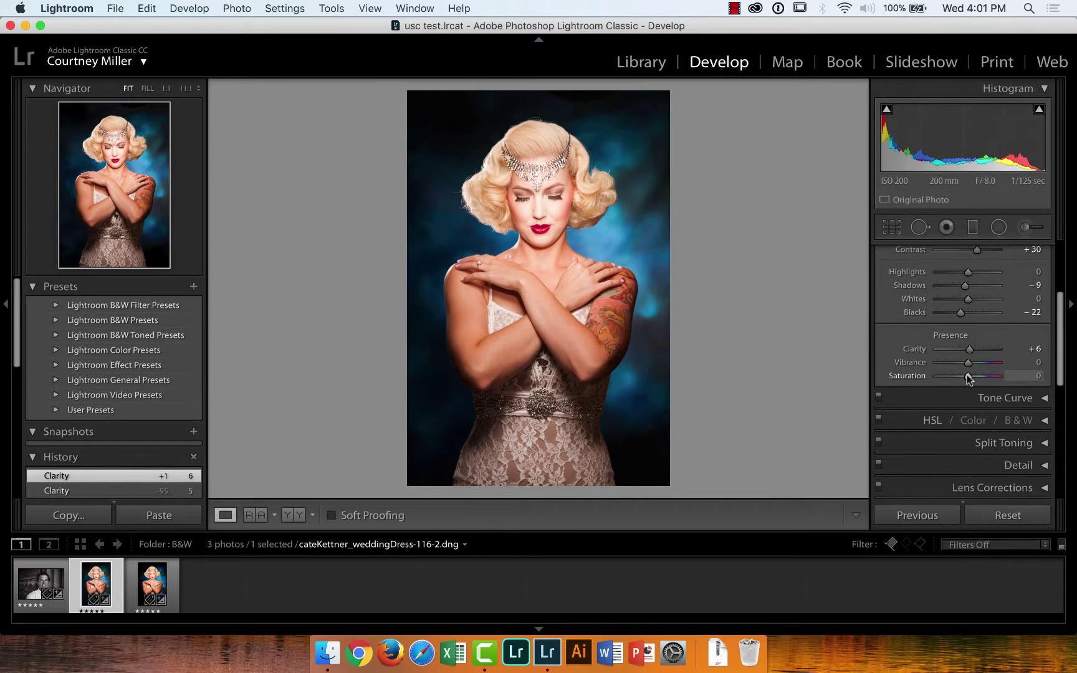
drag(968, 378, 1024, 377)
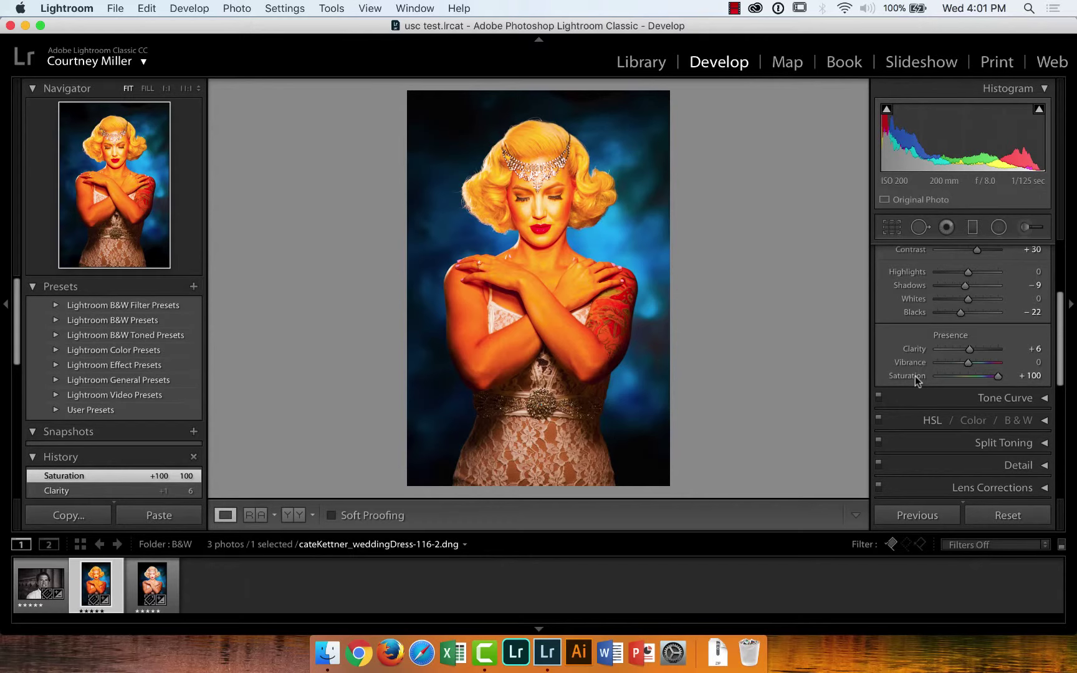
double_click(914, 378)
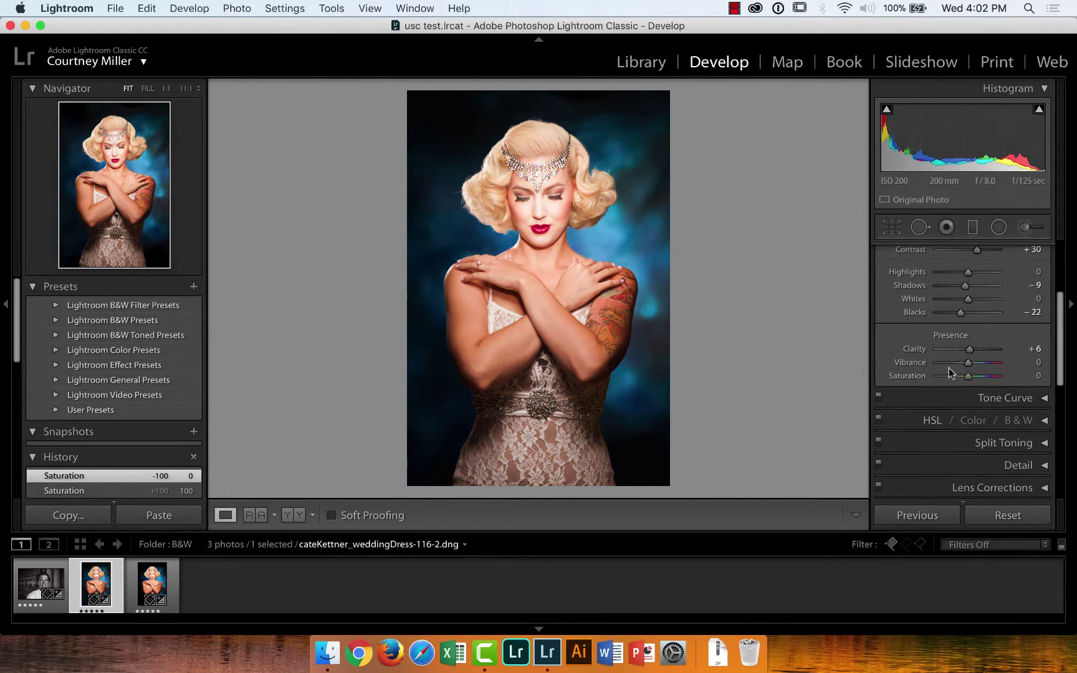
drag(968, 376, 1013, 374)
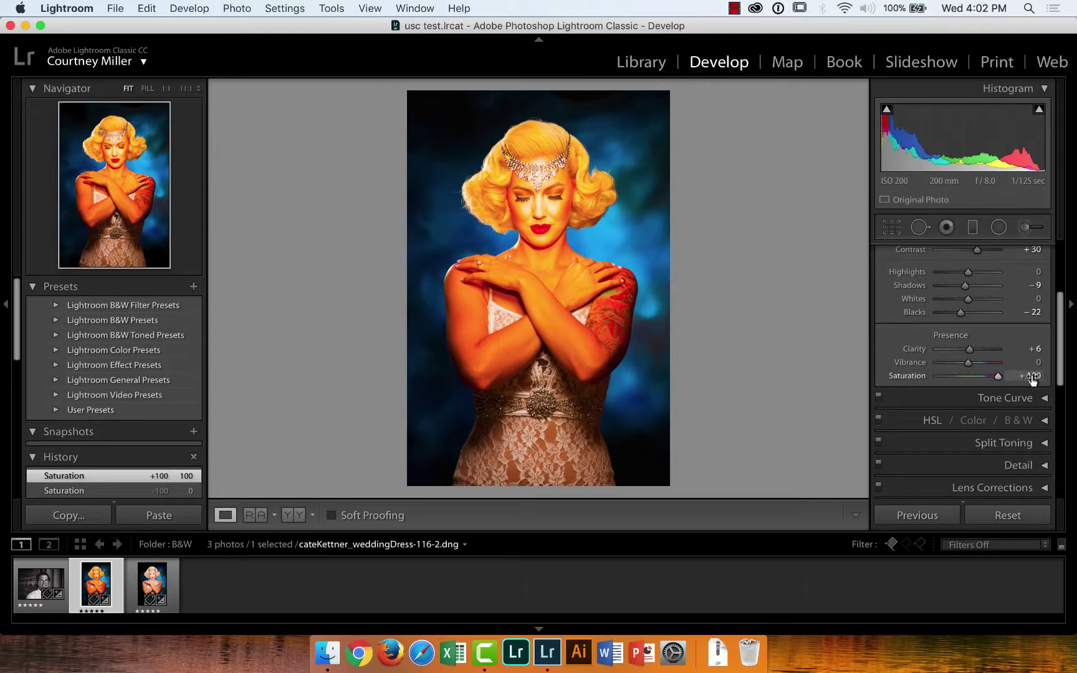
double_click(908, 374)
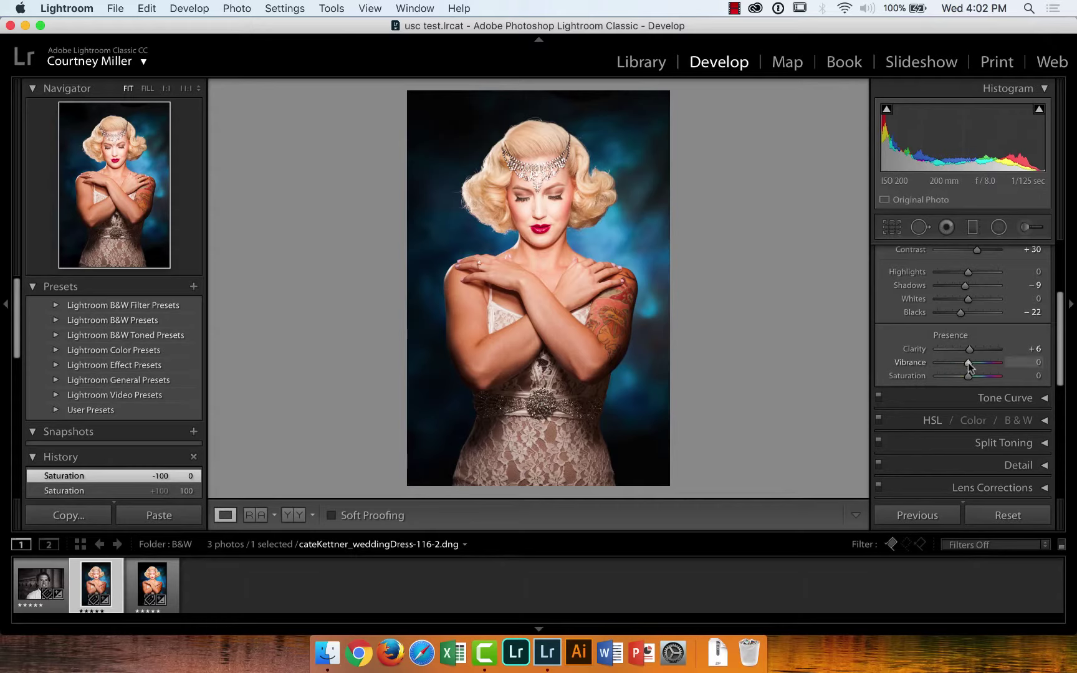
Test Vibrance and Saturation at +100, reset both, then set Vibrance to +24
drag(967, 362, 1028, 372)
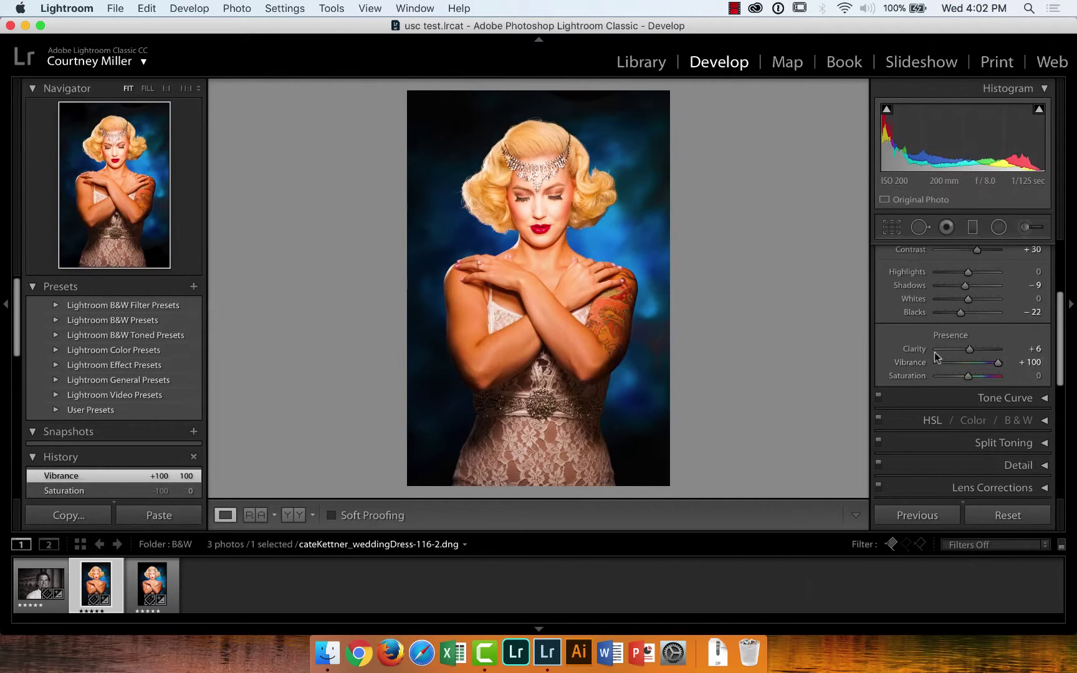
double_click(910, 363)
drag(968, 377, 1017, 379)
double_click(909, 376)
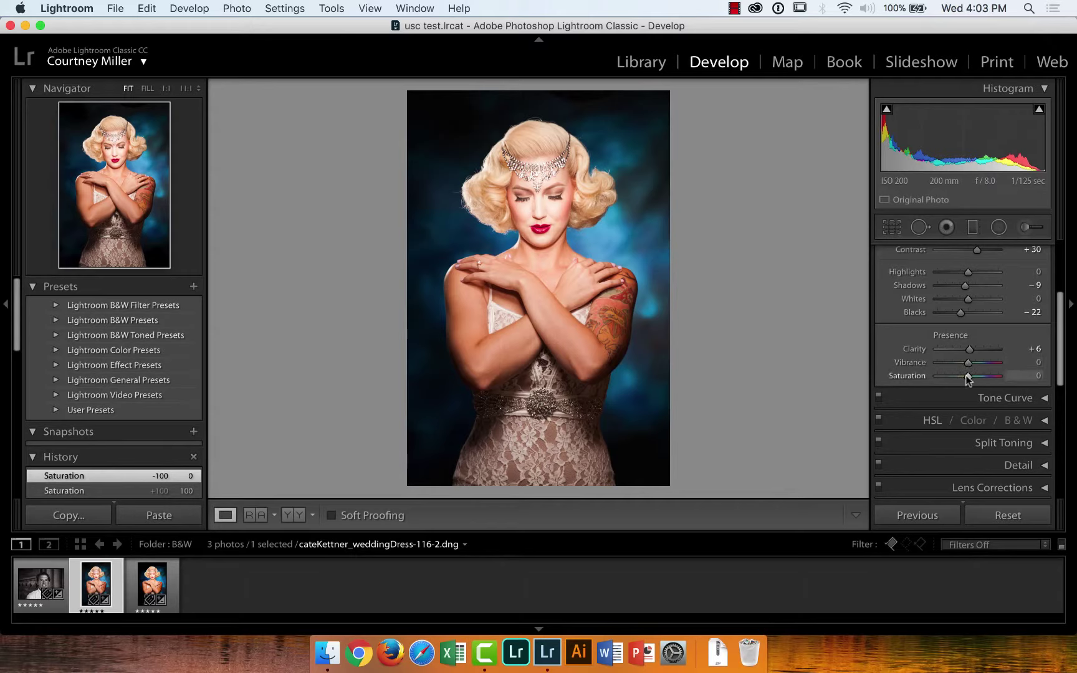
mouse_move(967, 363)
mouse_down()
mouse_move(997, 363)
mouse_move(975, 363)
mouse_up()
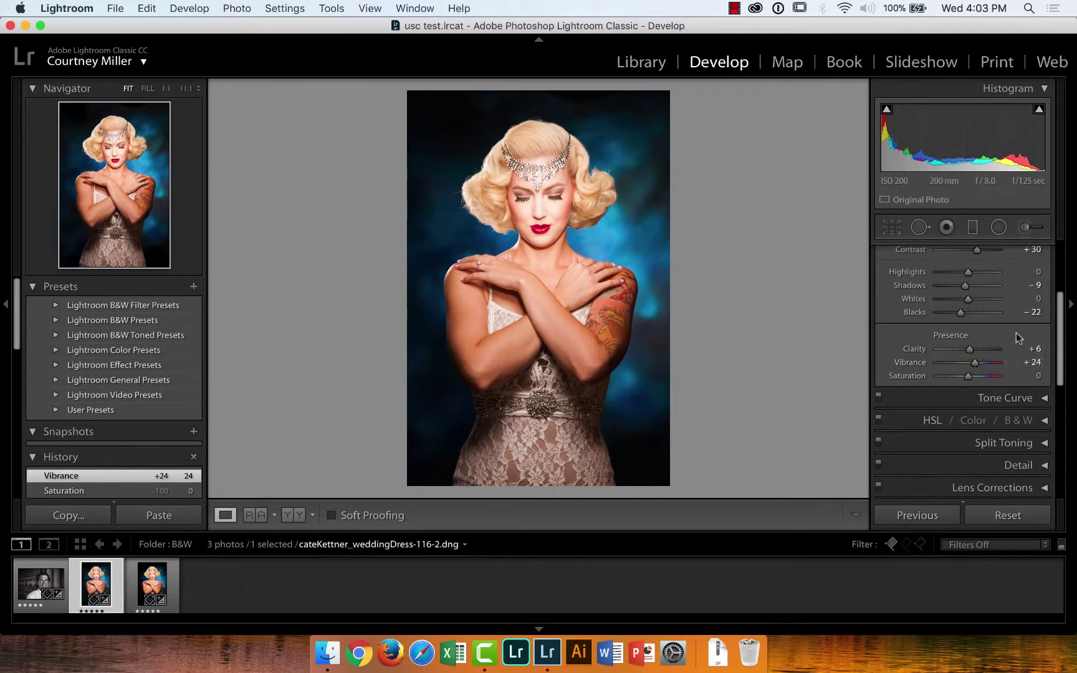
scroll(1064, 359, down, 1)
scroll(1064, 359, down, 1)
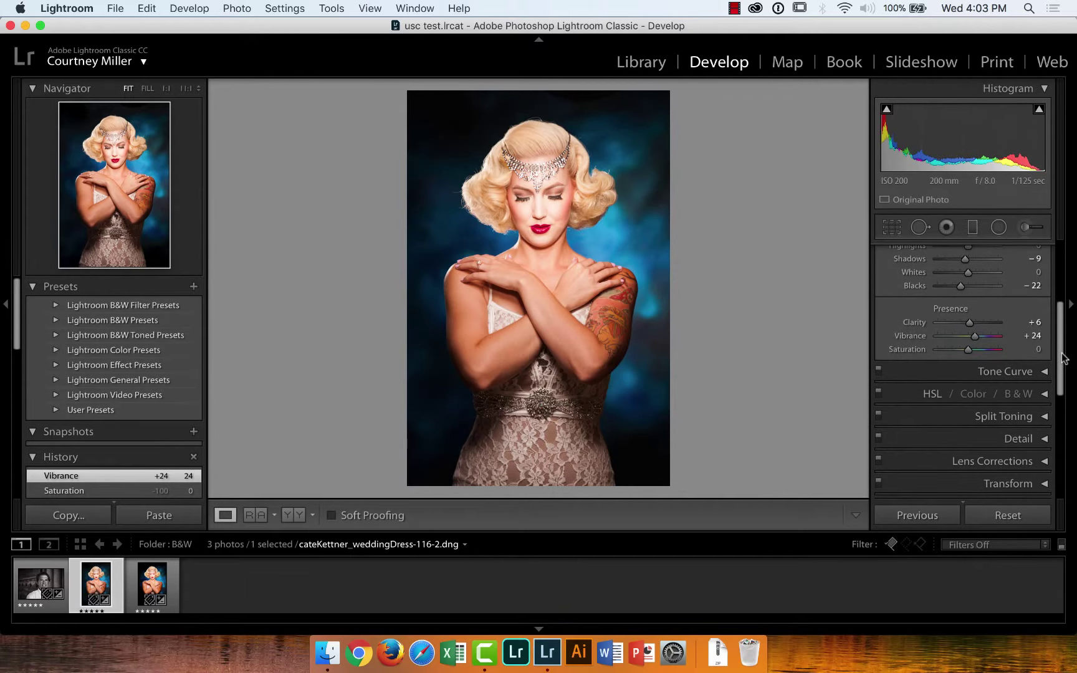
drag(1064, 359, 1069, 271)
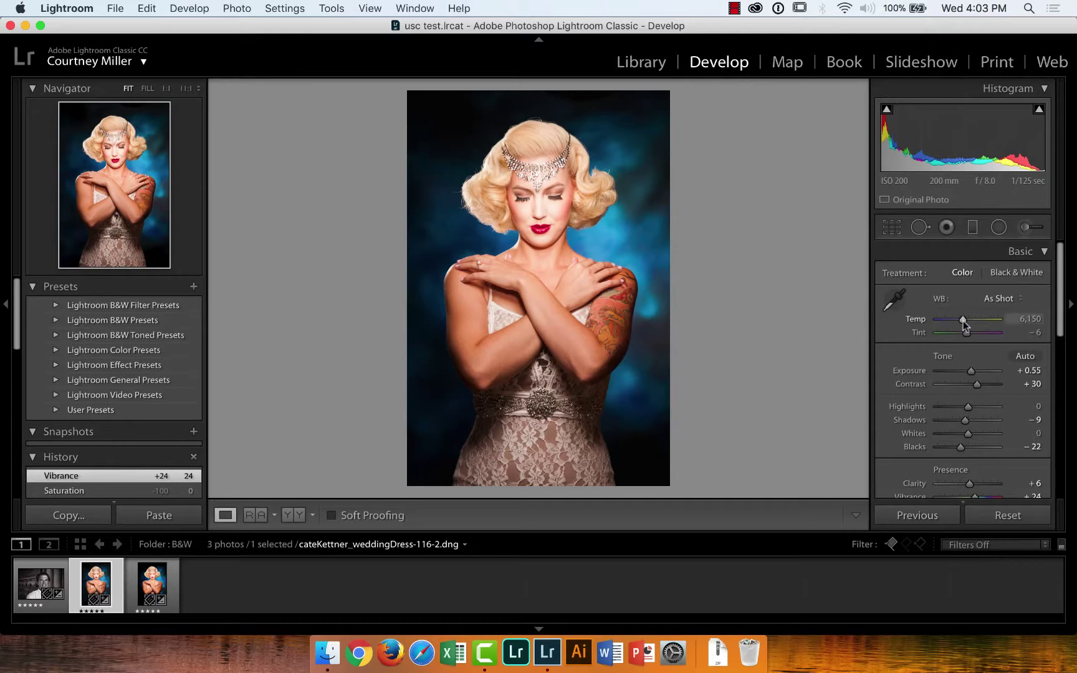
mouse_move(963, 320)
mouse_down()
mouse_move(938, 320)
mouse_move(976, 320)
mouse_move(960, 323)
mouse_up()
double_click(918, 319)
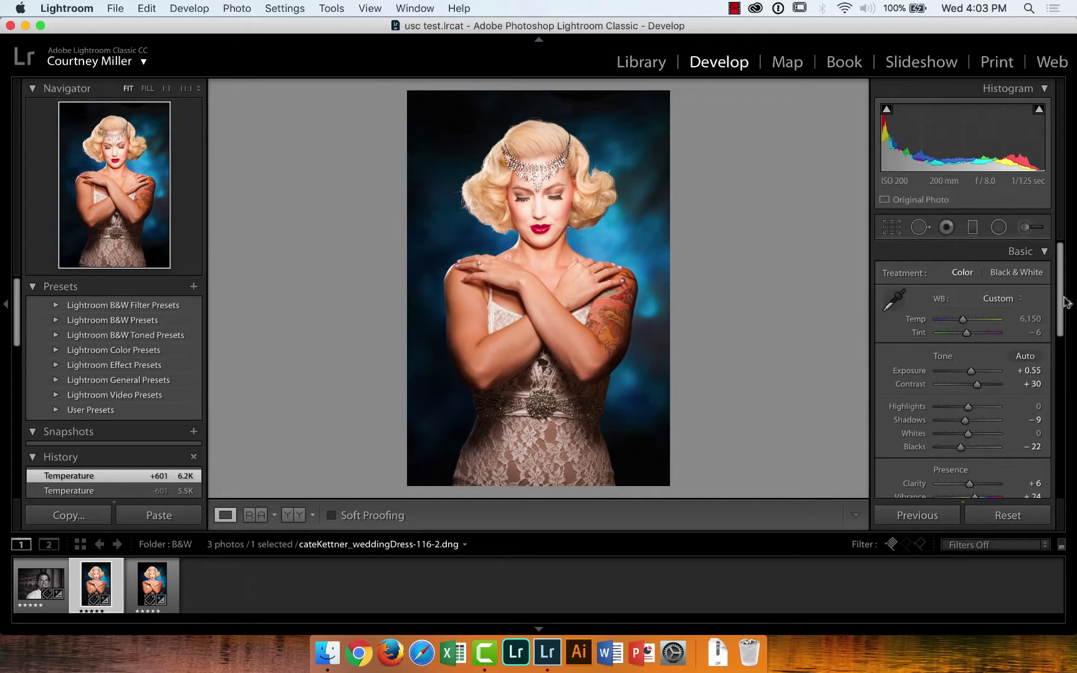
drag(1062, 307, 1068, 378)
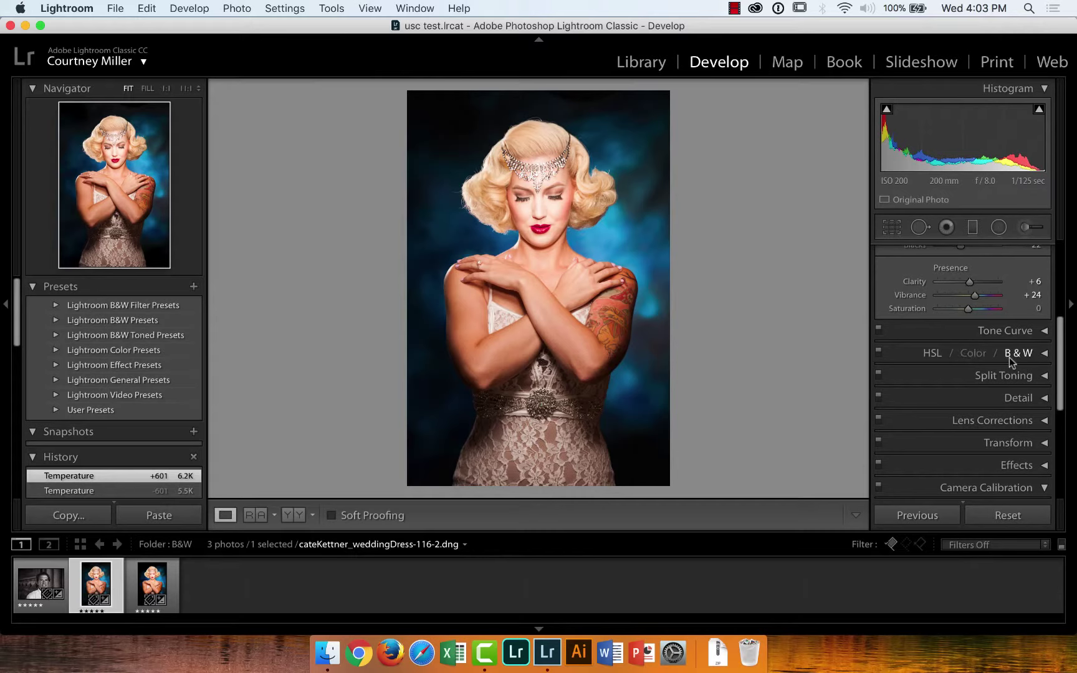
Expand the HSL panel to show Hue sliders for all eight colour ranges
click(1045, 354)
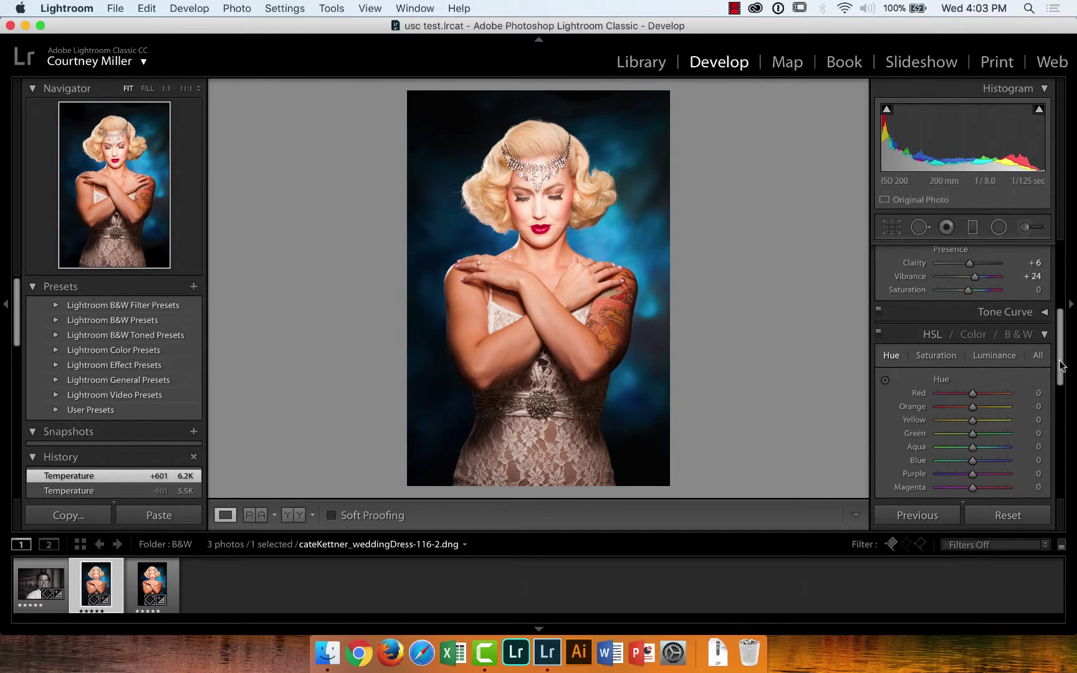
scroll(1060, 374, down, 2)
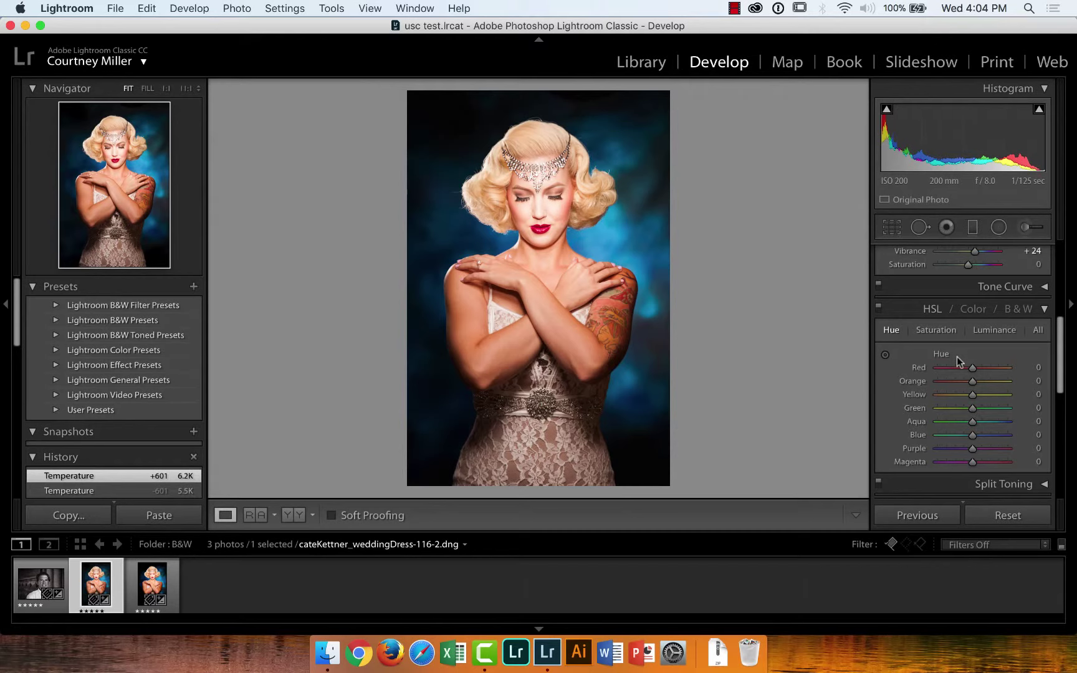
click(944, 332)
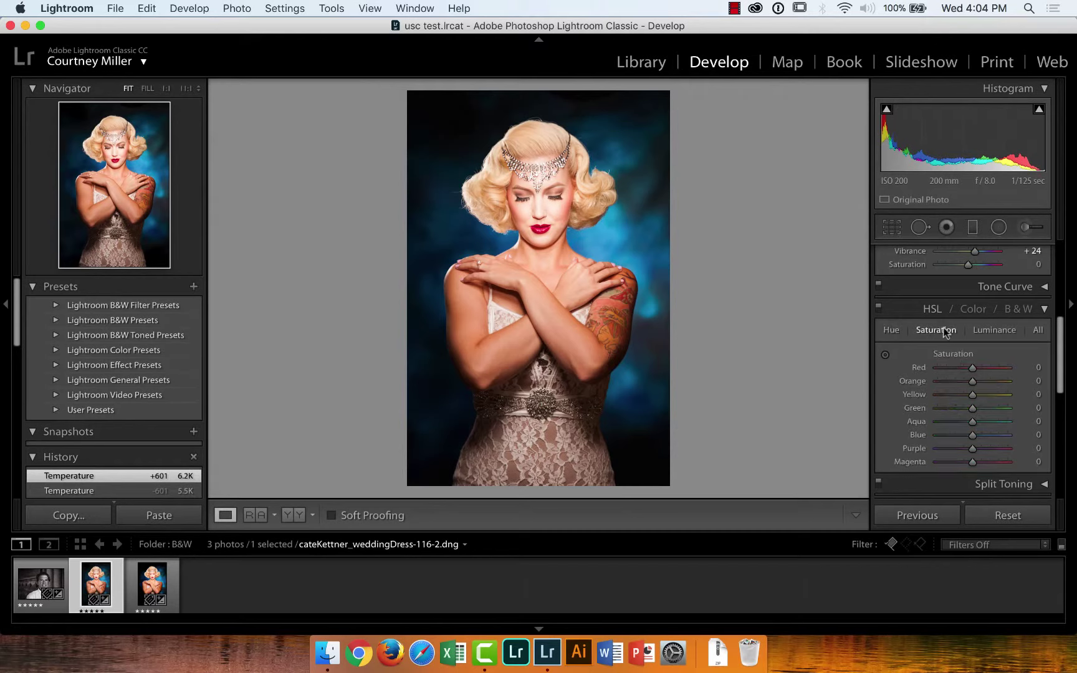
click(991, 331)
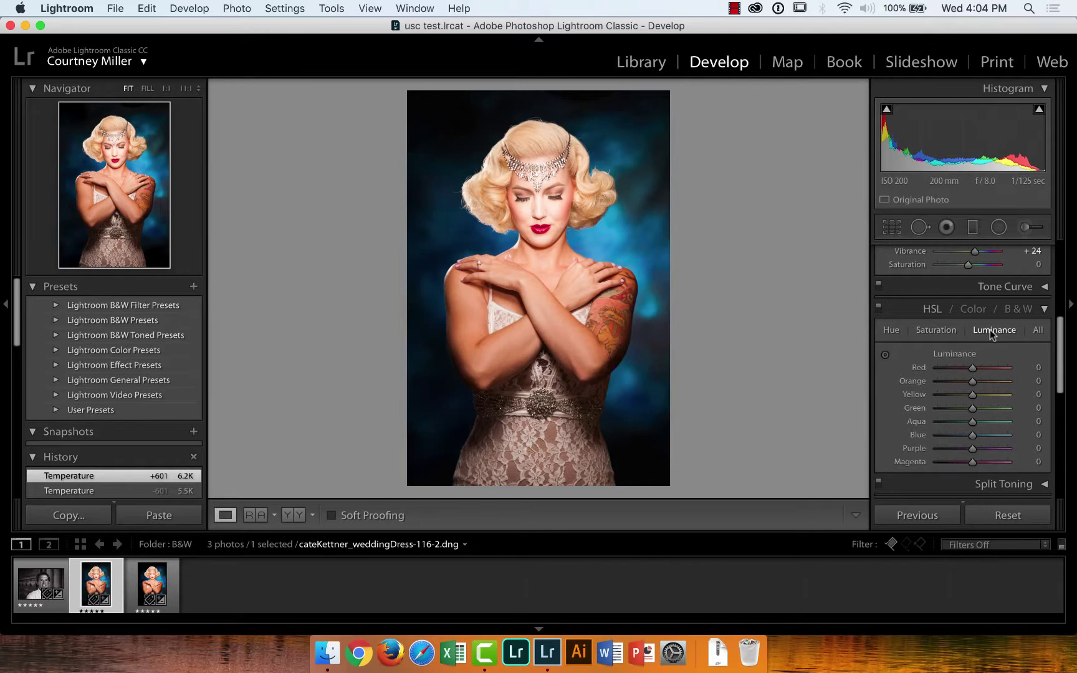
click(935, 331)
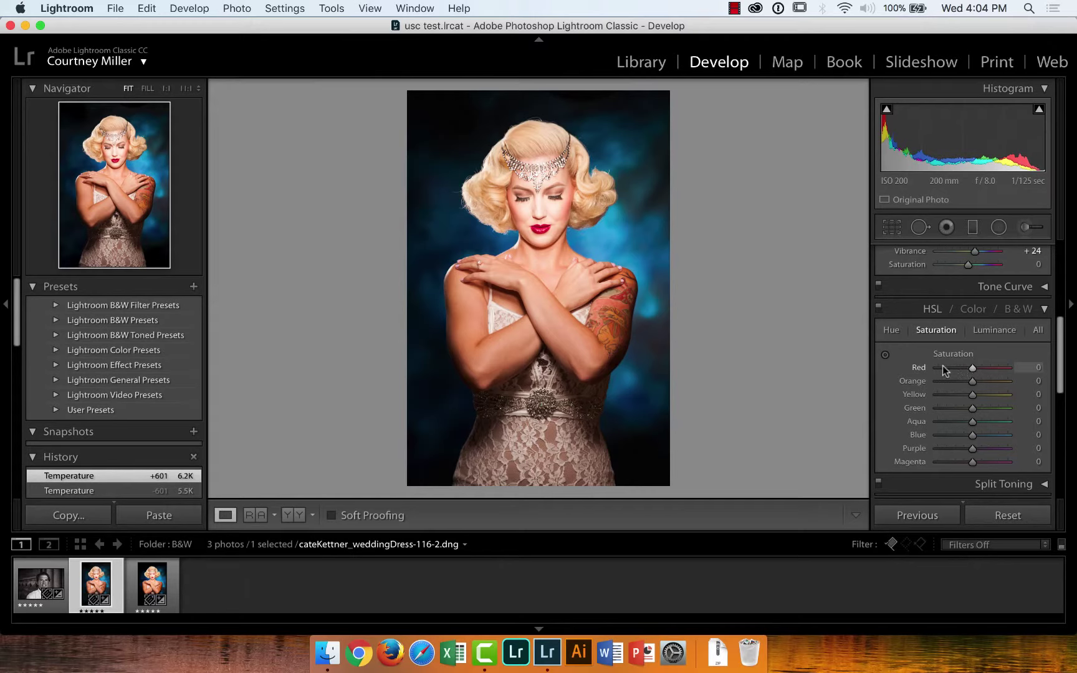
click(983, 330)
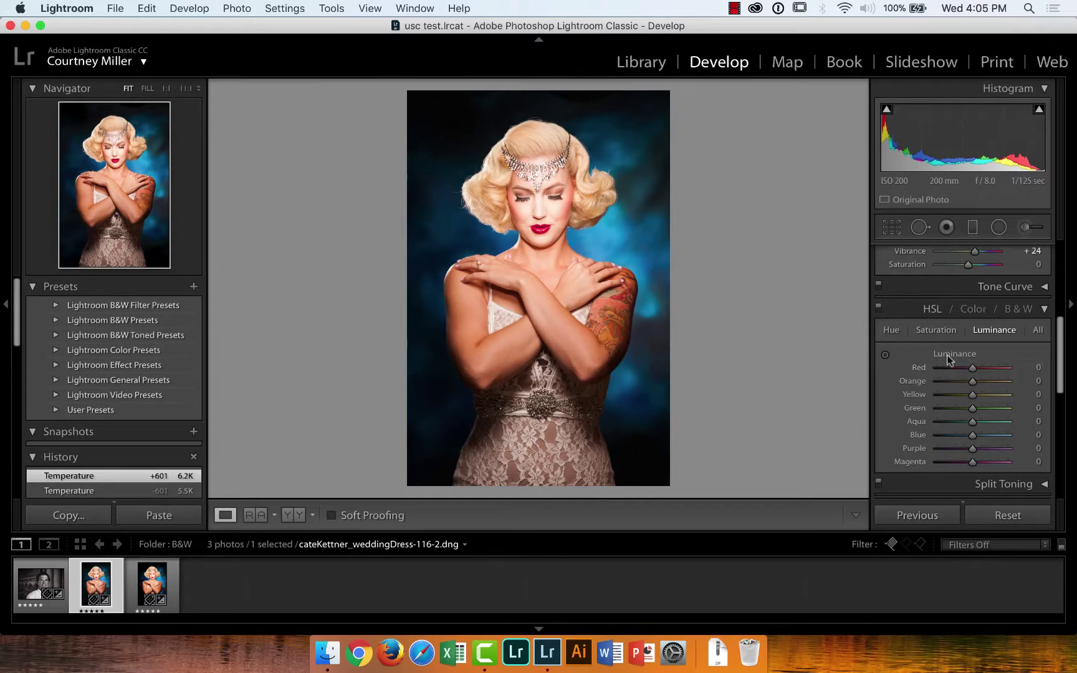
click(898, 334)
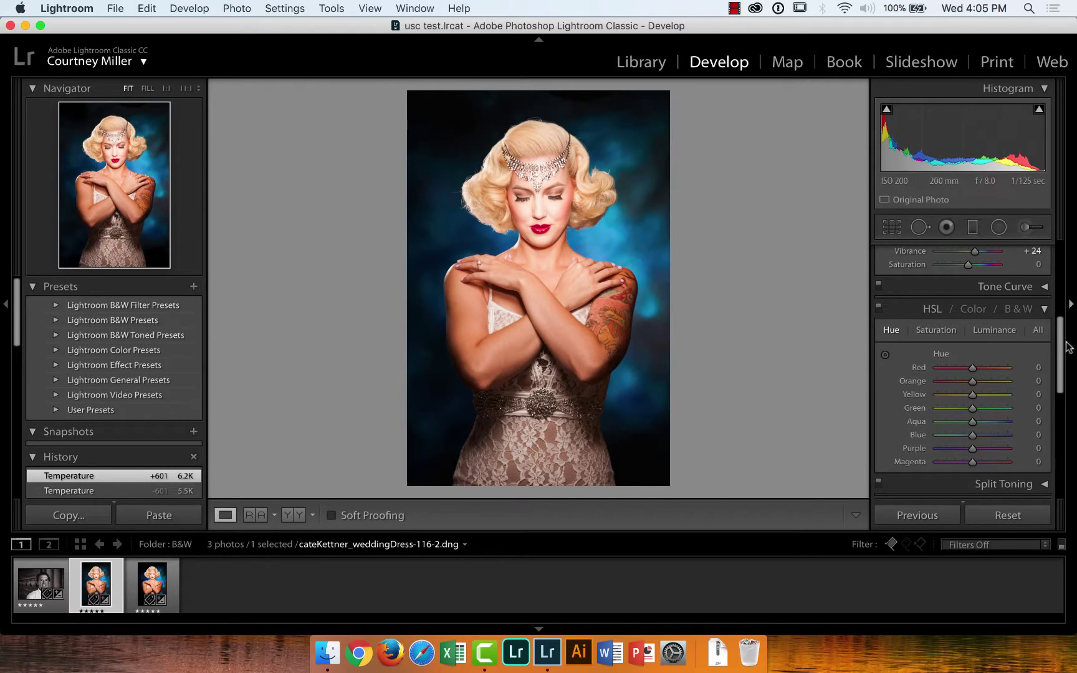
scroll(1063, 352, down, 1)
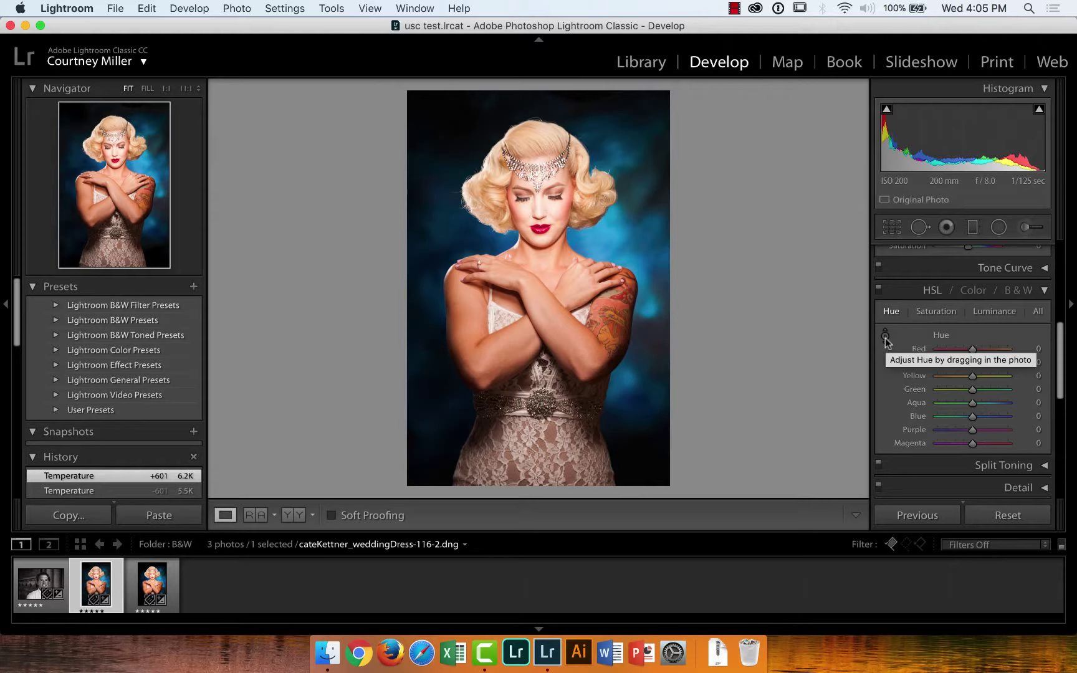
click(885, 337)
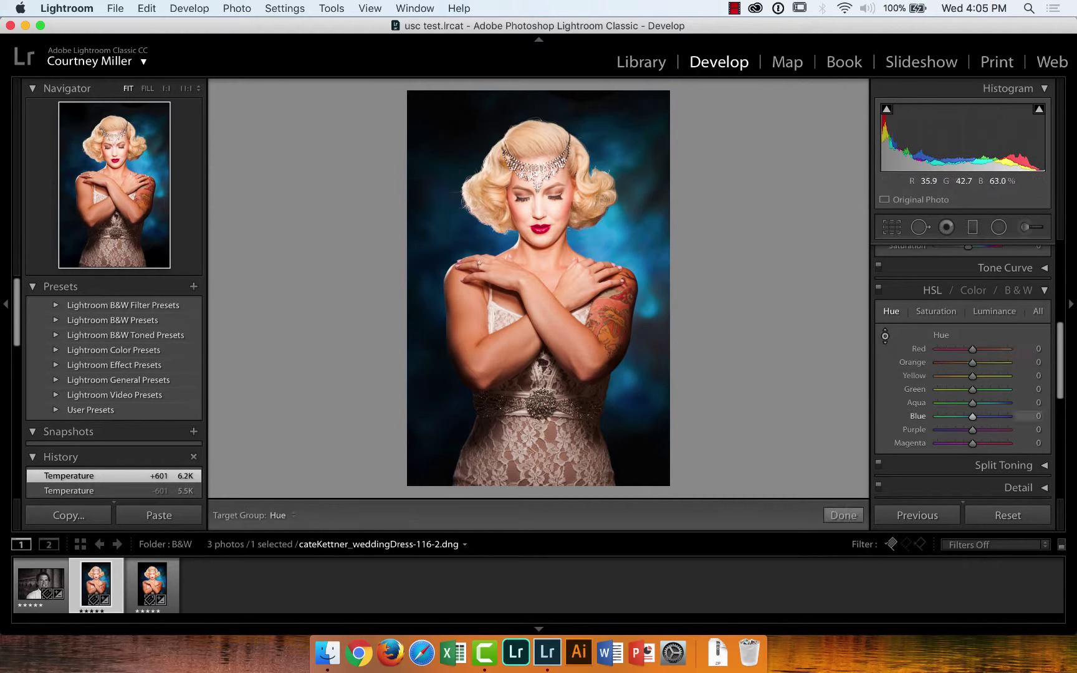
drag(614, 206, 614, 143)
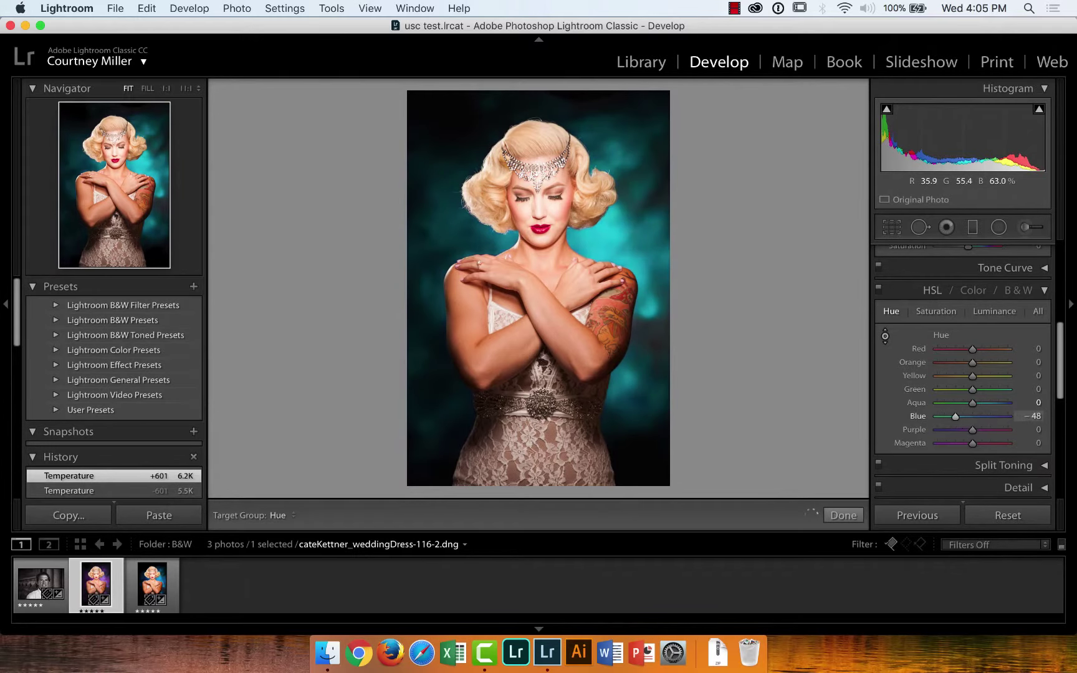
key(Up)
key(Up)
key(Up)
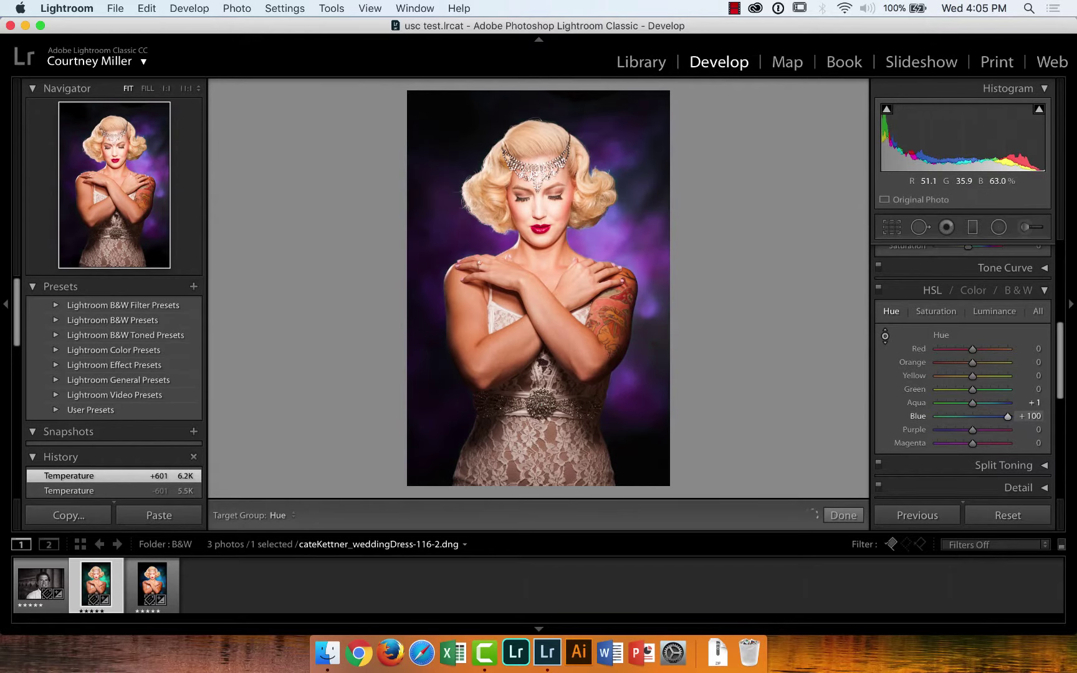
drag(644, 268, 648, 268)
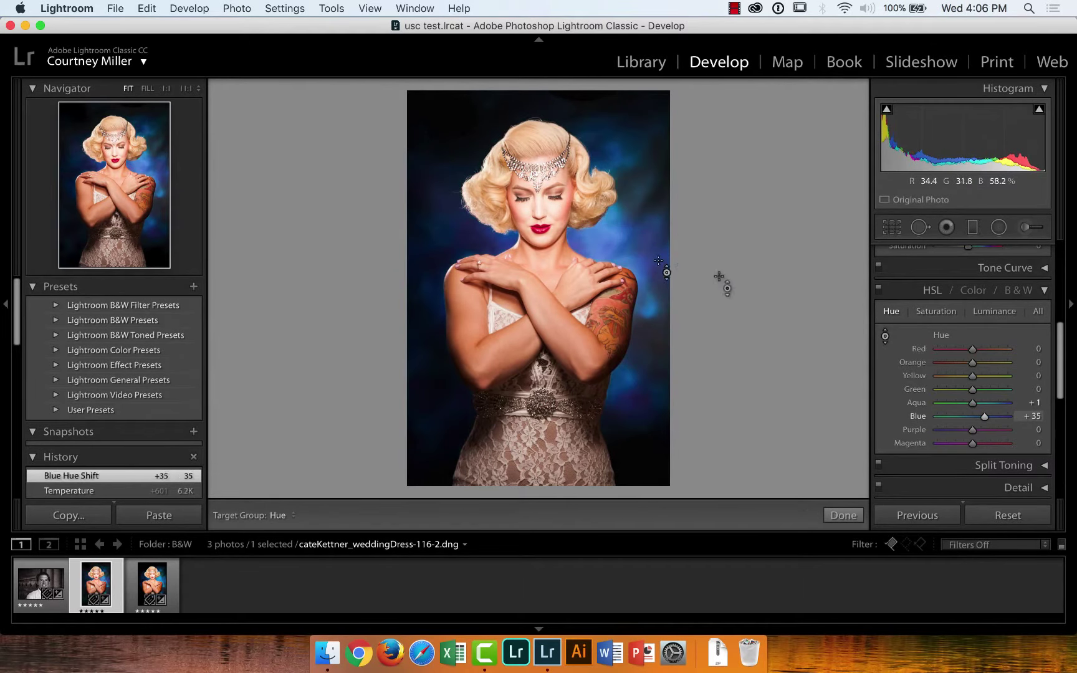
double_click(918, 417)
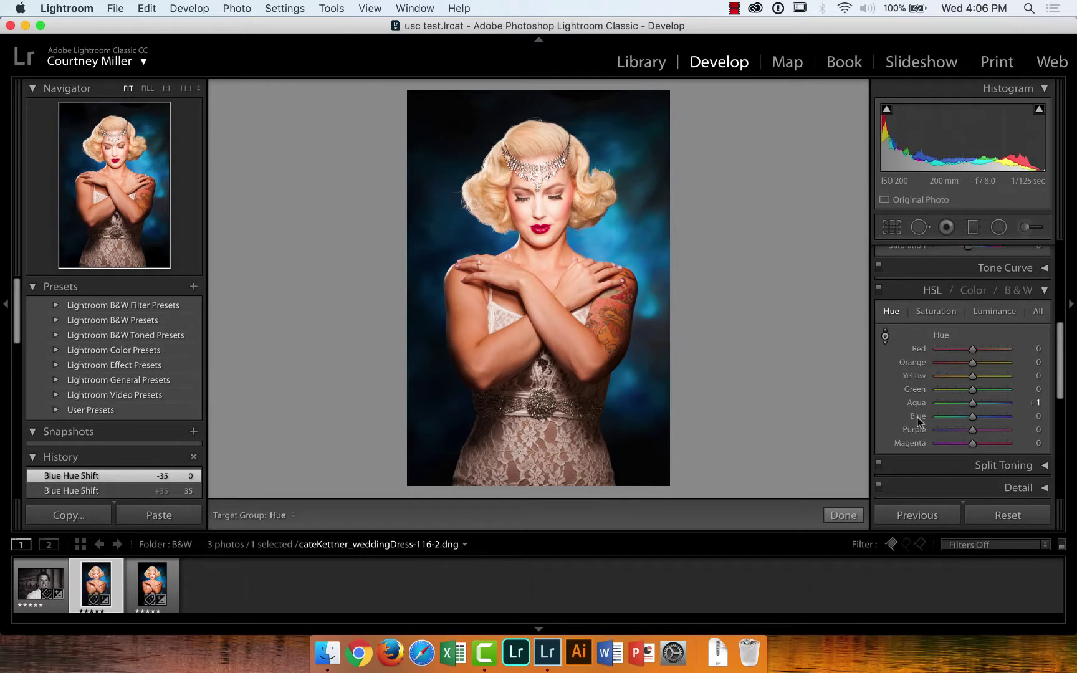
double_click(918, 403)
click(885, 338)
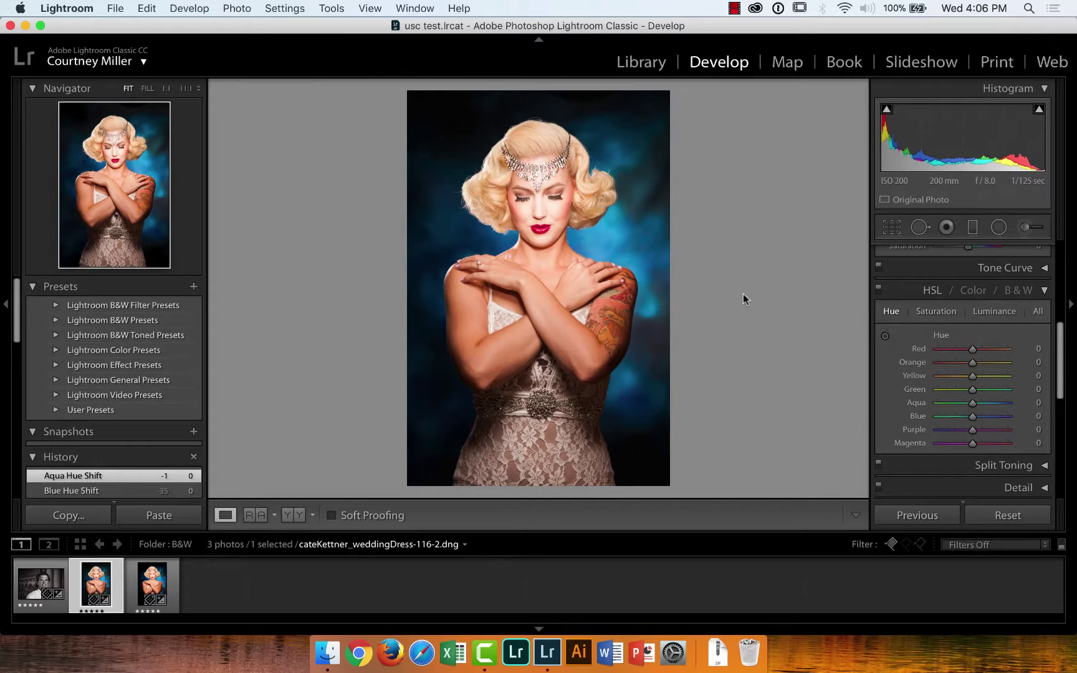
Use the targeted adjustment tool on the background to set Blue hue +100 and Aqua -2
click(885, 337)
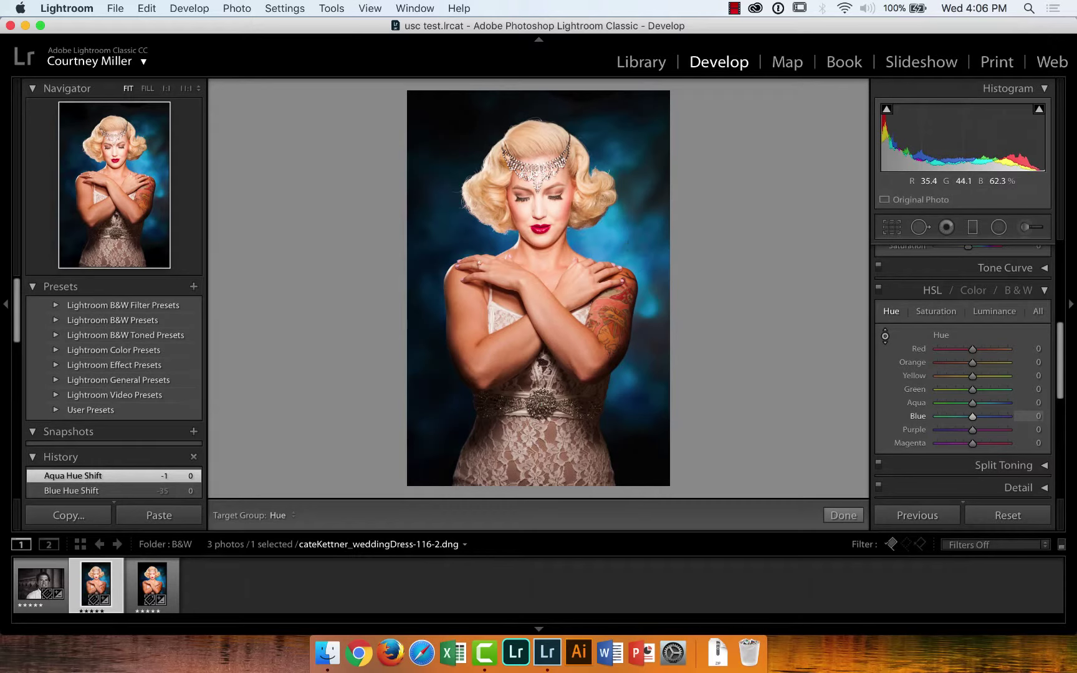
key(Up)
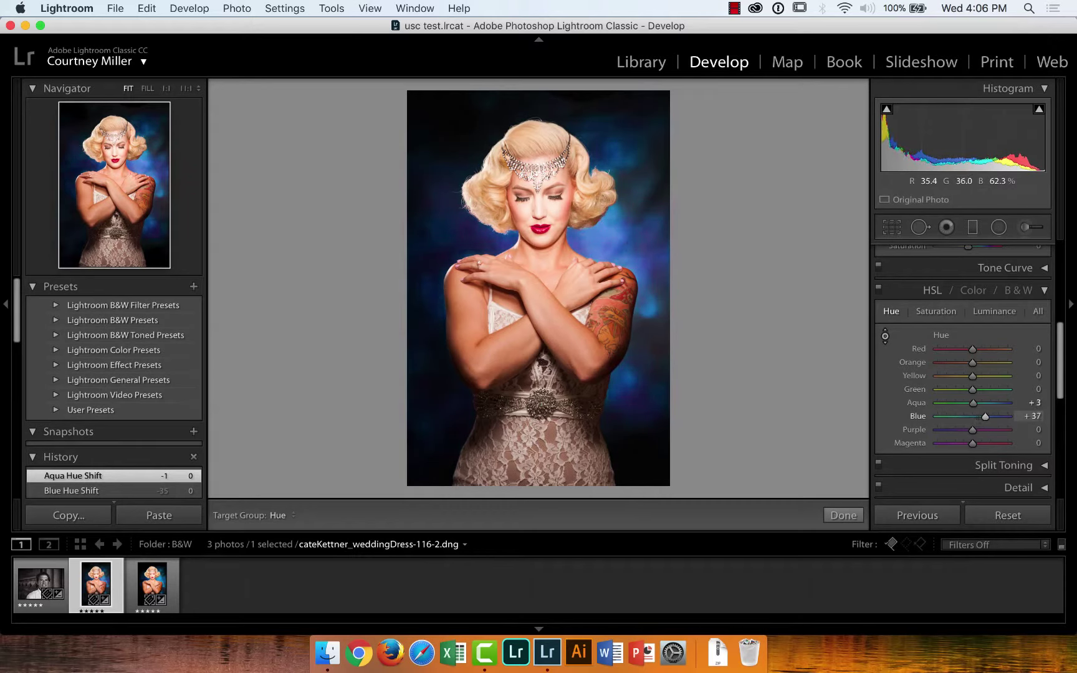
key(Up)
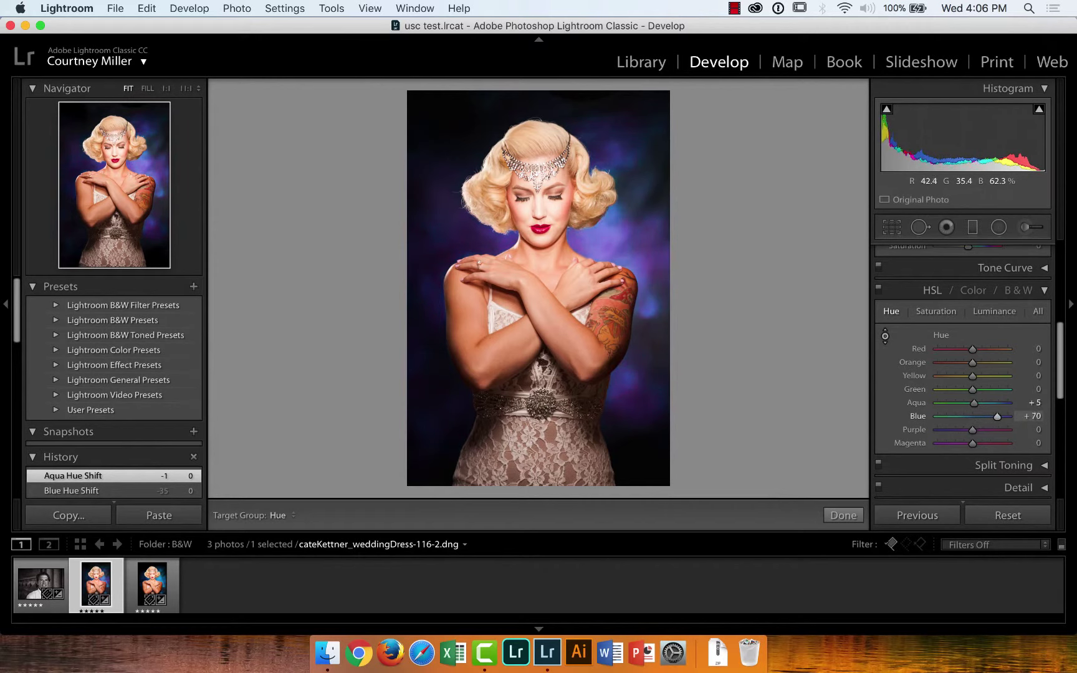
key(Down)
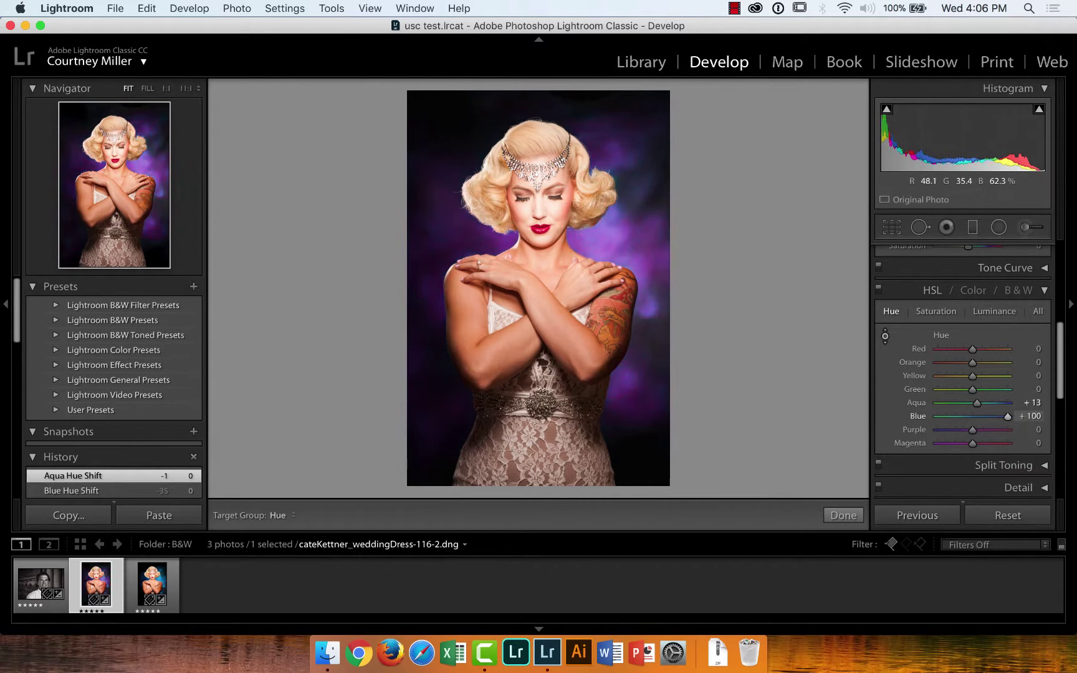
key(Down)
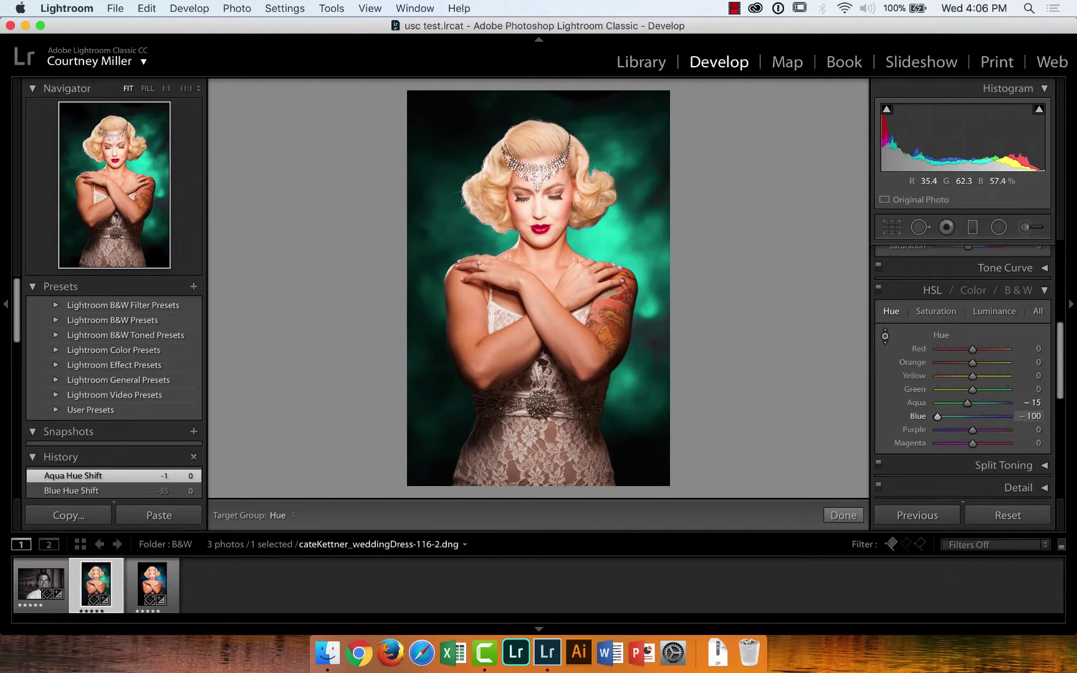
key(Up)
key(Down)
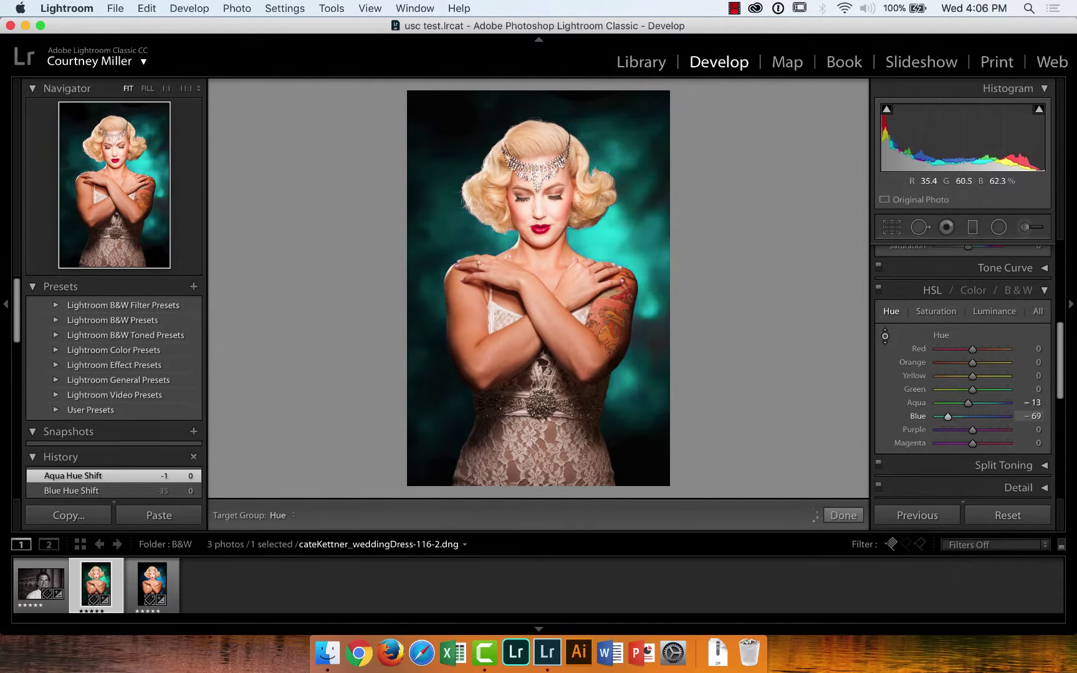
key(Up)
key(Up)
key(Up)
key(Up)
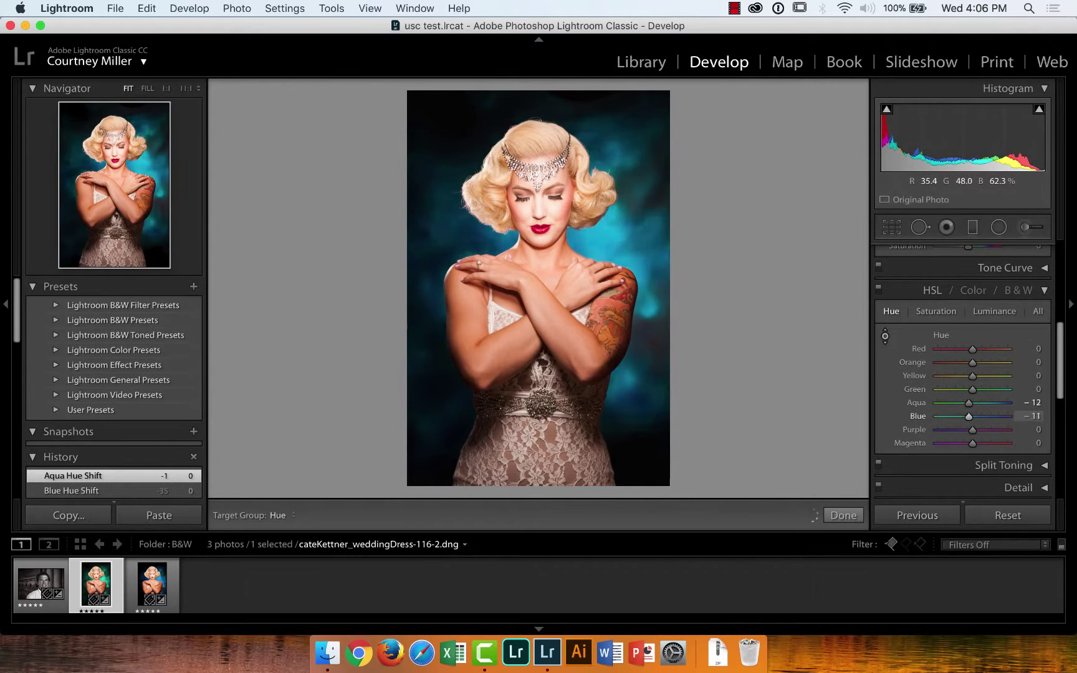
key(Up)
key(Up)
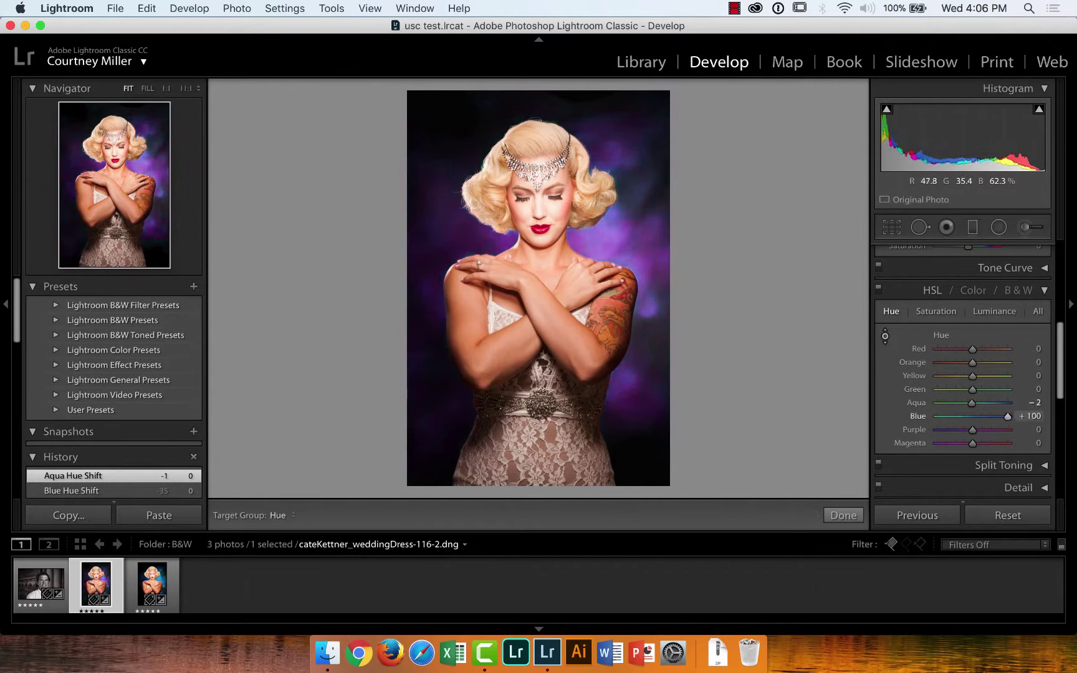
key(Up)
key(Up)
key(Down)
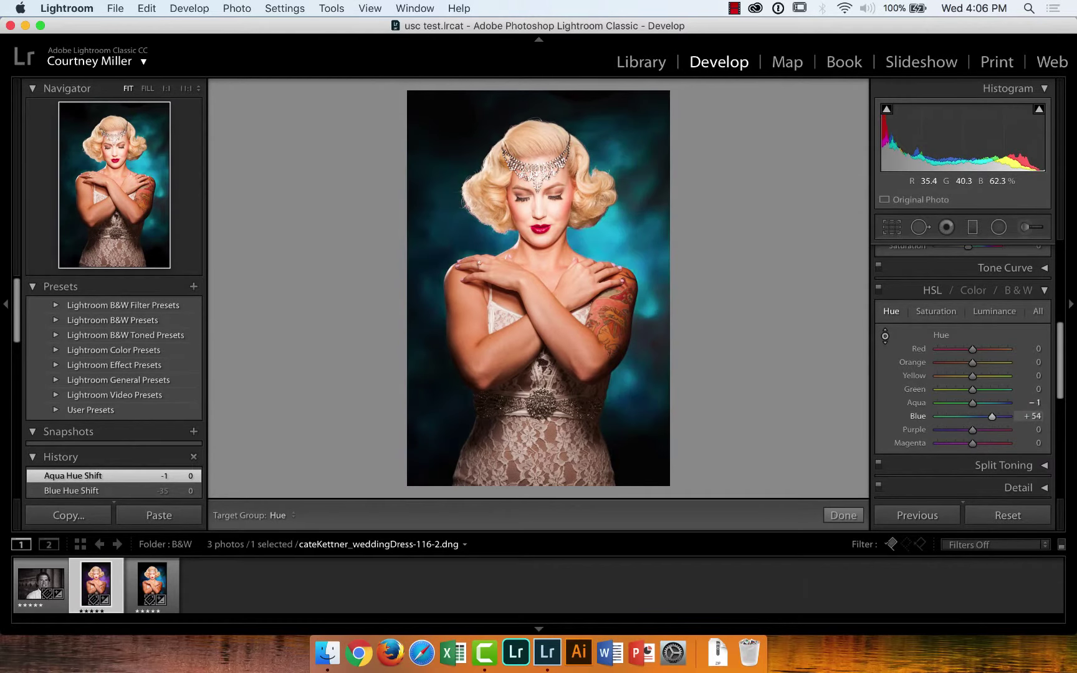
key(Up)
key(Down)
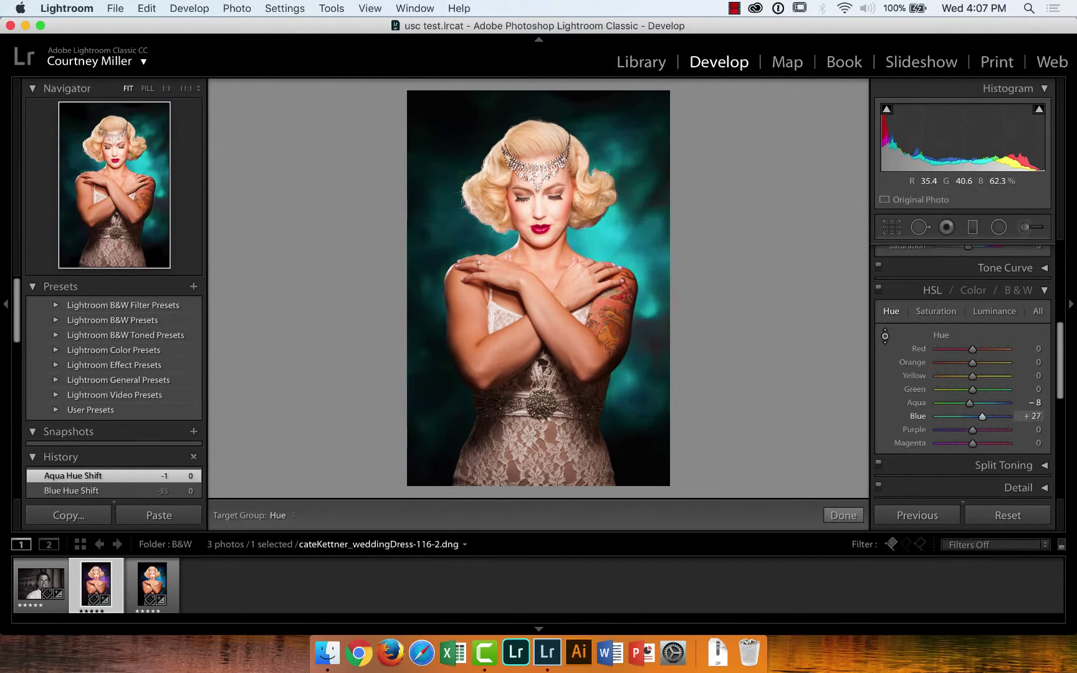
key(Up)
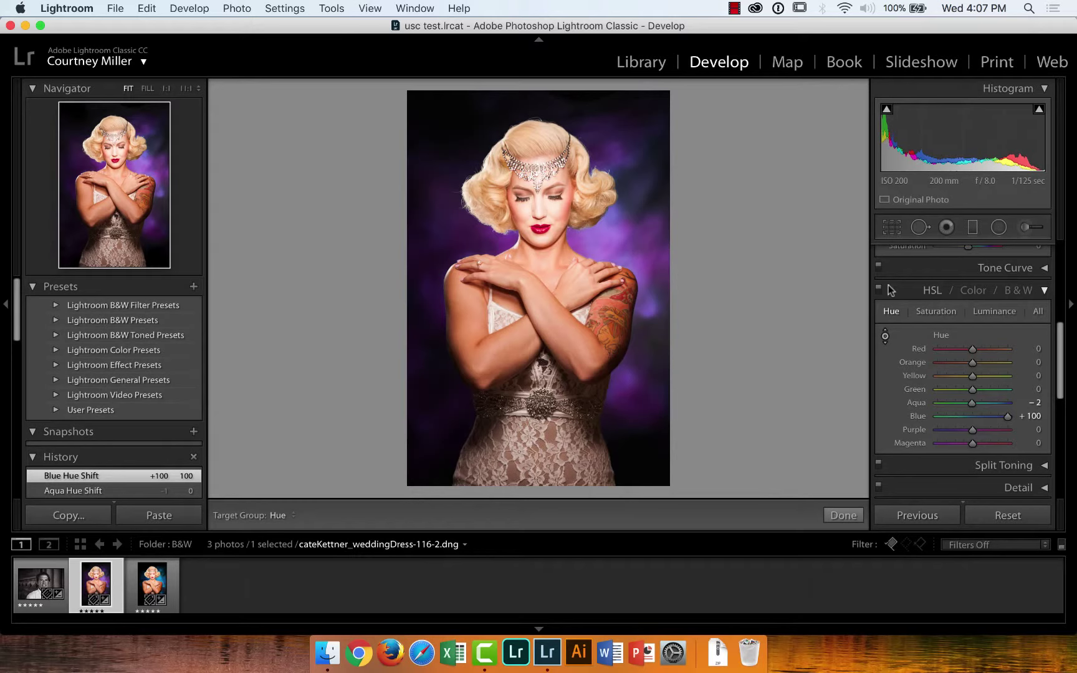
Reset the Blue and Aqua hue sliders back to 0
double_click(922, 416)
double_click(915, 405)
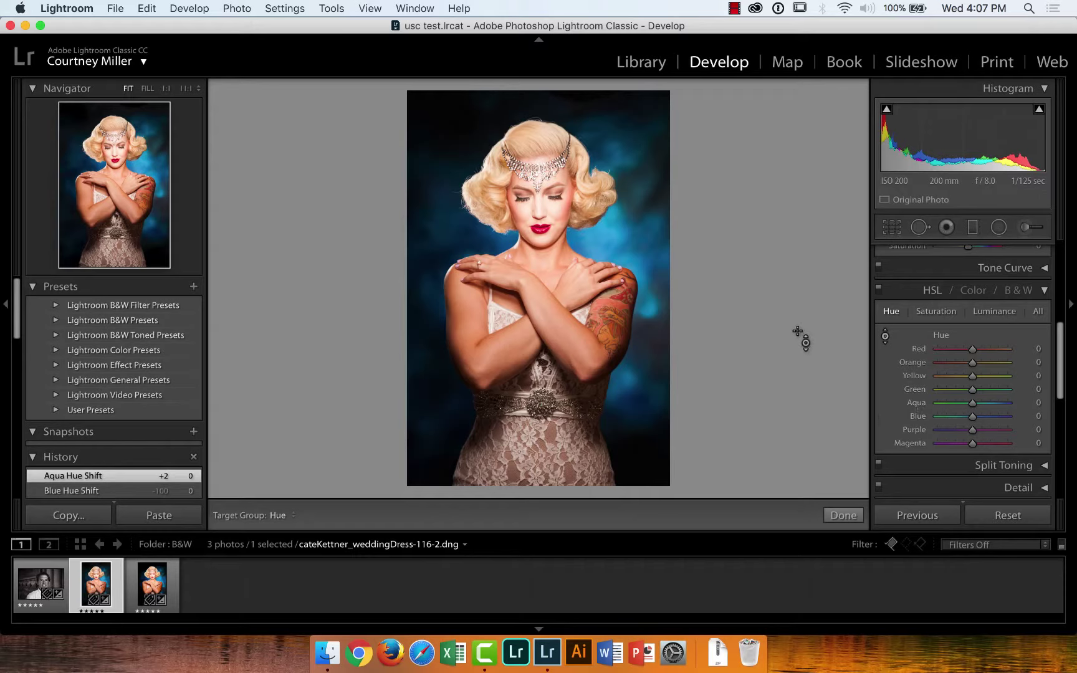
Pick the AdjustmentBrush folder in Library and open DSCF6389.dng in Develop
click(642, 62)
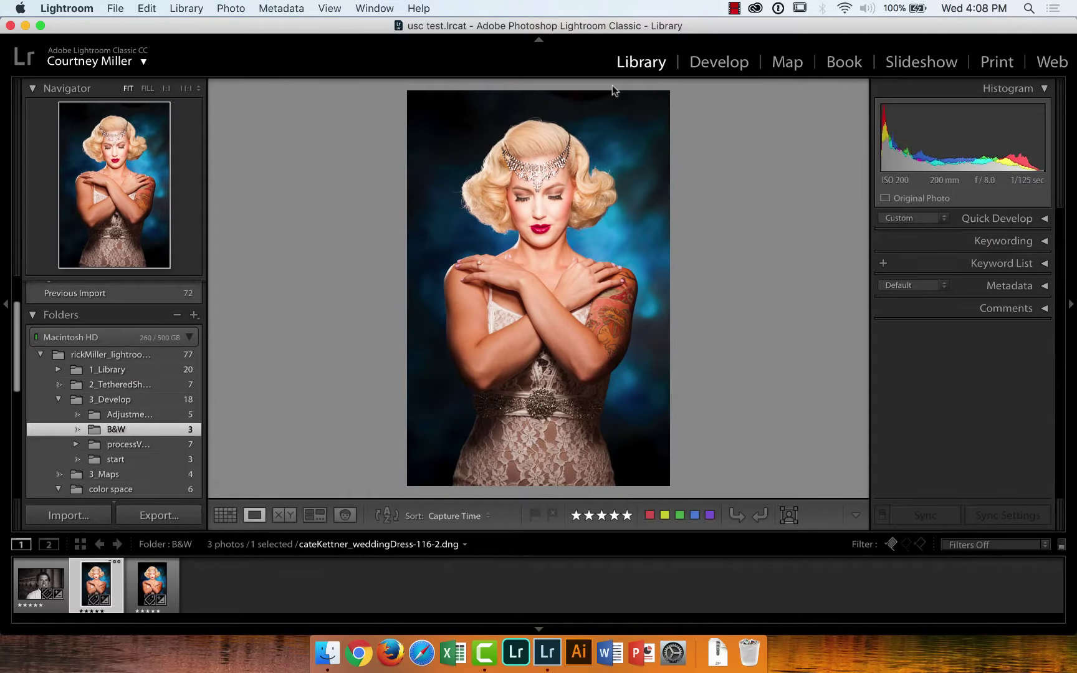
click(111, 416)
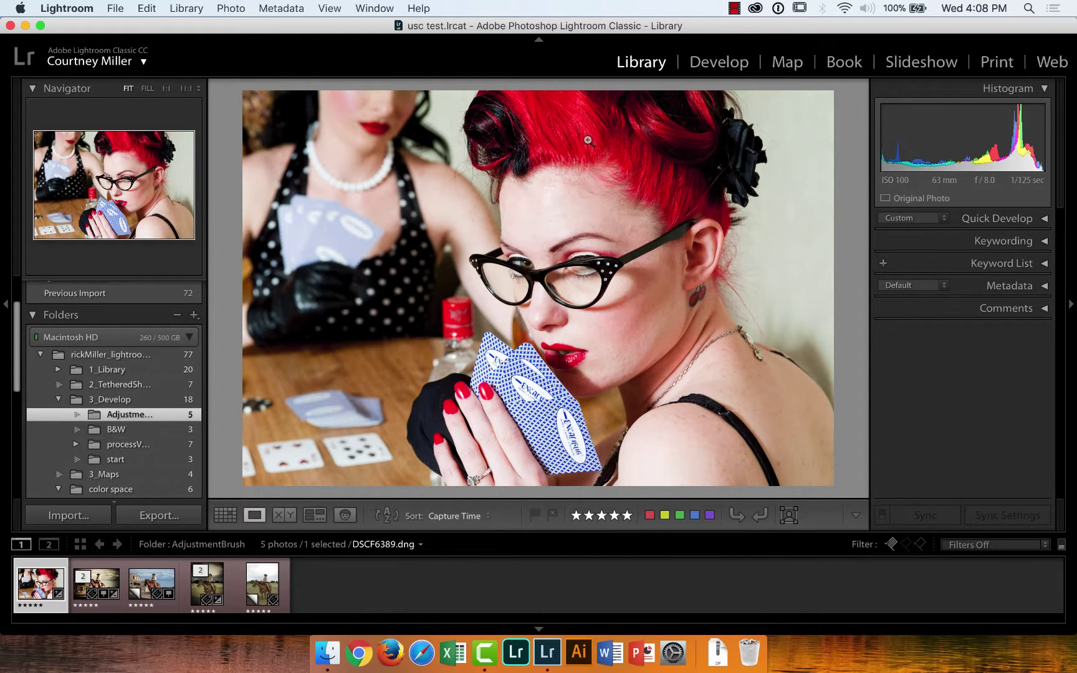
click(709, 65)
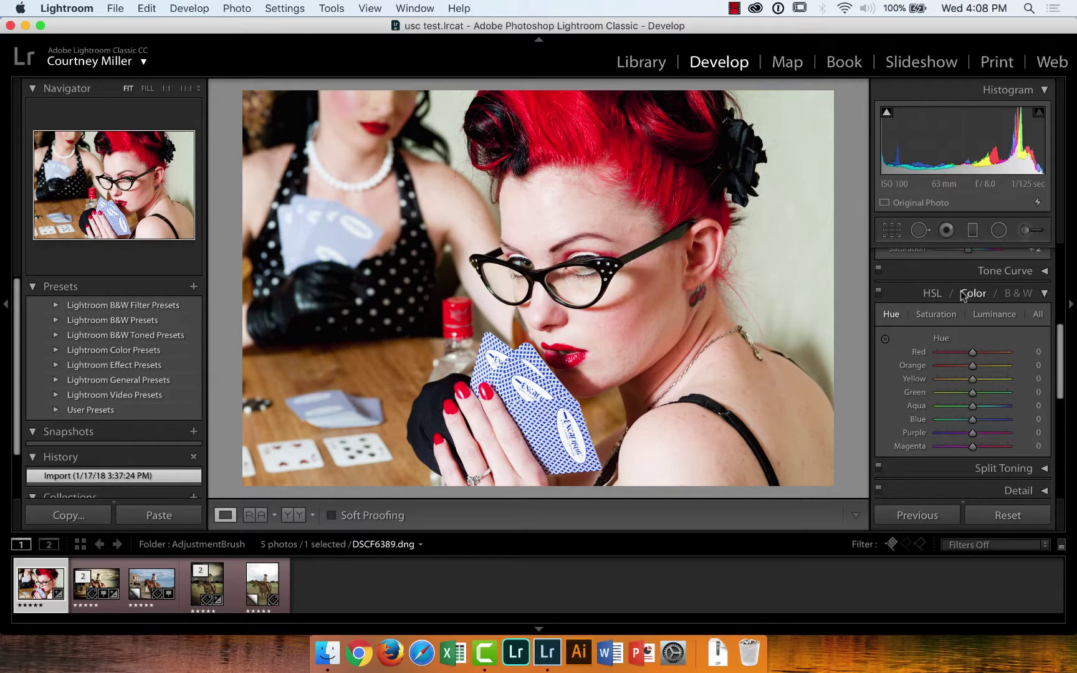
Convert the card-player portrait to black and white, giving a Red −9, Orange −18, Yellow −22 mix
click(1018, 293)
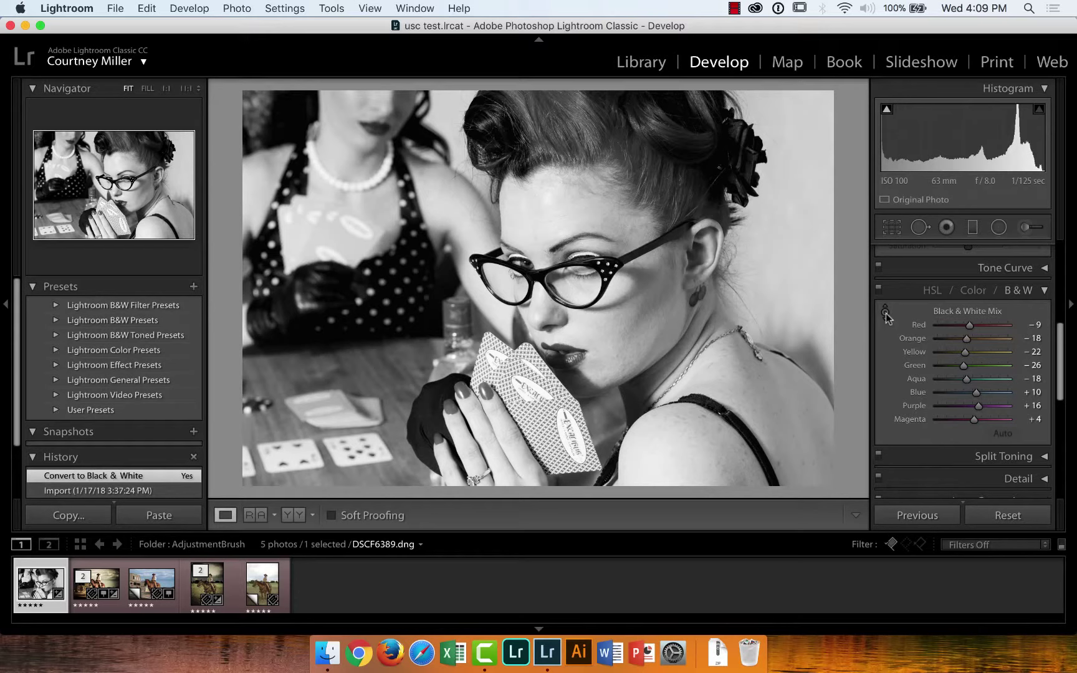
With the on-photo B&W tool, lighten the red hair to Red +11 and darken the blue cards to Blue −96
click(885, 312)
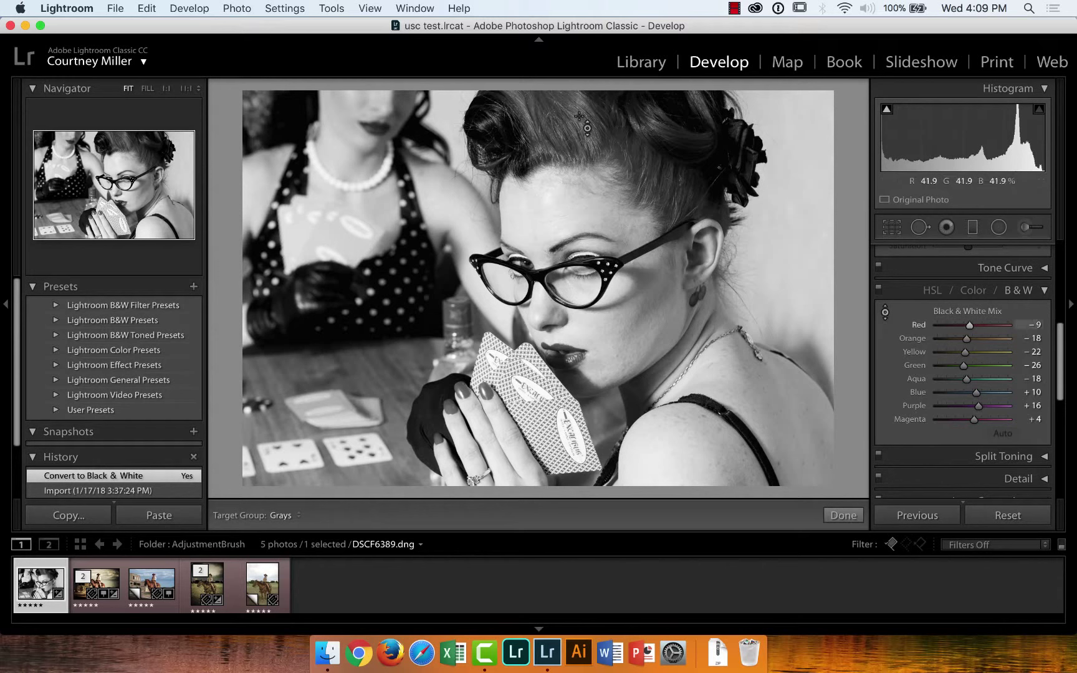
drag(530, 131, 530, 100)
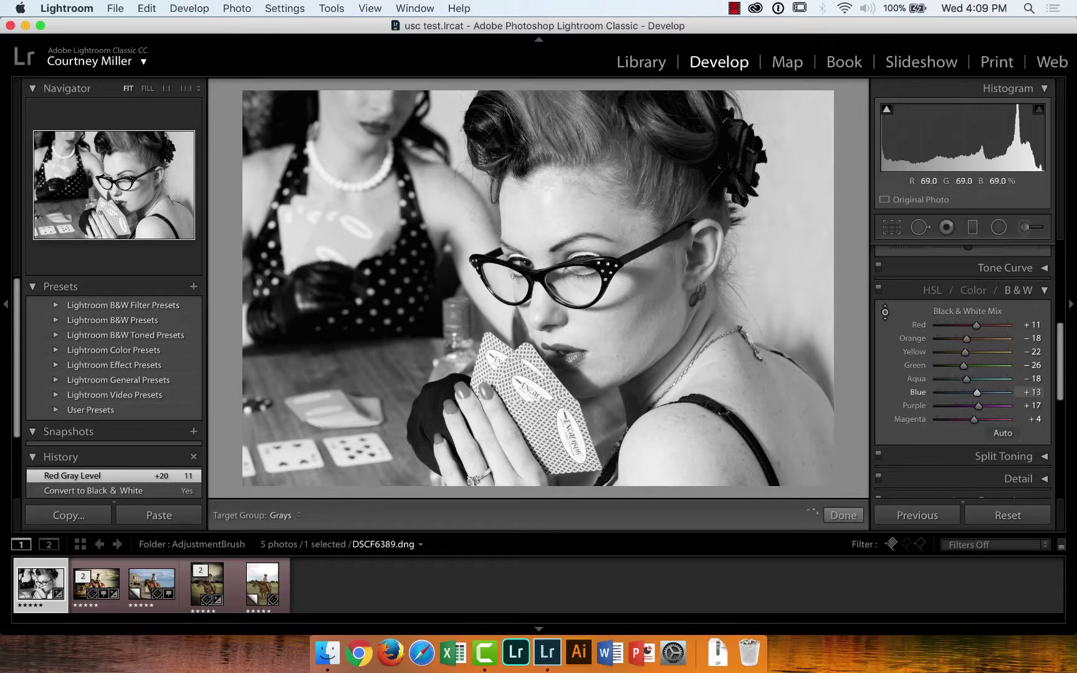
drag(536, 399, 536, 476)
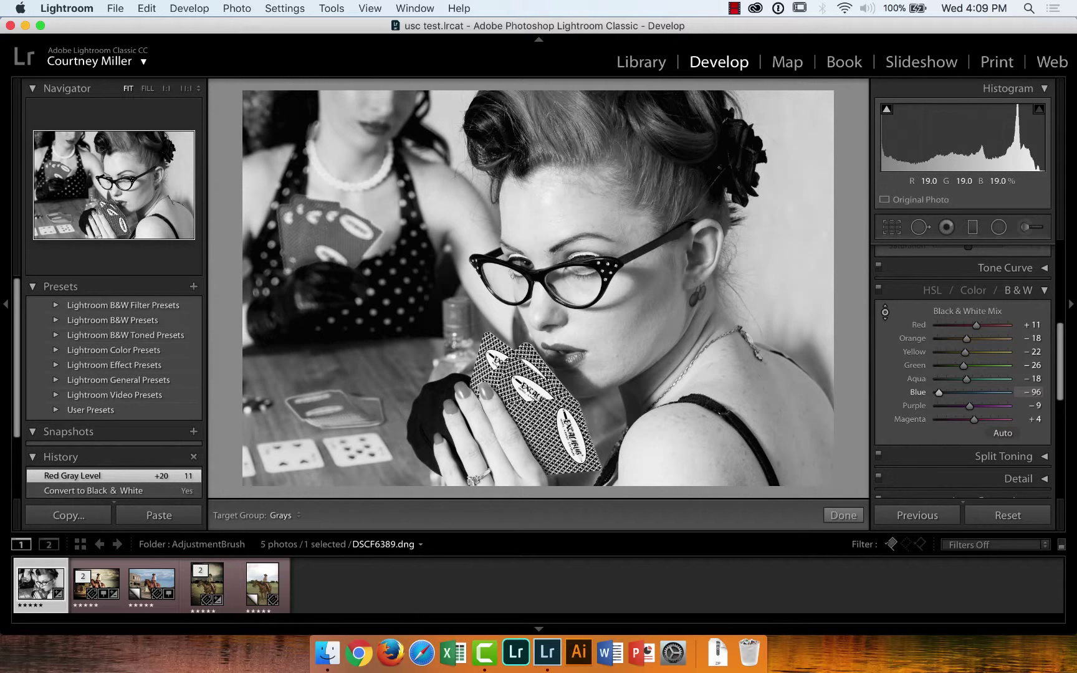
drag(541, 428, 541, 427)
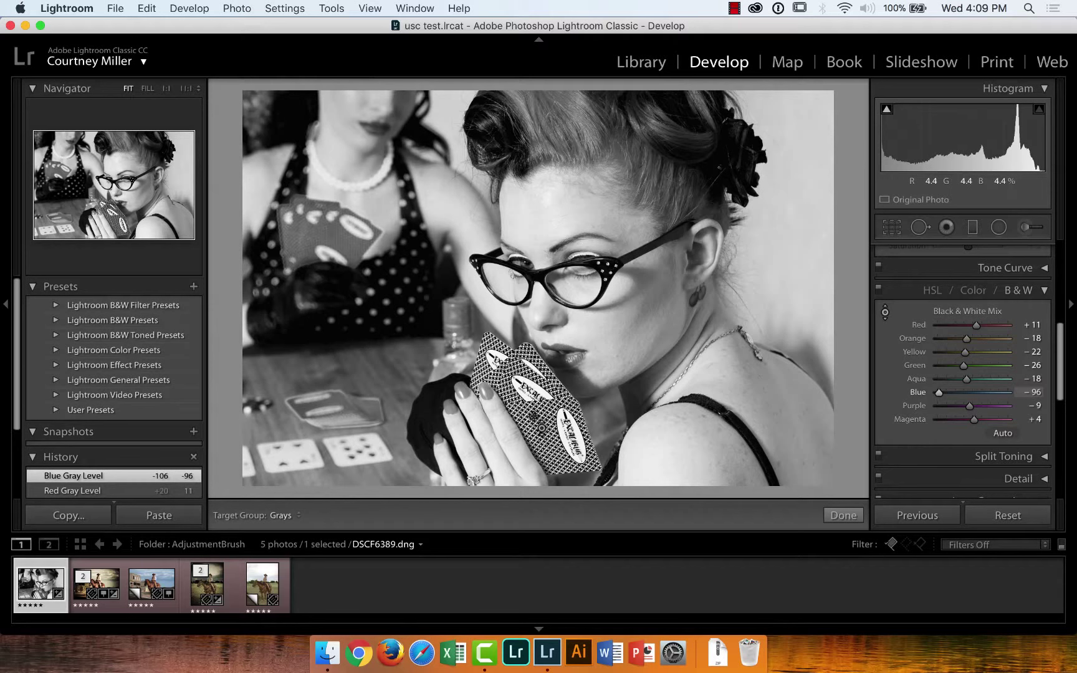
Reset the photo, reapply B&W with the Infrared preset, then lift the reds and oranges to Red +28, Orange +57
click(999, 516)
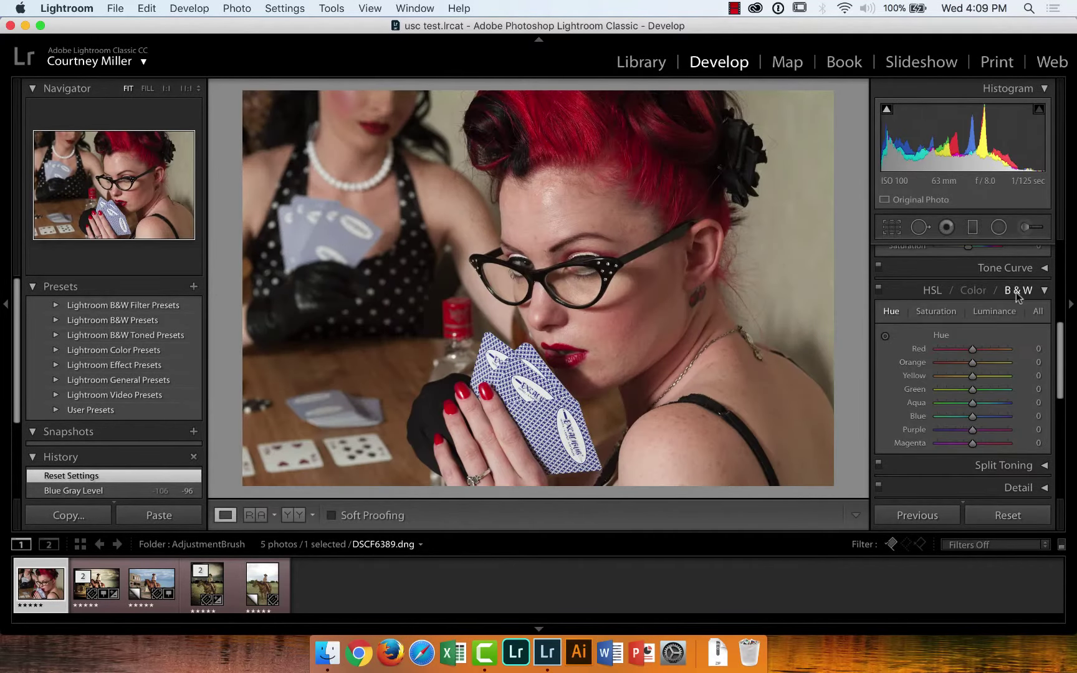
click(1015, 291)
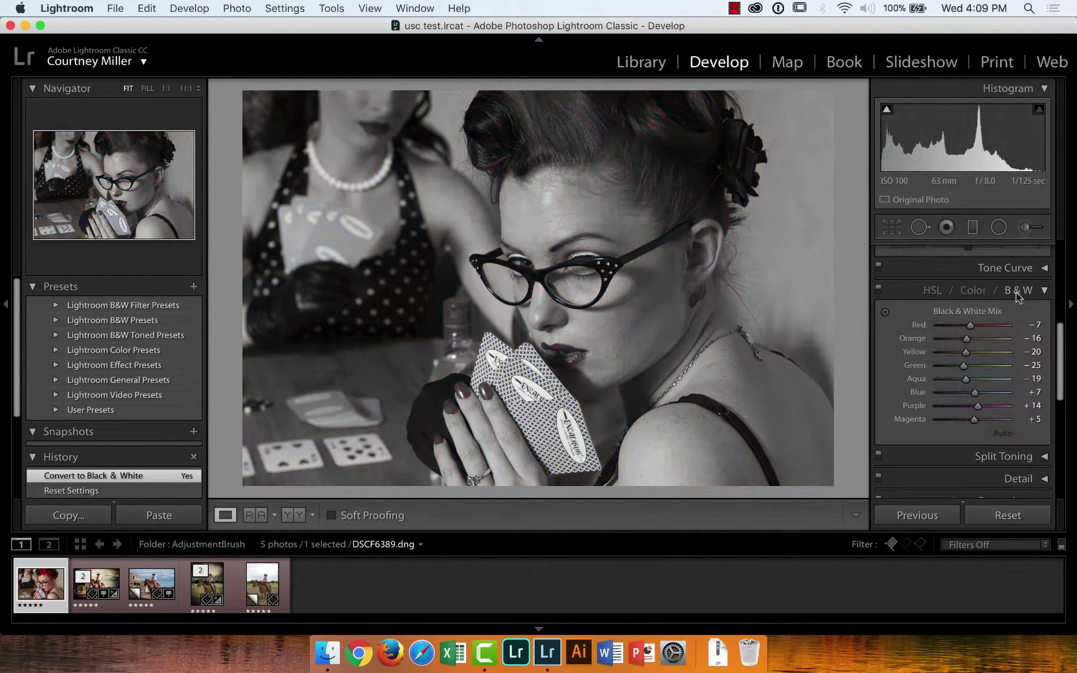
click(57, 305)
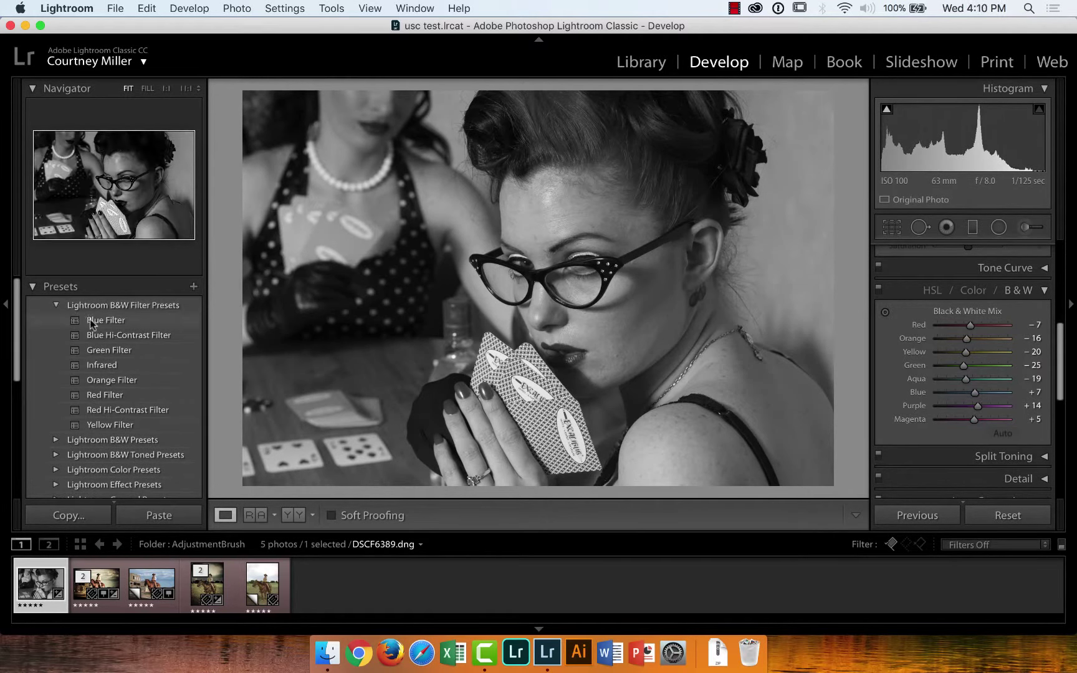
click(101, 364)
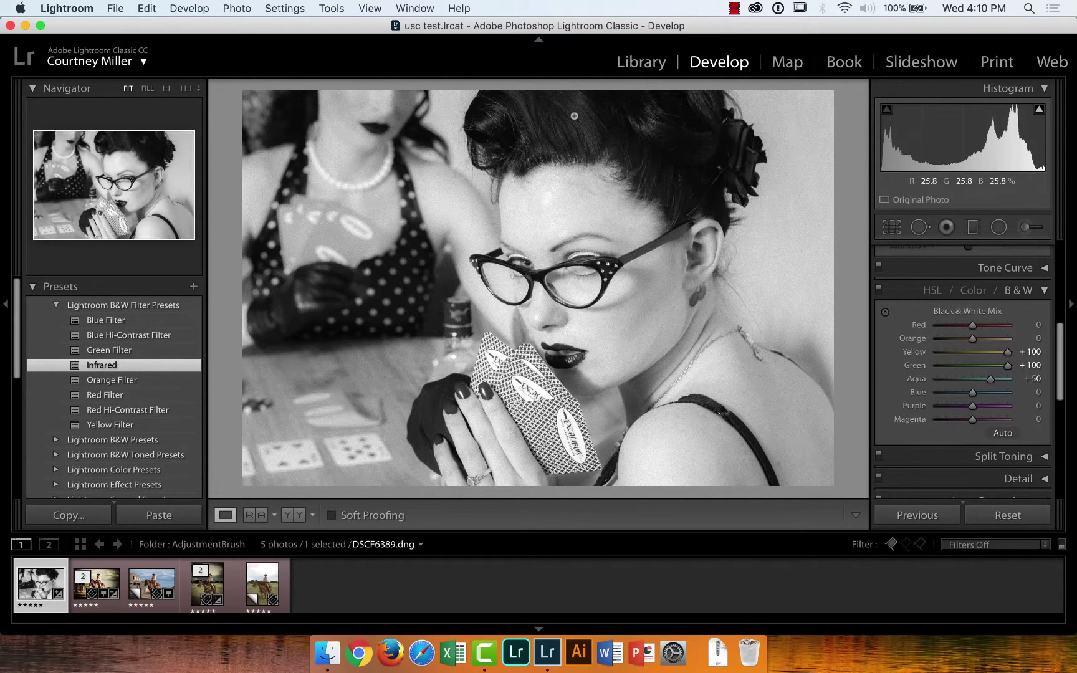
click(886, 312)
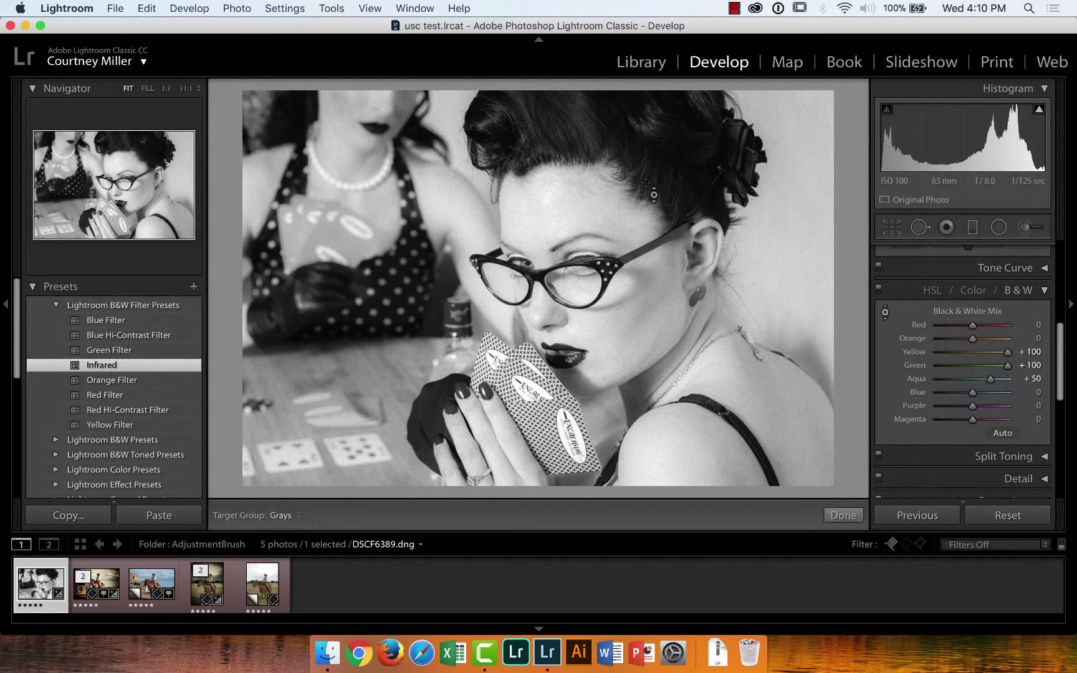
drag(651, 198, 563, 127)
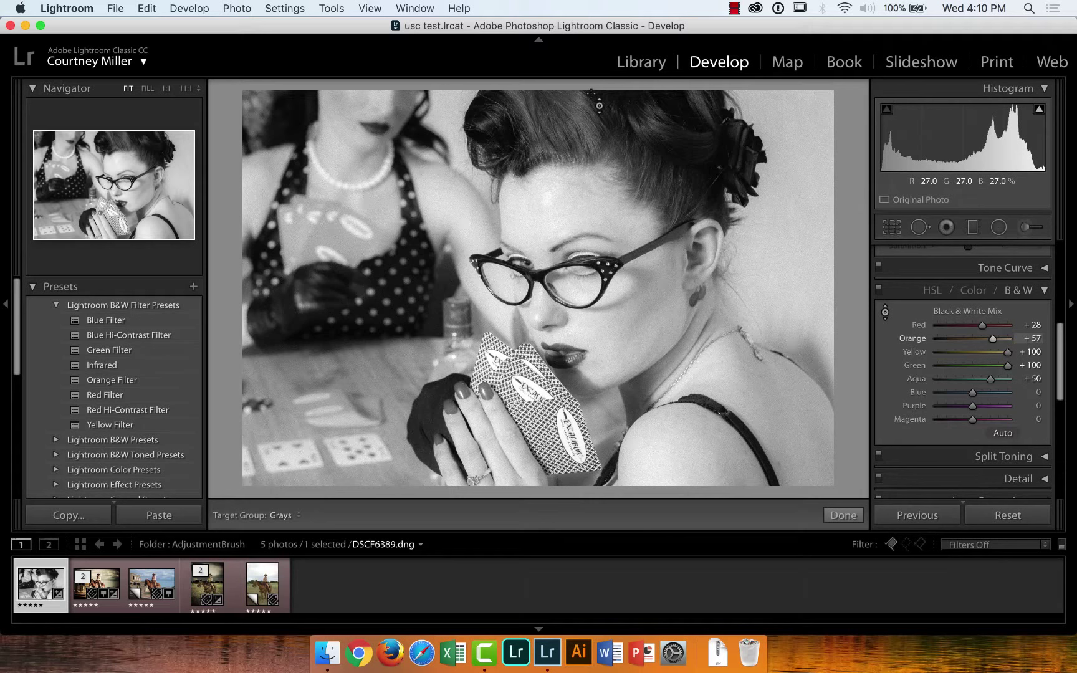
From the B&W folder, select the weddingDress-116-2 blonde portrait and bring it into Develop
click(641, 62)
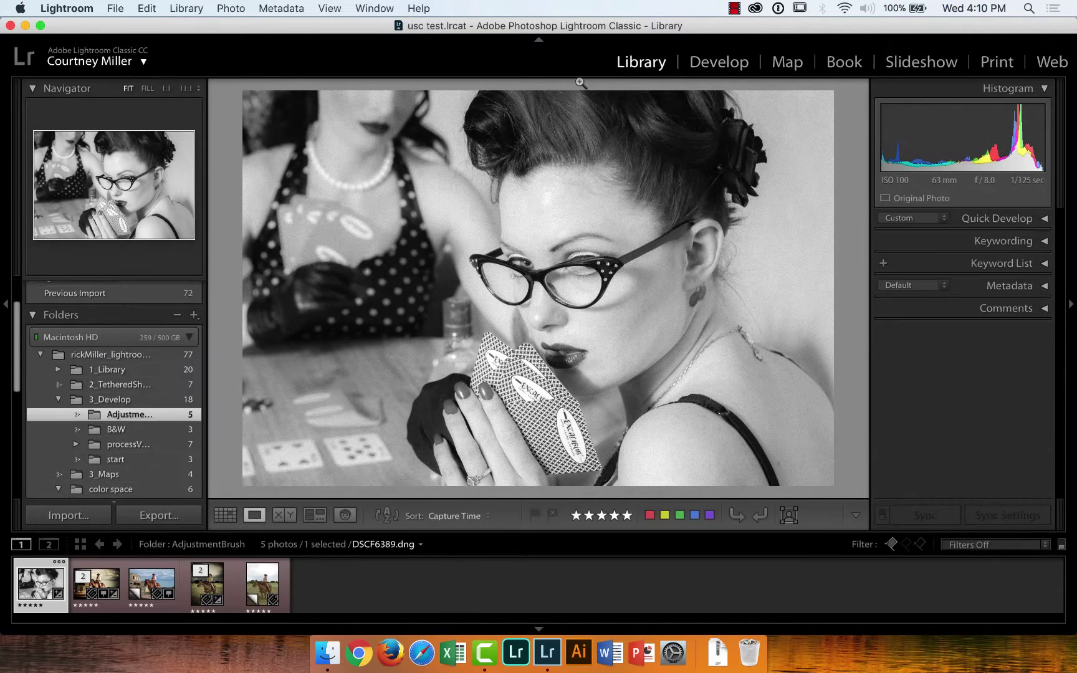
click(112, 430)
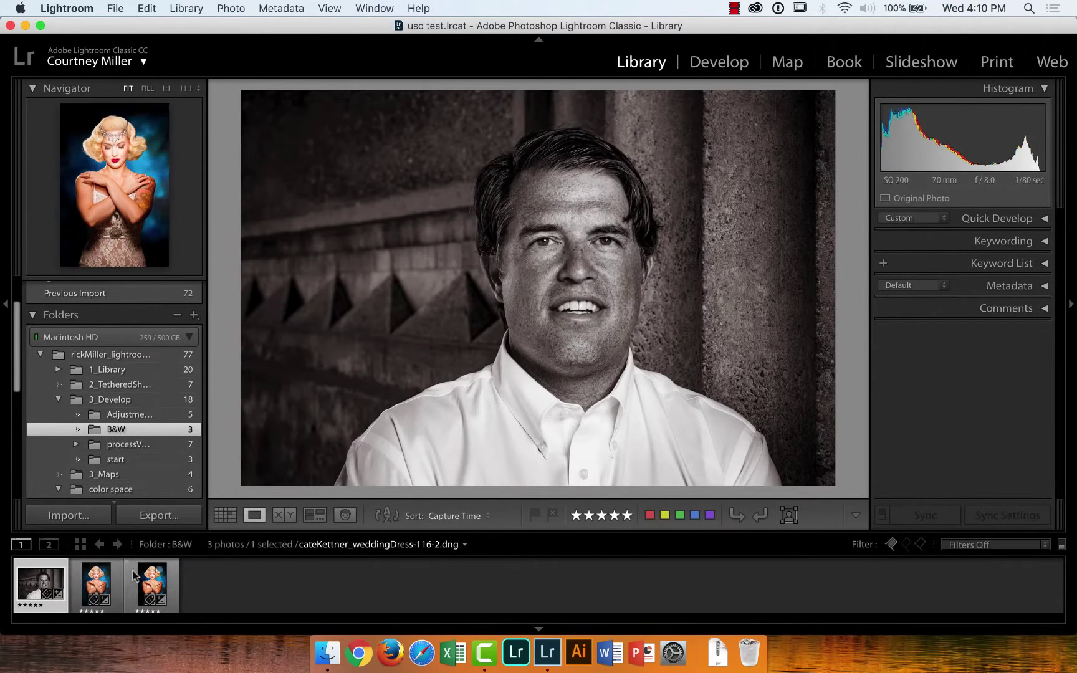
click(153, 582)
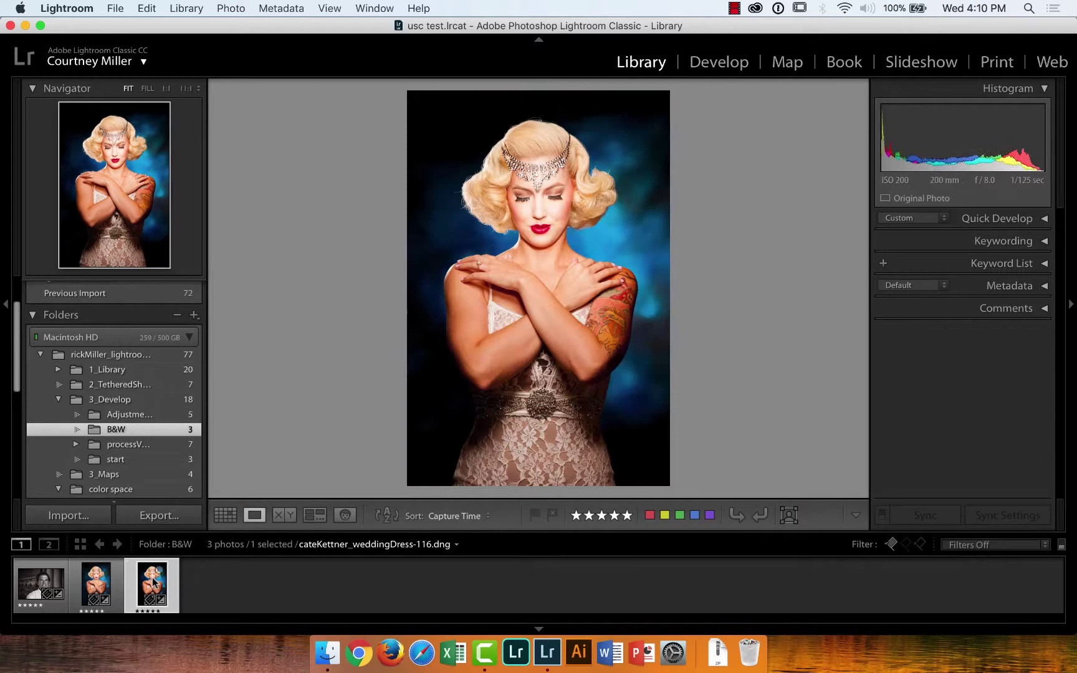
click(97, 583)
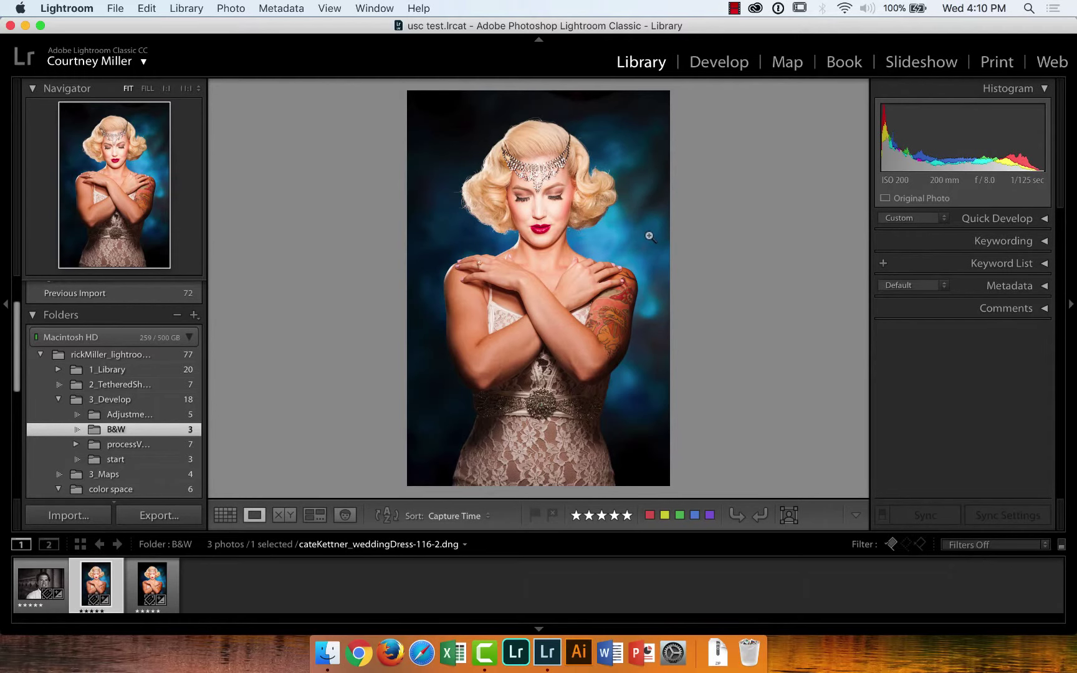
click(732, 68)
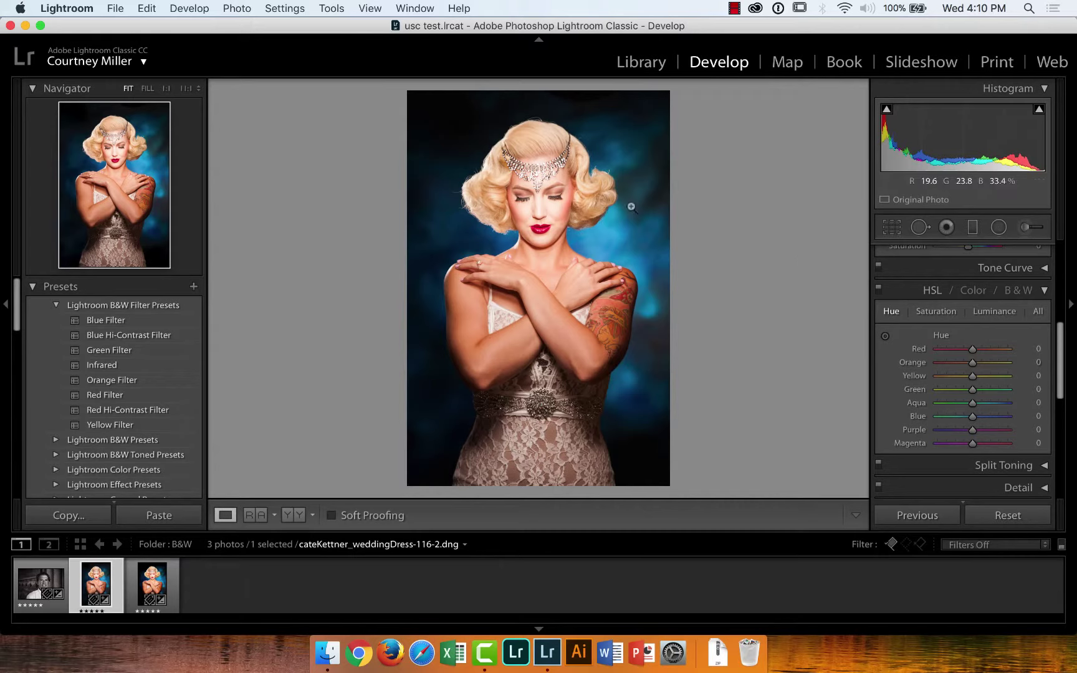
Drag on the blue background in HSL Saturation until it settles at Blue −6 and Aqua −8
click(937, 311)
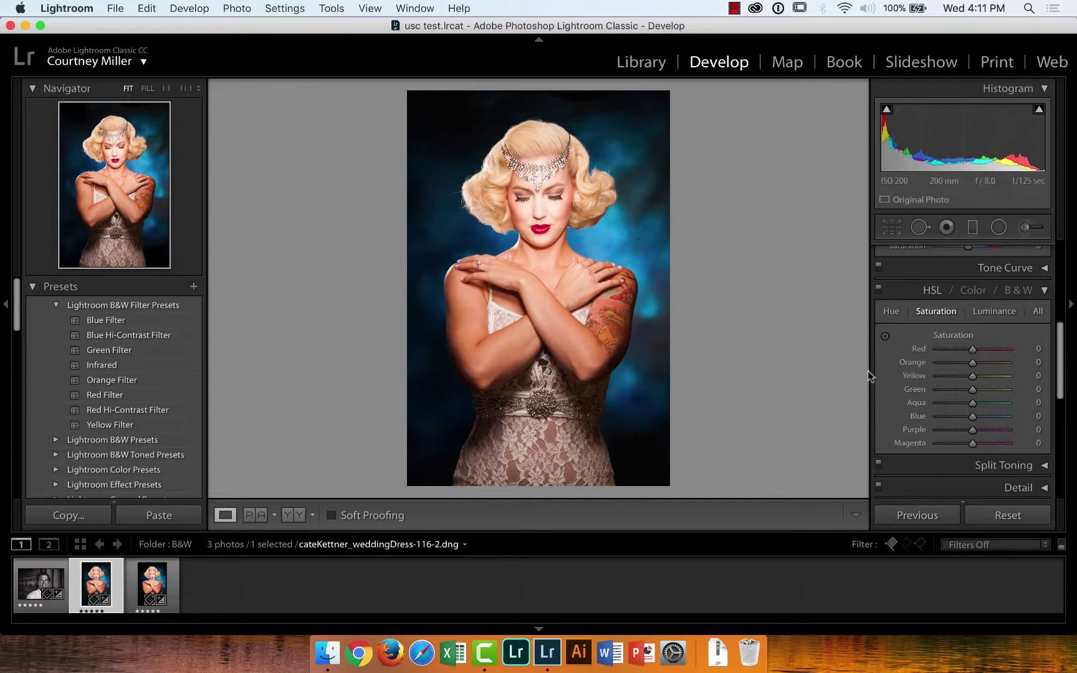
click(885, 337)
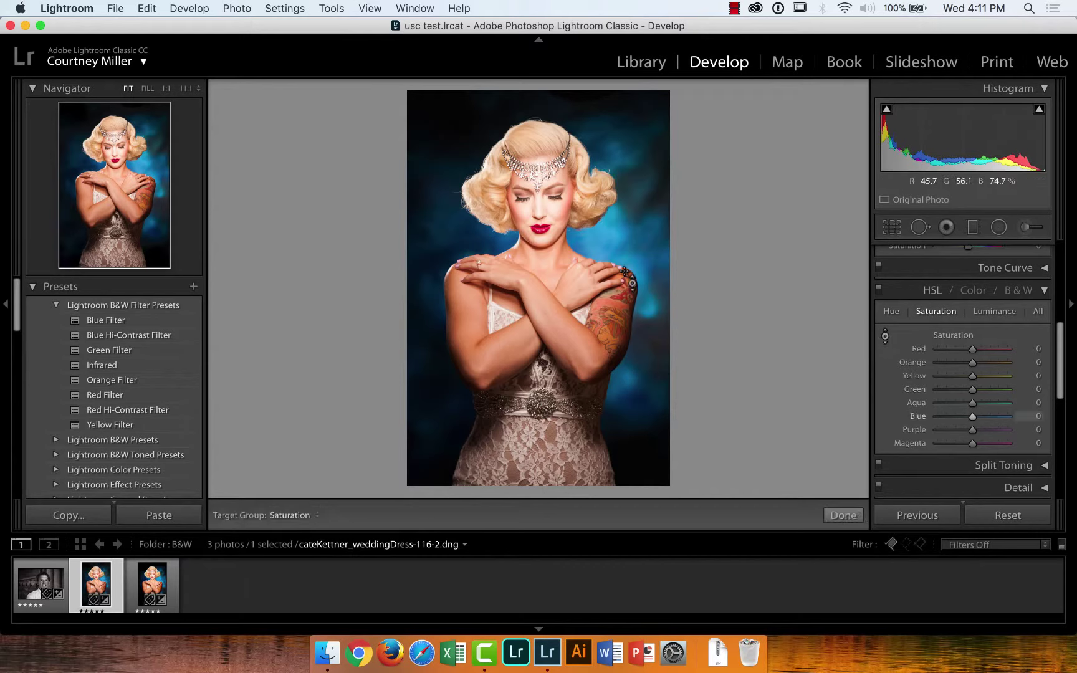
drag(601, 250, 602, 187)
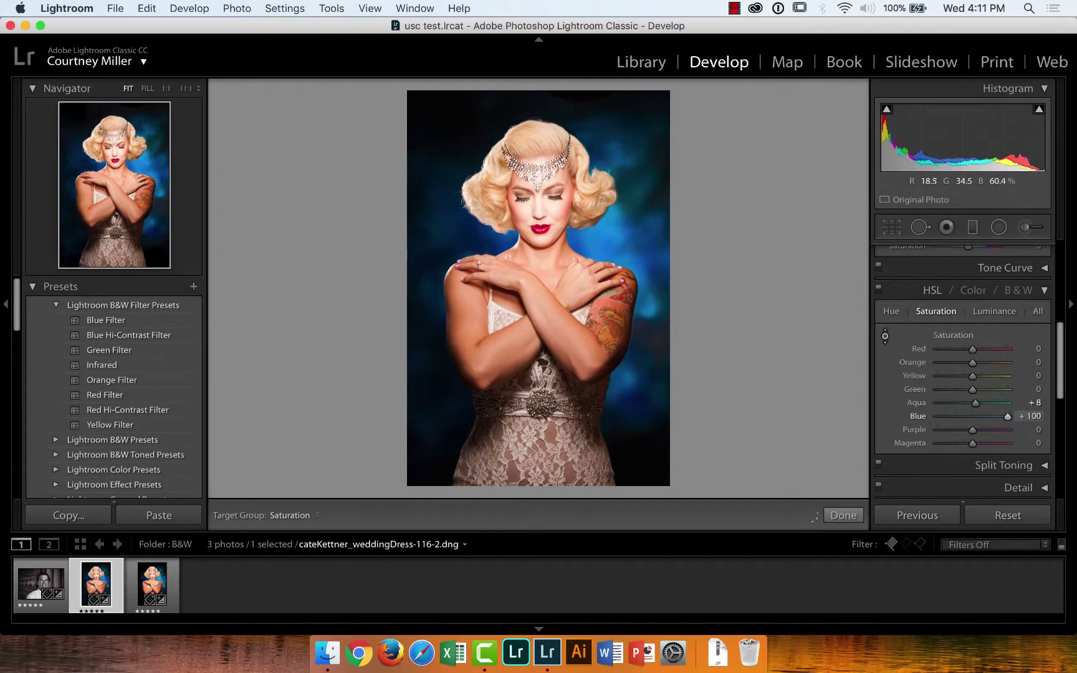
drag(598, 240, 599, 356)
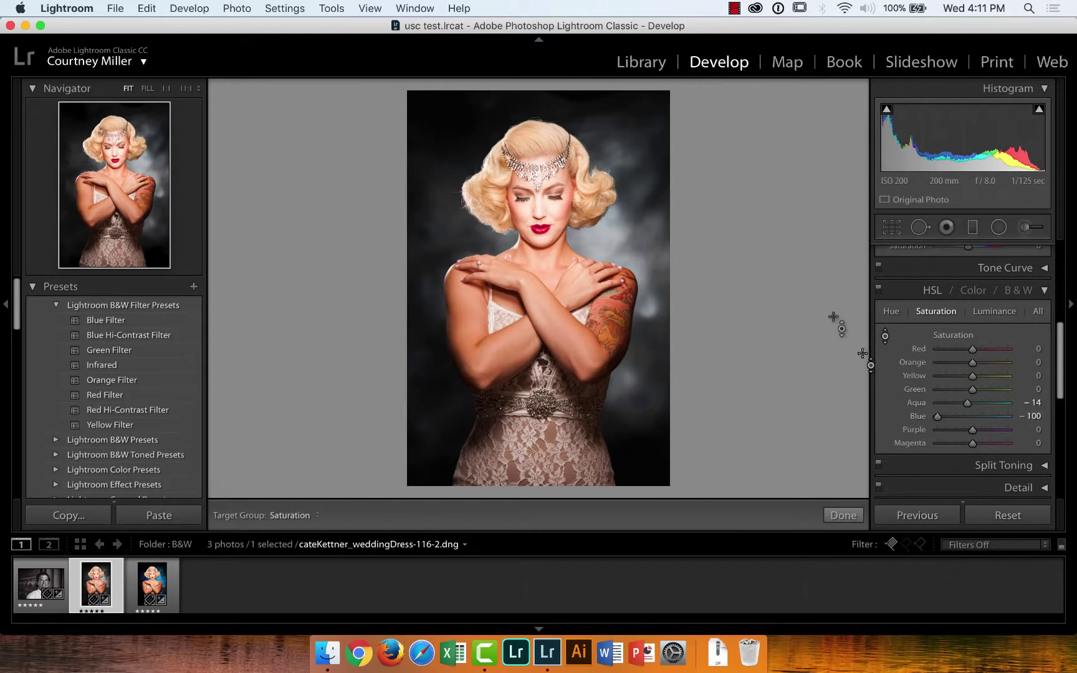
drag(631, 228, 632, 162)
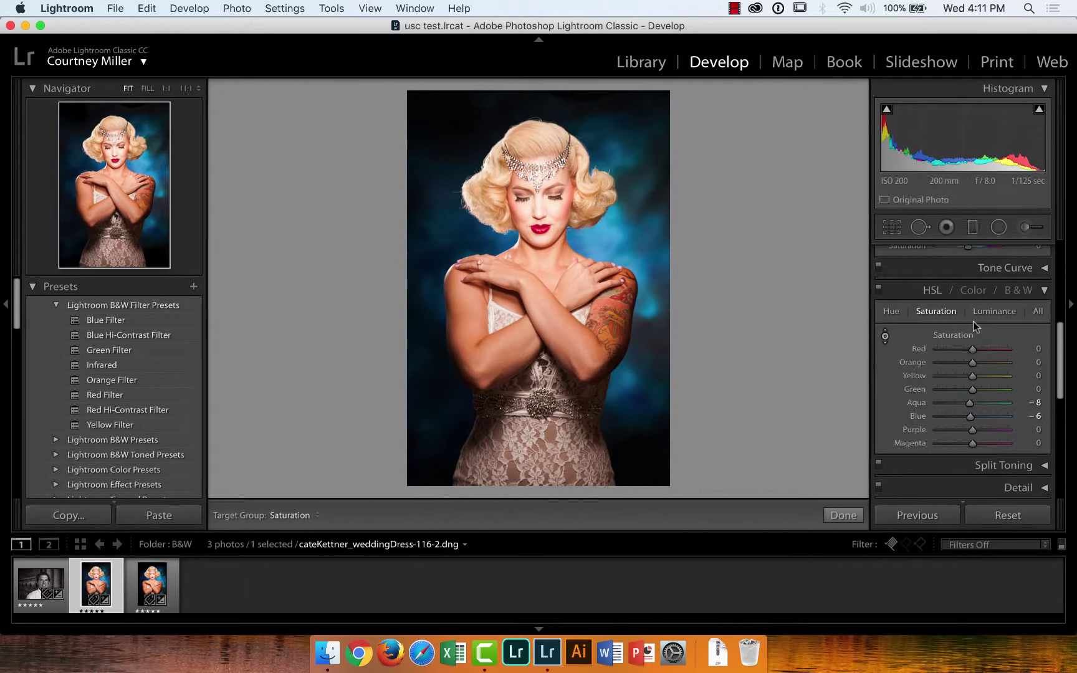
Drag on the background in HSL Luminance to reach Aqua +6, Blue +6 and Purple −2
click(989, 315)
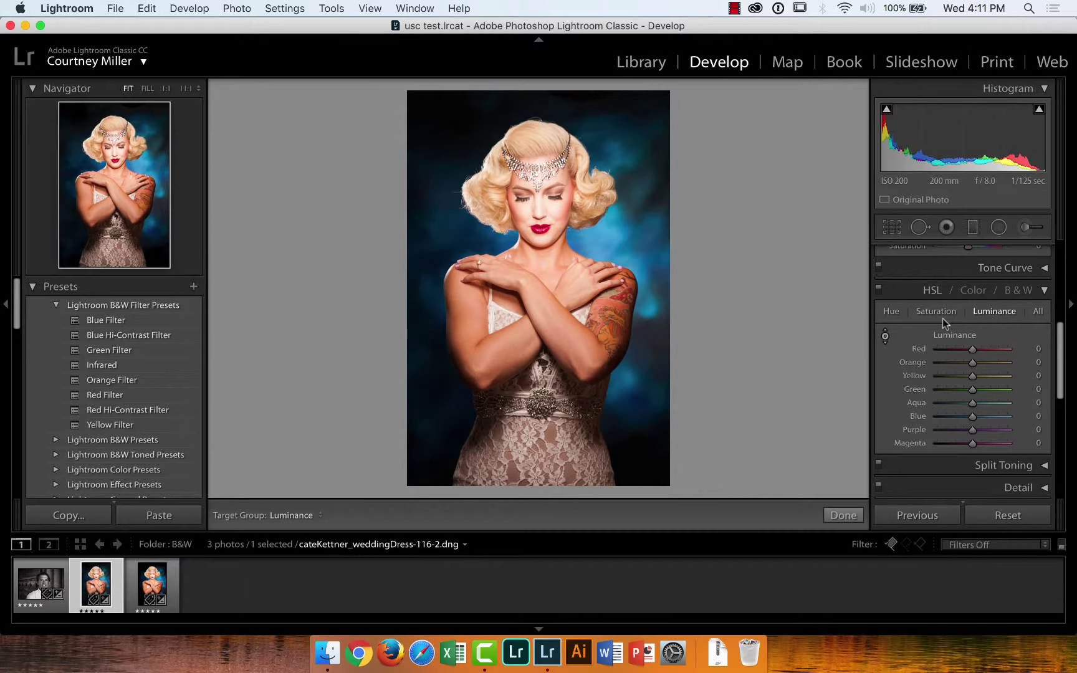
click(885, 335)
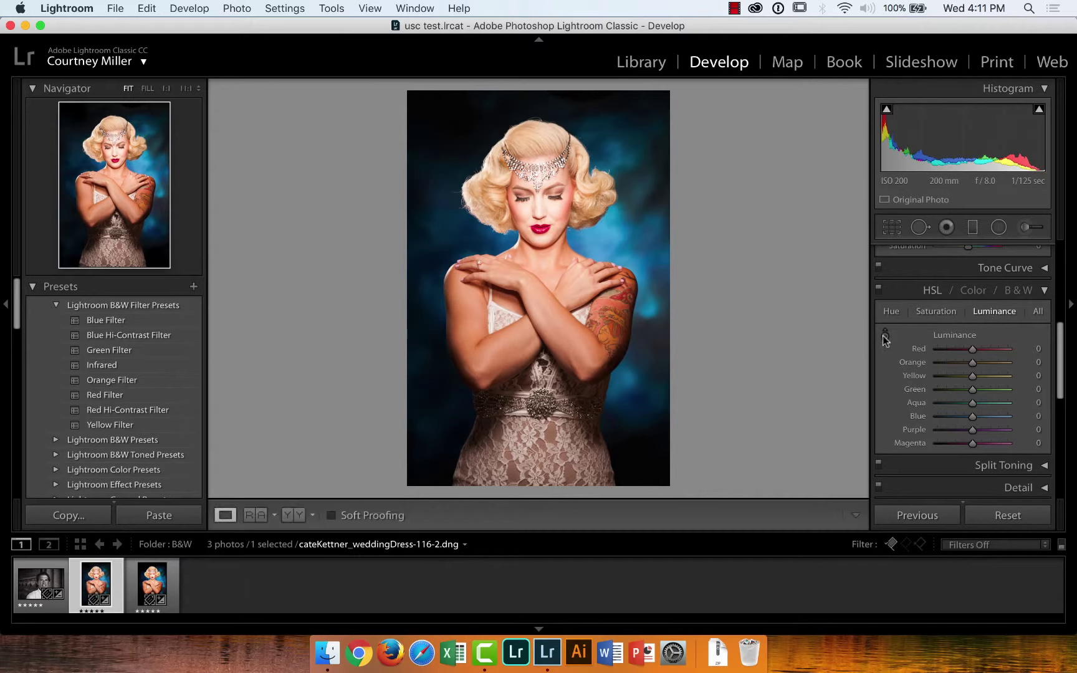
click(885, 337)
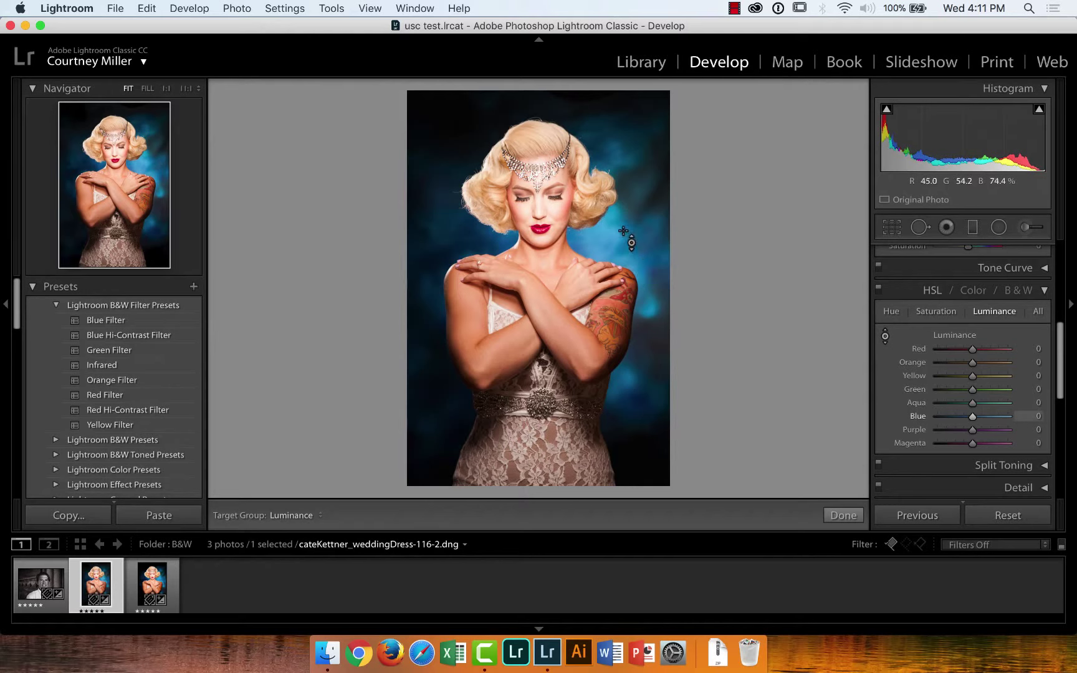
mouse_move(624, 232)
mouse_down()
mouse_move(624, 181)
mouse_move(624, 228)
mouse_up()
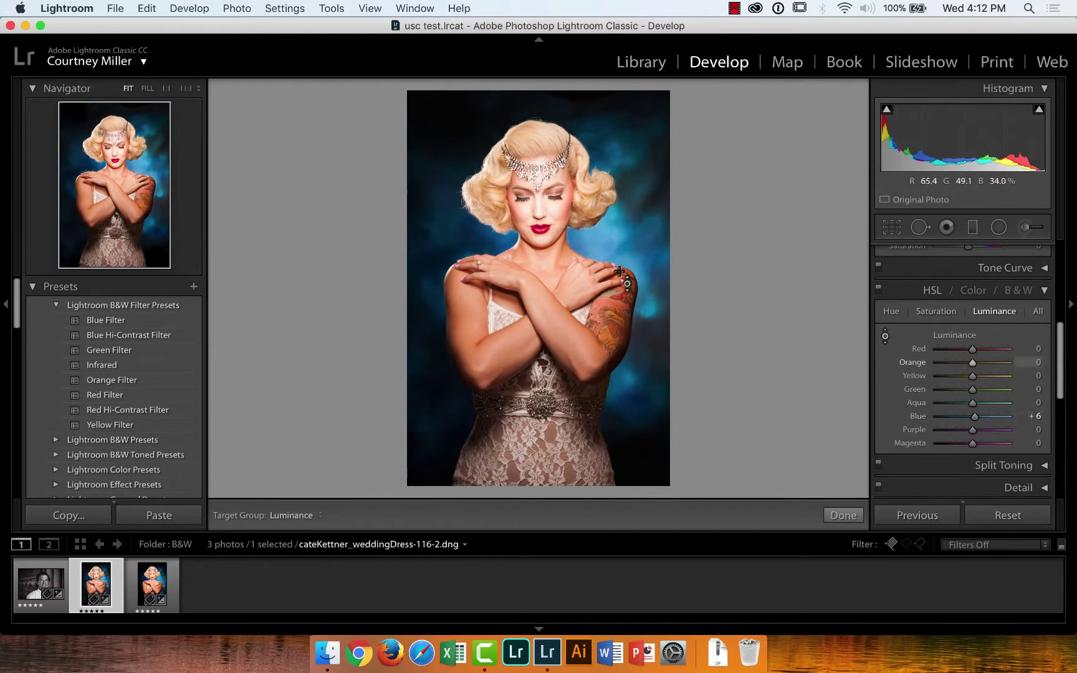
drag(637, 420, 637, 508)
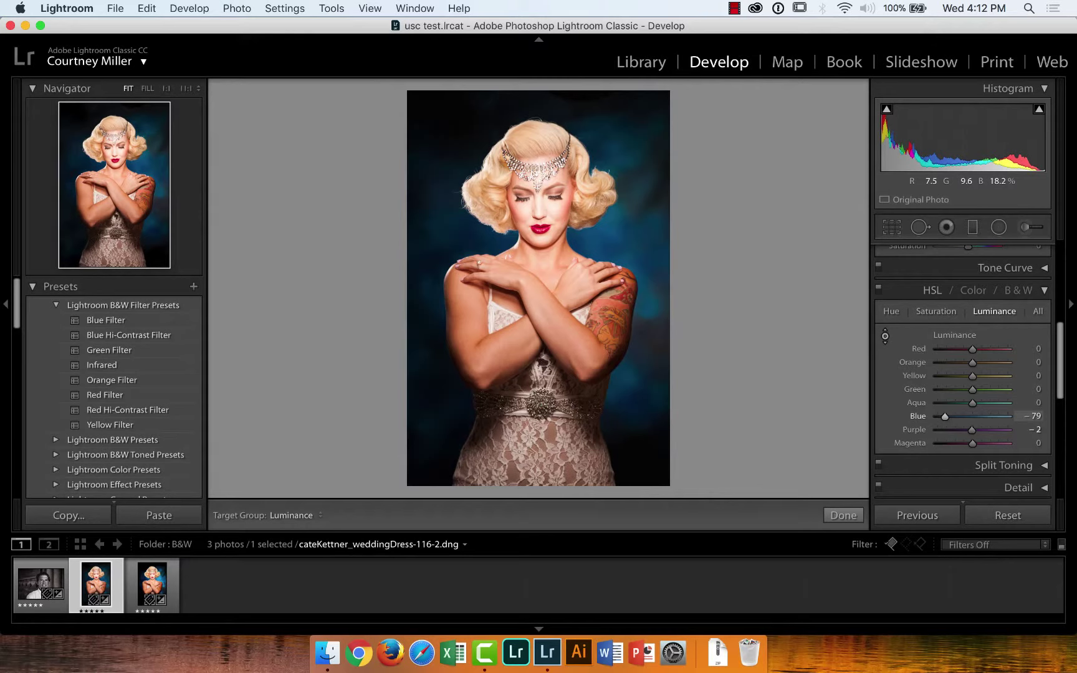
mouse_move(637, 508)
mouse_down()
mouse_move(637, 494)
mouse_move(637, 506)
mouse_up()
mouse_move(444, 230)
mouse_down()
mouse_move(445, 212)
mouse_move(444, 227)
mouse_up()
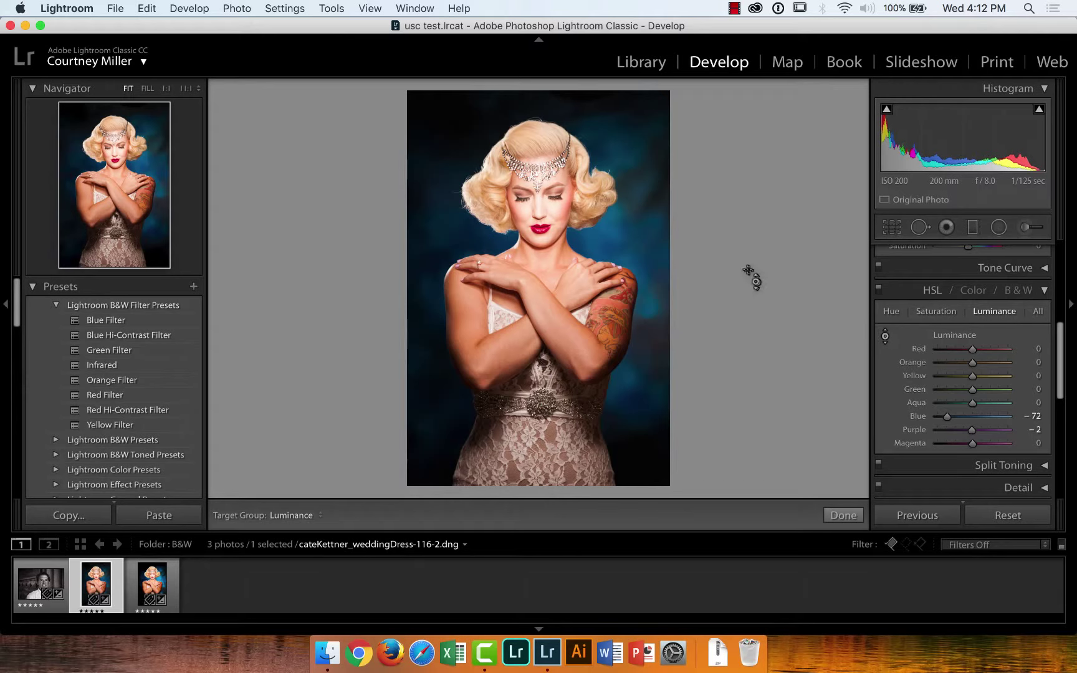
drag(636, 240, 636, 191)
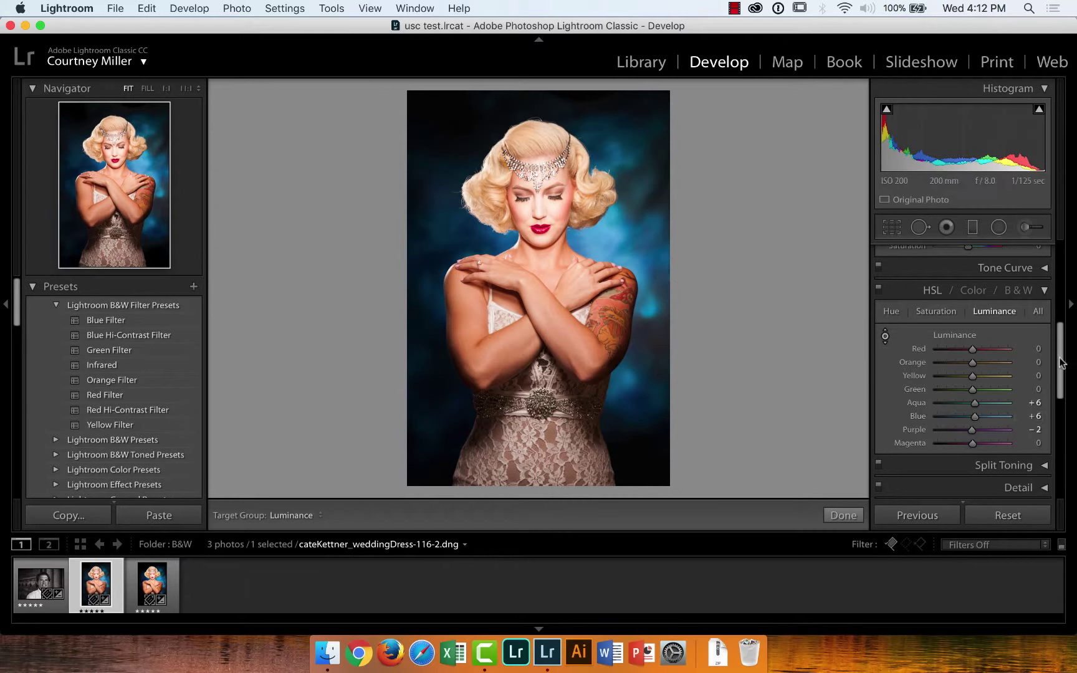
Scroll the right panel down and expand the Detail sharpening settings
drag(1062, 362, 1063, 397)
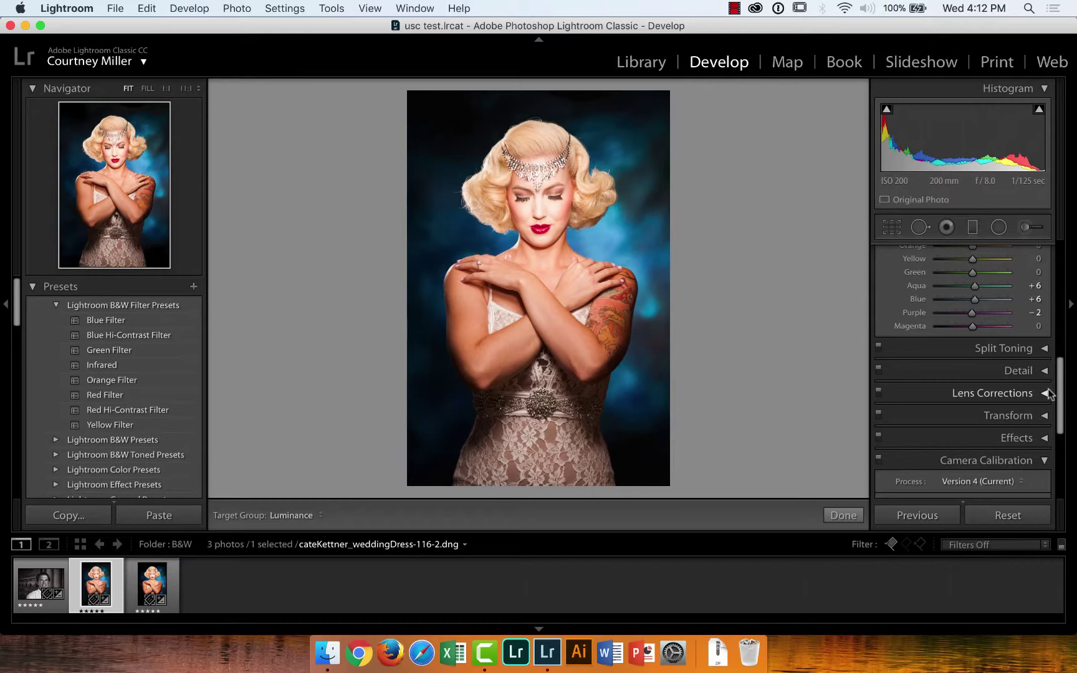
click(1044, 371)
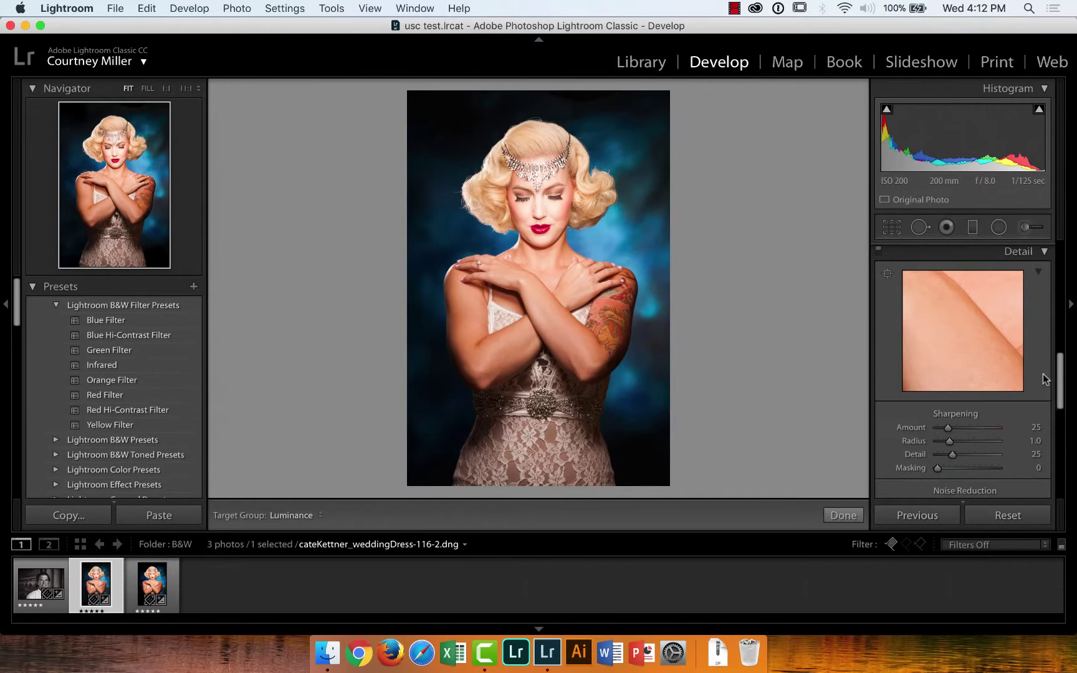
scroll(1064, 382, down, 1)
drag(1063, 381, 1063, 419)
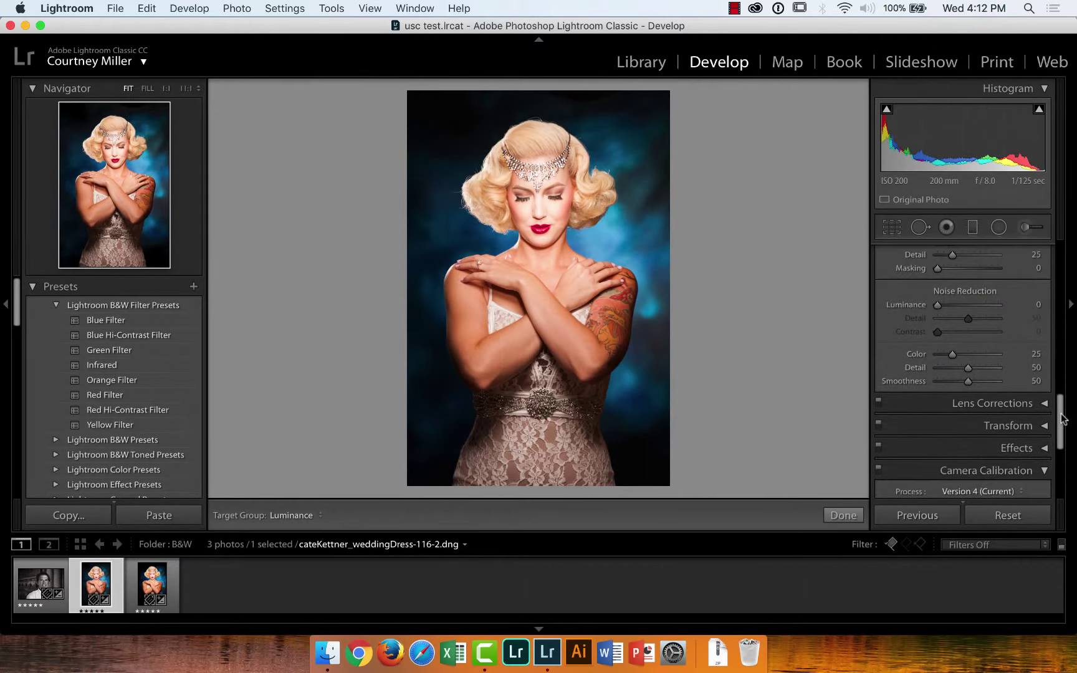
Expand the Lens Corrections and Transform panels and scroll on toward Camera Calibration
scroll(1063, 419, down, 2)
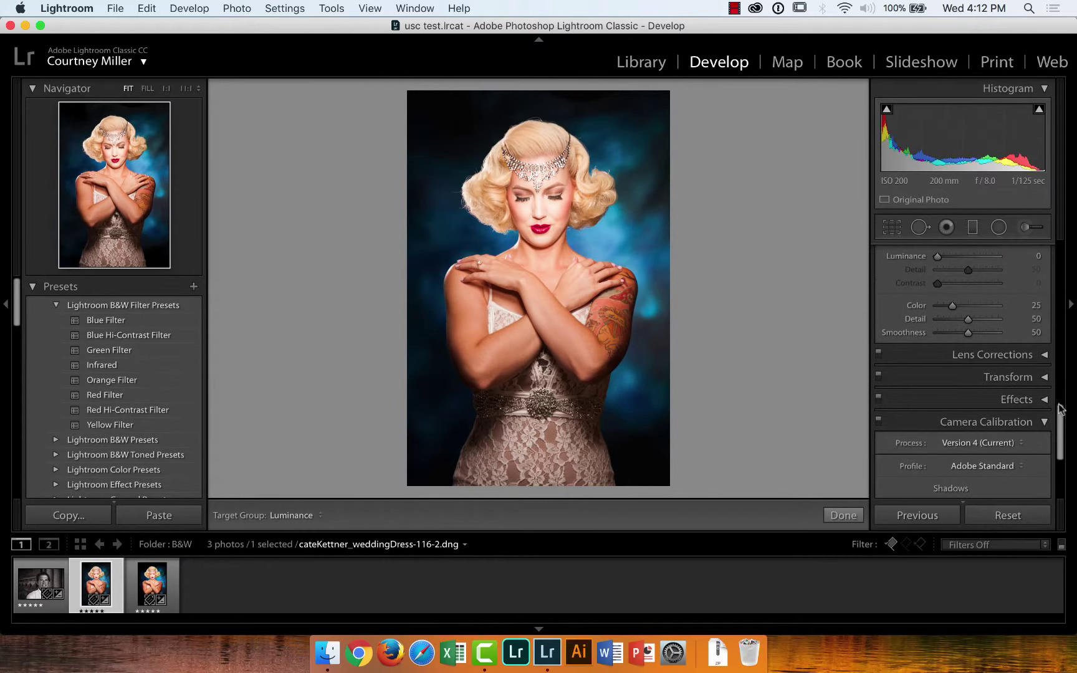
click(1045, 355)
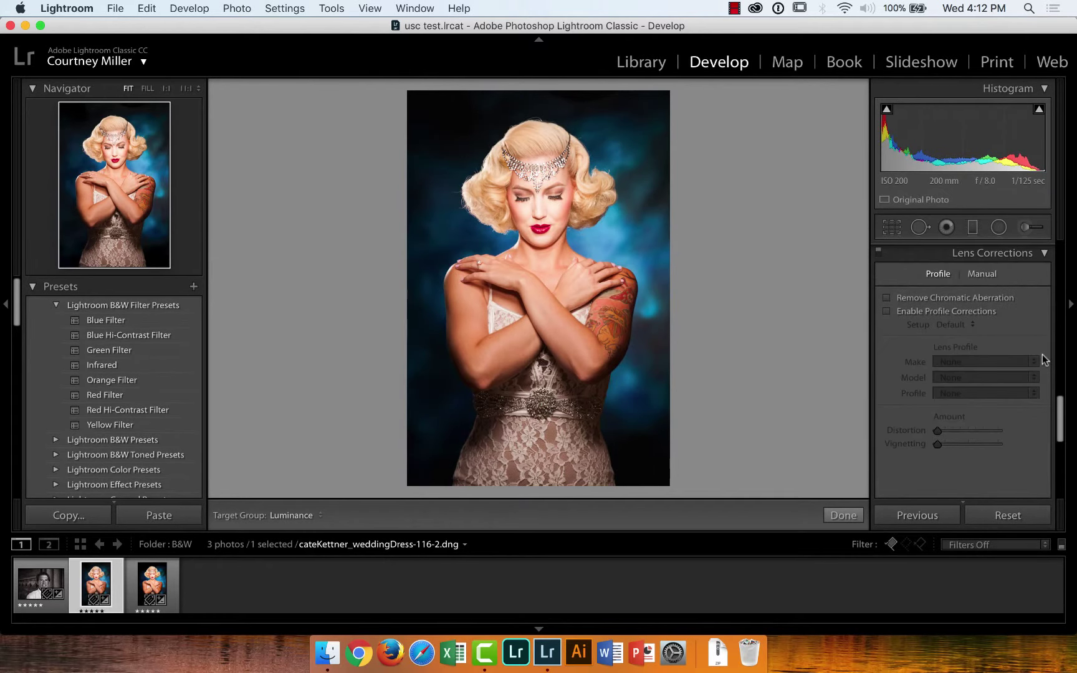
drag(1061, 428, 1063, 461)
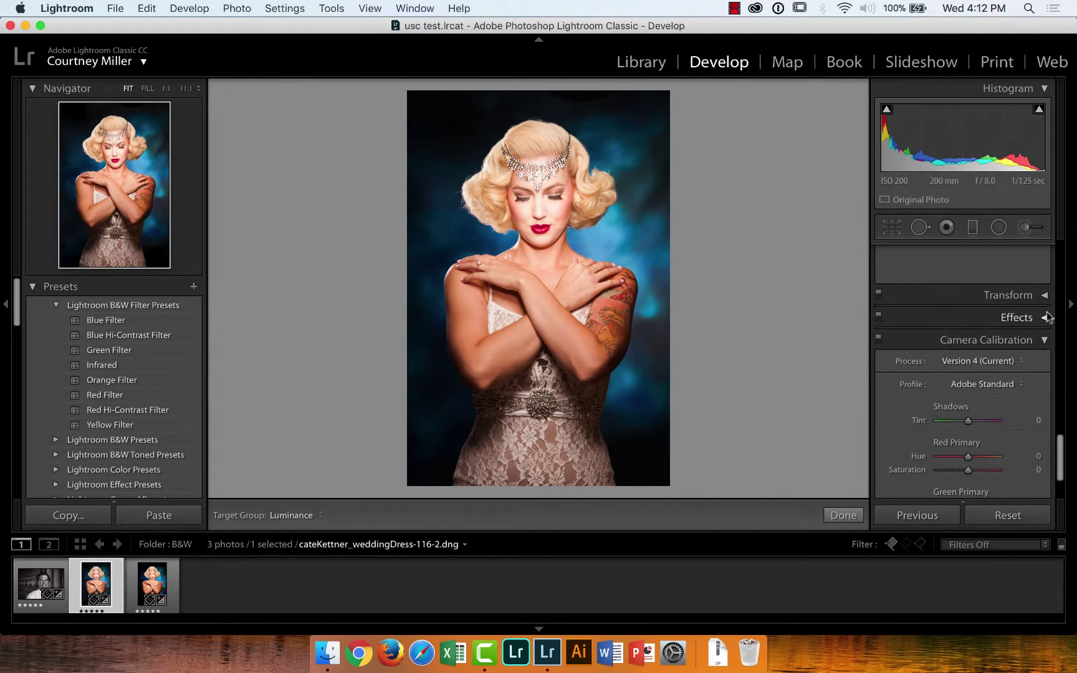
click(1045, 298)
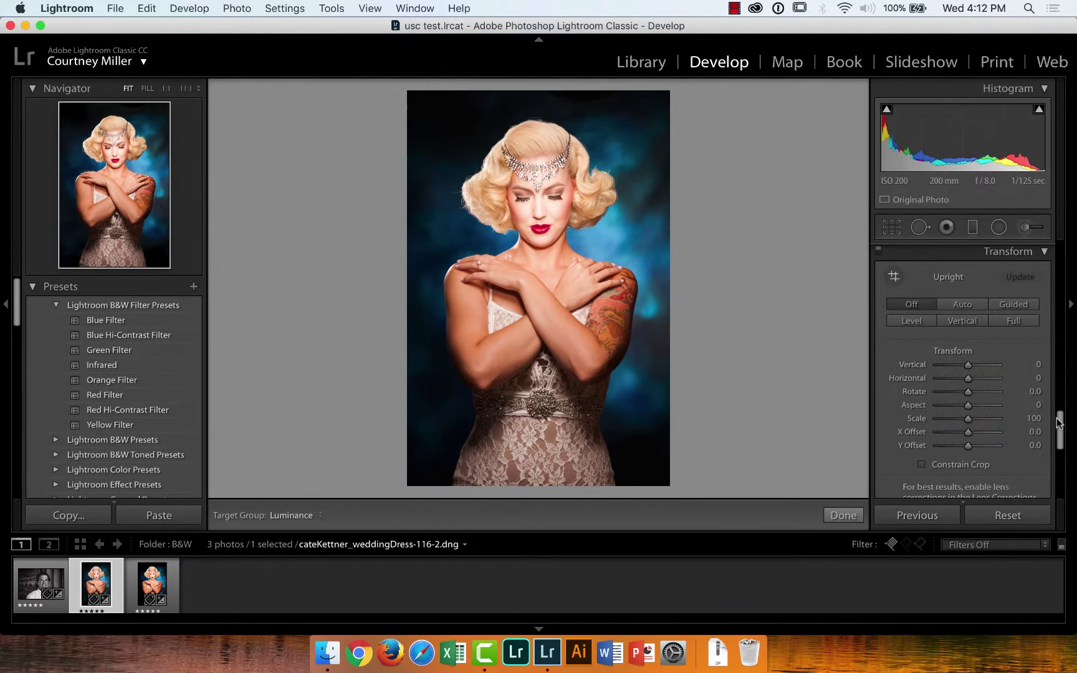
drag(1061, 429, 1075, 468)
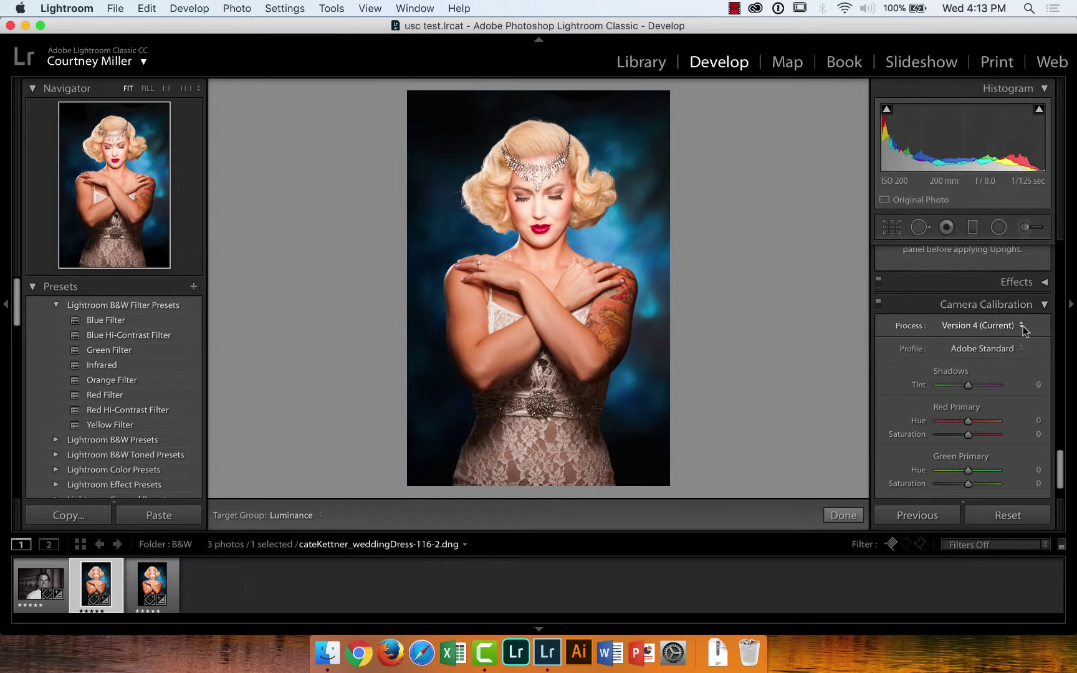
Check the Camera Calibration choices, keeping Process Version 4 and the Adobe Standard profile
click(1023, 326)
click(1022, 324)
click(1017, 347)
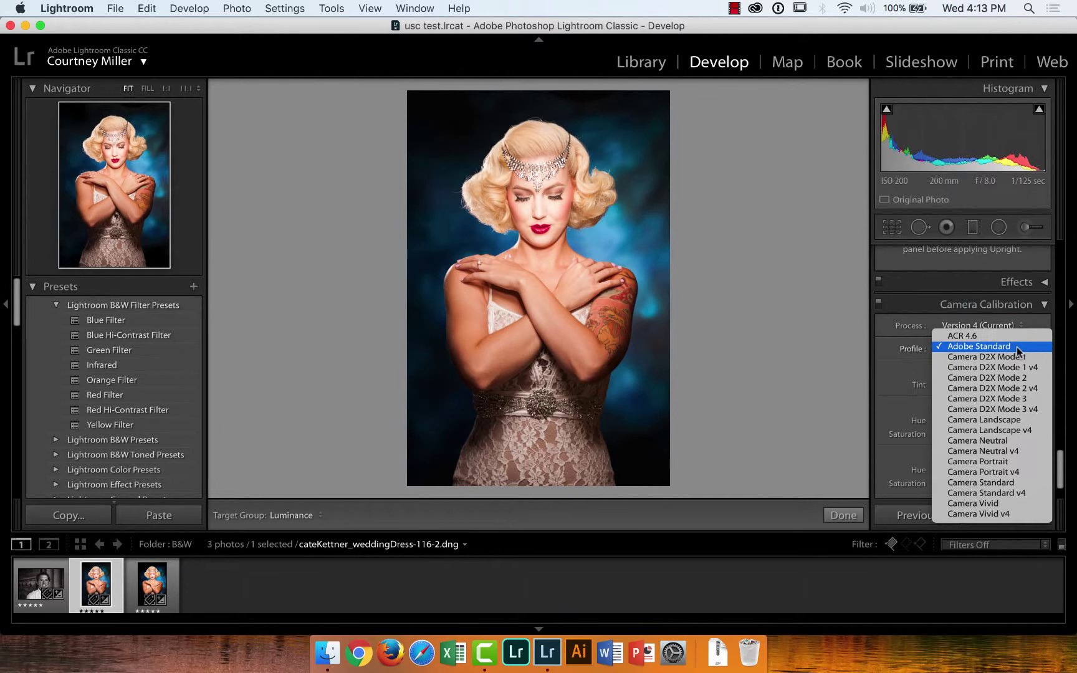
click(1045, 330)
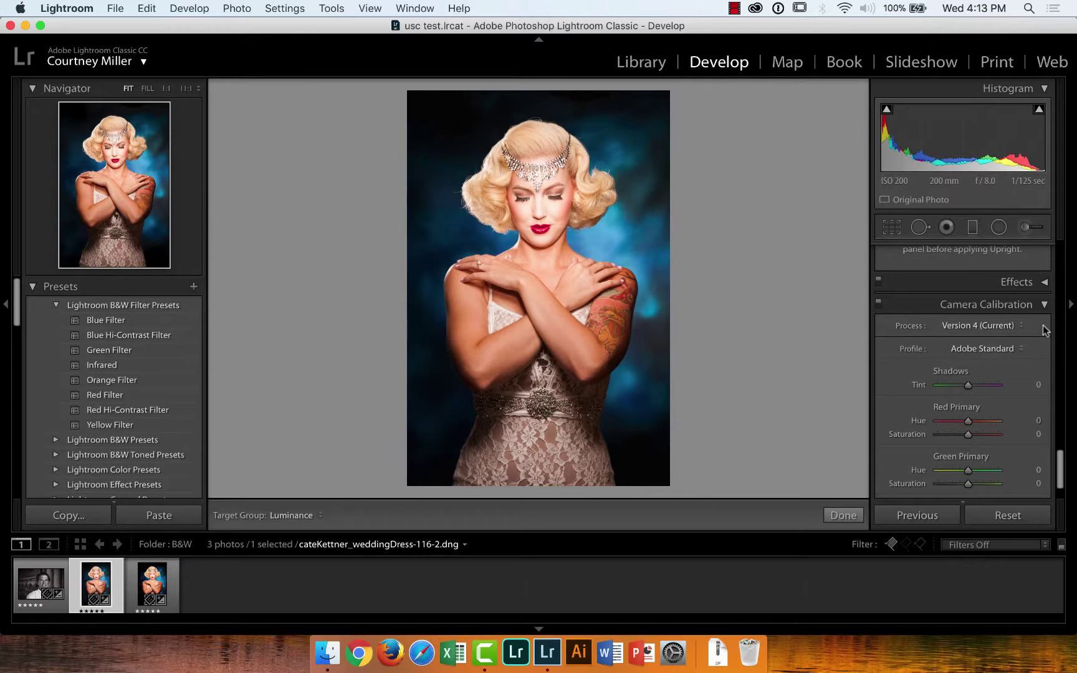
Try raising Blue Primary Saturation to deepen the background, then bring up the Process version list
drag(1062, 467, 1063, 482)
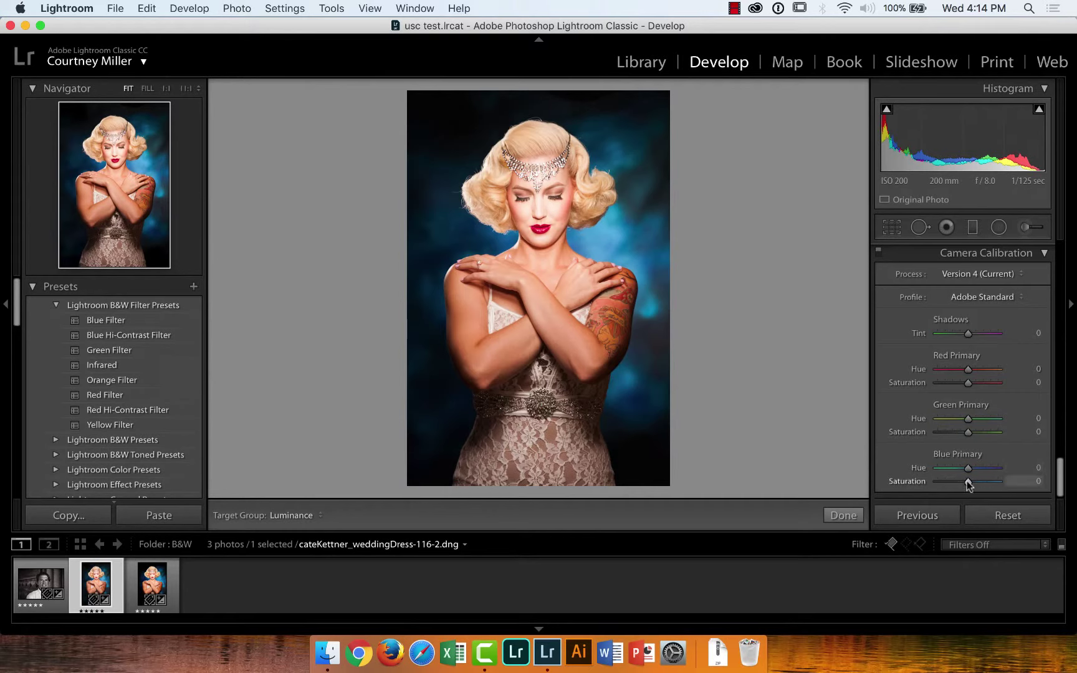
mouse_move(967, 481)
mouse_down()
mouse_move(1032, 492)
mouse_move(926, 484)
mouse_move(968, 486)
mouse_up()
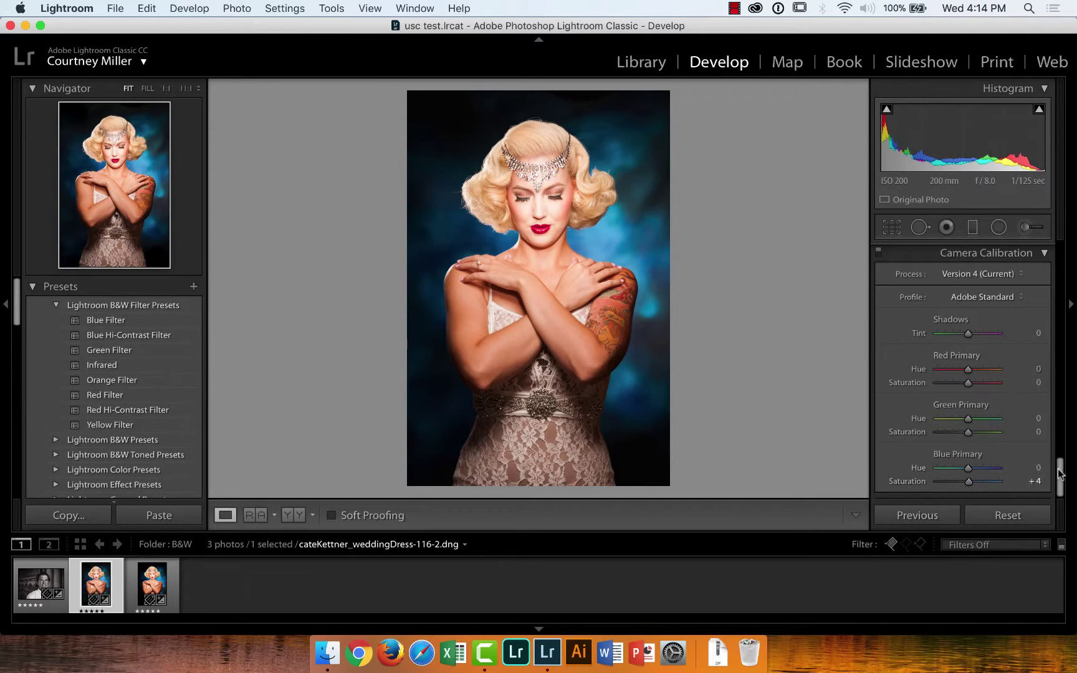
mouse_move(1062, 475)
mouse_down()
mouse_move(1062, 426)
mouse_move(1067, 488)
mouse_up()
click(1021, 274)
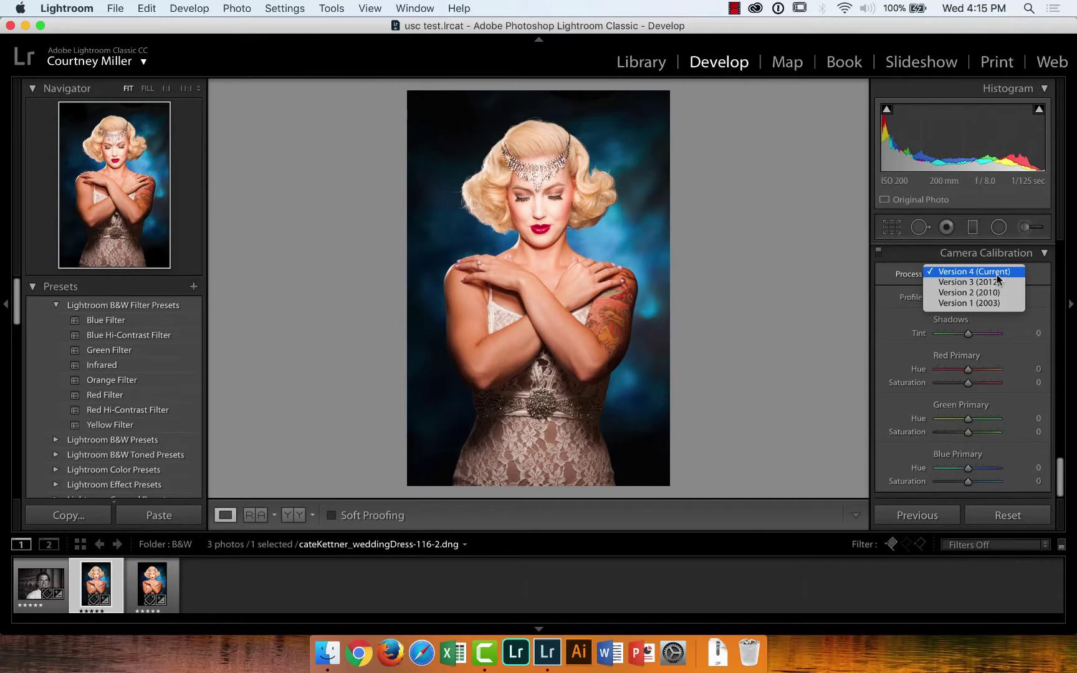
Leave Process Version 4 (Current) in place and bring up the camera Profile list
click(997, 274)
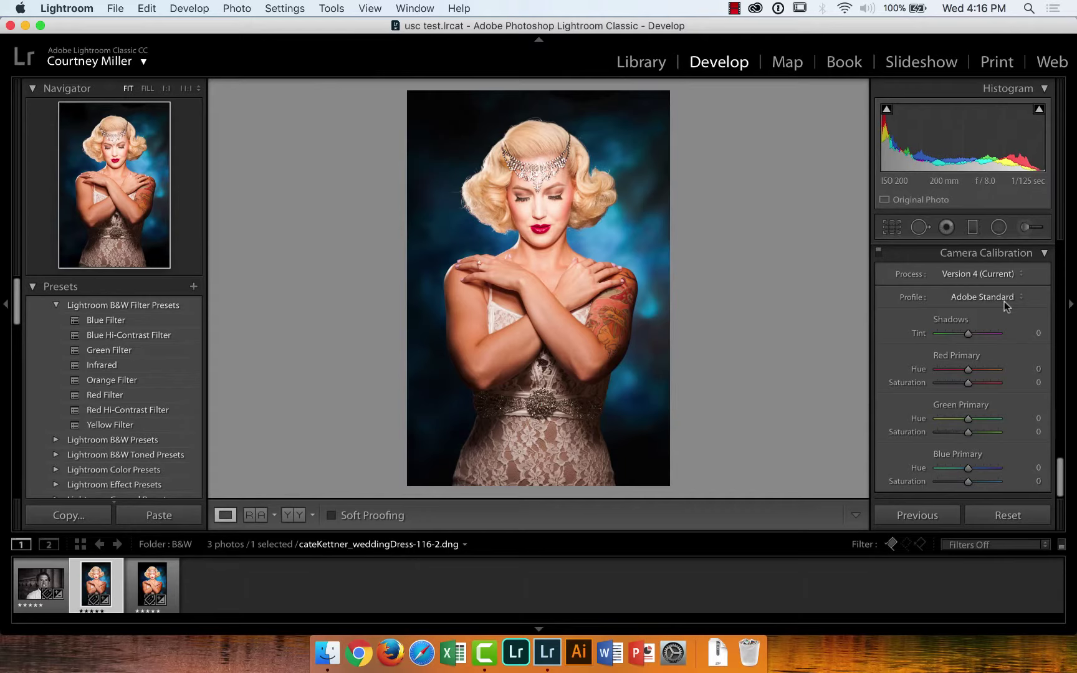
click(1019, 297)
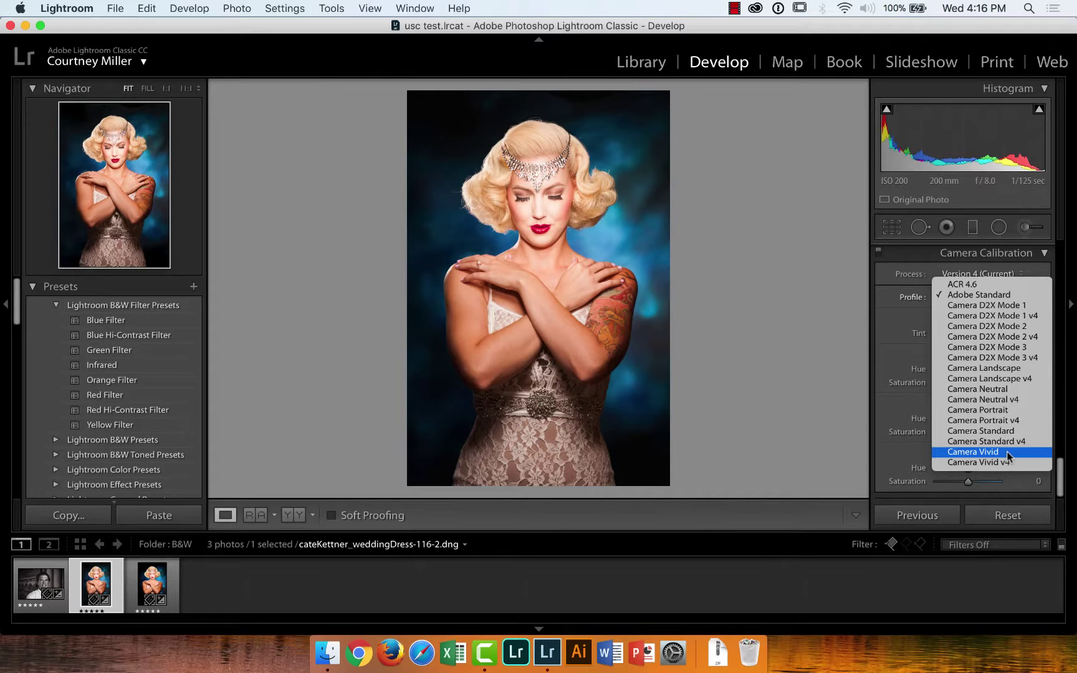
Preview the portrait with the Camera Vivid, Camera Vivid v4 and Camera Neutral profiles
click(1007, 453)
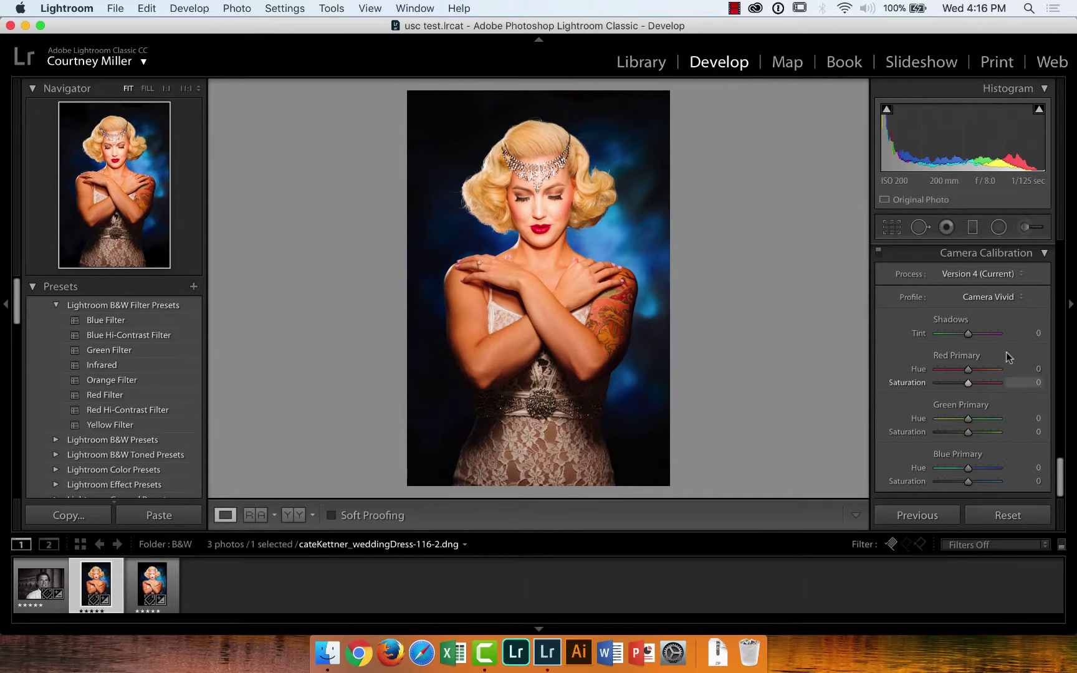
click(1013, 298)
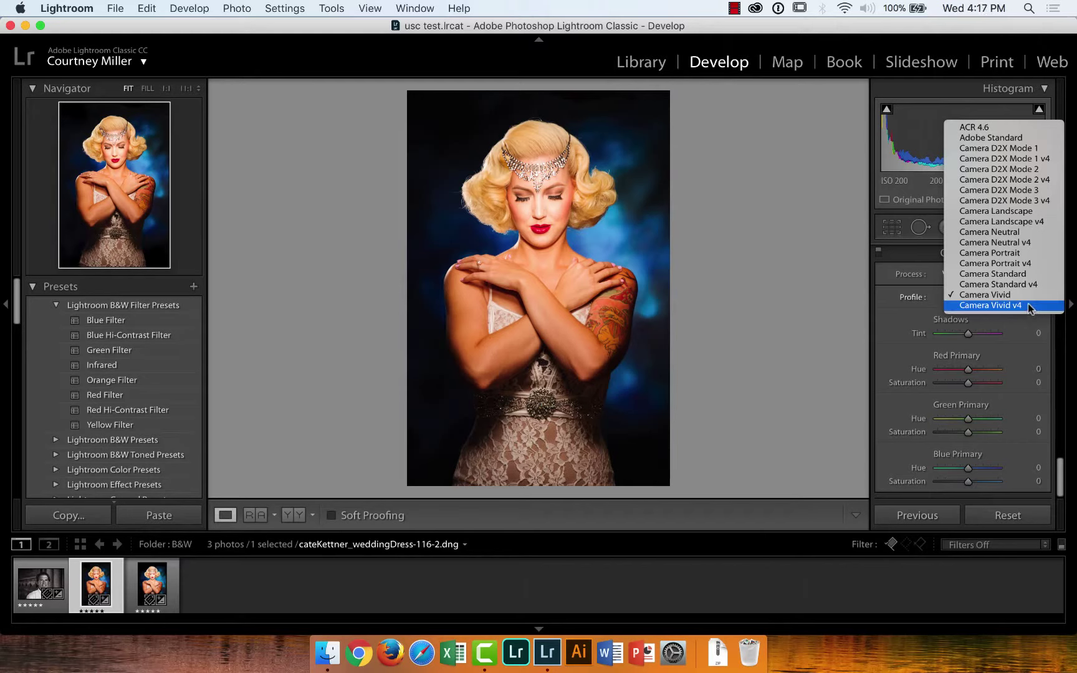
click(1027, 305)
click(1010, 298)
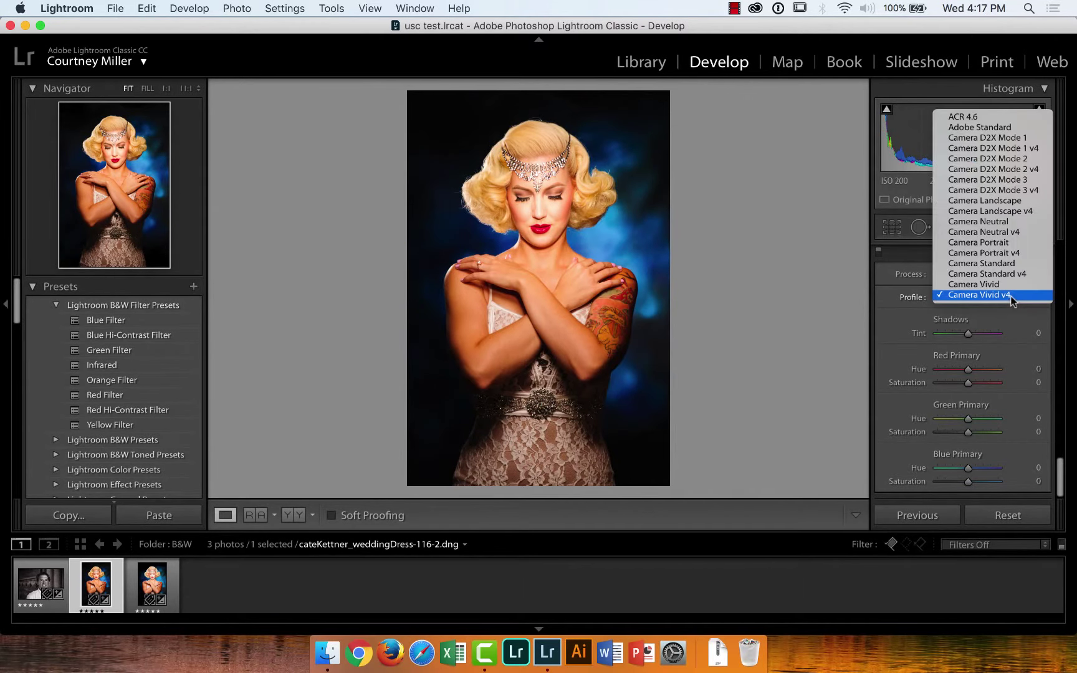
click(991, 223)
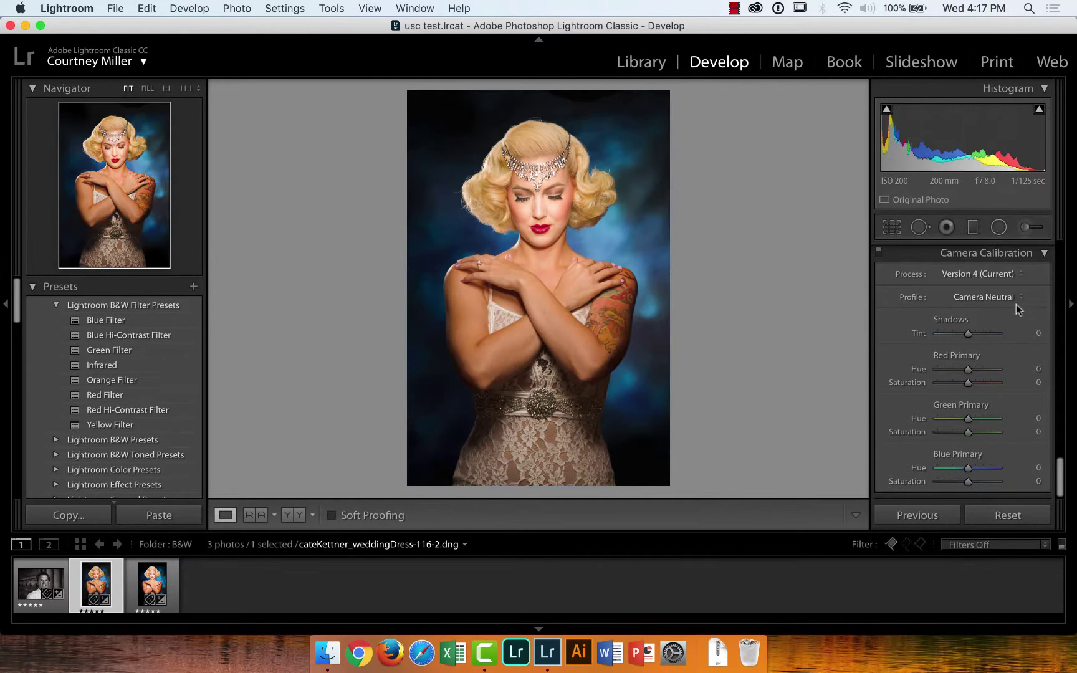
Return the portrait to the Adobe Standard profile
click(1019, 299)
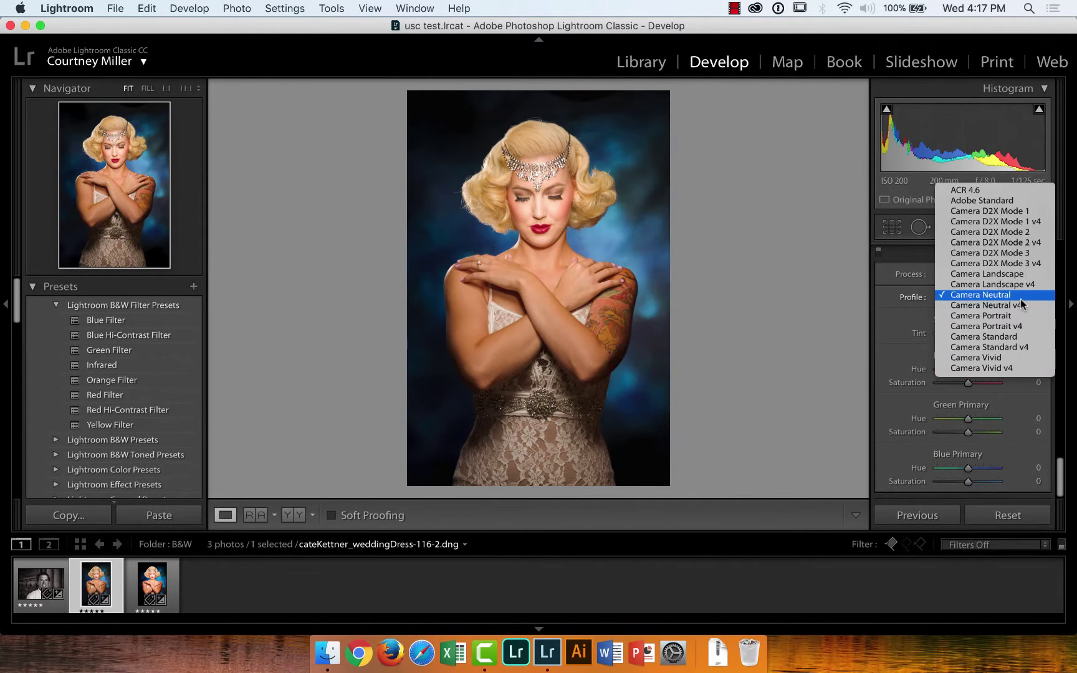
click(1001, 202)
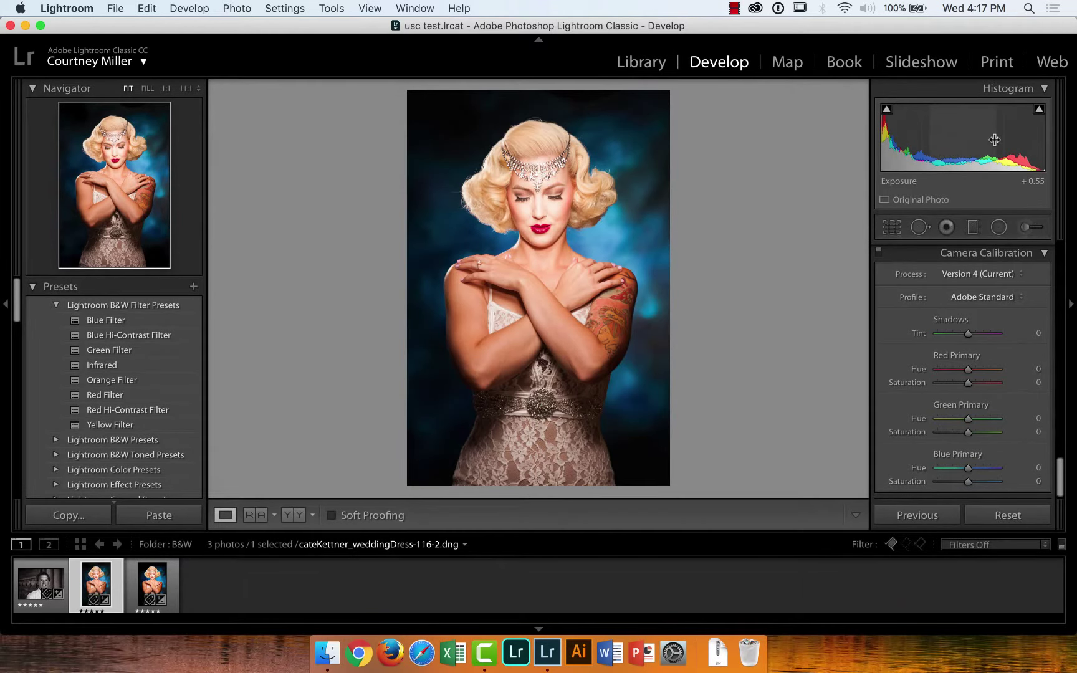
click(1019, 298)
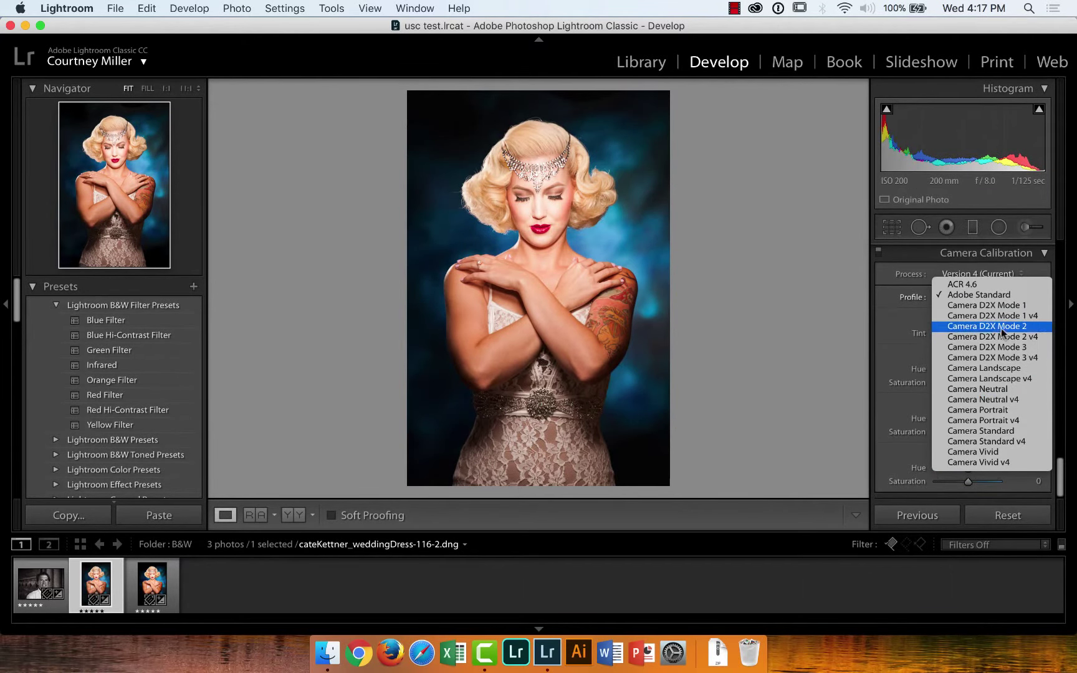
click(881, 273)
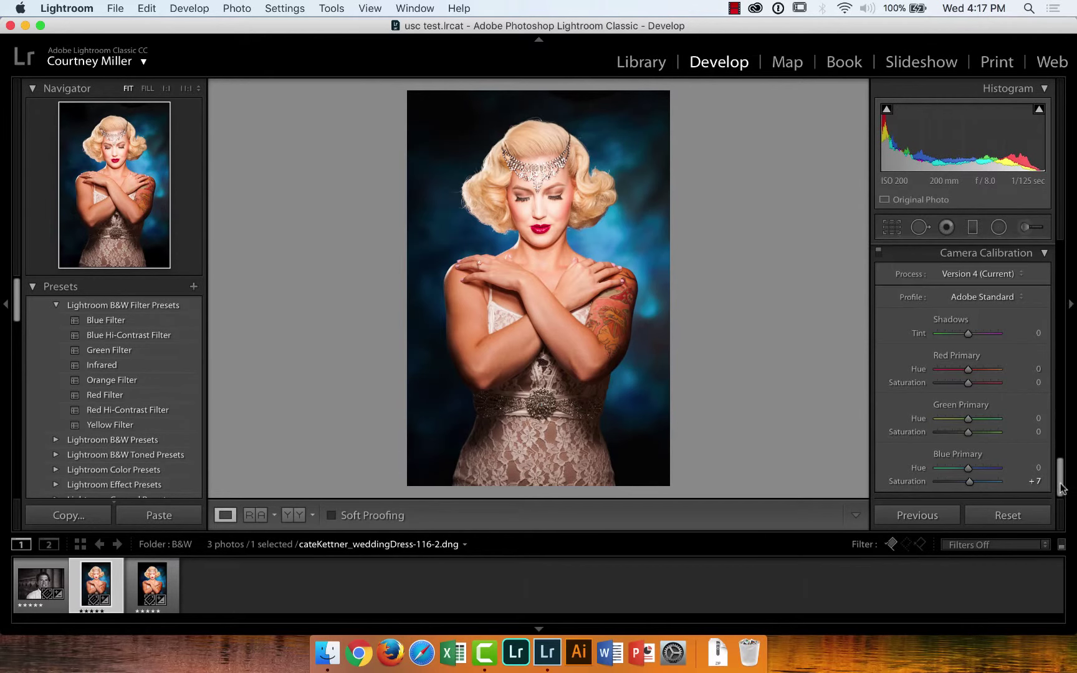
Scroll down to the Detail panel and aim its sharpening preview at a spot on the face
drag(1062, 489, 1071, 409)
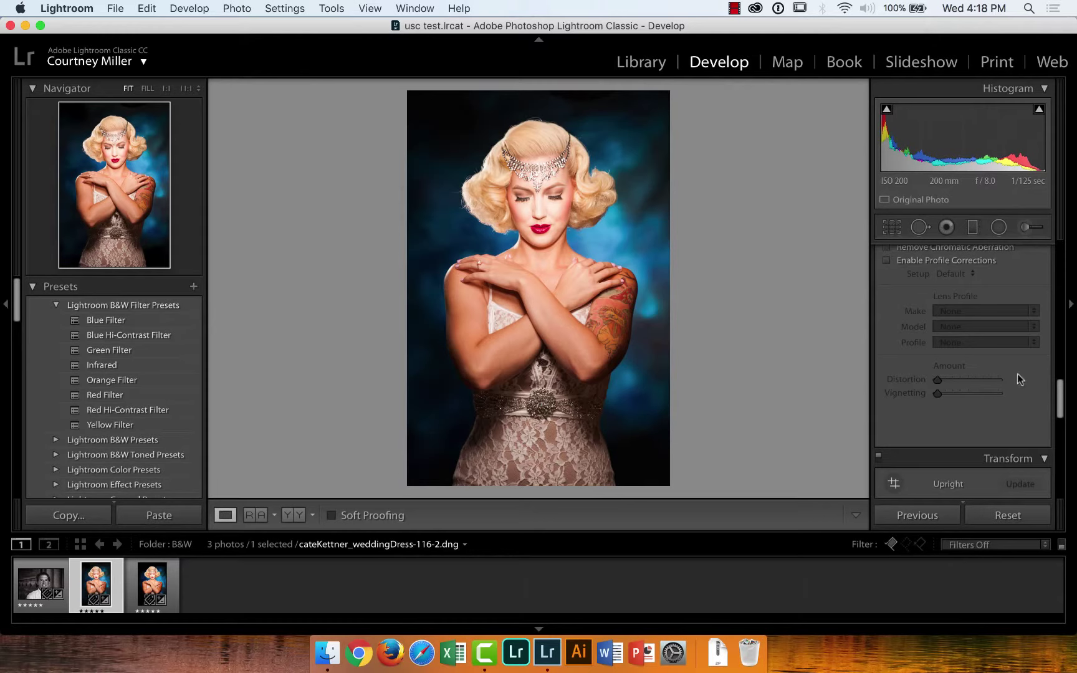
drag(1060, 406, 1059, 356)
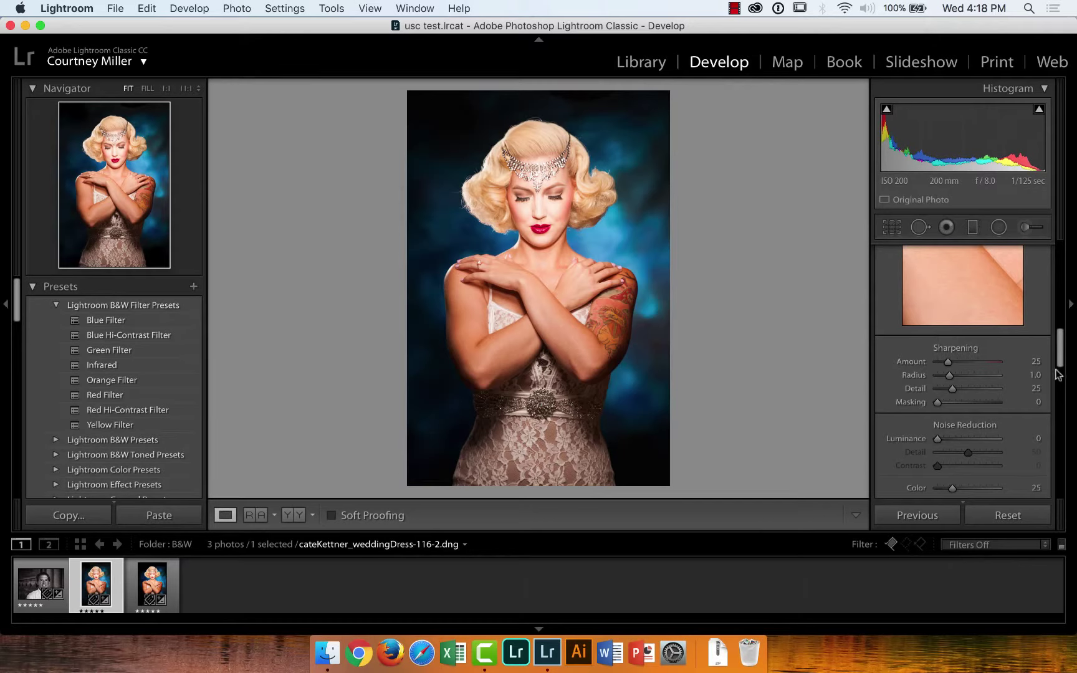
drag(1060, 352, 1061, 341)
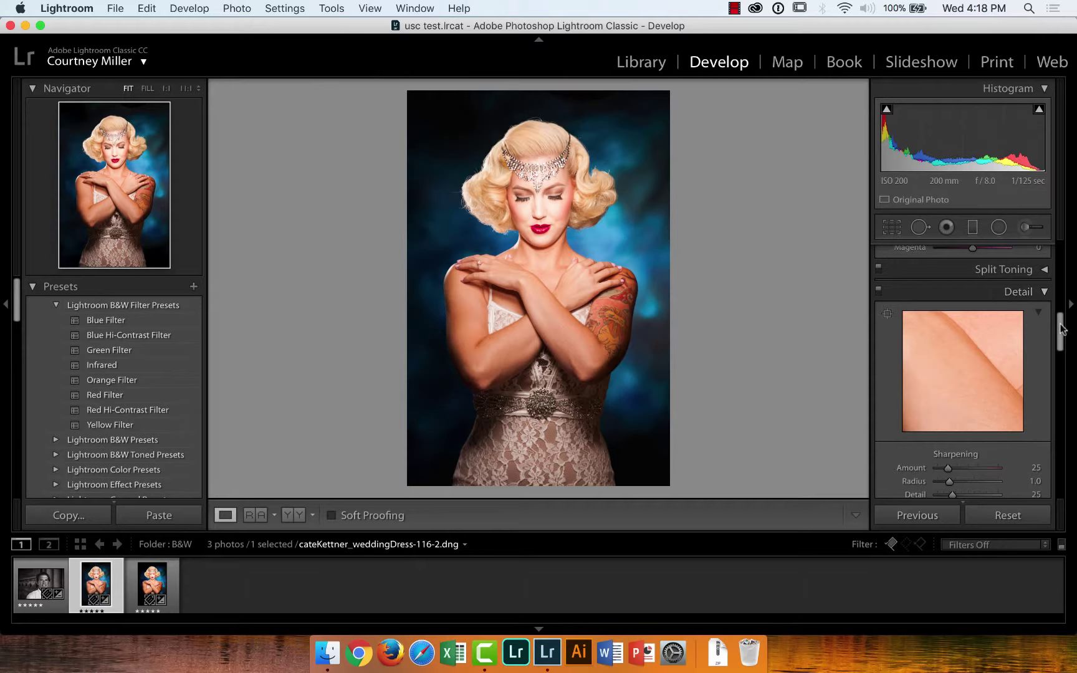
click(888, 315)
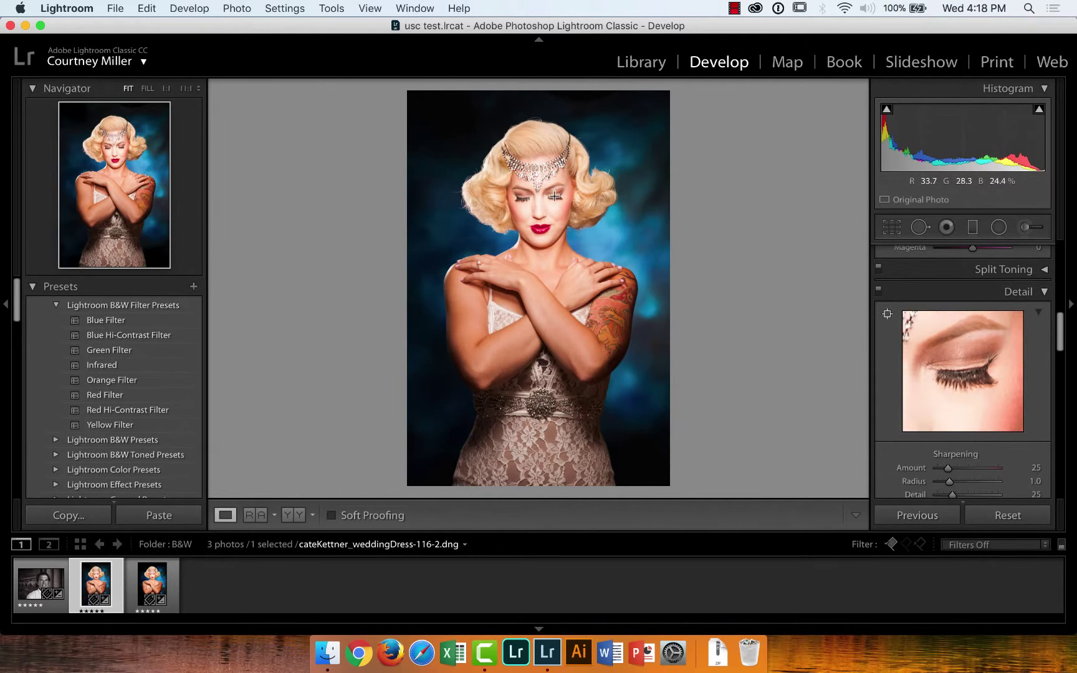
Lock the Detail preview on the lips and raise Sharpening Amount to 145
click(542, 228)
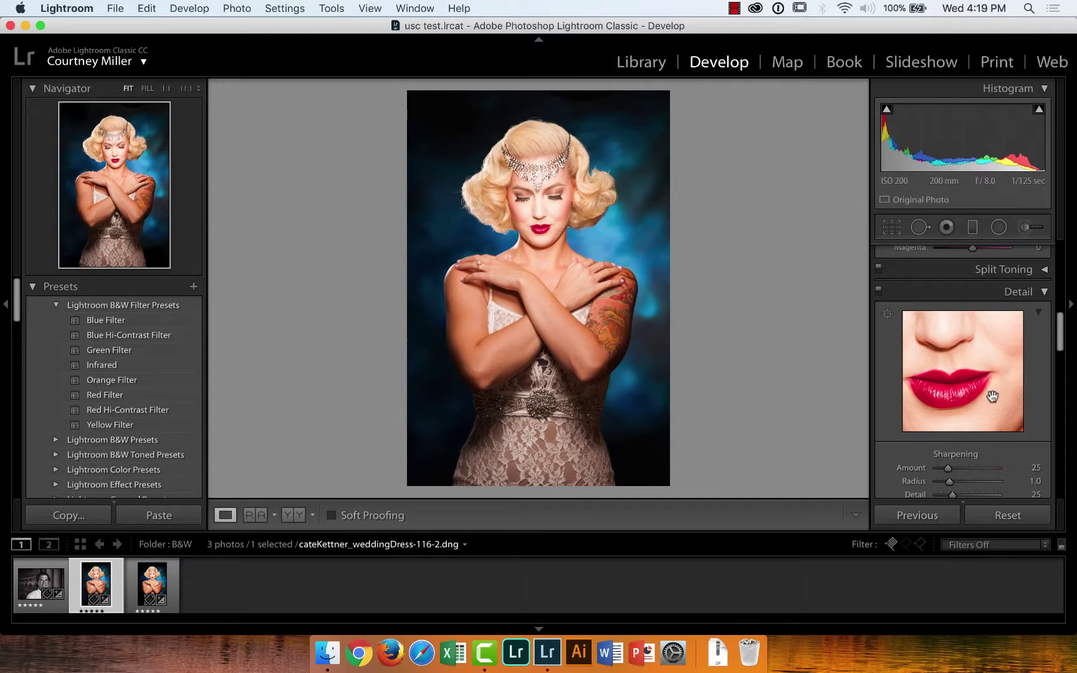
drag(948, 468, 1018, 471)
Zoom to 1:1 and max out sharpening: Amount 150, Radius 3.0, Detail 100
click(165, 89)
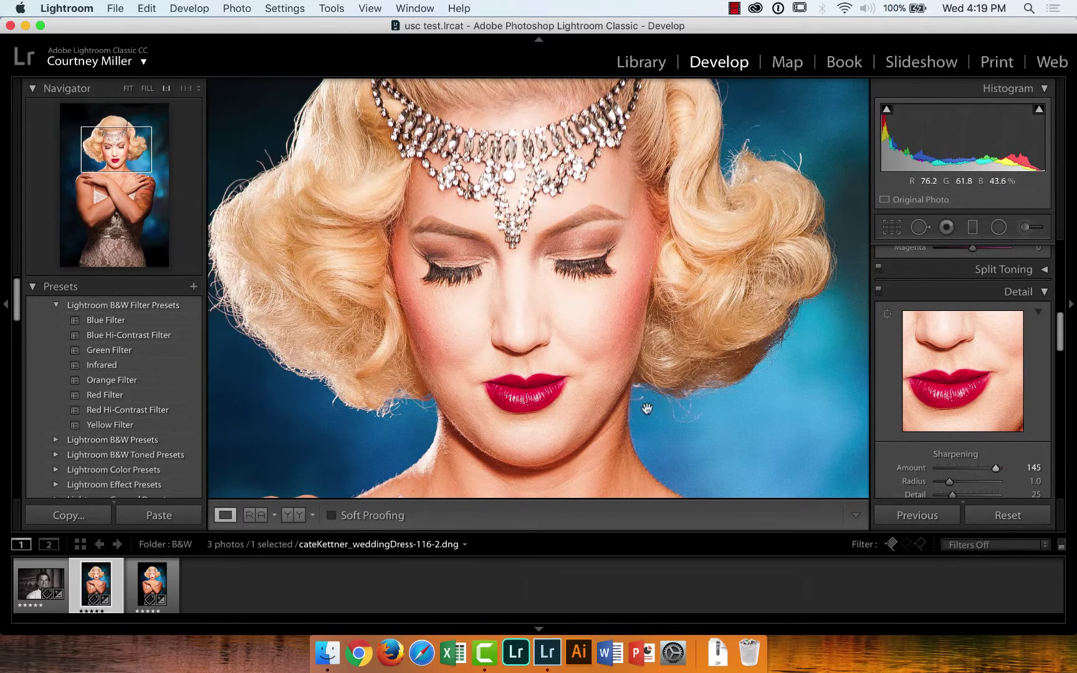
drag(991, 467, 952, 472)
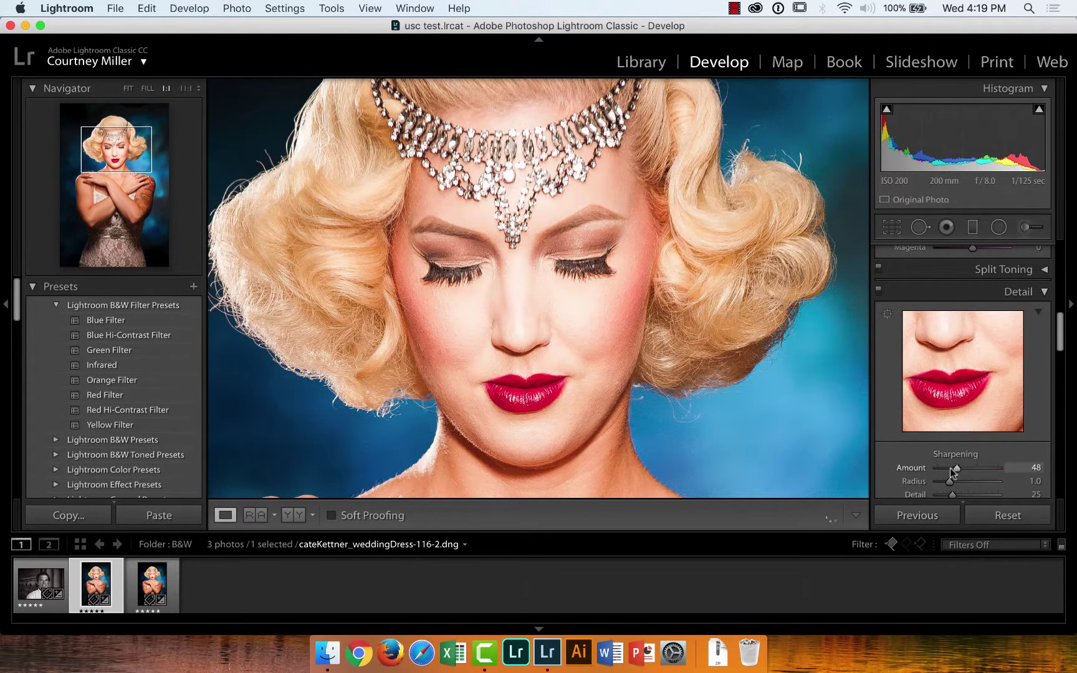
drag(1019, 472, 1032, 476)
drag(949, 485, 1016, 483)
drag(952, 494, 1010, 492)
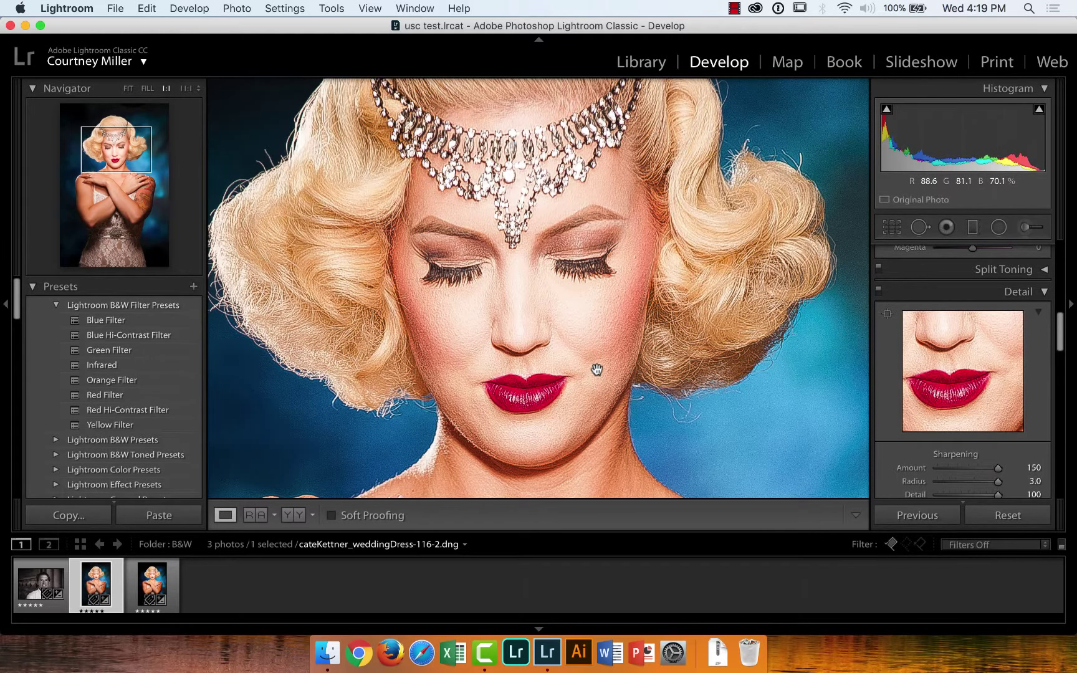
Reset sharpening Amount to 25, Radius to 1.0 and Detail to 25
double_click(905, 466)
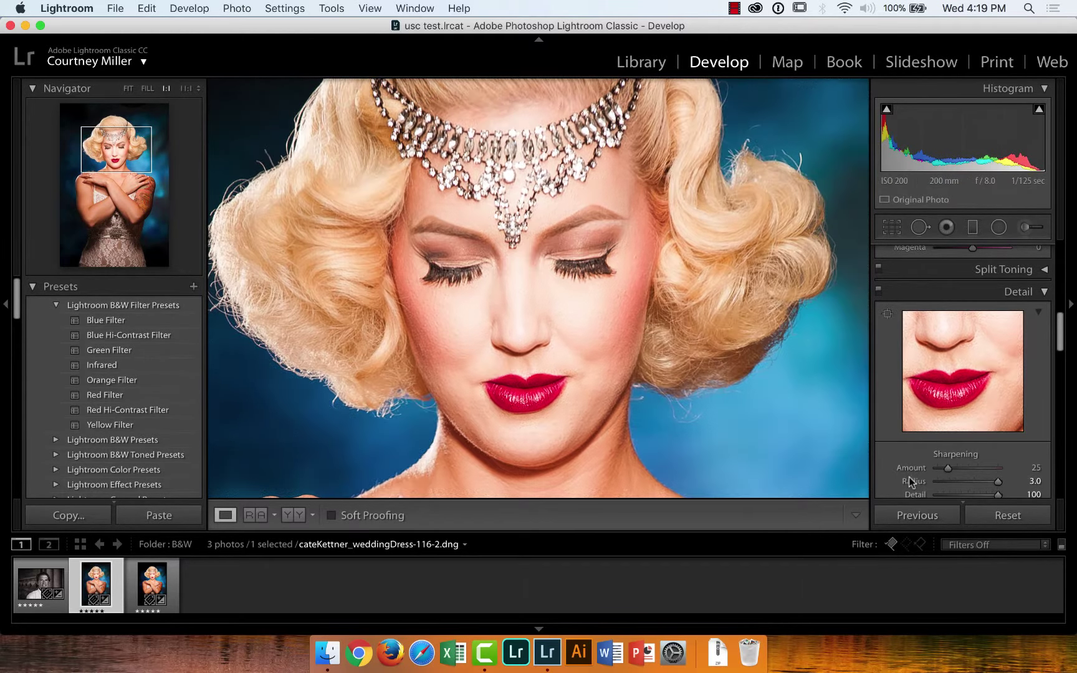
double_click(910, 481)
double_click(914, 491)
drag(1062, 347, 1062, 352)
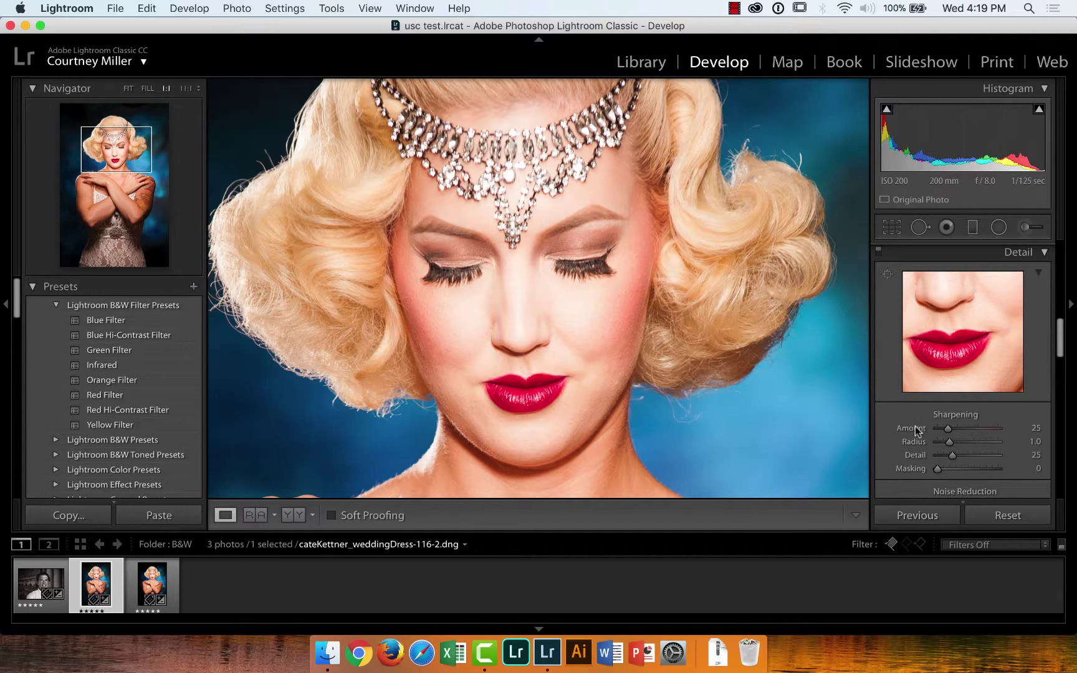
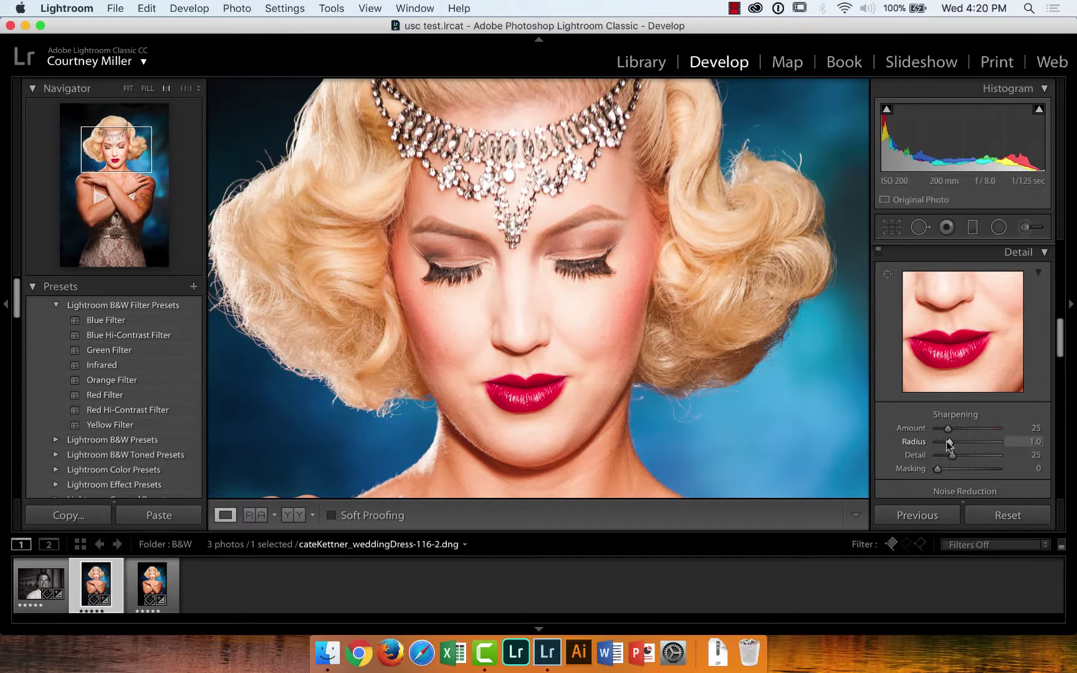
Raise sharpening Amount to 150, zoom to 2:1 and push Radius to its 3.0 maximum
drag(948, 429, 988, 432)
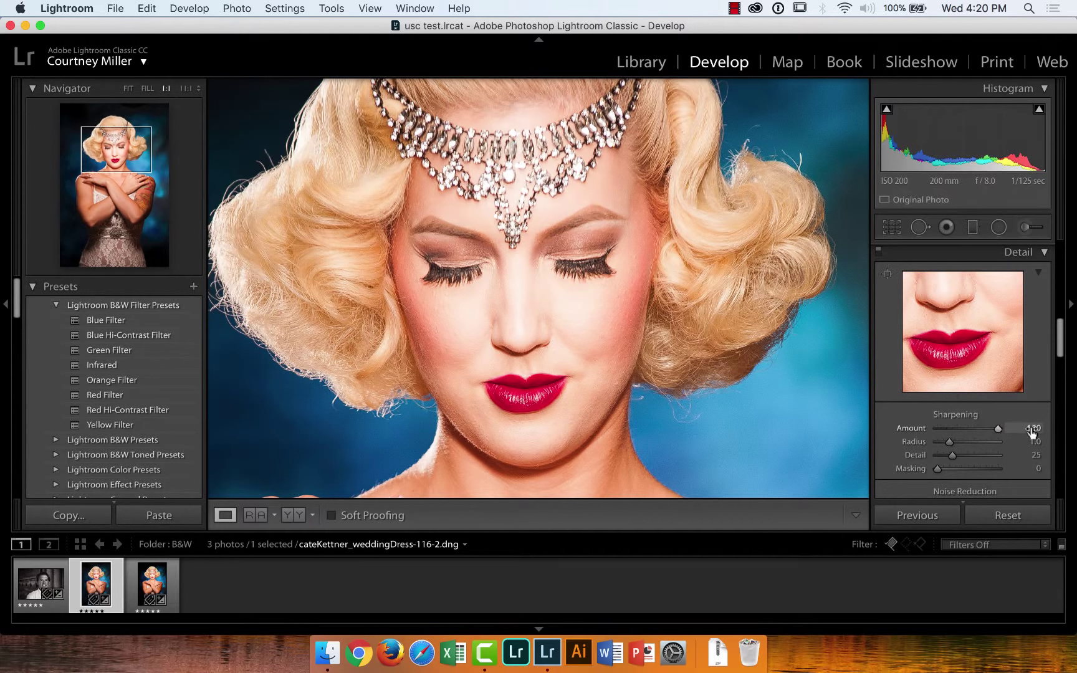
click(199, 90)
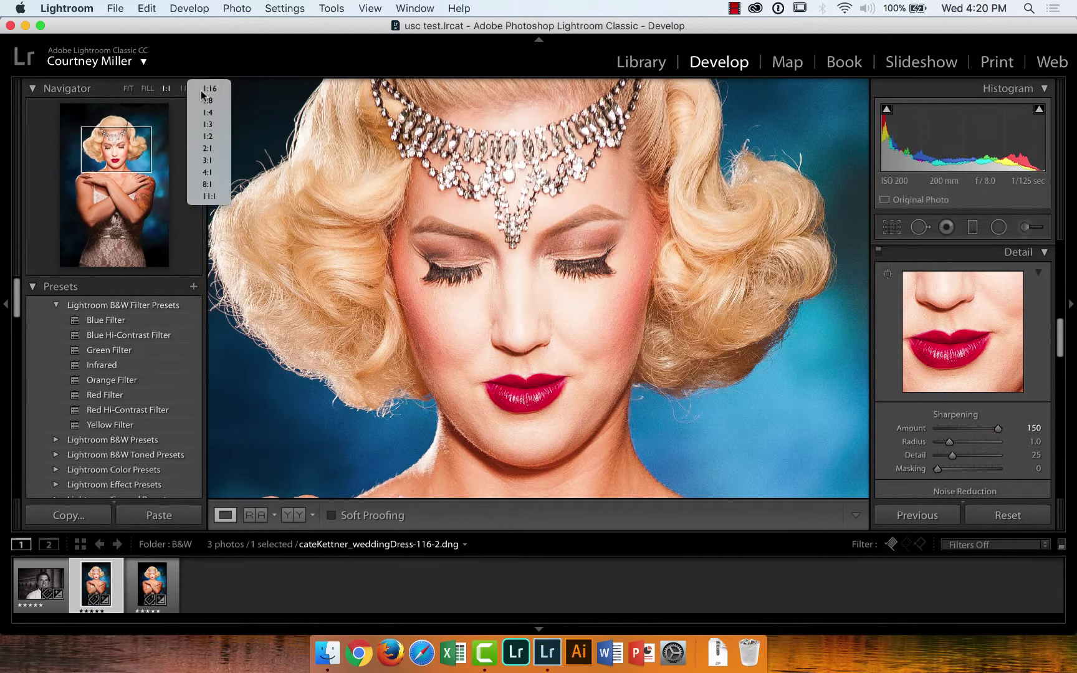
click(208, 147)
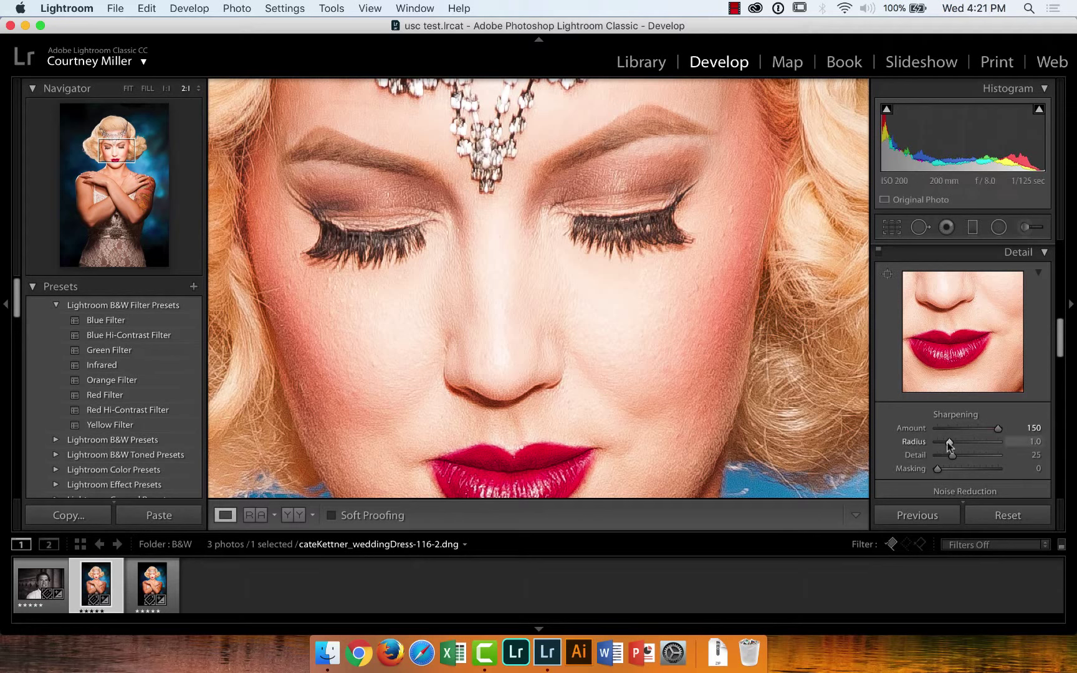
drag(949, 444, 1059, 449)
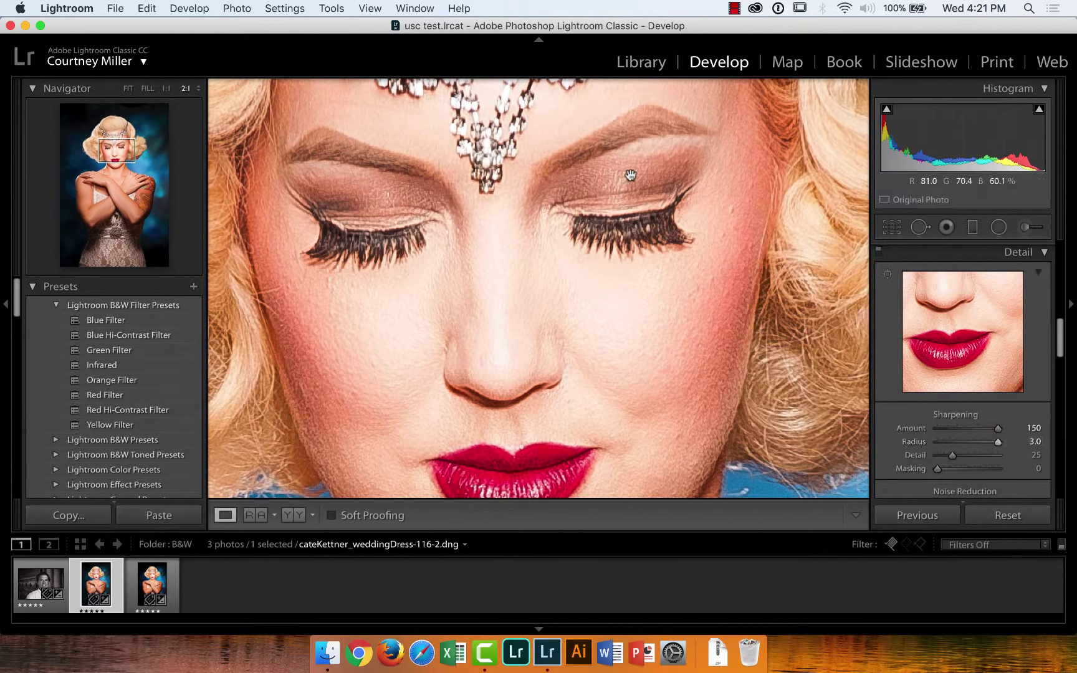
Zoom to 3:1 on the model's eyes and compare Radius 0.5 against 3.0
click(199, 89)
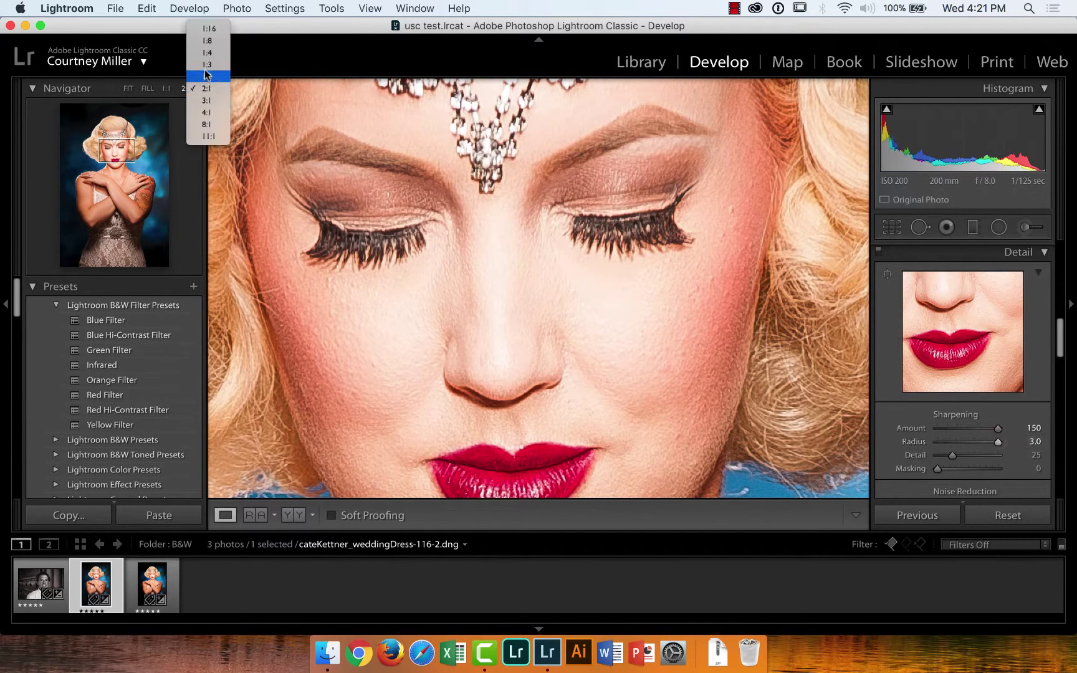
click(206, 100)
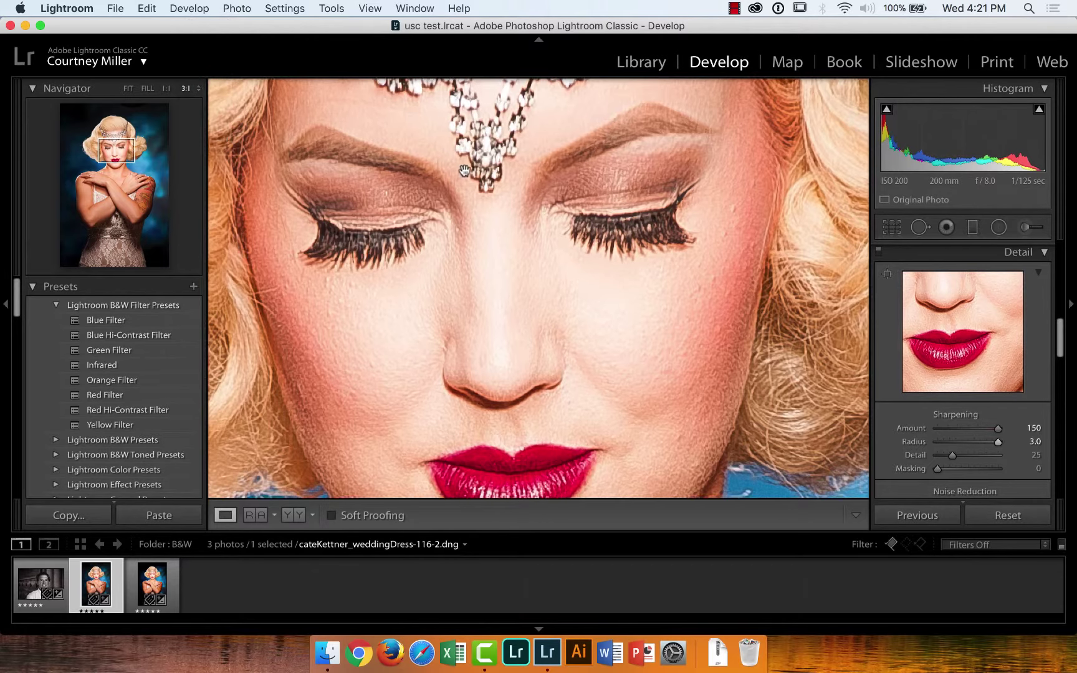
drag(668, 144, 637, 187)
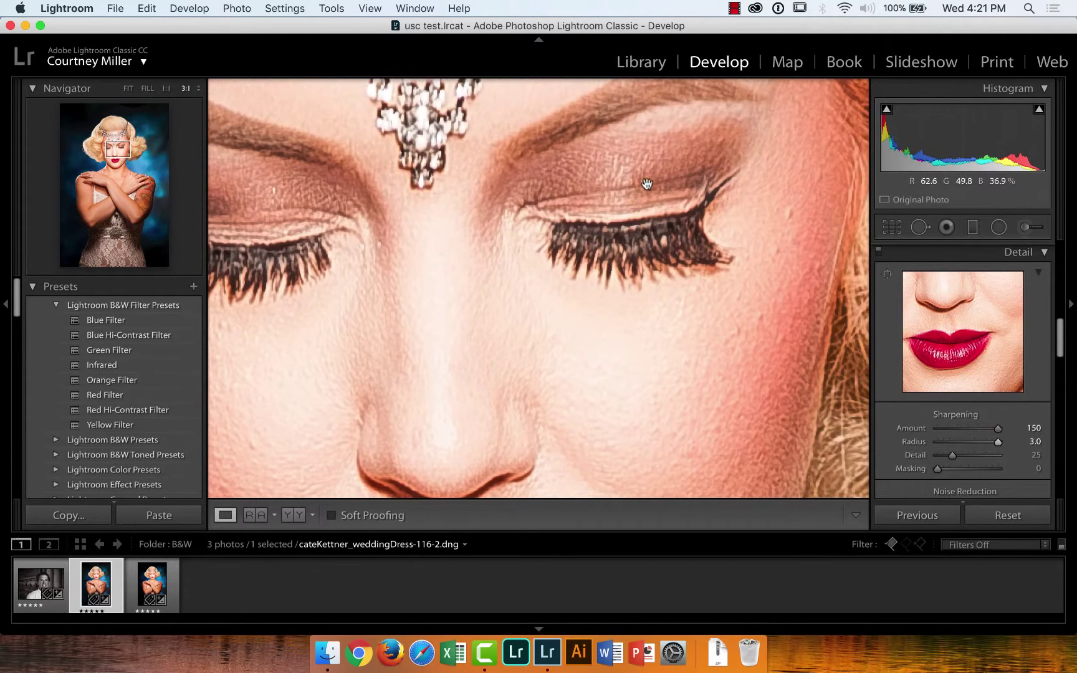
drag(997, 442, 916, 443)
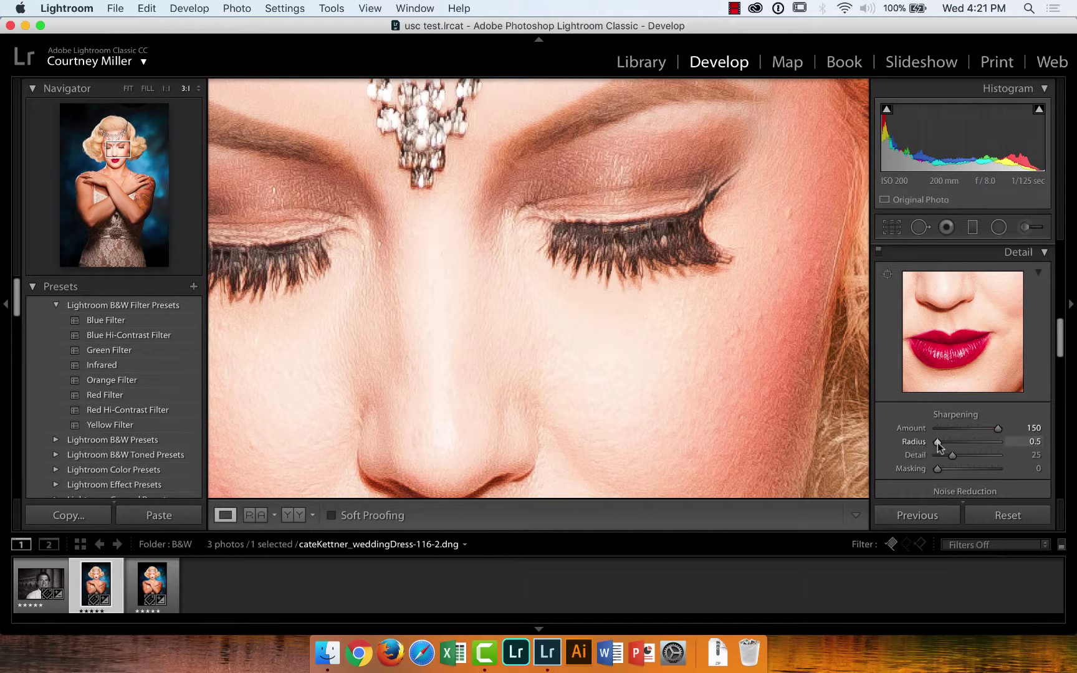
drag(938, 443, 1057, 455)
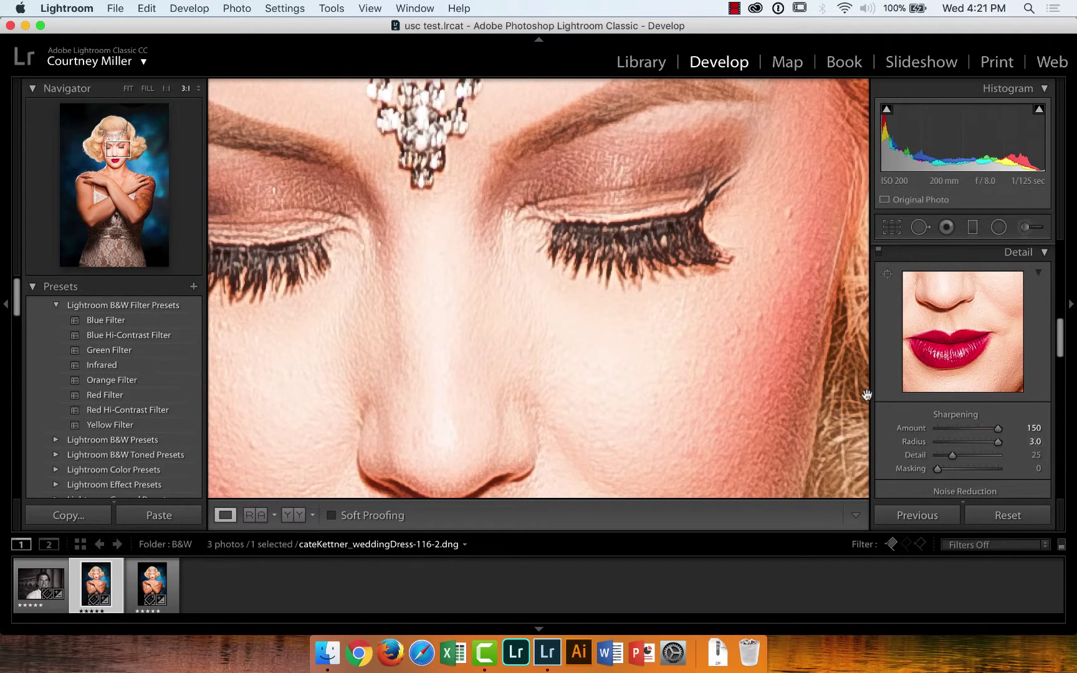
Reset sharpening Amount to default, then bring it back up to 150
double_click(912, 429)
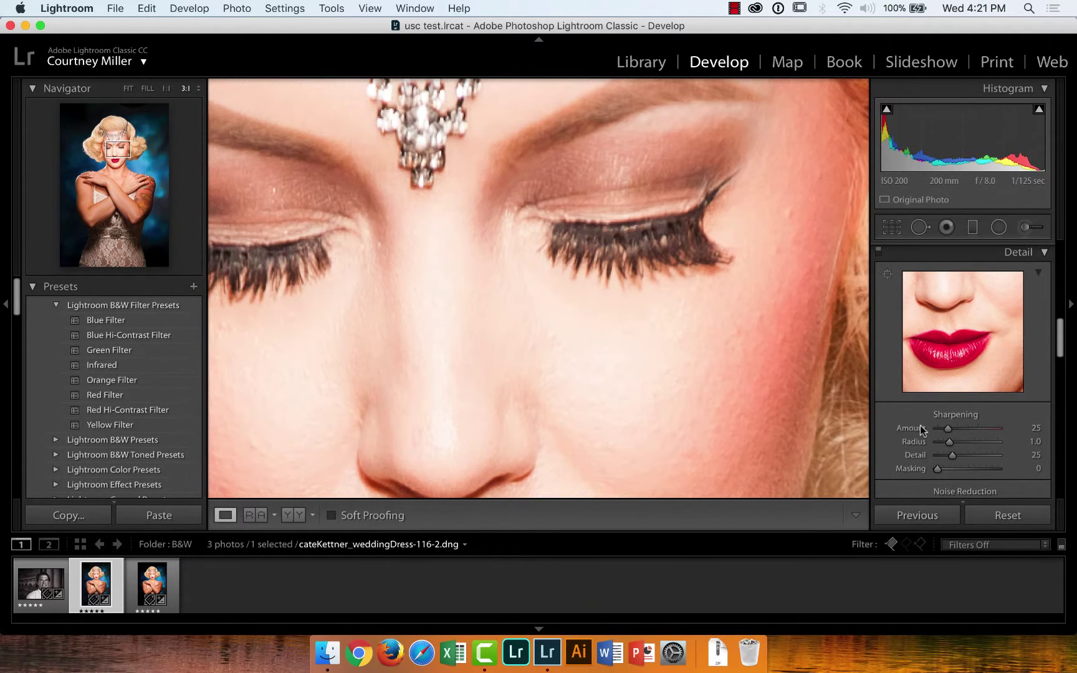
drag(921, 429, 959, 427)
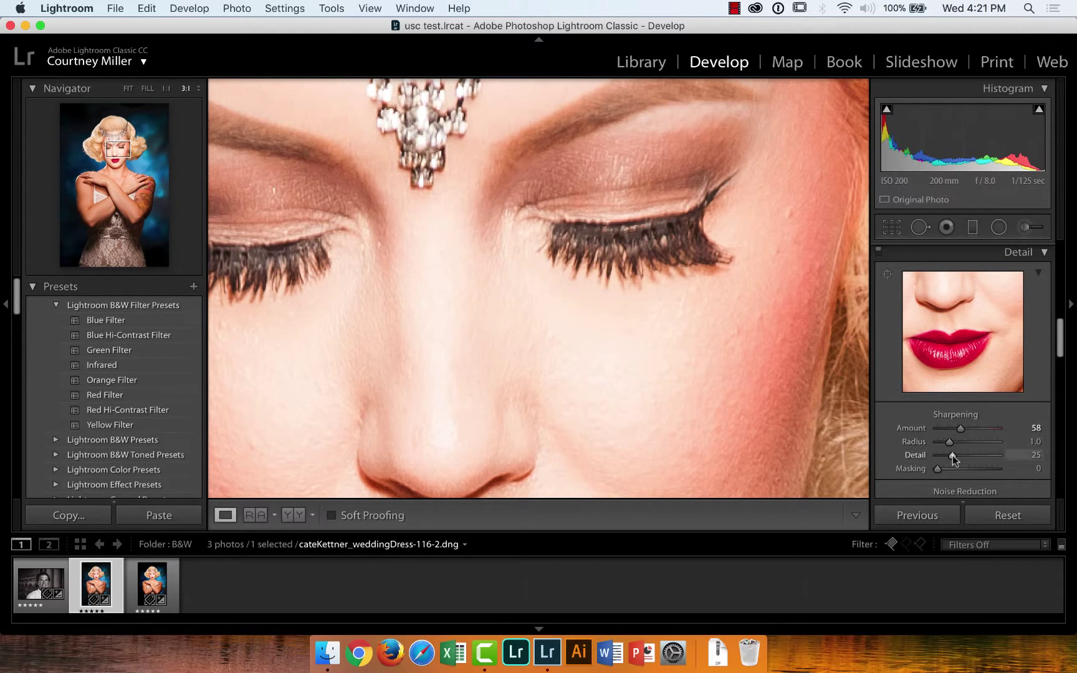
drag(963, 428, 1001, 428)
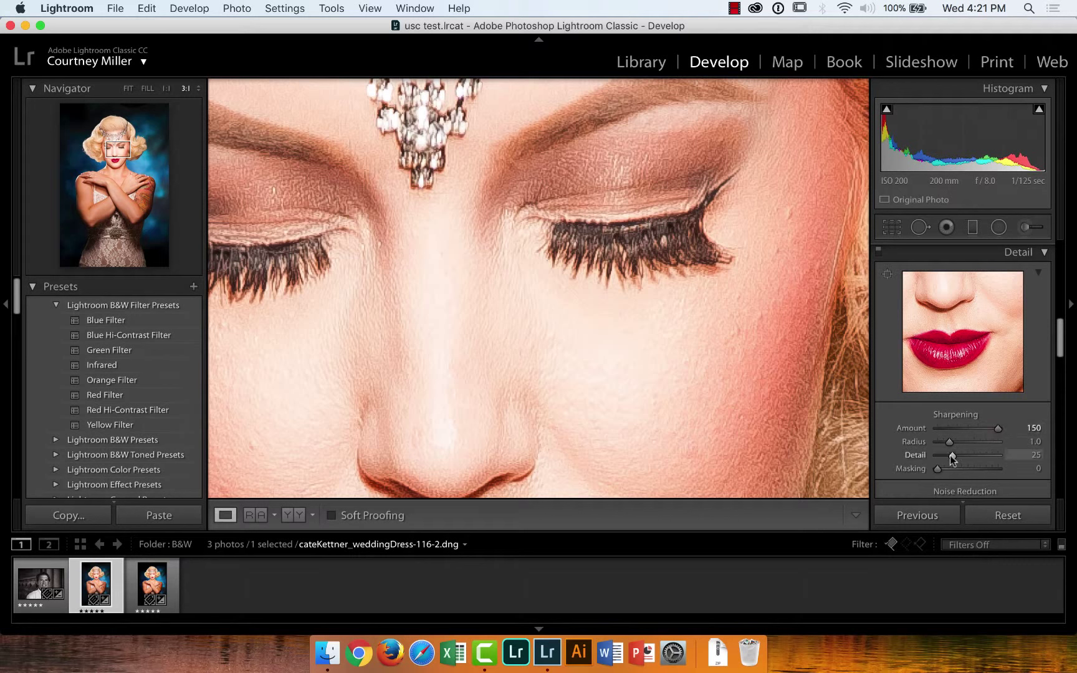
Test sharpening Detail at 100, lower it to 5, and pan to another part of the face
drag(952, 456, 1039, 457)
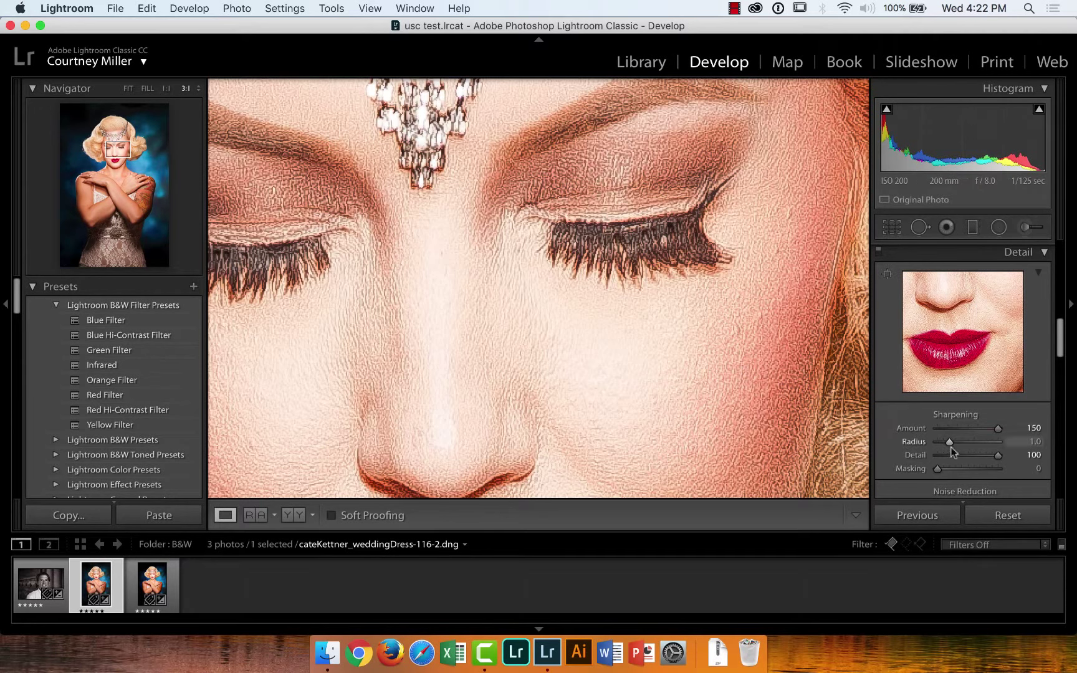
drag(1000, 458, 935, 459)
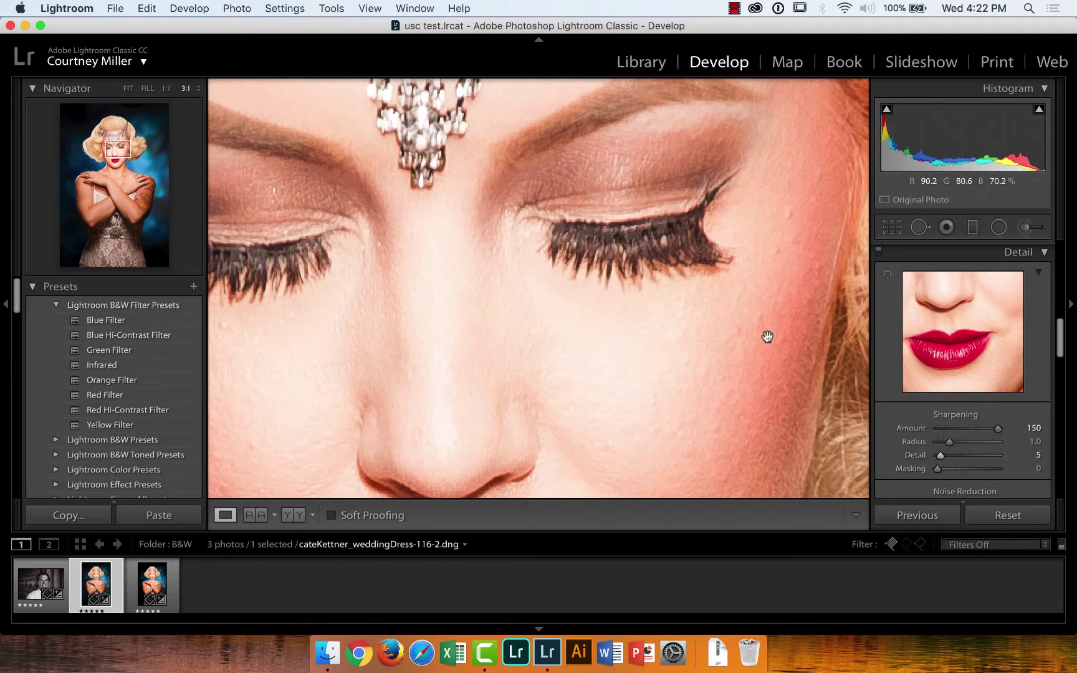
drag(738, 428, 751, 358)
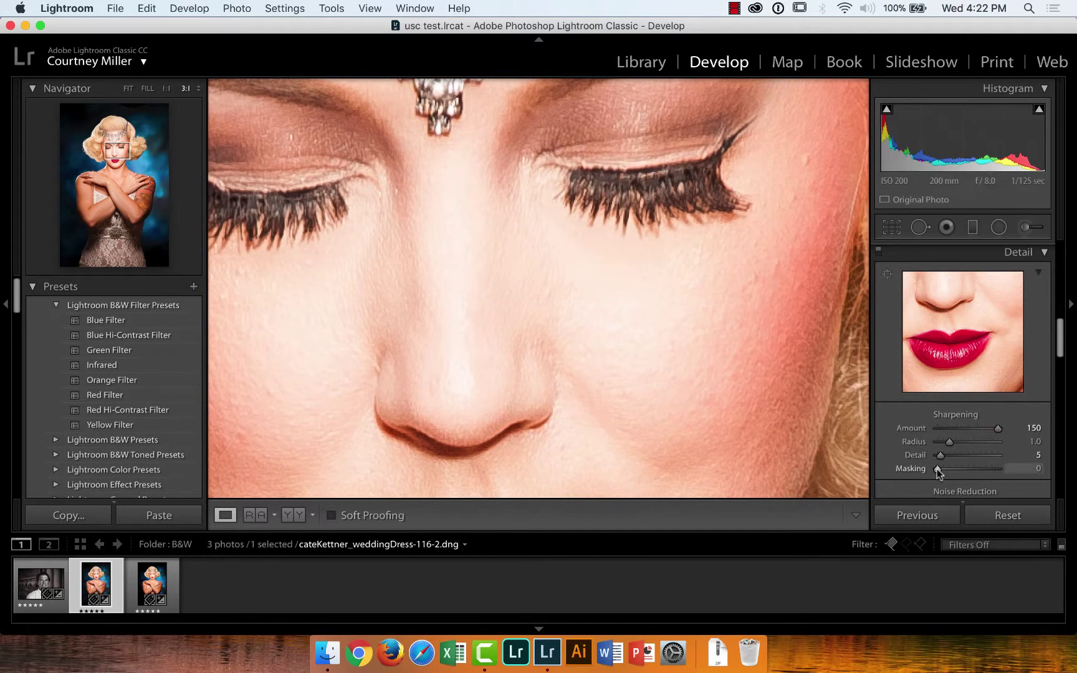
Option-drag sharpening Masking to 54 while watching the white edge-mask preview
key(alt)
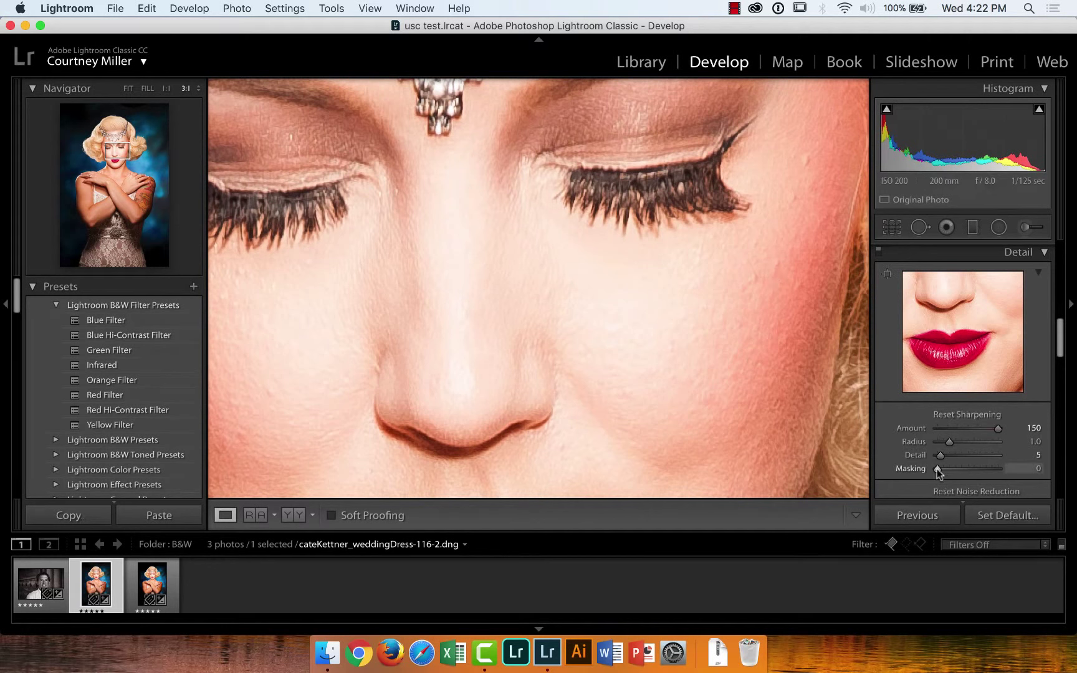
alt+click(937, 469)
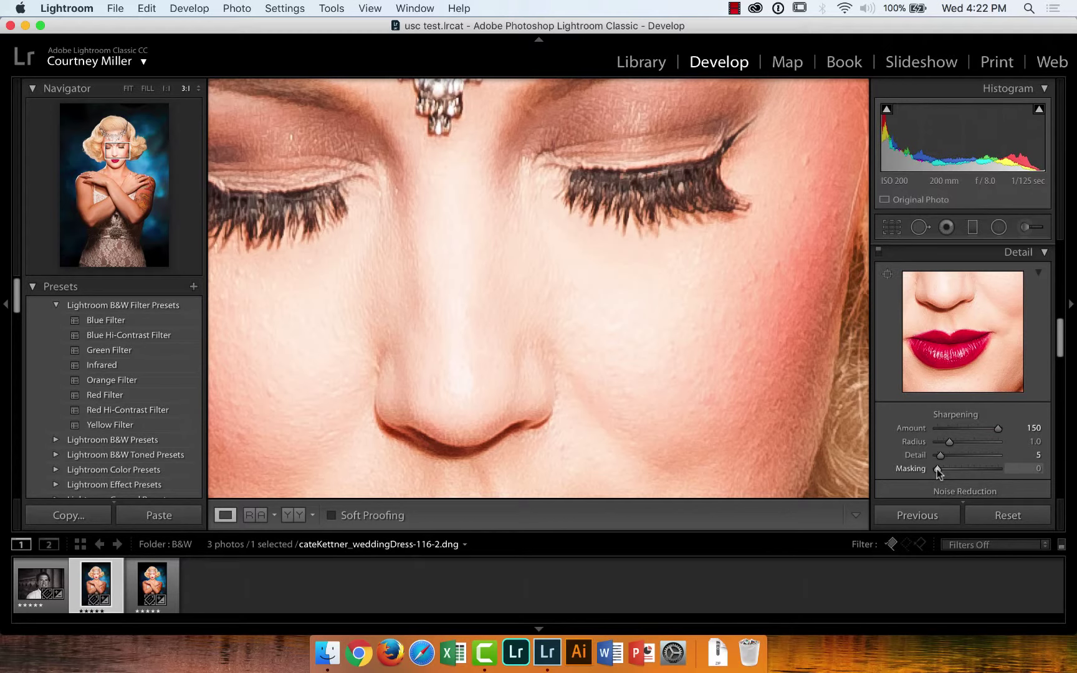
key(alt)
key(alt)
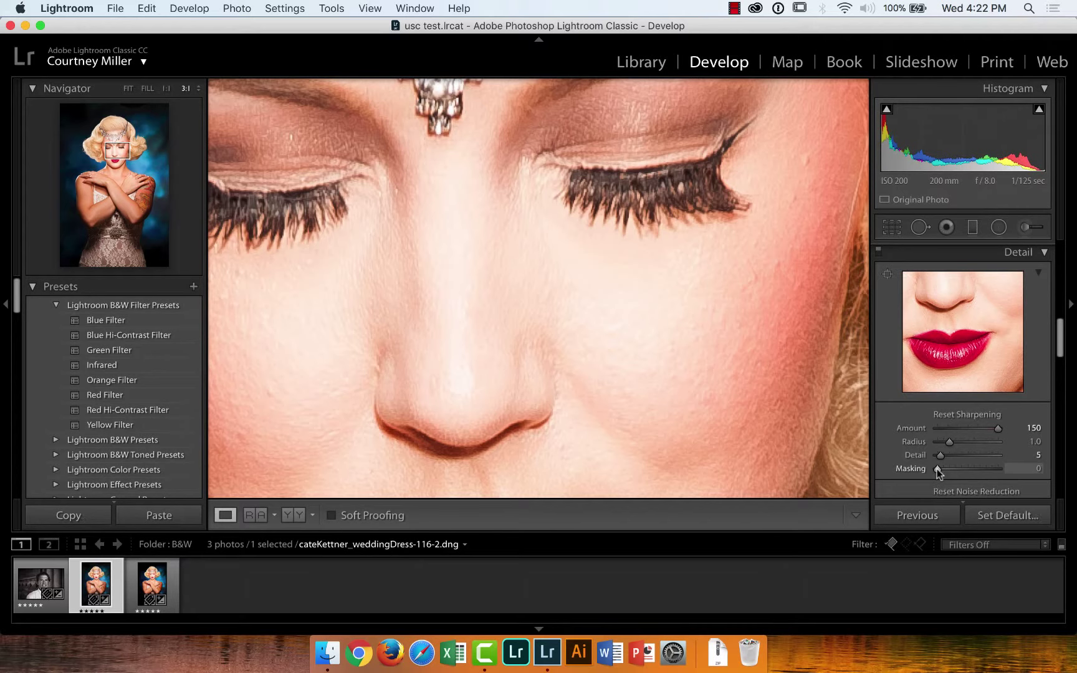
drag(938, 472, 968, 469)
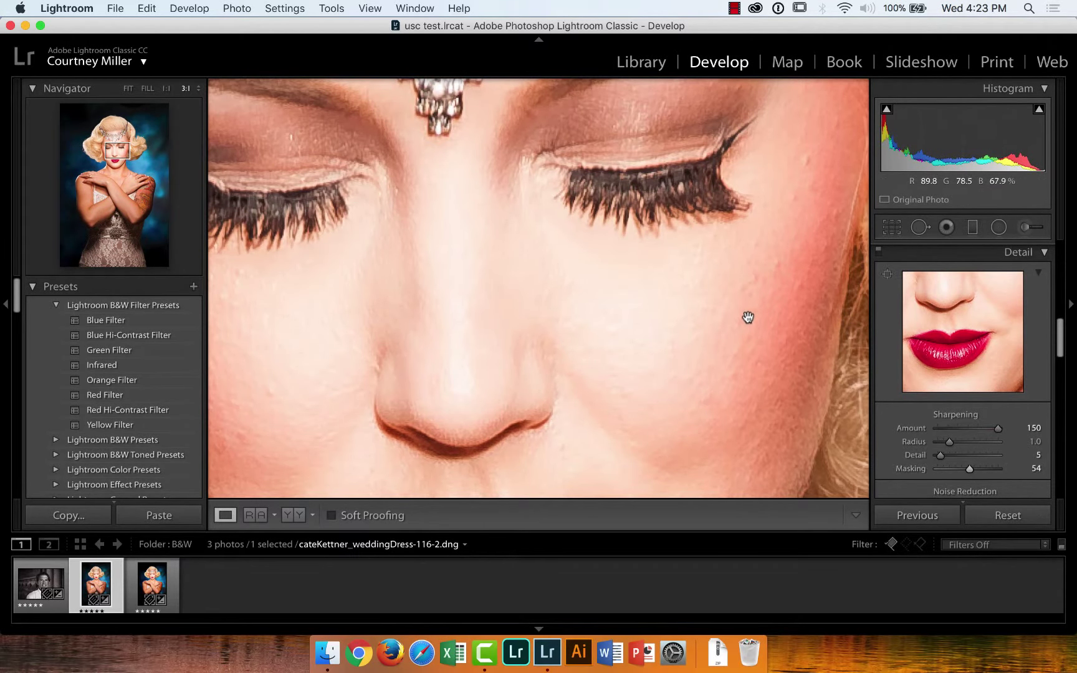
Reposition the face close-up and, with the grayscale preview, set Amount 91 and Radius 0.9
drag(757, 291, 805, 322)
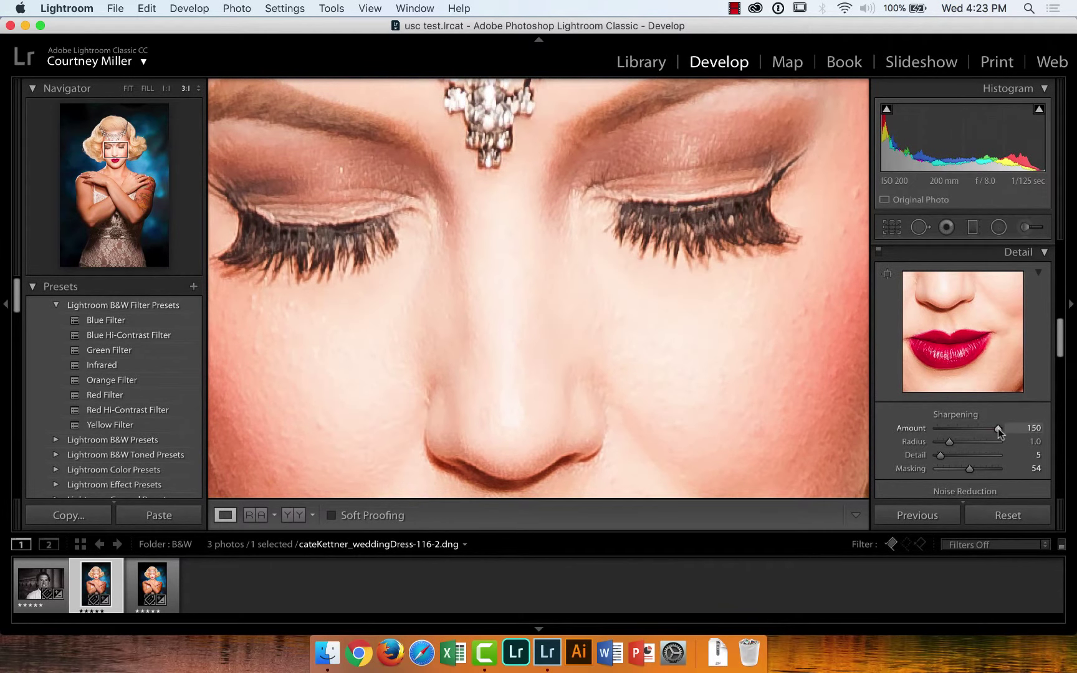
alt+click(998, 429)
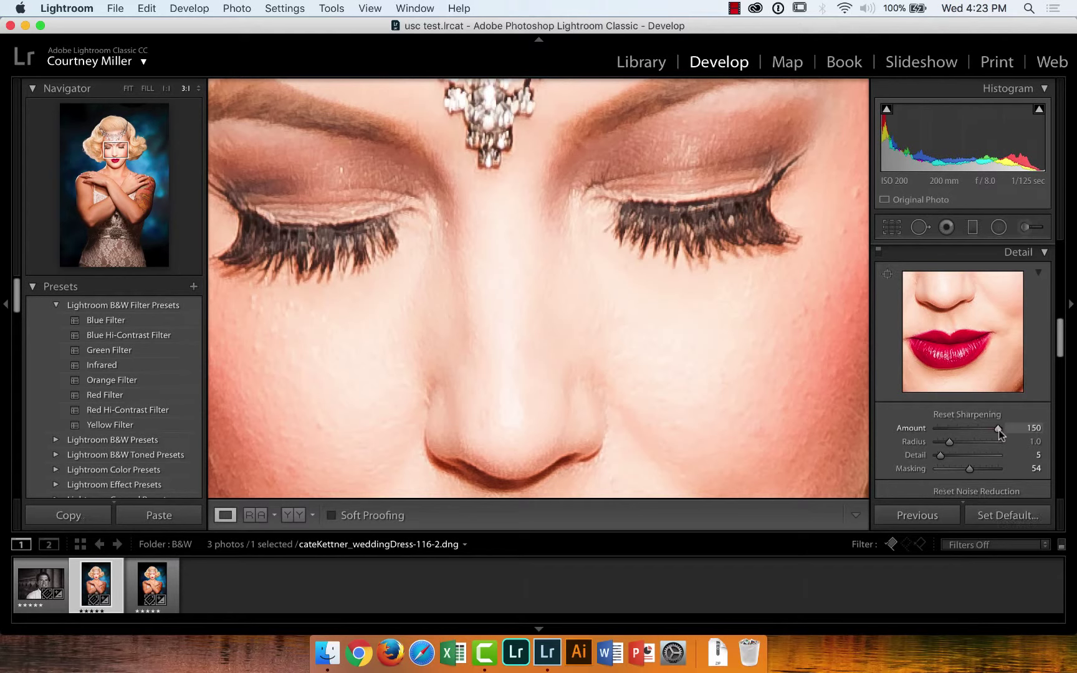
drag(998, 429, 929, 441)
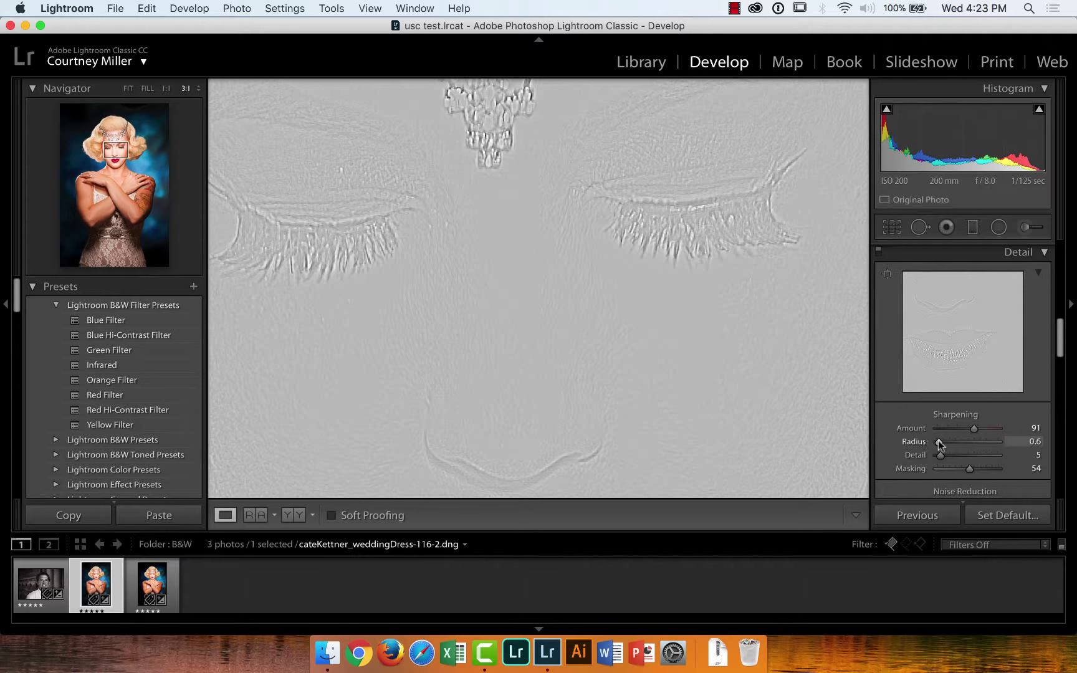
mouse_move(938, 440)
mouse_down()
mouse_move(1013, 440)
mouse_move(934, 443)
mouse_move(946, 444)
mouse_up()
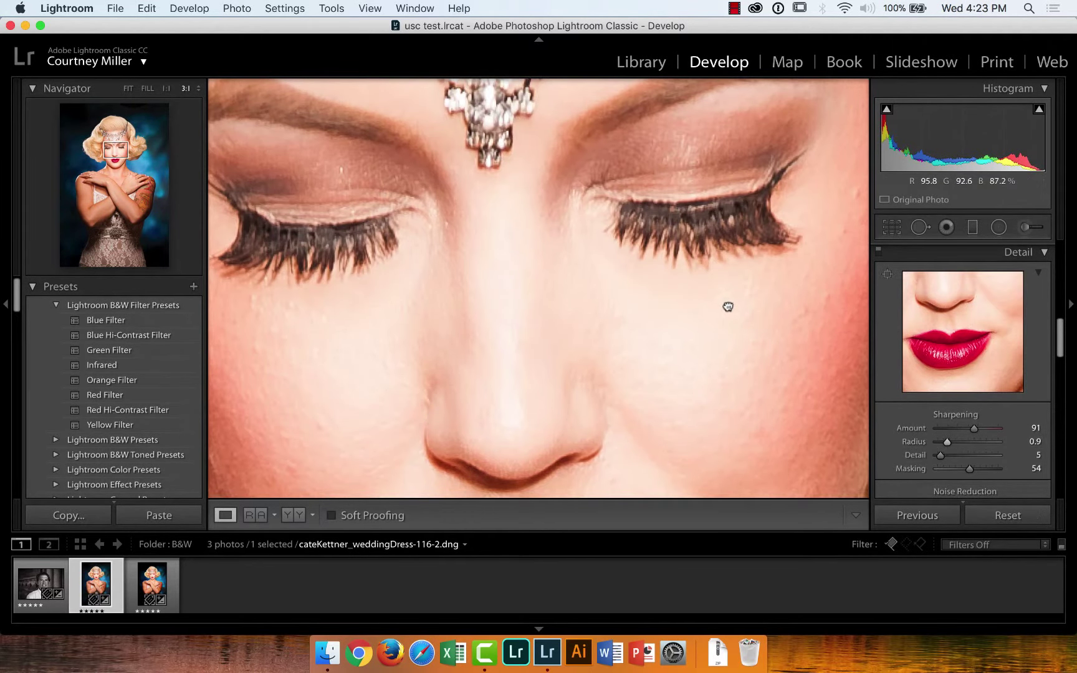
Fit the whole portrait in view and set sharpening Detail to 15
click(727, 306)
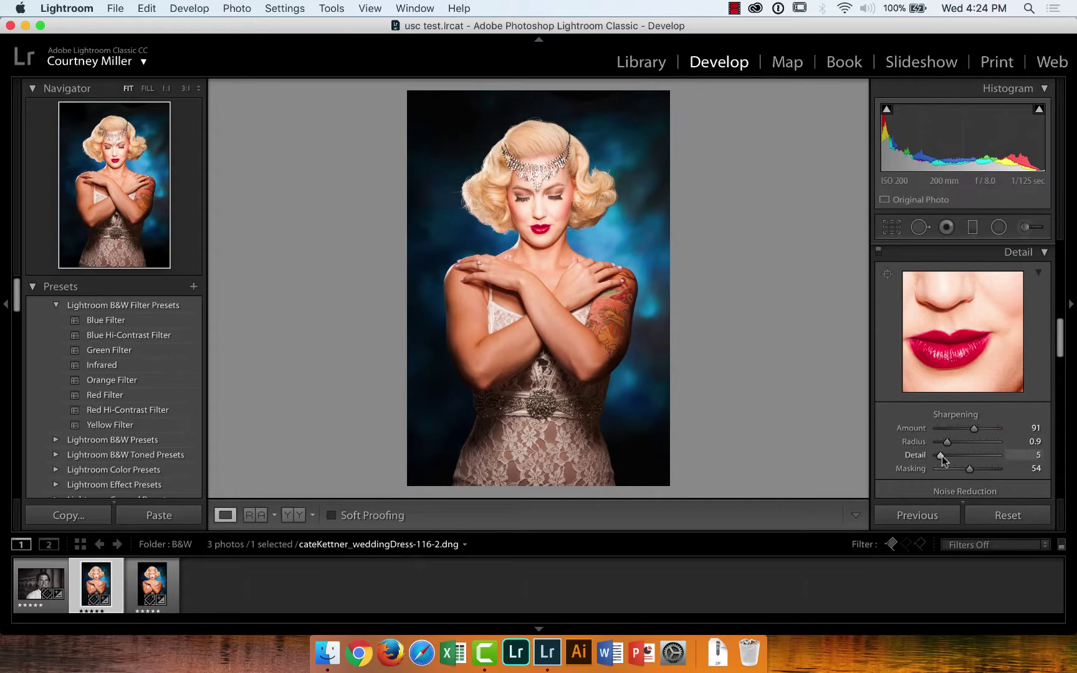
drag(942, 455, 947, 455)
drag(1032, 459, 948, 461)
Paint maximum brush Sharpness over the woman's eyes, forehead and nose with the Adjustment Brush
click(1024, 228)
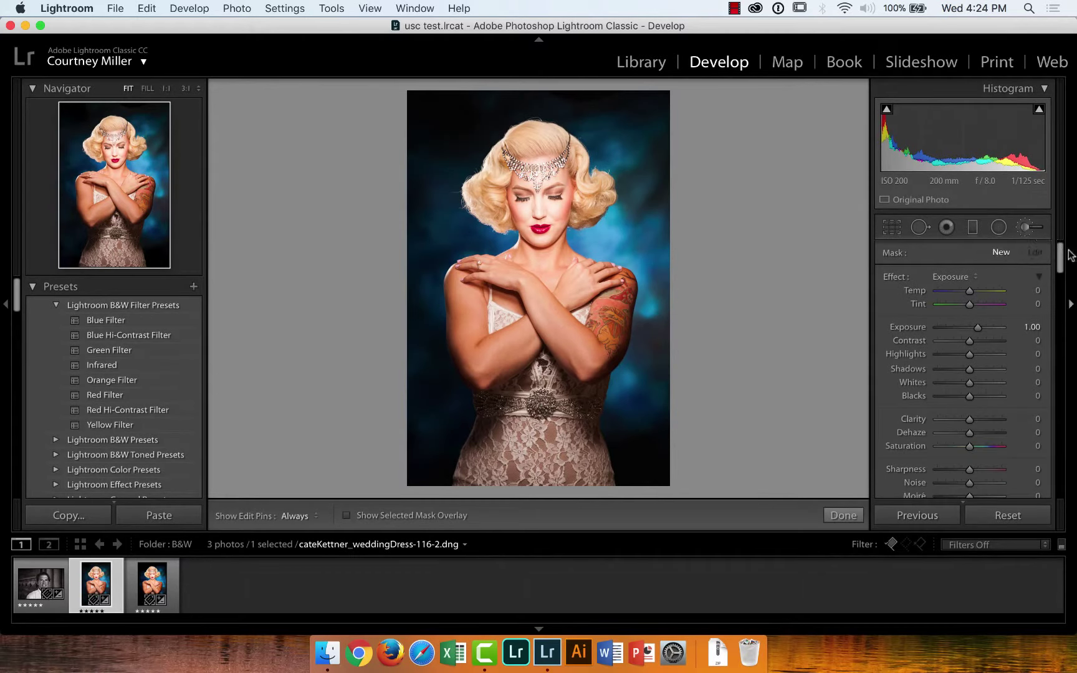
scroll(1063, 271, down, 3)
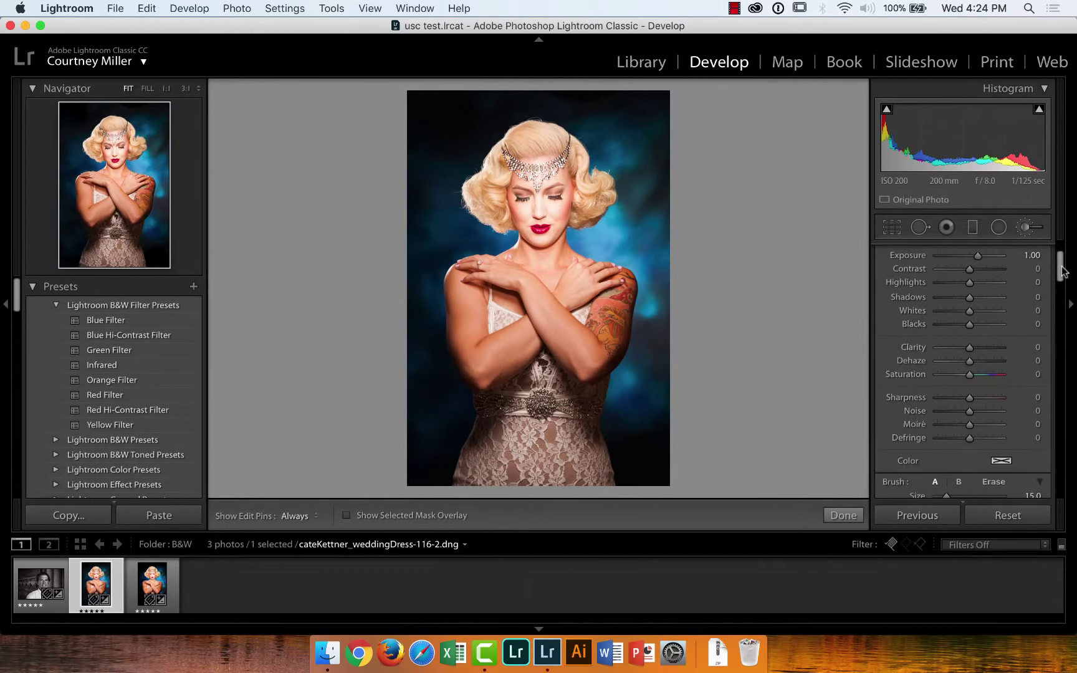
scroll(1063, 271, down, 2)
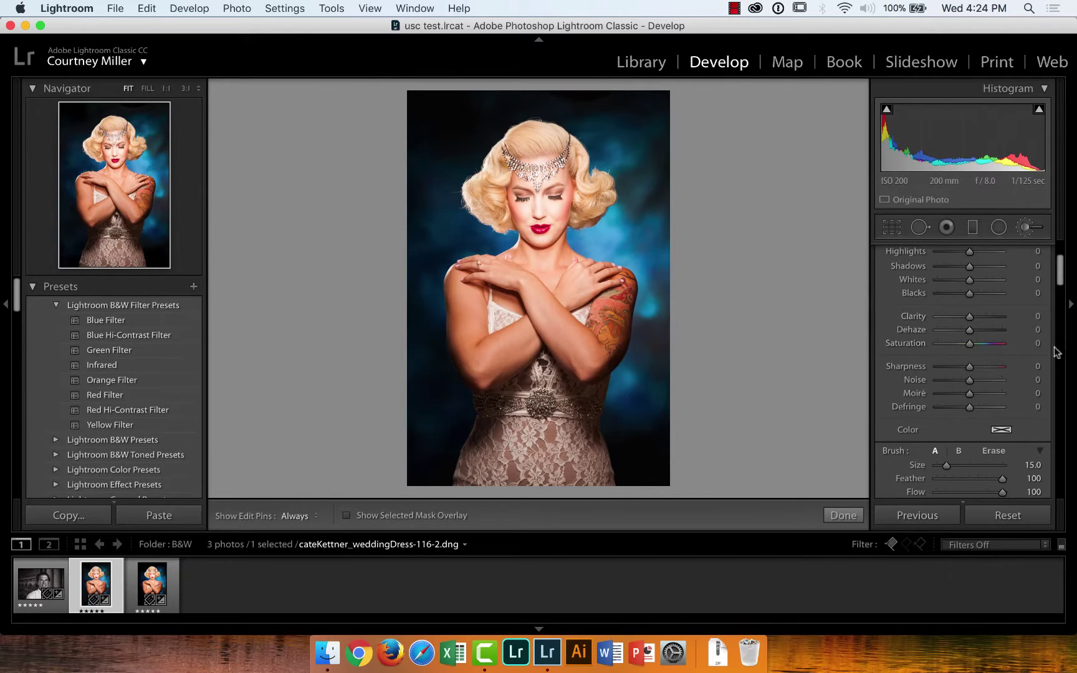
scroll(1062, 282, up, 2)
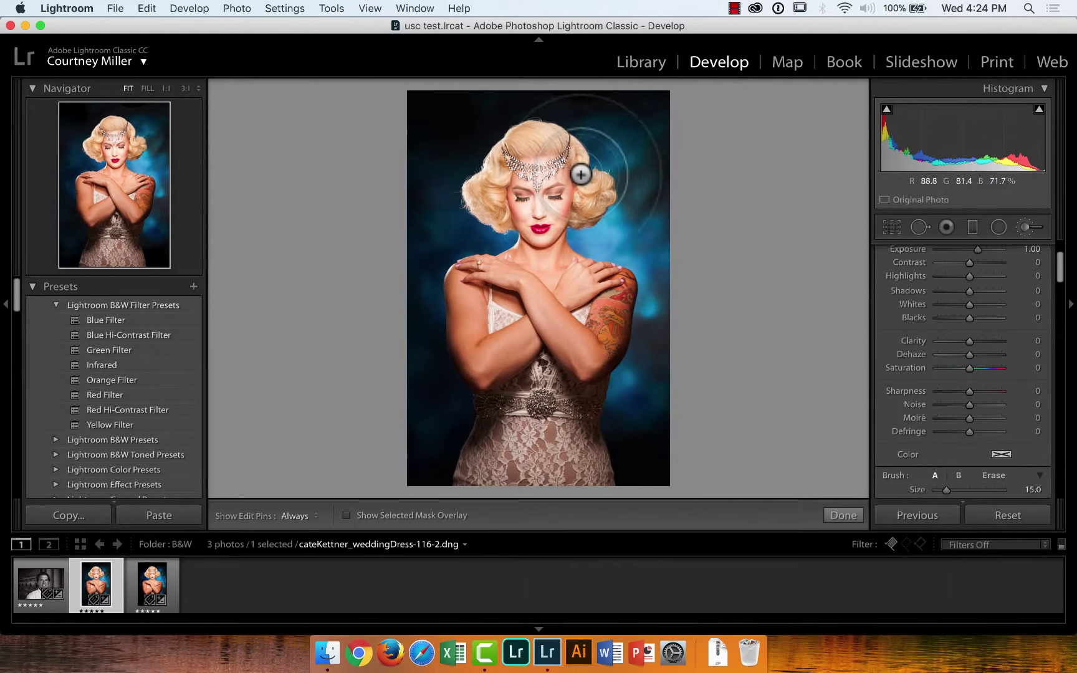
drag(577, 201, 506, 200)
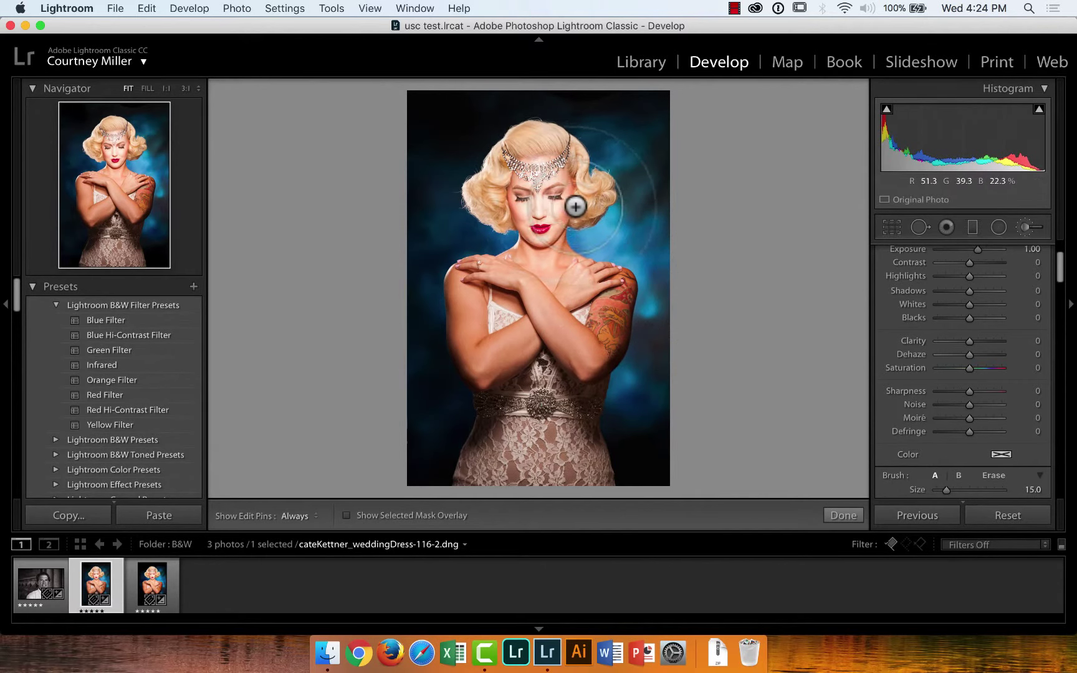
drag(970, 392, 1008, 393)
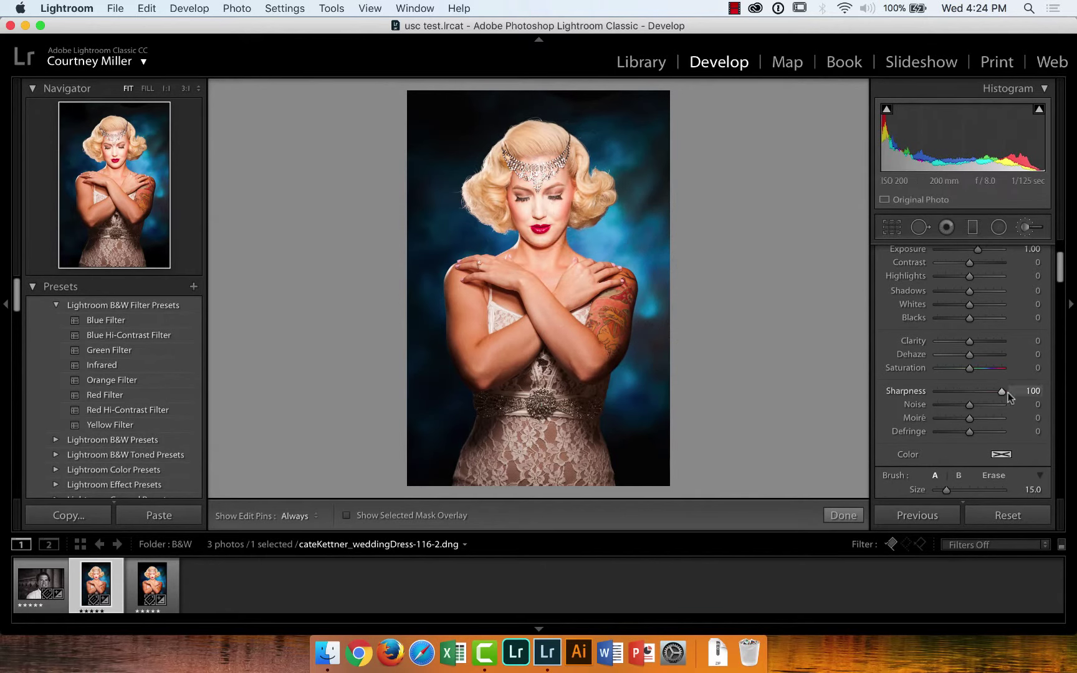
key(h)
mouse_move(542, 184)
mouse_down()
mouse_move(538, 199)
mouse_move(559, 177)
mouse_move(517, 193)
mouse_move(561, 162)
mouse_move(542, 143)
mouse_move(536, 185)
mouse_up()
key(h)
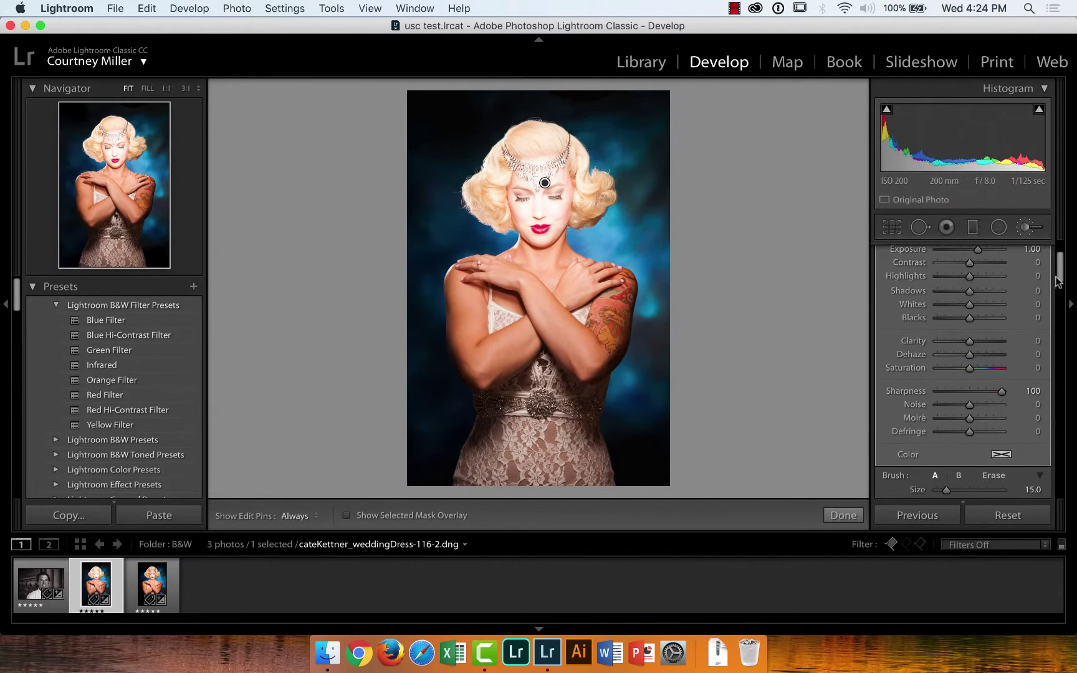
Reset the brush Exposure to 0 and lower its Sharpness to 41 on a face close-up
scroll(1063, 273, up, 2)
scroll(1063, 273, up, 2)
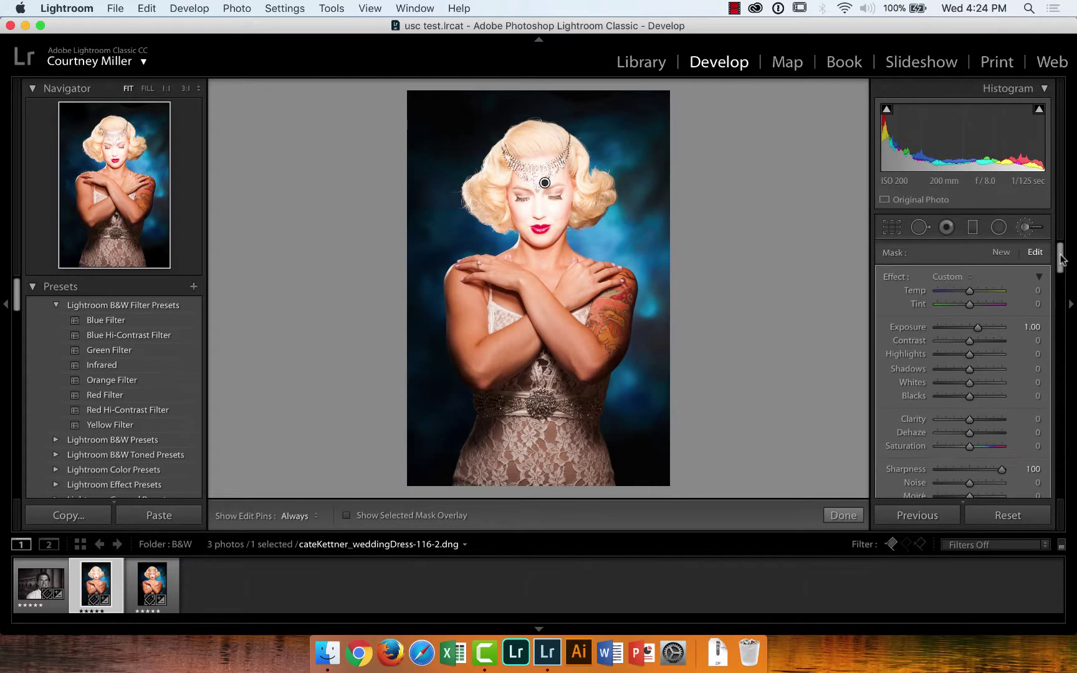
double_click(915, 328)
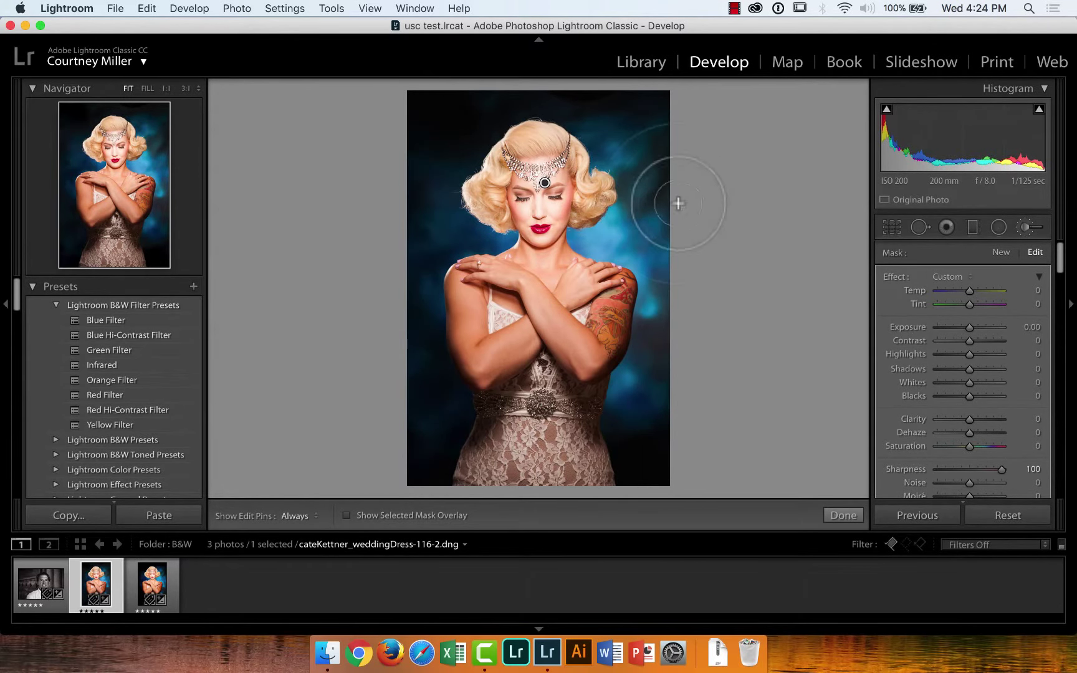
click(185, 89)
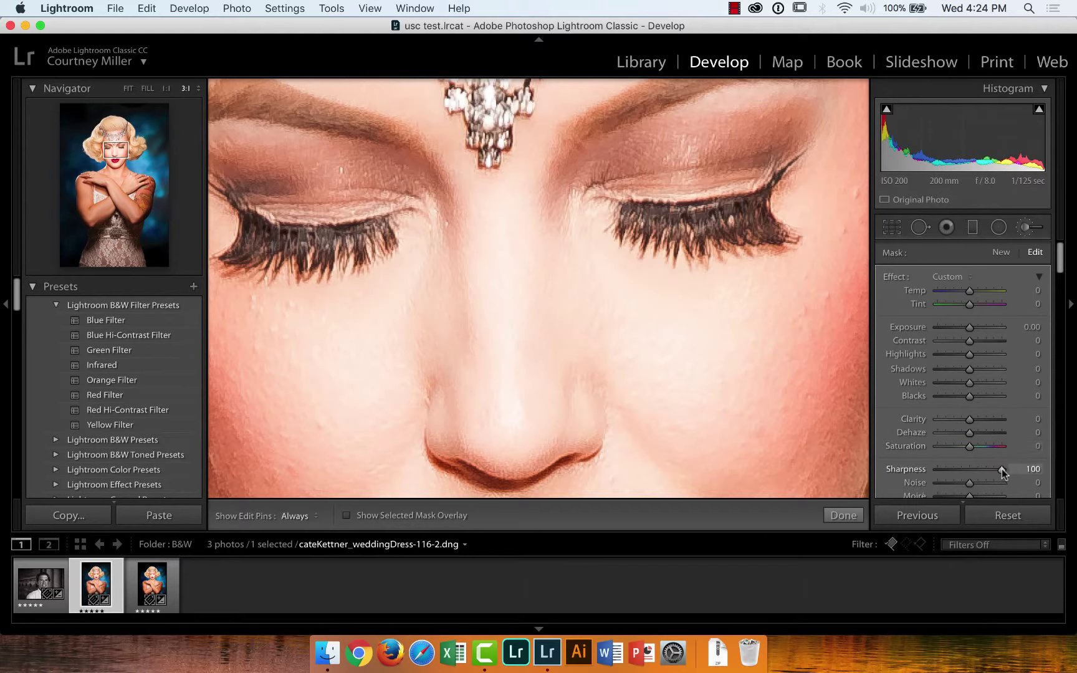
mouse_move(1001, 470)
mouse_down()
mouse_move(938, 471)
mouse_move(995, 474)
mouse_move(959, 469)
mouse_move(992, 469)
mouse_move(982, 470)
mouse_up()
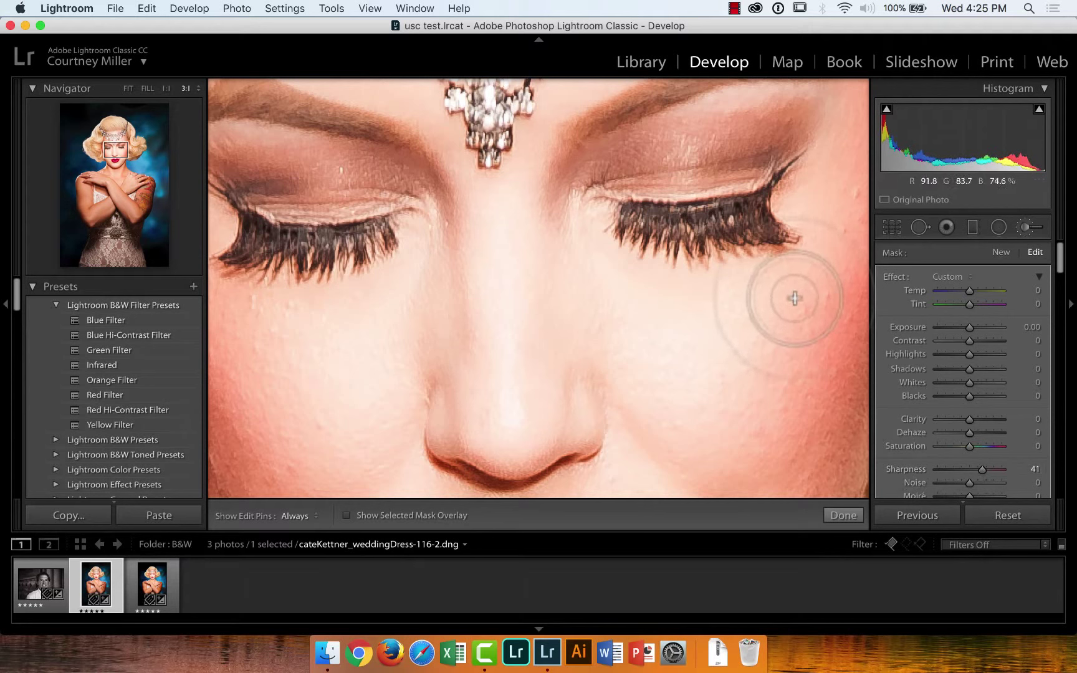
Close the brush, fit the photo in view and convert it to Black & White
click(1026, 229)
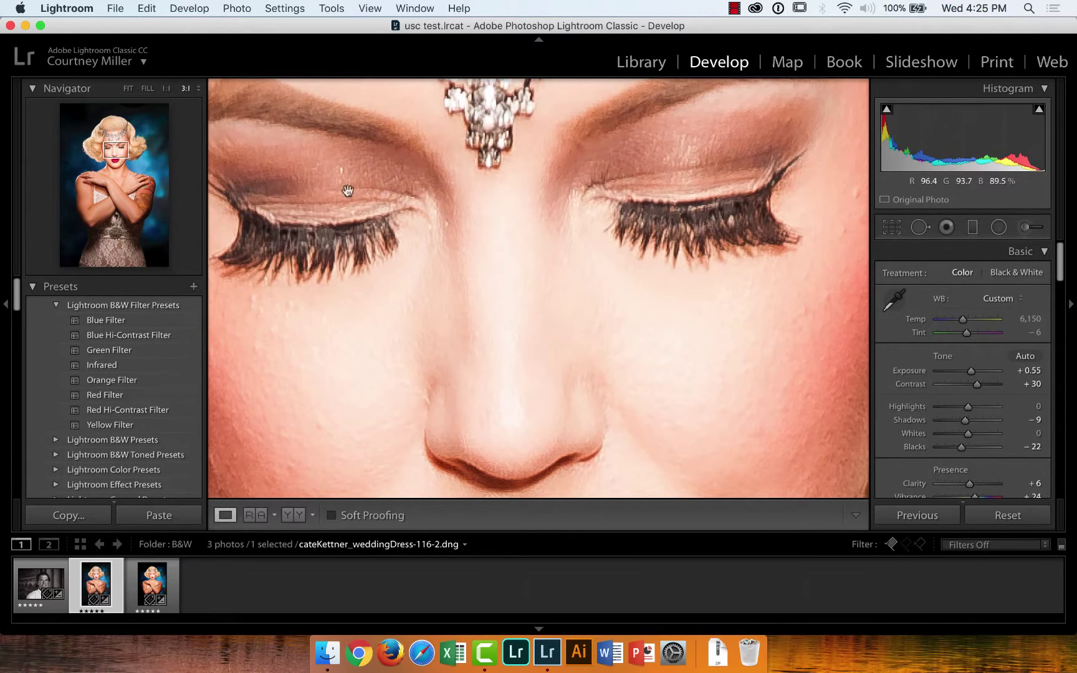
click(128, 89)
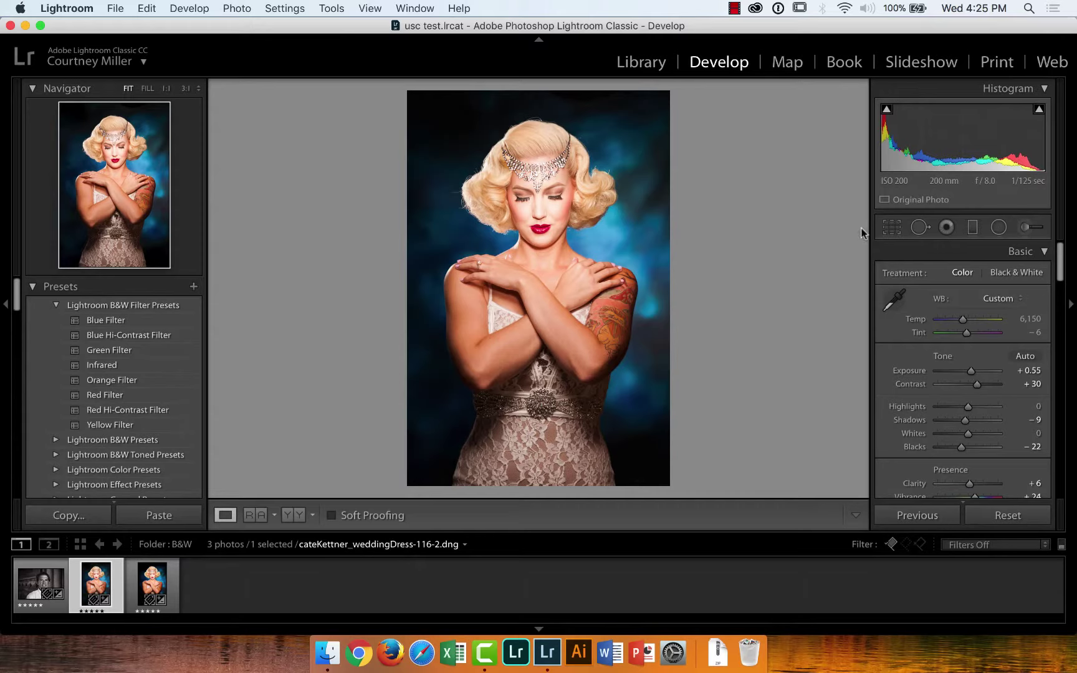
click(1013, 273)
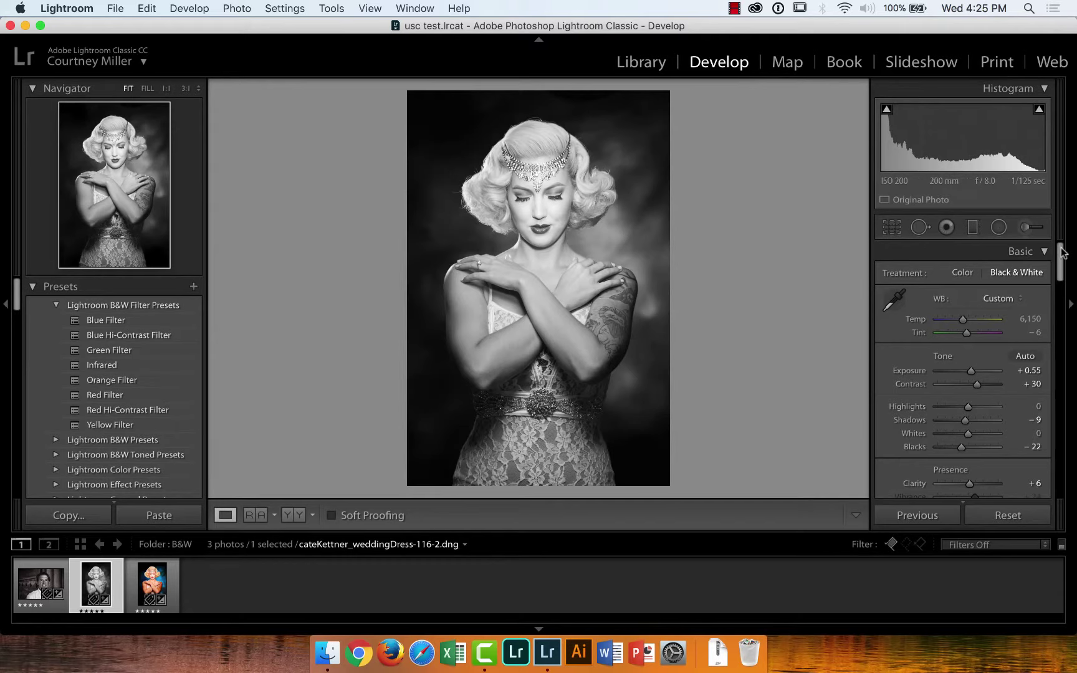
Cool the white balance to Temp 2,752 and Tint −16
mouse_move(963, 319)
mouse_down()
mouse_move(943, 322)
mouse_move(980, 320)
mouse_move(944, 322)
mouse_up()
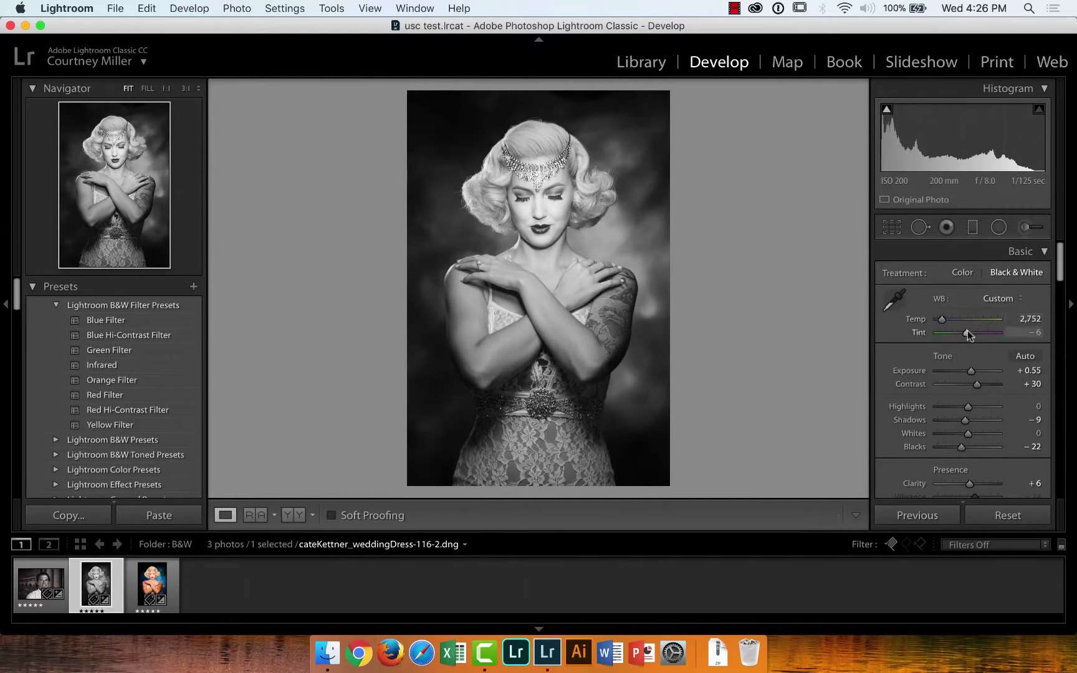
drag(967, 332, 942, 320)
drag(1063, 270, 1056, 307)
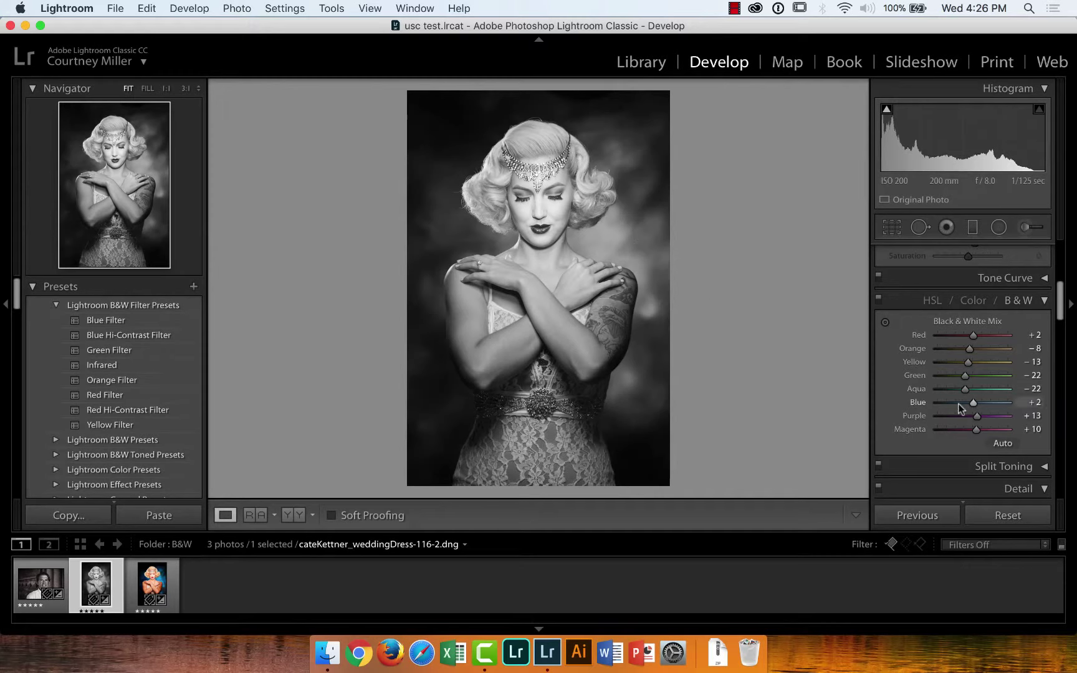
Pull the B&W Aqua slider to −100 and try the Targeted Adjustment tool on the photo
drag(974, 402, 916, 389)
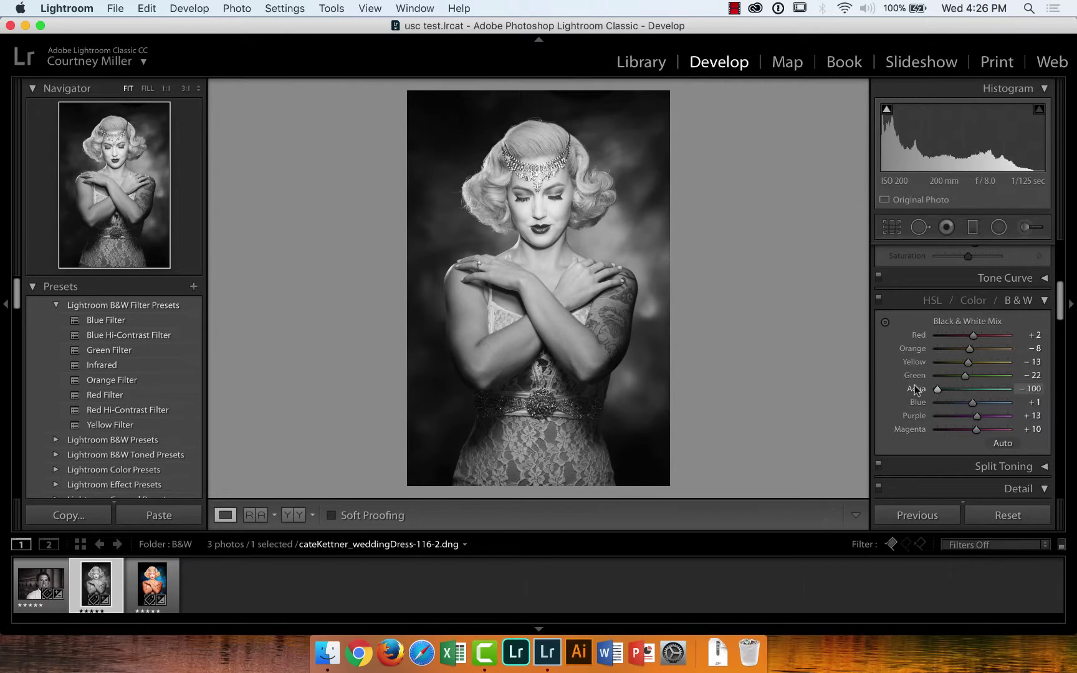
click(885, 321)
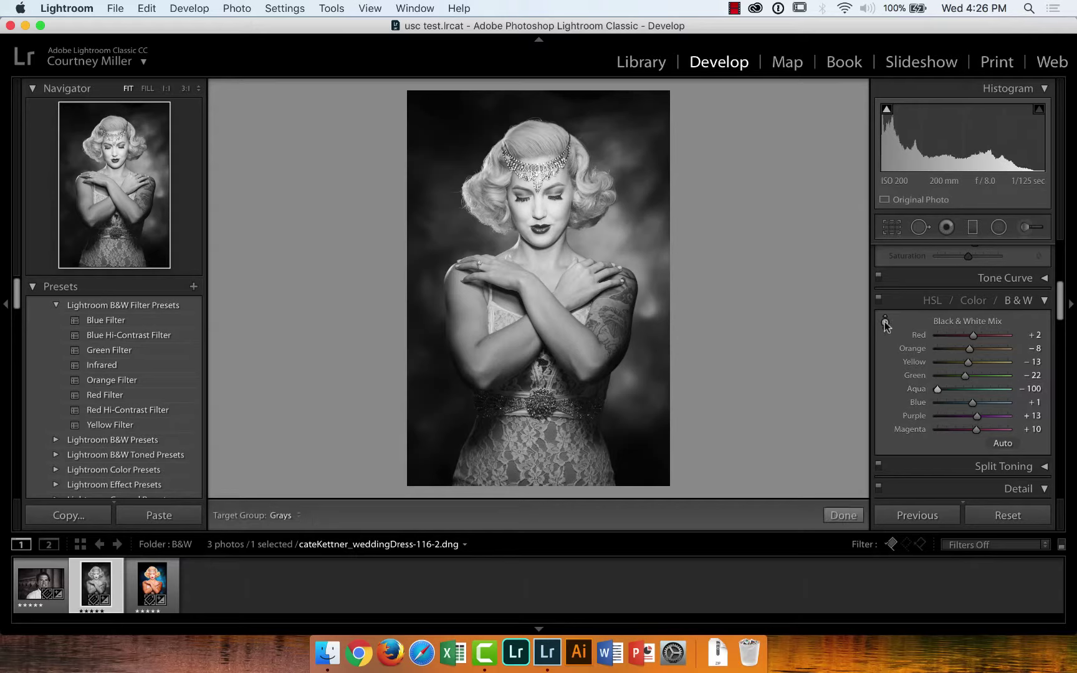
mouse_move(642, 253)
mouse_down()
mouse_move(642, 232)
mouse_move(642, 263)
mouse_move(642, 252)
mouse_up()
drag(1063, 301, 1066, 328)
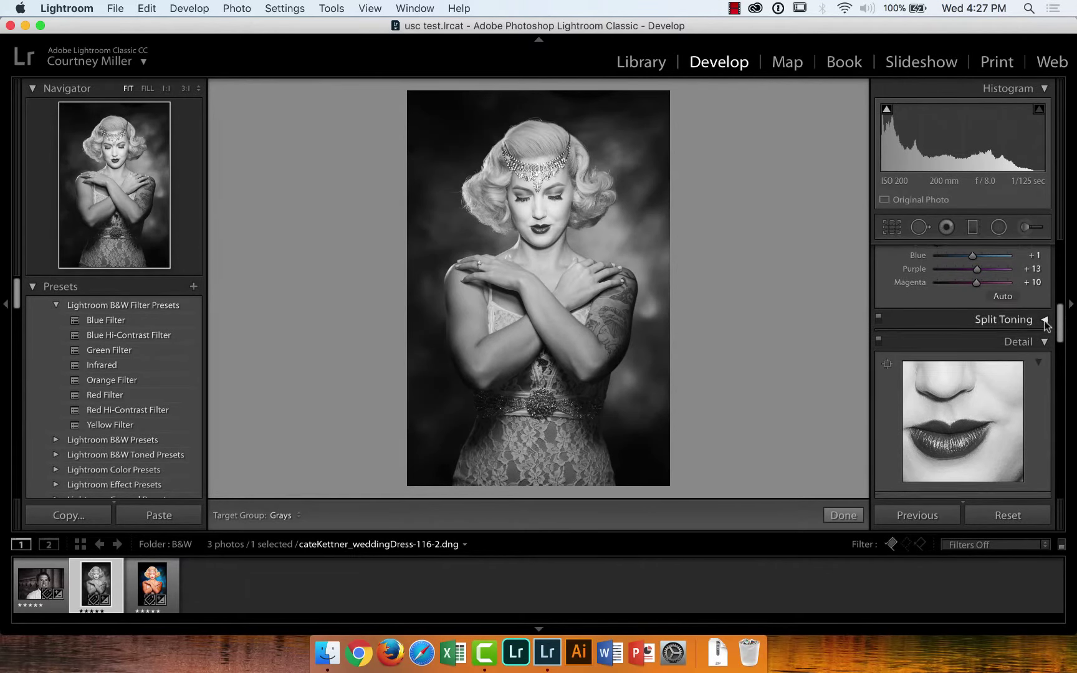
Try magenta and brown shadow tints in Split Toning, settling on Hue 220 and Saturation 11
click(1045, 321)
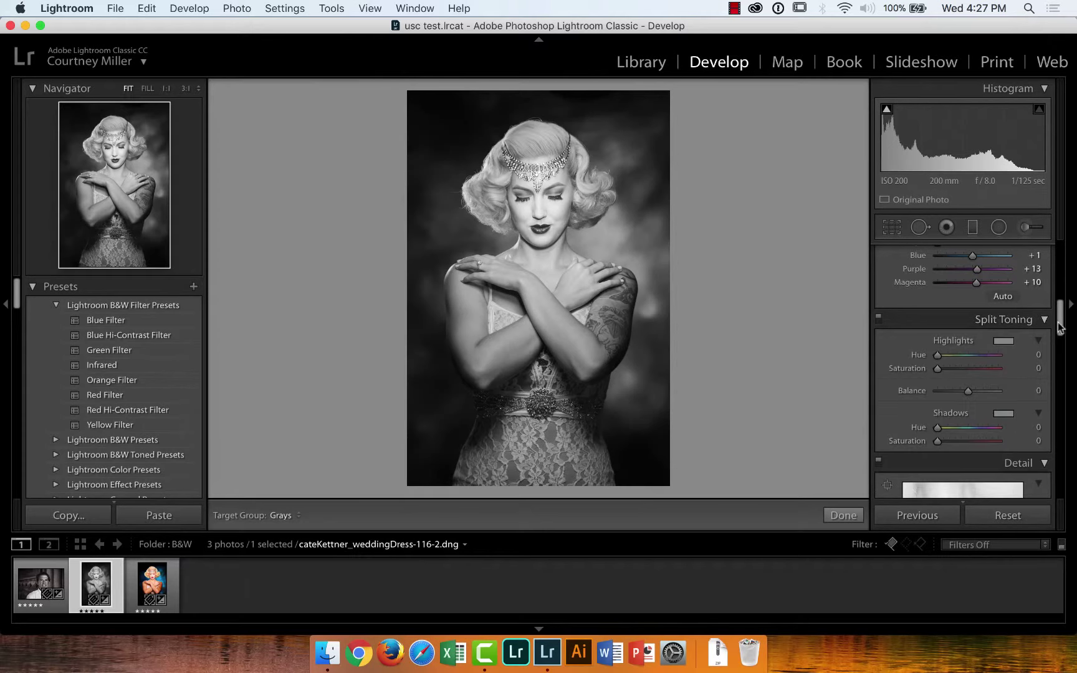
drag(1059, 327, 1062, 332)
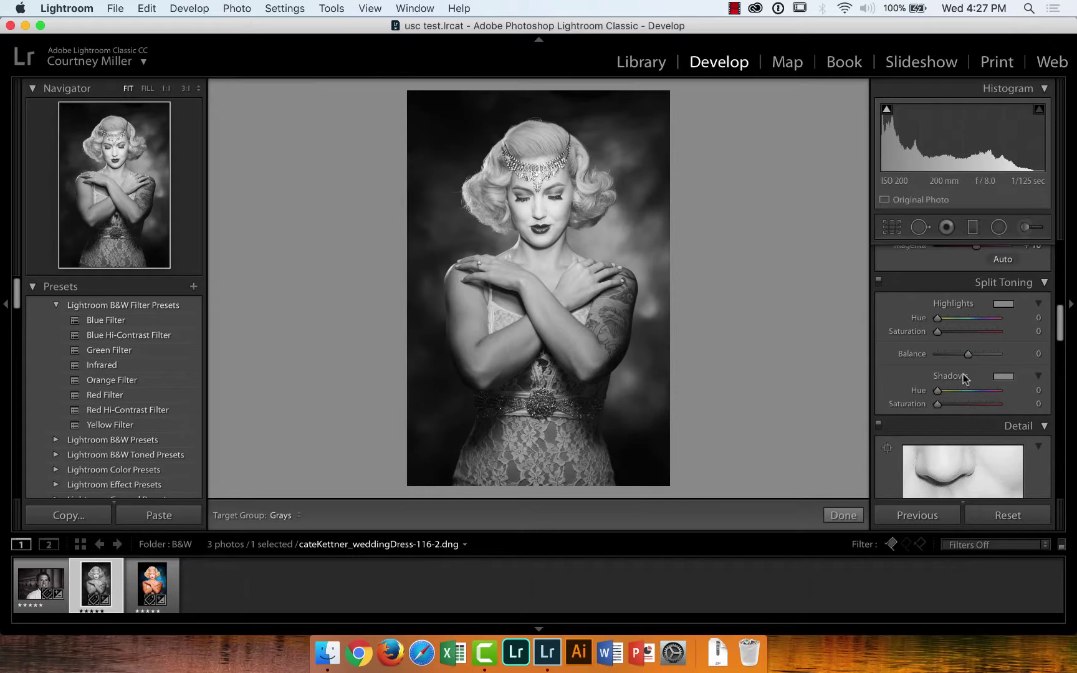
drag(937, 390, 974, 407)
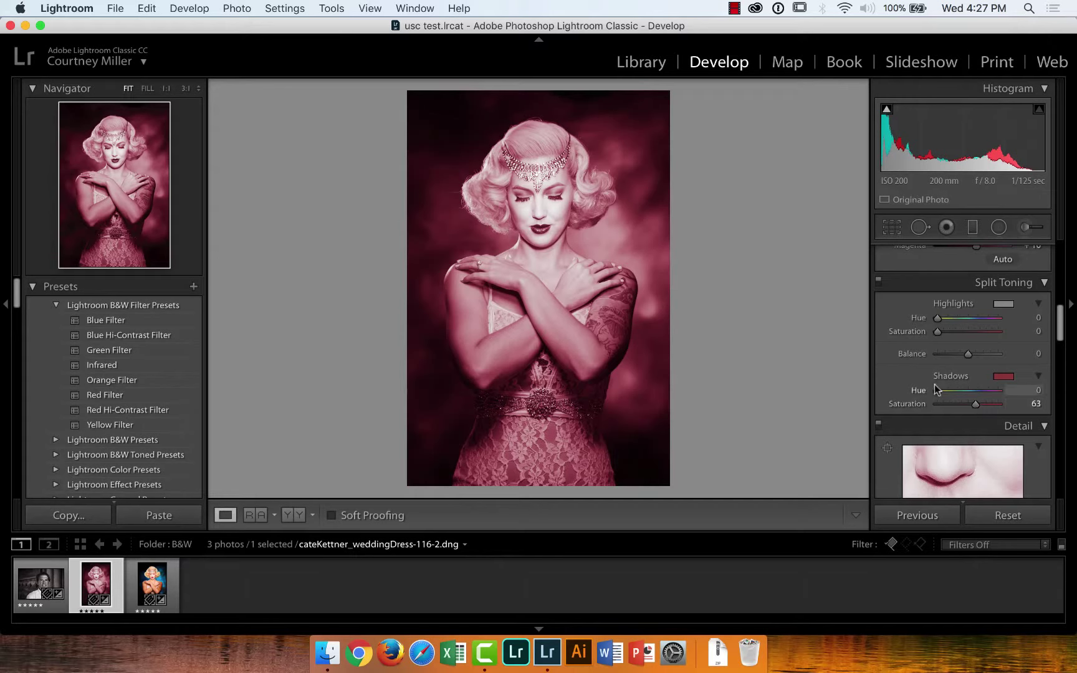
drag(937, 392, 942, 392)
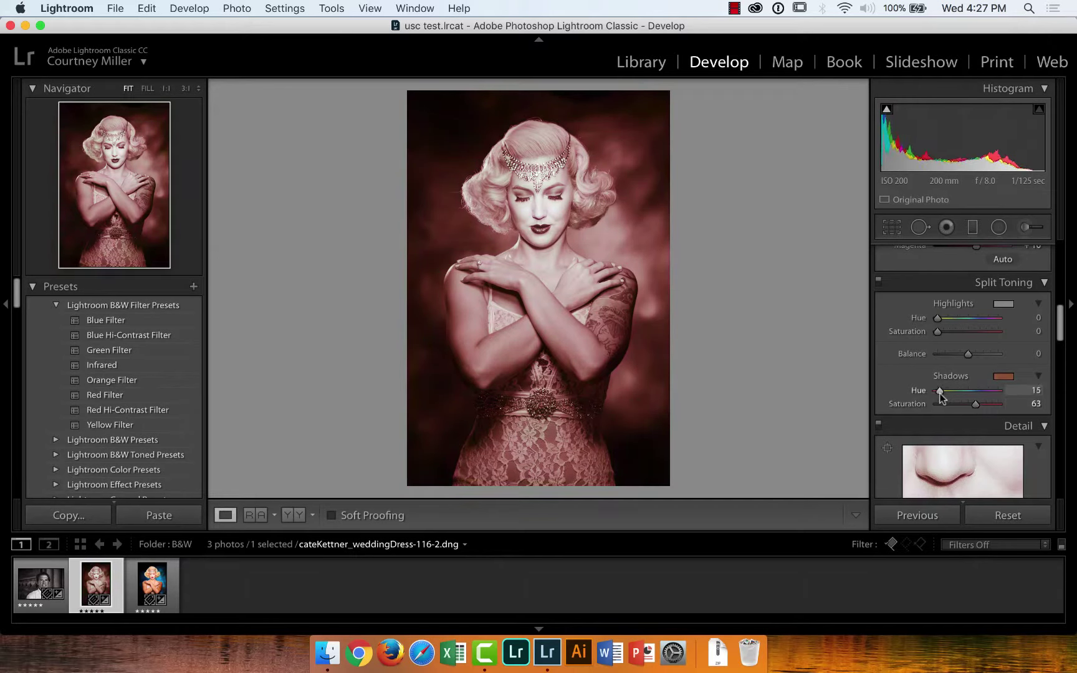
drag(942, 393, 942, 393)
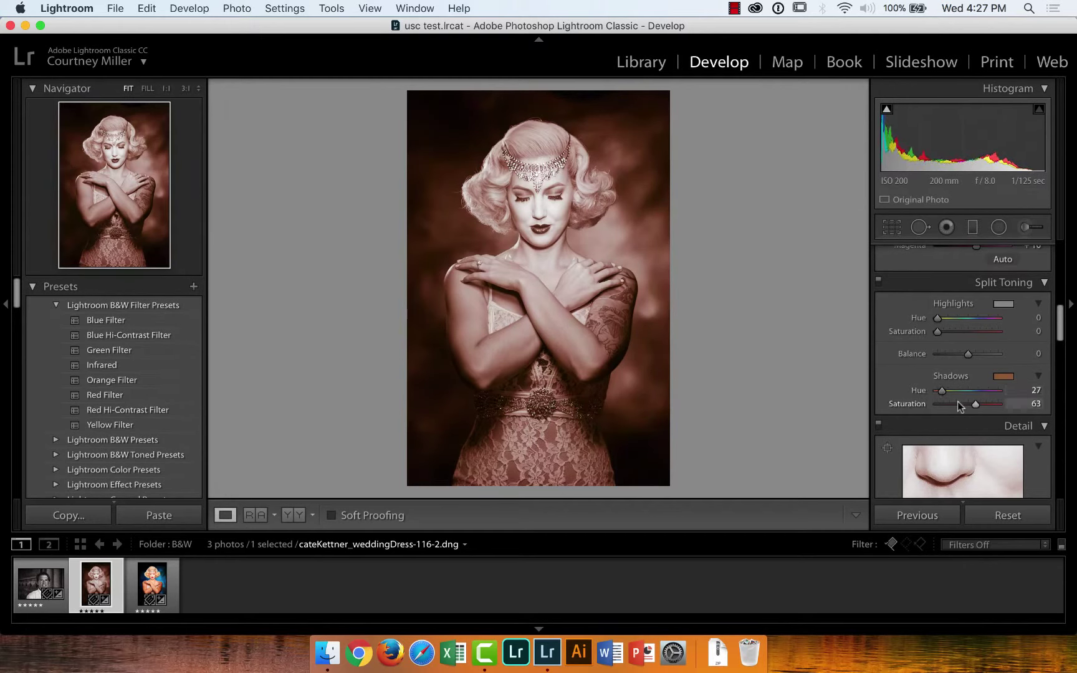
drag(976, 406, 946, 408)
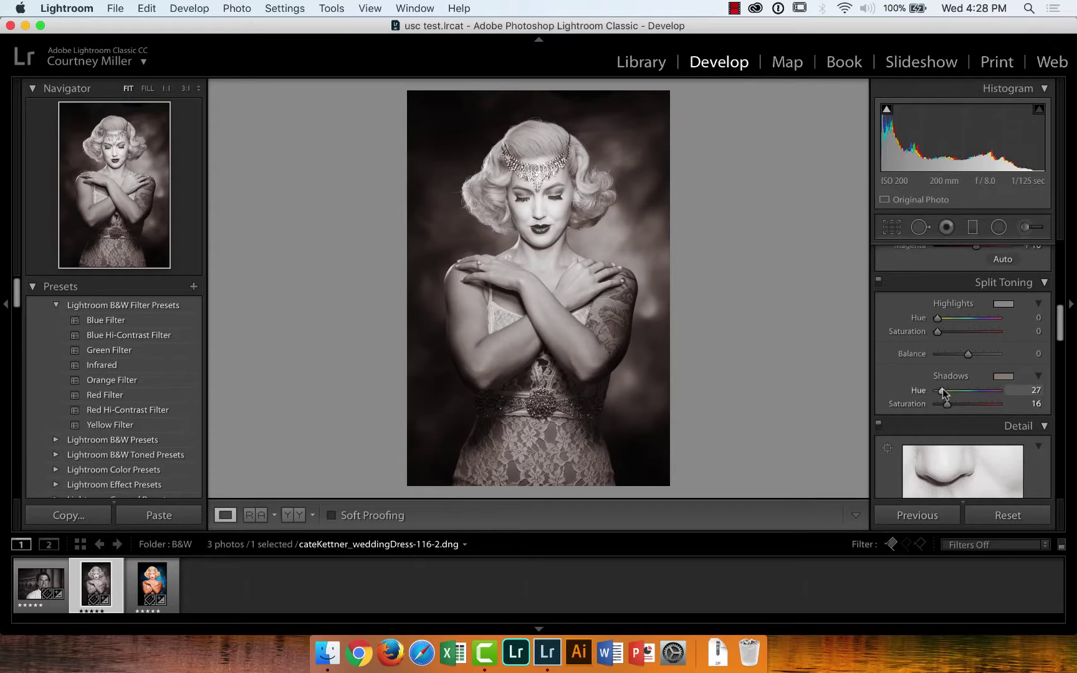
mouse_move(942, 391)
mouse_down()
mouse_move(987, 391)
mouse_move(943, 405)
mouse_up()
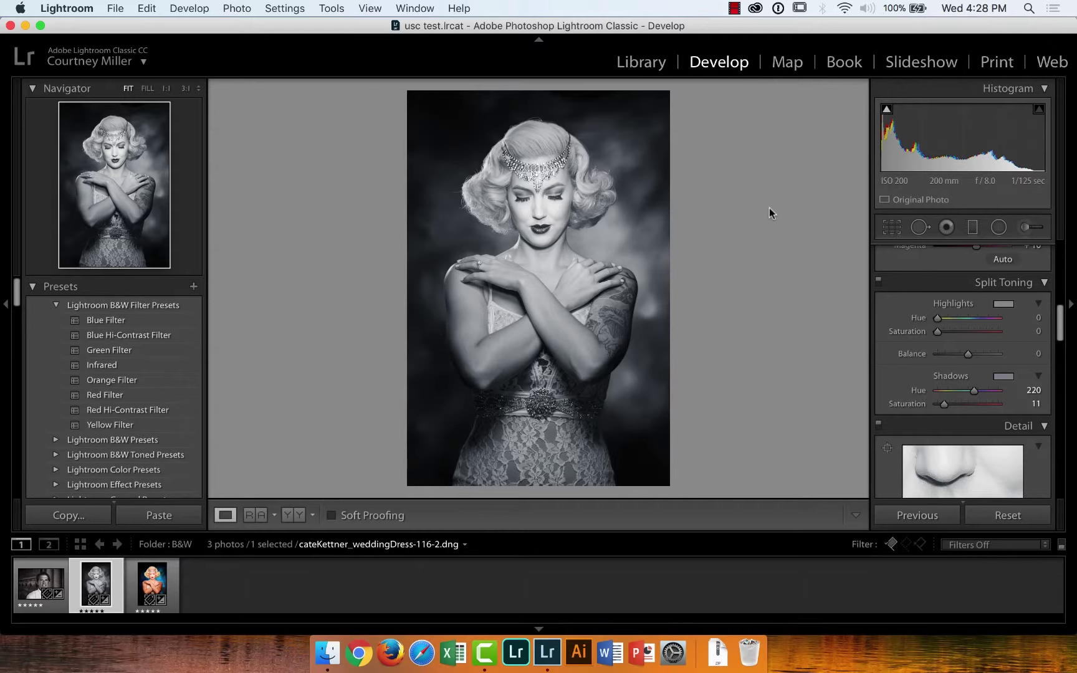
Switch to the Print module and step through all the printing tips before closing them
click(996, 62)
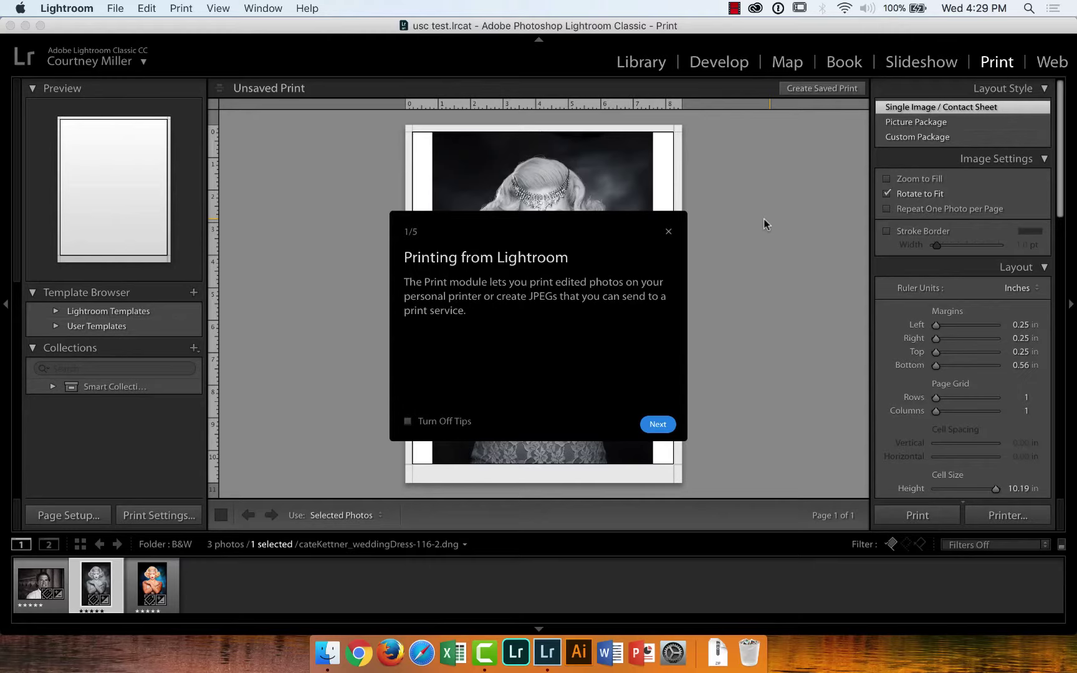
click(653, 426)
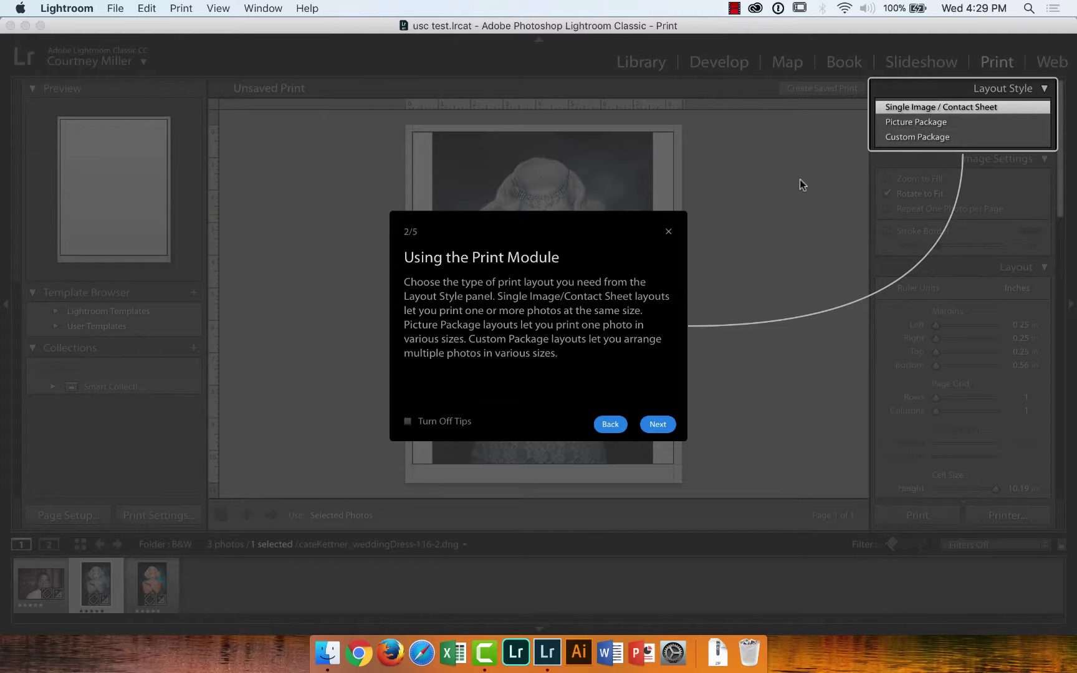
click(657, 426)
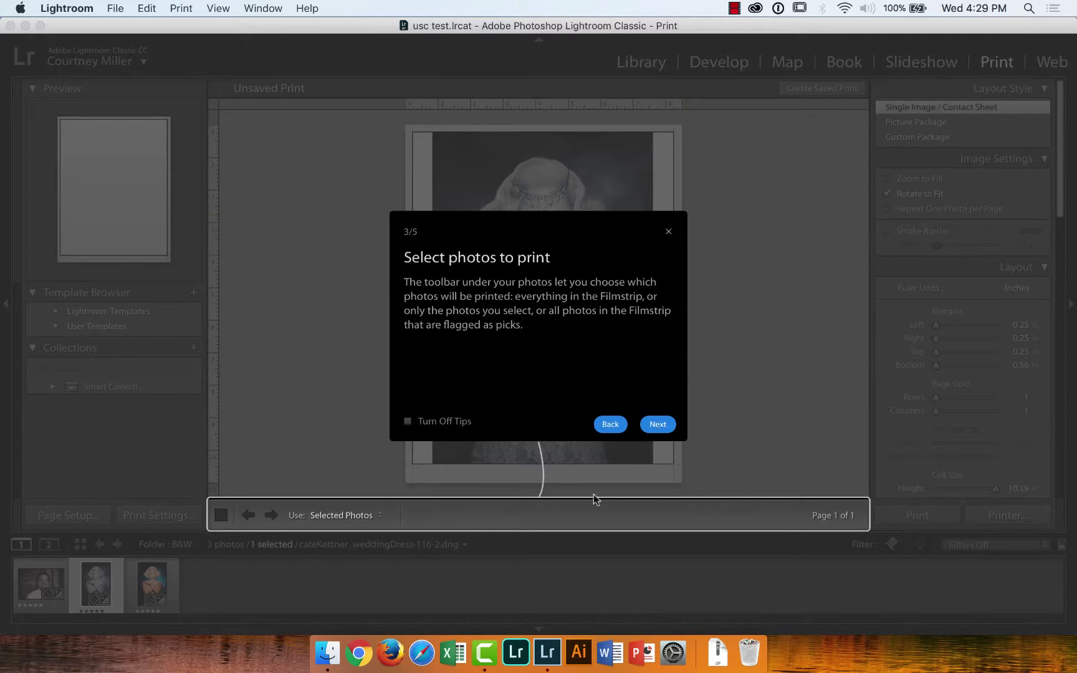
click(651, 425)
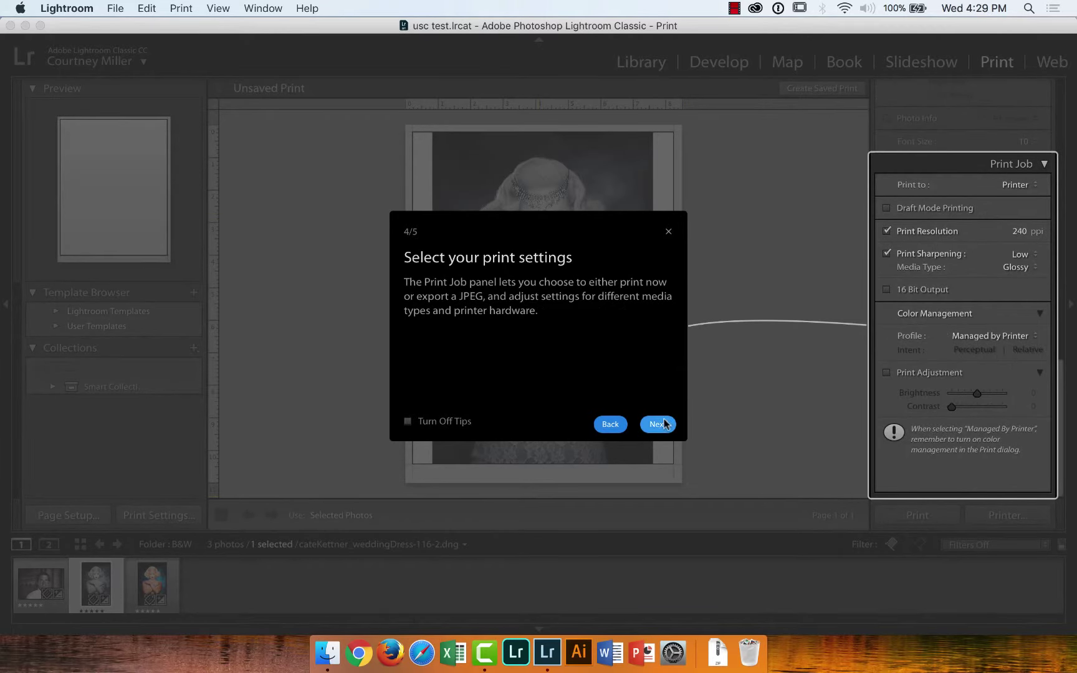
click(661, 426)
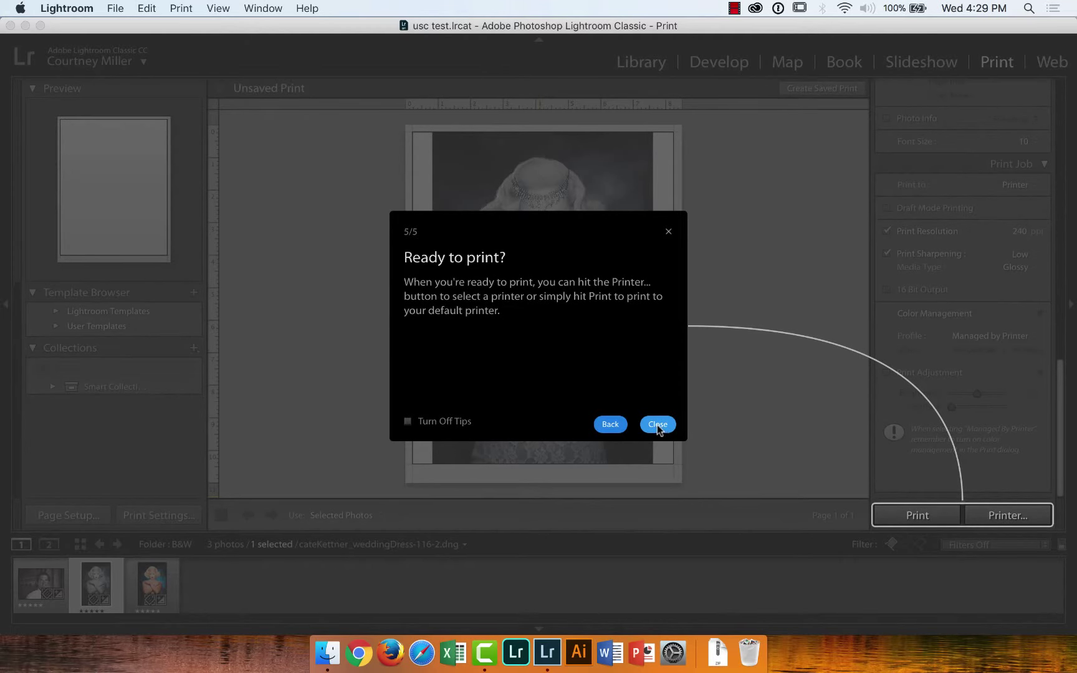
click(658, 424)
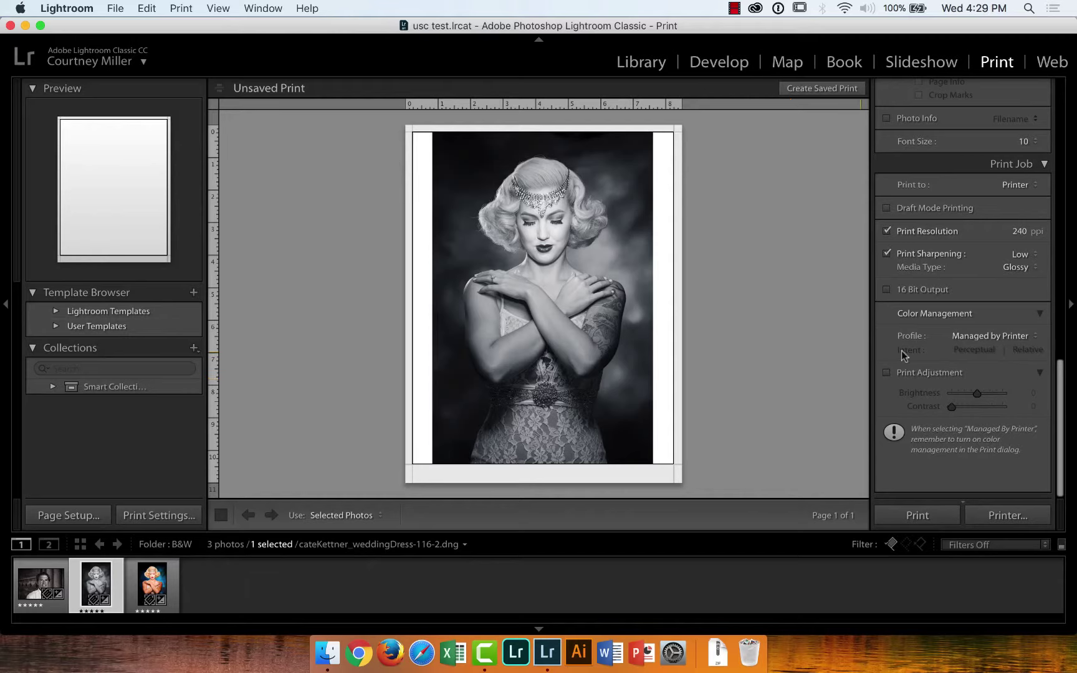
Uncheck Identity Plate in the Page panel so the Digital Lounge plate no longer prints
drag(1060, 387, 1073, 85)
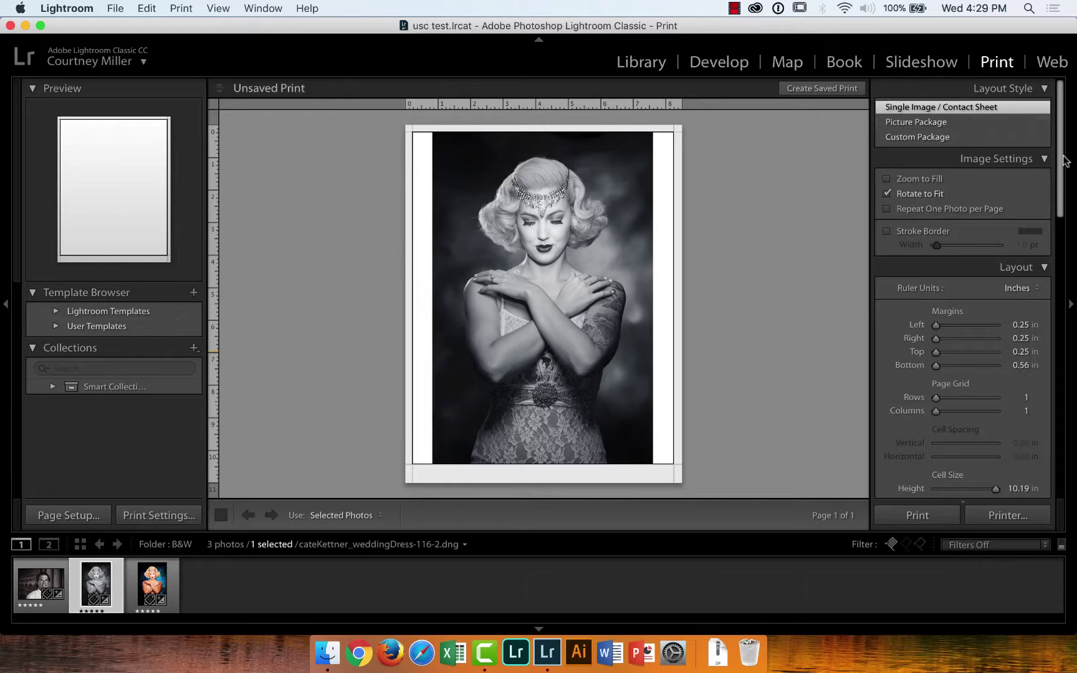
drag(1060, 165, 1059, 176)
scroll(1061, 180, down, 5)
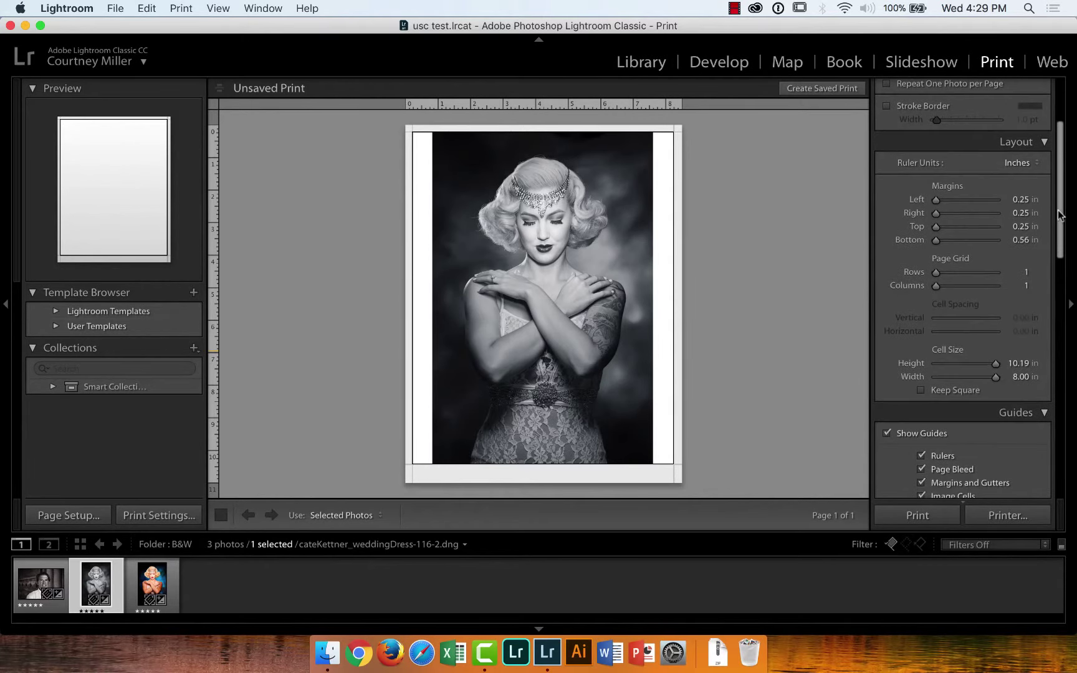
drag(1061, 206, 1066, 324)
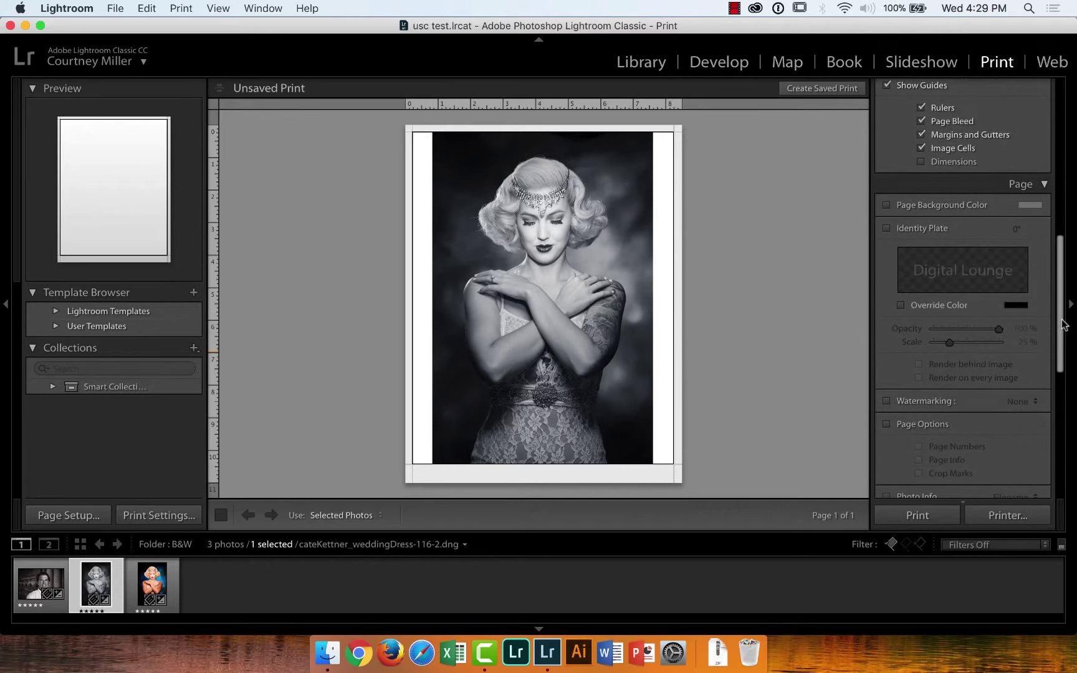
click(887, 227)
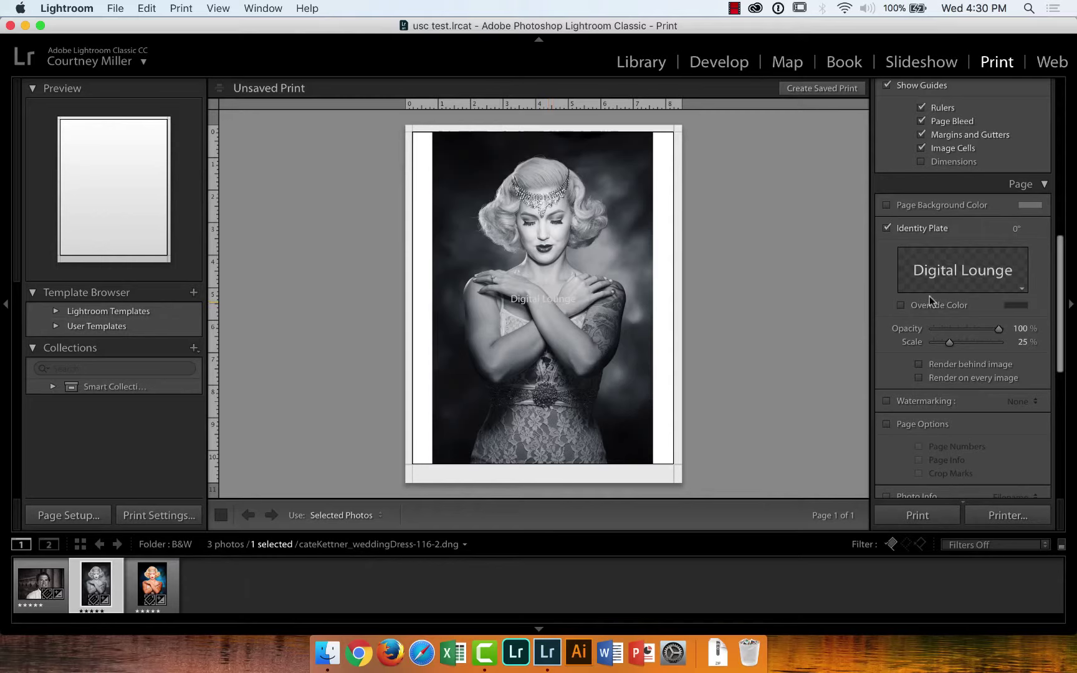
click(957, 282)
click(892, 284)
click(888, 229)
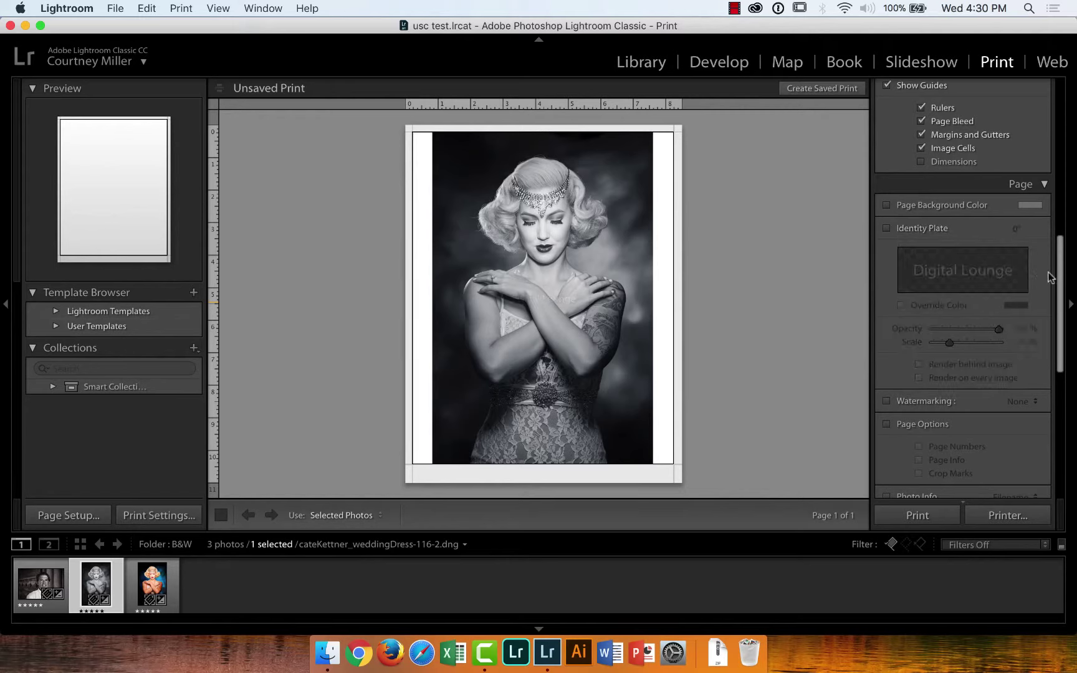
drag(1060, 280, 1073, 419)
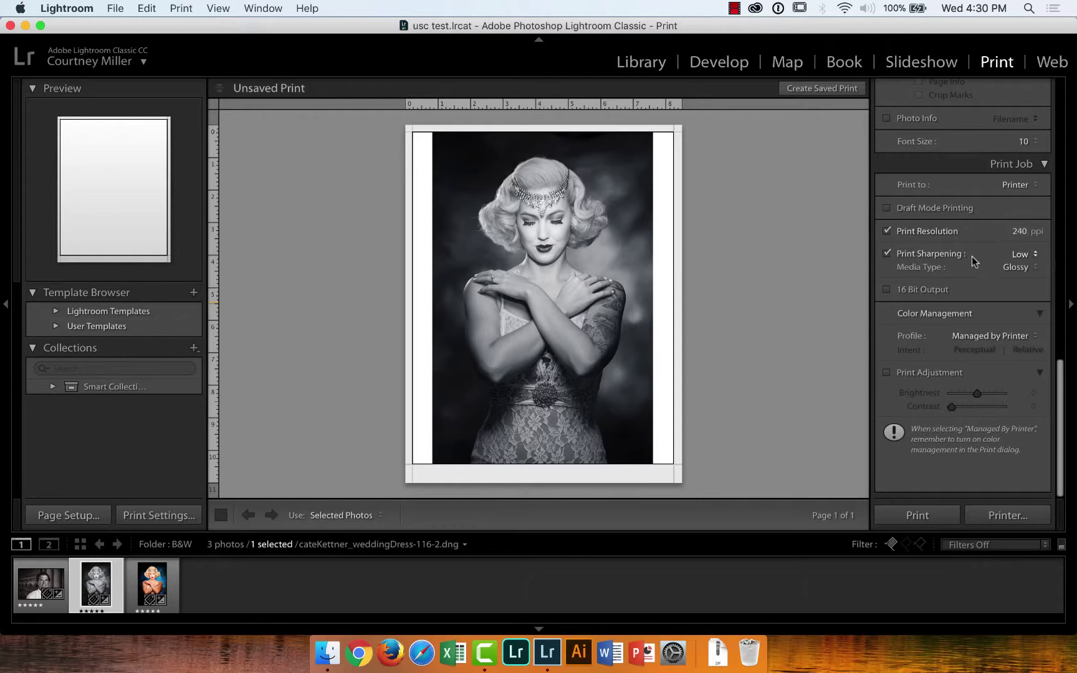
Try the Low and Standard print sharpening options
click(1032, 259)
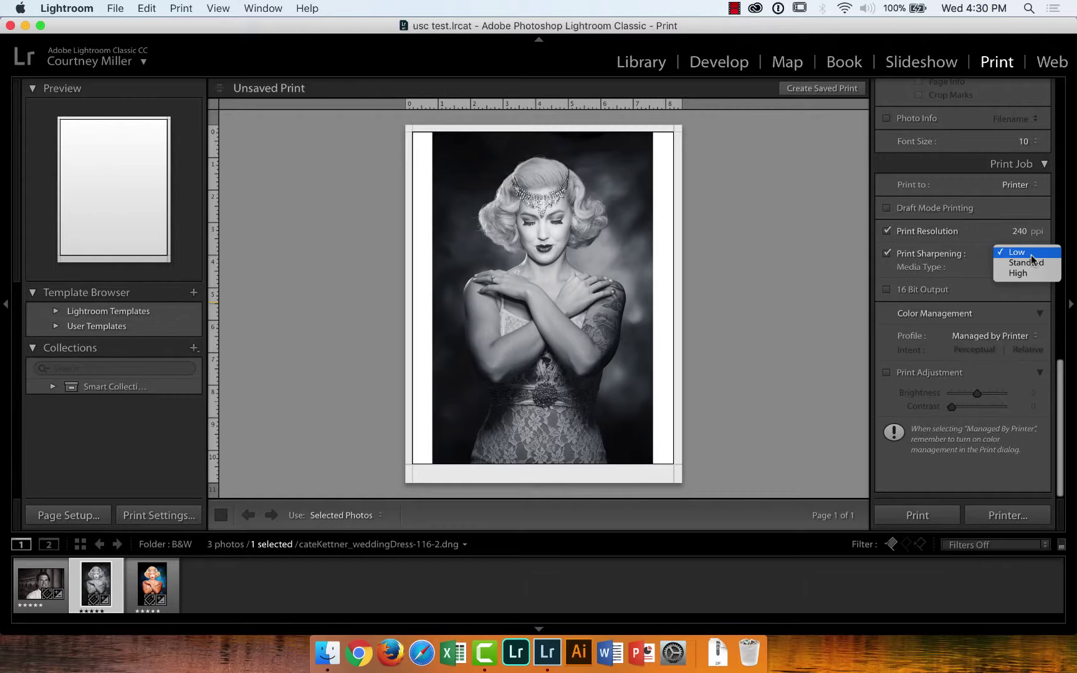
click(1032, 260)
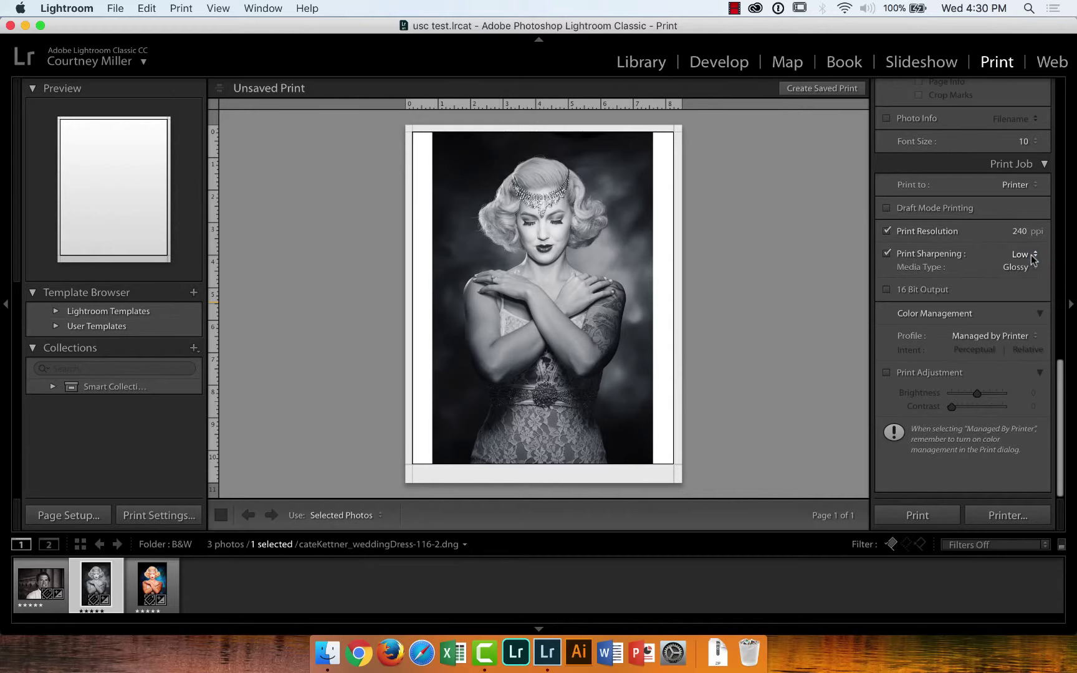
click(1031, 256)
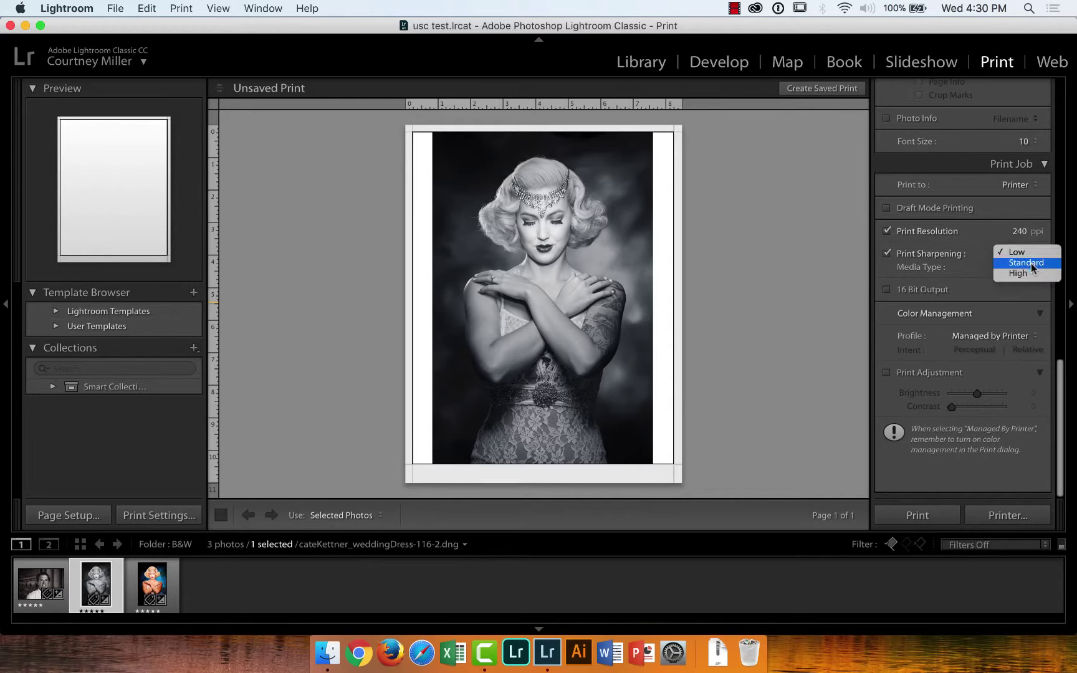
click(1031, 264)
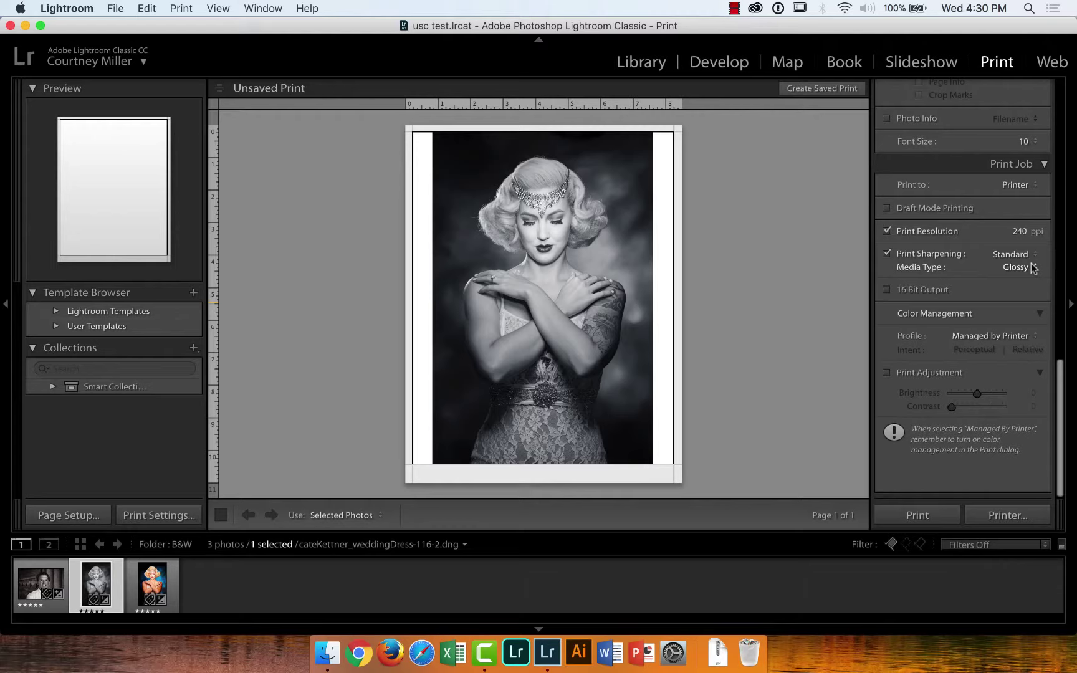
click(1031, 254)
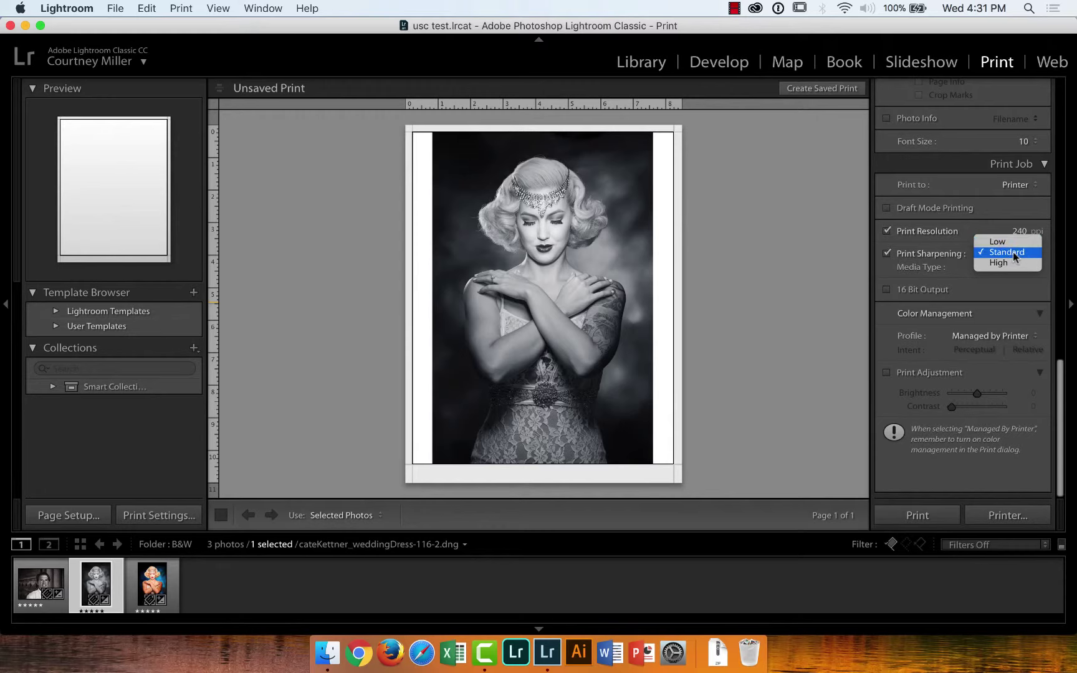
click(1013, 251)
Check the media type, keeping Glossy for now, and set print sharpening back to Low
click(1028, 264)
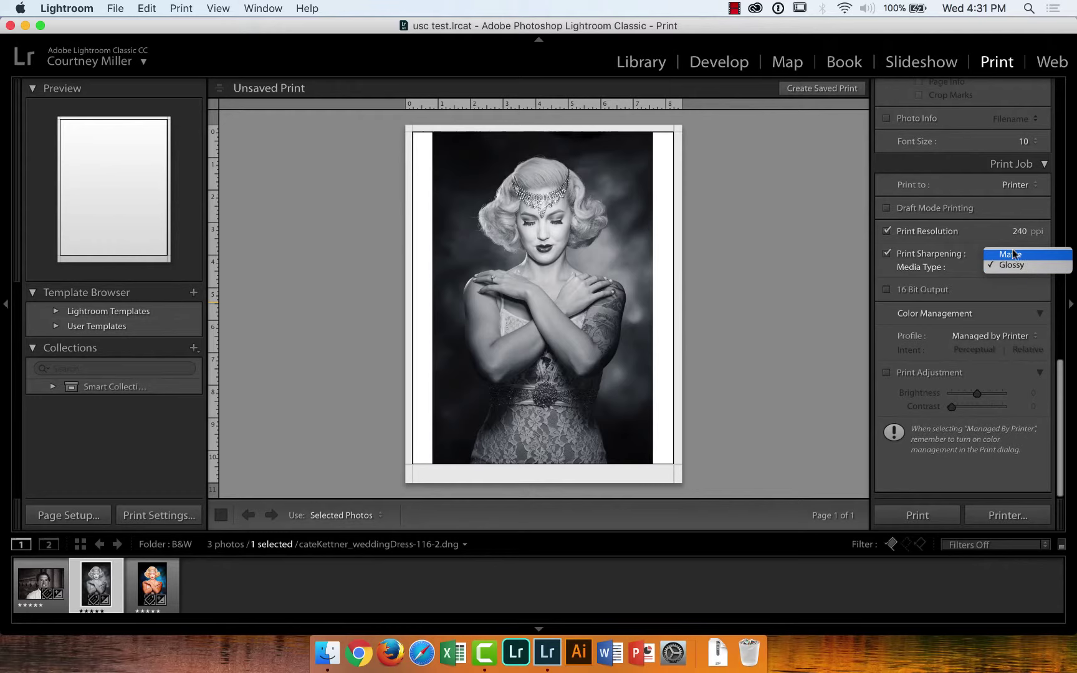
click(1012, 264)
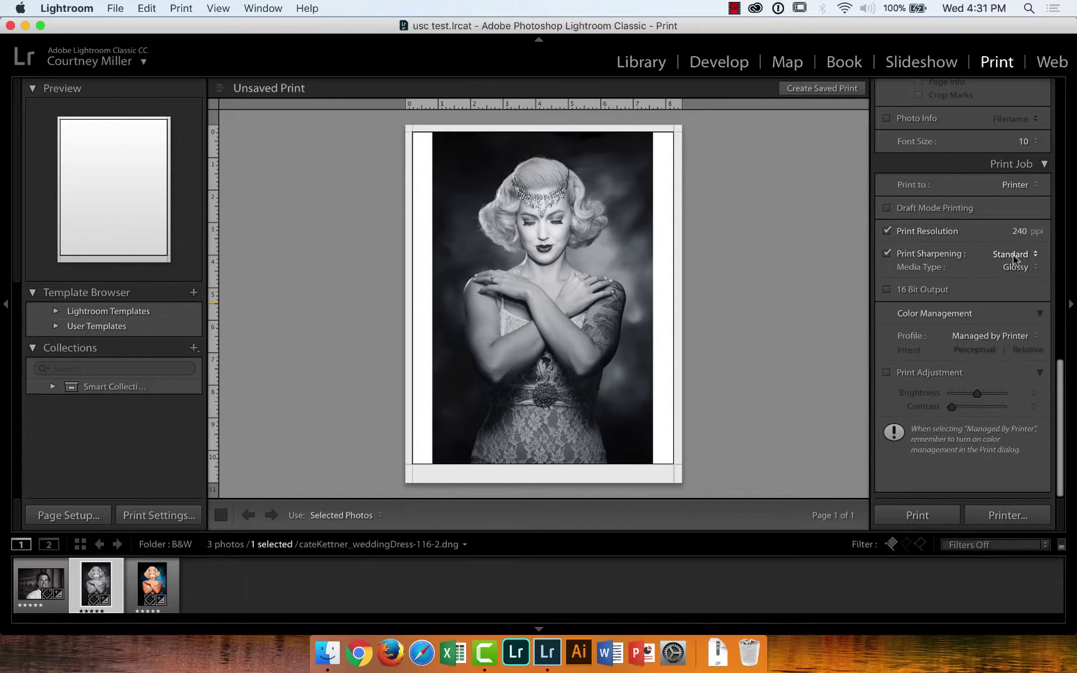
click(1012, 255)
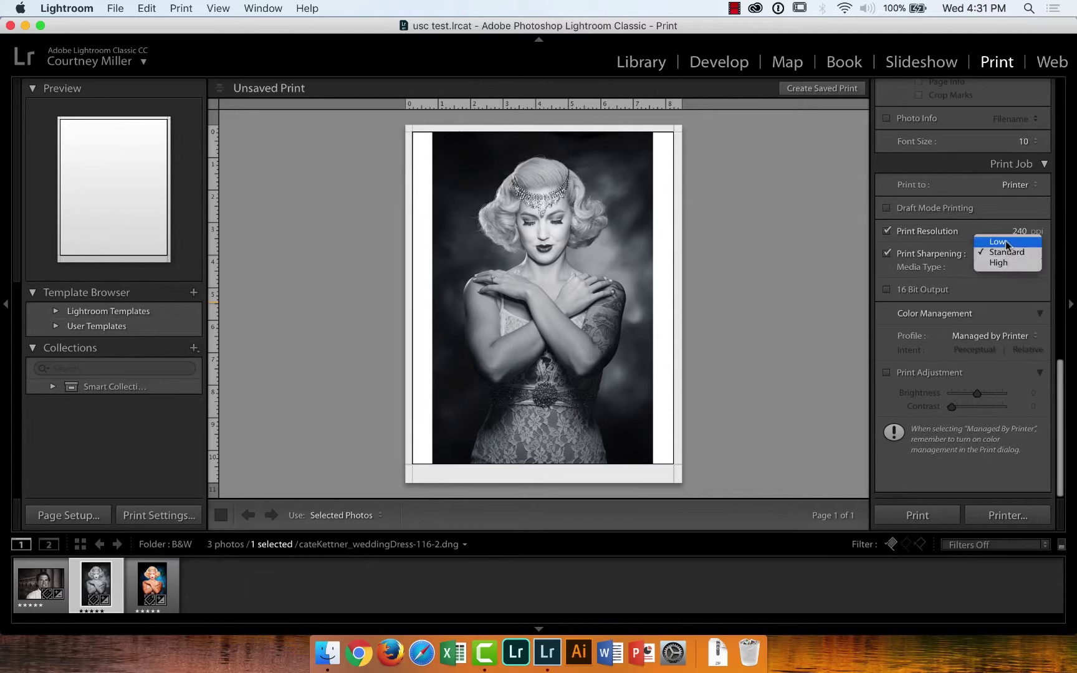
click(998, 242)
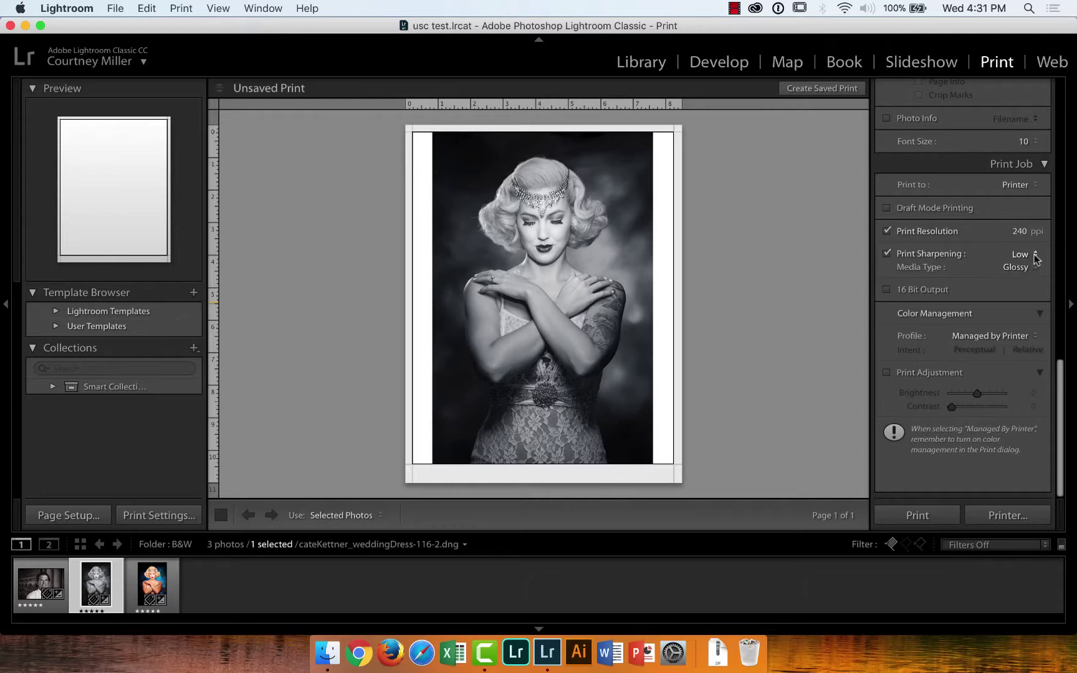
click(1036, 258)
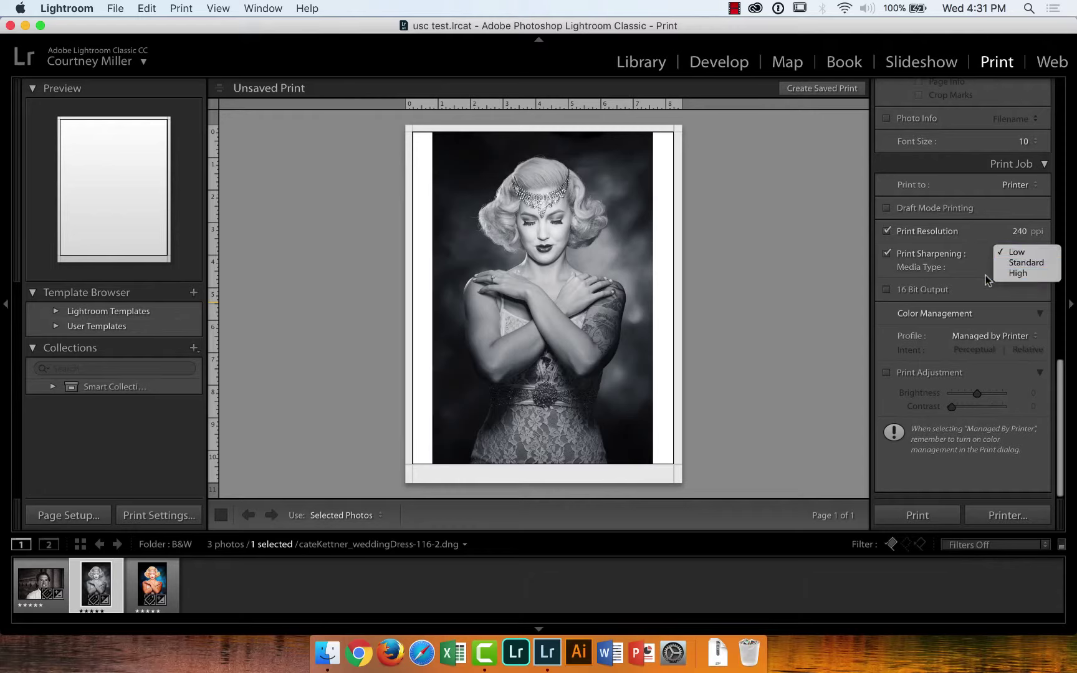
click(1032, 255)
Set the media type to Matte and leave the colour profile as Managed by Printer
click(1027, 270)
click(1032, 255)
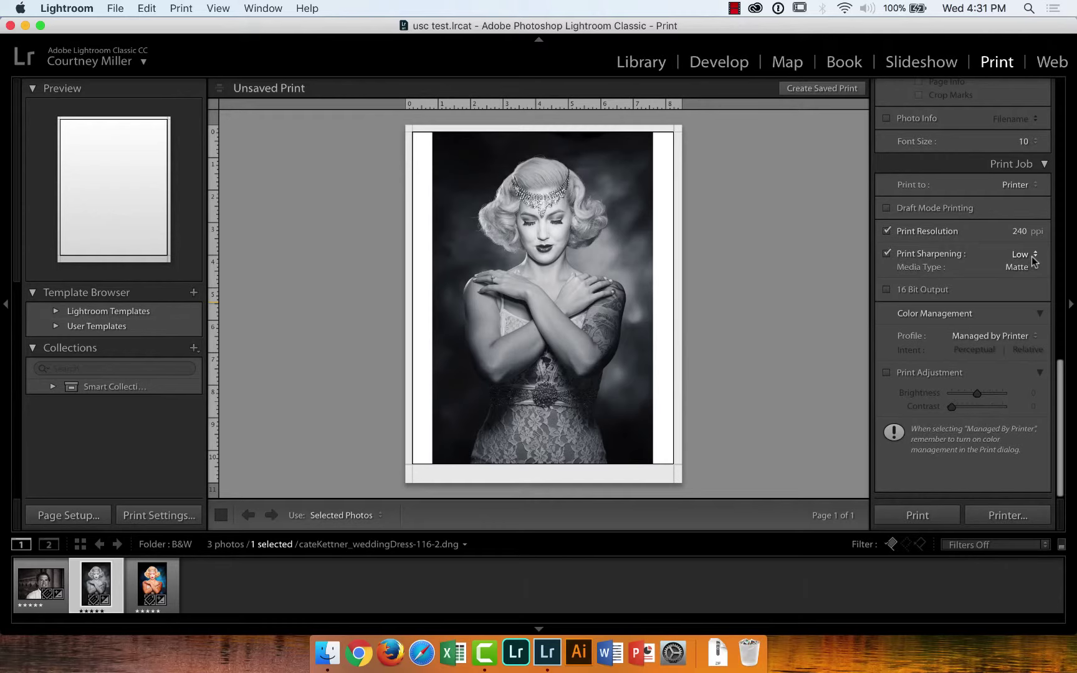
click(1033, 260)
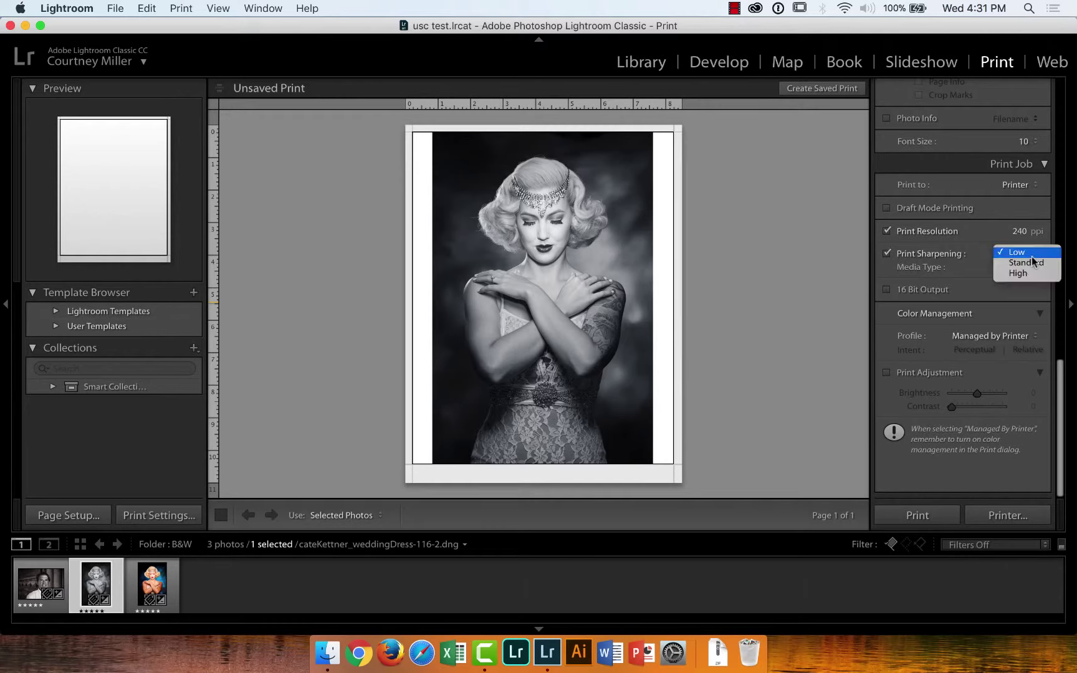
click(963, 244)
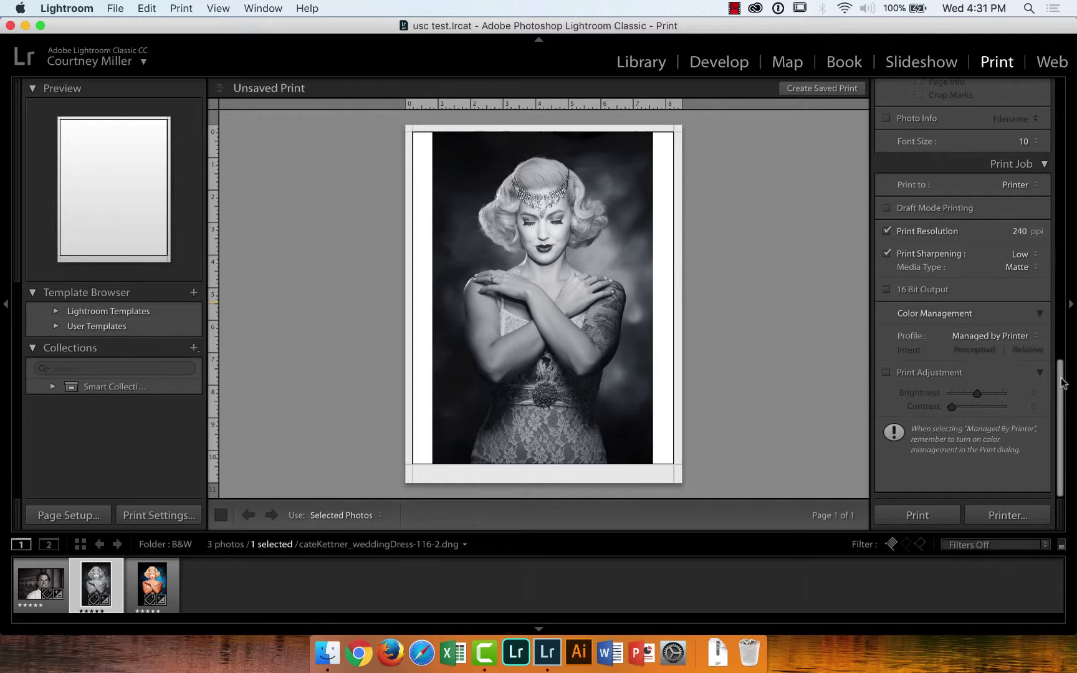
click(1035, 339)
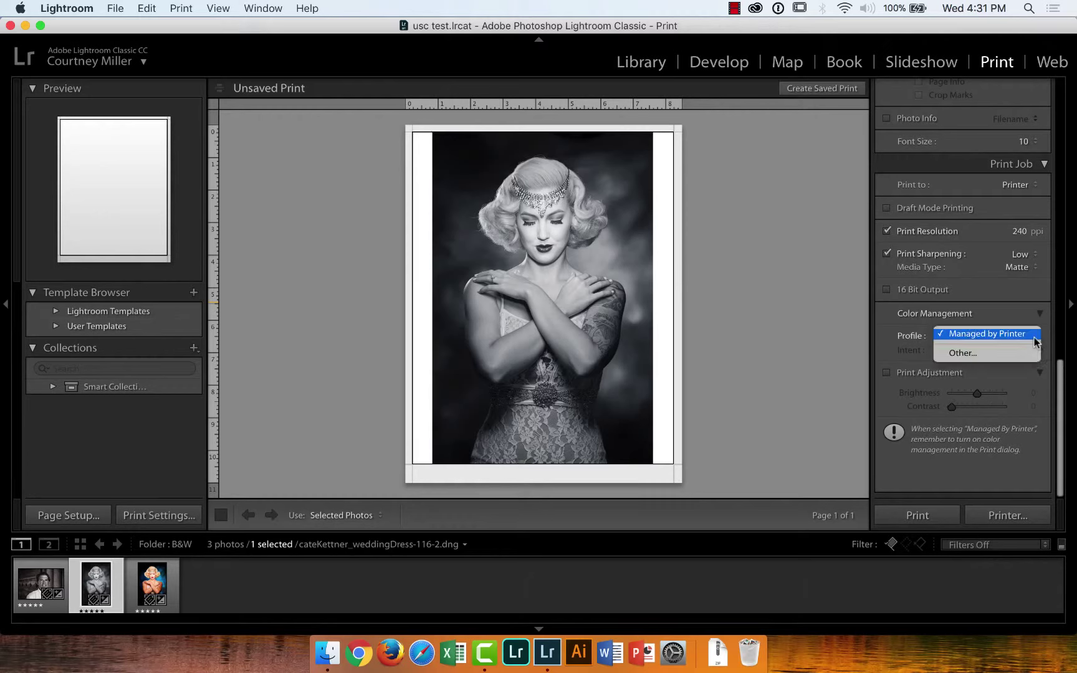
click(995, 316)
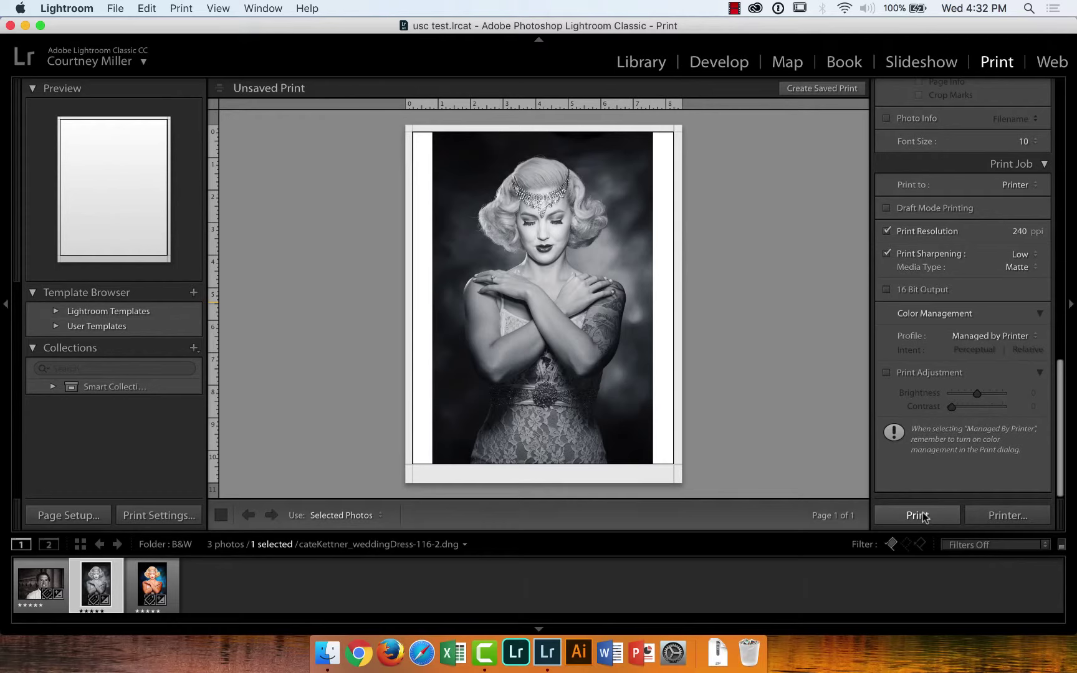
Cancel the system print dialog, then select all three filmstrip photos, starting with the man's portrait
click(991, 517)
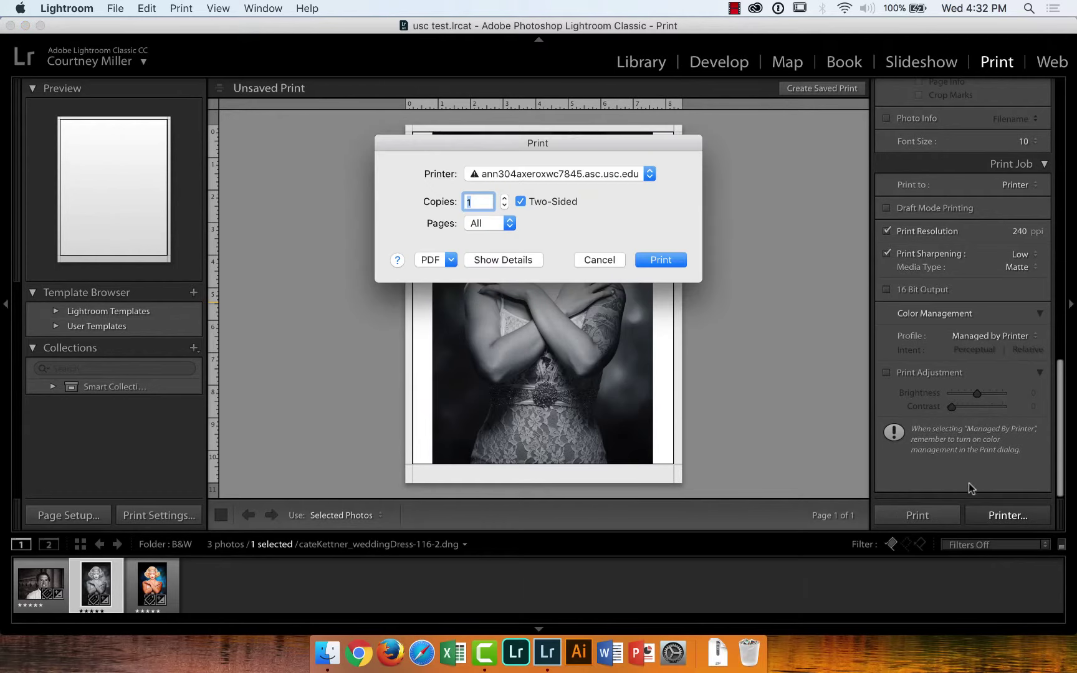
click(596, 260)
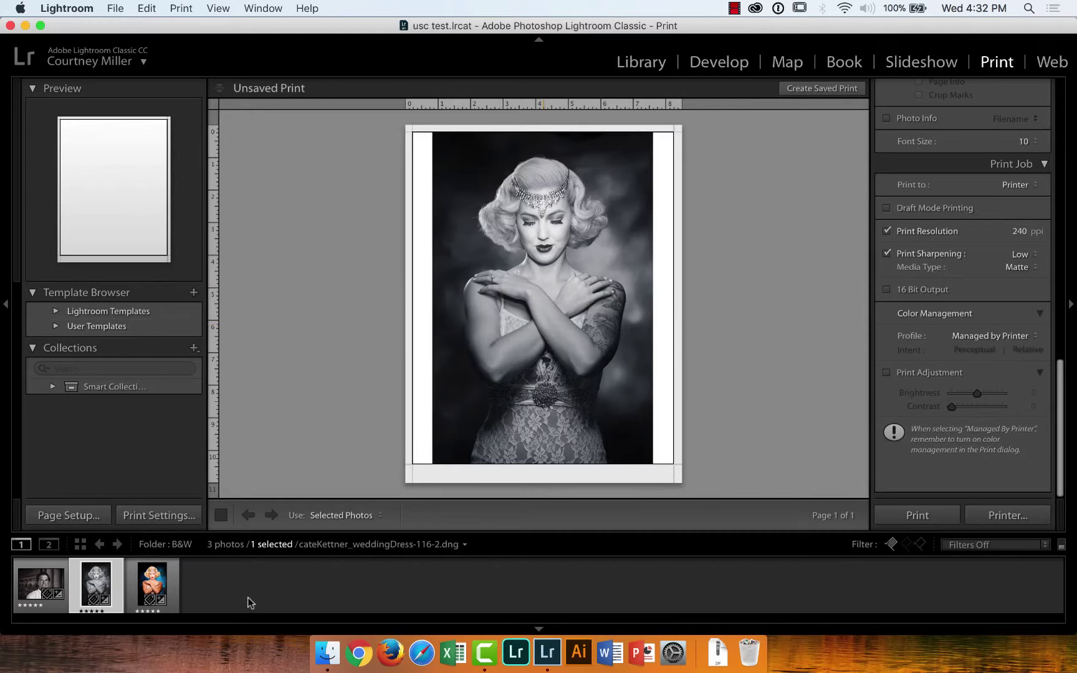
click(48, 586)
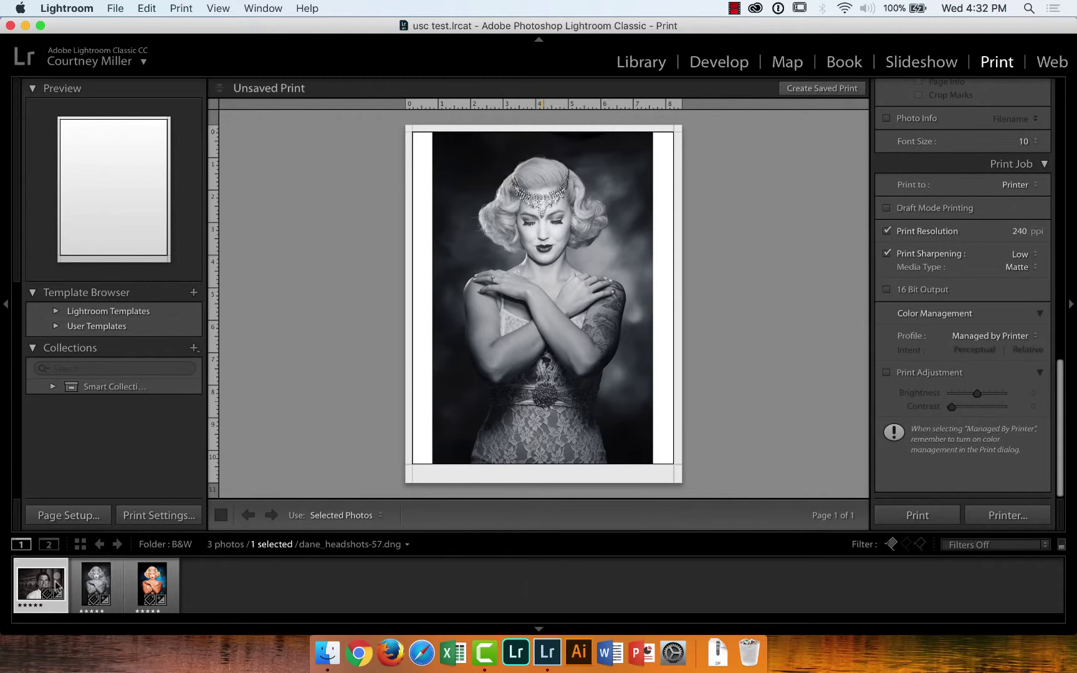
shift+click(158, 589)
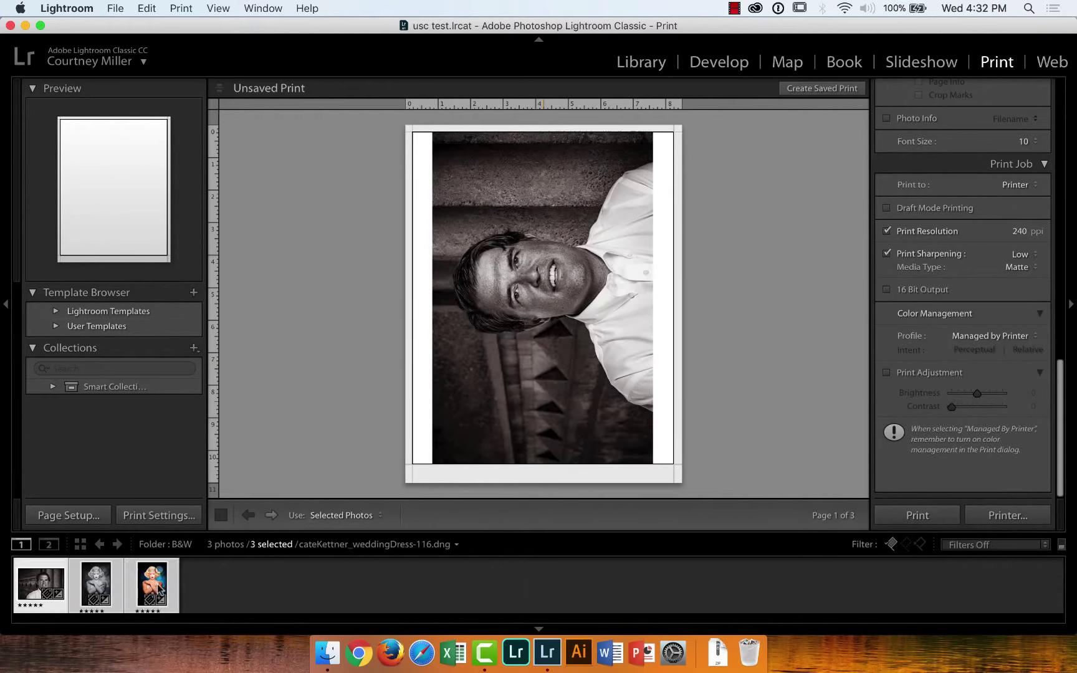
In the Web module, preview the Grid and Square layouts, then choose Track Gallery
click(1052, 63)
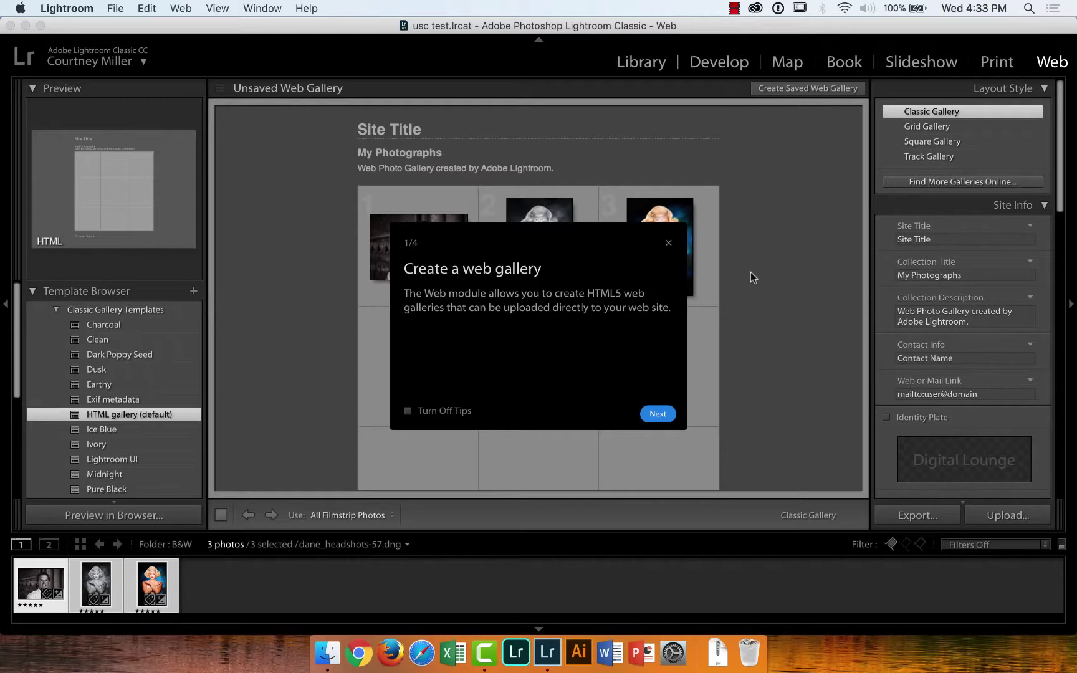
click(668, 244)
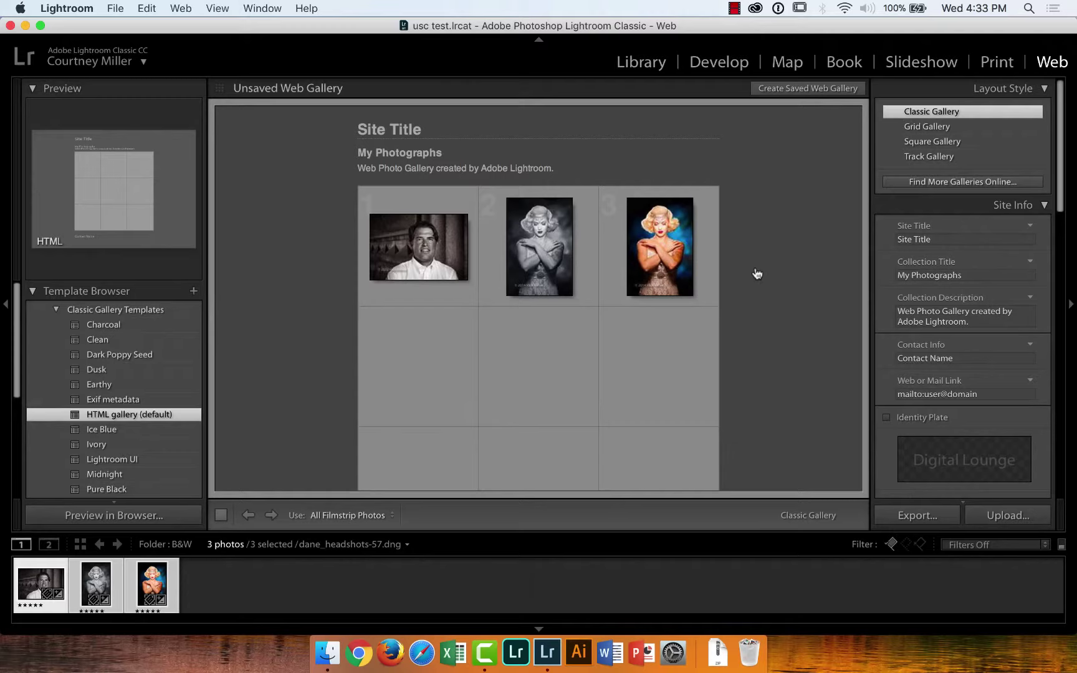
click(938, 126)
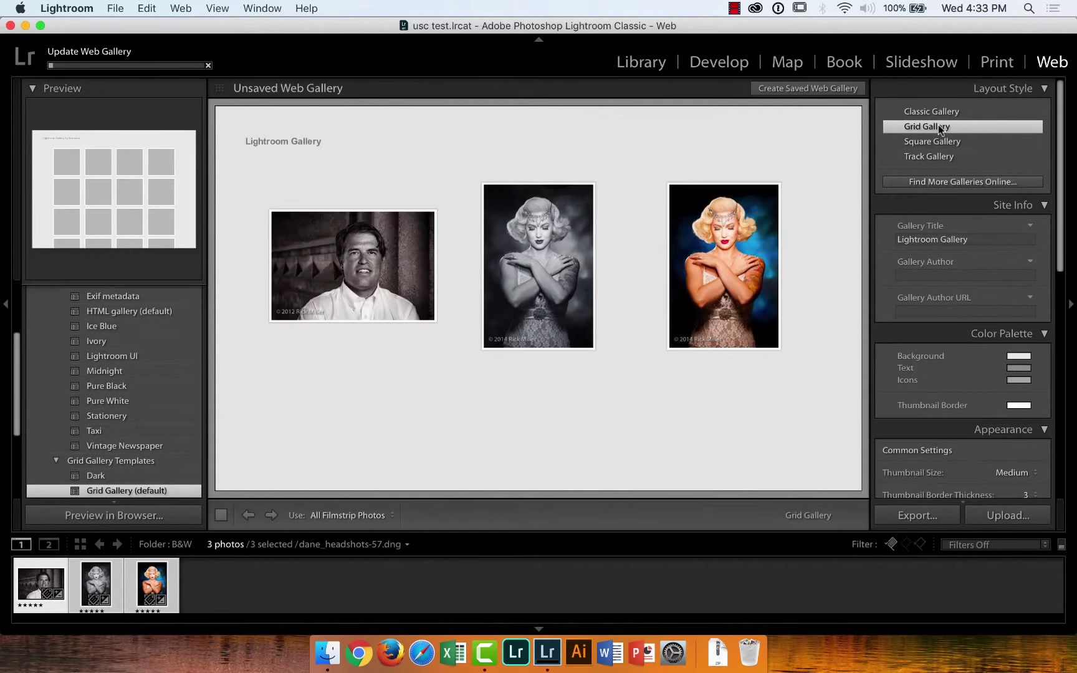
click(942, 142)
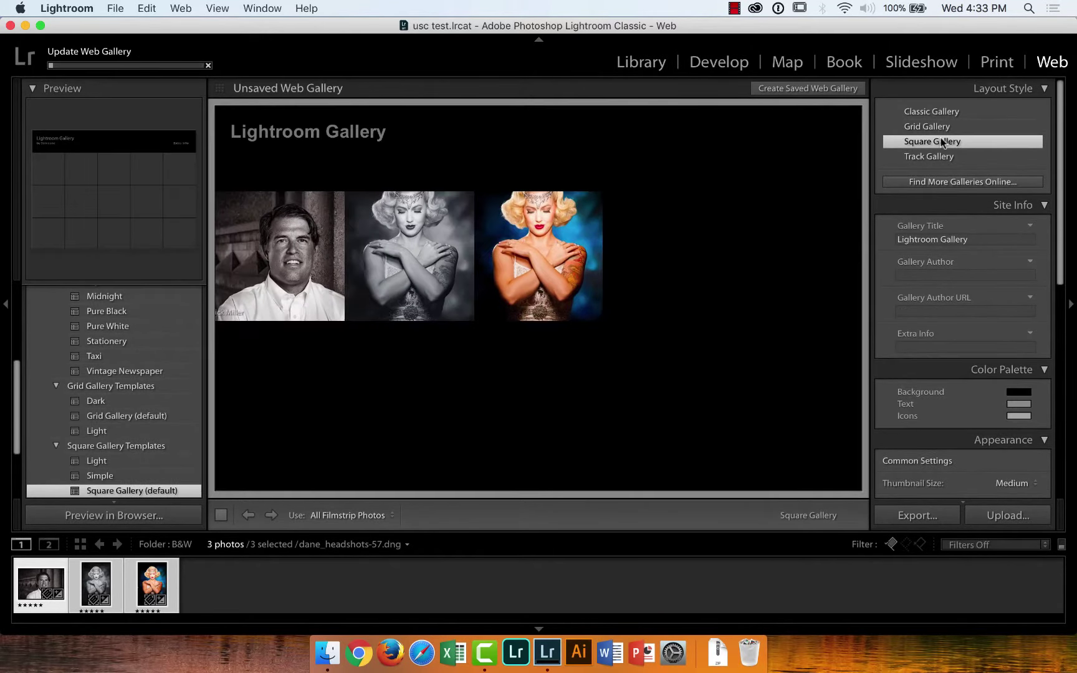
click(944, 158)
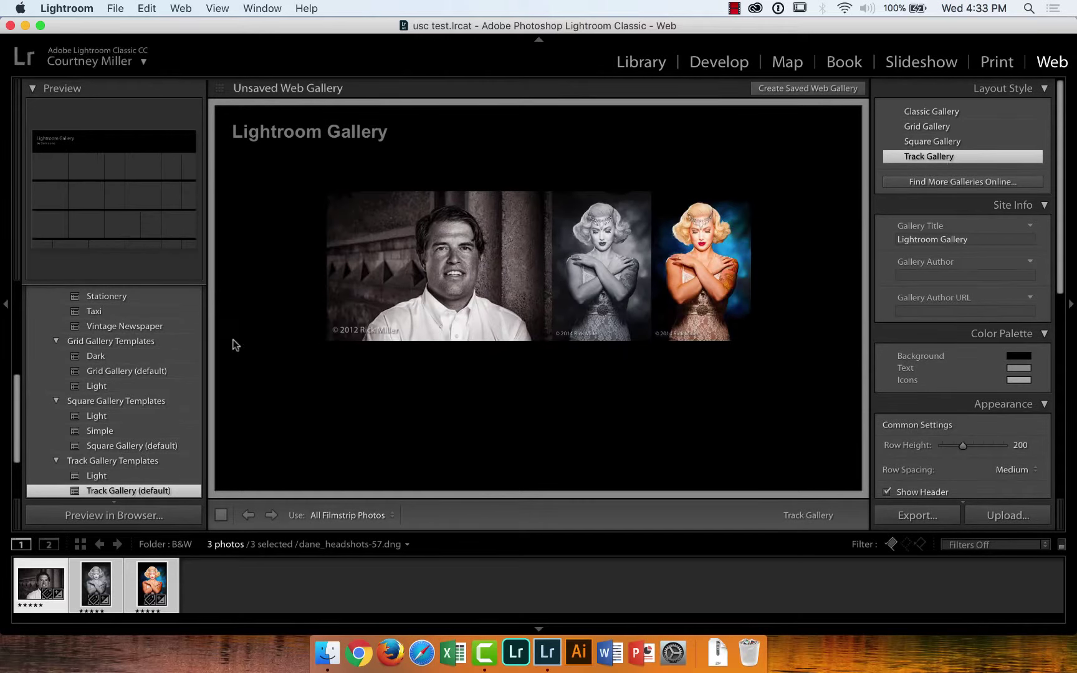
drag(16, 415, 16, 340)
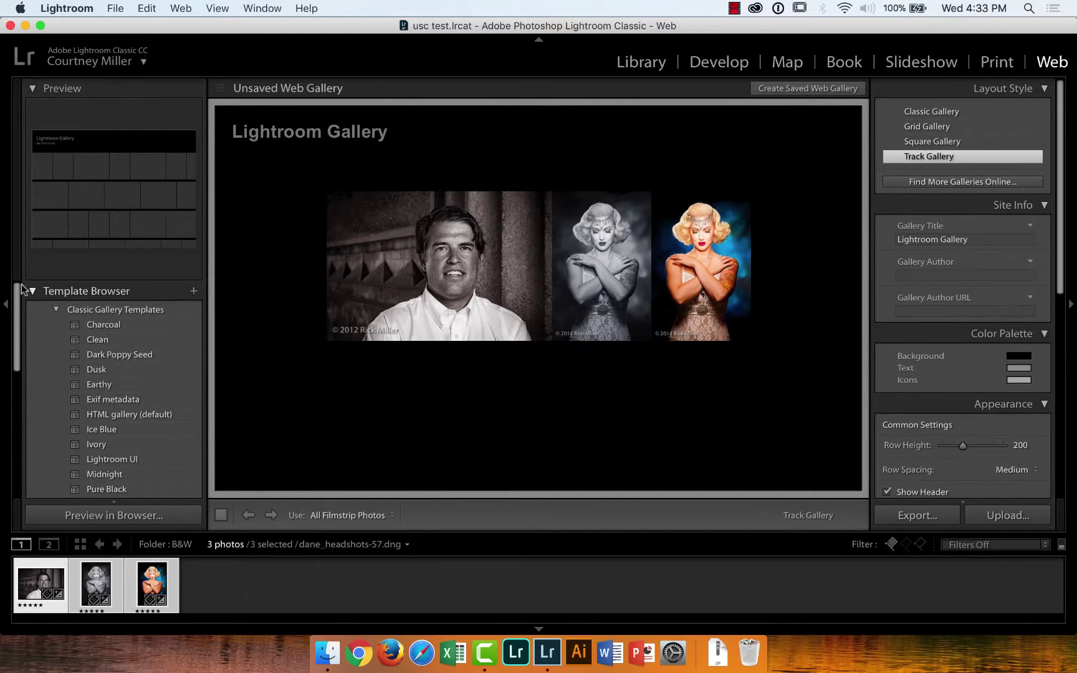
Show all photographs in the Library catalog, then return to the Web module
click(635, 62)
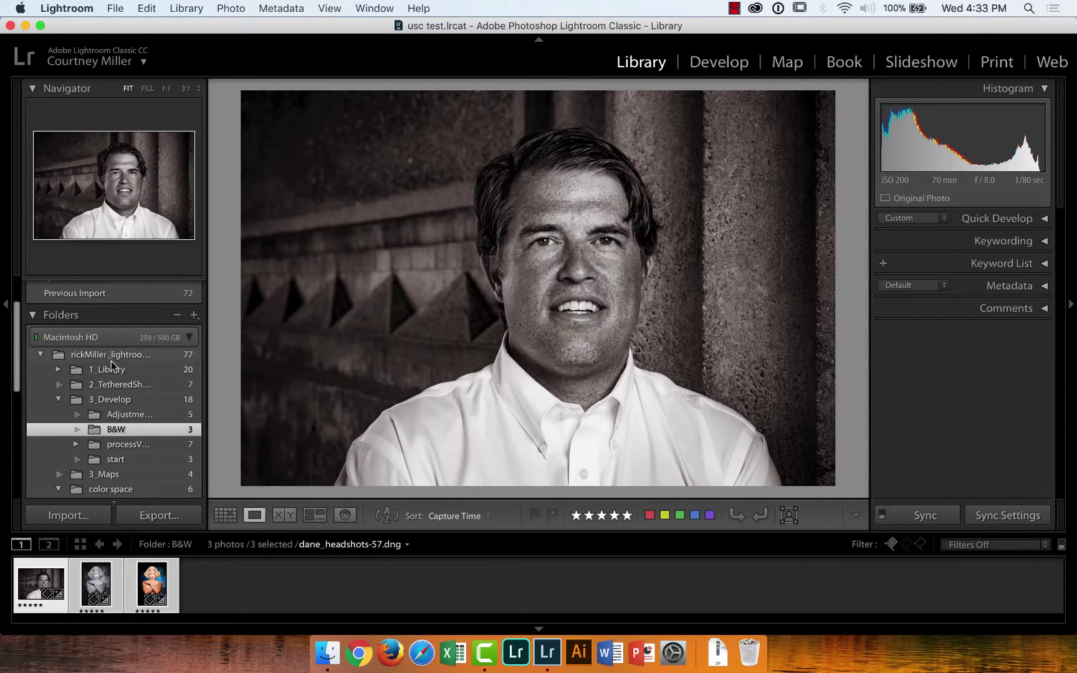
drag(21, 338, 33, 293)
click(102, 307)
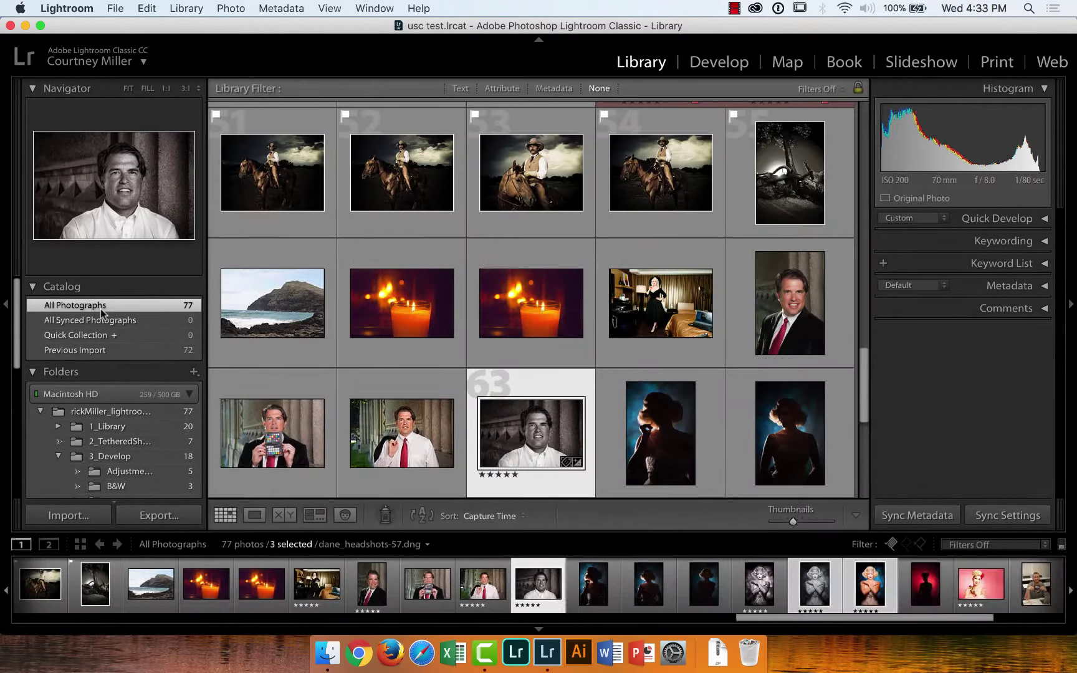
click(1052, 62)
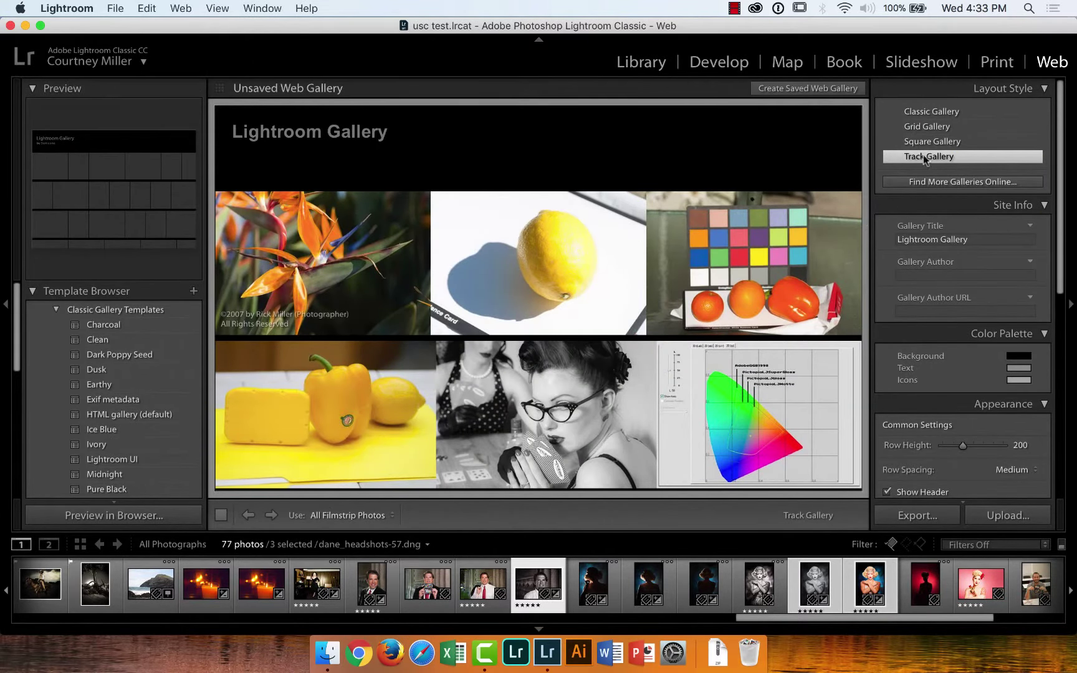
Preview the Square and Grid layouts, then choose Classic Gallery
click(945, 143)
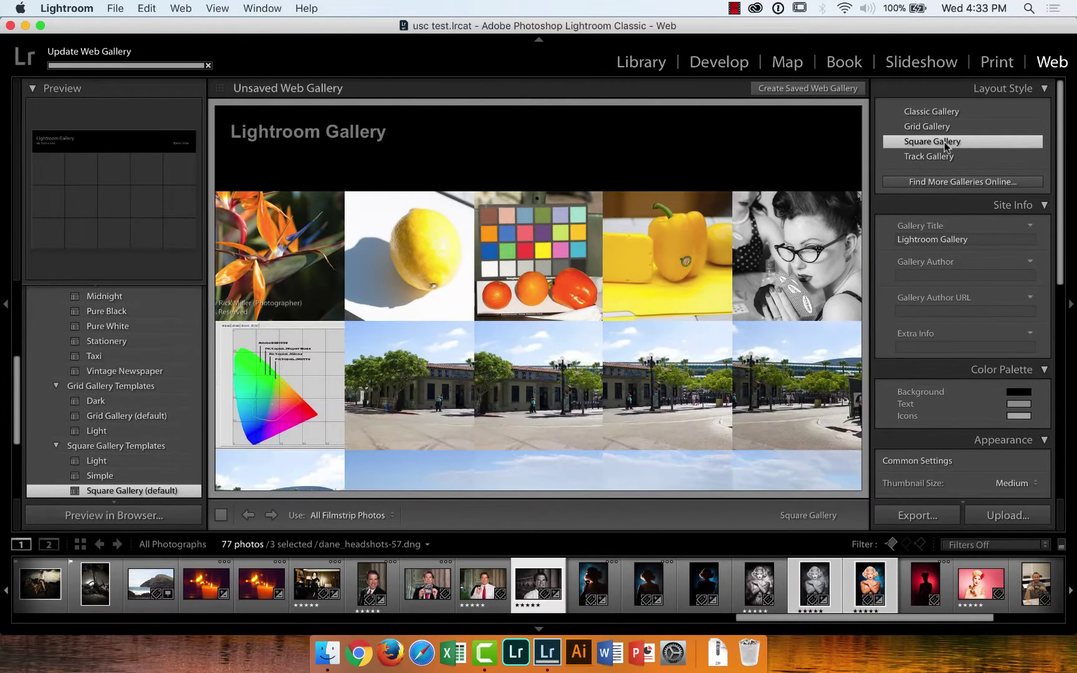
click(938, 126)
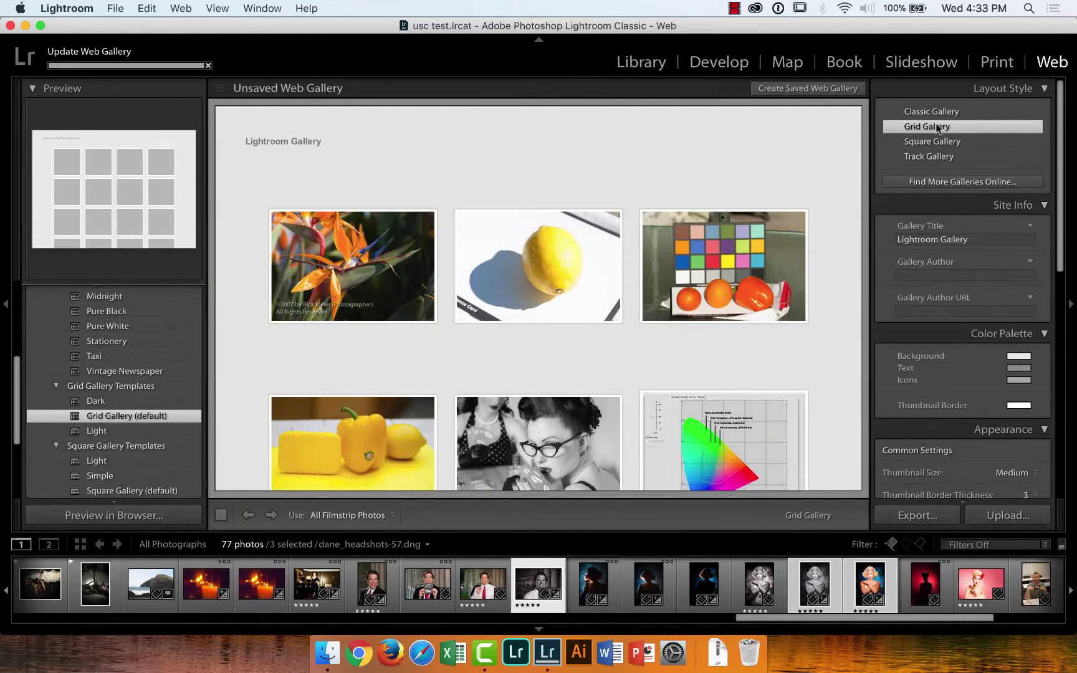
click(933, 112)
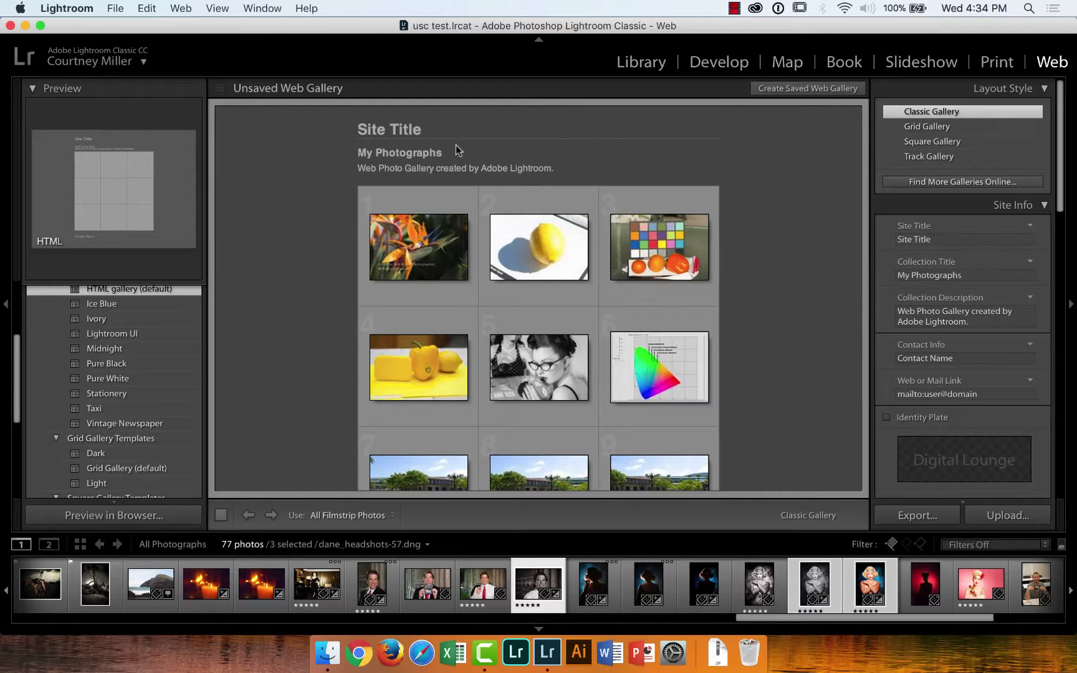
Set the site title to 'USC Lightroom website' and the collection description to 'Blh, Blah, Blah'
click(935, 239)
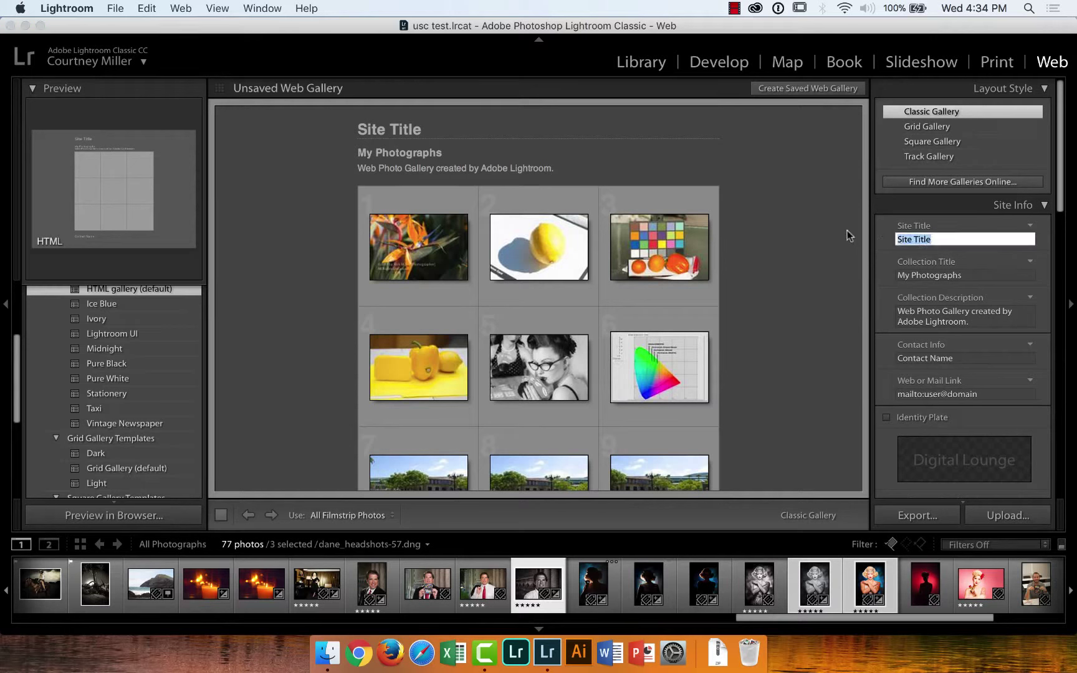
text(USC)
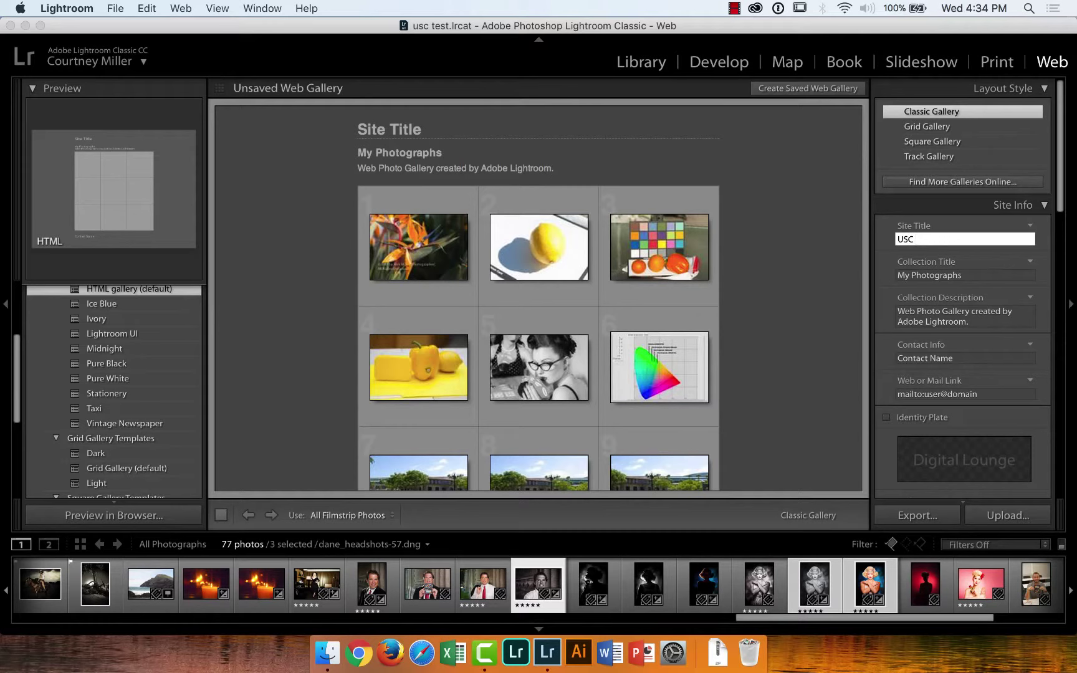
text( Lightroom website)
click(991, 277)
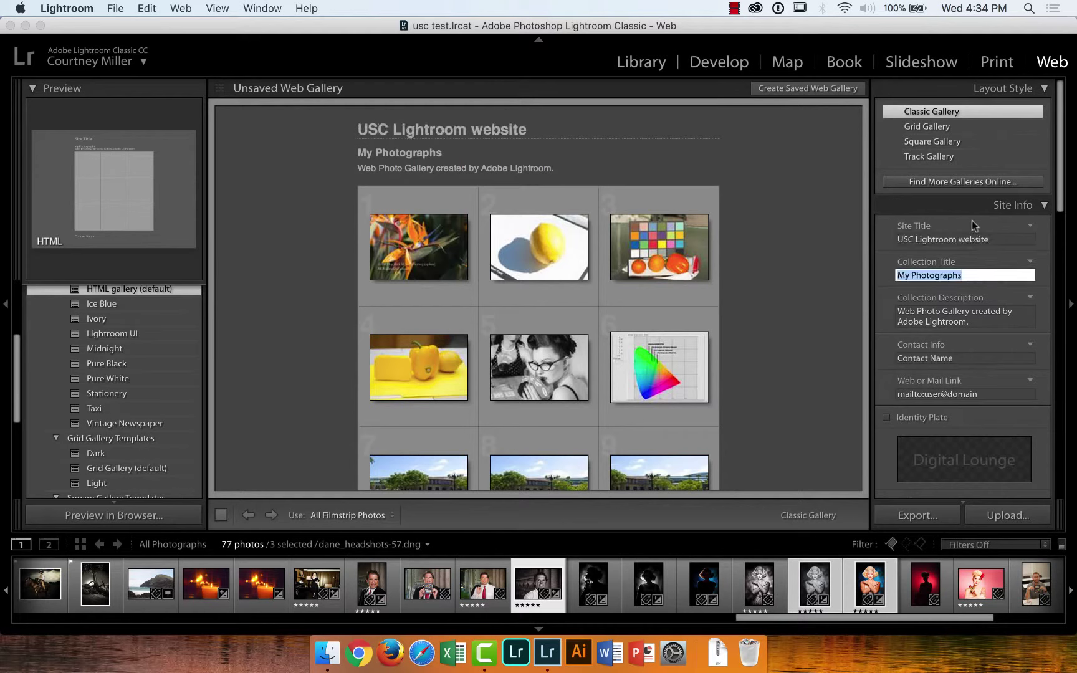
click(976, 316)
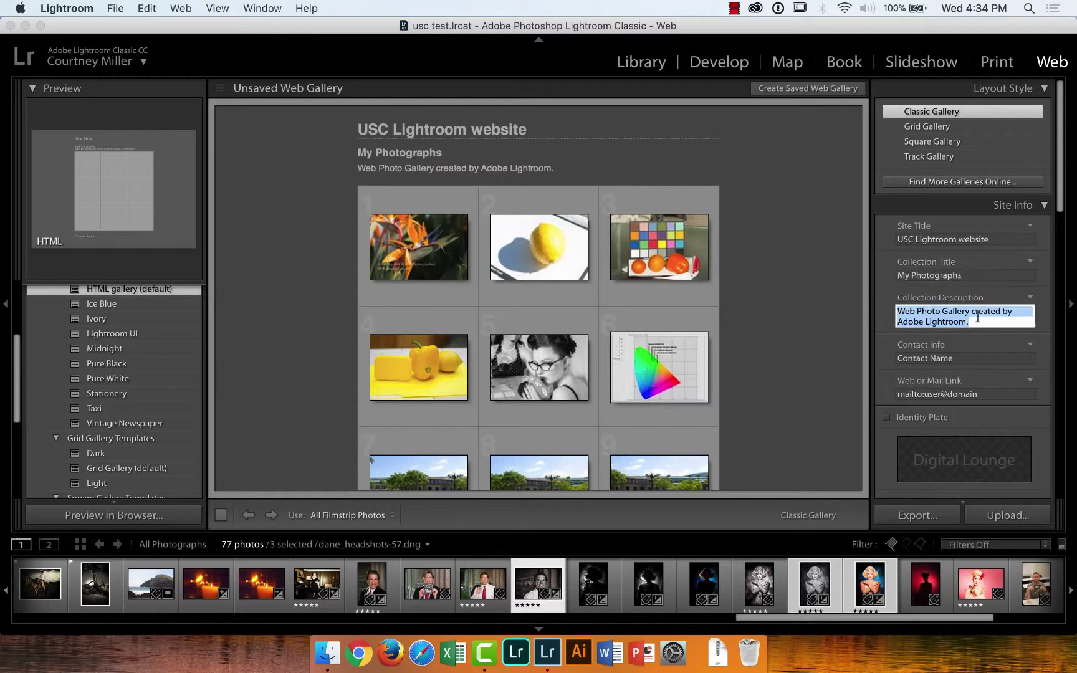
text(Bl)
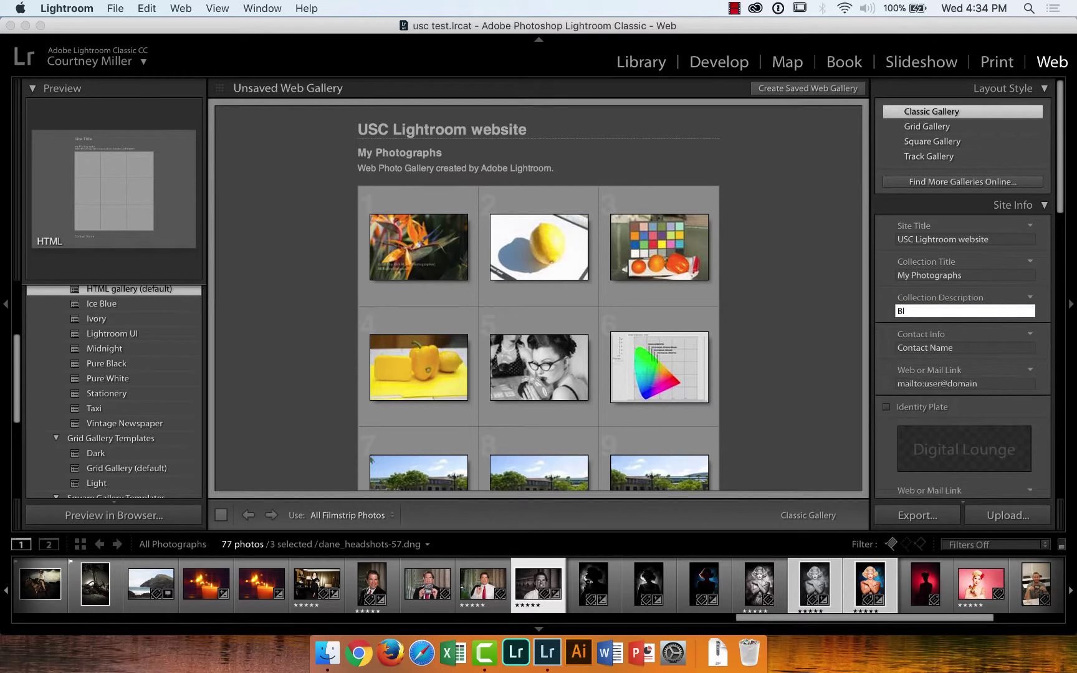
text(h, Blah, Blah)
Fill in the contact's name and the contact's e-mail address as the web link
click(988, 348)
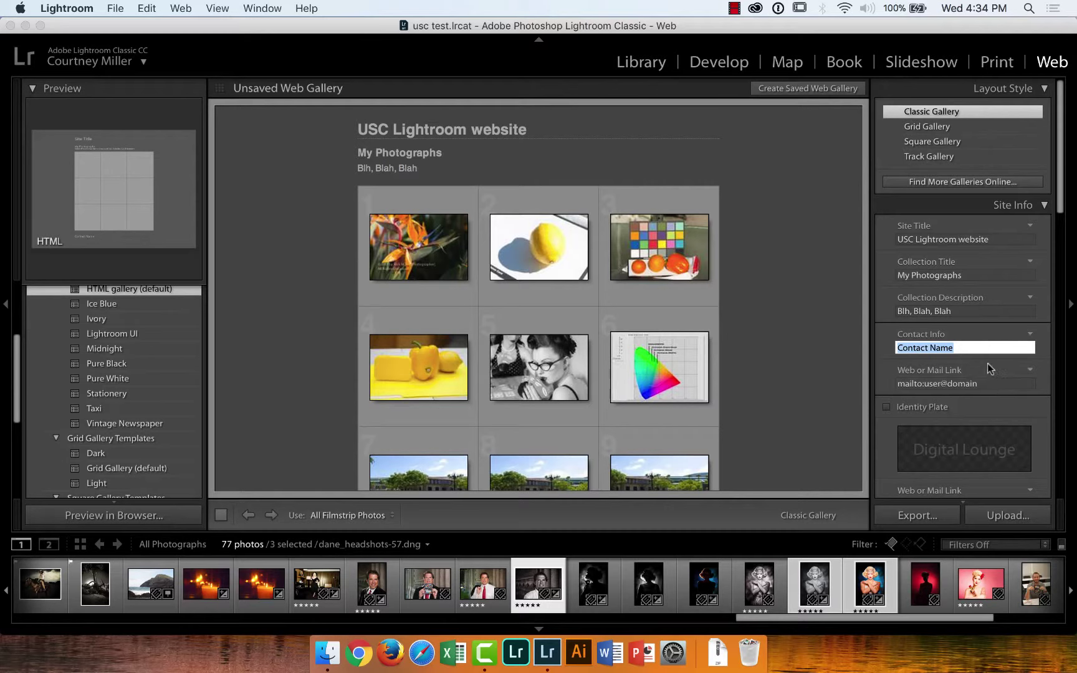
text(rick )
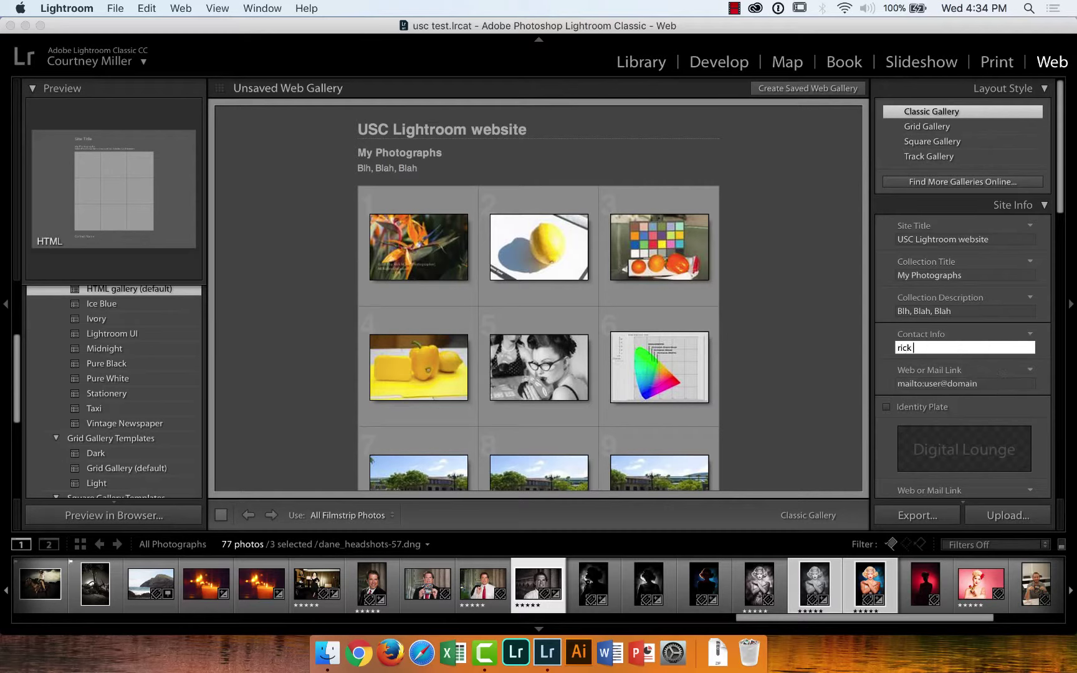
text(miller)
click(985, 383)
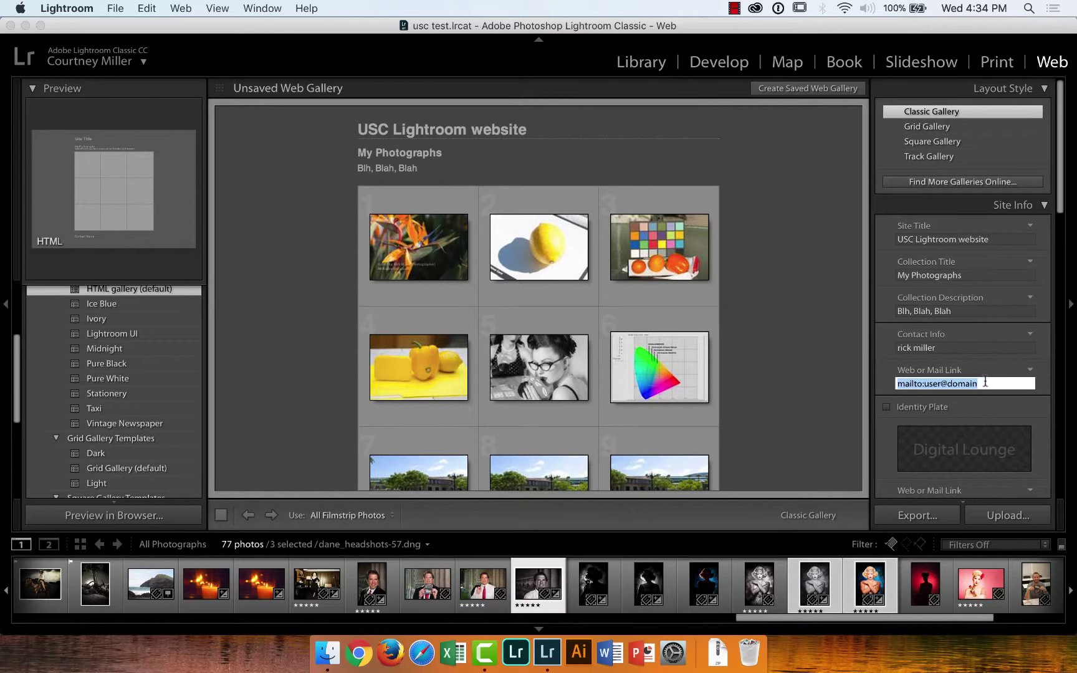
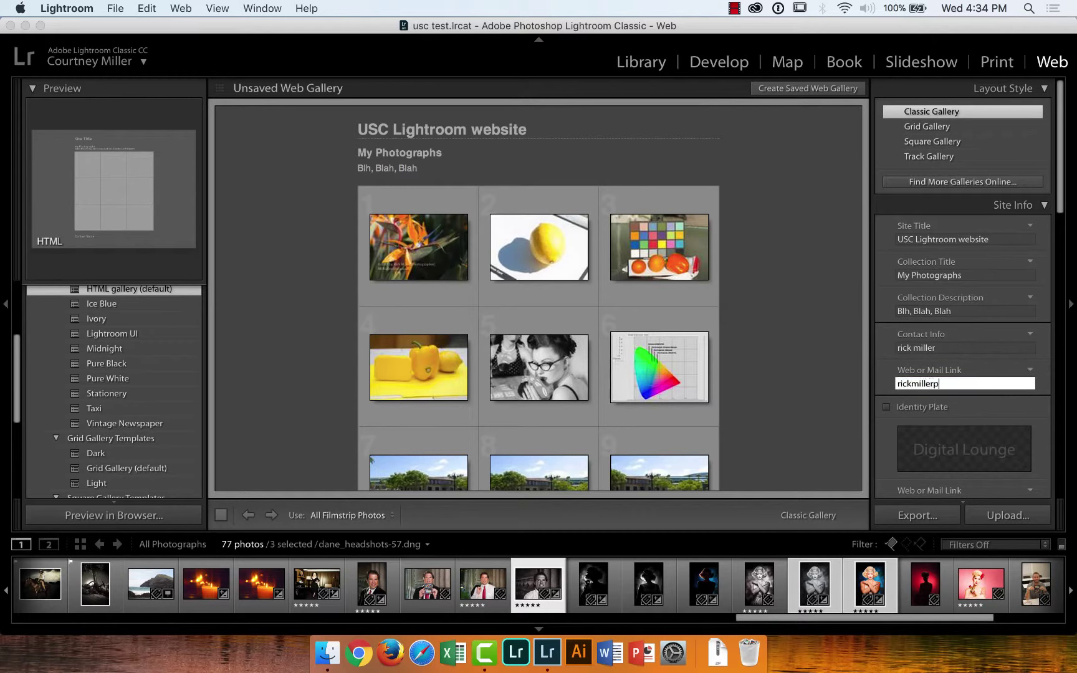
key(Return)
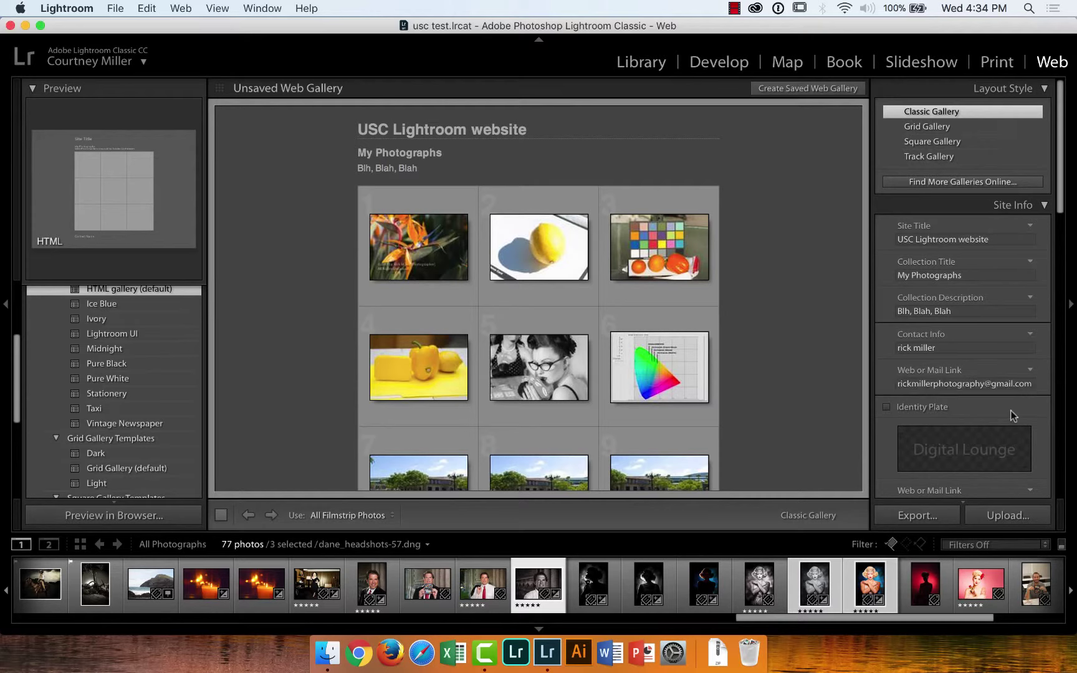
Set the image pages size to 760 px and large-image JPEG quality to 84
drag(1062, 206, 1073, 332)
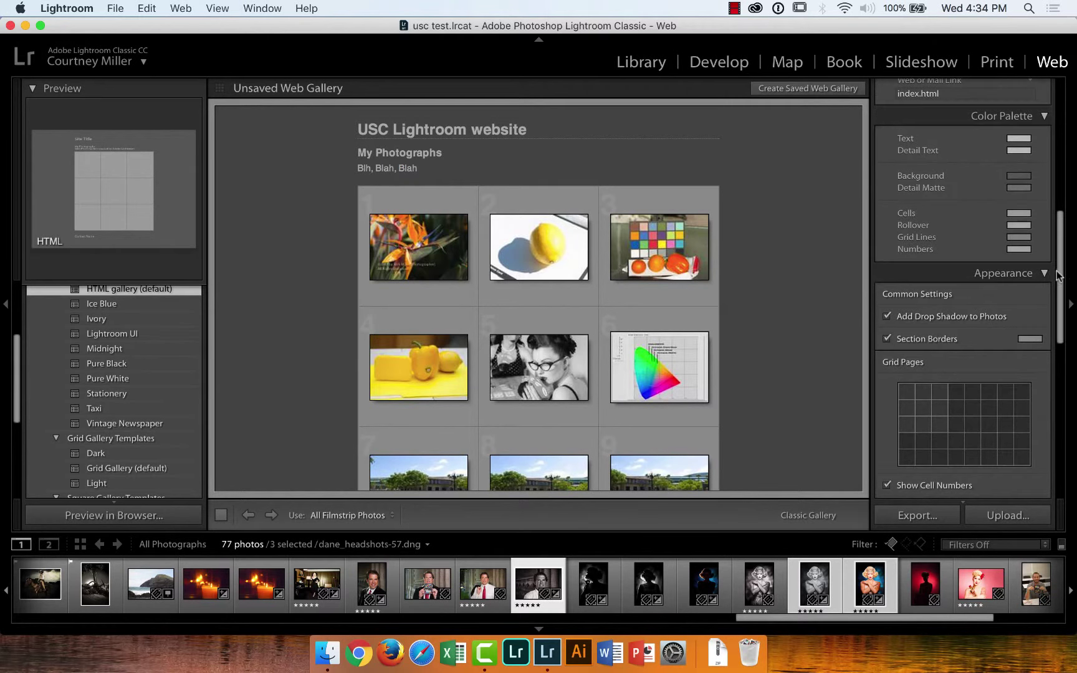
scroll(1060, 327, down, 5)
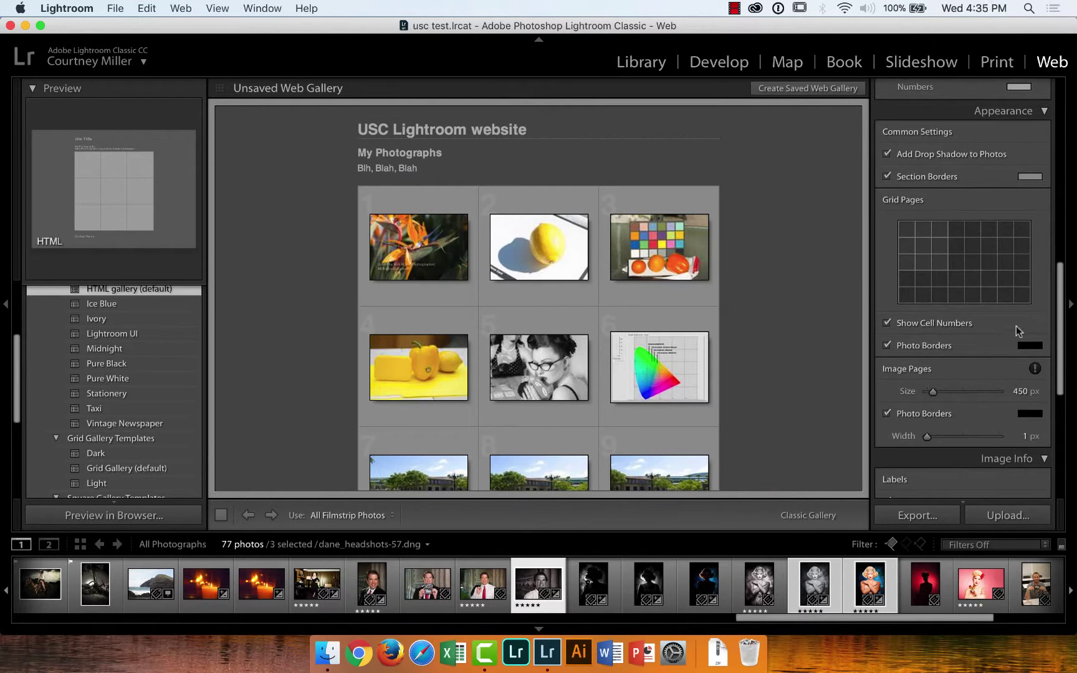
drag(933, 391, 947, 396)
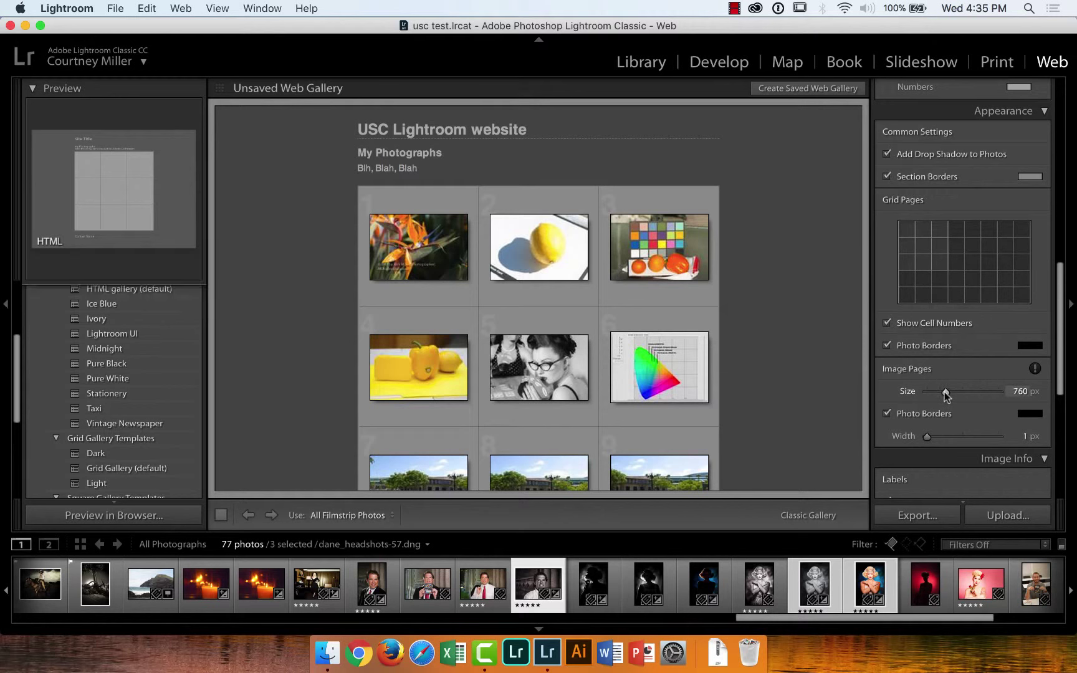
drag(1061, 302, 1064, 408)
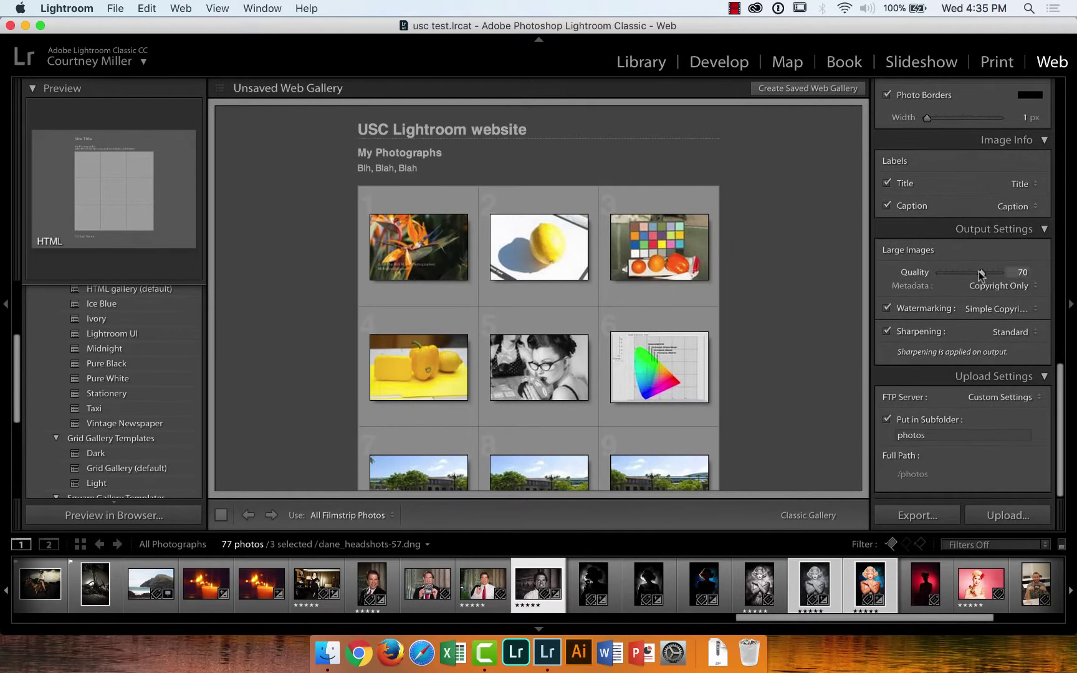
drag(981, 274, 990, 277)
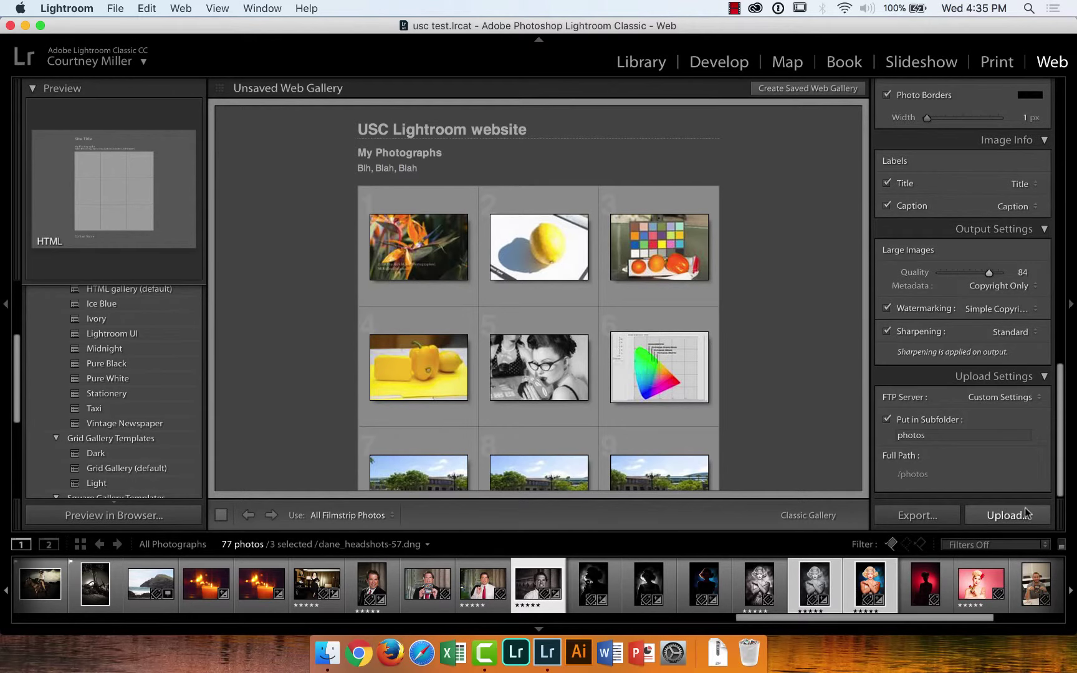
Start the export and create a new 'website' folder in Desktop > workshop > test
click(914, 517)
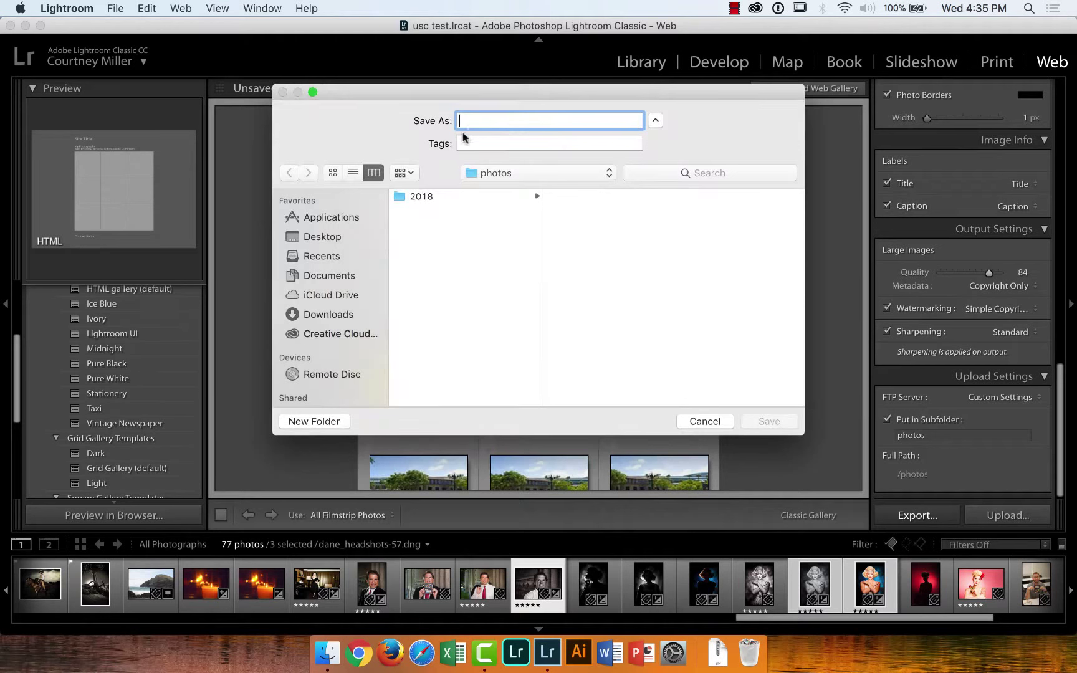
click(336, 238)
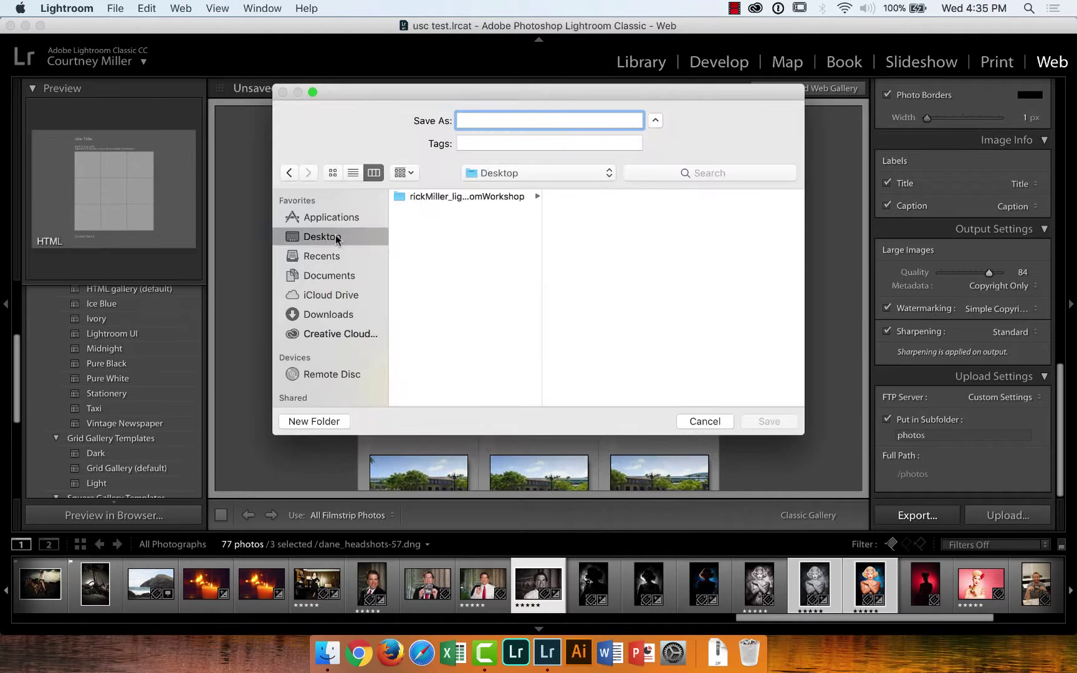
click(444, 197)
click(571, 277)
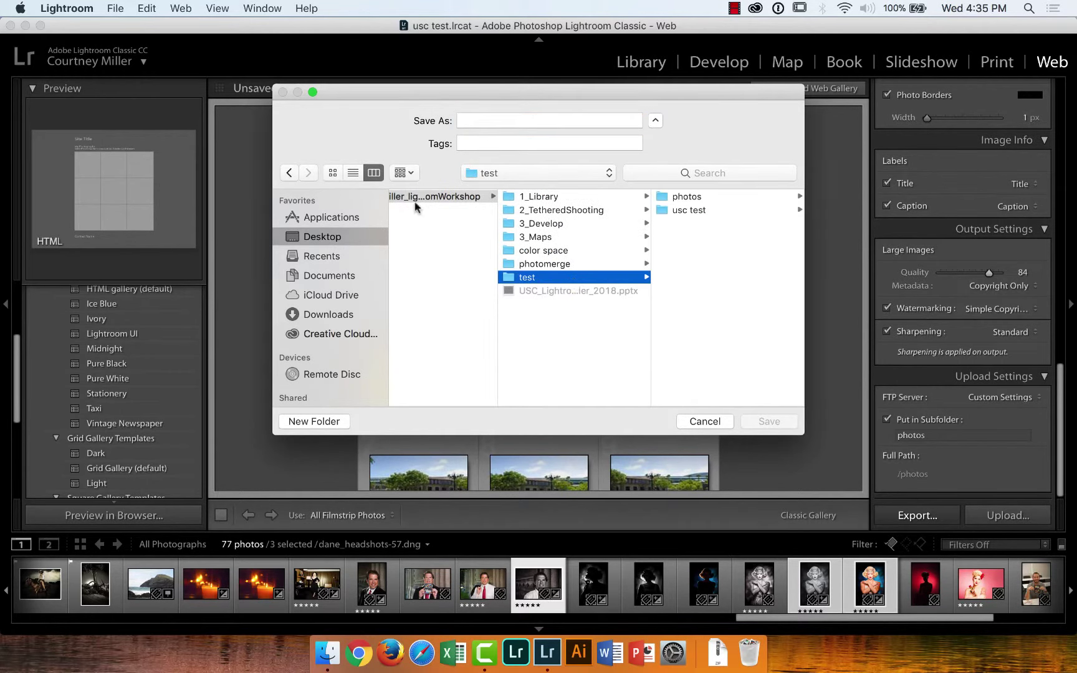
click(318, 419)
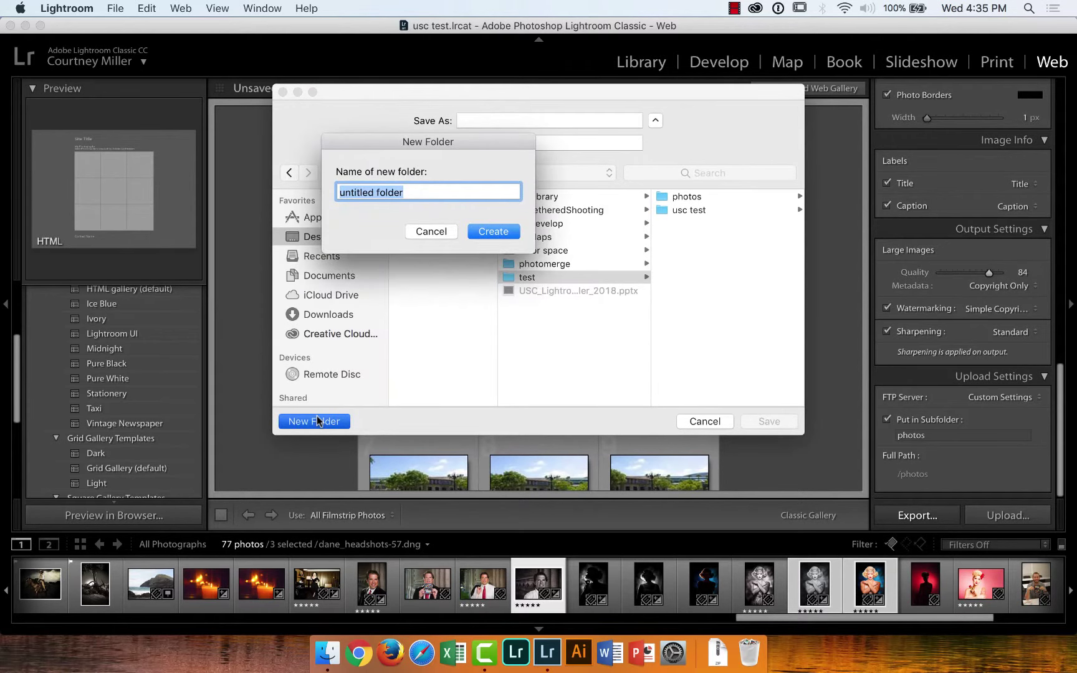
text(website)
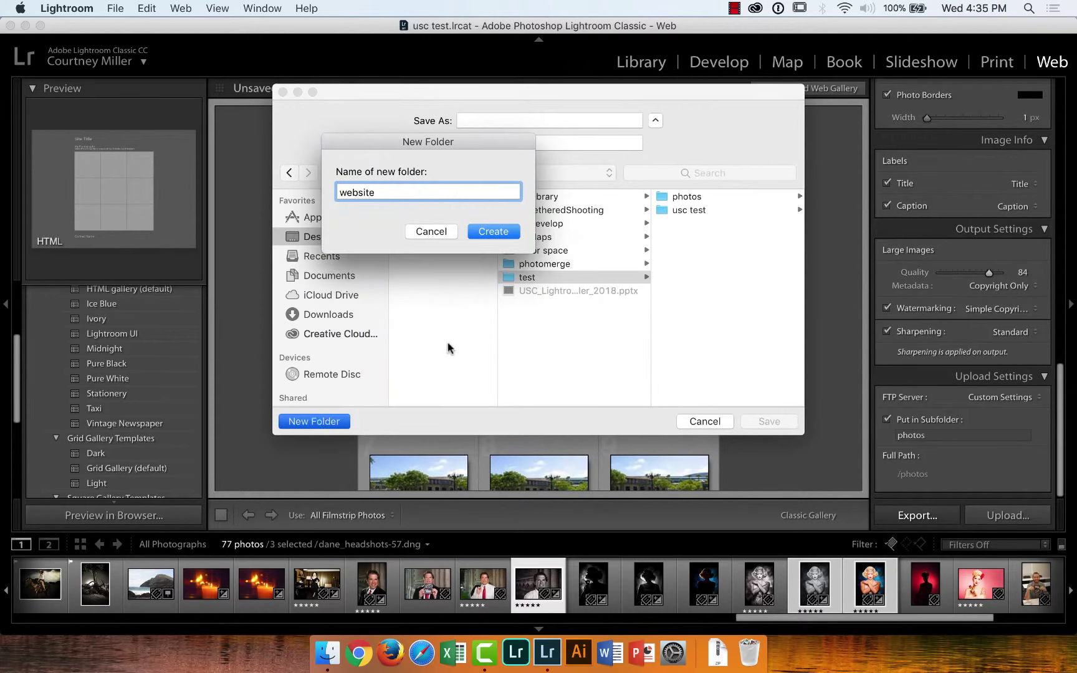
click(482, 231)
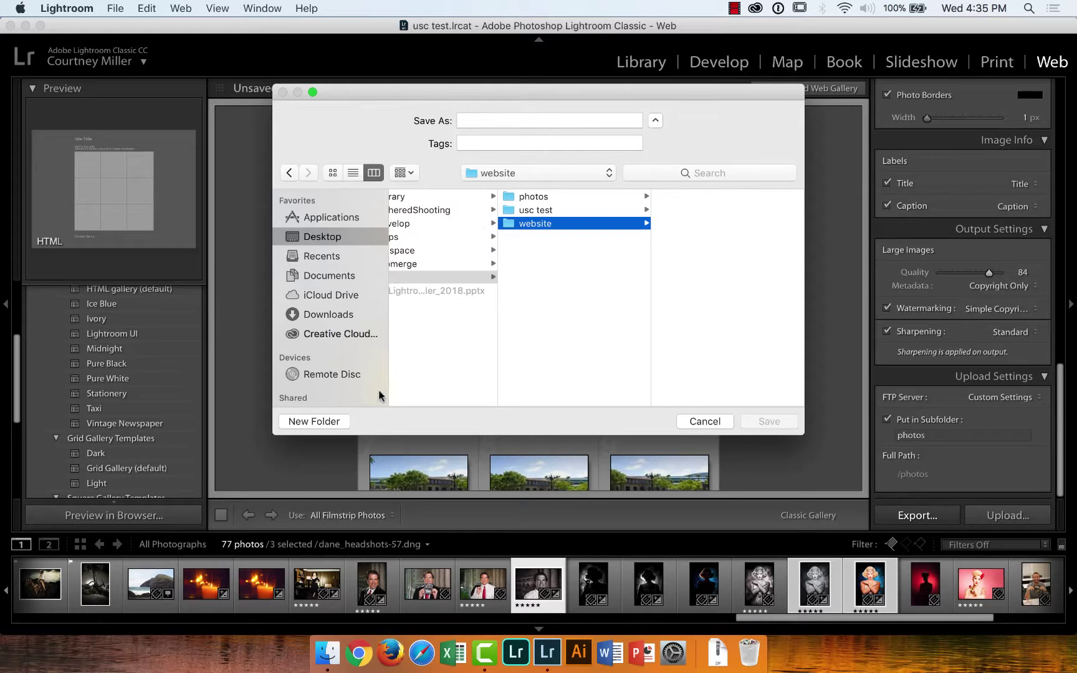
Name the export 'websiteGallery', correcting a typo, and save it
click(483, 123)
text(web)
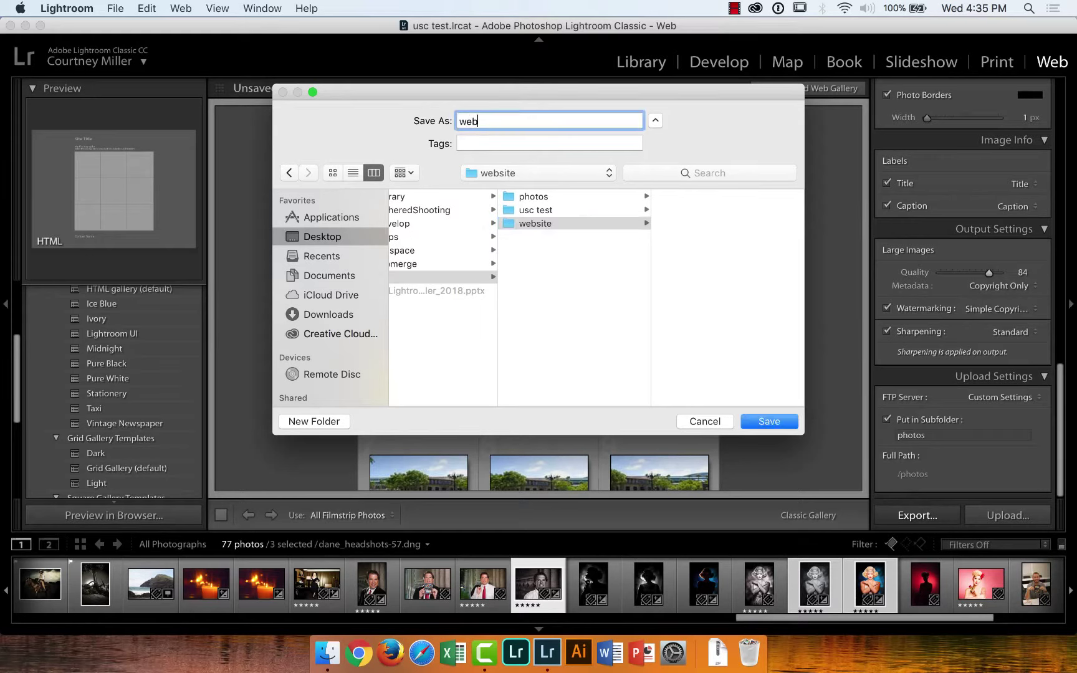
text(siteT=Gallery)
key(Left)
key(Left)
key(Left)
key(Left)
key(Left)
key(Left)
key(Left)
key(BackSpace)
key(BackSpace)
click(760, 421)
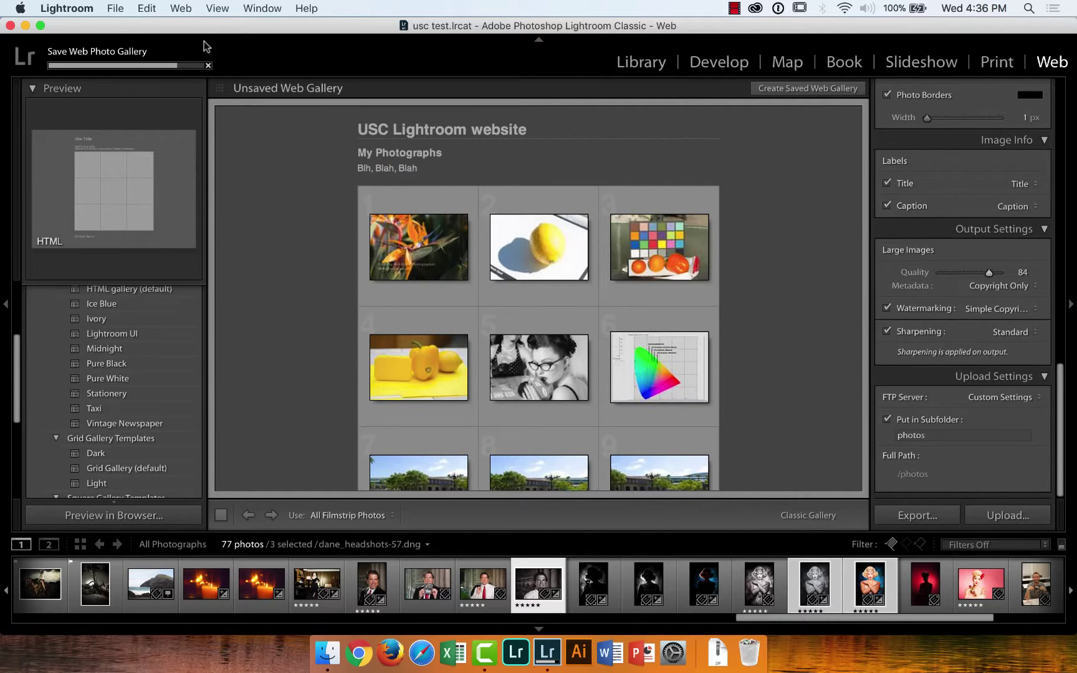
Return from the Library grid to the Web module showing the USC Lightroom website gallery
click(630, 65)
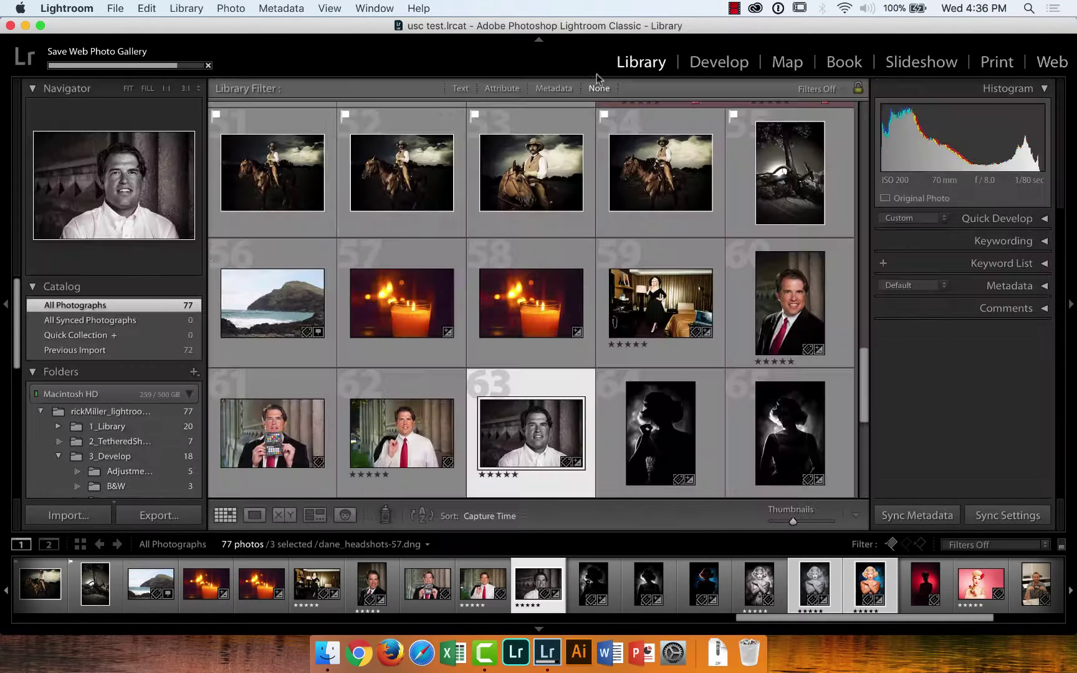
drag(20, 339, 7, 464)
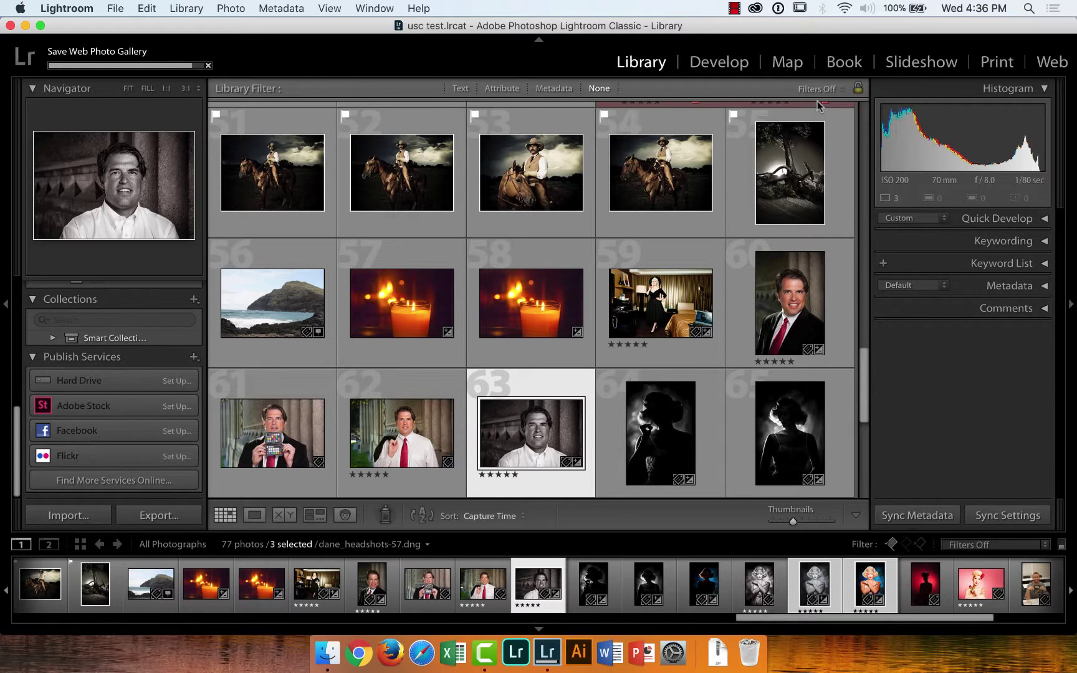
key(ctrl+Up)
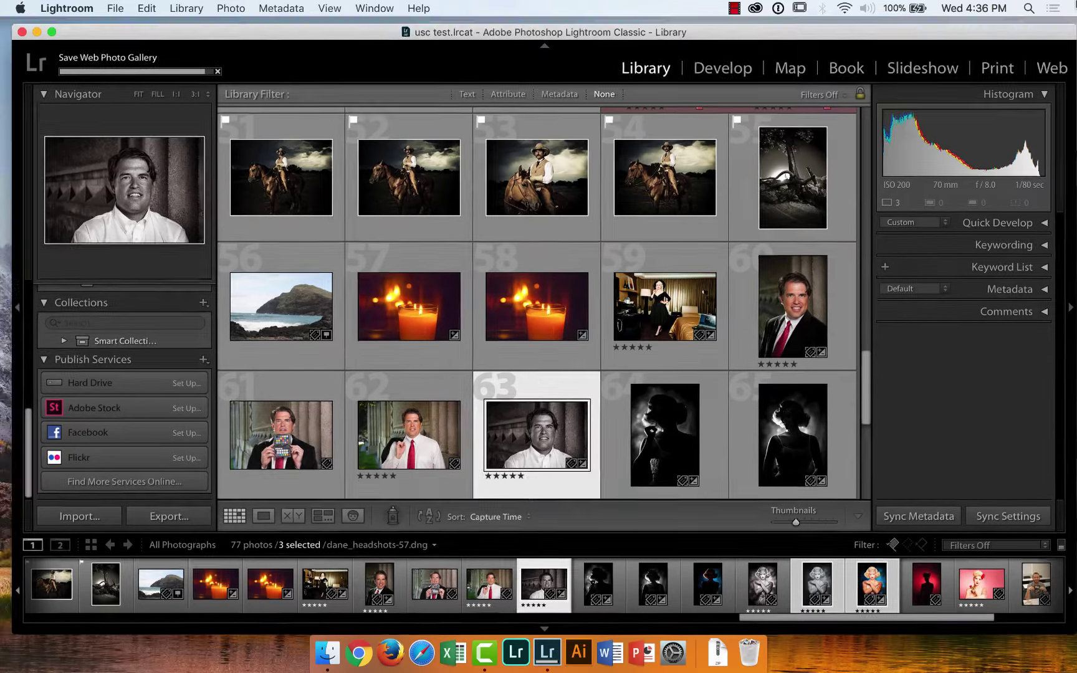
click(825, 245)
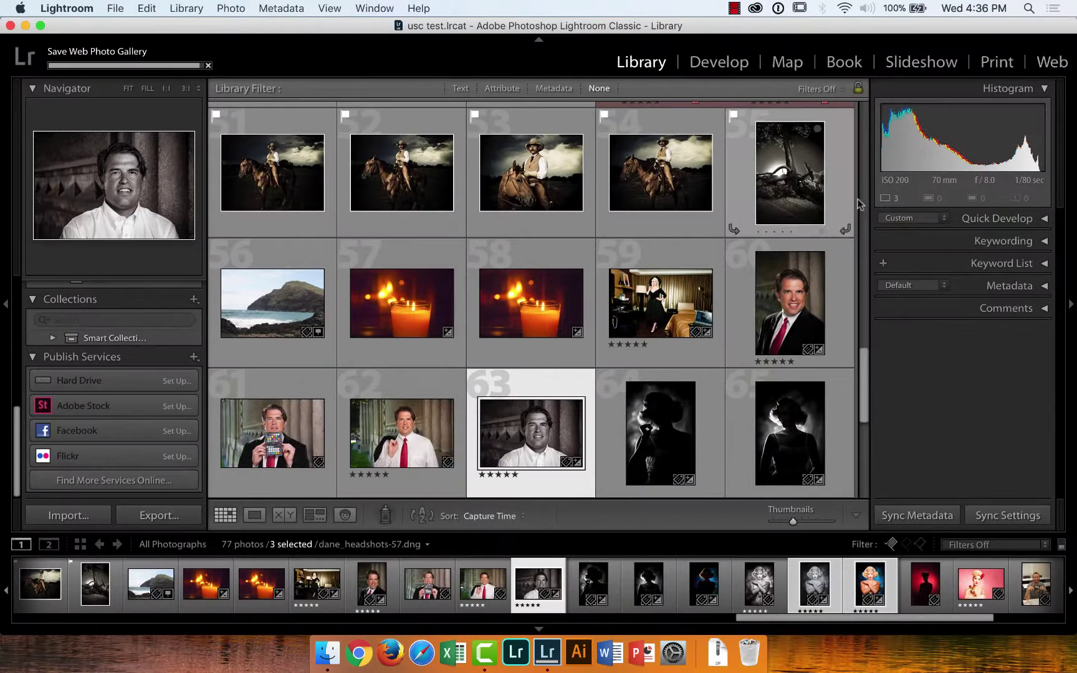
click(1052, 61)
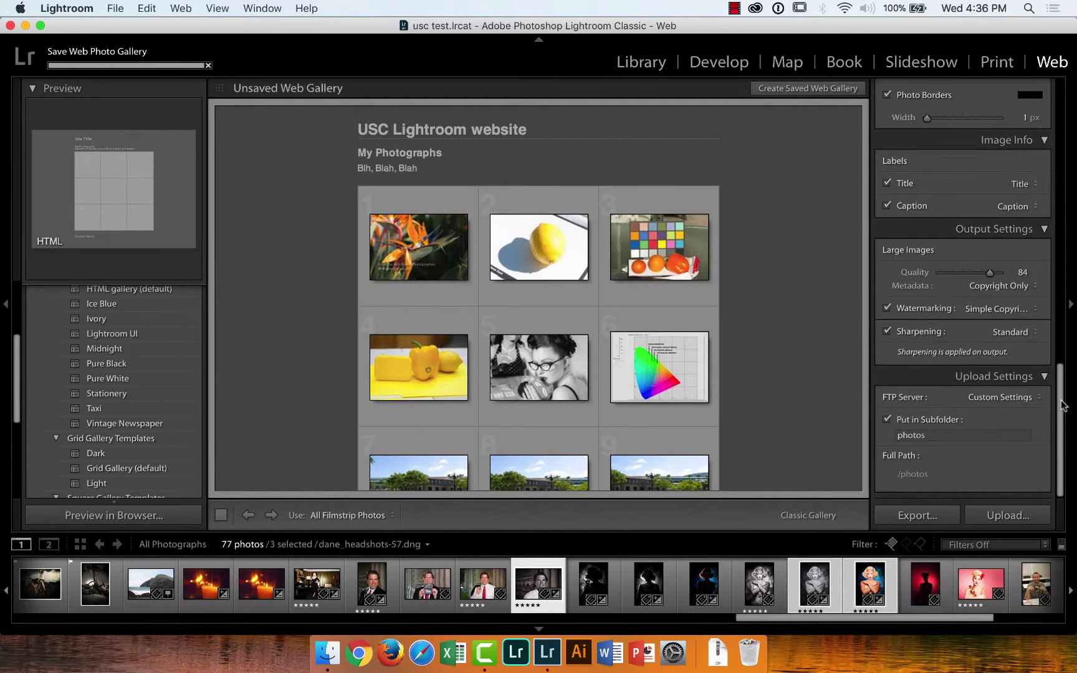
scroll(1064, 405, up, 15)
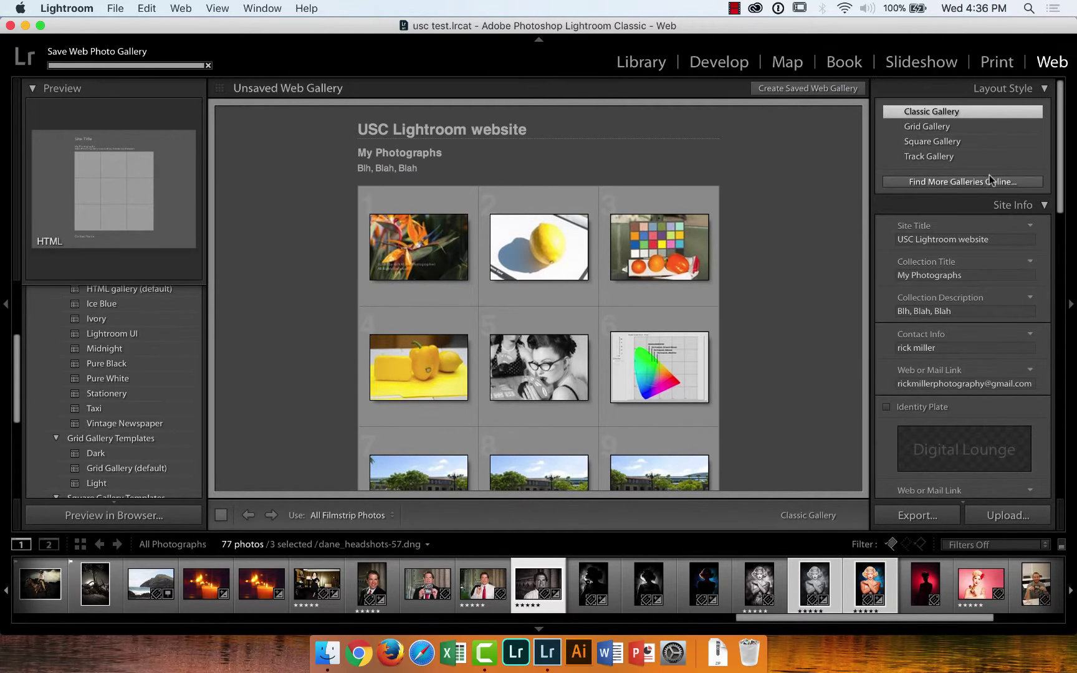
click(989, 181)
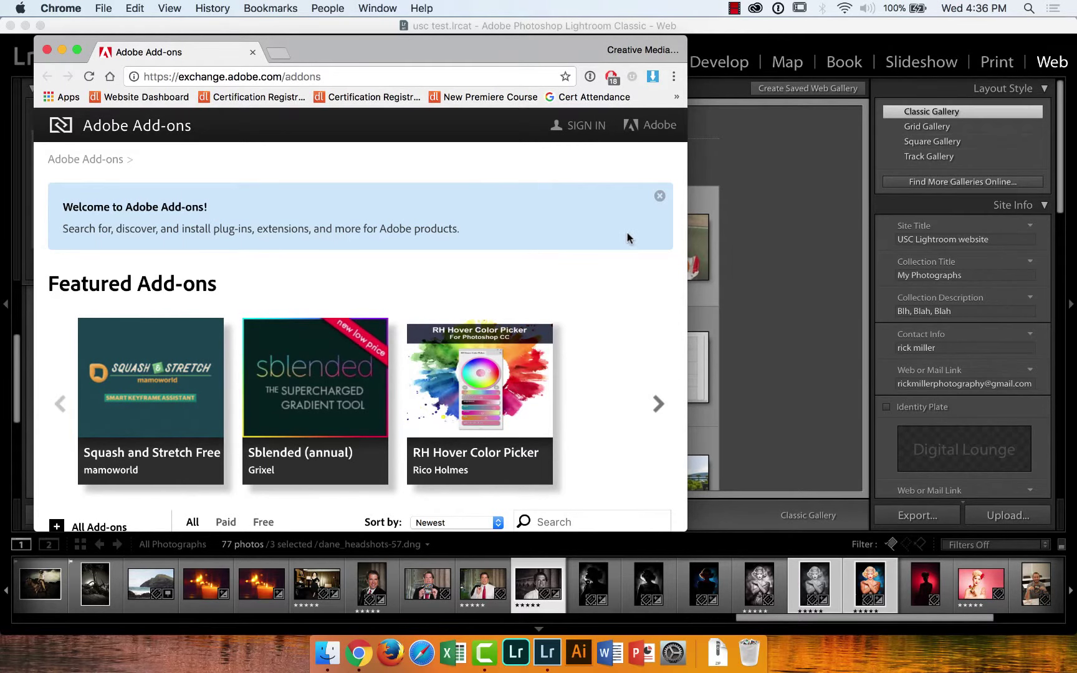
scroll(635, 275, down, 10)
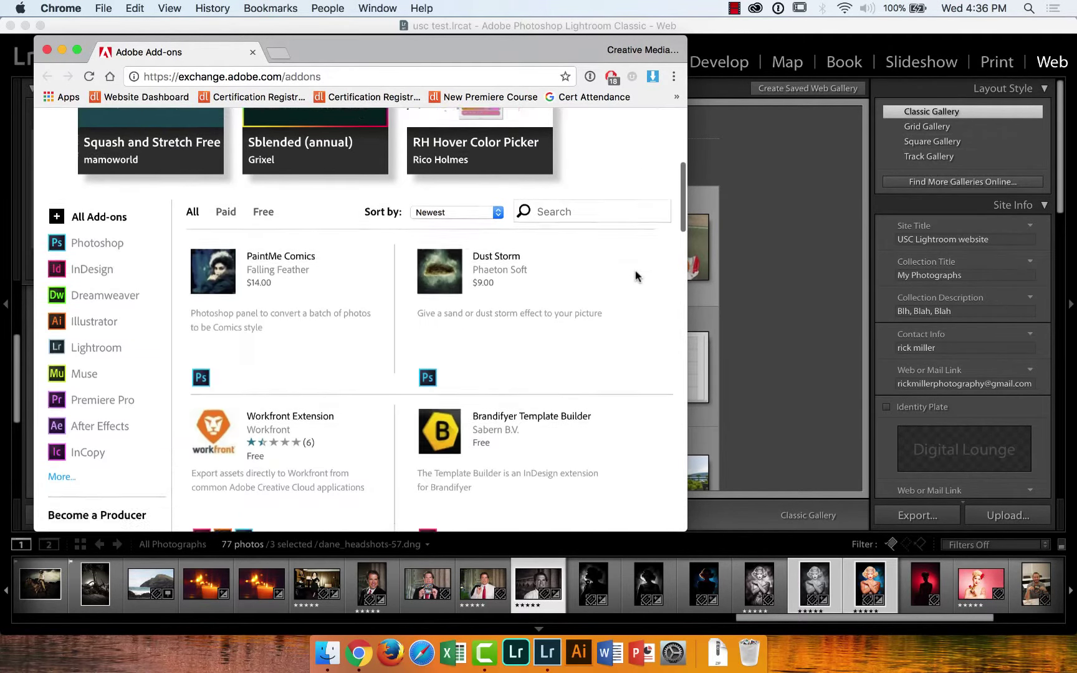
scroll(635, 276, up, 10)
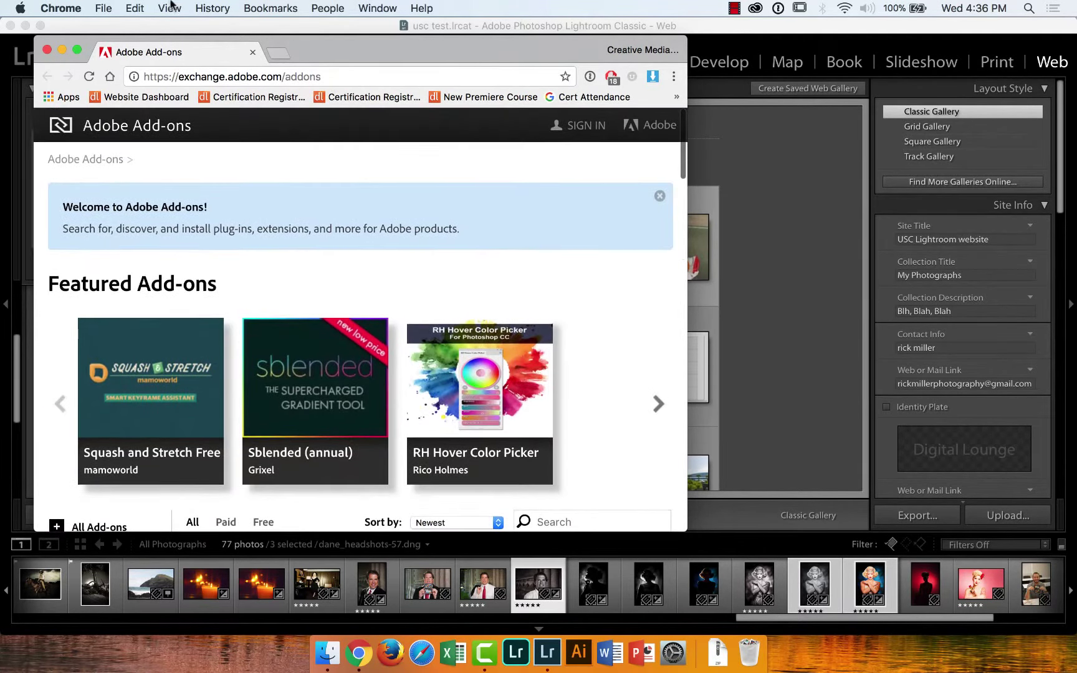
click(253, 51)
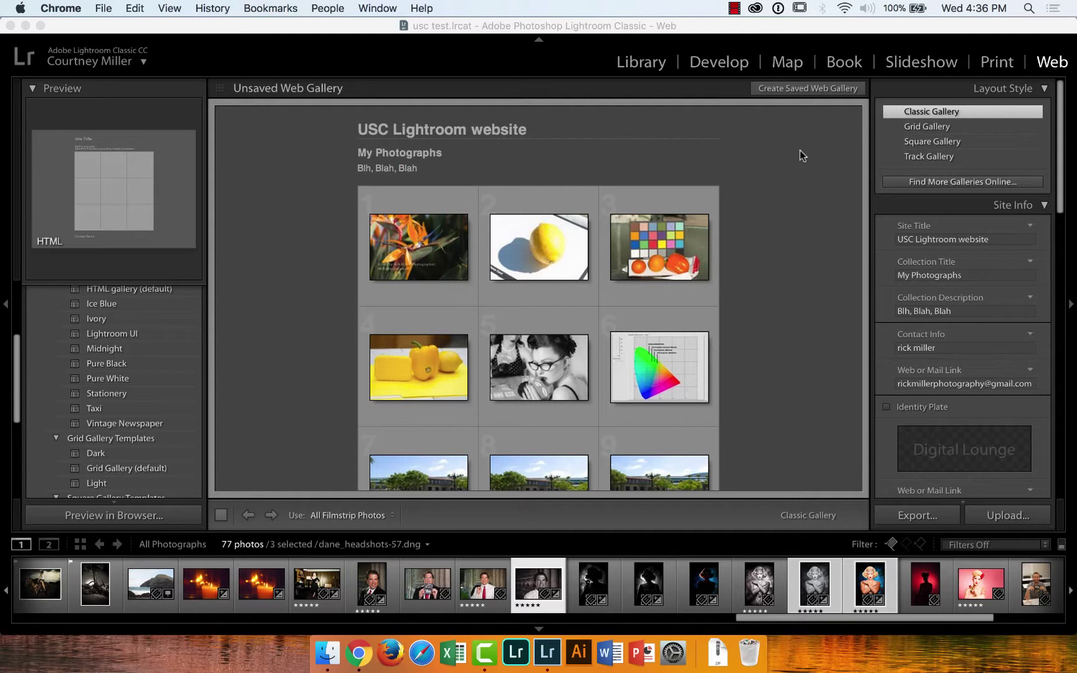
Go to the Library, review the Facebook publish service setup, and cancel without saving
click(644, 67)
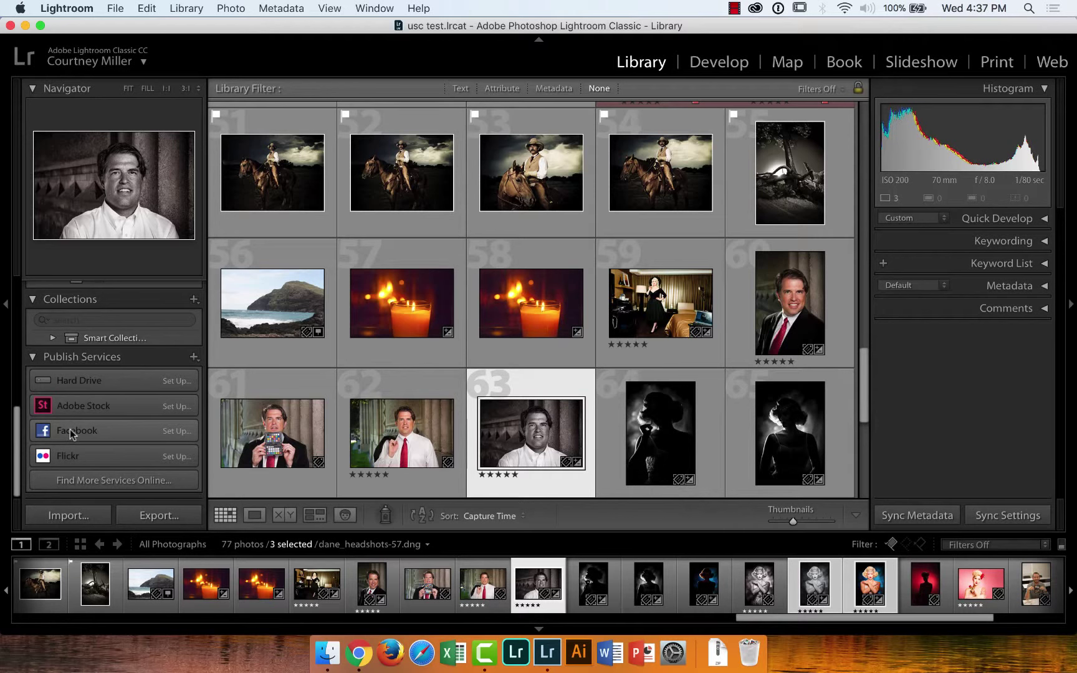
click(181, 433)
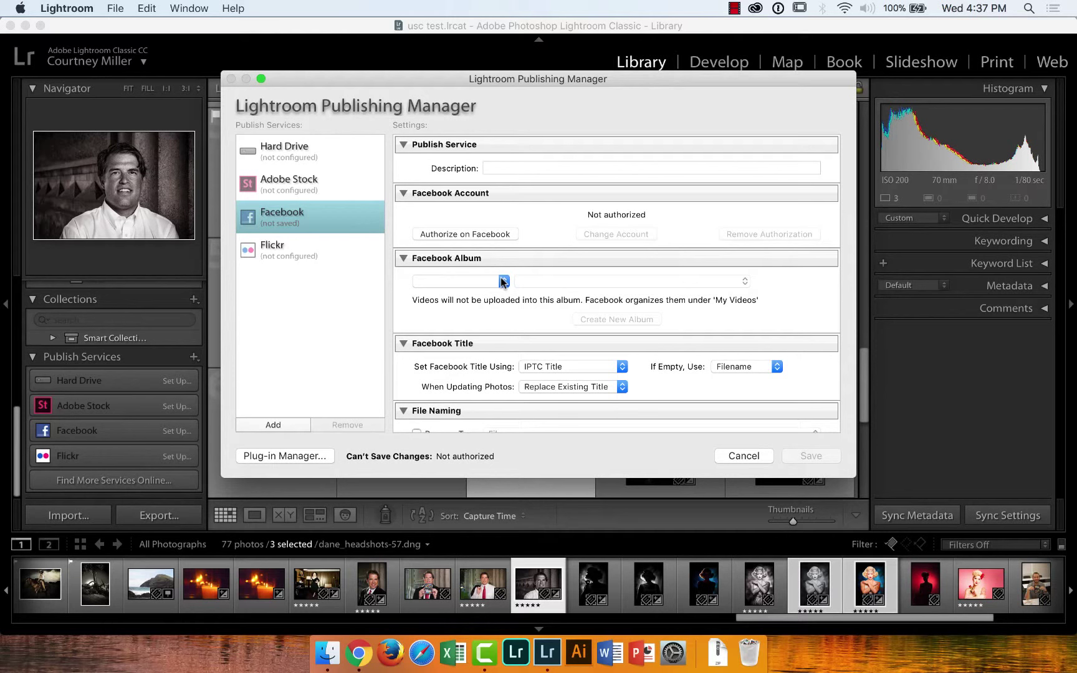
scroll(502, 282, down, 10)
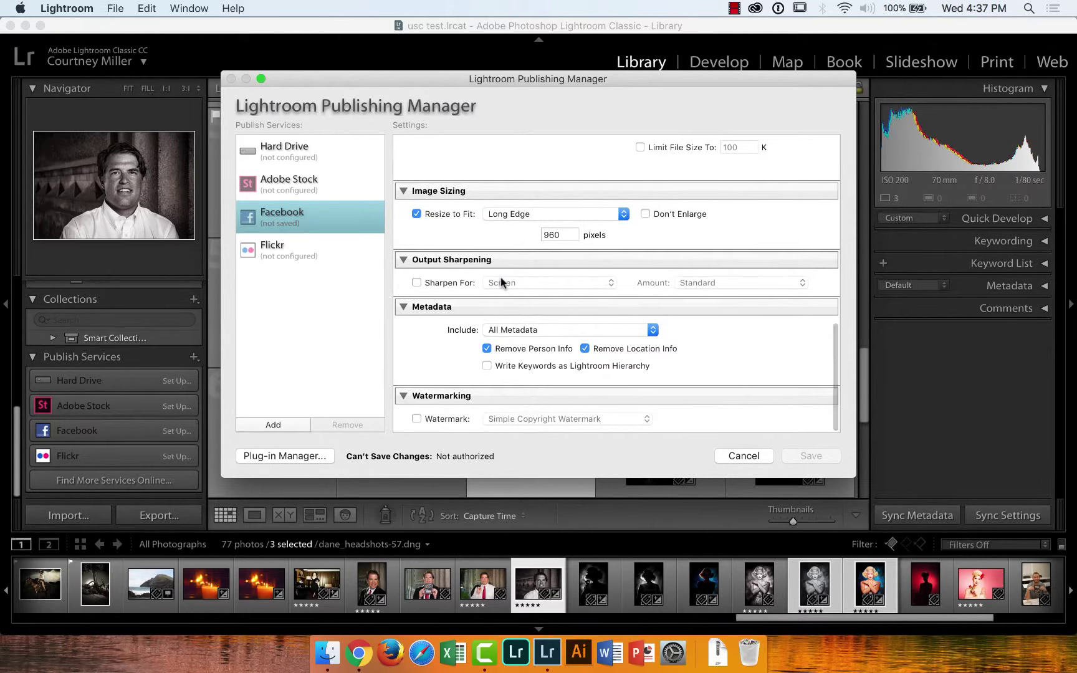
scroll(502, 282, up, 5)
scroll(501, 281, up, 1)
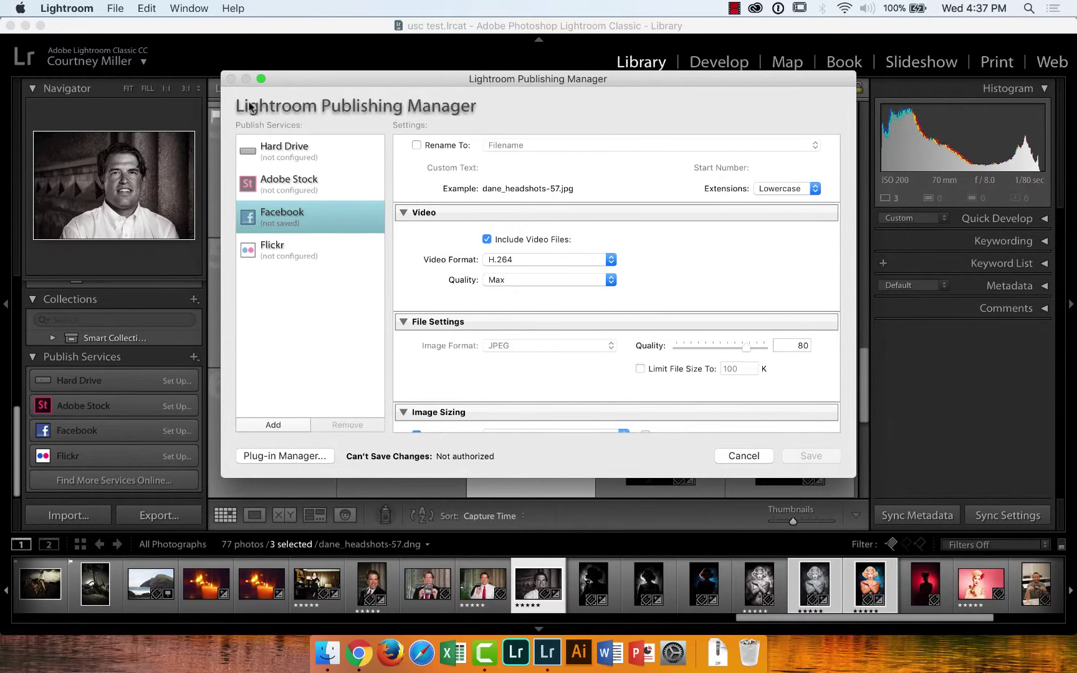
click(736, 459)
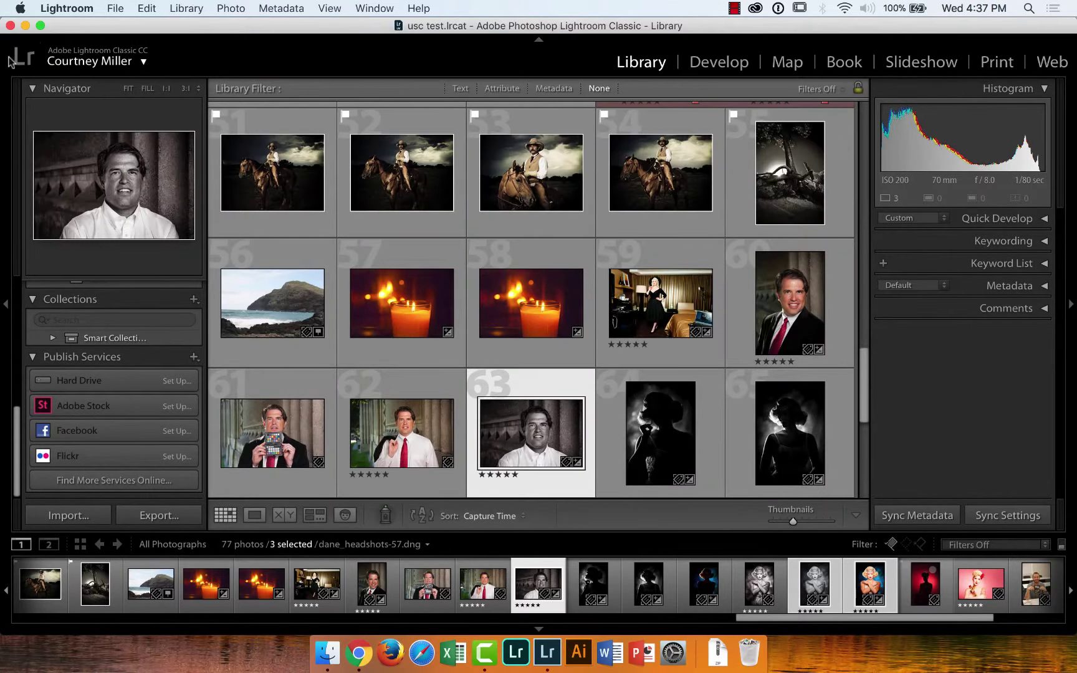
Minimize Lightroom and open test > website > websiteGallery in Finder
click(25, 26)
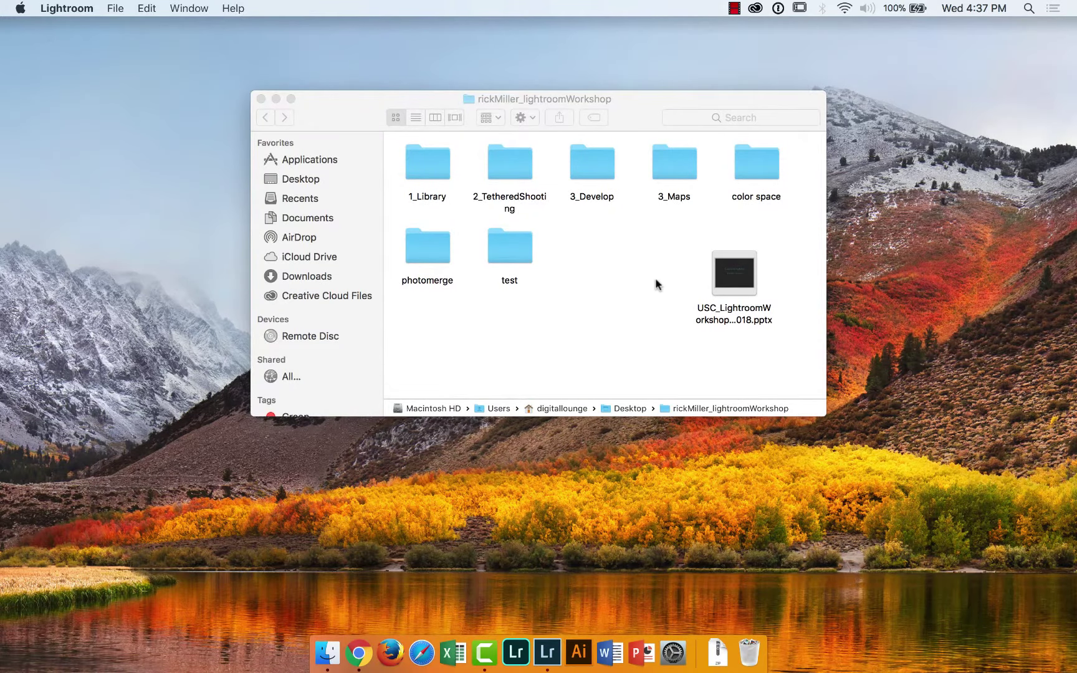
click(516, 250)
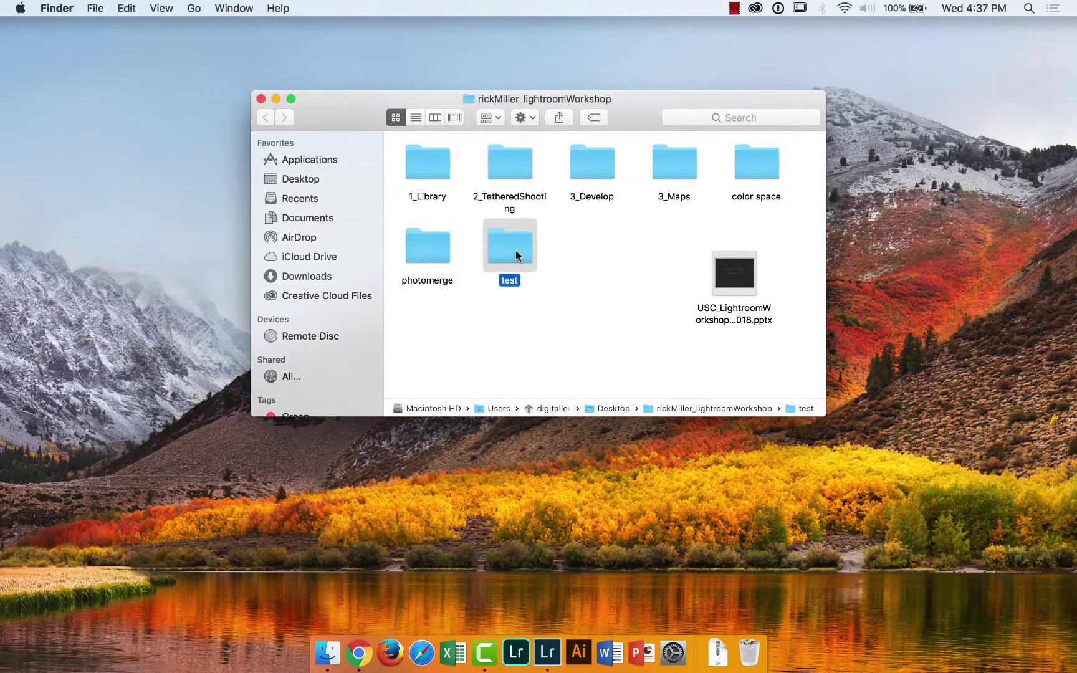
double_click(516, 250)
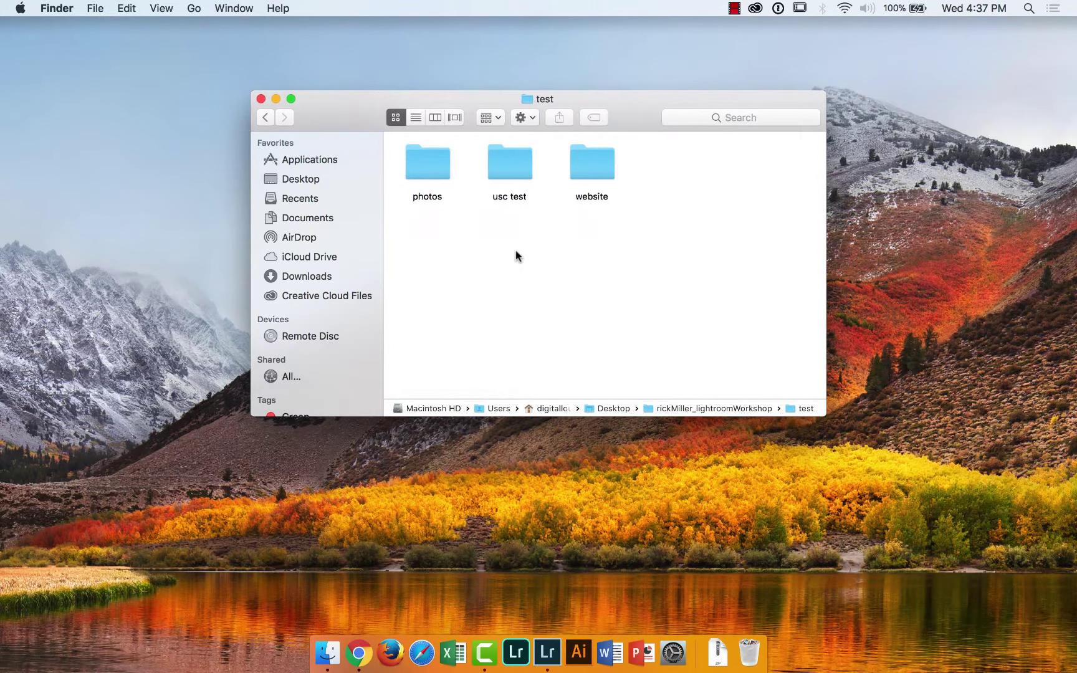
double_click(595, 174)
click(434, 179)
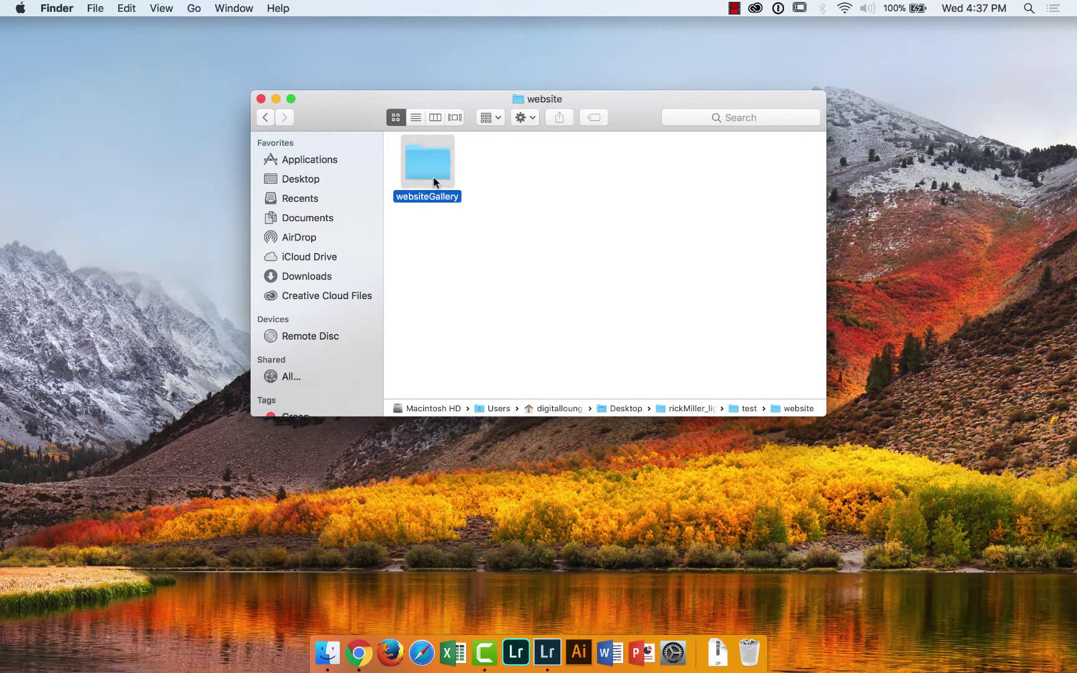
double_click(433, 177)
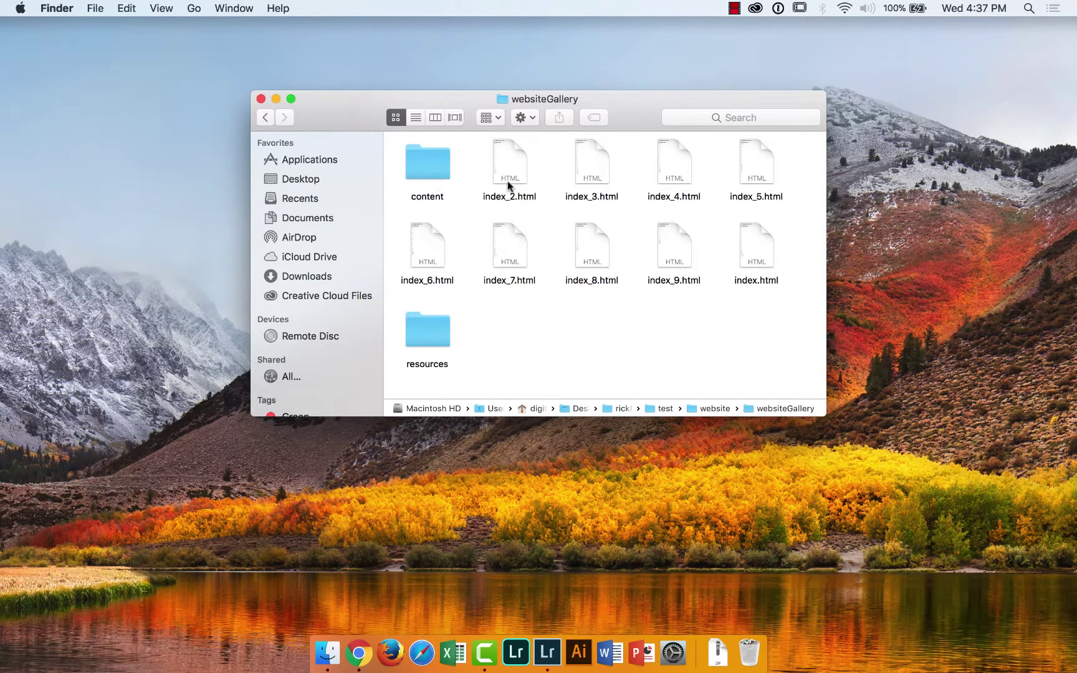
scroll(634, 357, down, 1)
scroll(633, 358, up, 2)
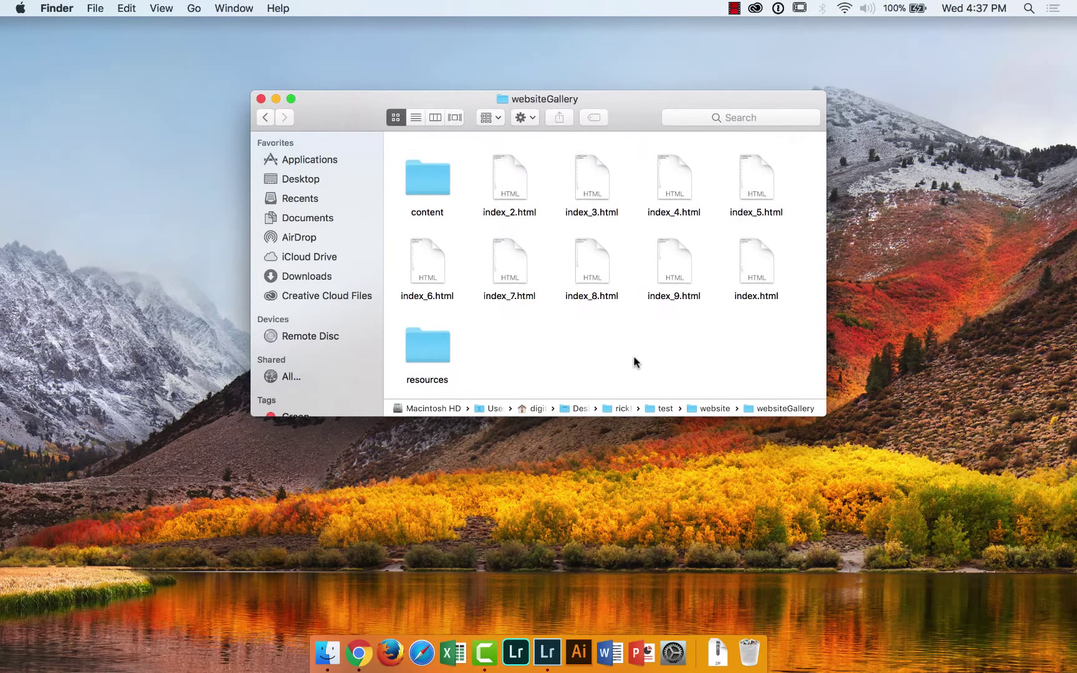
Enlarge the Finder window, reopen websiteGallery, and select index.html
click(265, 119)
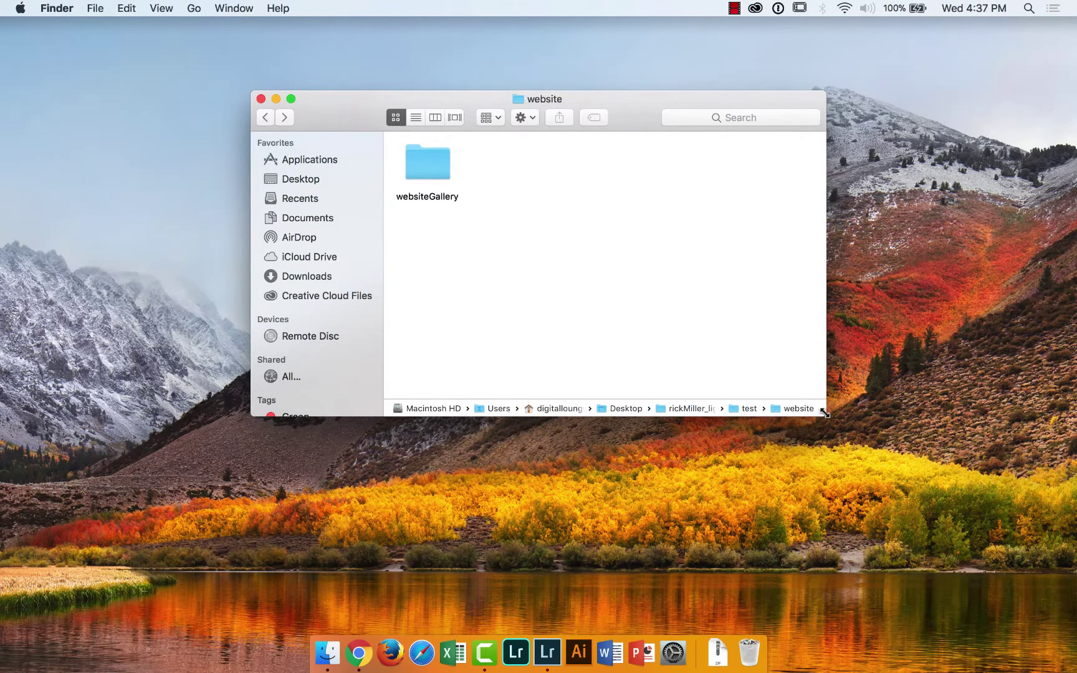
drag(824, 412, 1031, 533)
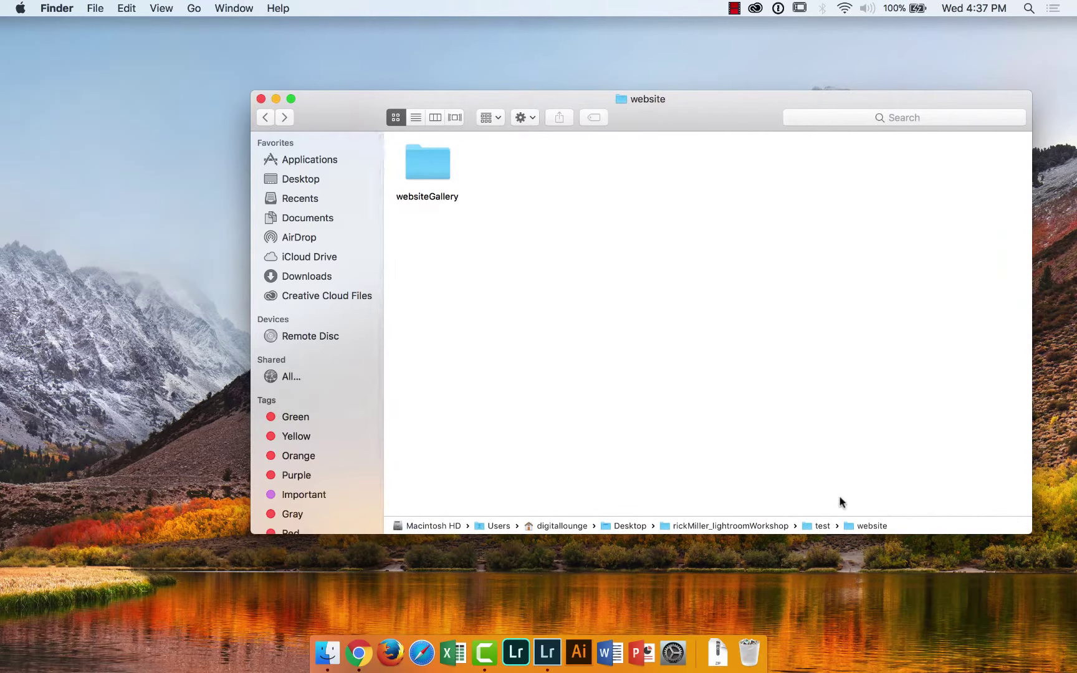
double_click(421, 171)
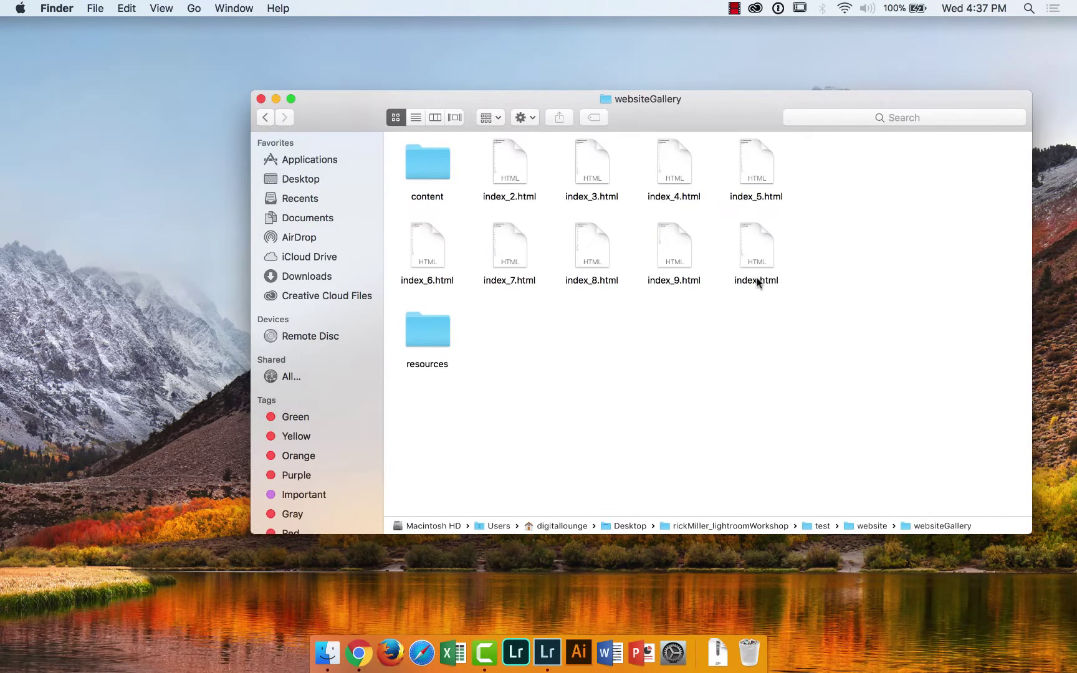
click(753, 255)
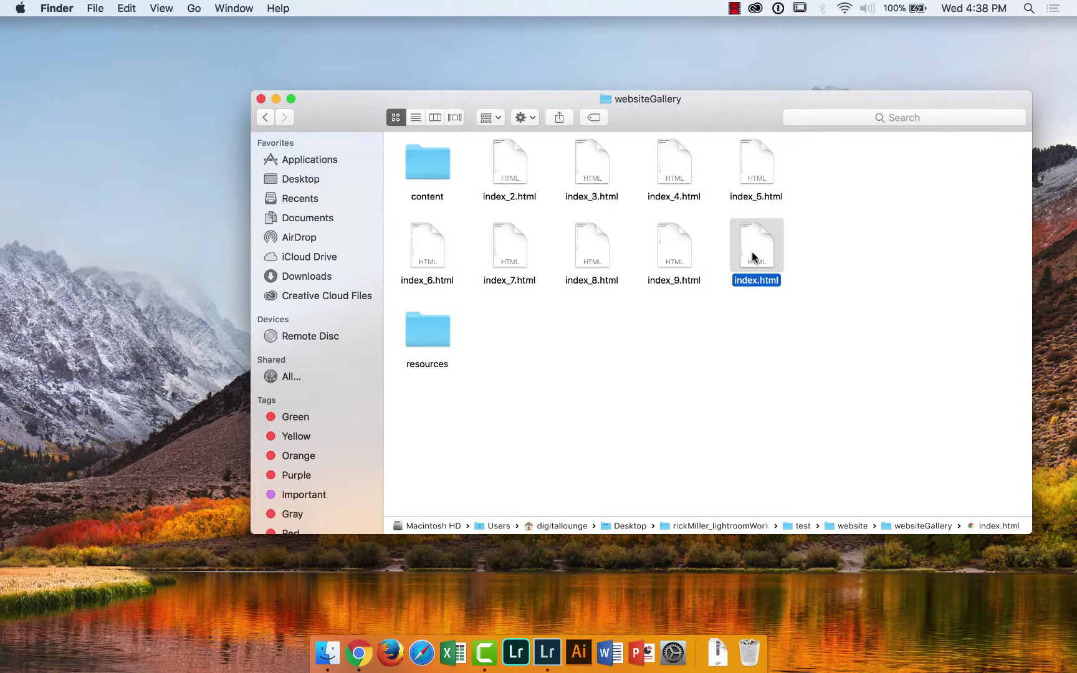
Open the gallery's index.html in Chrome and step through the large photo views from the yellow pepper, in full screen
double_click(752, 256)
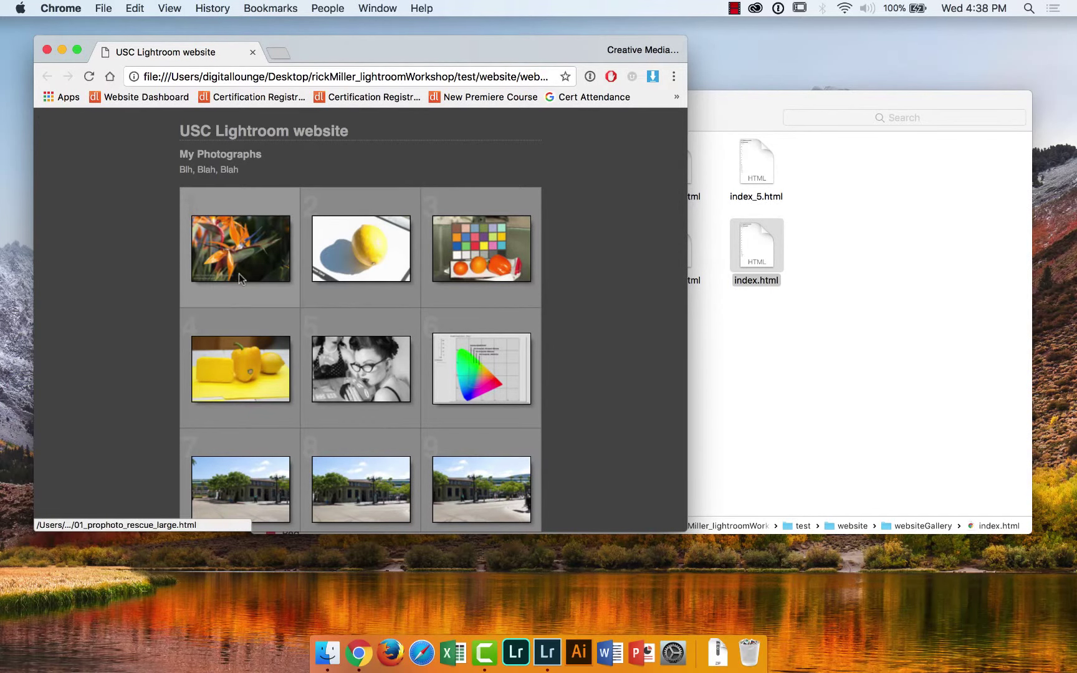
click(247, 365)
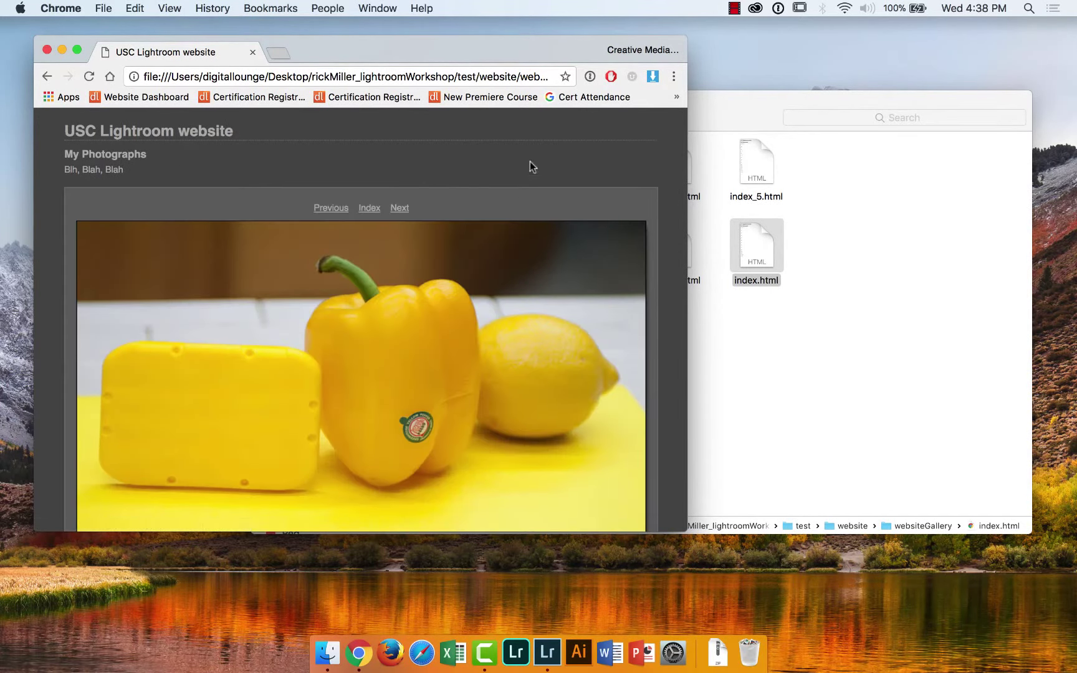
click(77, 49)
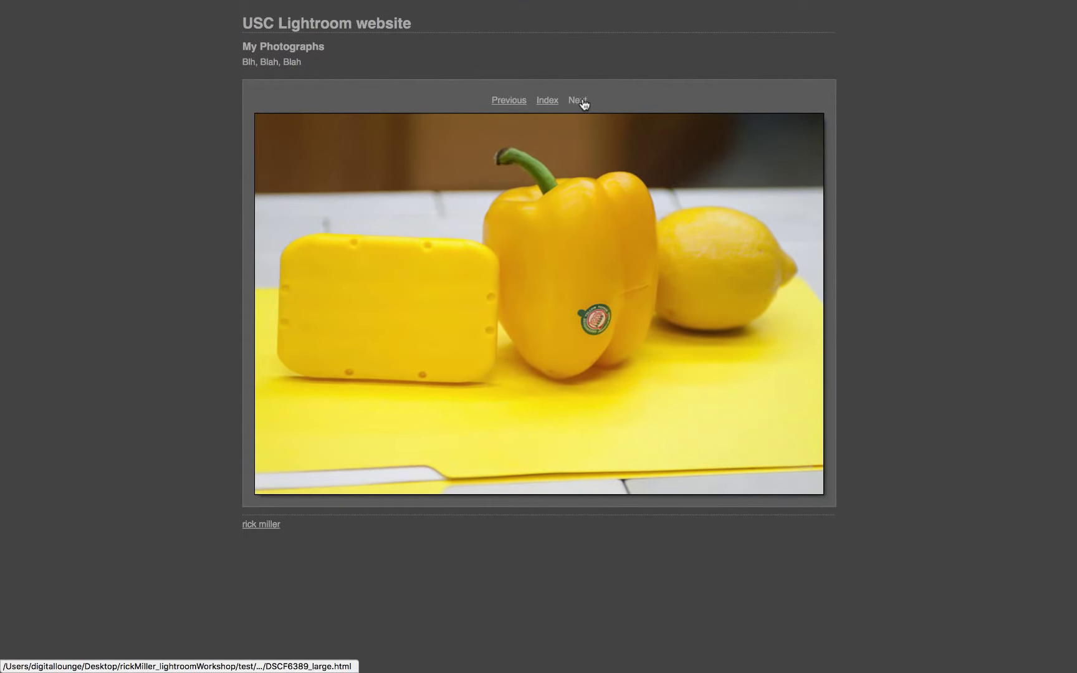
click(584, 103)
click(583, 103)
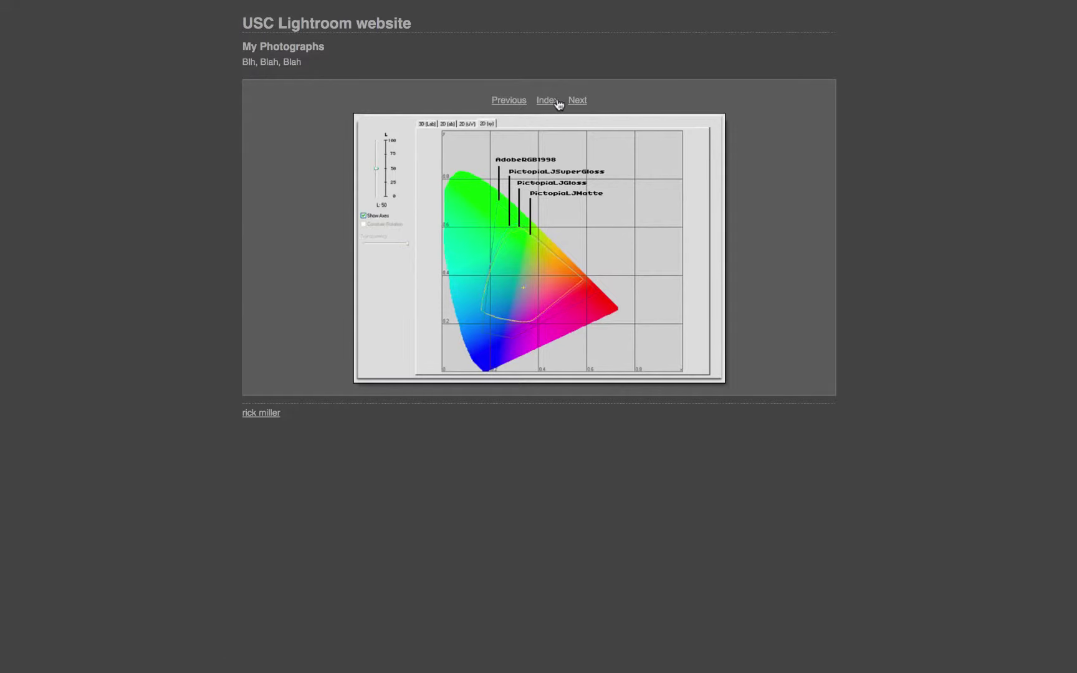
Browse index pages 2 and 4, view the cowboy-on-horse photo, return to the index, and exit full screen
click(557, 101)
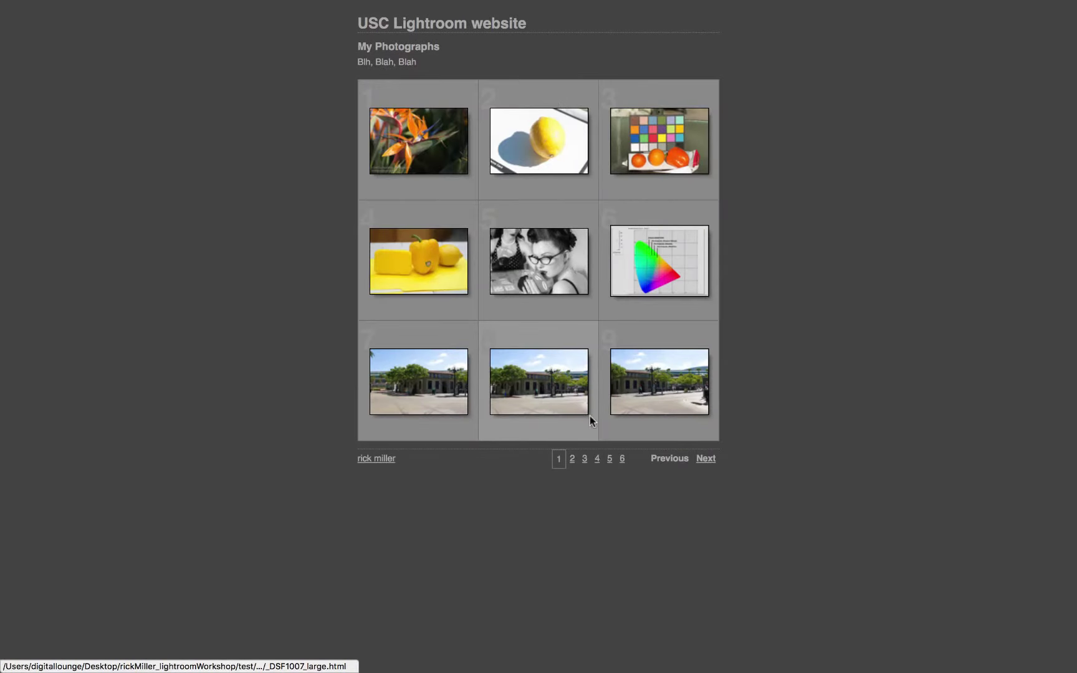
click(572, 459)
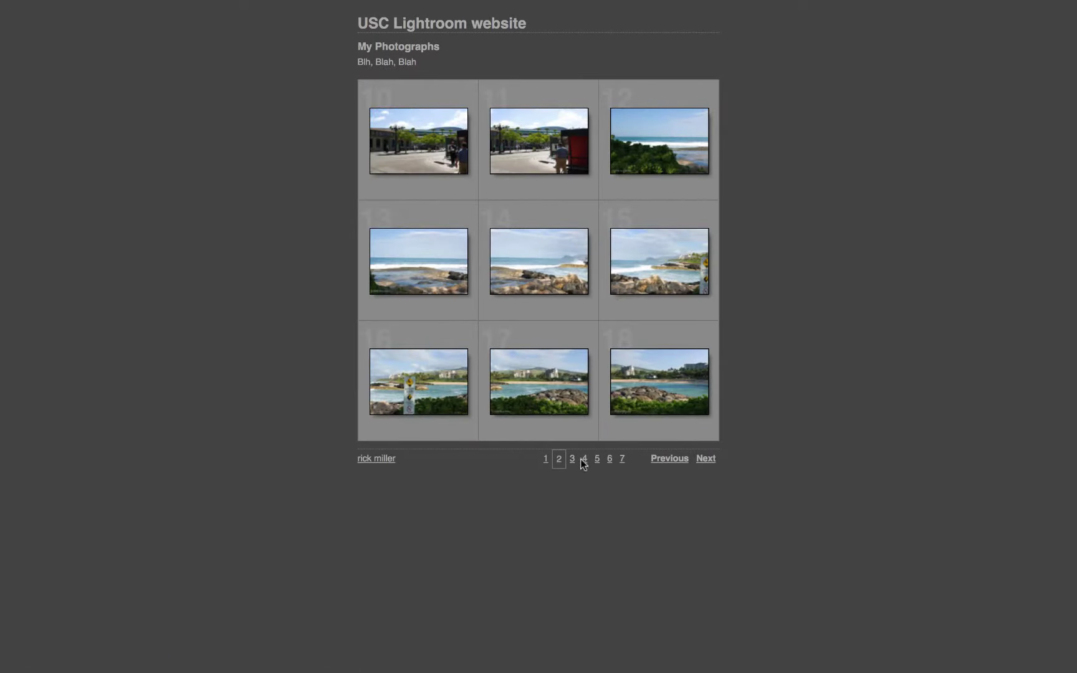
click(583, 459)
click(673, 275)
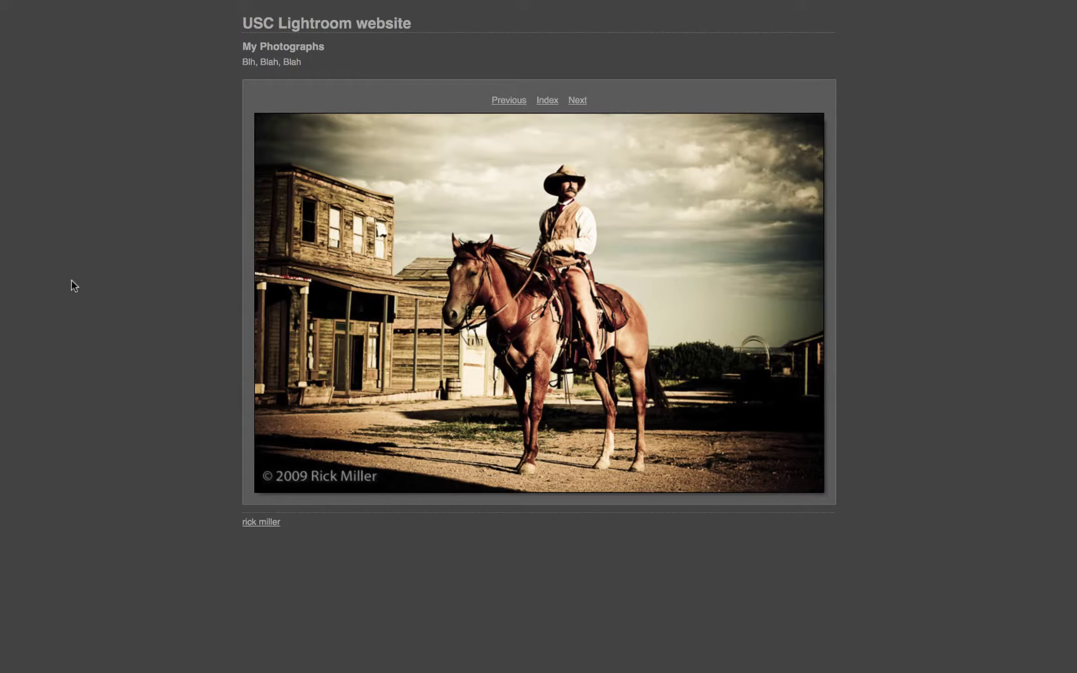
key(Tab)
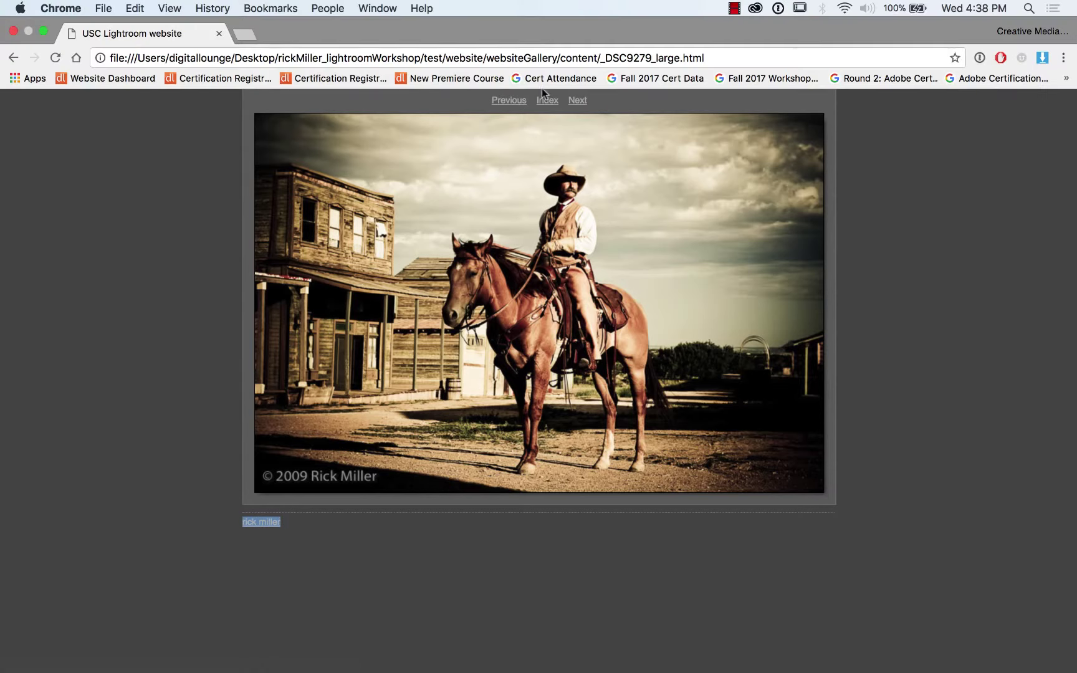
click(548, 109)
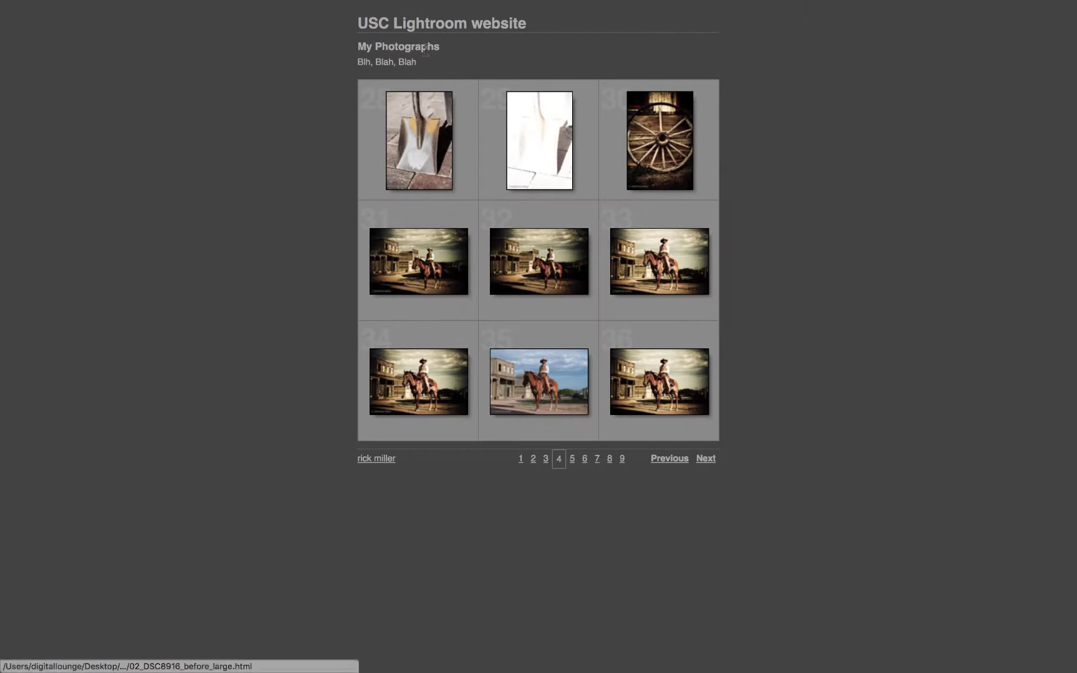
key(ctrl+Left)
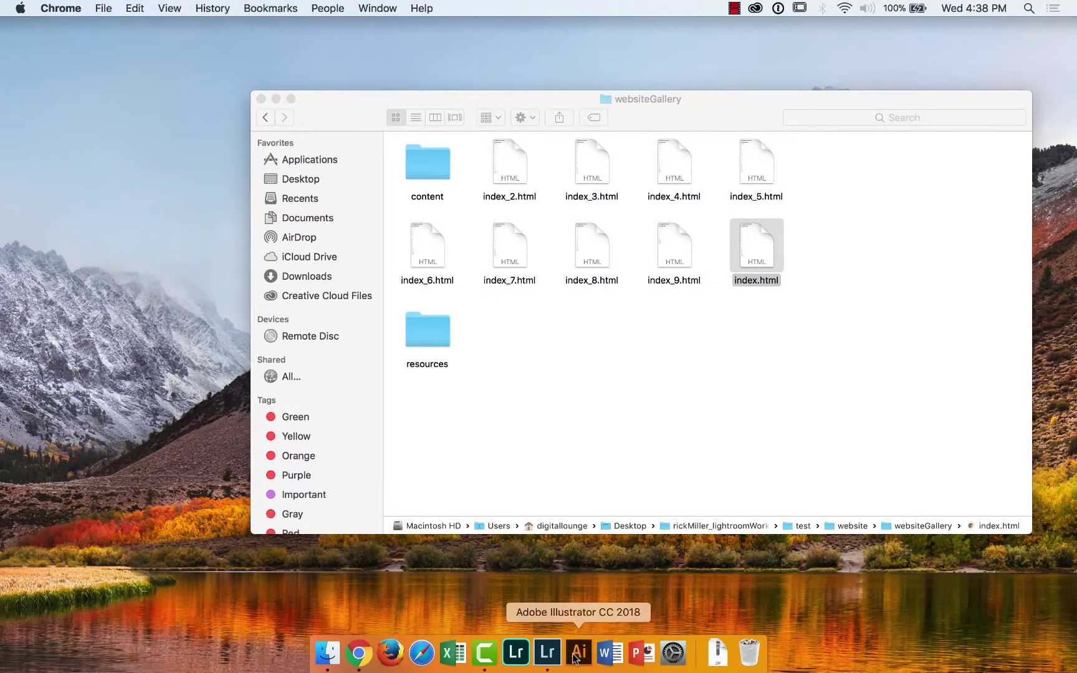
In Lightroom, open the processV exposure folder and view 01_DSF0515_before_PV2003.dng large in Loupe
click(548, 652)
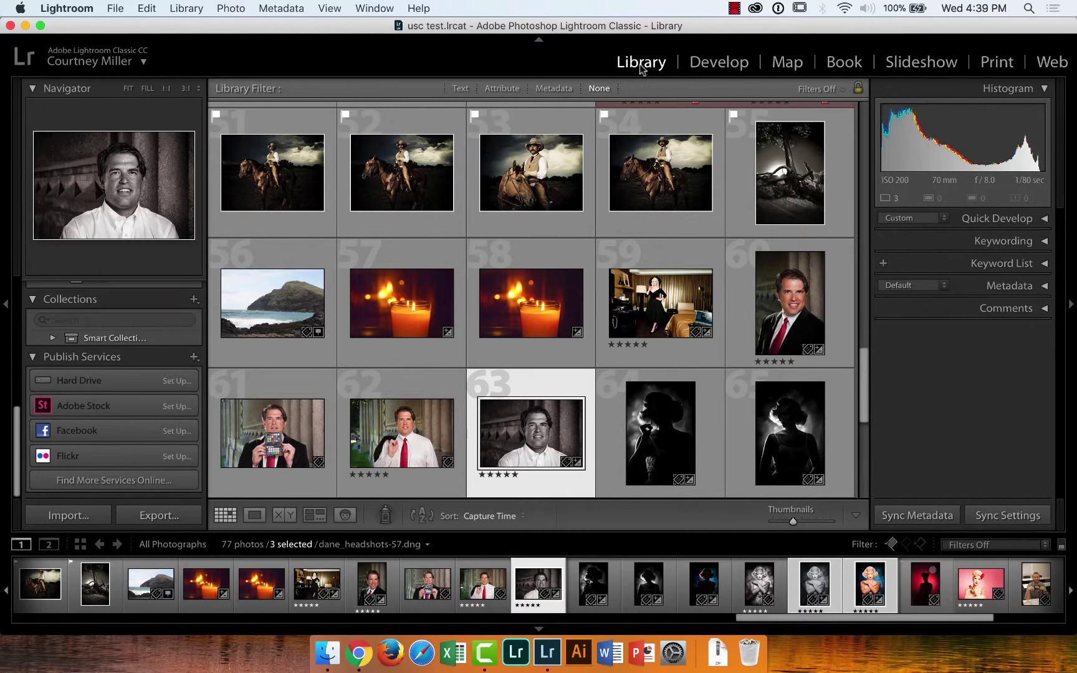
drag(17, 430, 15, 357)
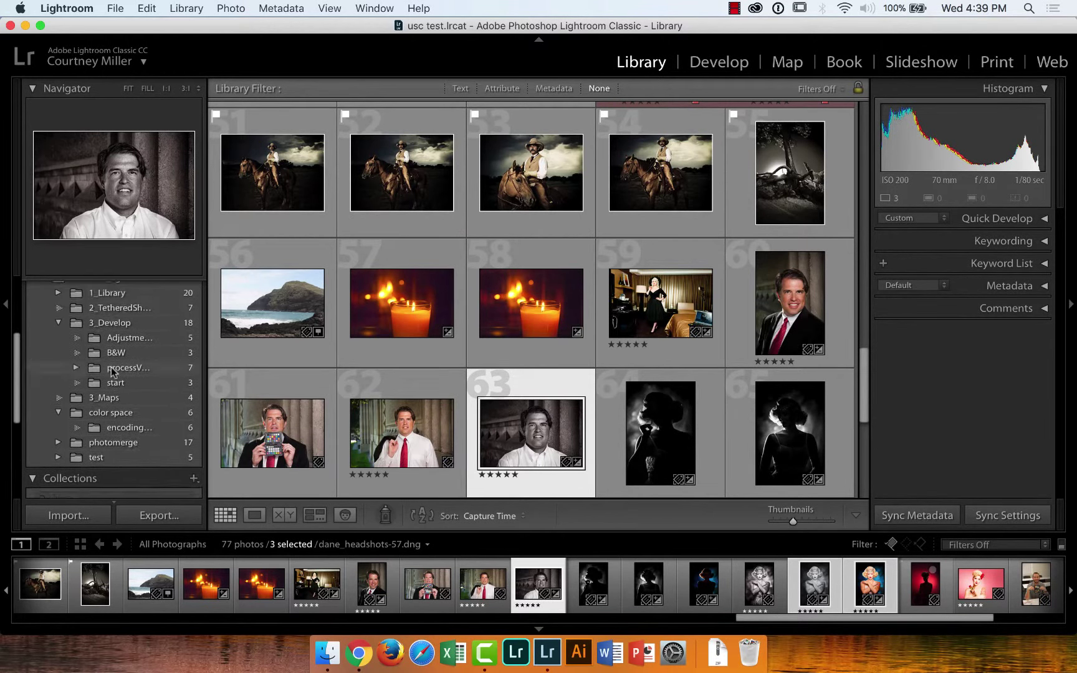
click(76, 367)
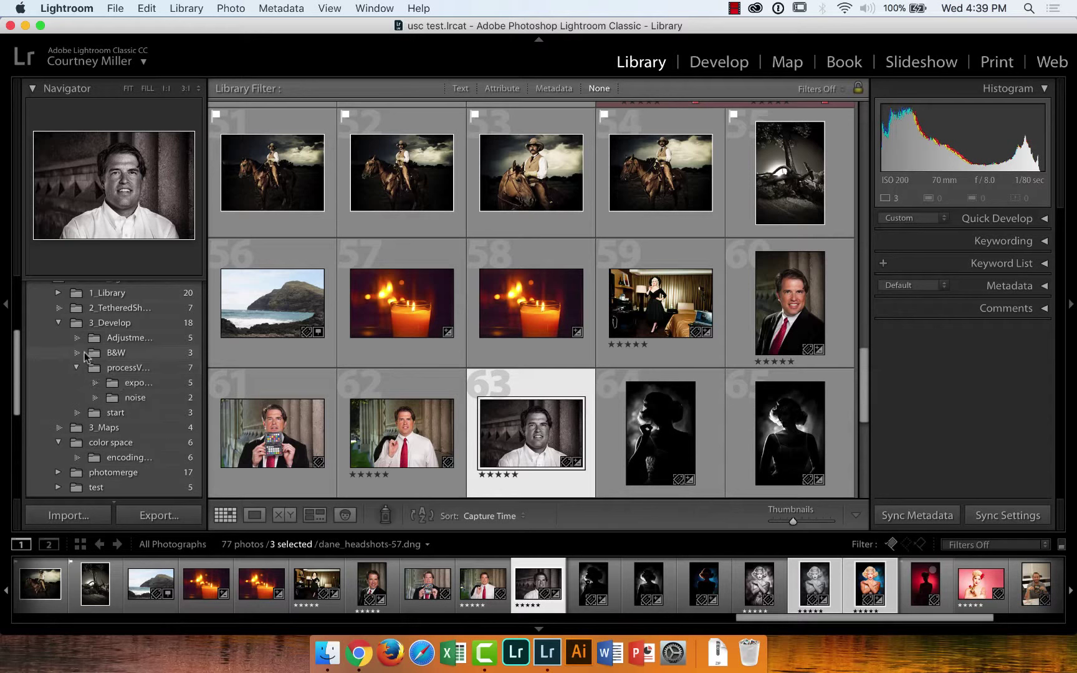
click(138, 385)
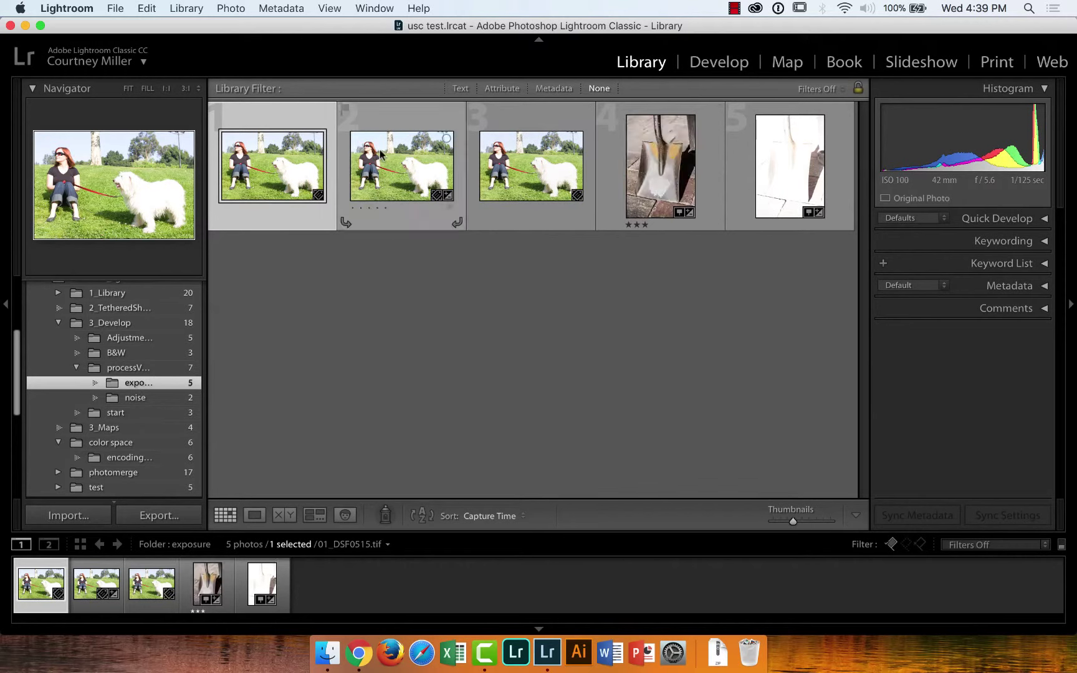
click(521, 156)
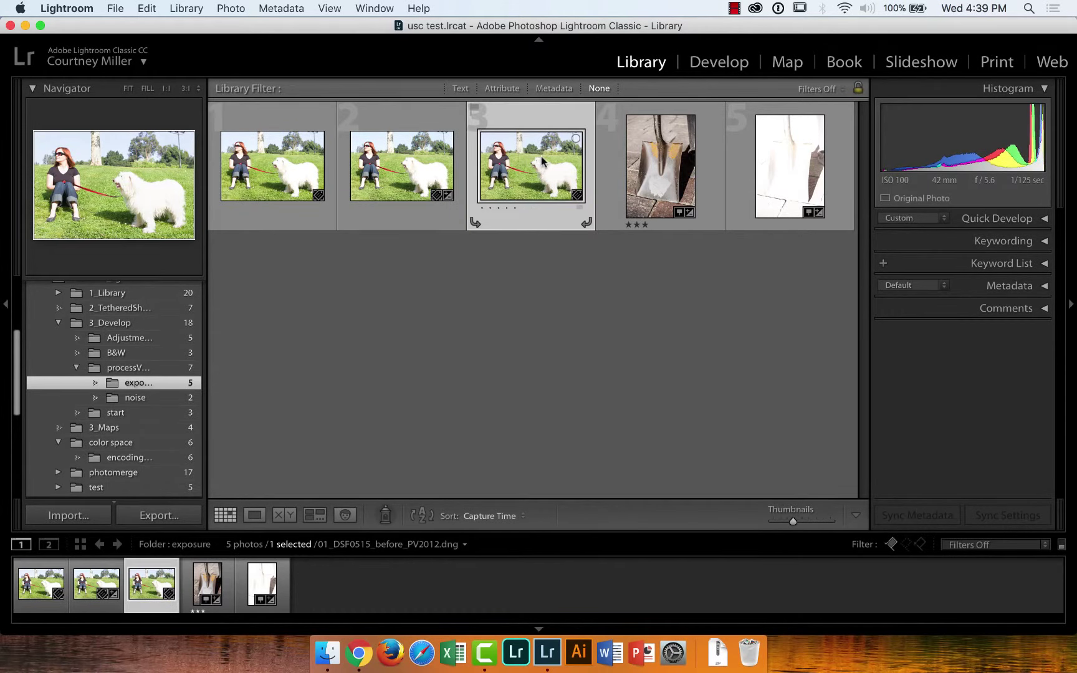
click(410, 178)
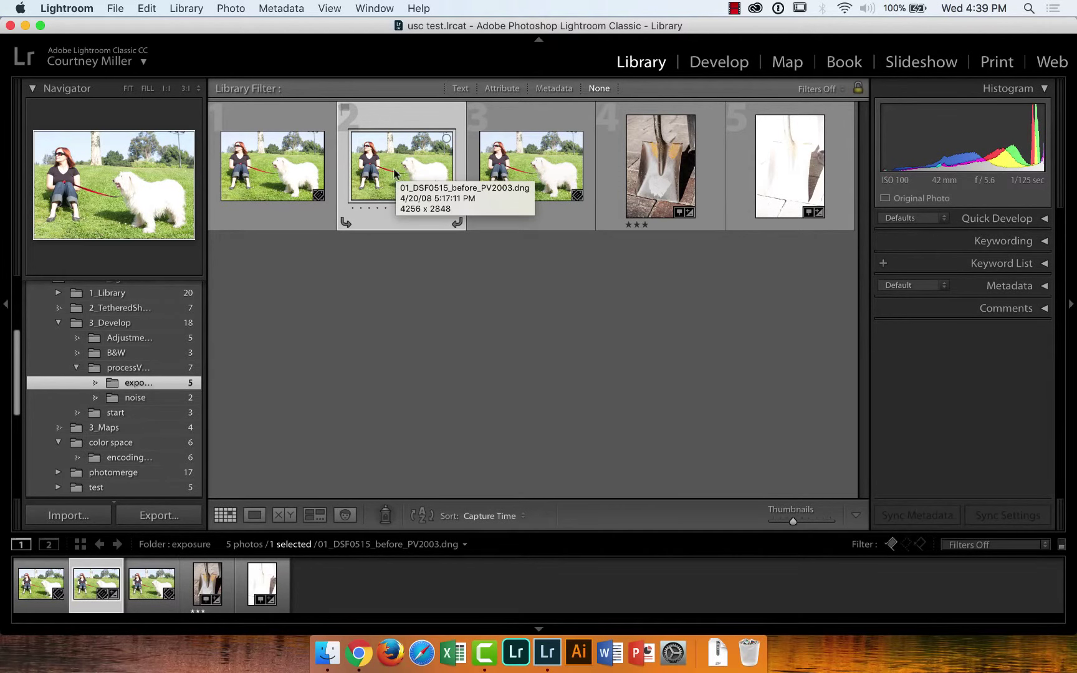
double_click(395, 166)
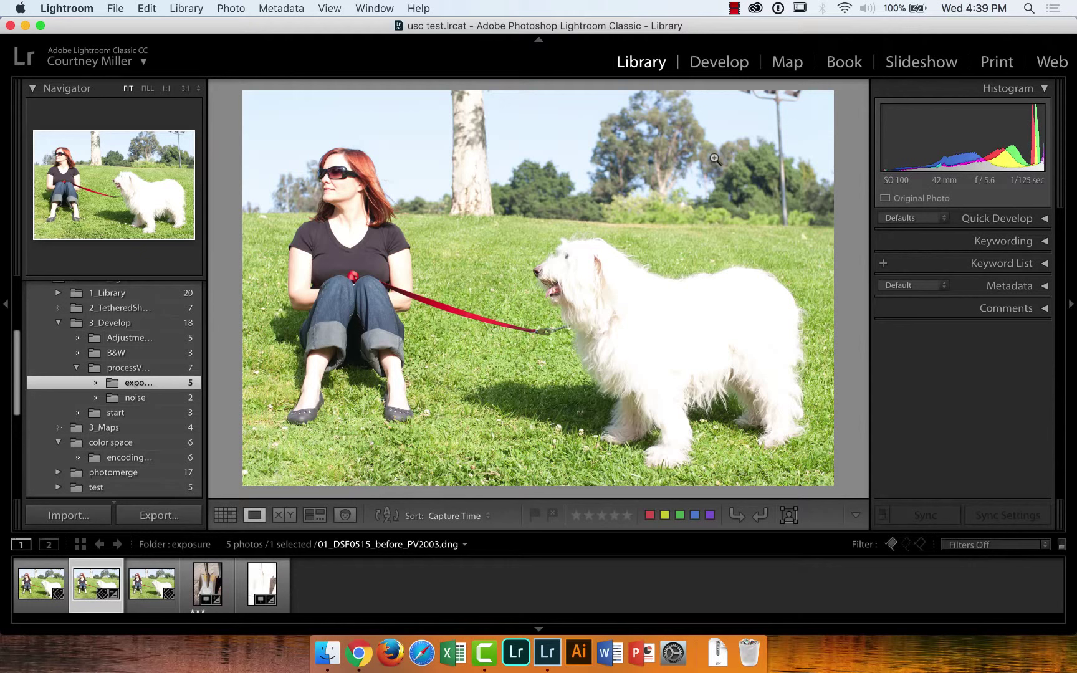
Bring the dog photo into Develop and set Camera Calibration's process to Version 4 (Current)
click(728, 63)
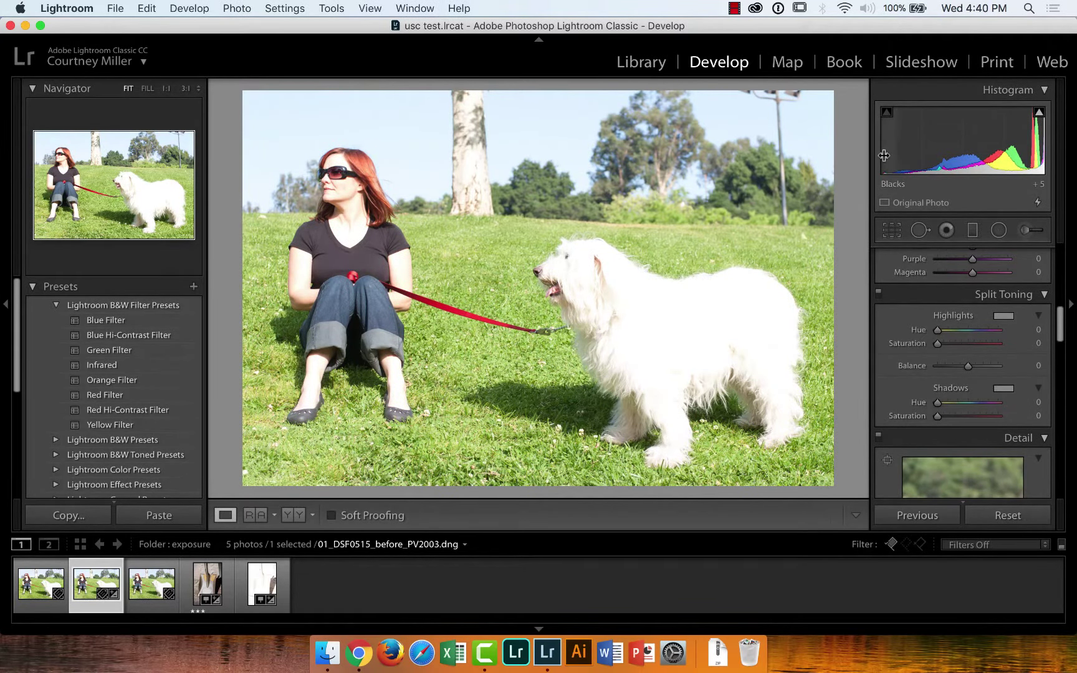
drag(1063, 321, 1064, 479)
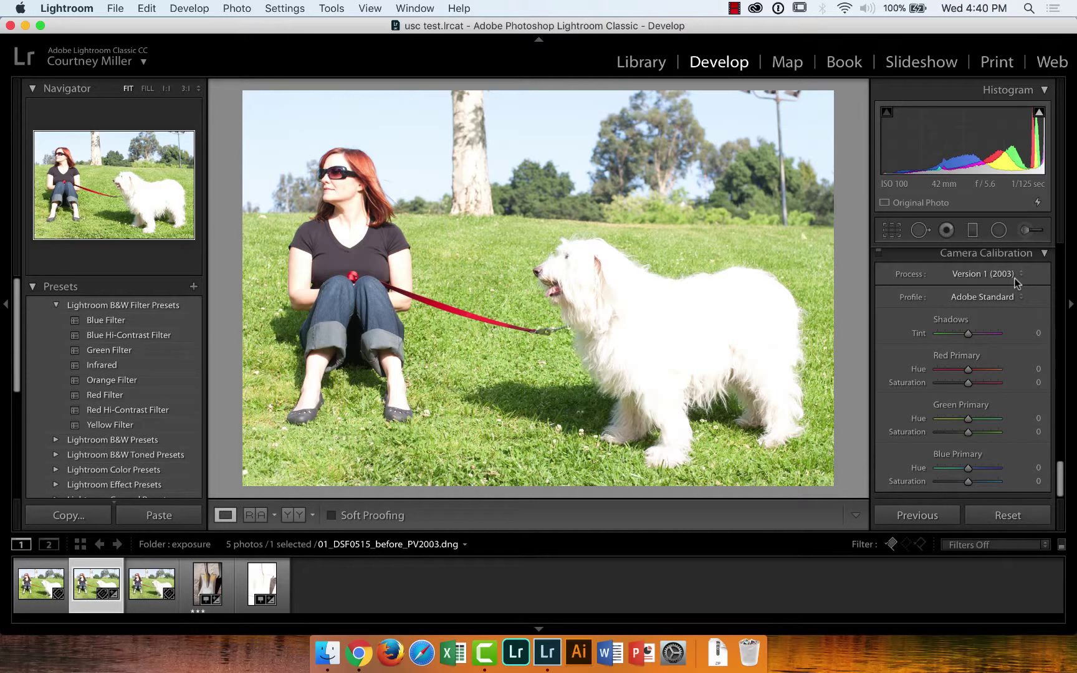
click(1018, 279)
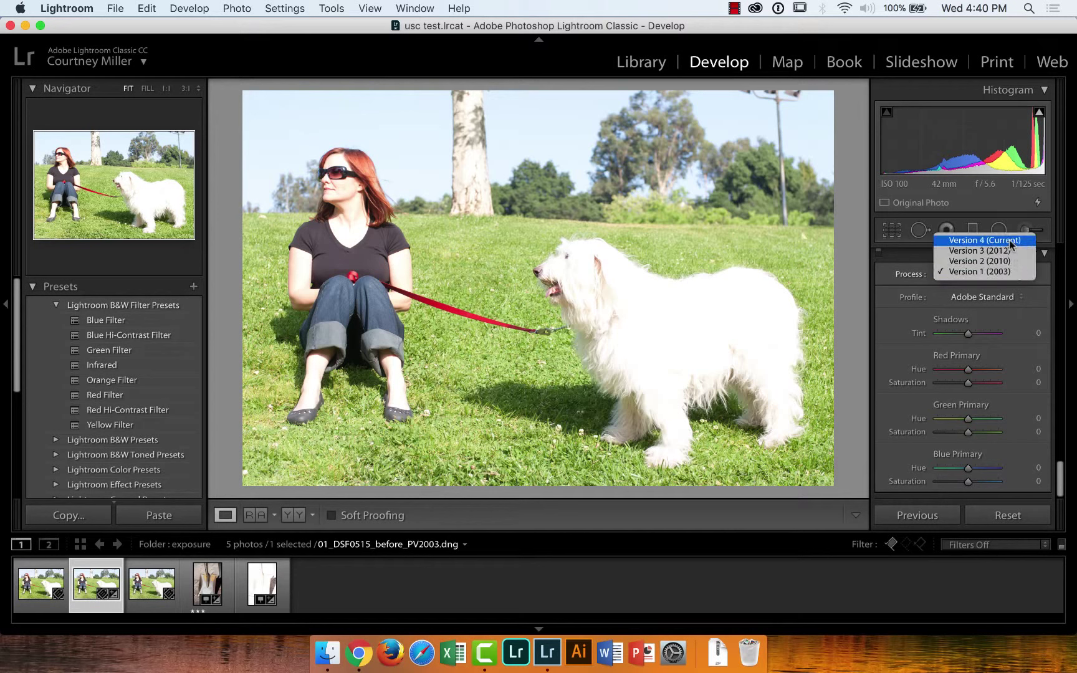
click(1021, 272)
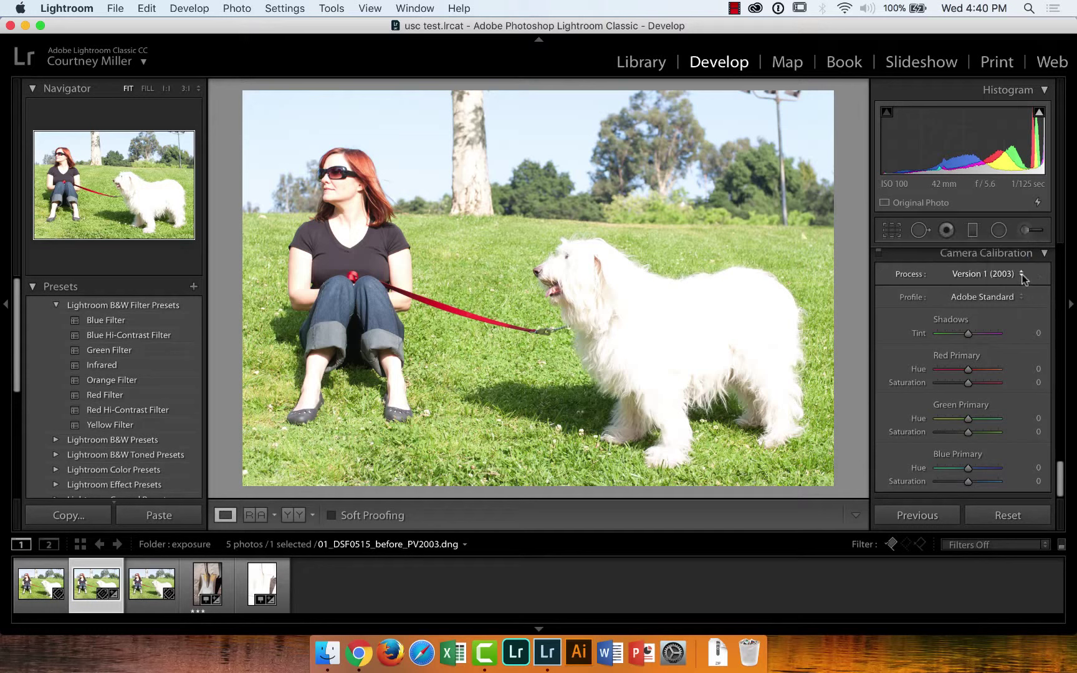
click(1022, 276)
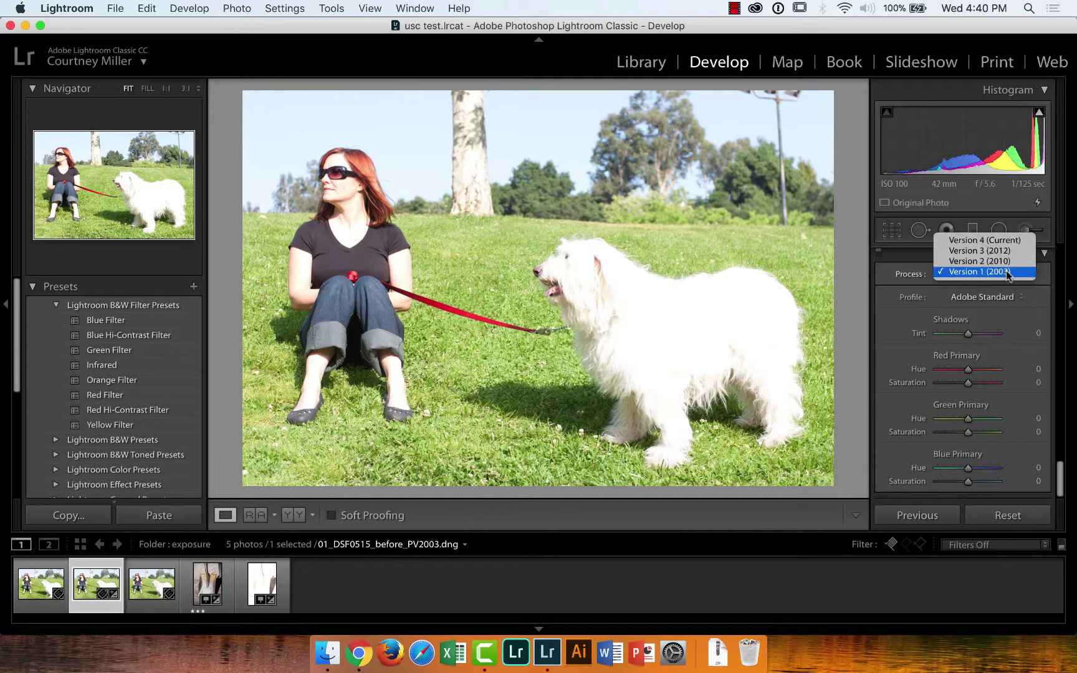
click(1001, 241)
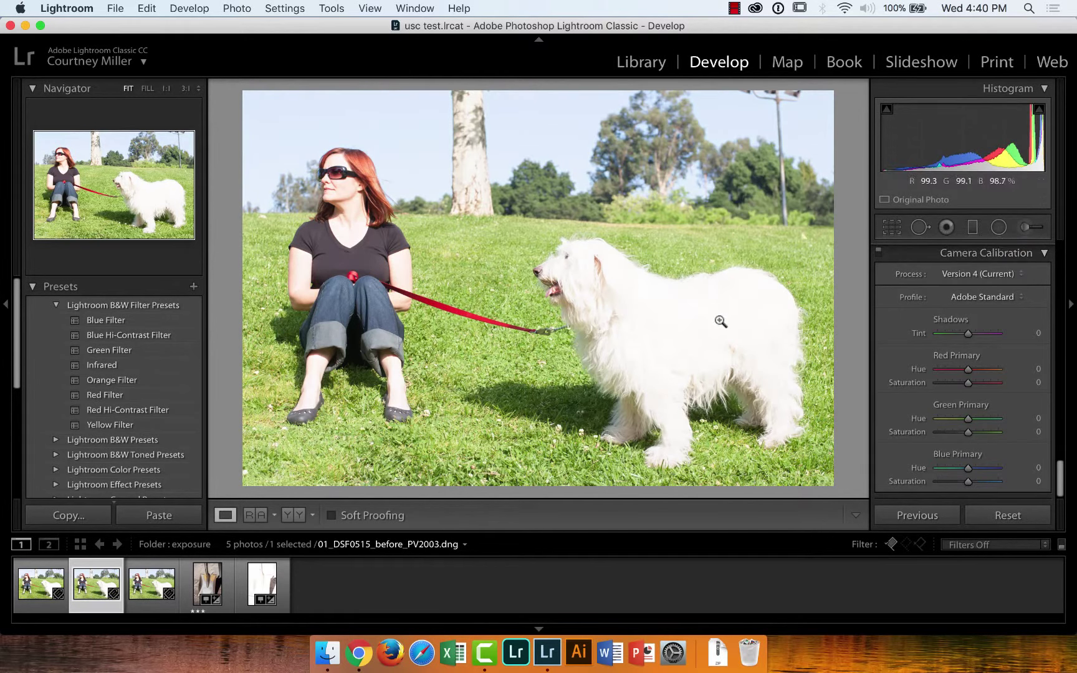
Zoom 1:1 on the white fur and compare Version 1 (2003) against Version 4 (Current)
click(698, 330)
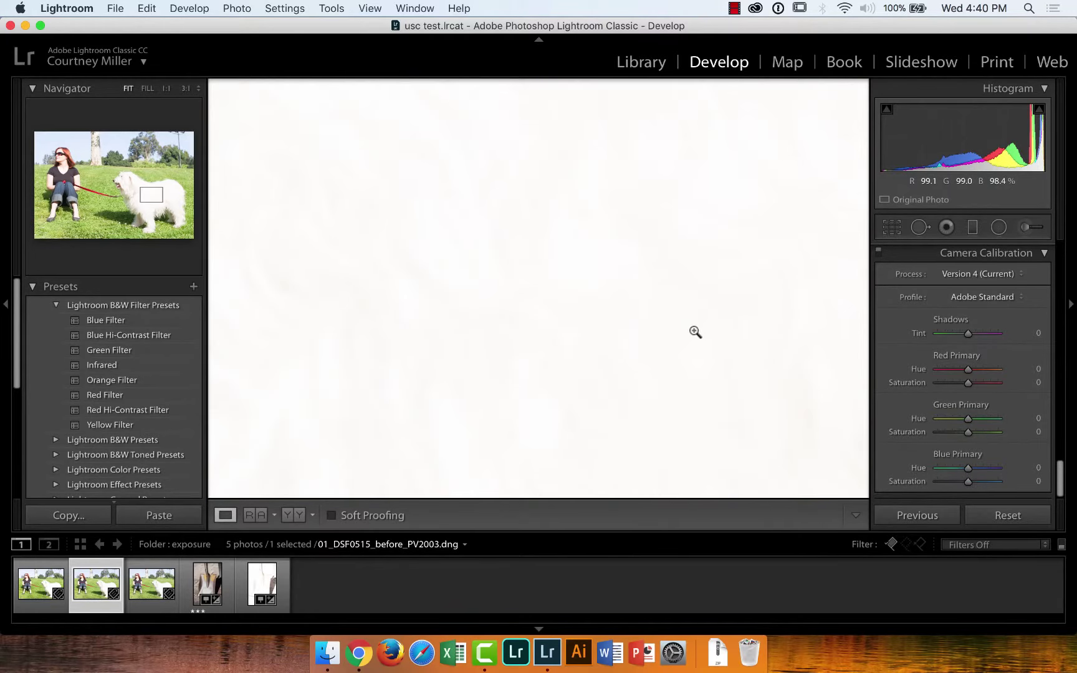
click(695, 332)
click(971, 276)
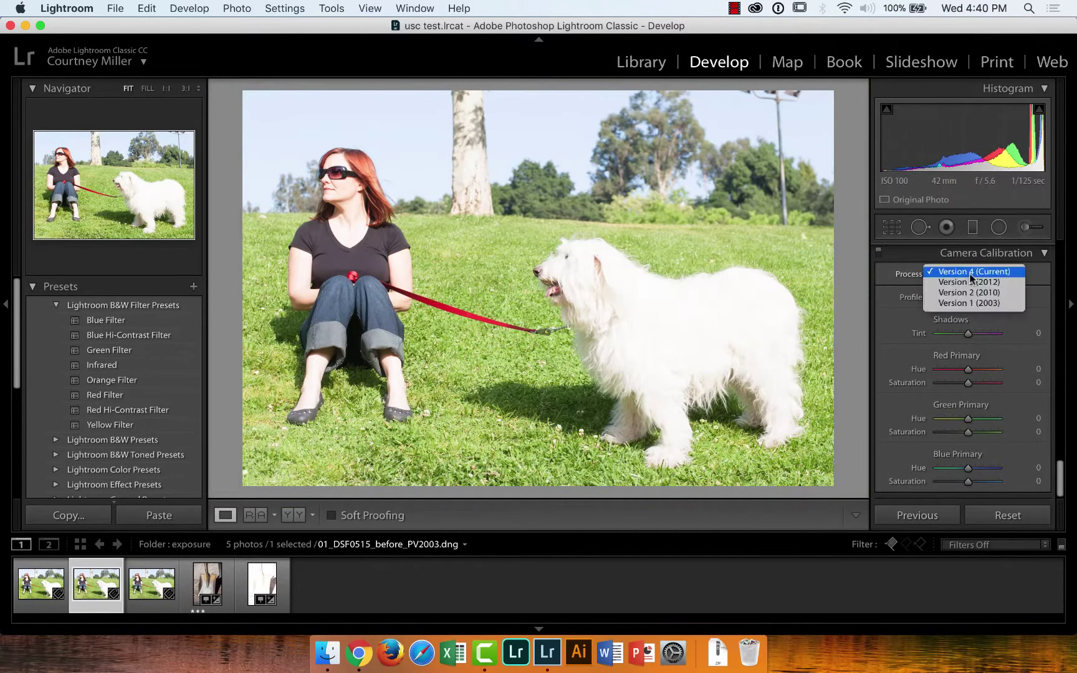
click(971, 303)
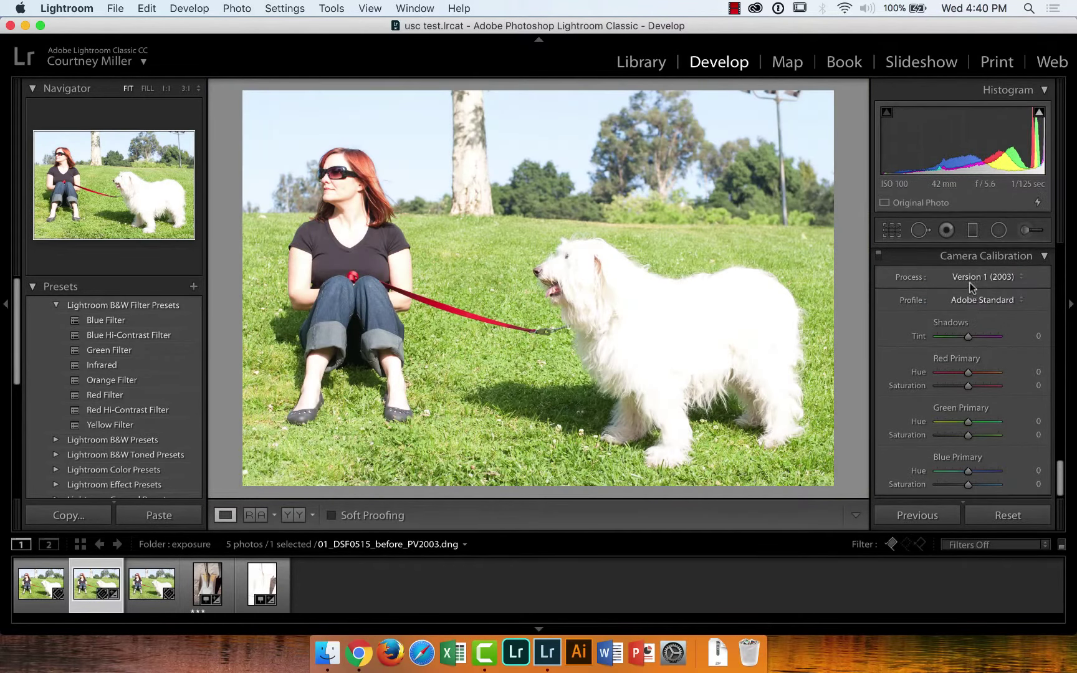
click(970, 282)
click(974, 242)
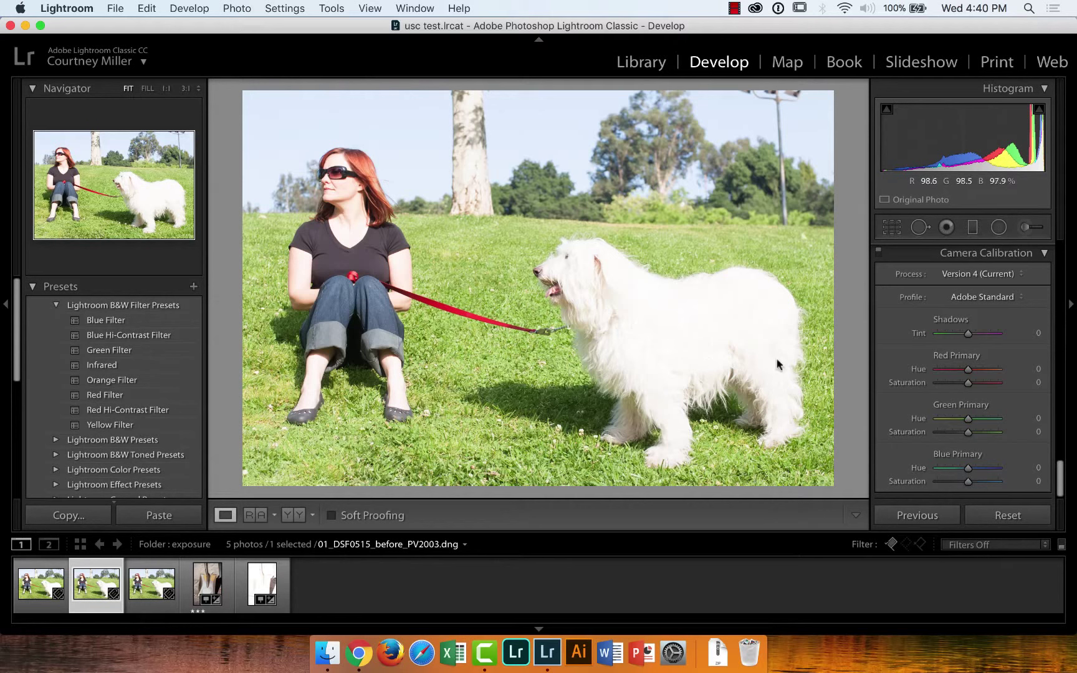
Back in the Basic panel, try lowering Exposure, then reset it to 0.00
drag(1059, 479, 1063, 269)
scroll(1063, 269, down, 1)
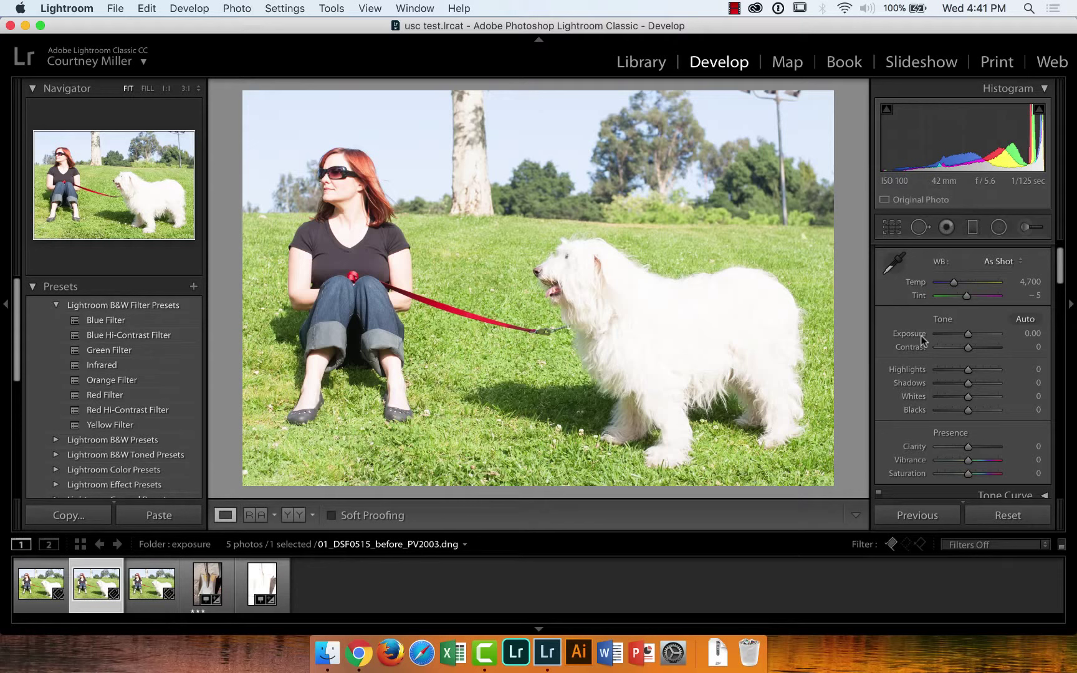
drag(968, 335, 968, 339)
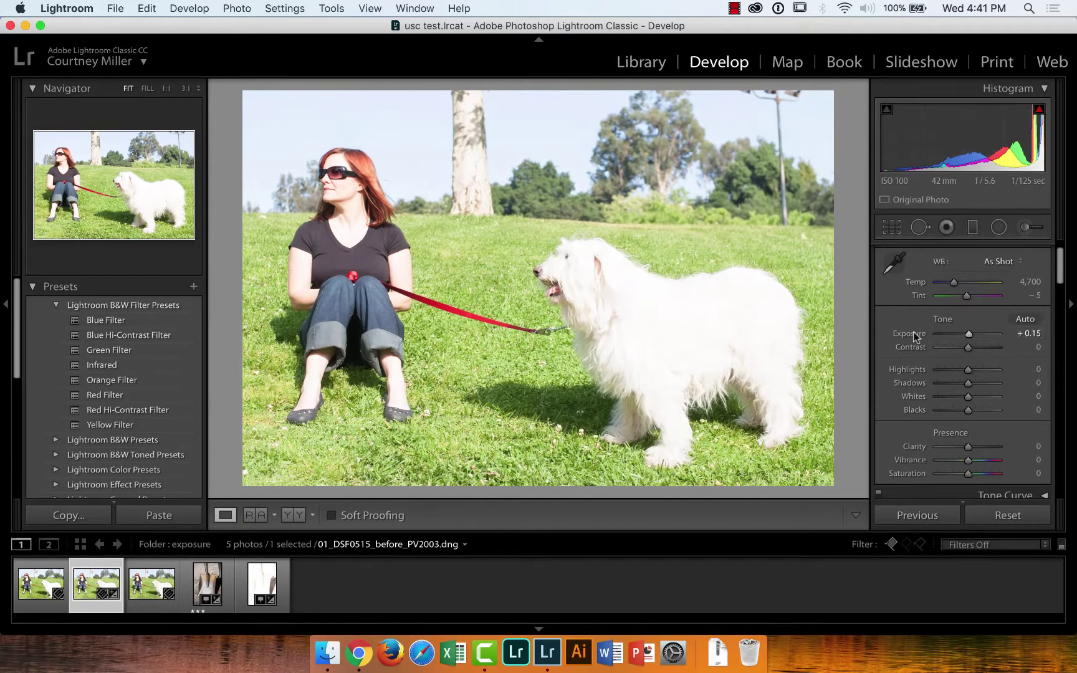
double_click(915, 338)
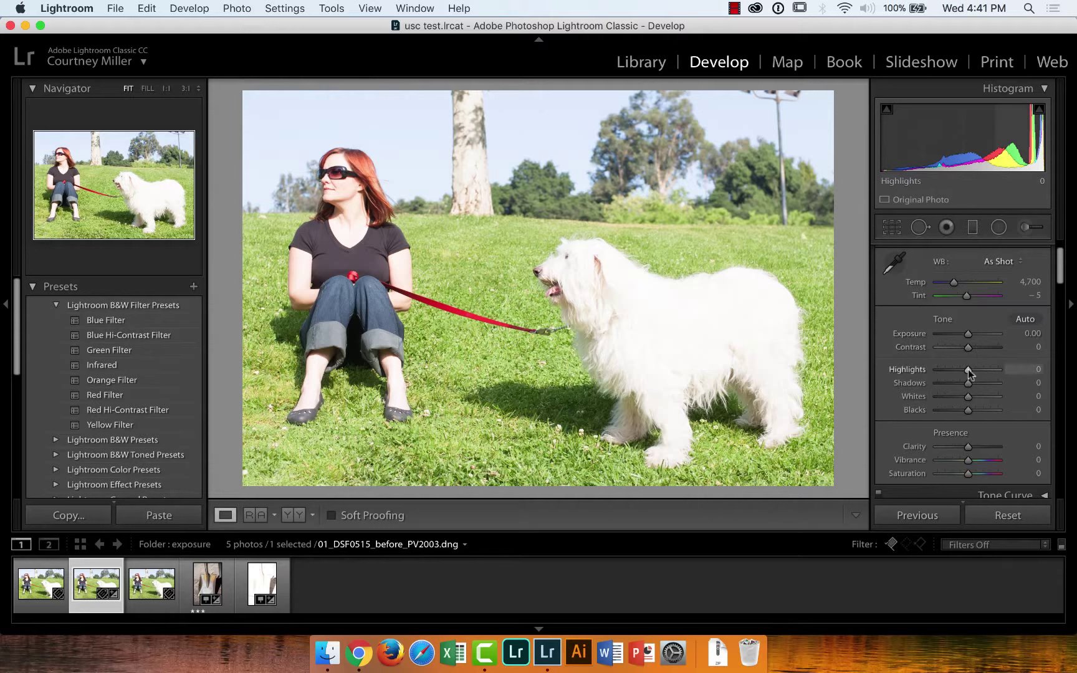
Set Highlights to -100 after a comparison at 0, Whites to -55, and Exposure to -1.10
drag(968, 372, 913, 366)
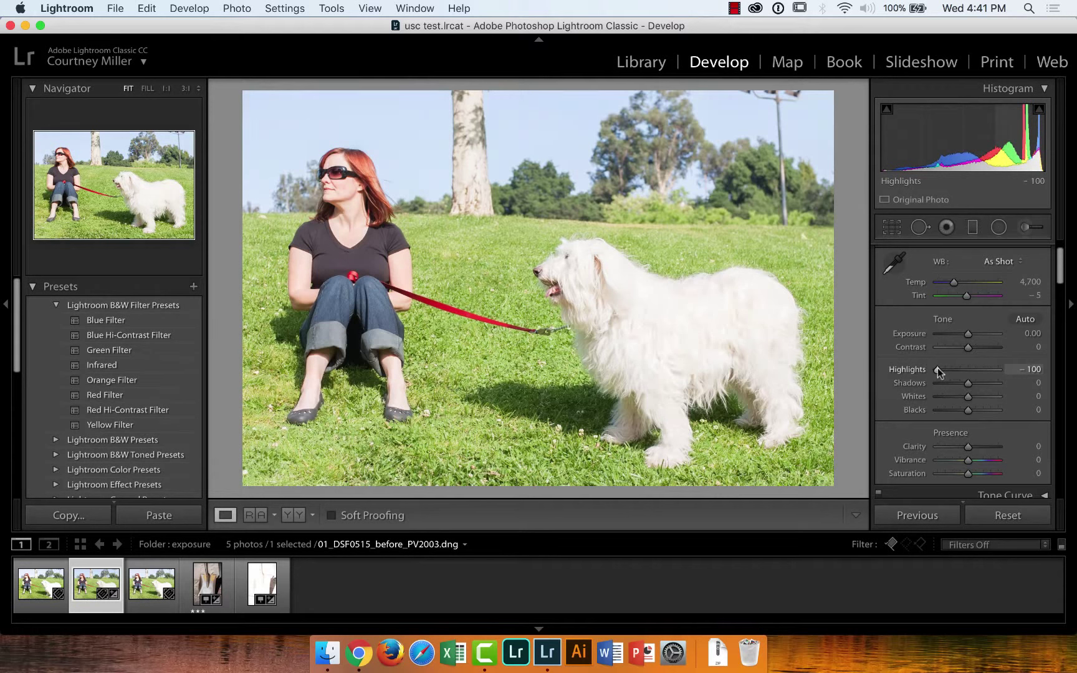
drag(940, 369, 868, 370)
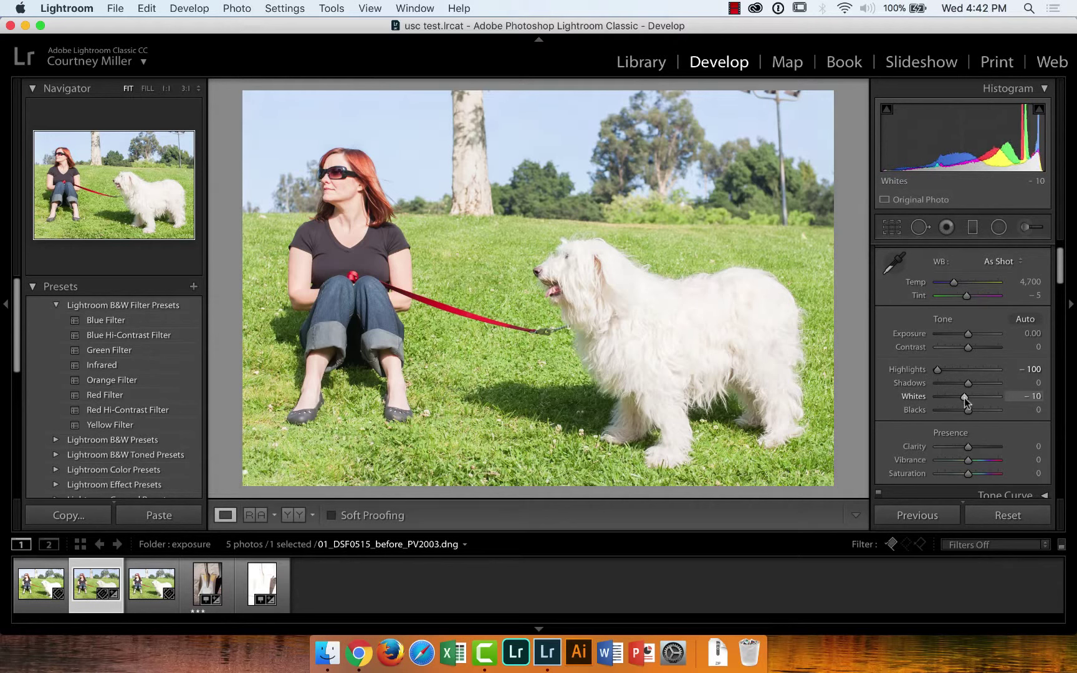
mouse_move(968, 398)
mouse_down()
mouse_move(904, 399)
mouse_move(964, 398)
mouse_move(952, 399)
mouse_up()
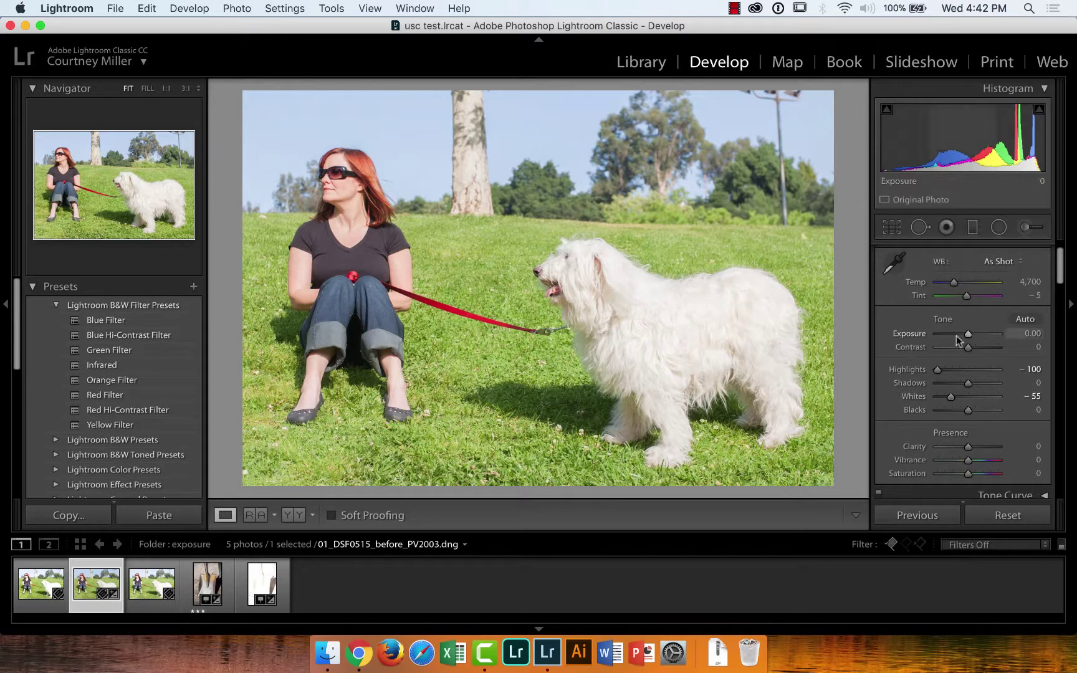
mouse_move(966, 336)
mouse_down()
mouse_move(983, 346)
mouse_move(974, 347)
mouse_up()
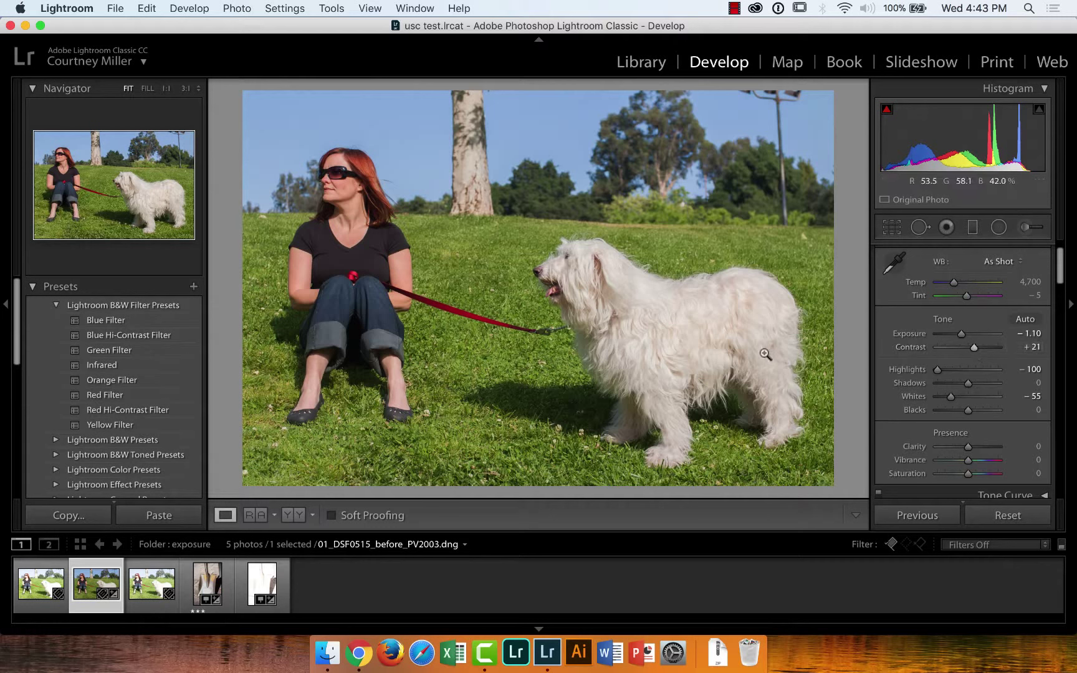
On 01_DSF0515.tif, set Highlights and Whites to -100 and Exposure to -0.55
click(42, 592)
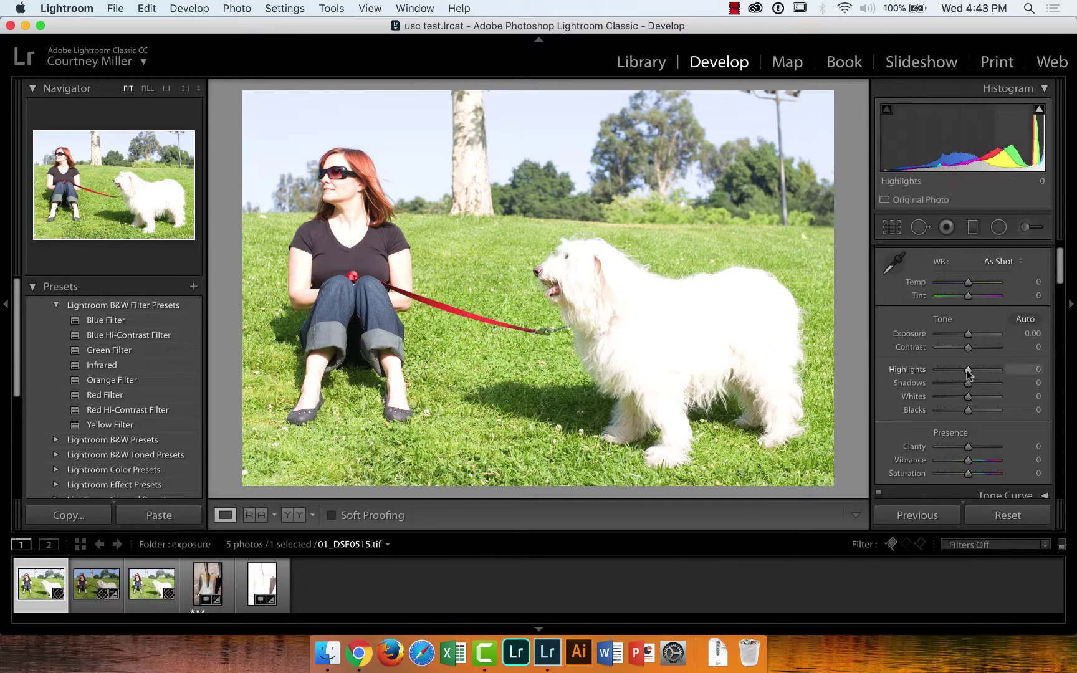
drag(963, 372, 905, 369)
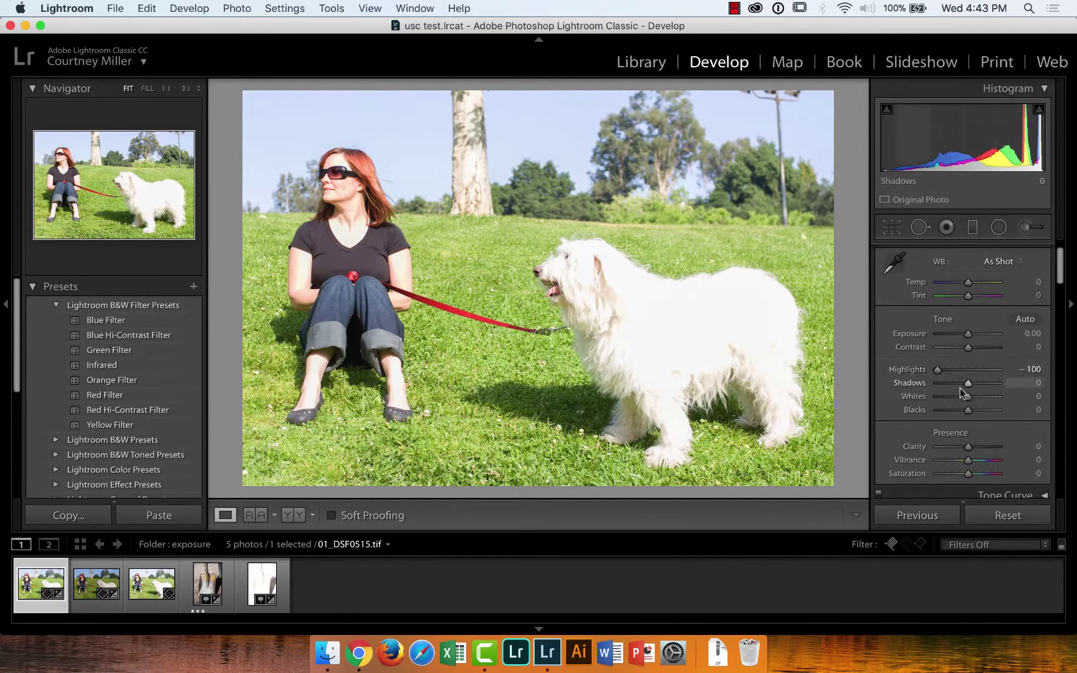
drag(968, 396, 918, 397)
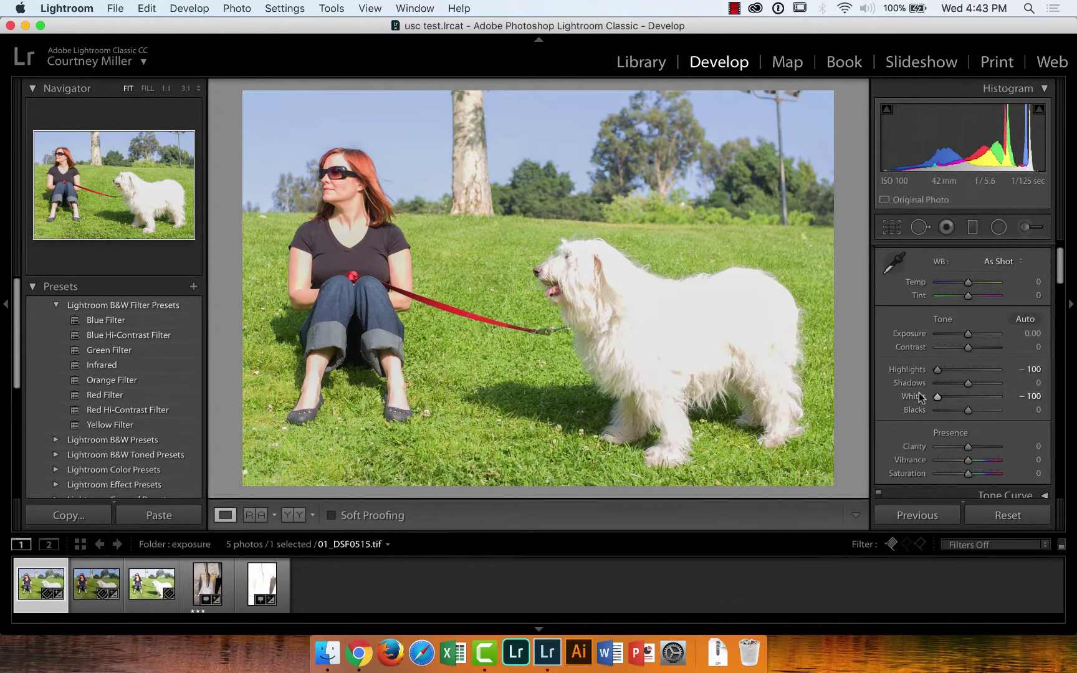
mouse_move(967, 336)
mouse_down()
mouse_move(956, 337)
mouse_move(975, 351)
mouse_move(964, 336)
mouse_up()
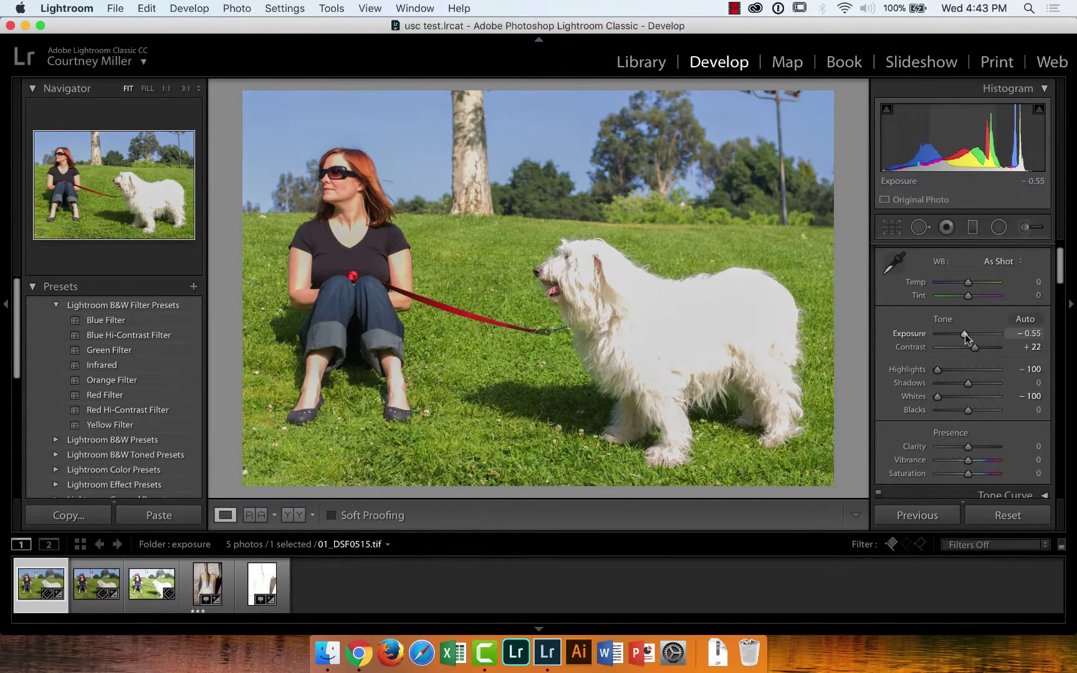
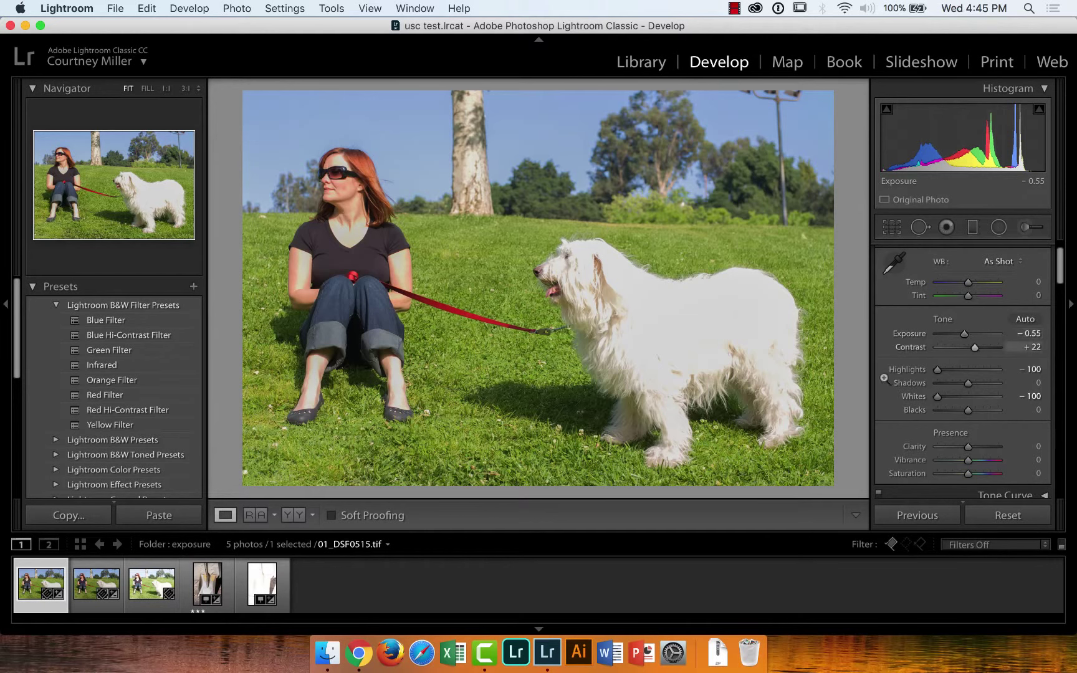
Compare the washed-out spade photo with 02_DSC8916_after.dng, then show the edited one in Library
click(254, 583)
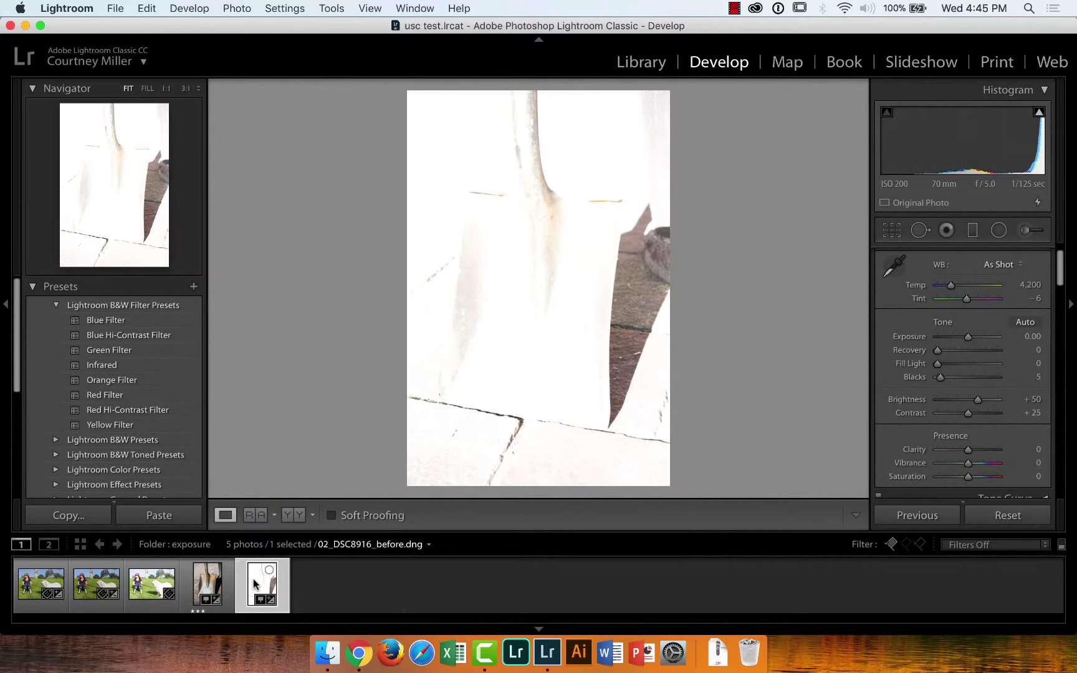
click(209, 585)
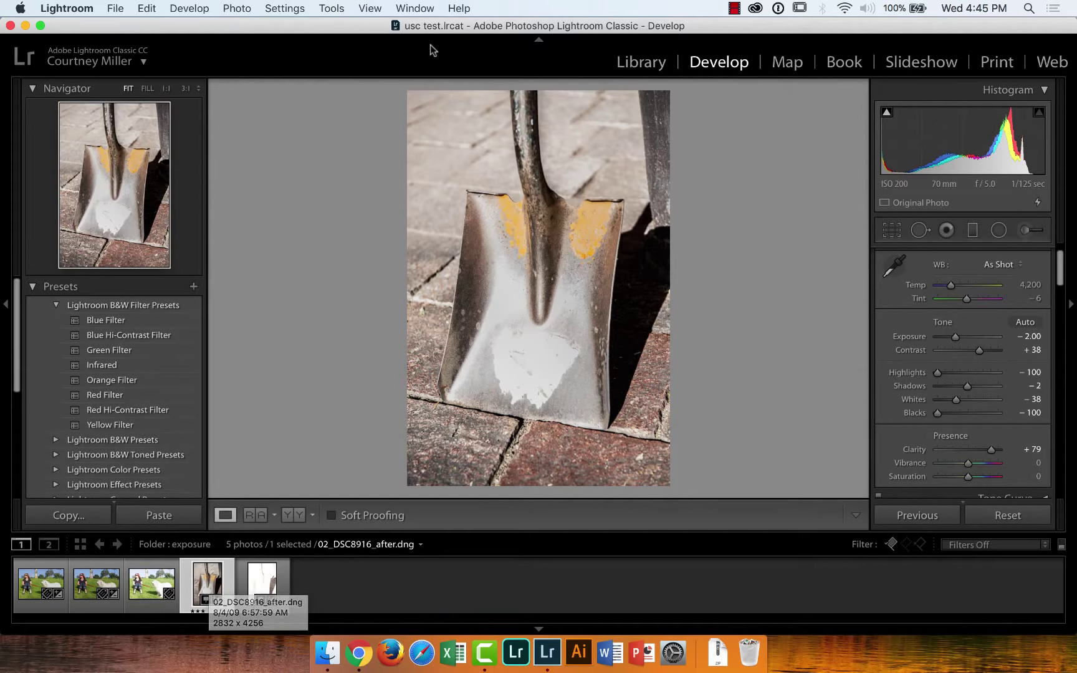
click(629, 62)
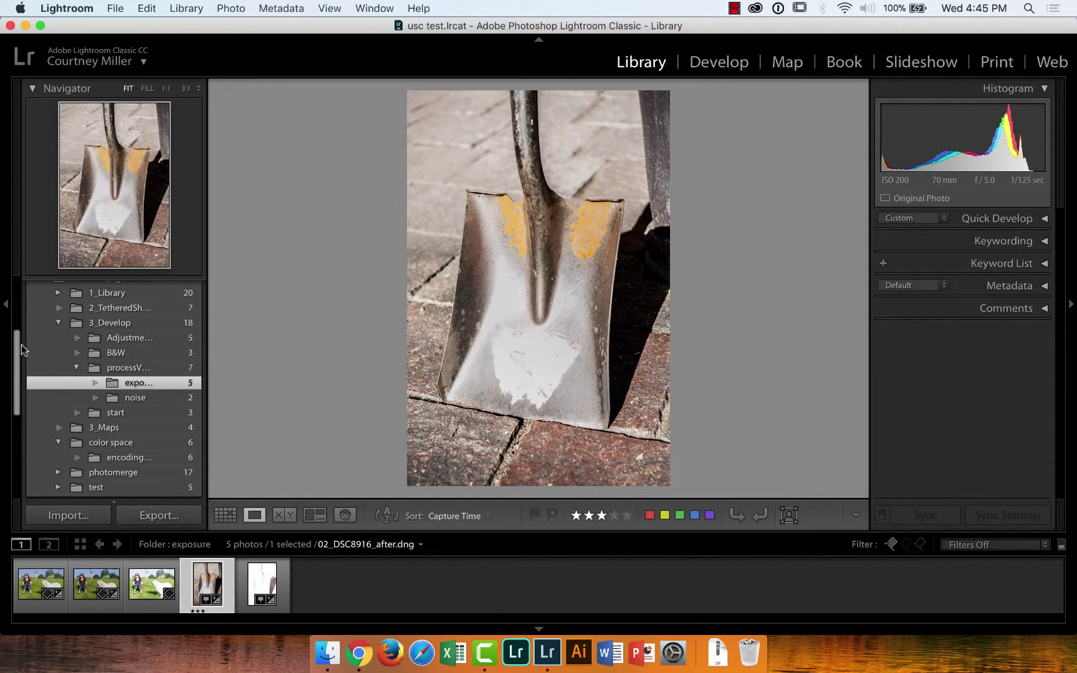
Open the 3_Maps folder, browse its photos, and settle on cowboy-1.jpg
drag(17, 373, 18, 391)
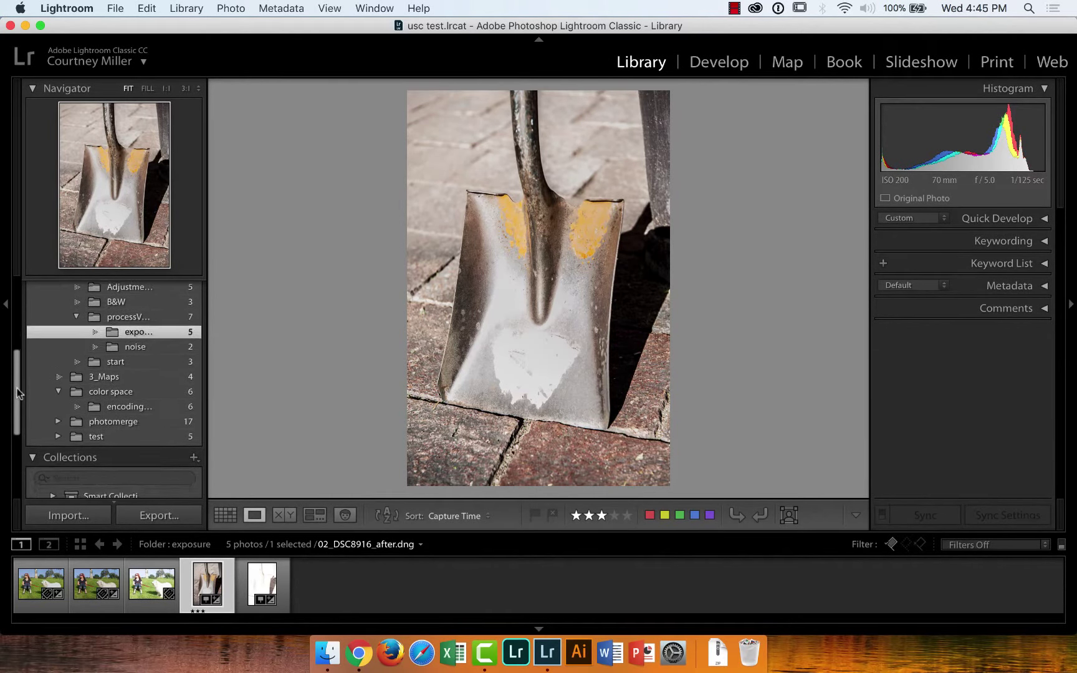
click(101, 378)
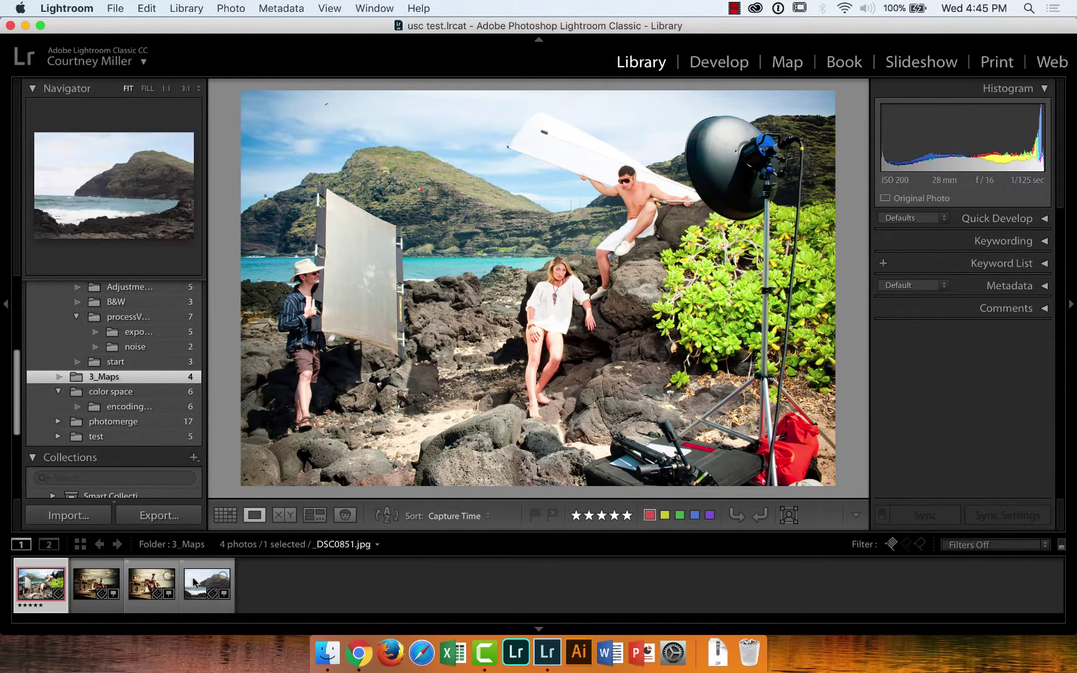
click(113, 580)
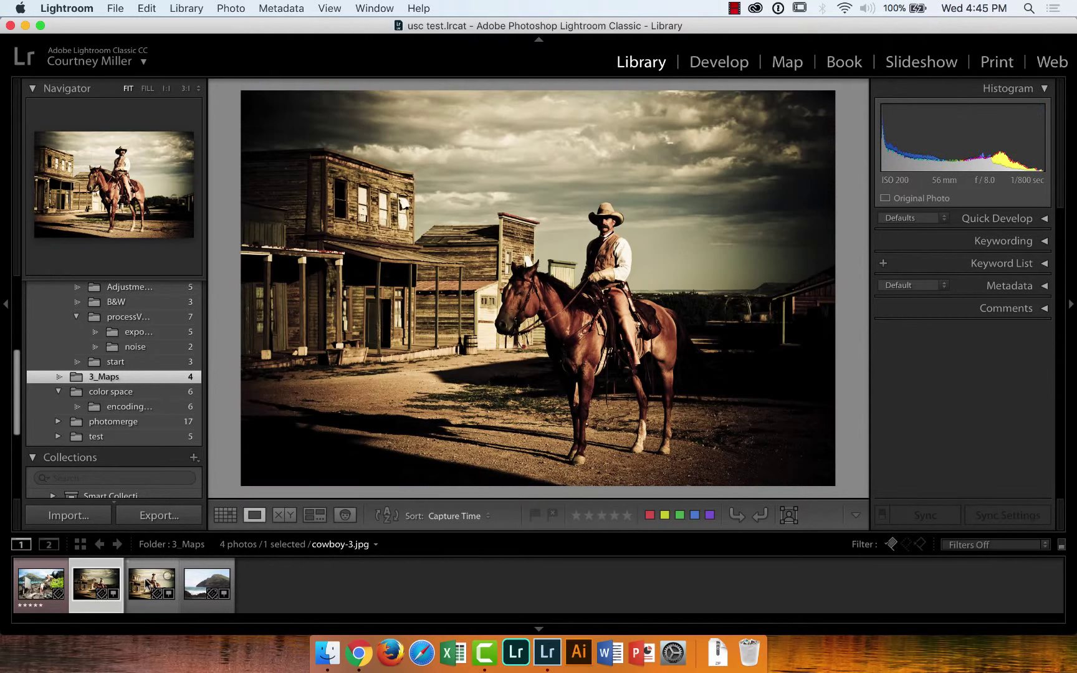
click(147, 586)
click(198, 586)
click(97, 585)
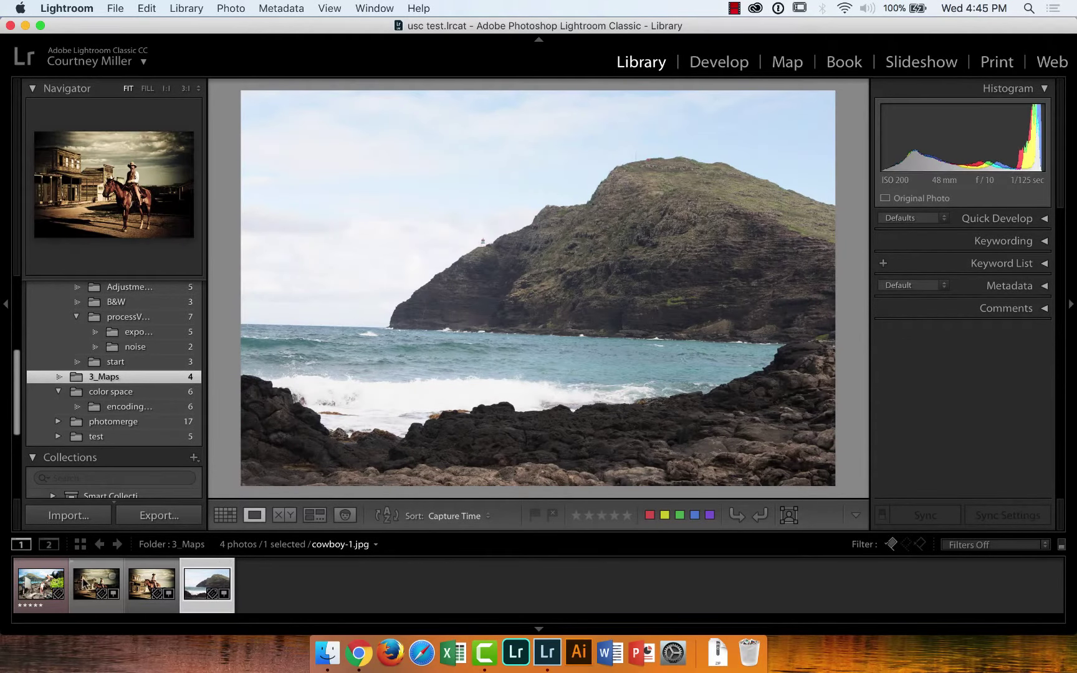
Switch to the Map module and get past both introductory tip screens
click(788, 62)
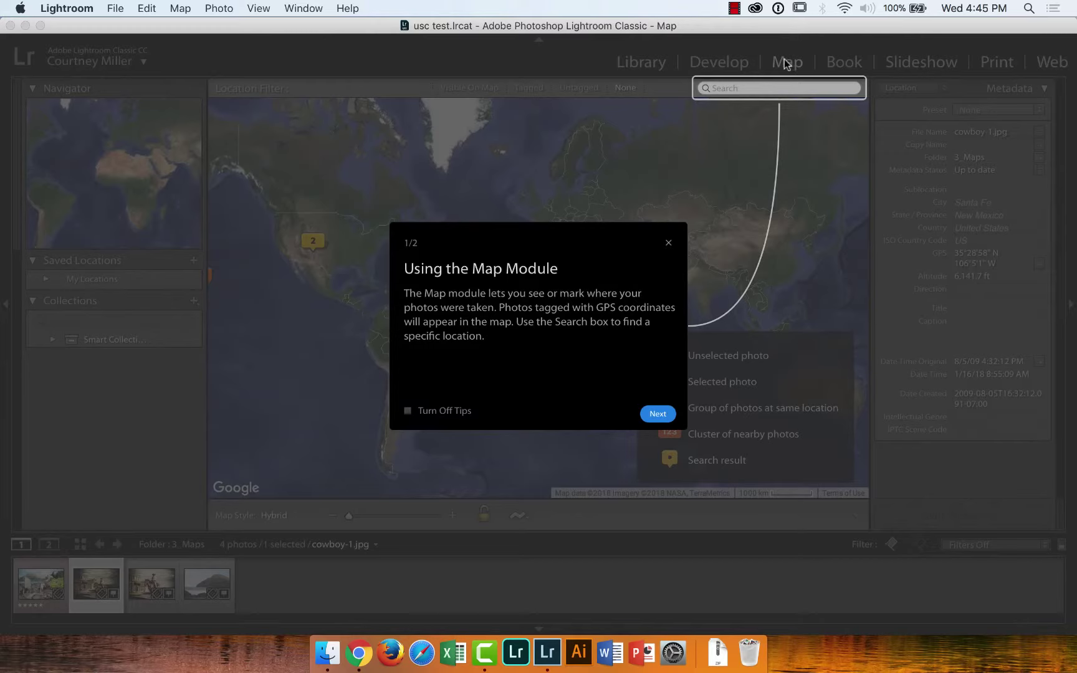
click(657, 414)
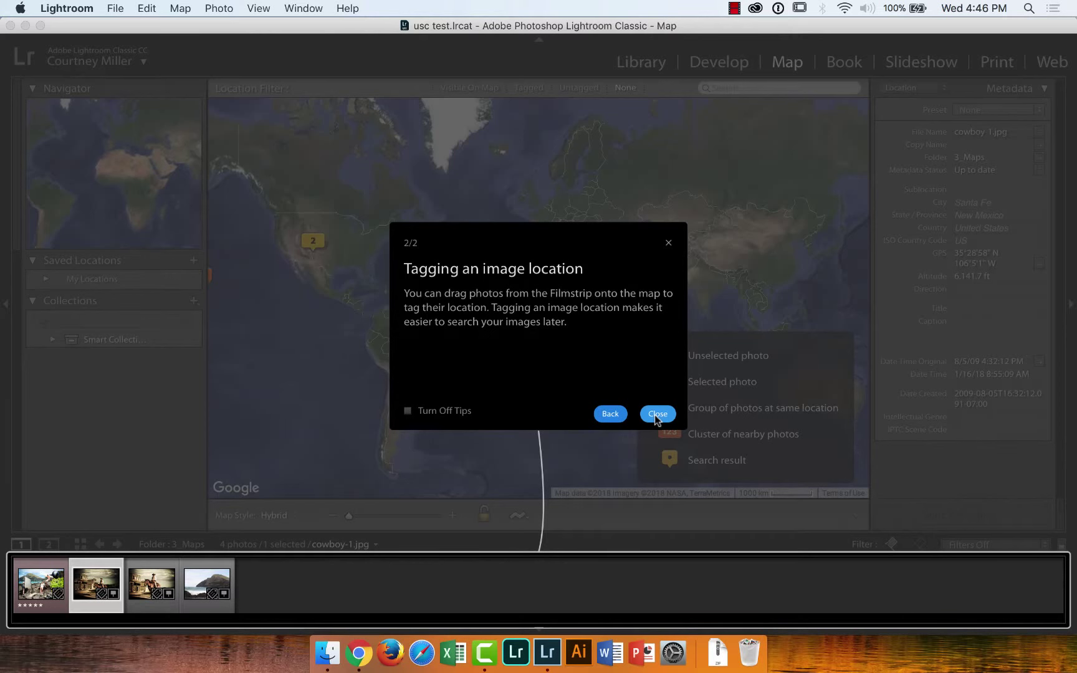
click(658, 414)
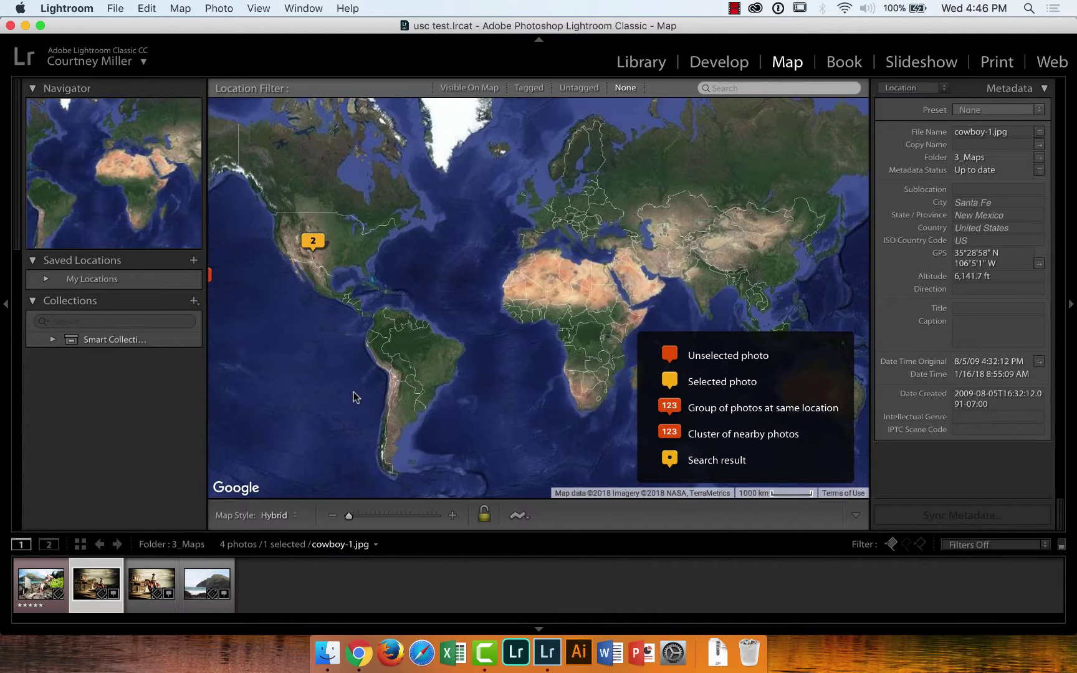
Pan the map to the other marker and make beach photo _DSC0851.jpg active at Waimanalo, Hawaii
drag(355, 393, 488, 402)
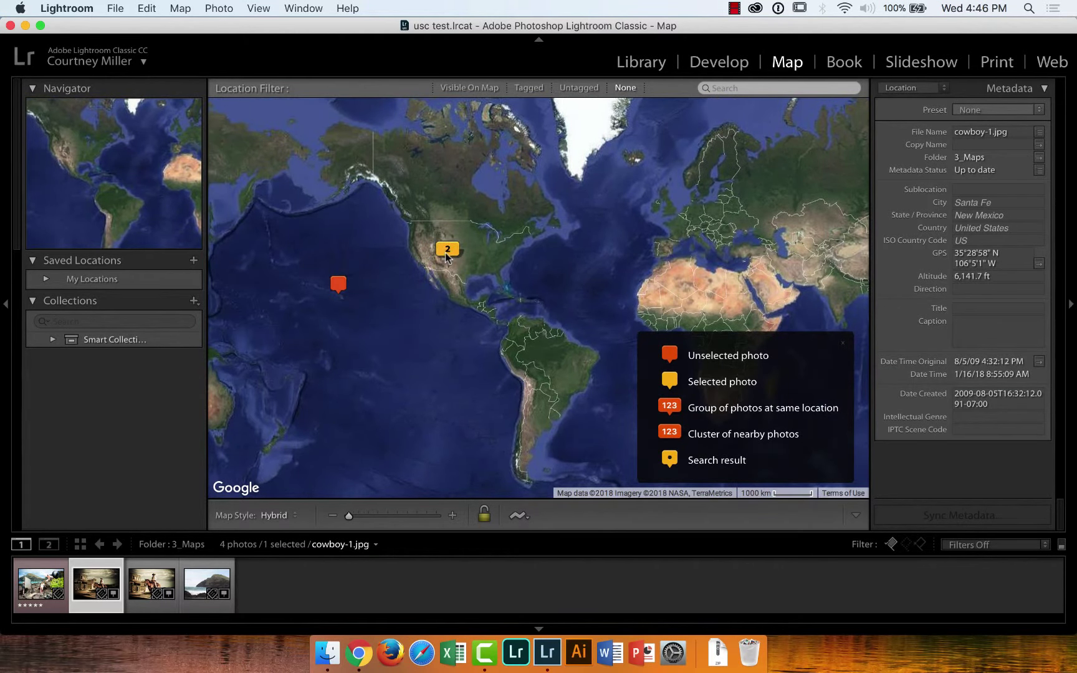
mouse_move(455, 247)
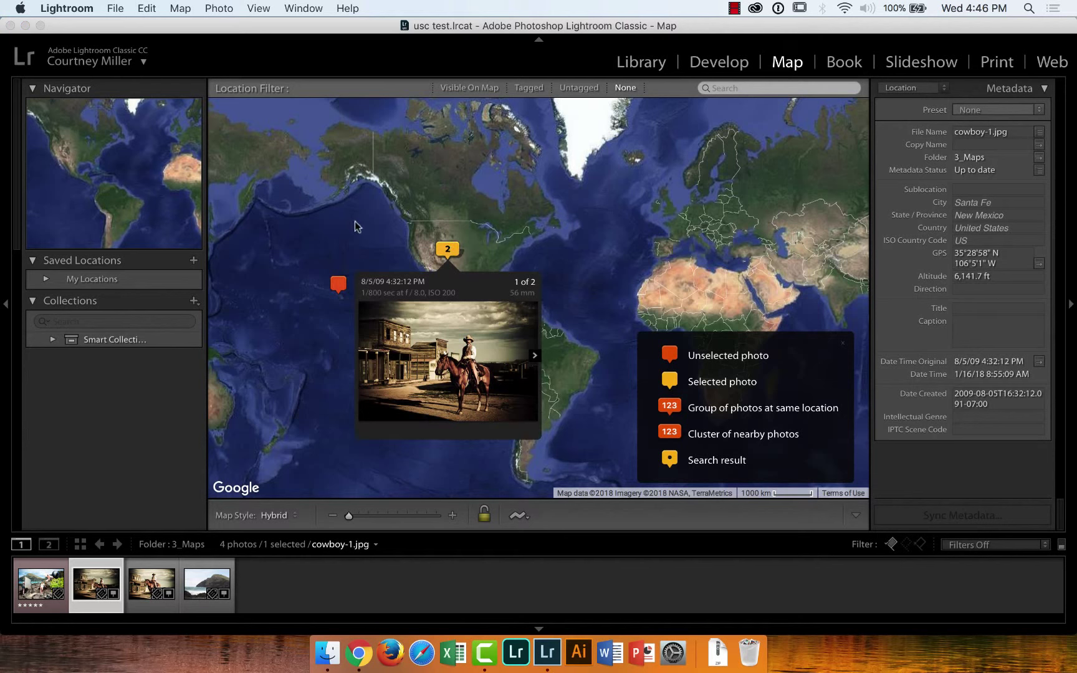
click(361, 40)
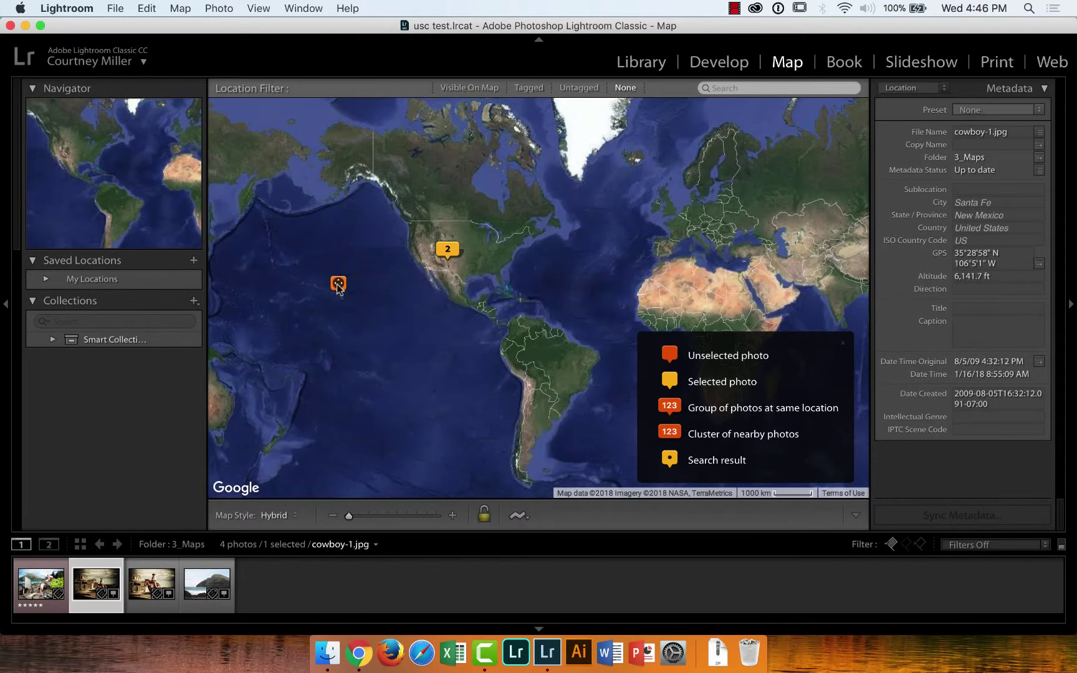
mouse_move(338, 286)
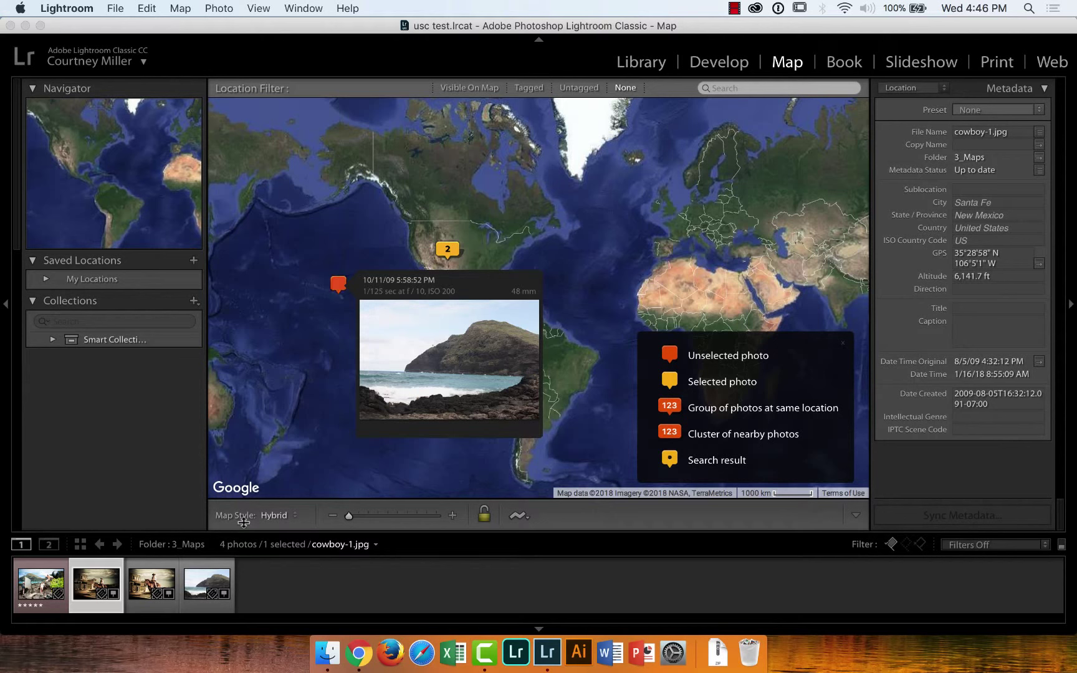
click(207, 584)
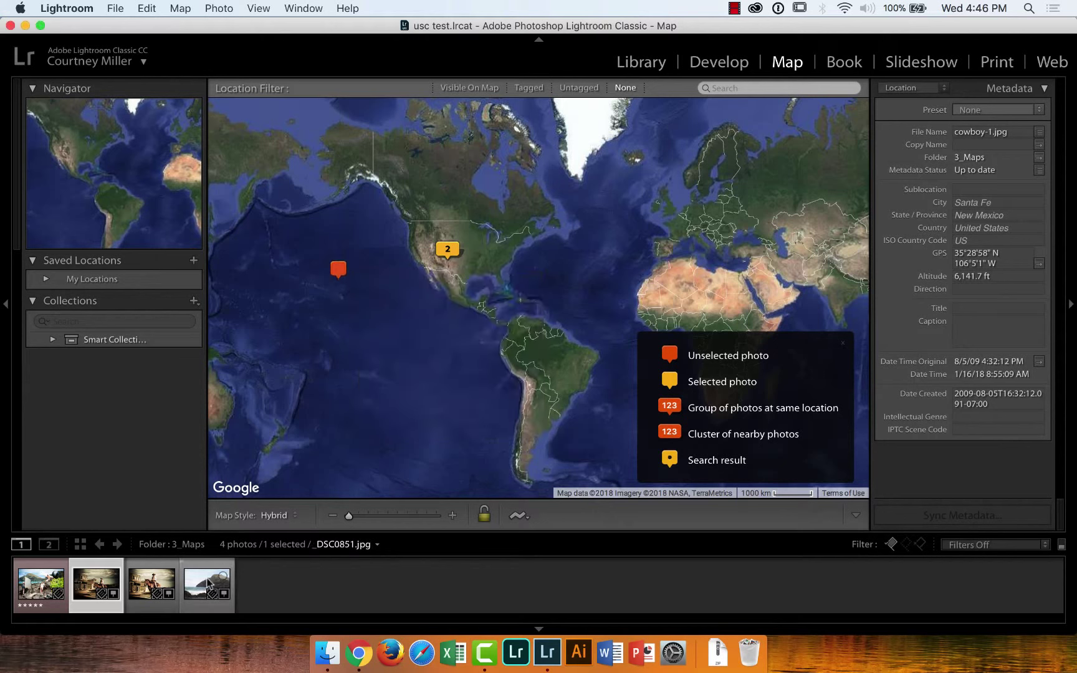
click(206, 584)
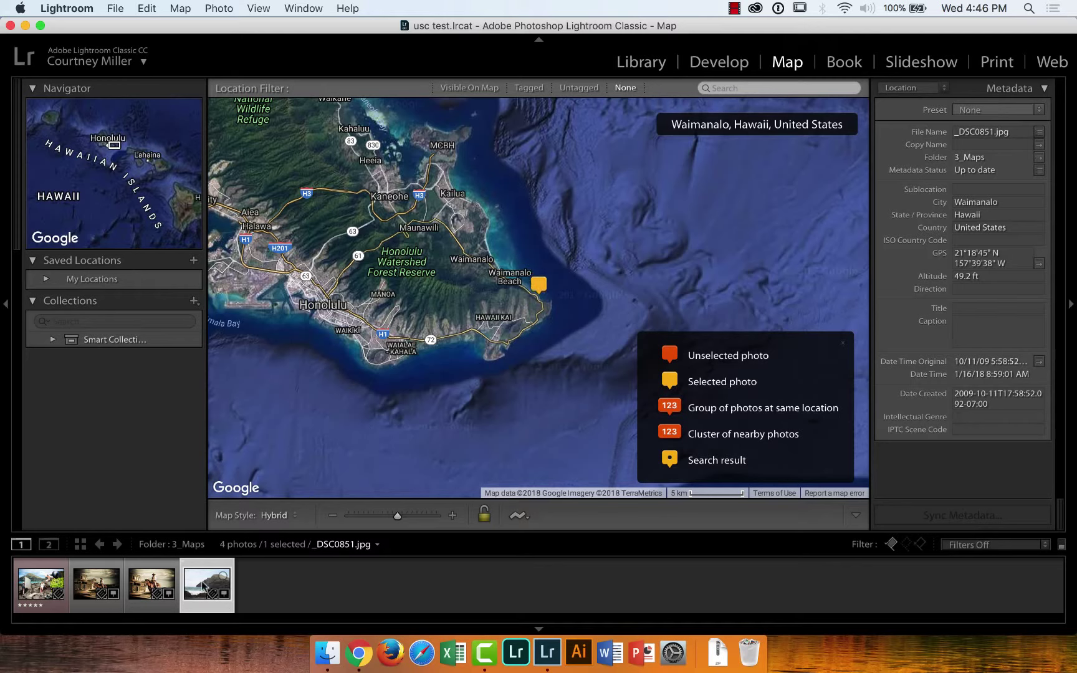
Switch the map style to Satellite and open the beach photo in Library from its preview card
click(296, 516)
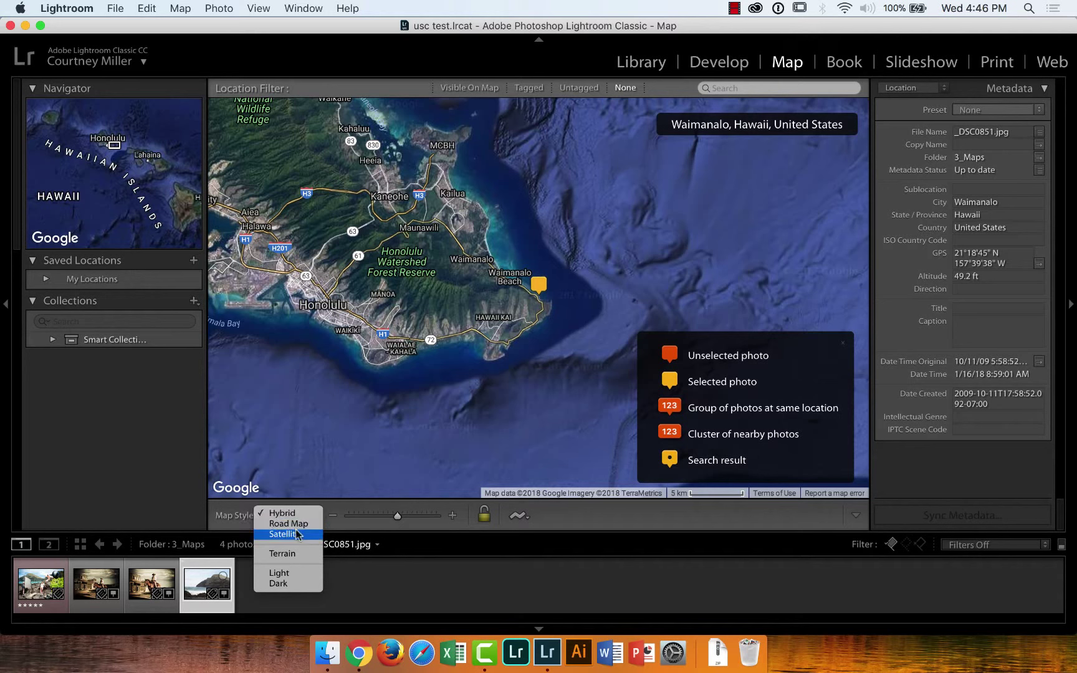
click(296, 536)
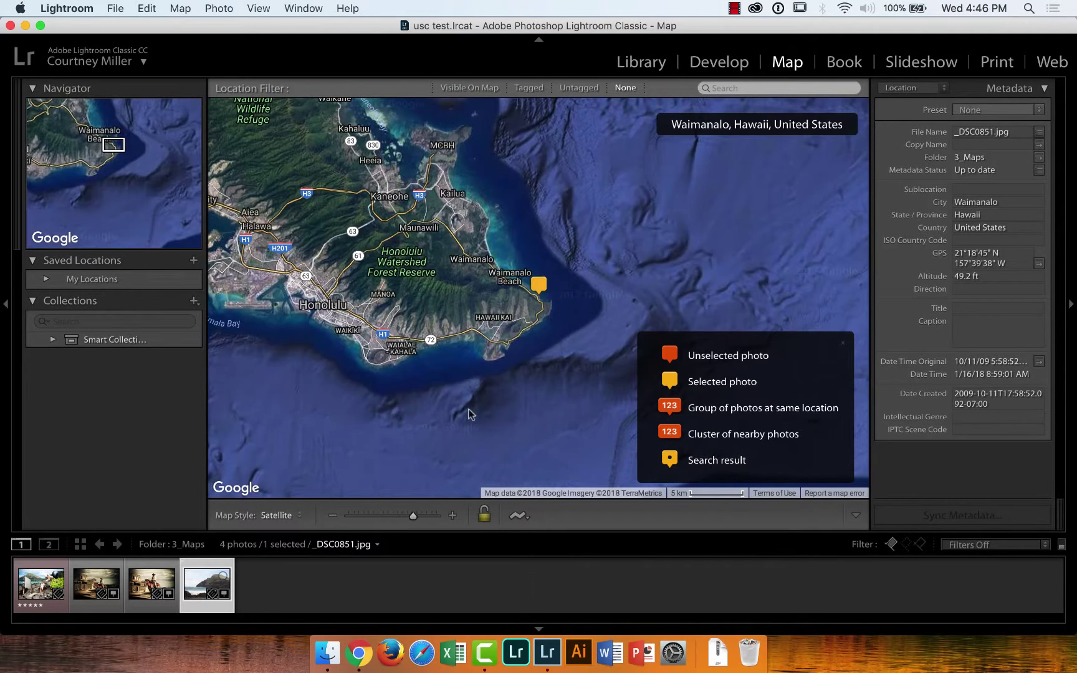
mouse_move(539, 285)
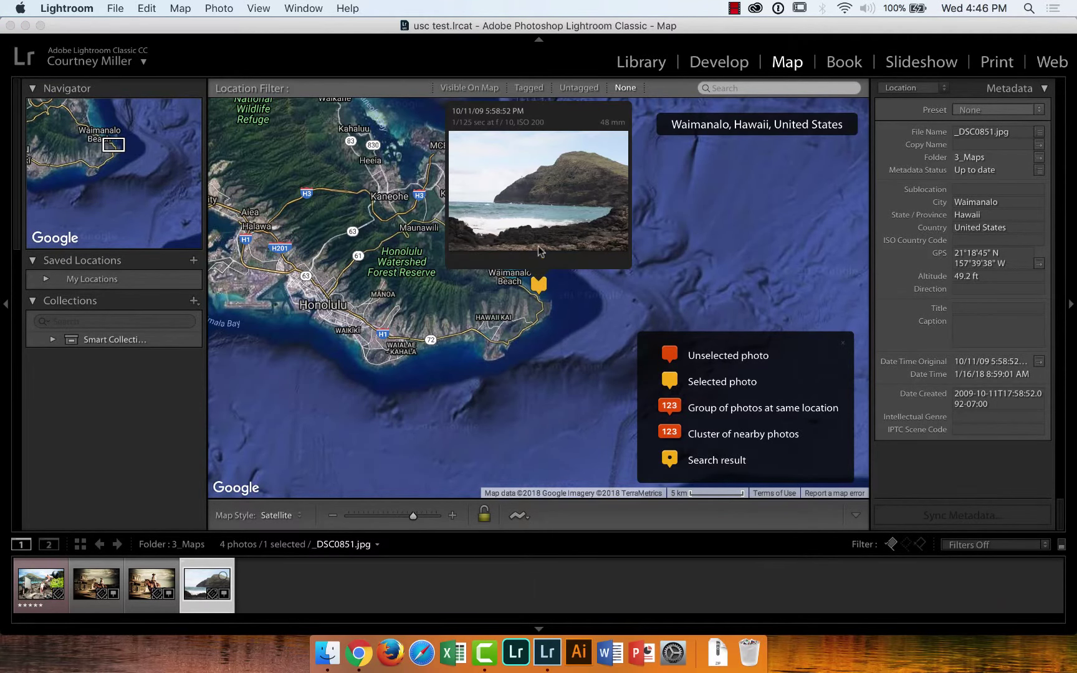
double_click(536, 191)
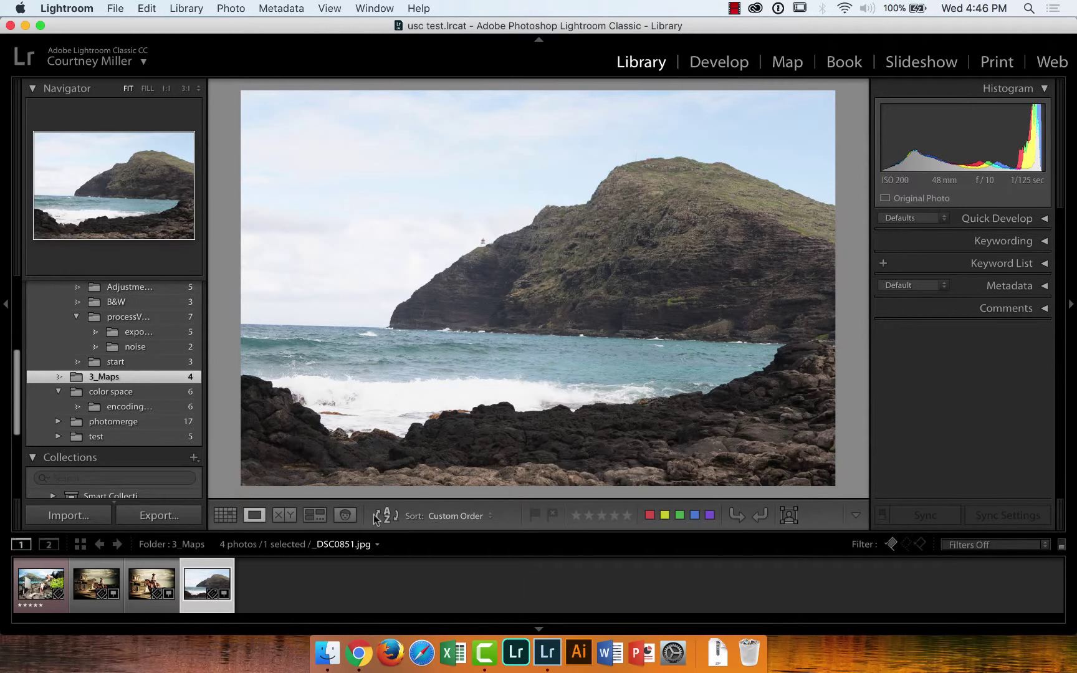
Back on the map, select cowboy-3.jpg, located in Santa Fe, New Mexico
click(788, 63)
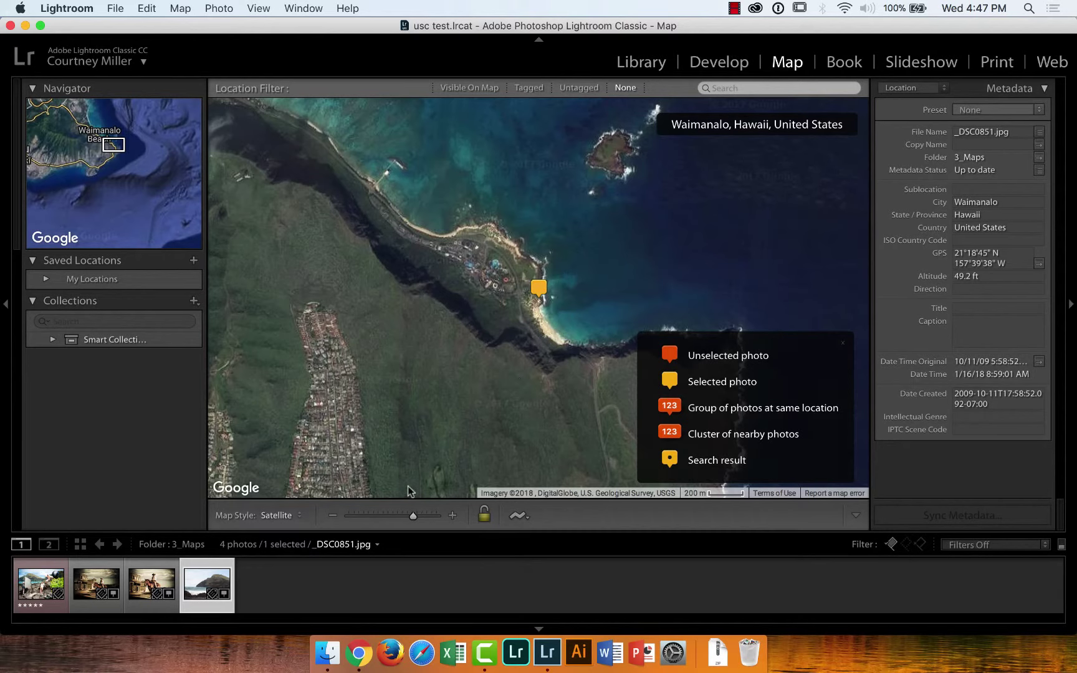
mouse_move(539, 289)
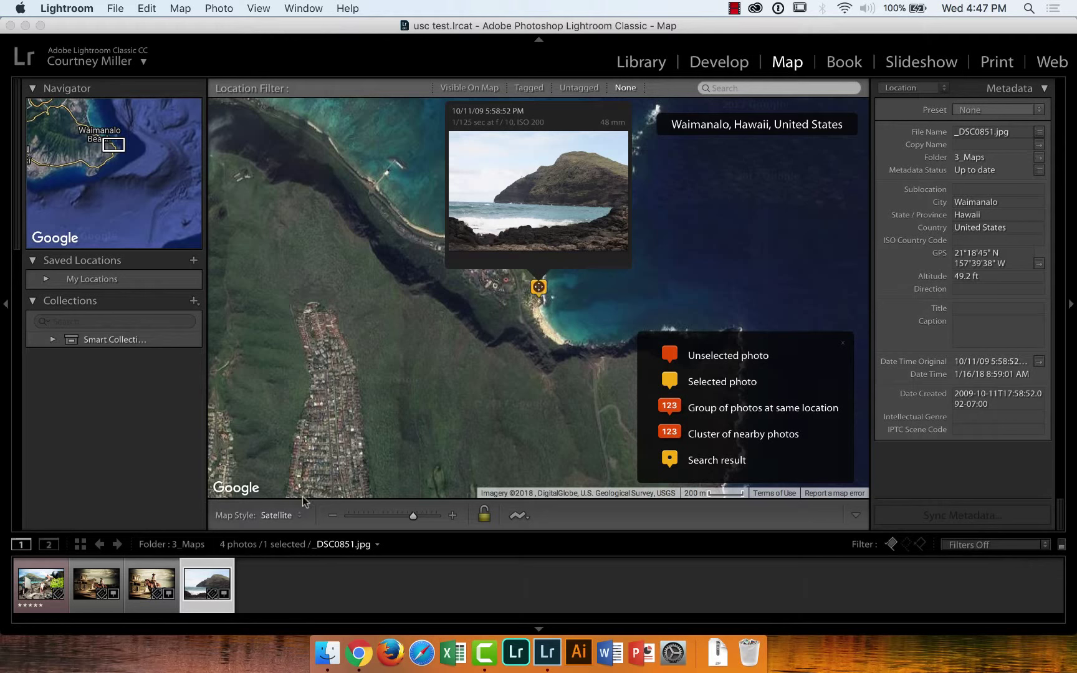
click(143, 587)
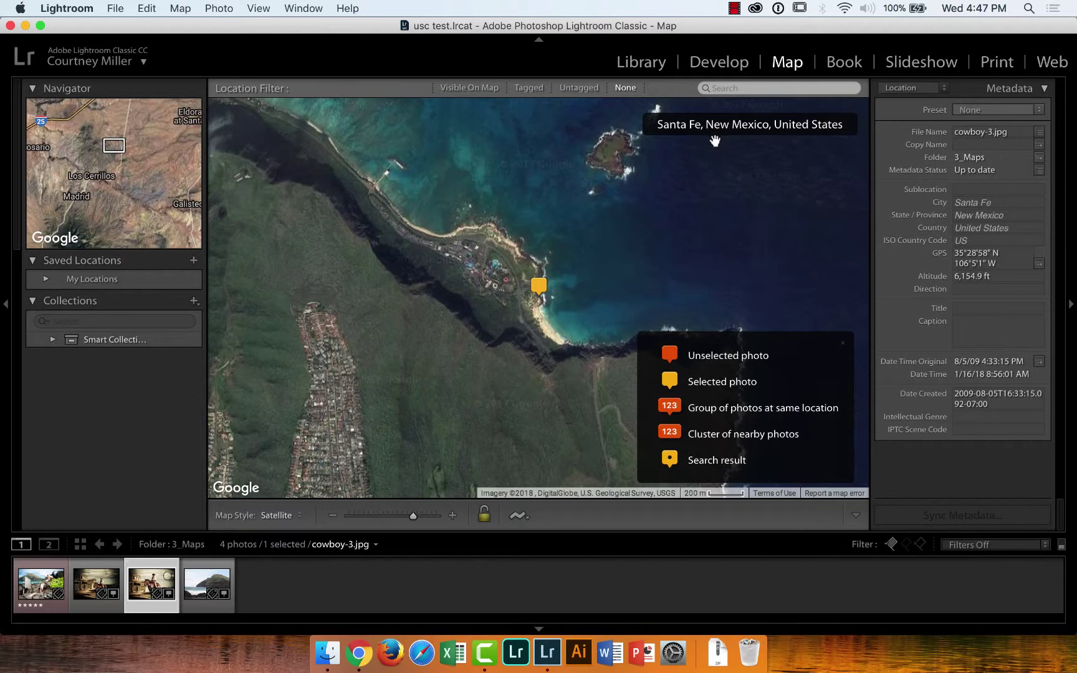
Place cowboy-3.jpg at a new map spot, switch to Hybrid style, and center on its marker
drag(163, 586, 435, 361)
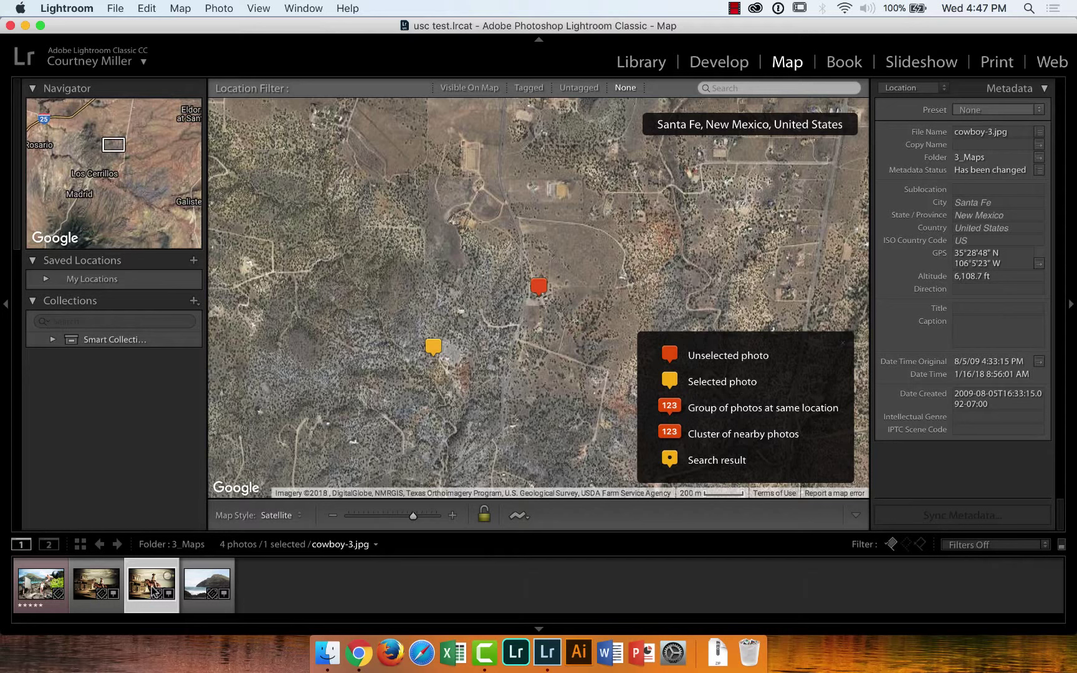
click(302, 512)
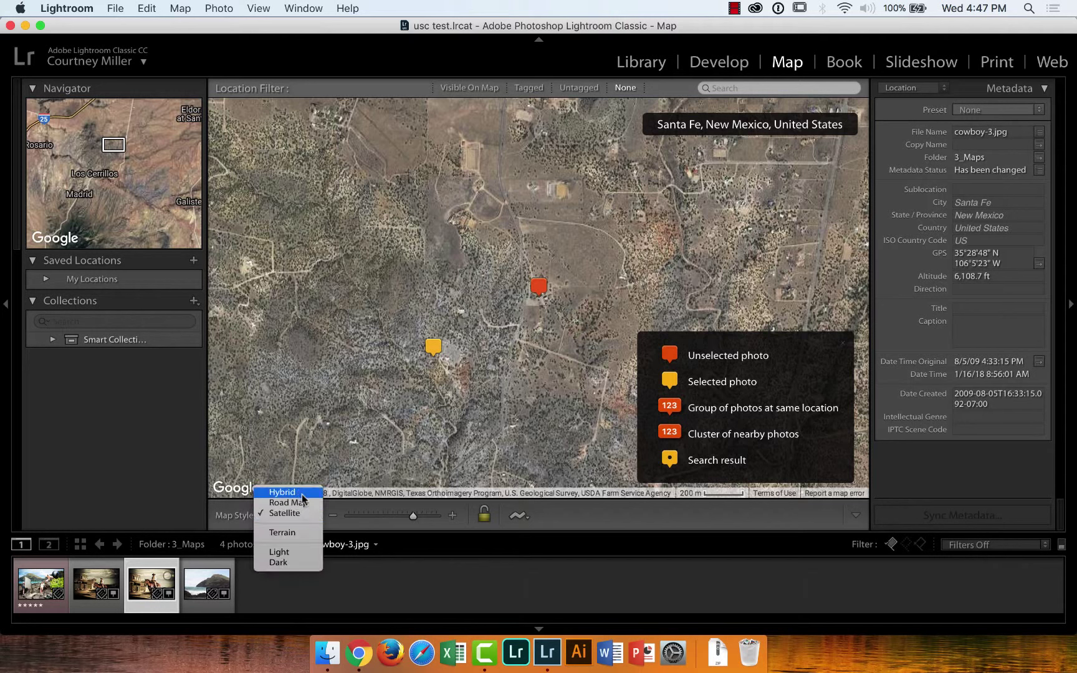
click(302, 493)
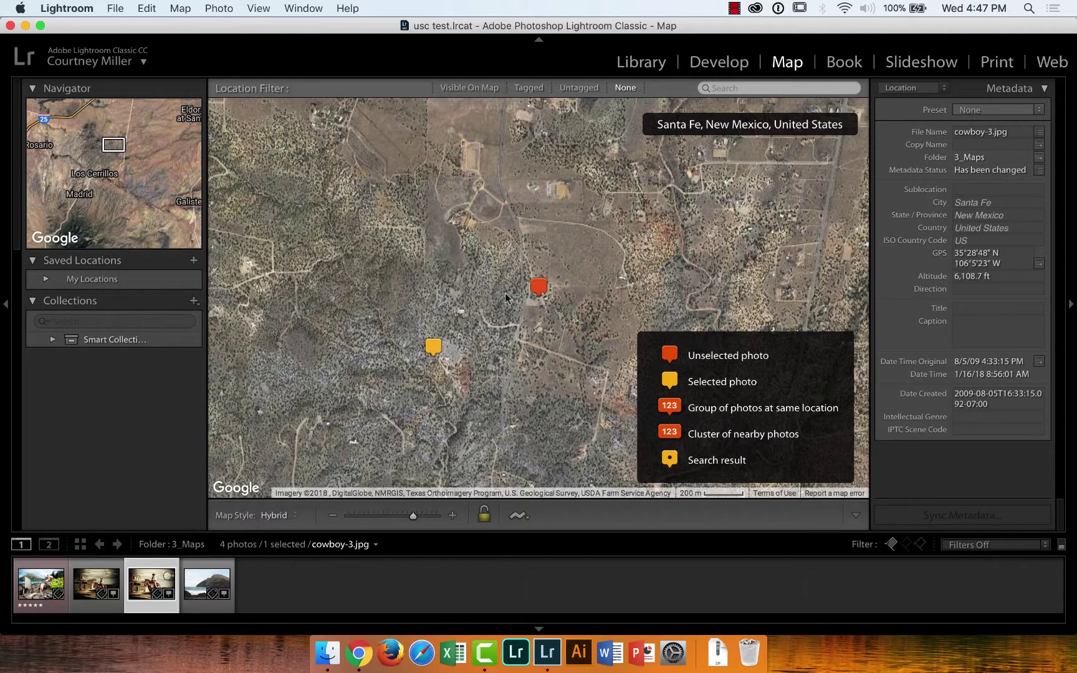
mouse_move(543, 286)
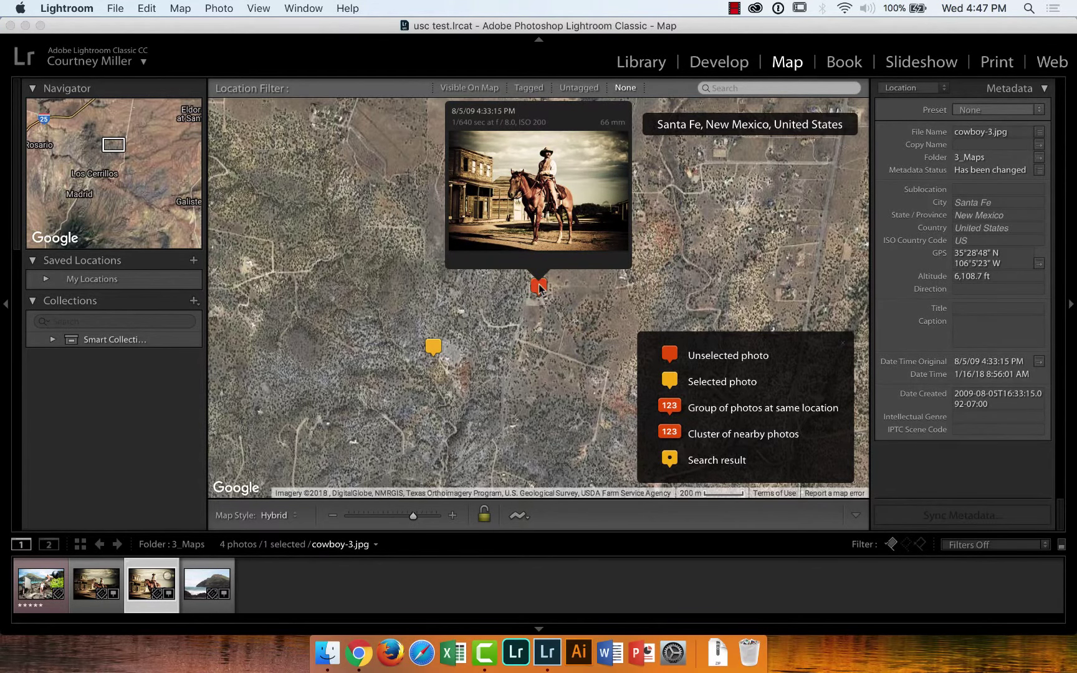
click(151, 586)
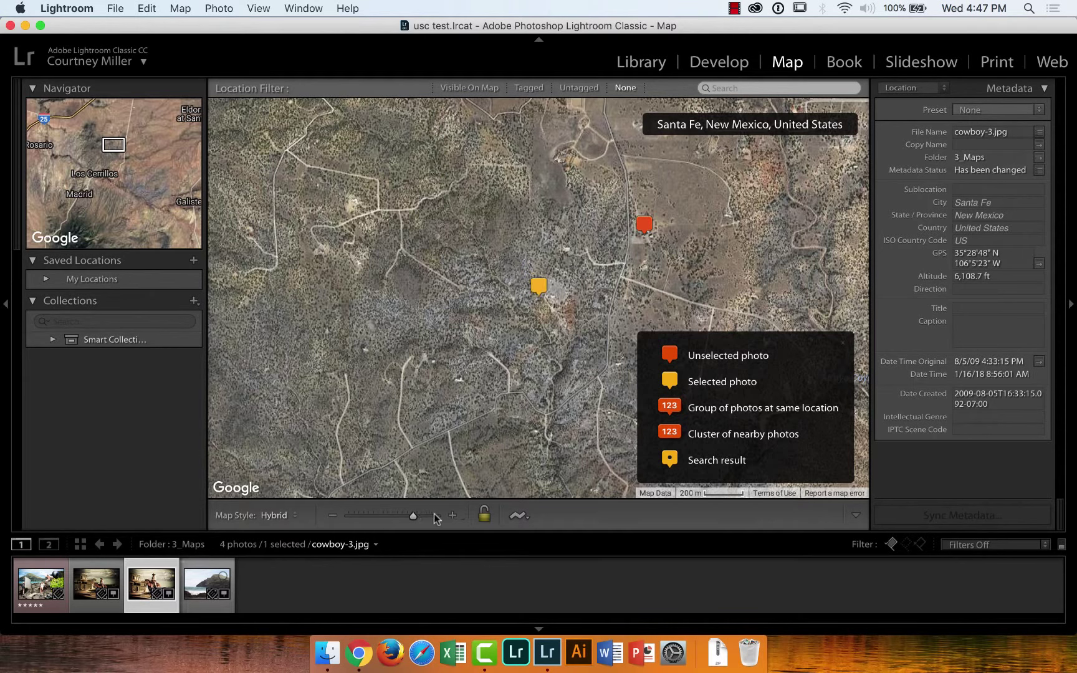
Zoom the map in four steps on the Santa Fe marker, then deselect all photos with Cmd+D
click(454, 517)
click(454, 517)
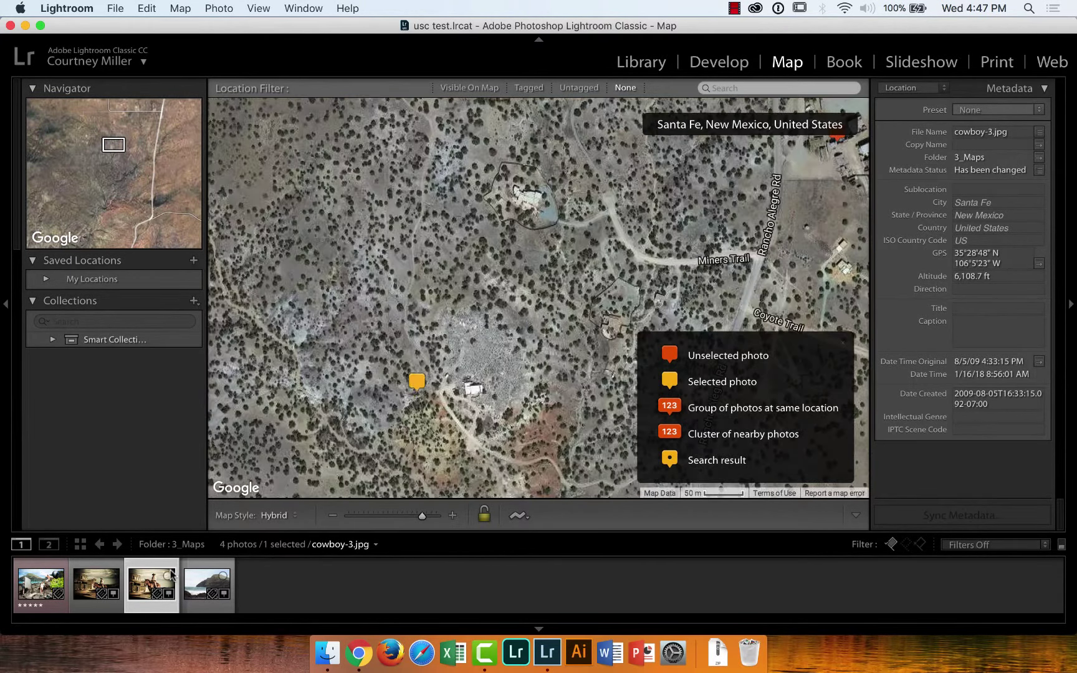
click(451, 518)
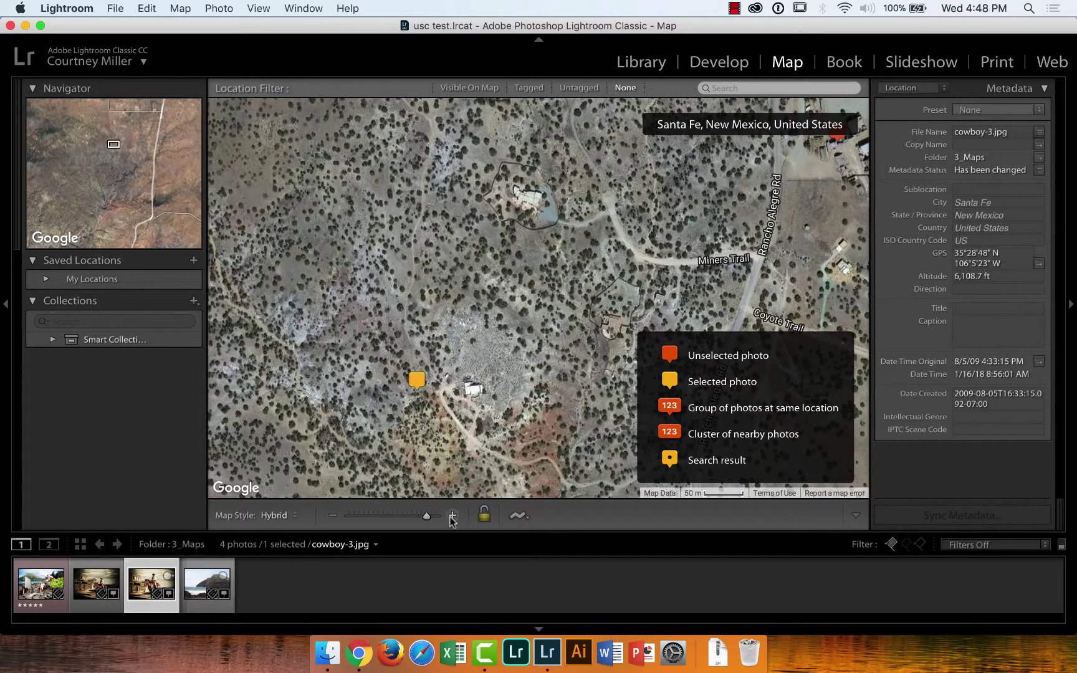
click(452, 517)
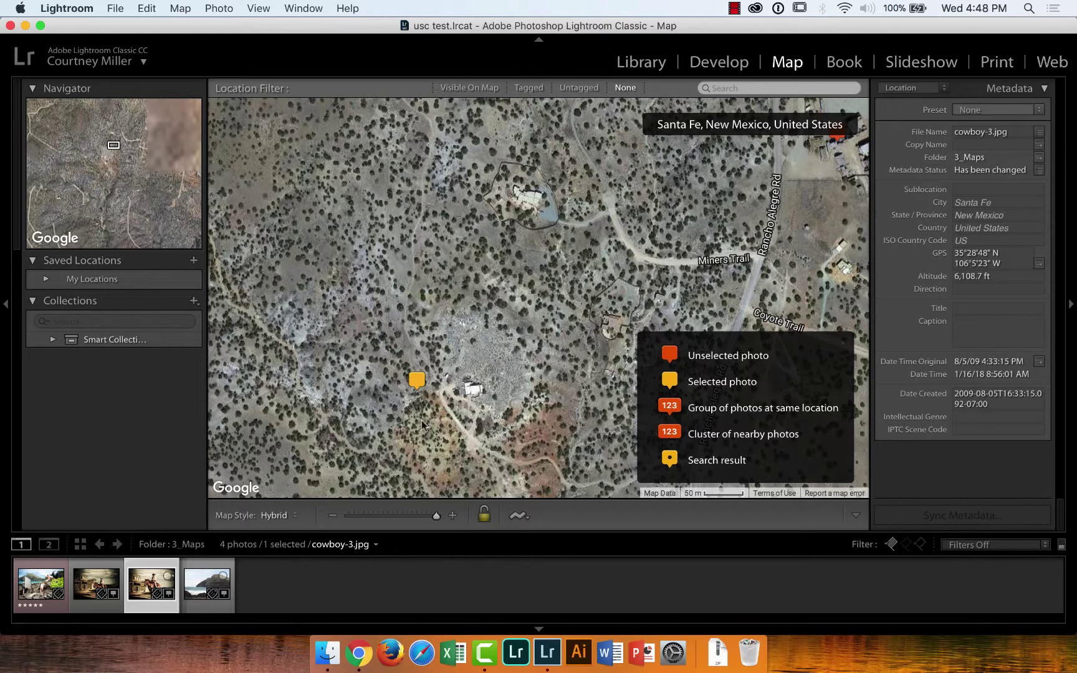
key(super+d)
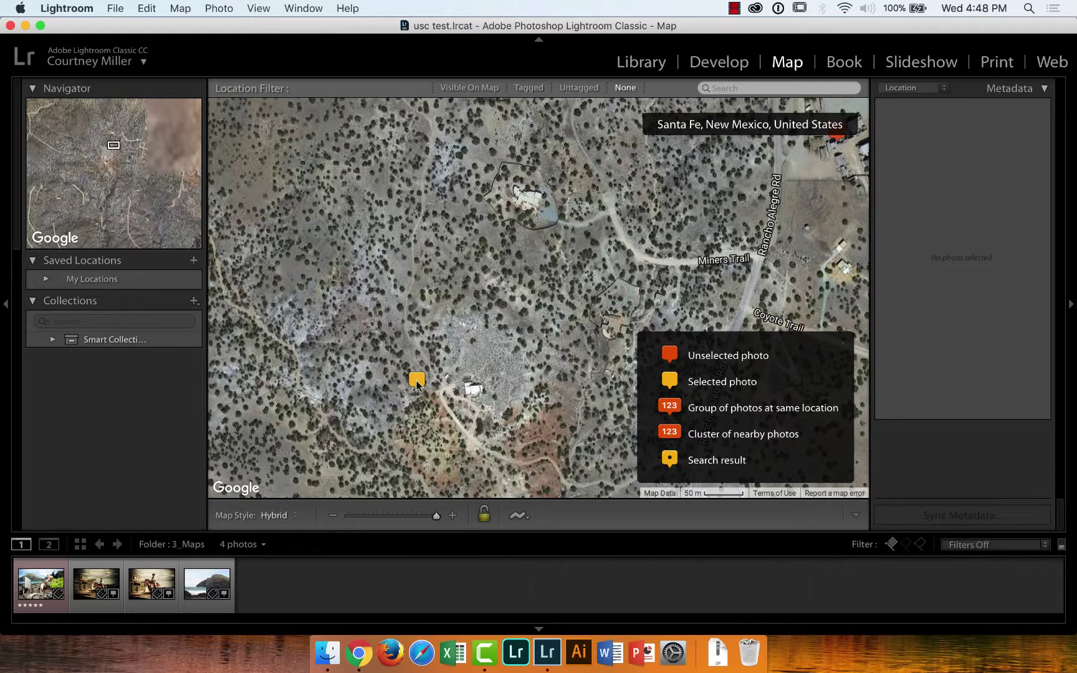
Close the map legend and show the locations of cowboy-1, cowboy-3, then the Waimanalo beach photo
click(95, 586)
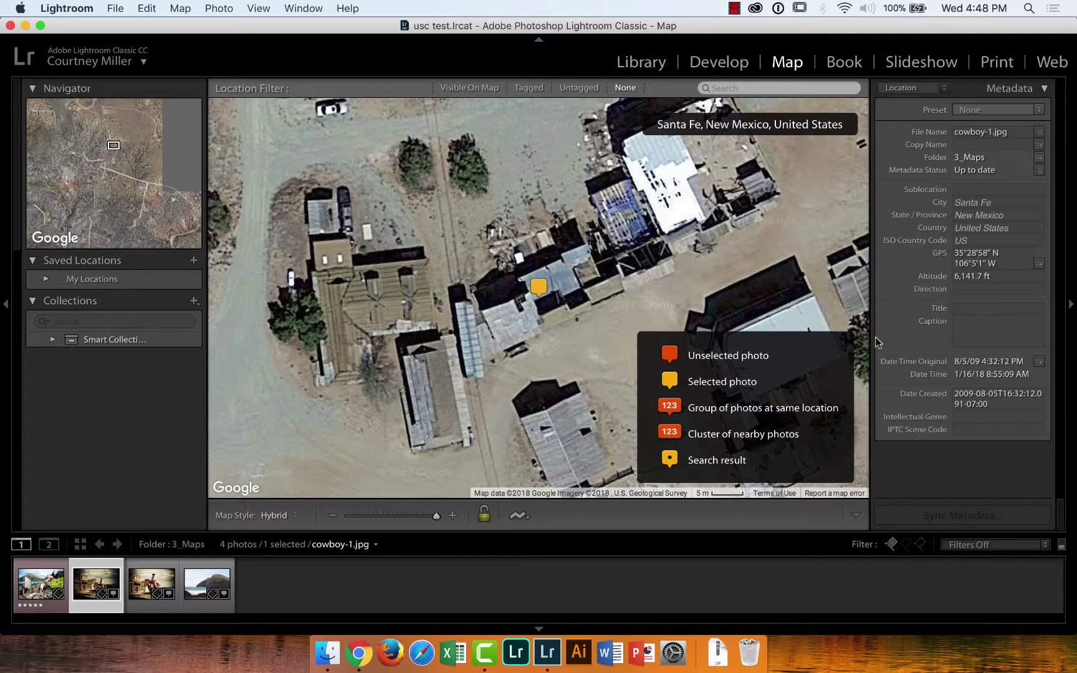
click(843, 342)
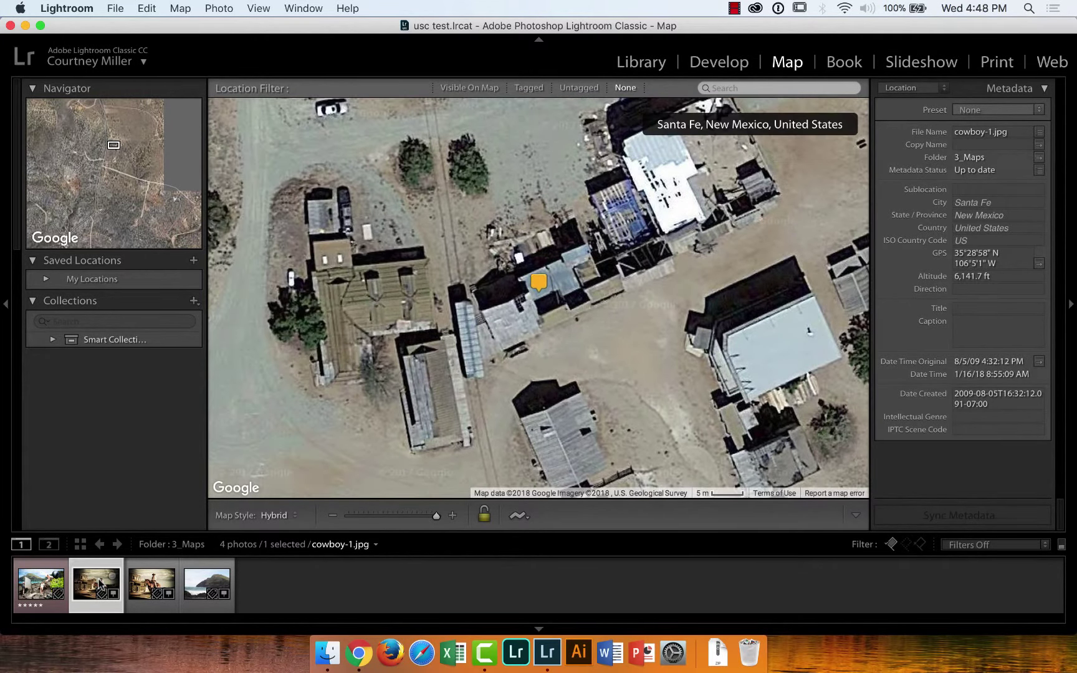
click(147, 585)
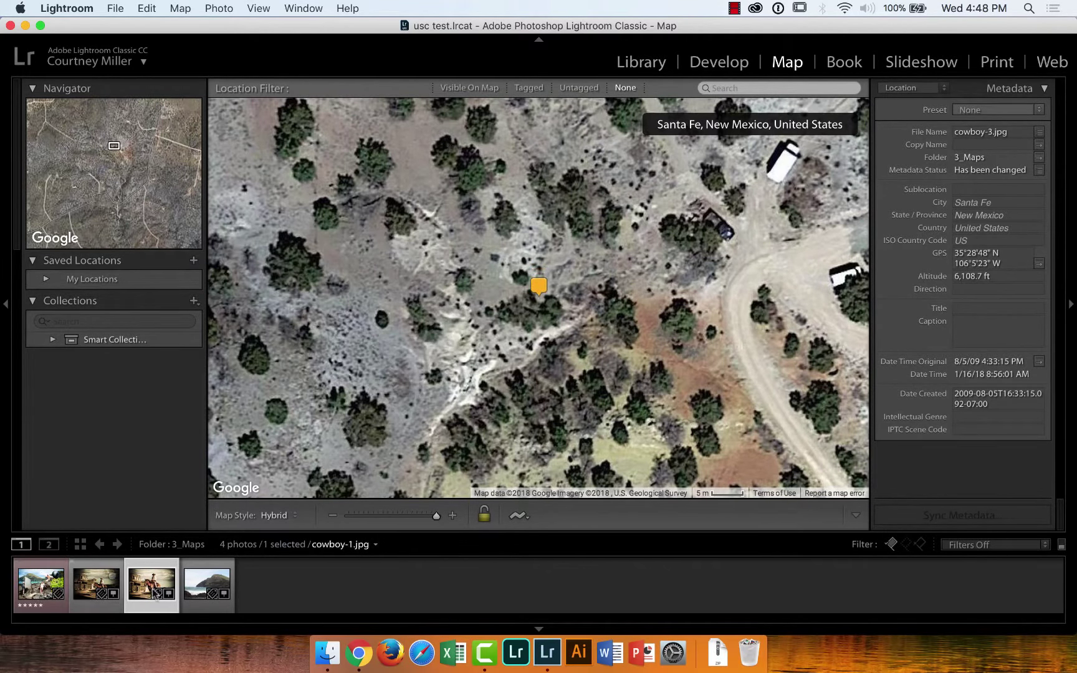
click(199, 587)
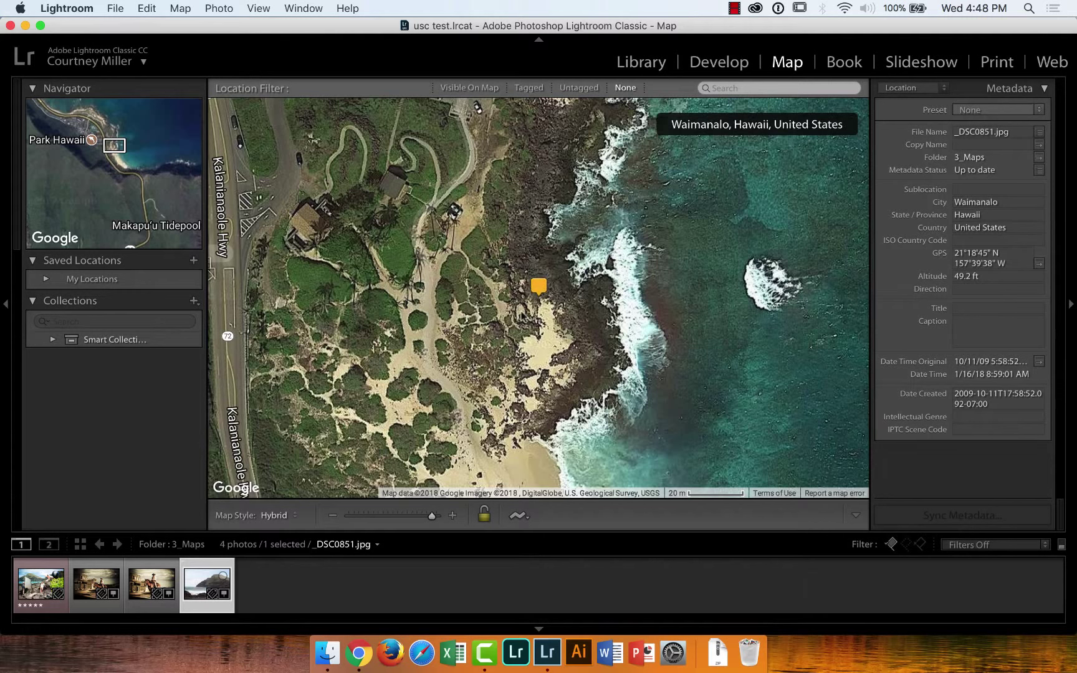
mouse_move(538, 289)
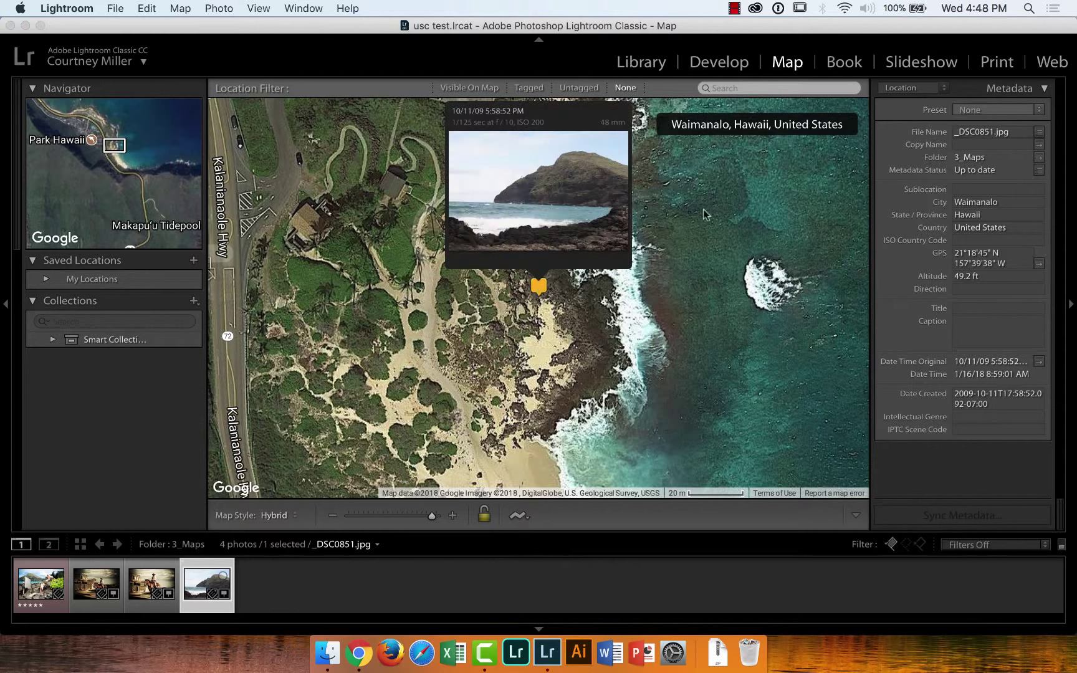
click(995, 256)
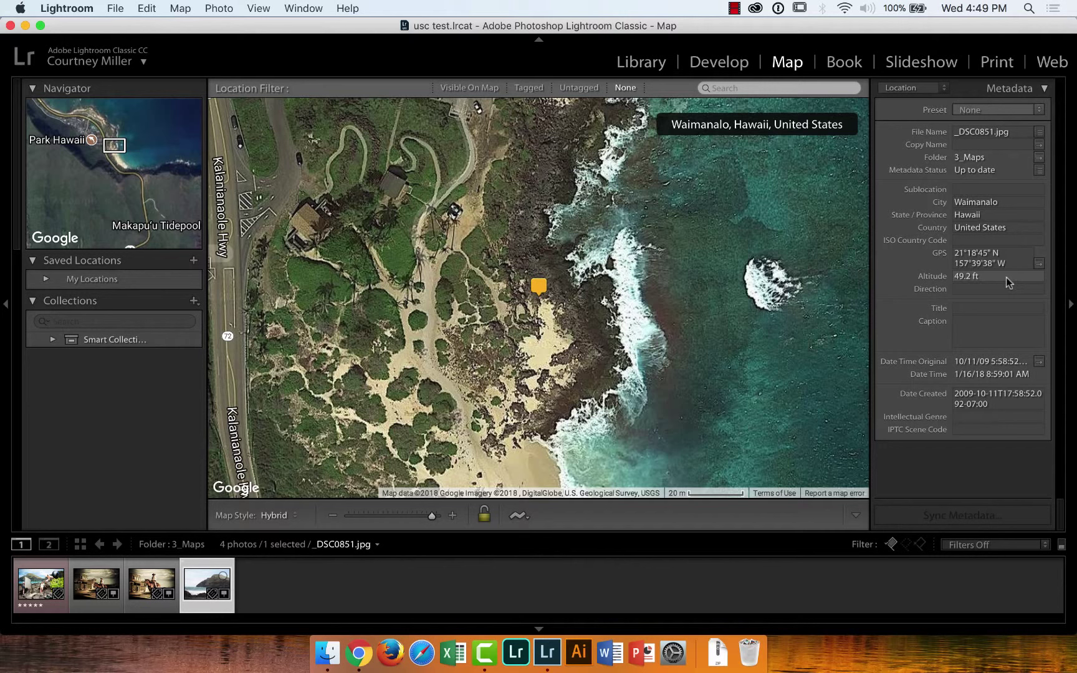
In Library, expand the photomerge folder, peek at beach_02, then open beach_01_CAScale
click(632, 64)
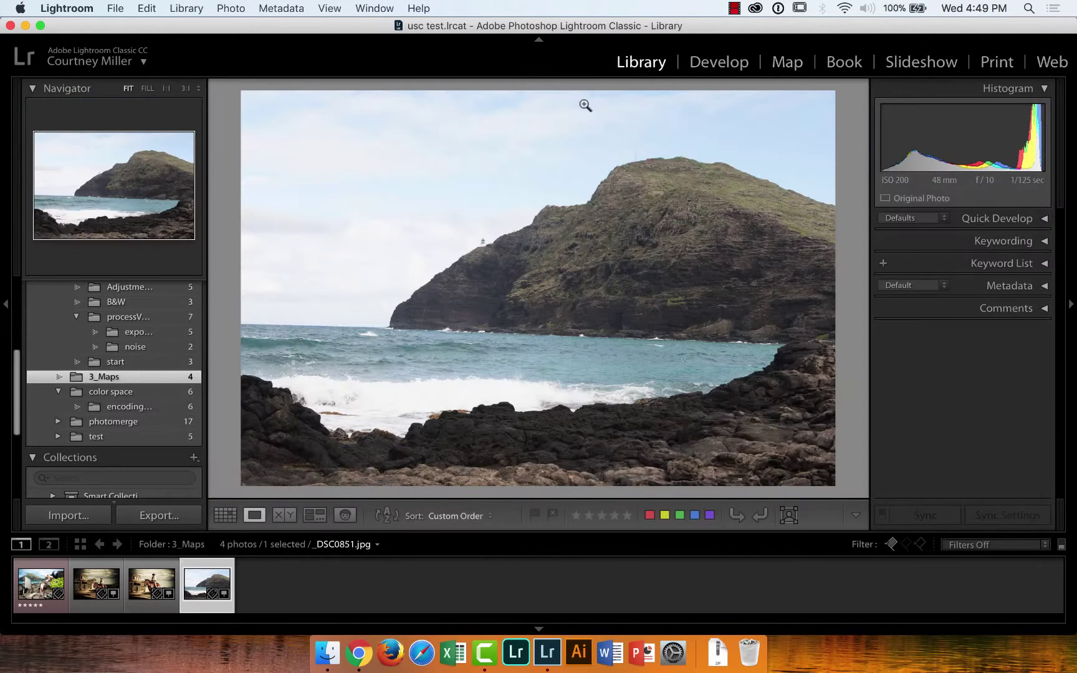
click(124, 420)
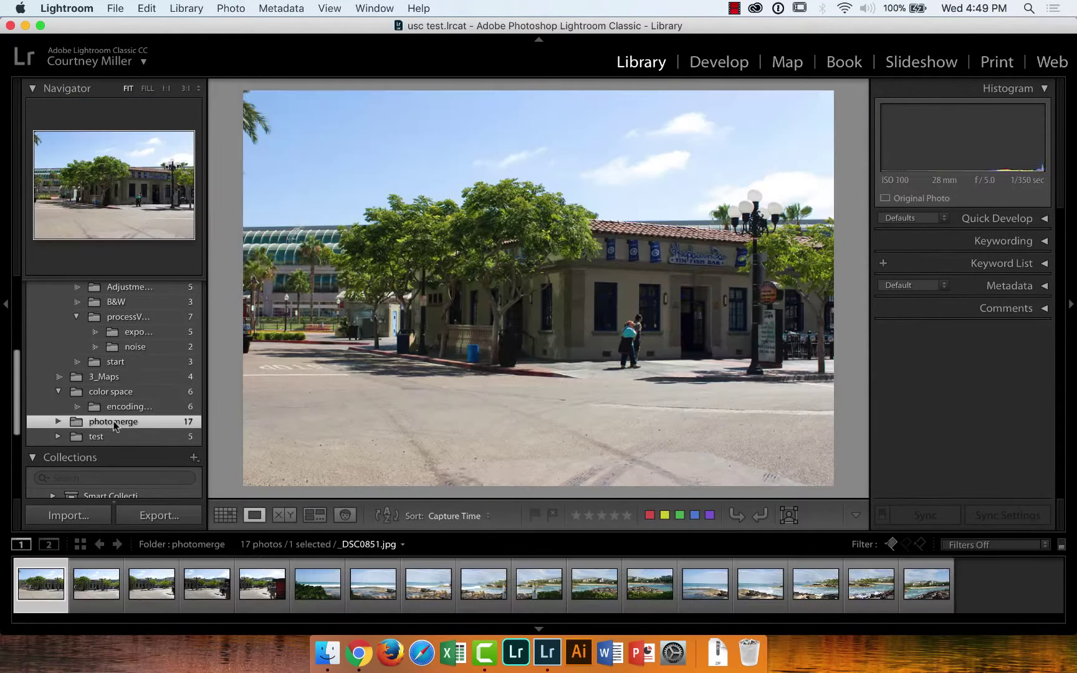
click(58, 422)
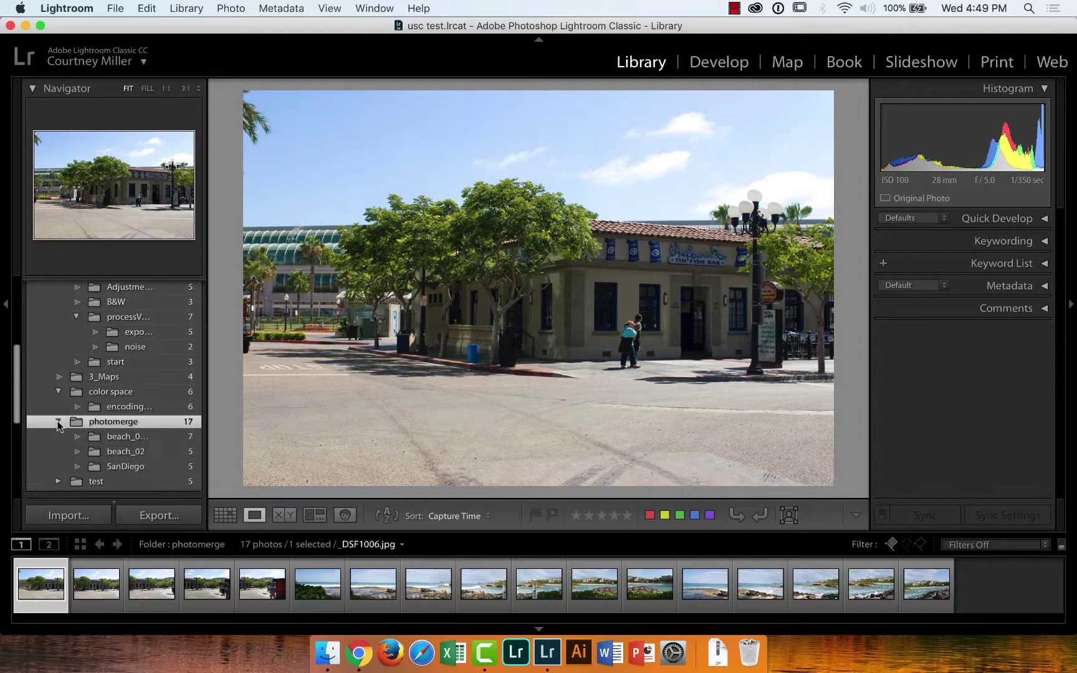
drag(14, 411, 14, 430)
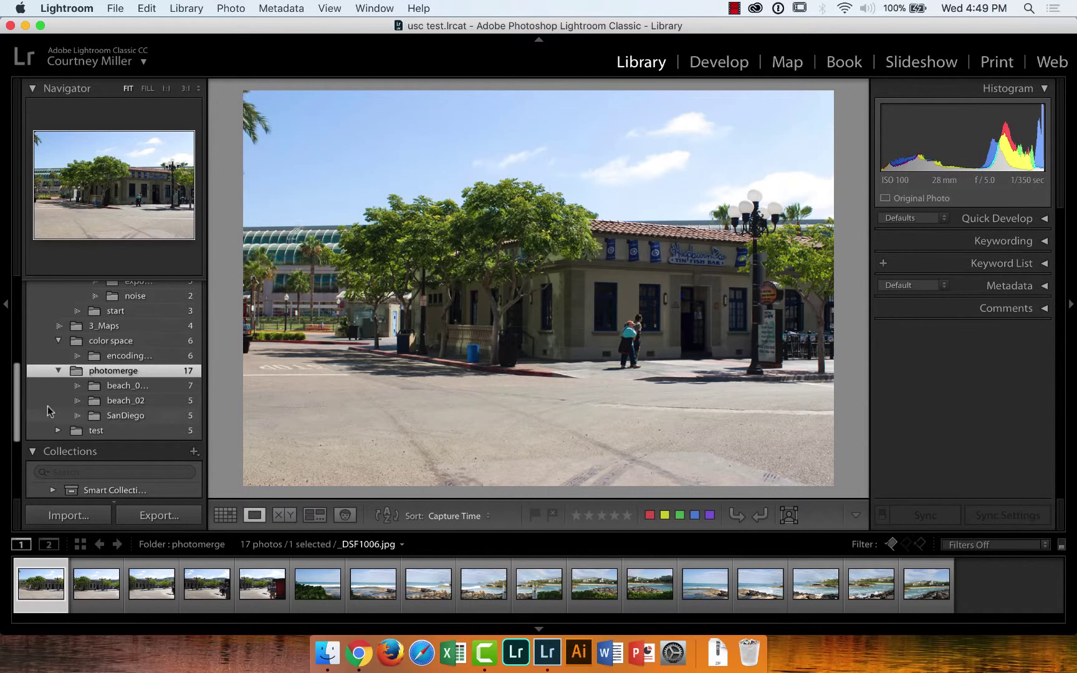
click(113, 388)
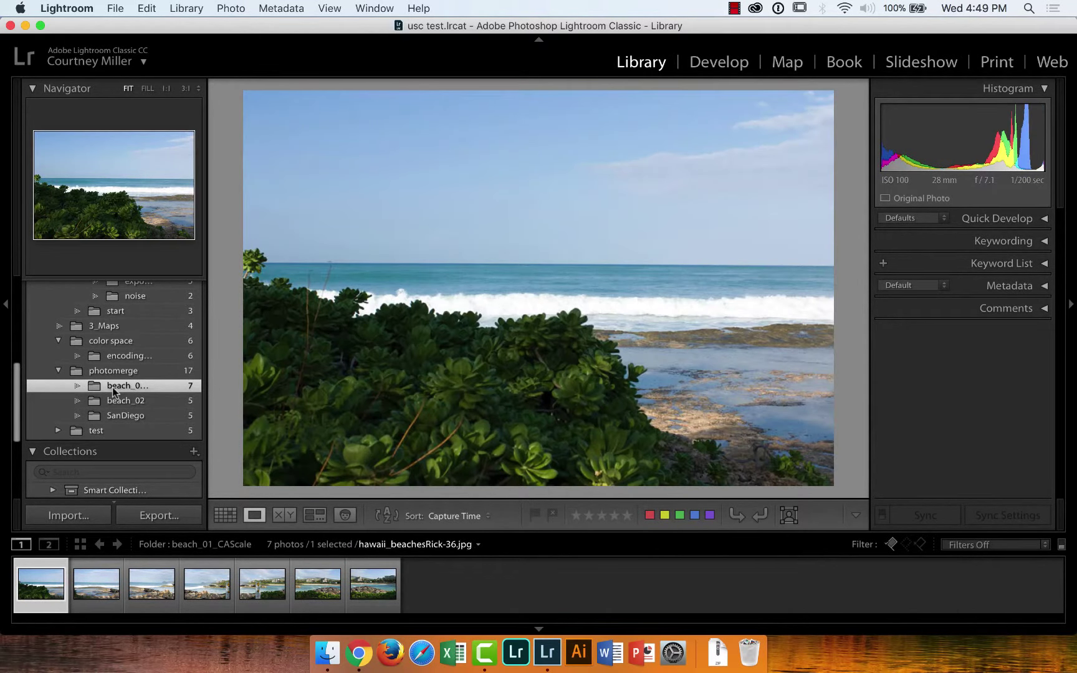
click(118, 399)
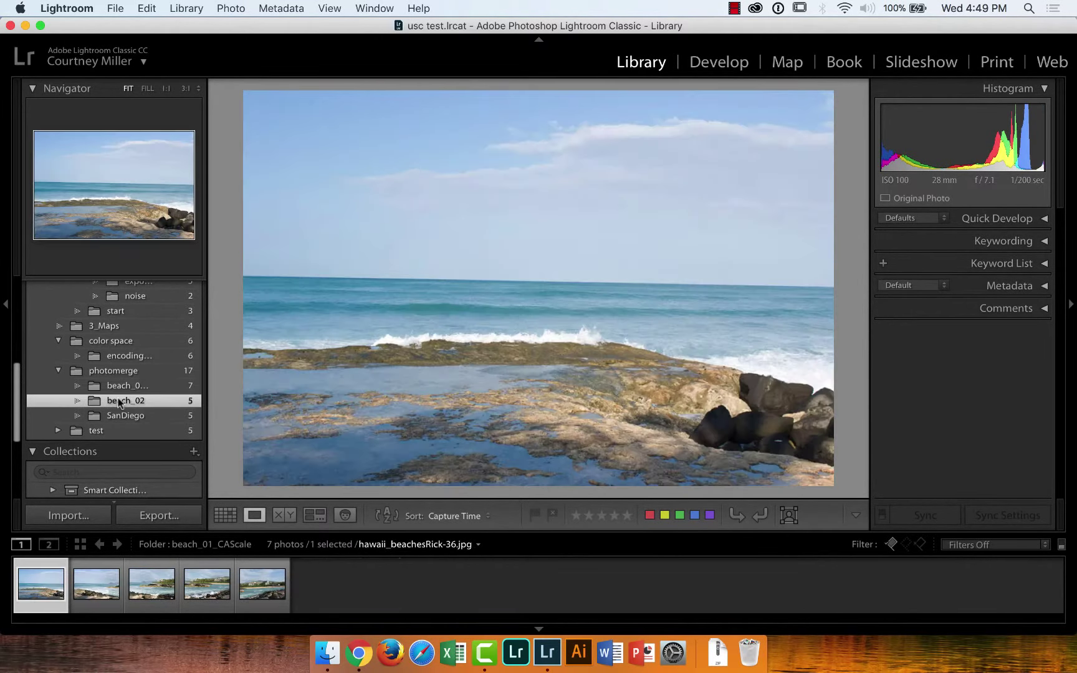
click(151, 584)
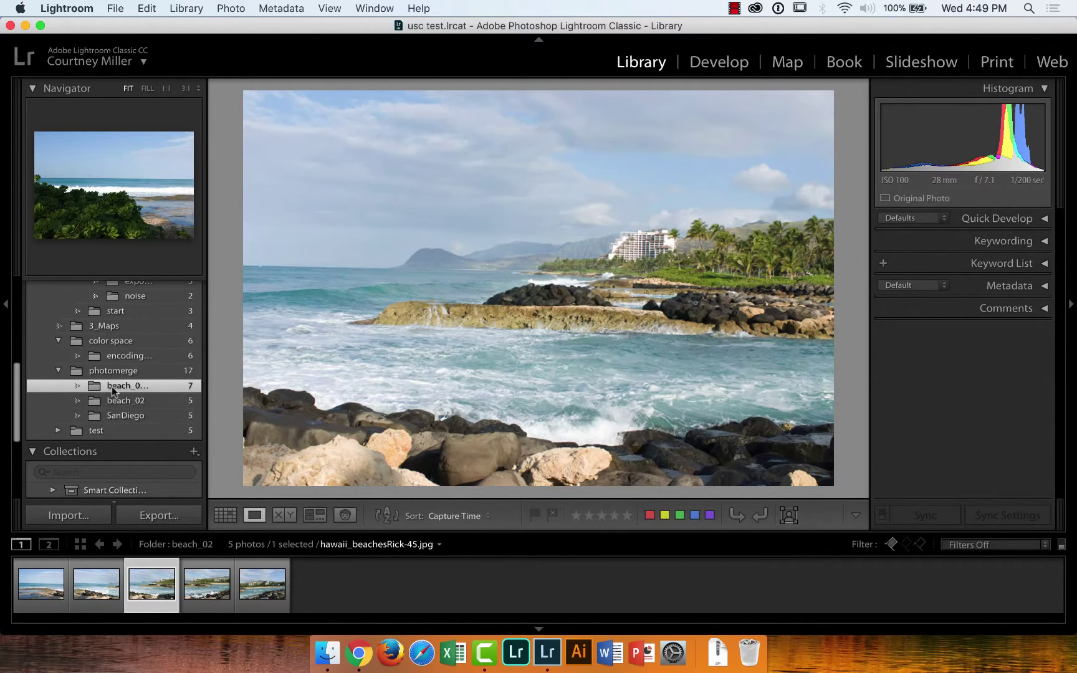
click(111, 387)
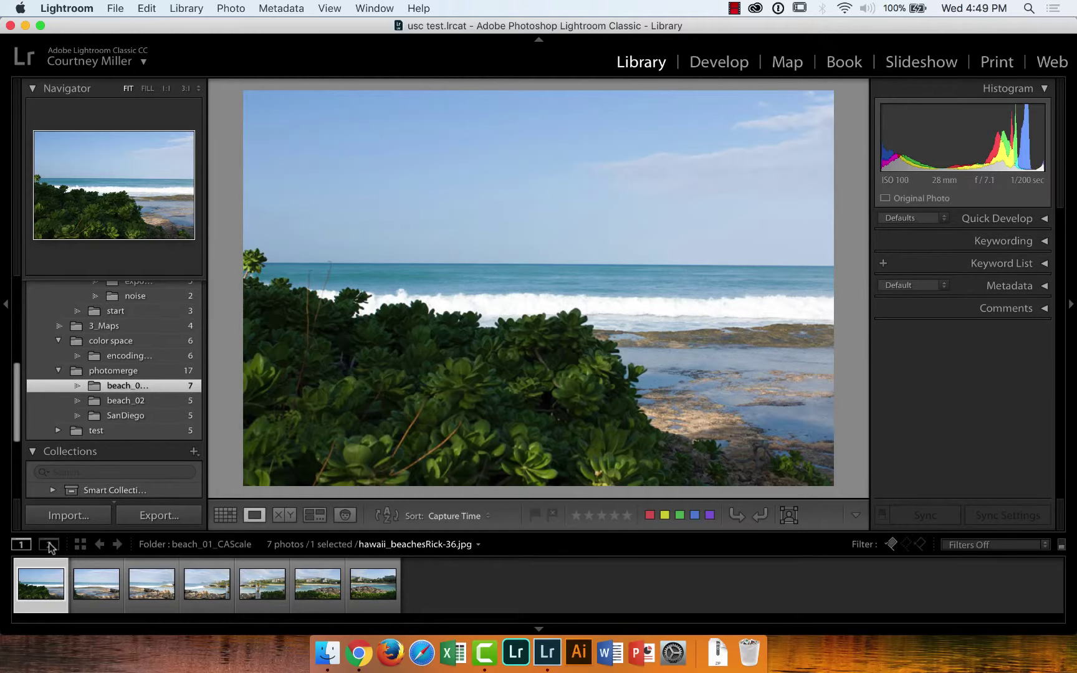
Browse hawaii_beachesRick-36 through the seventh beach photo, ending back on -36
click(84, 586)
click(133, 589)
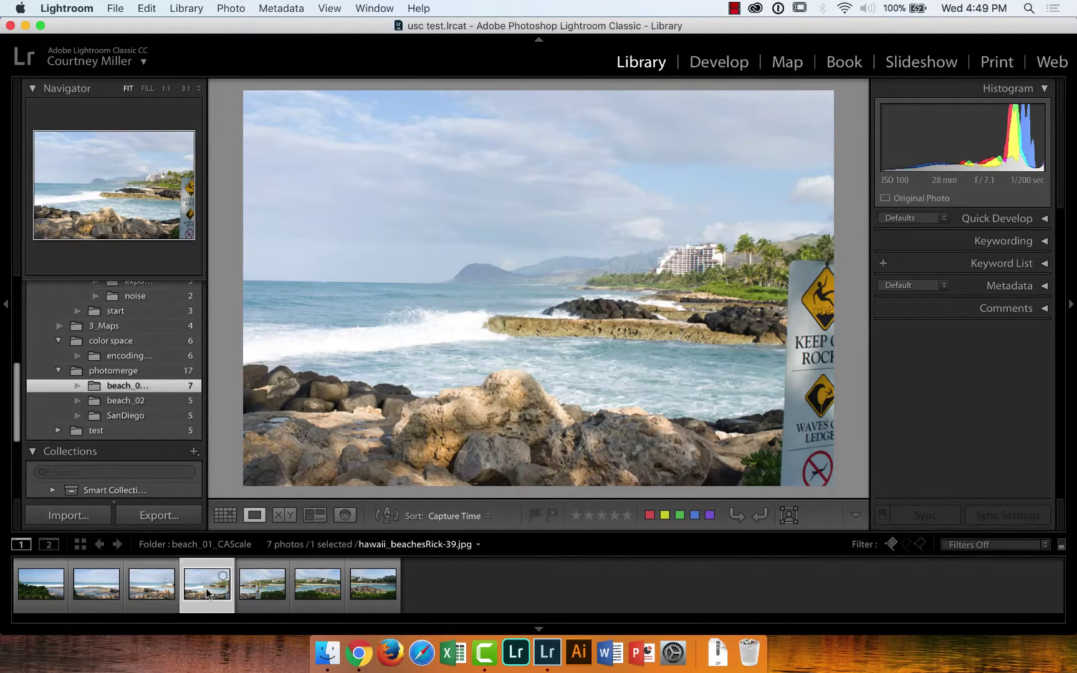
click(47, 579)
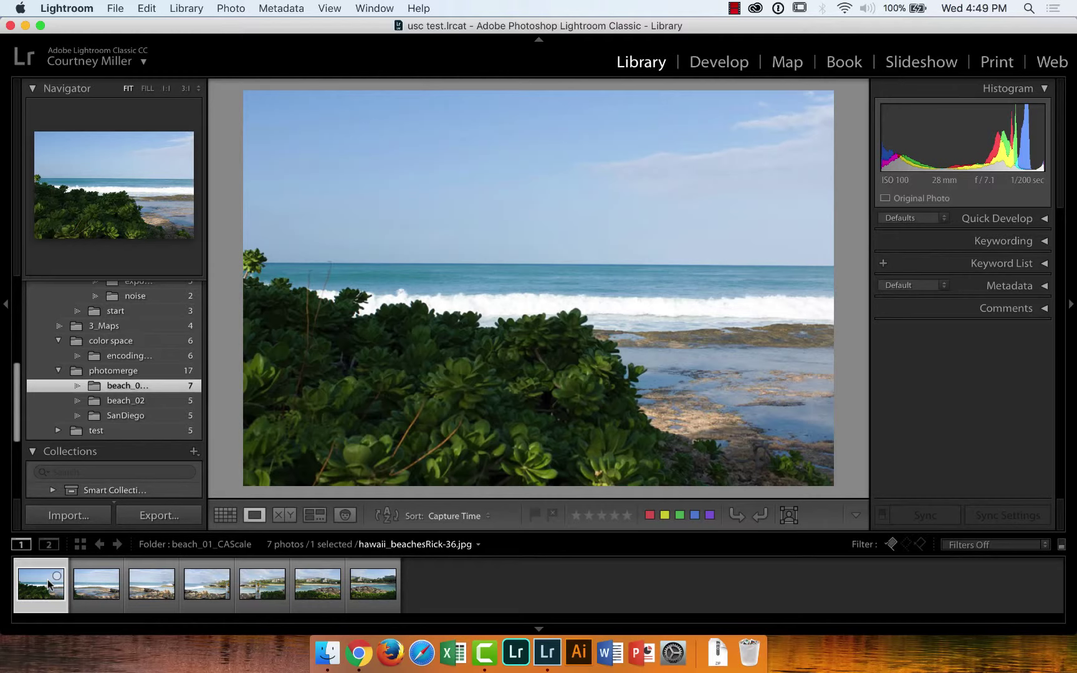
click(105, 587)
click(149, 586)
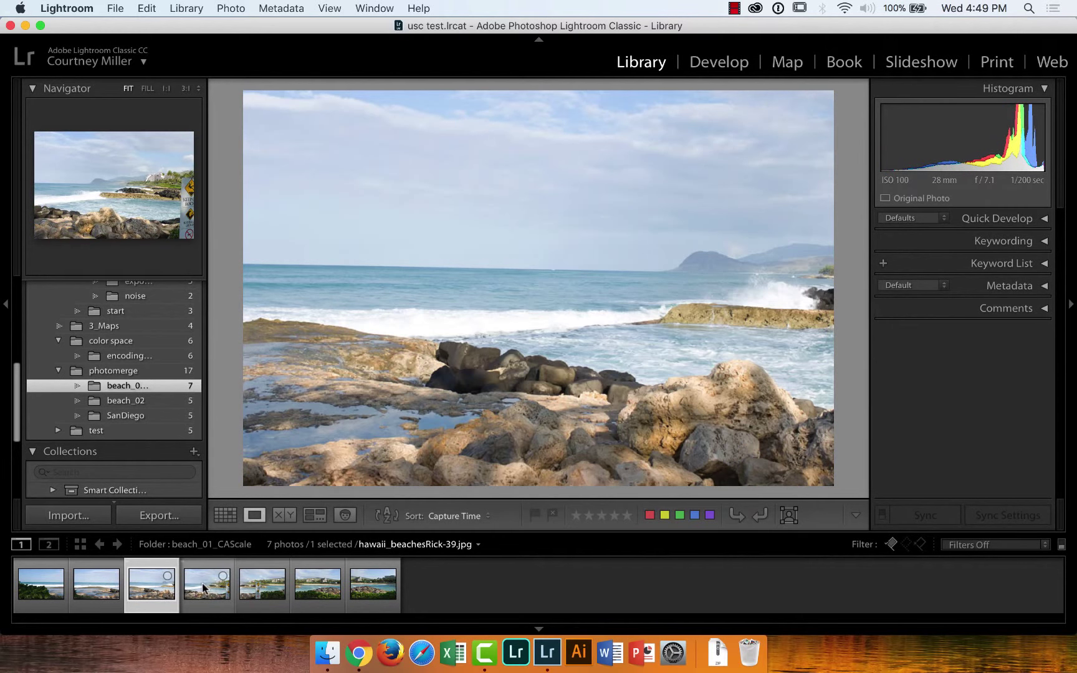
click(204, 588)
click(254, 586)
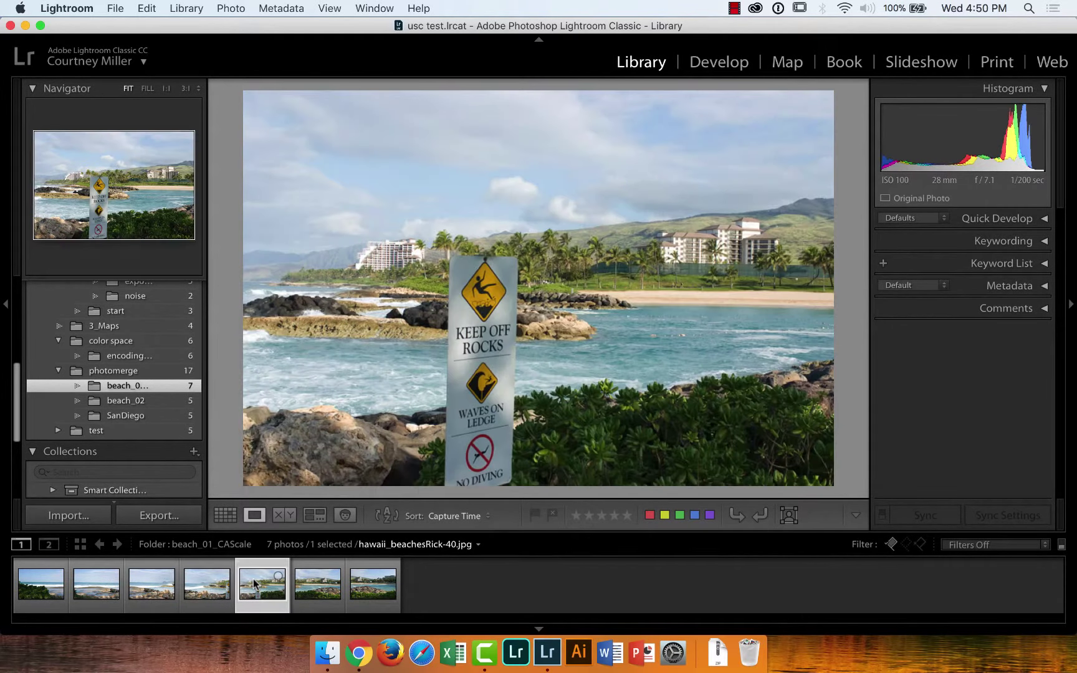
click(318, 584)
click(367, 589)
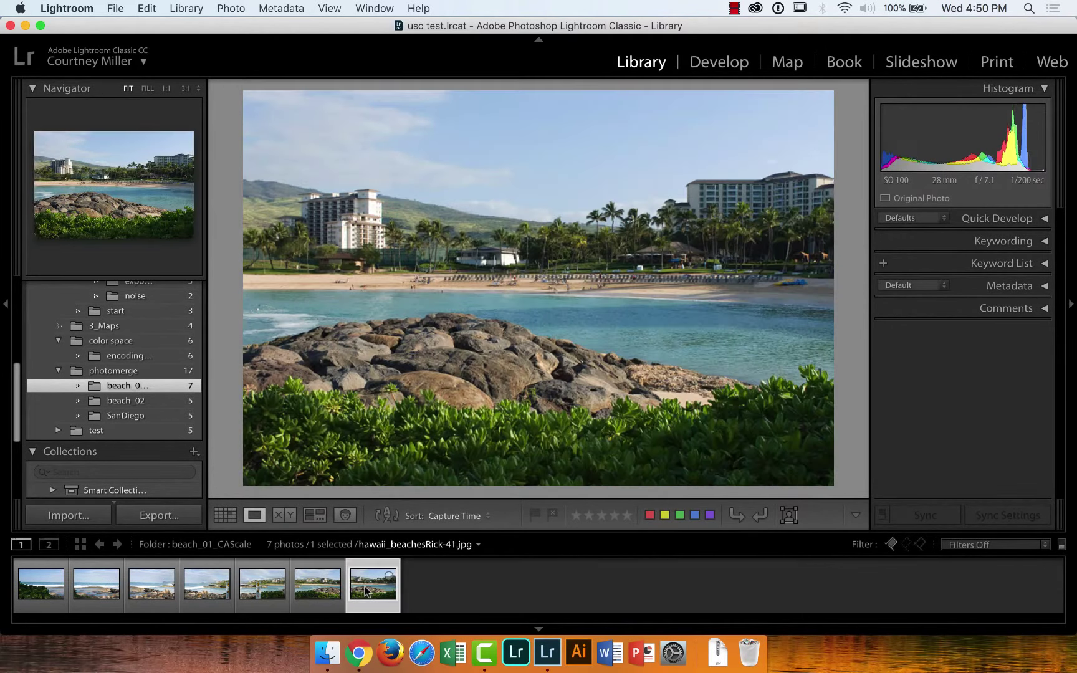
click(48, 580)
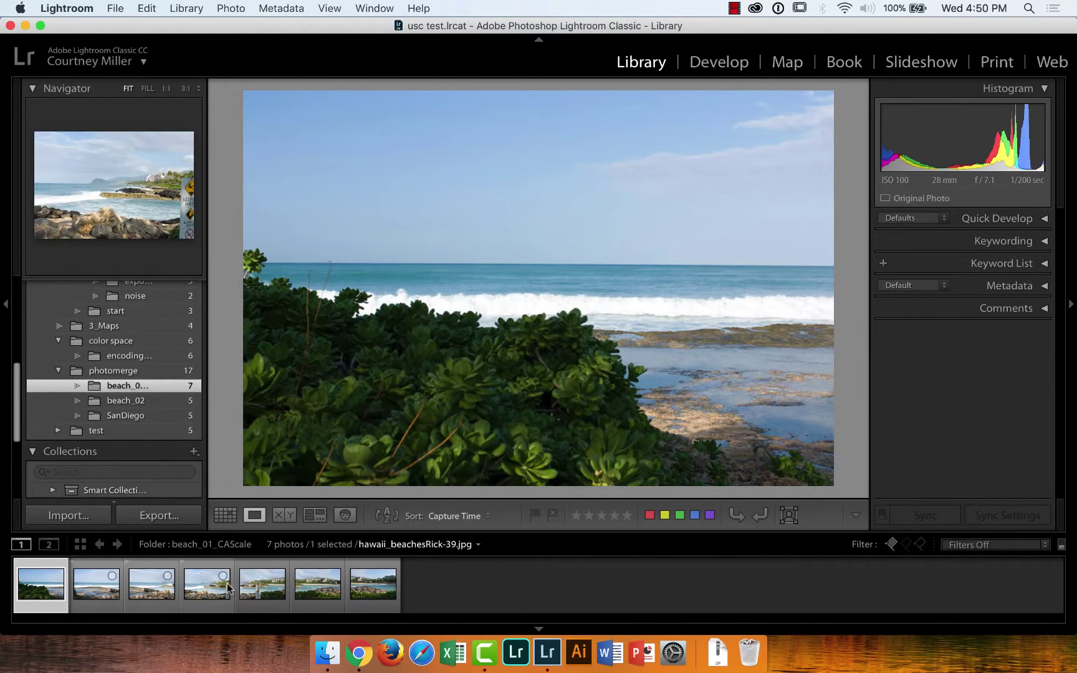
Select all seven beach photos with Cmd+A and reveal the Edit In options from the filmstrip
key(super+a)
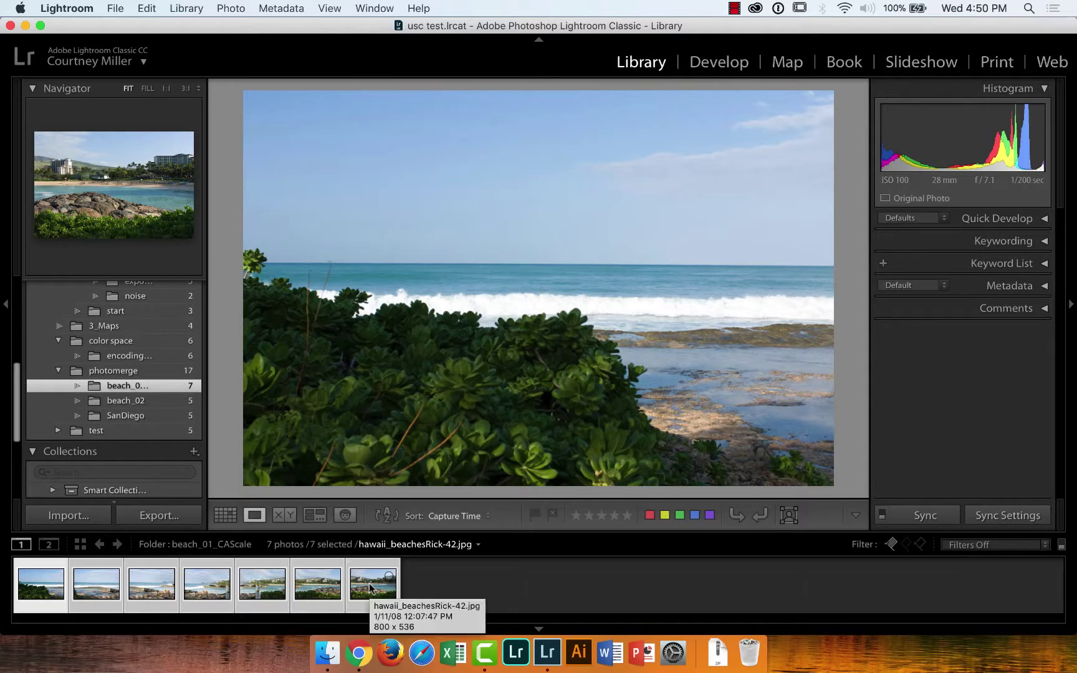
right_click(371, 588)
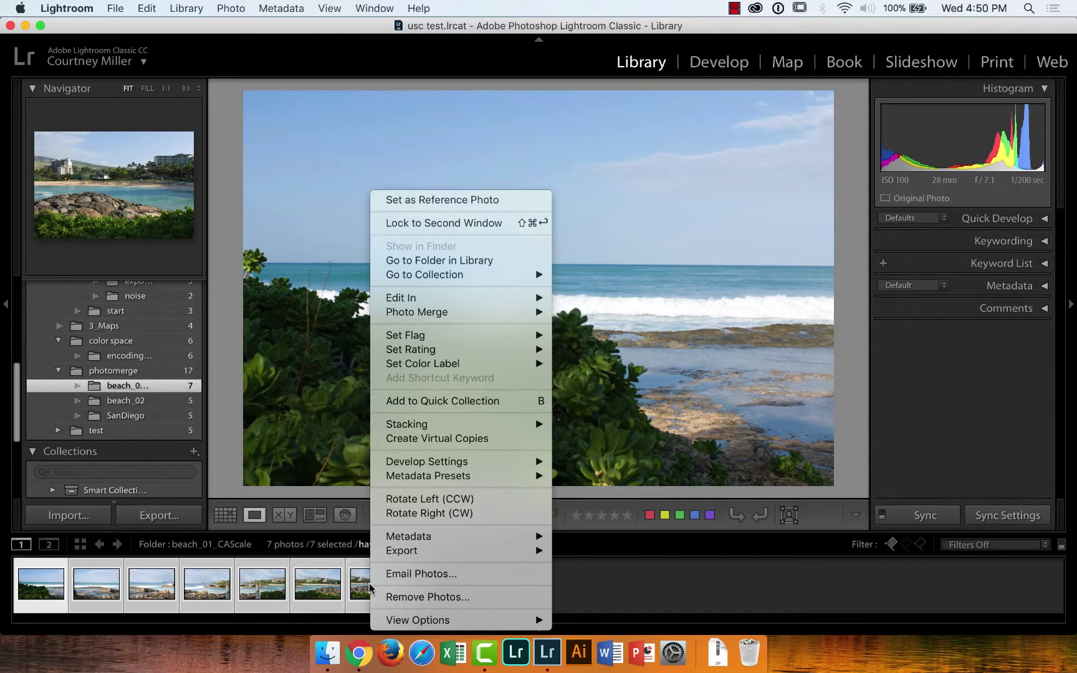
mouse_move(427, 553)
mouse_move(444, 417)
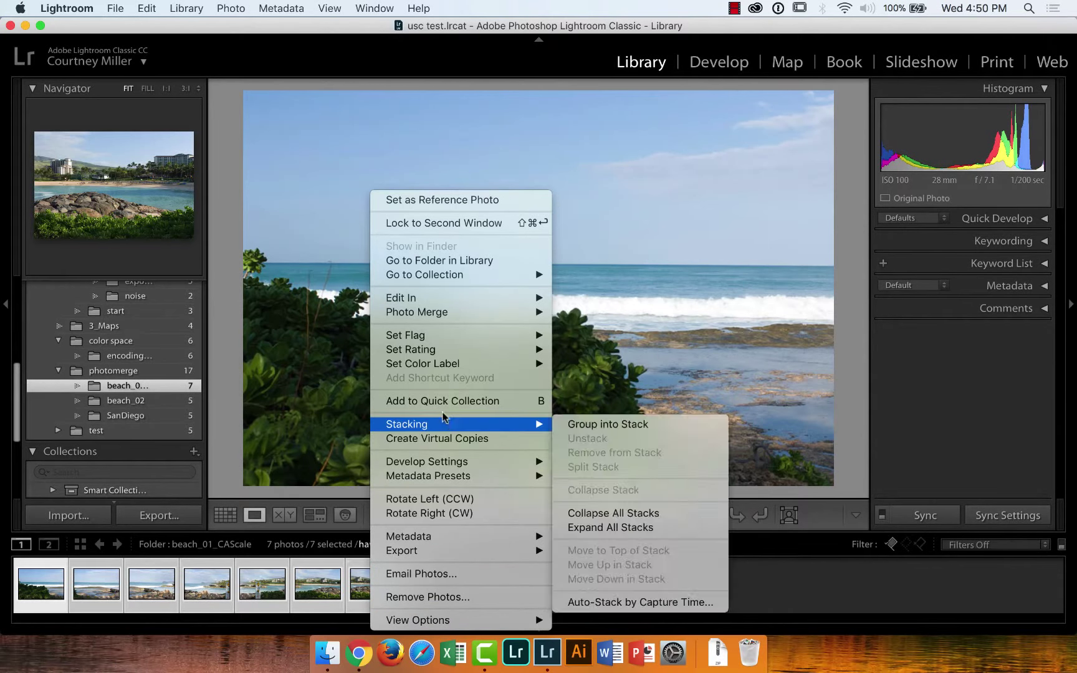
mouse_move(431, 304)
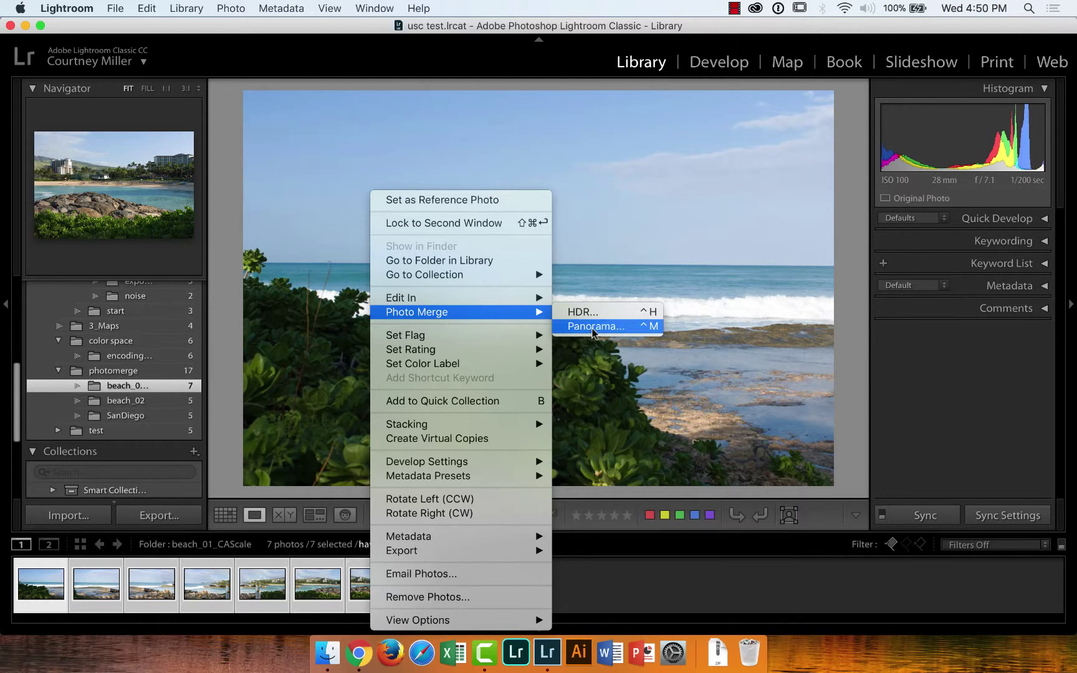
mouse_move(508, 302)
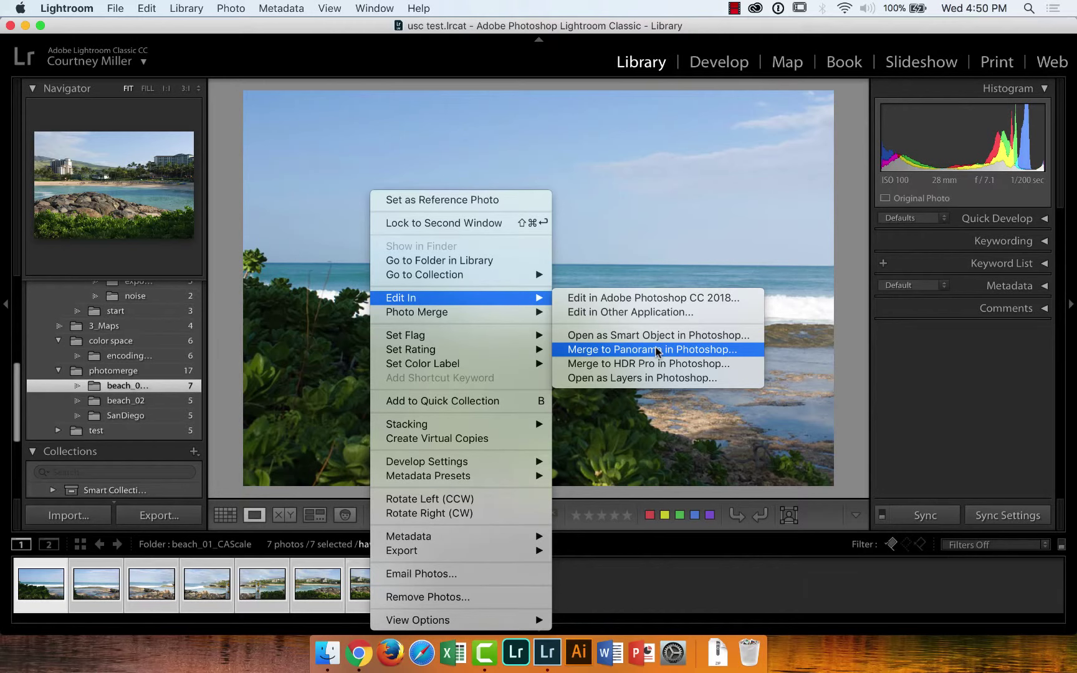
mouse_move(491, 319)
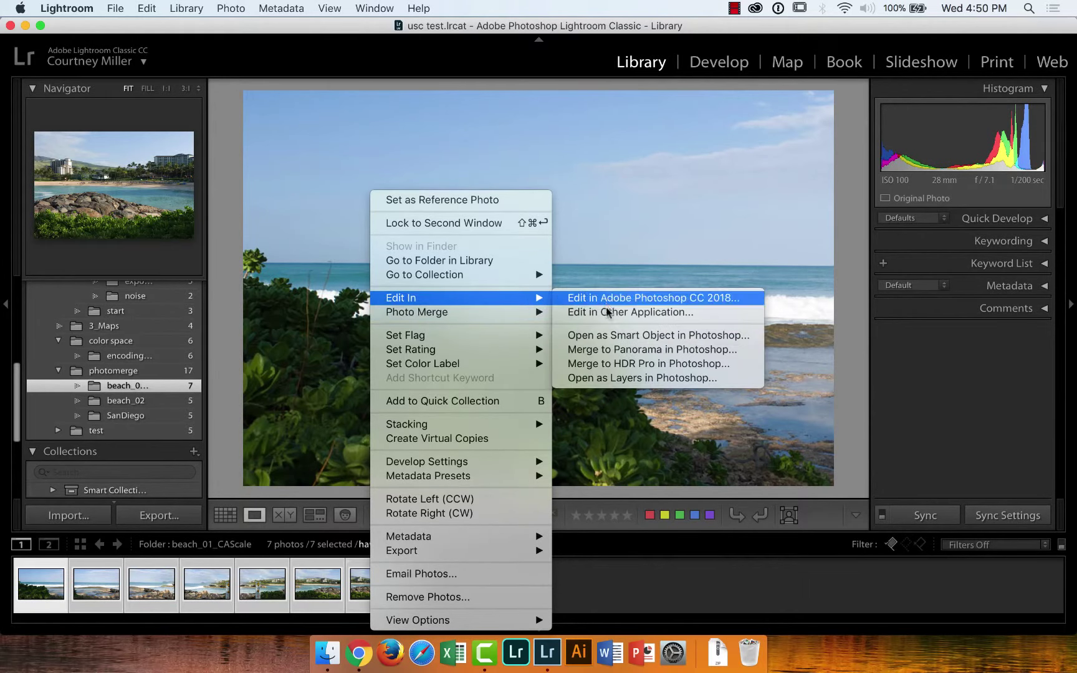
Send the seven beach photos to Photoshop with Merge to Panorama
click(615, 354)
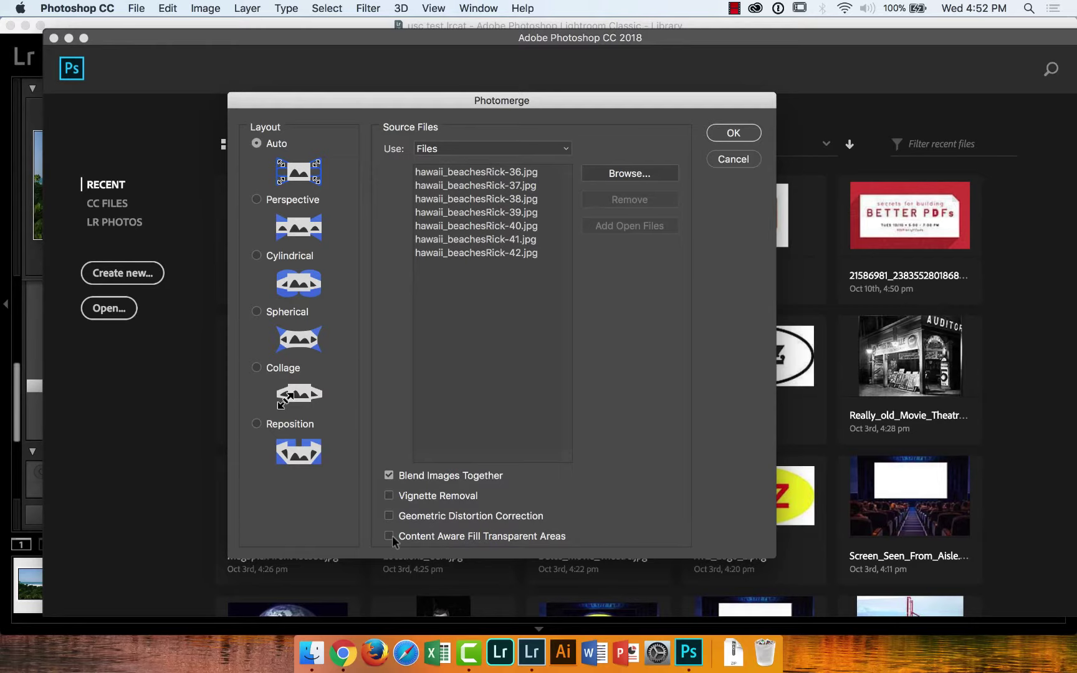
Run the Photomerge panorama of the seven beach photos, then close it without saving
click(727, 135)
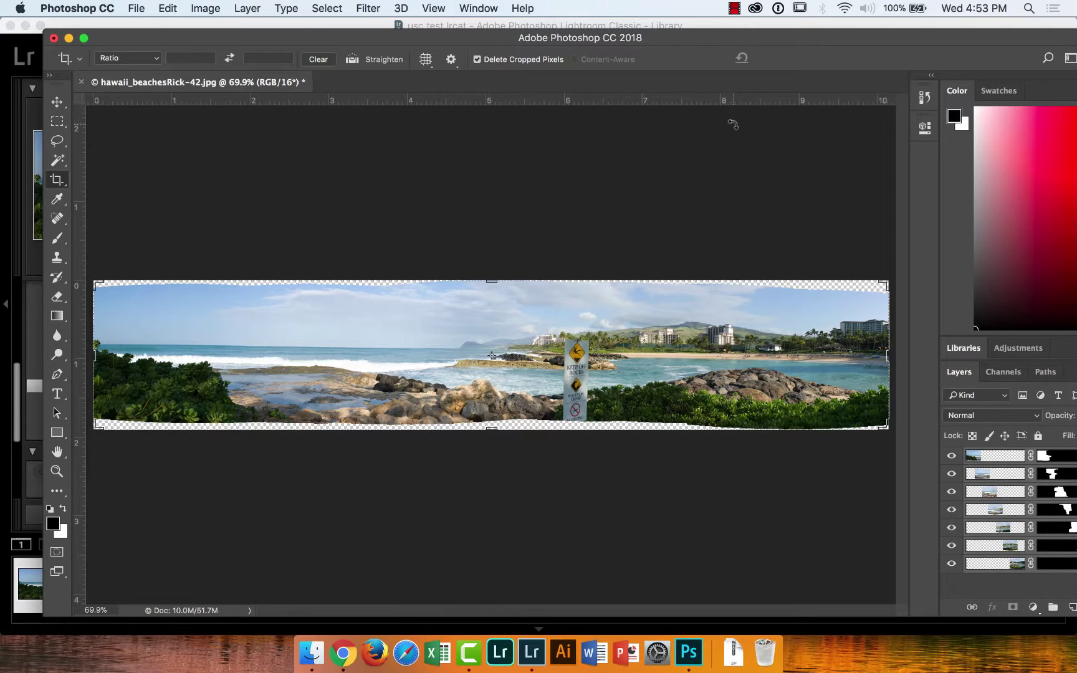
click(79, 84)
Discard the Photoshop panorama and resend the beach photos to Merge to Panorama with Content Aware Fill on
click(493, 239)
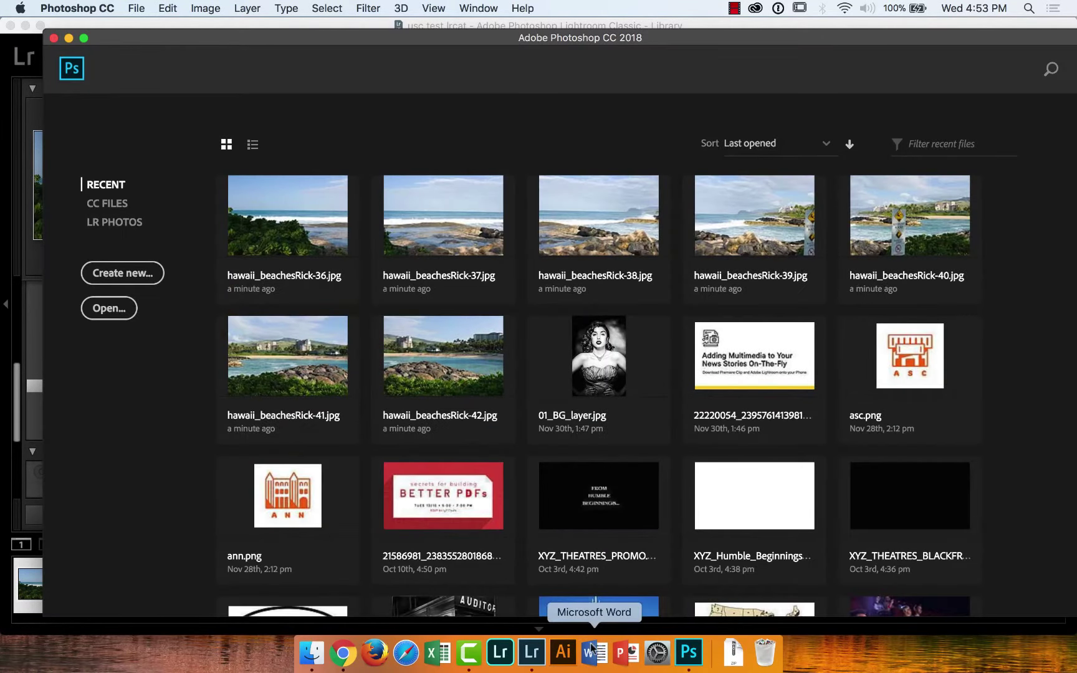
click(533, 652)
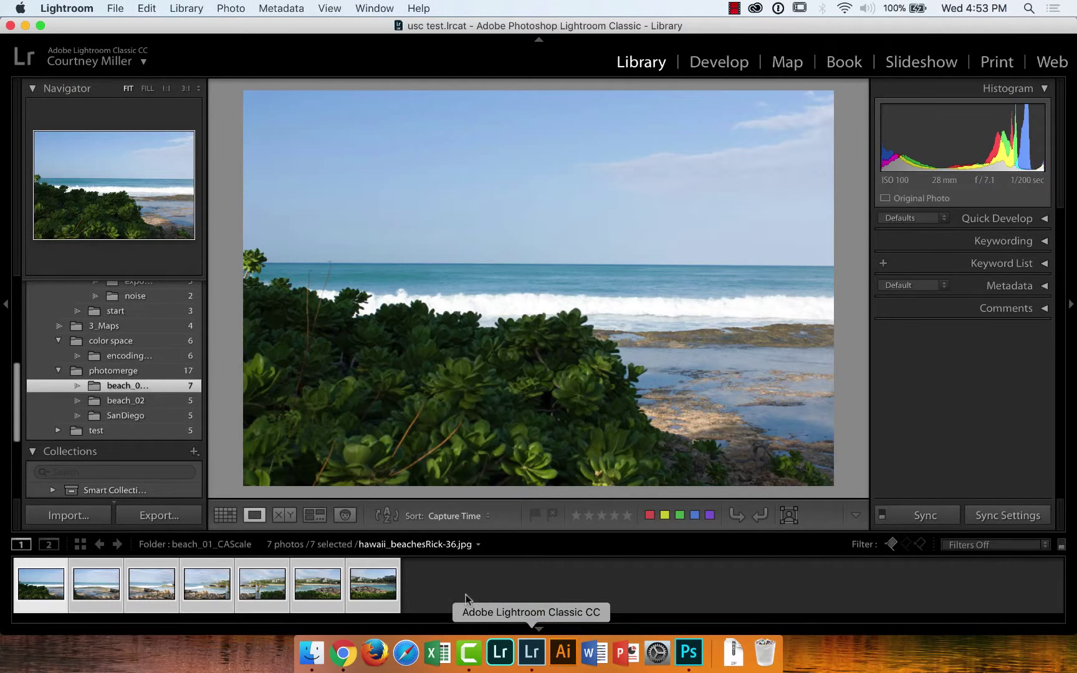
right_click(375, 588)
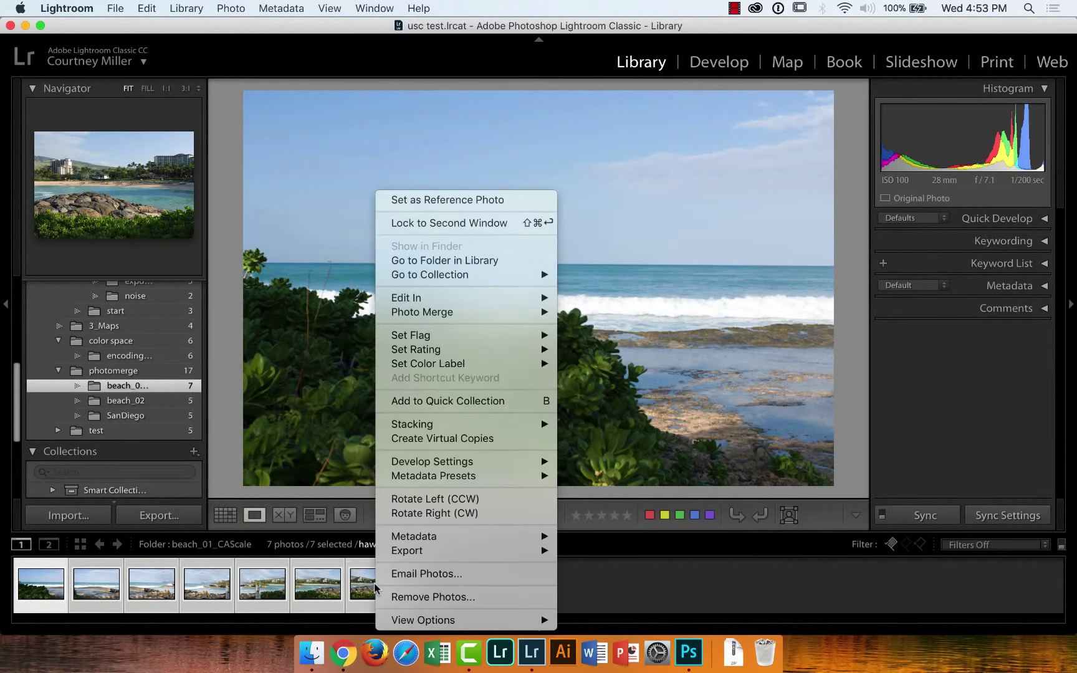
mouse_move(409, 311)
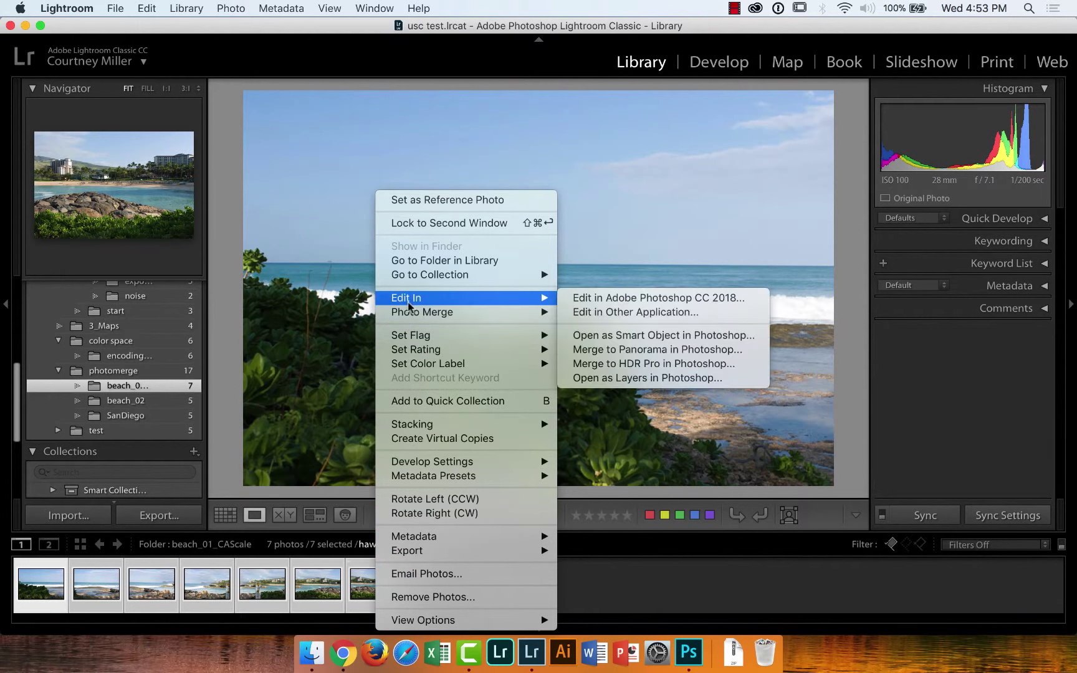
click(654, 350)
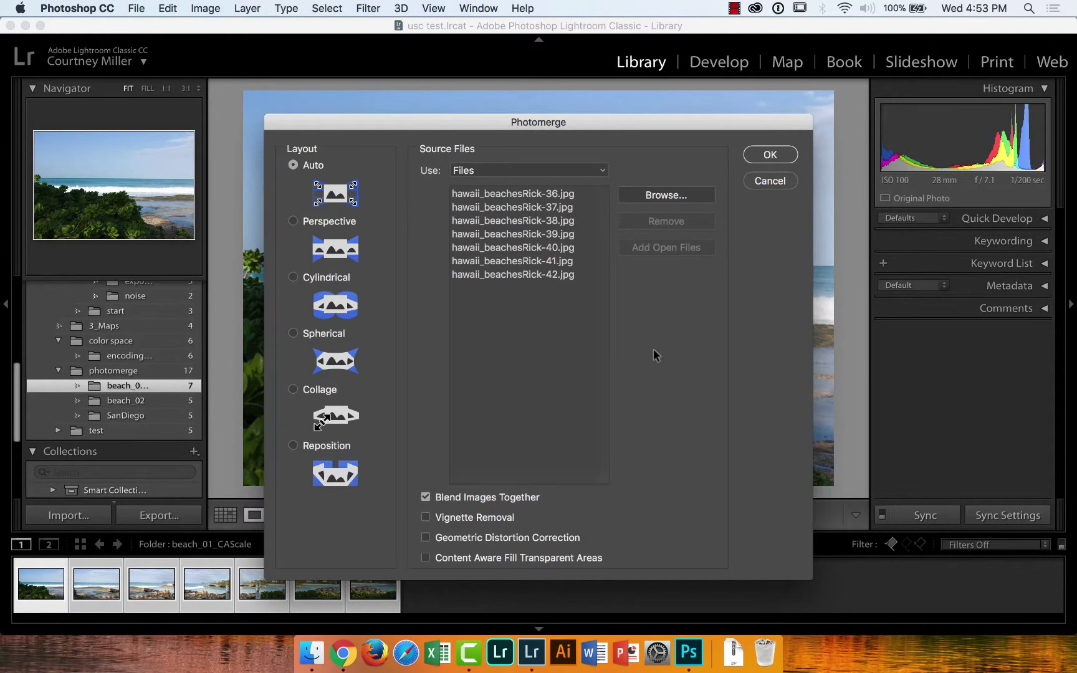
click(426, 558)
Build the Photomerge panorama and commit its crop, ready for Clone Stamp retouching
click(773, 153)
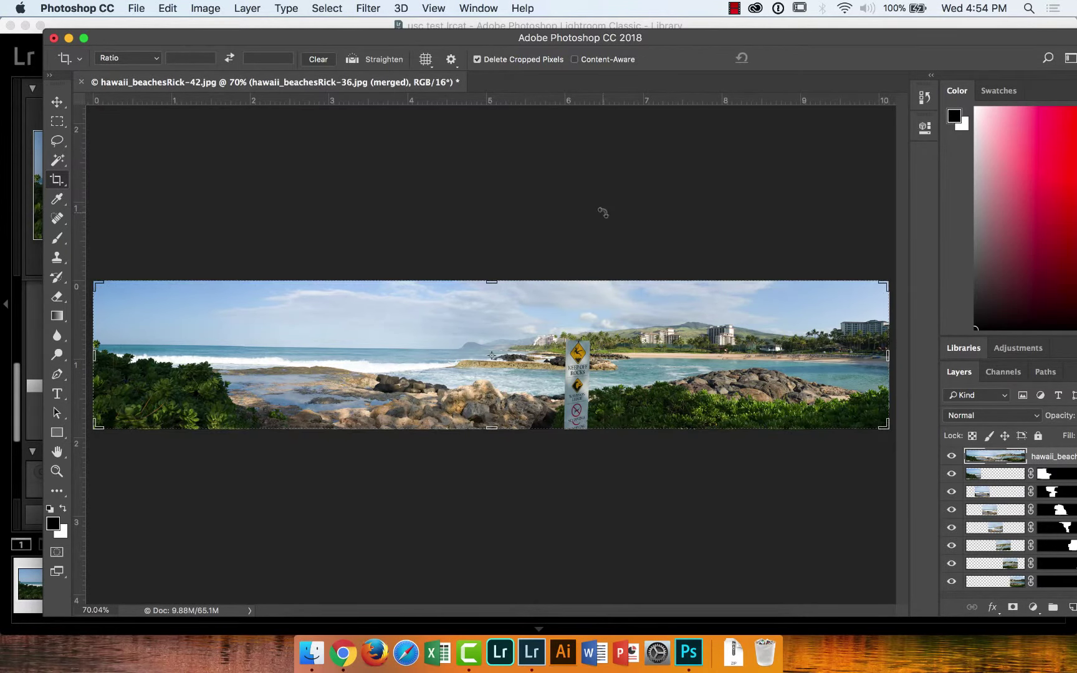
key(v)
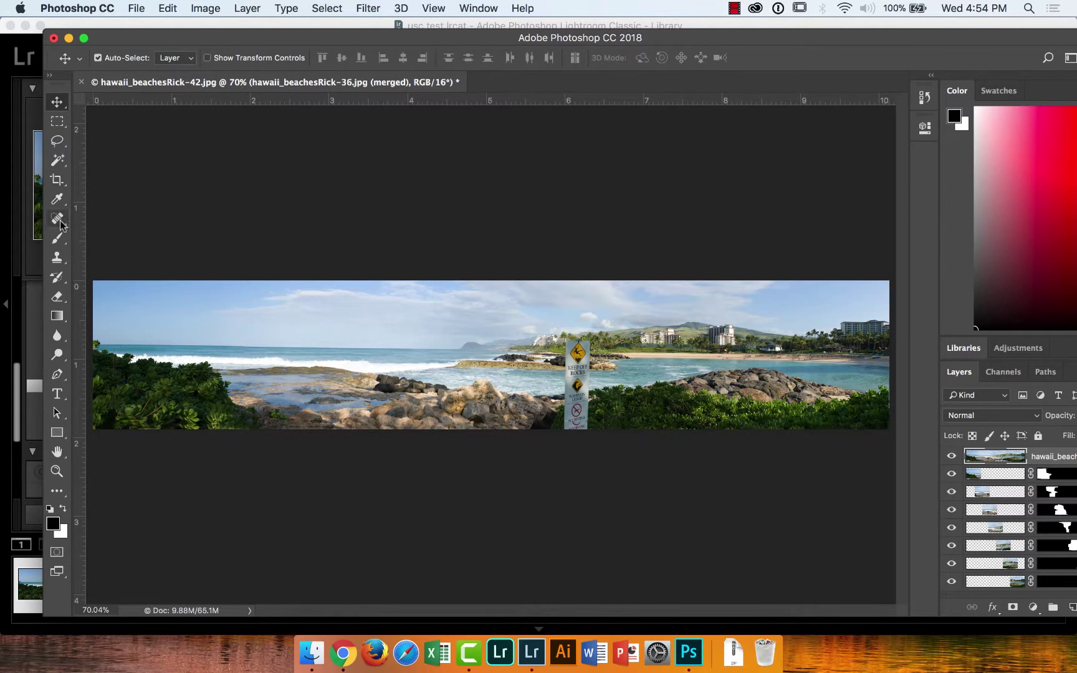
click(60, 262)
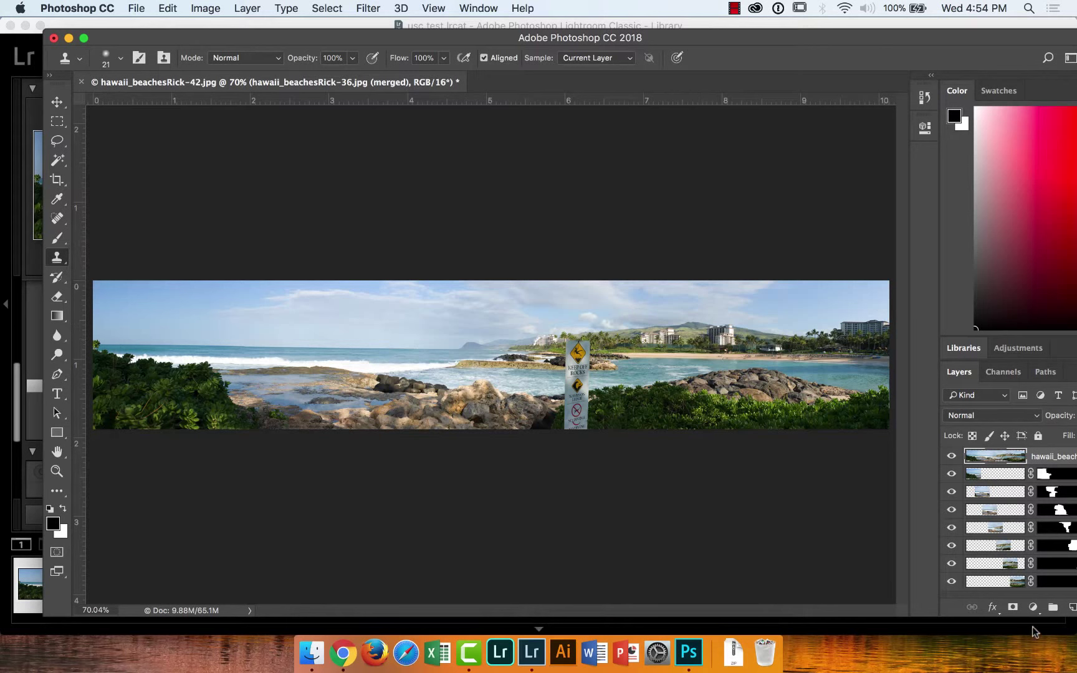
Add an empty retouching layer and set the Clone Stamp to sample All Layers
click(1072, 607)
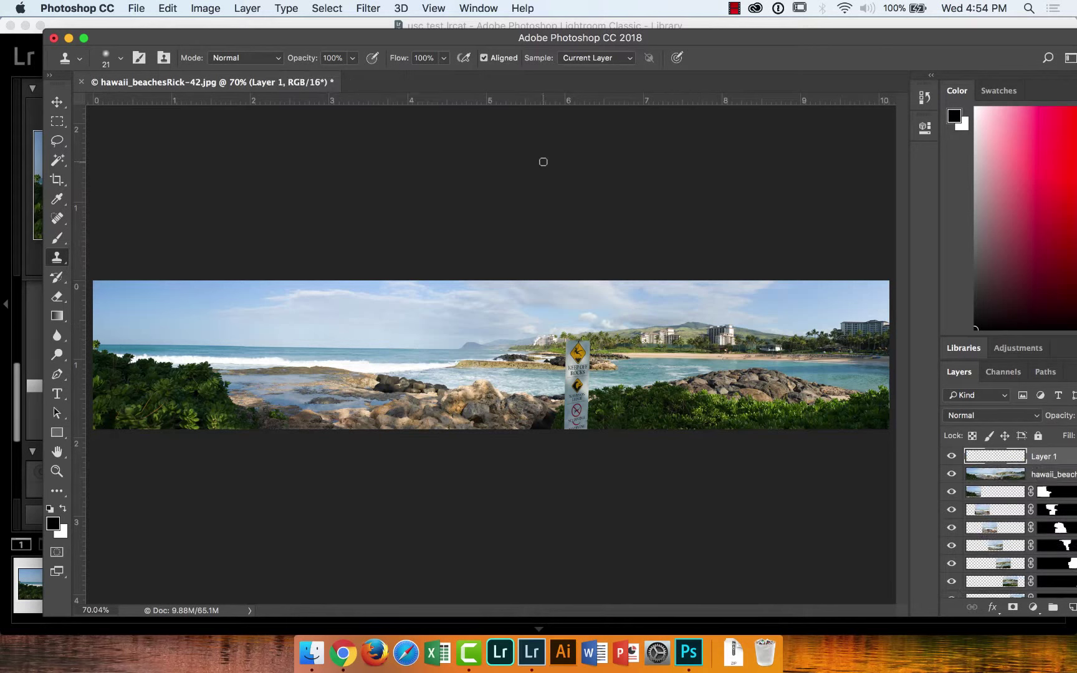
click(621, 58)
click(599, 80)
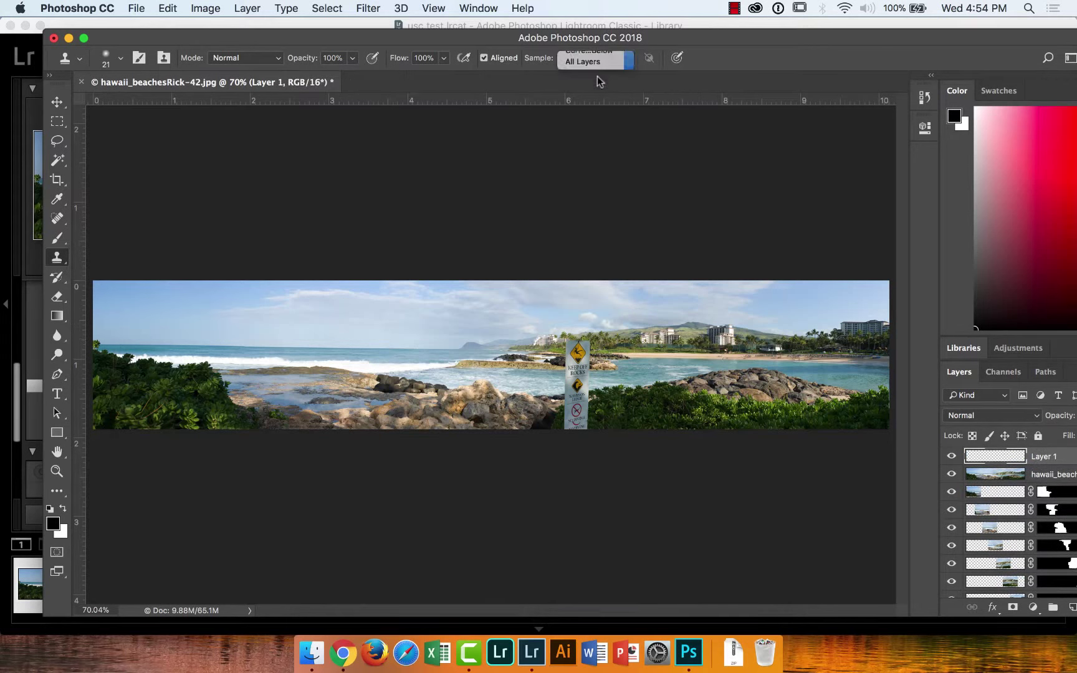
At 200% zoom, clone foliage over the sign's bottom with a size 45 brush, then close the panorama
key(super+equal)
key(super+equal)
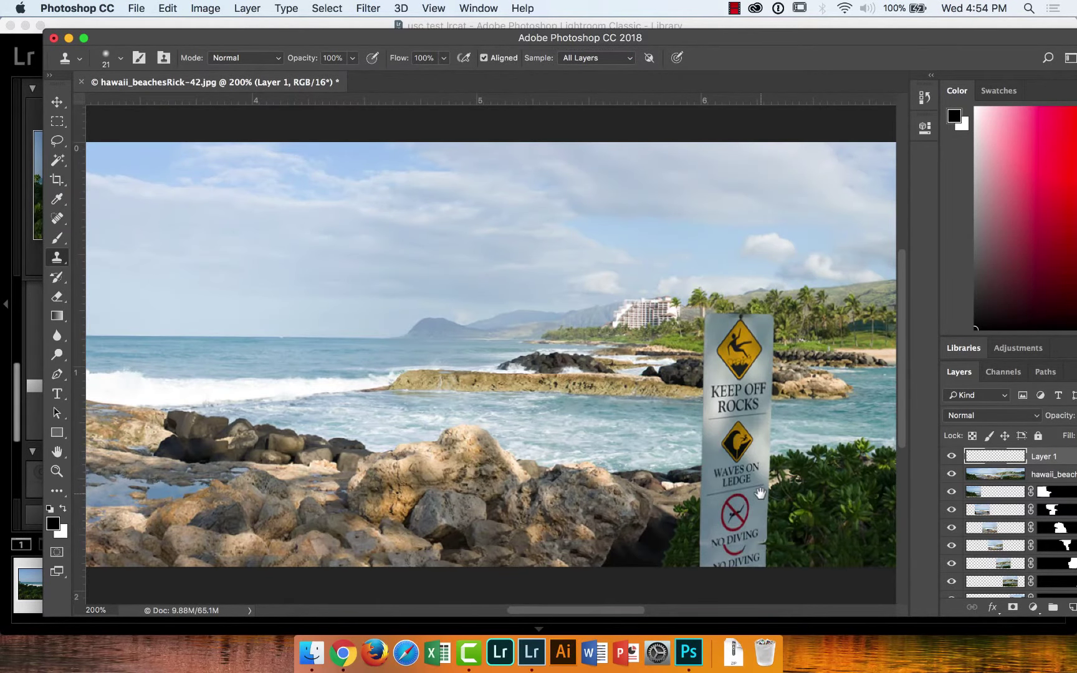
drag(751, 493, 527, 384)
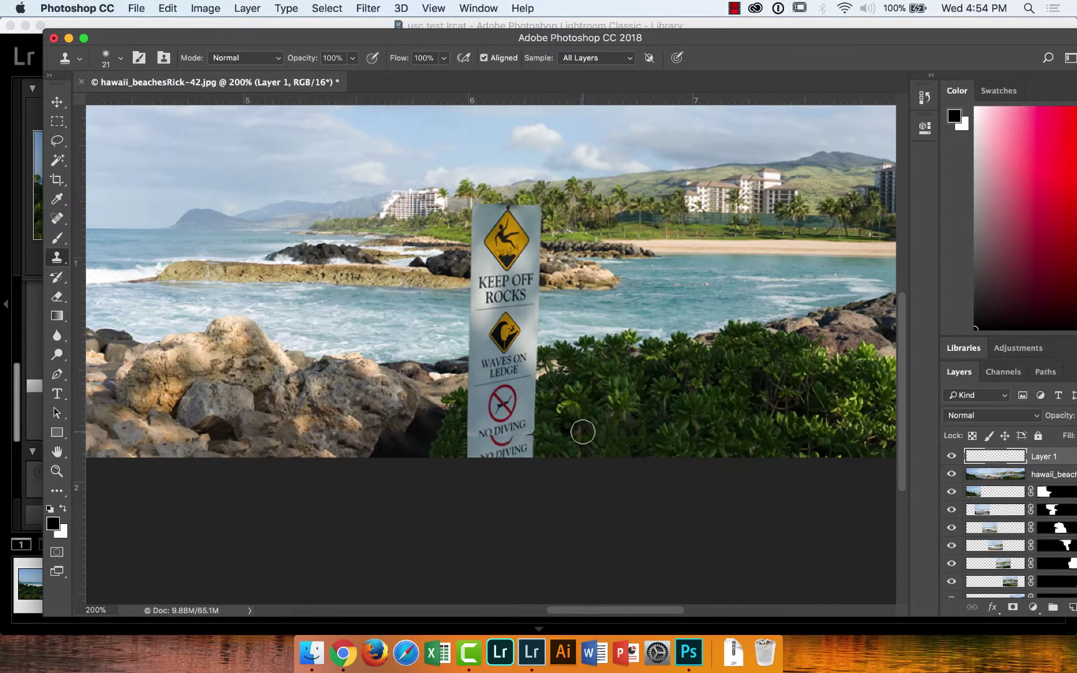
key(bracketright)
key(bracketright)
key(bracketright)
alt+click(623, 448)
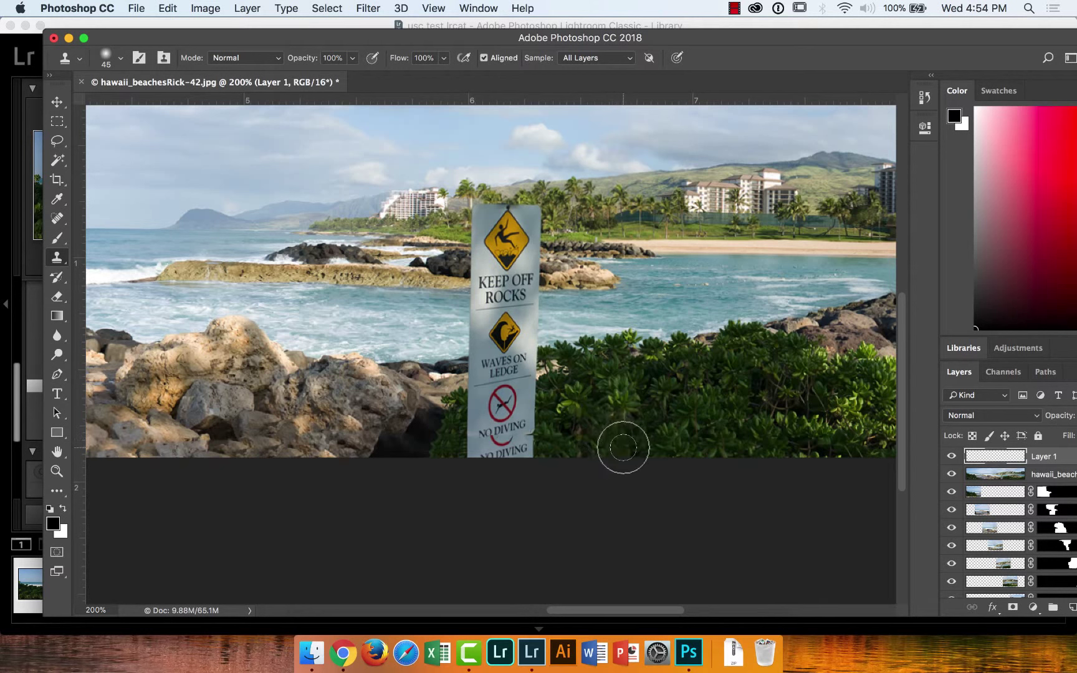
mouse_move(534, 447)
mouse_down()
mouse_move(475, 445)
mouse_move(461, 458)
mouse_move(547, 451)
mouse_up()
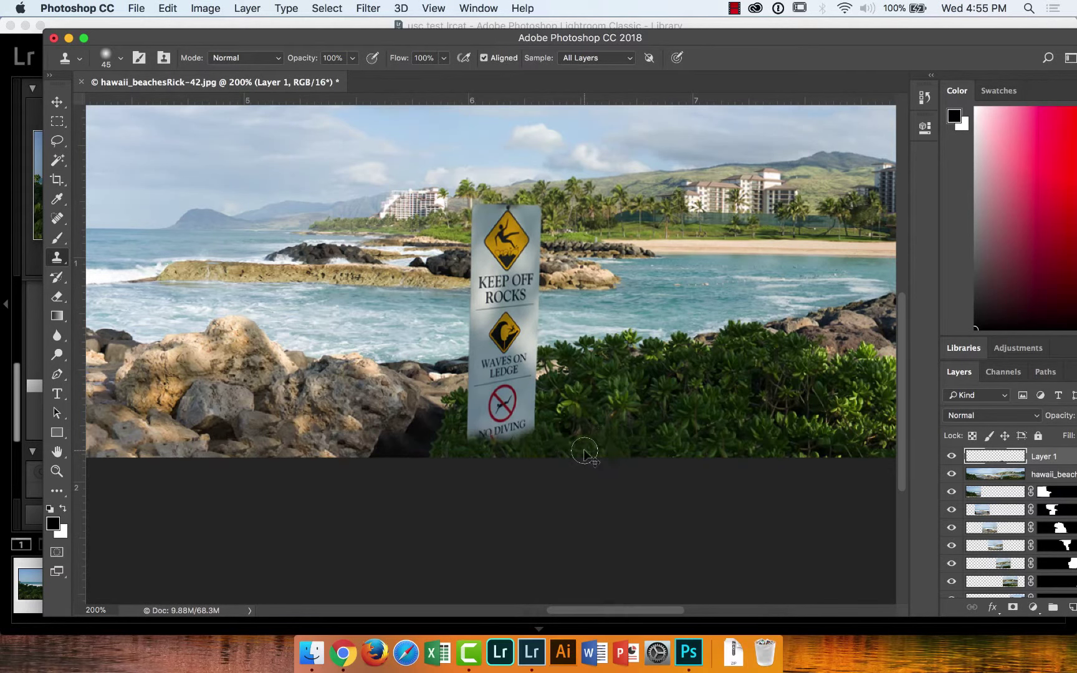
key(super+minus)
key(super+minus)
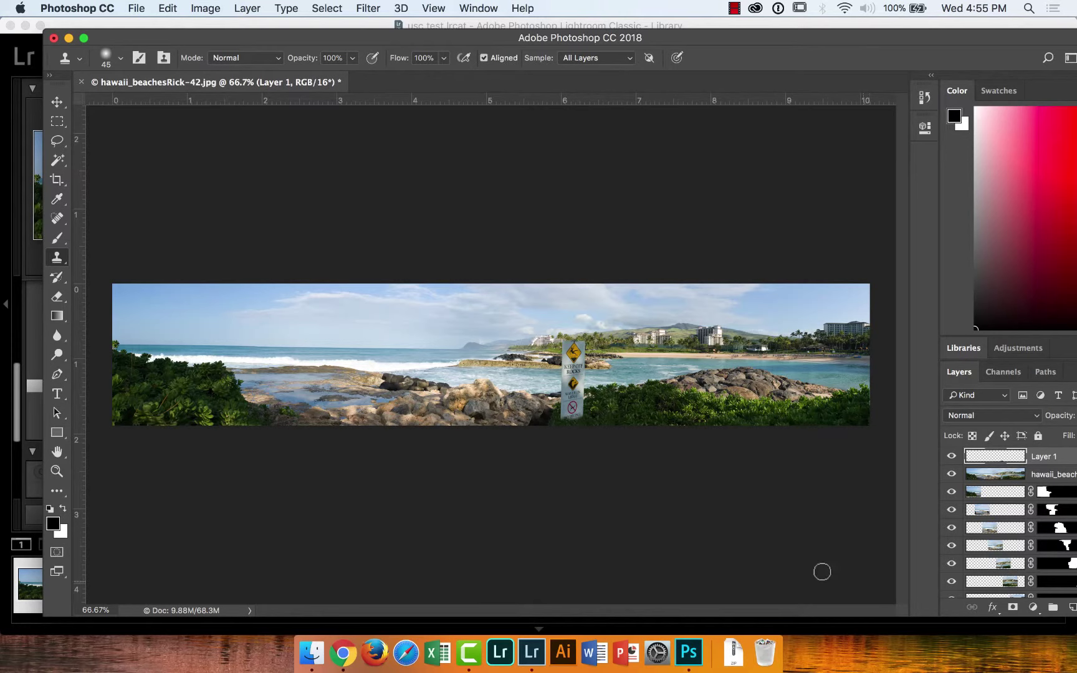
click(54, 39)
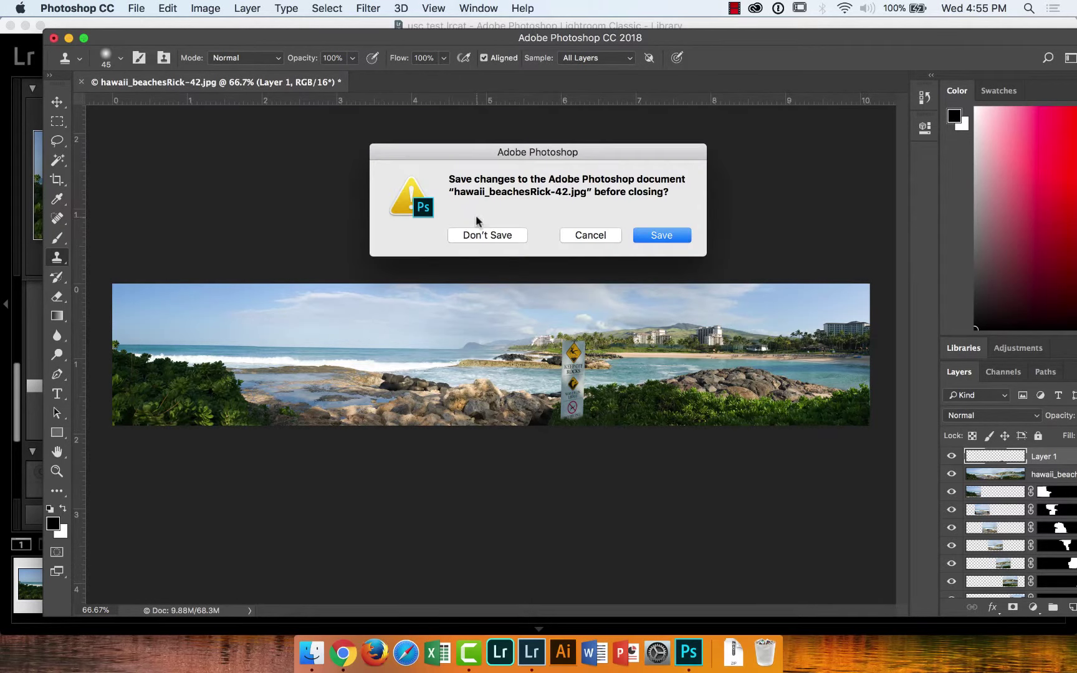
Discard the Photoshop panorama and launch Lightroom's Photo Merge > Panorama on the seven beach photos
click(483, 235)
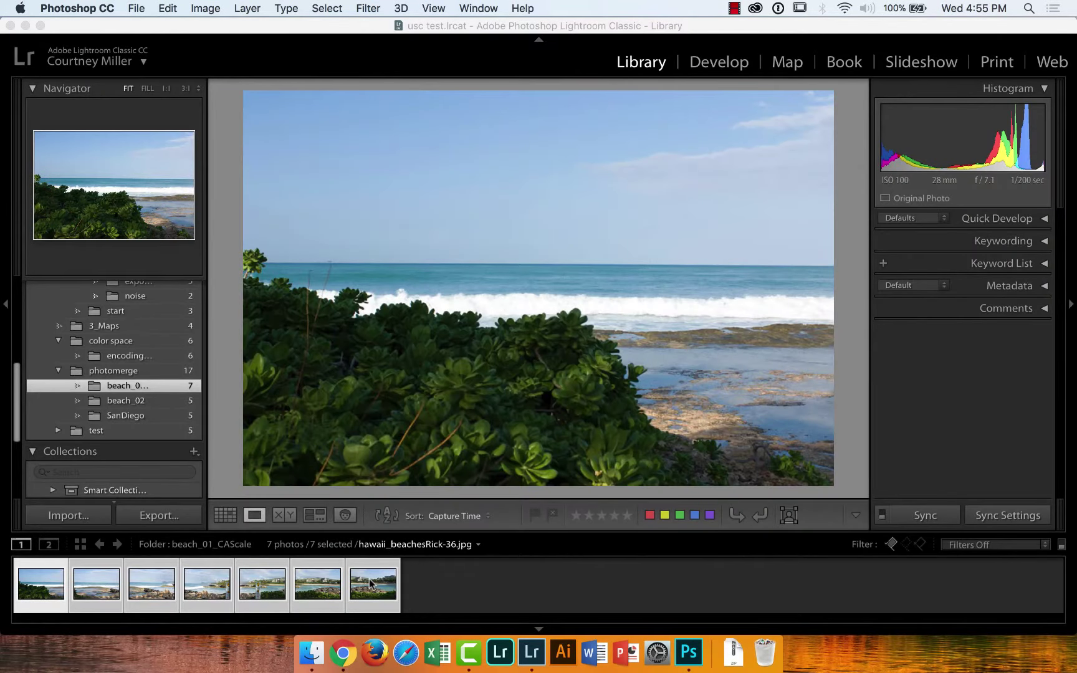
click(371, 583)
right_click(370, 583)
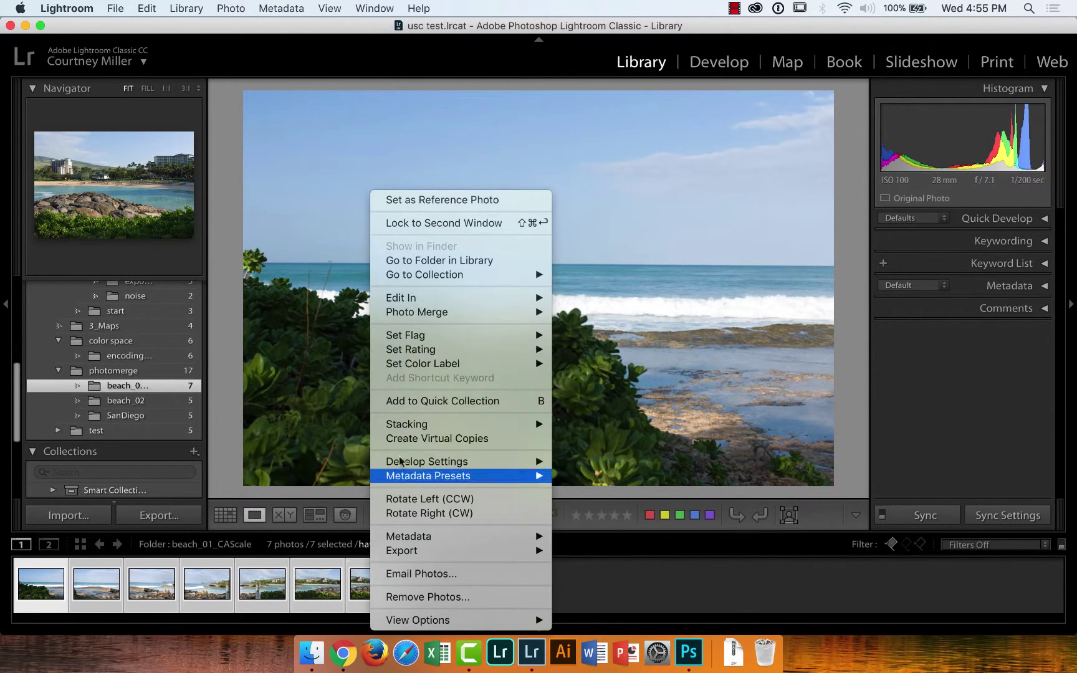
mouse_move(439, 316)
click(577, 326)
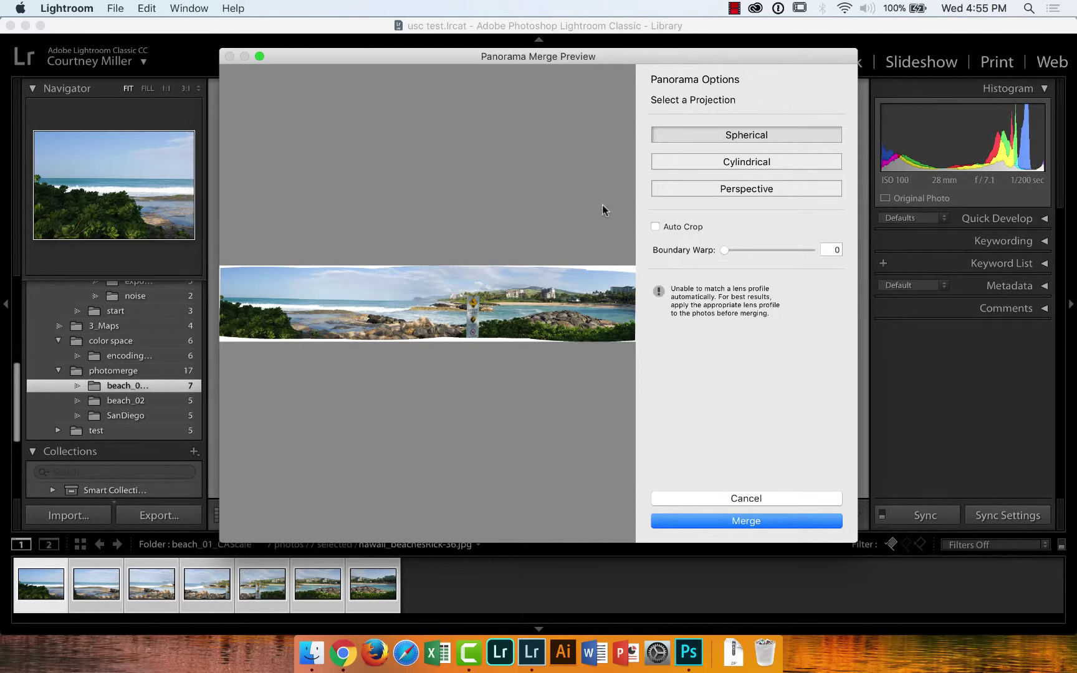
Compare Auto Crop on and off in the Panorama Merge Preview, leave it on, and merge
click(655, 227)
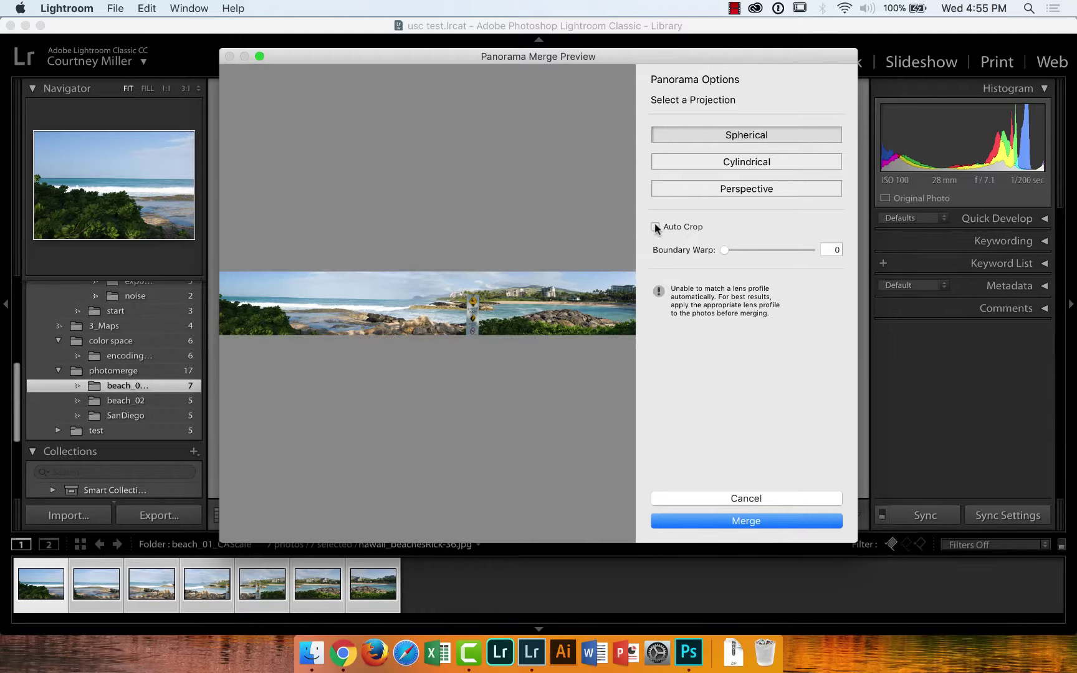
click(655, 227)
click(655, 227)
click(655, 227)
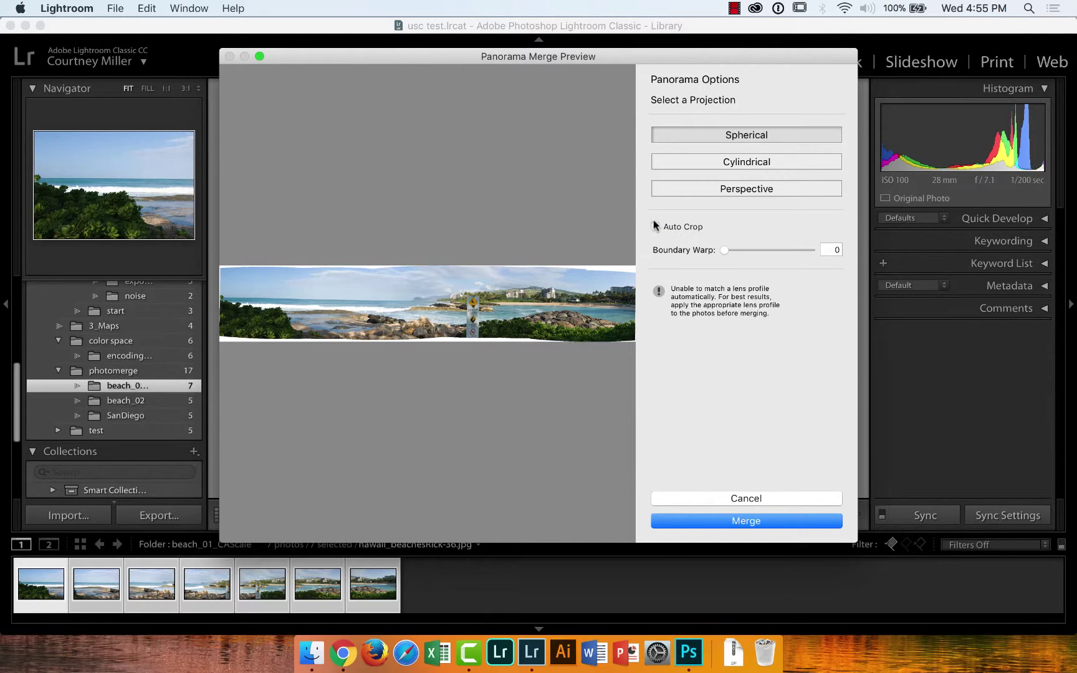
click(655, 227)
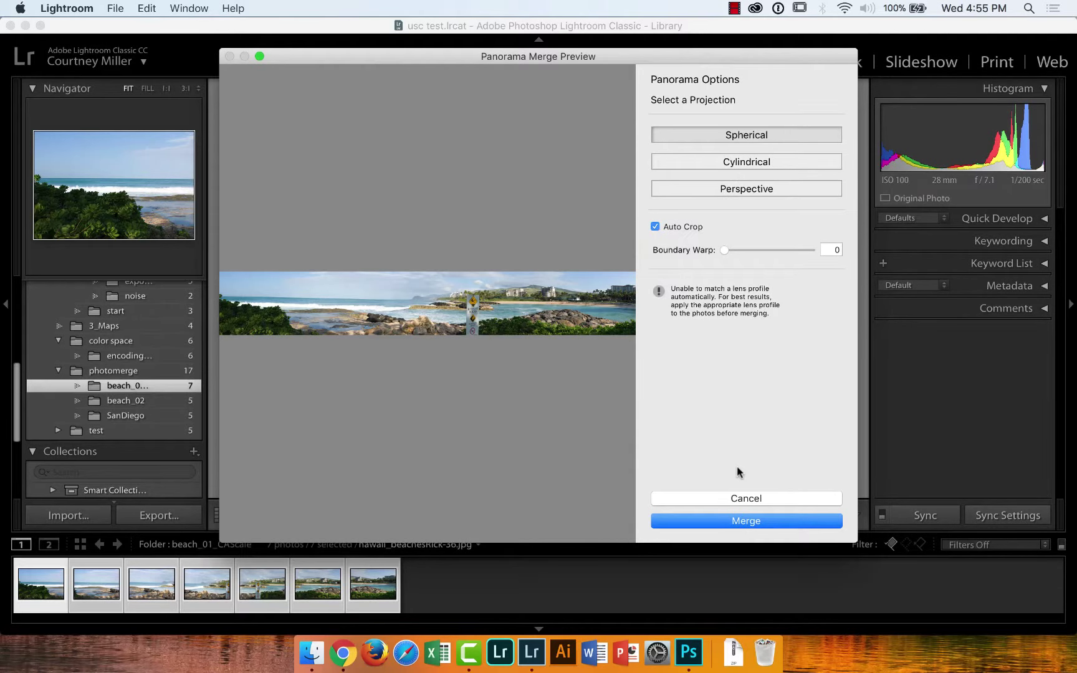
click(740, 522)
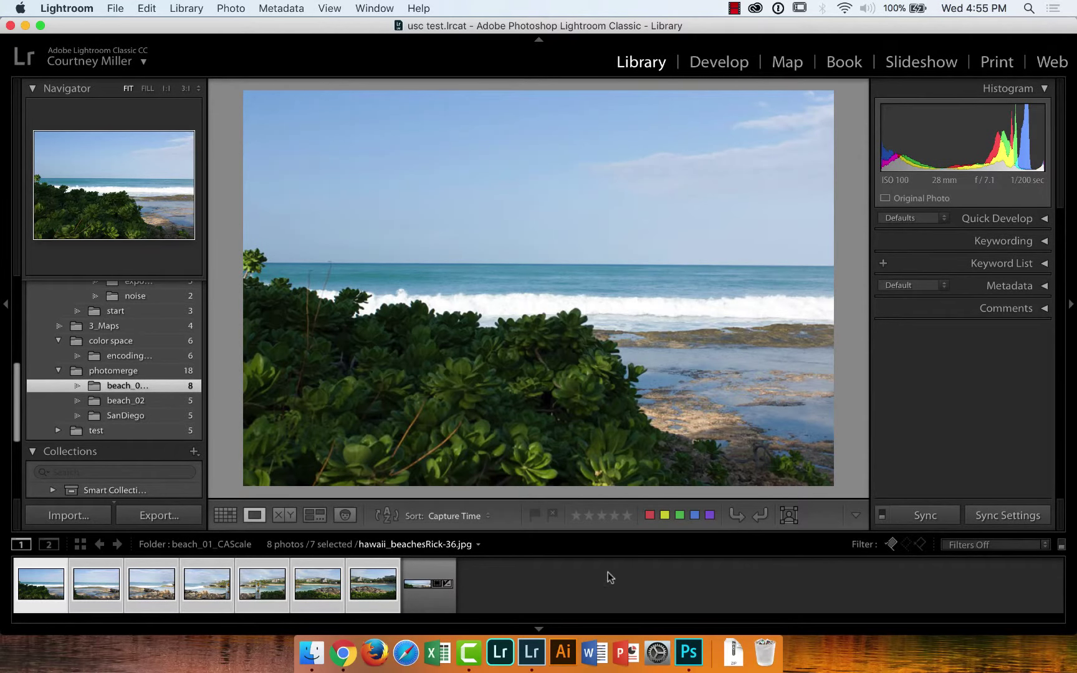
Select hawaii_beachesRick-36-Pano.dng in the filmstrip and open it in Develop
click(453, 581)
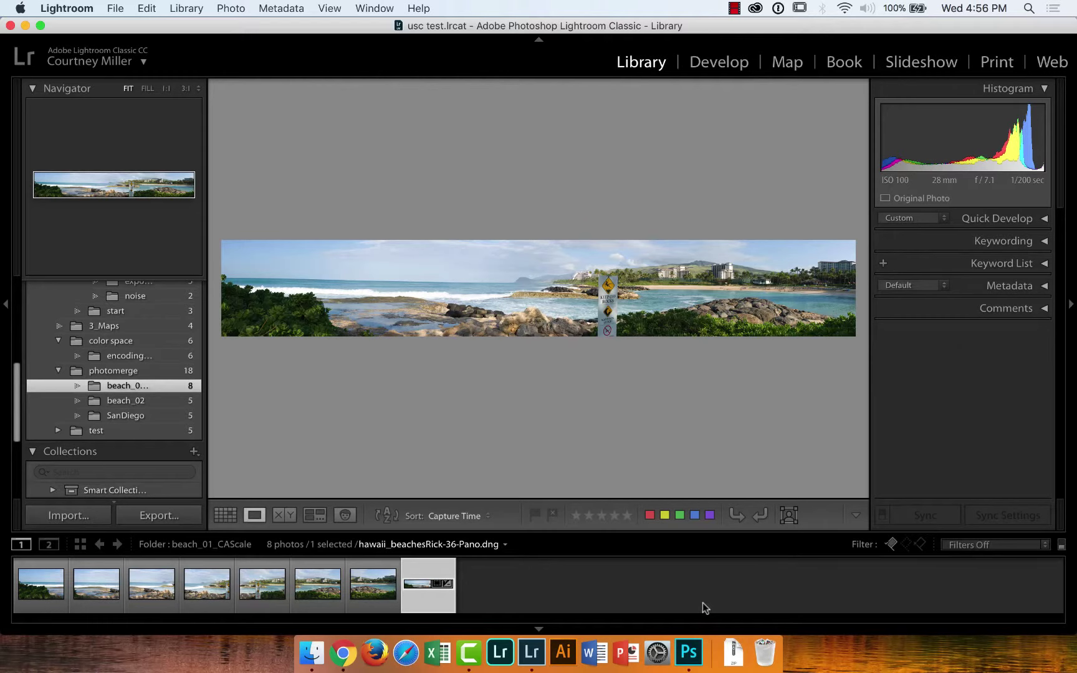
click(726, 61)
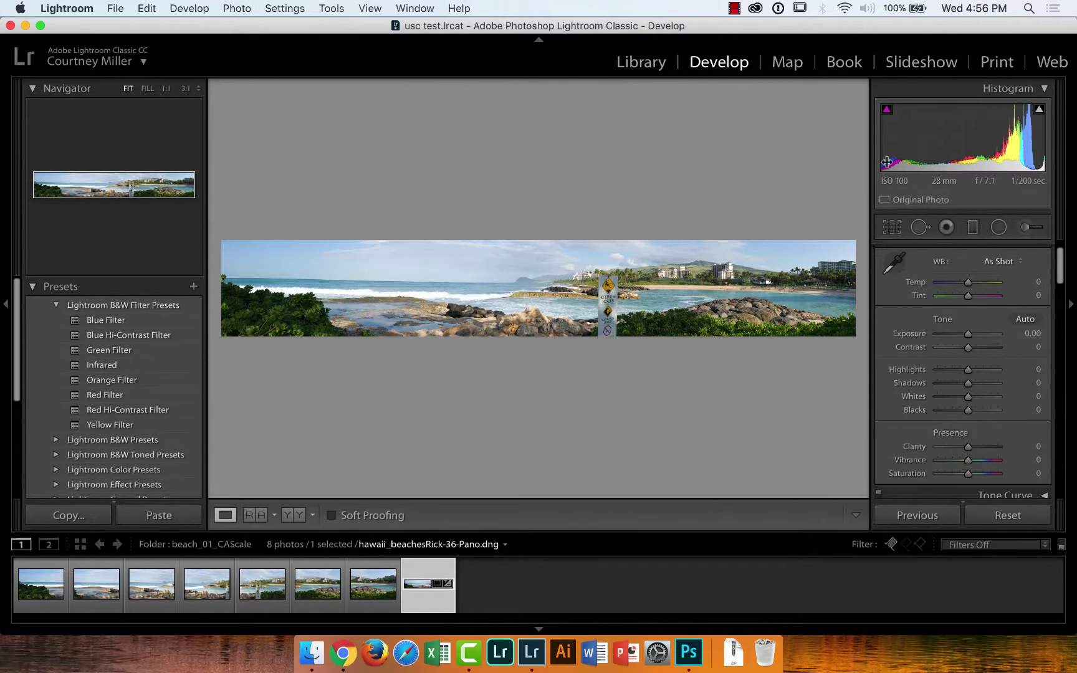
Open the Adjustment Brush panel for the panorama, showing Exposure 1.00 and Sharpness 100
click(1024, 227)
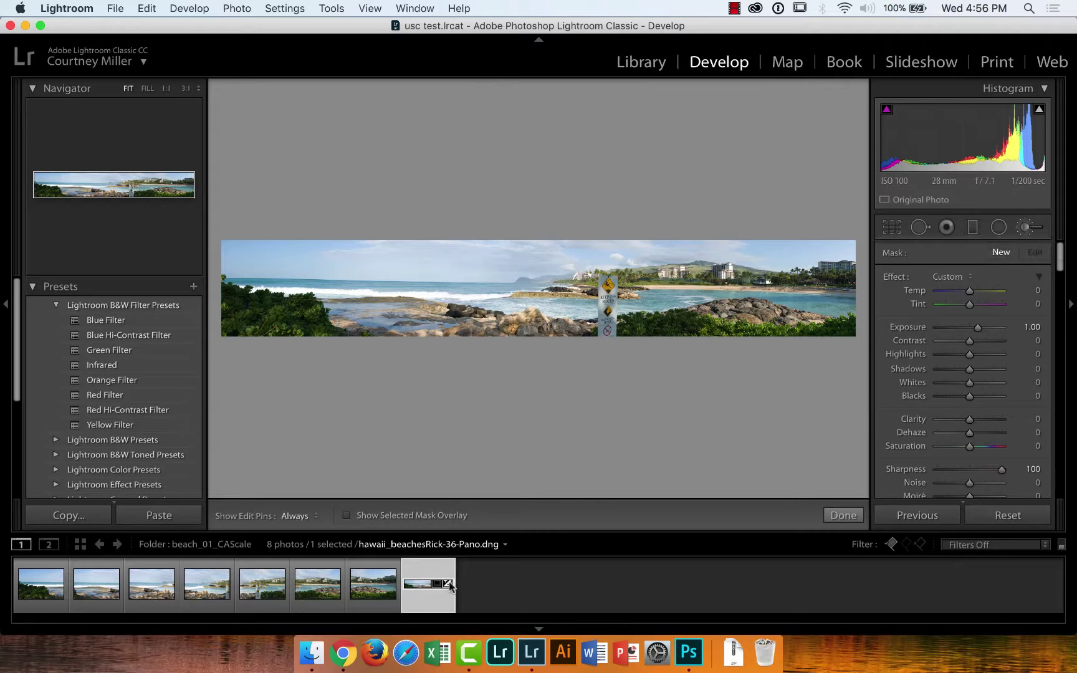
mouse_move(450, 586)
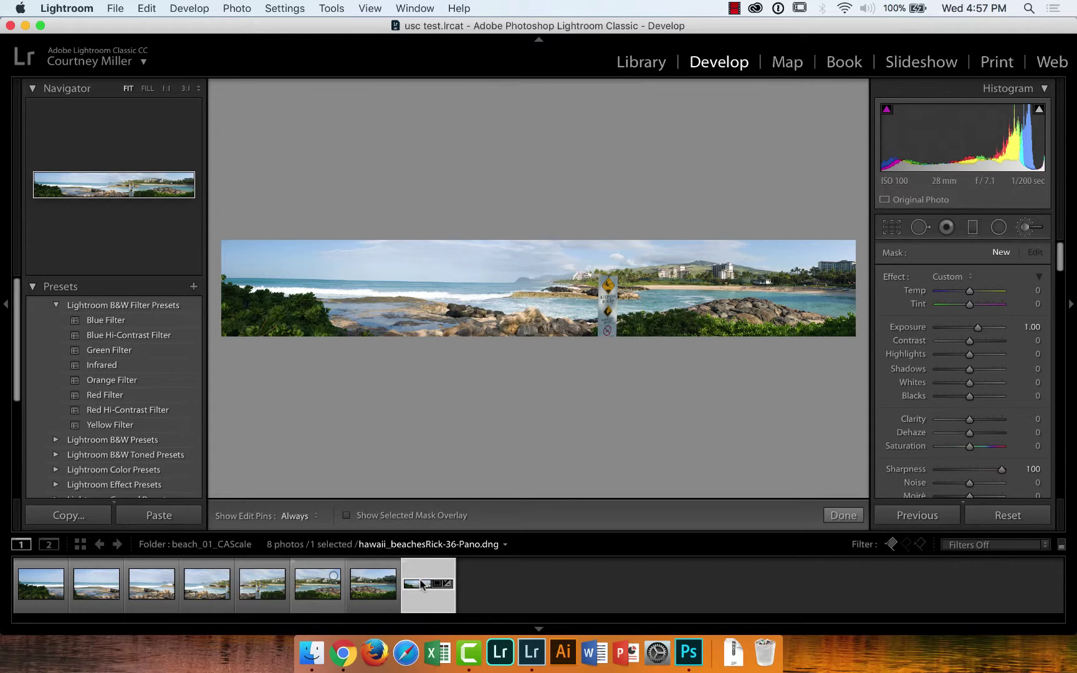
right_click(222, 587)
mouse_move(324, 298)
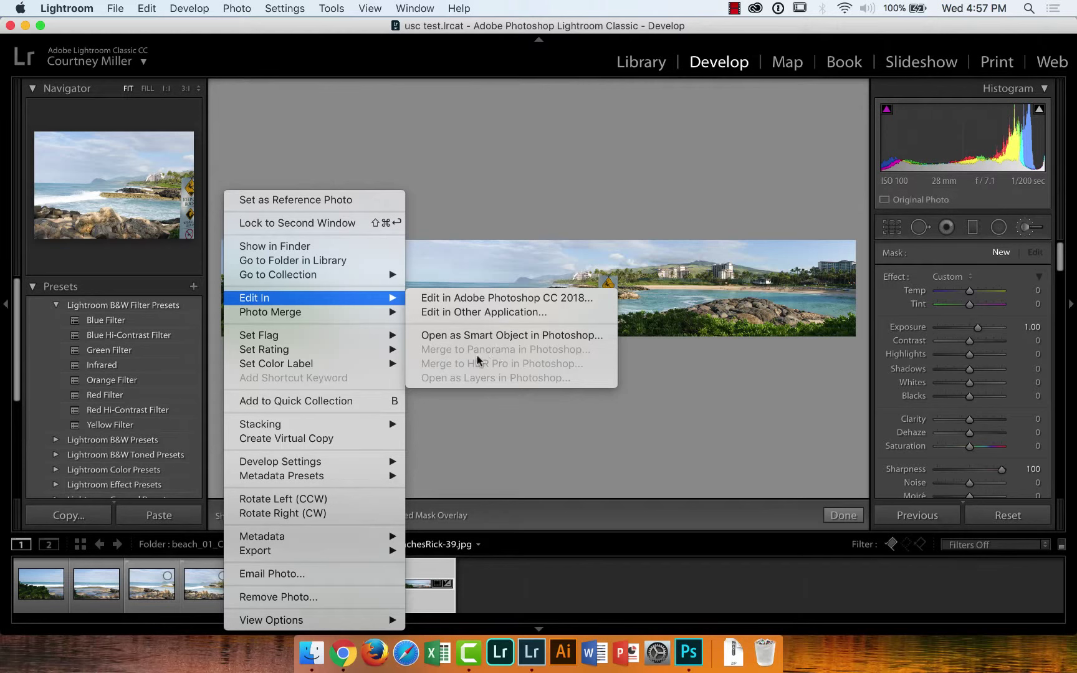
click(538, 447)
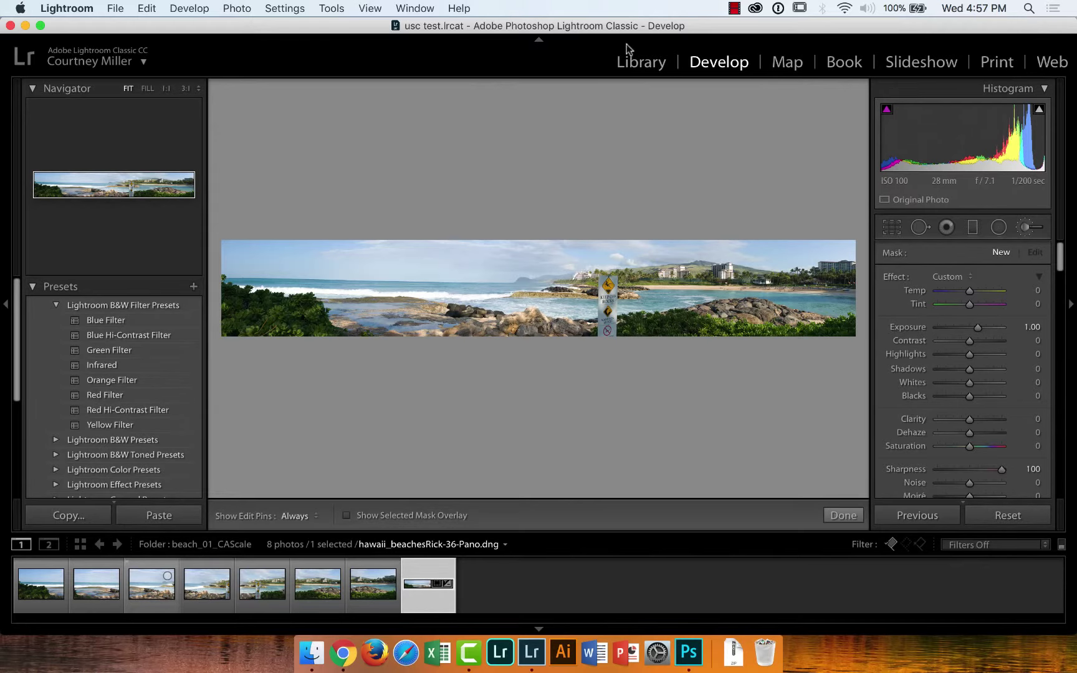
Return to the Library, open the B&W folder, and display sepia headshot dane_headshots-57 zoomed on the eye
click(632, 63)
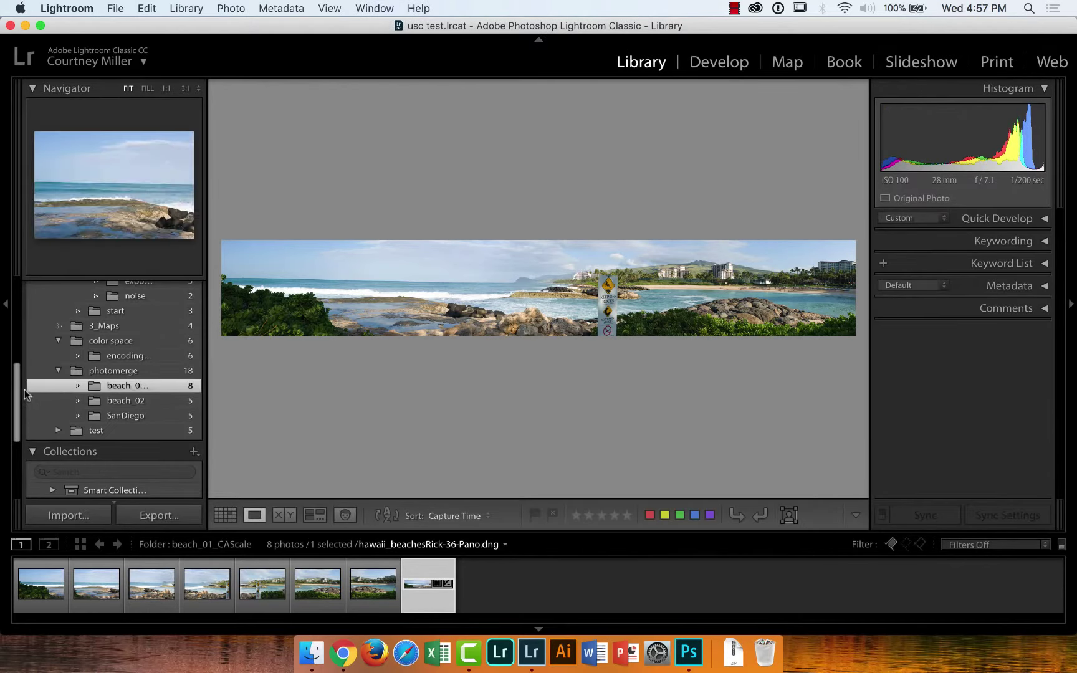
drag(19, 393, 19, 371)
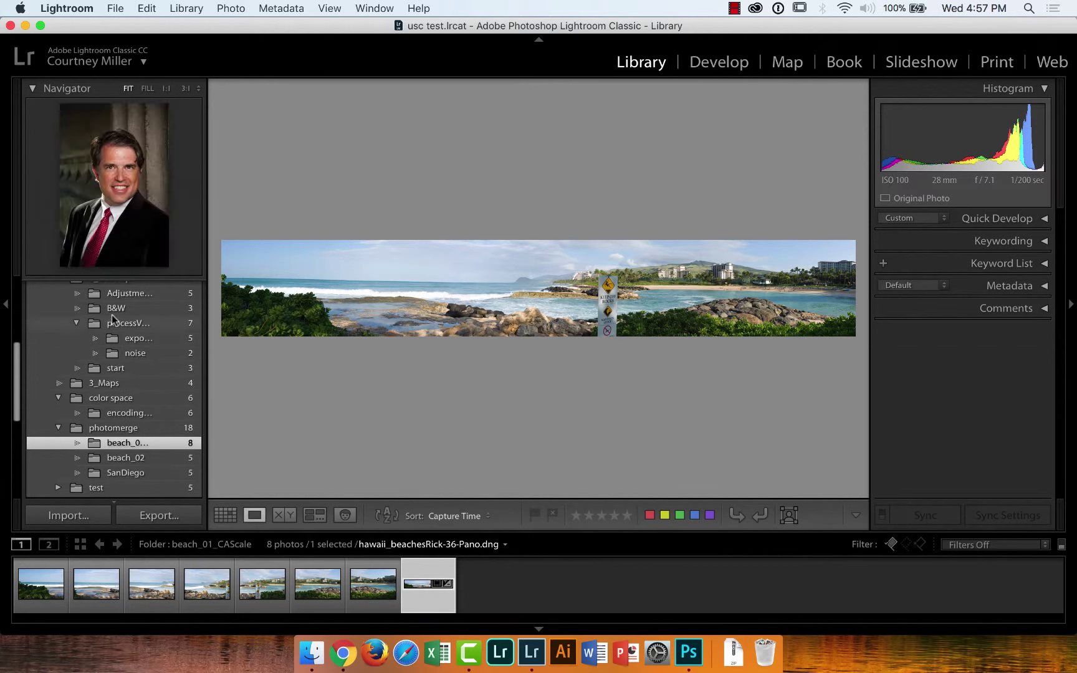
click(79, 309)
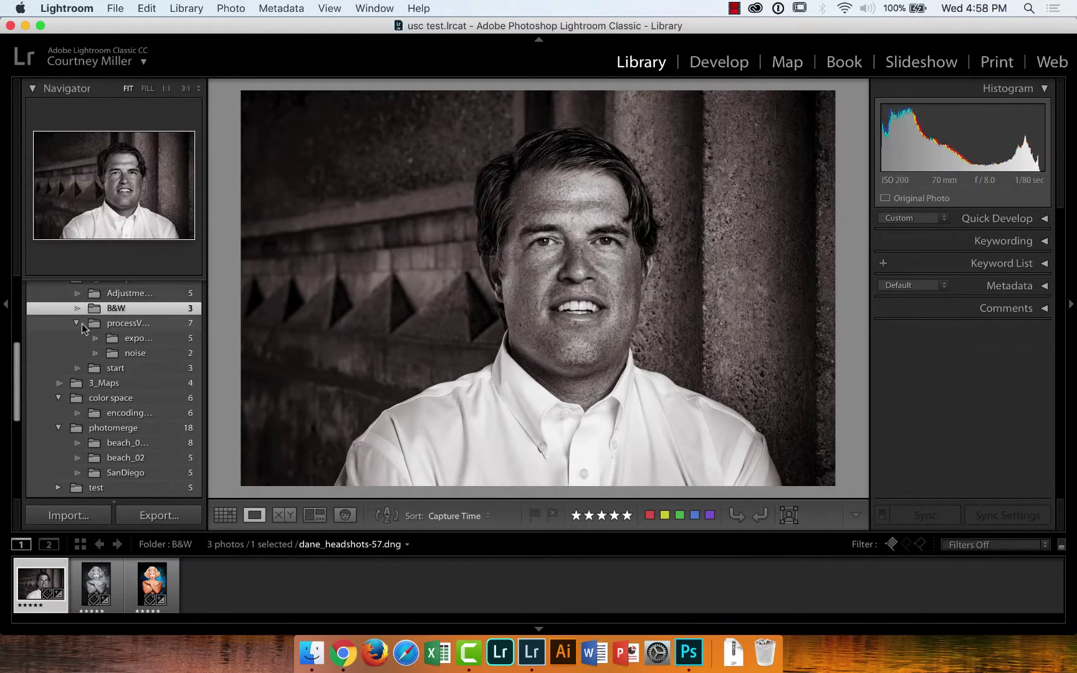
click(153, 582)
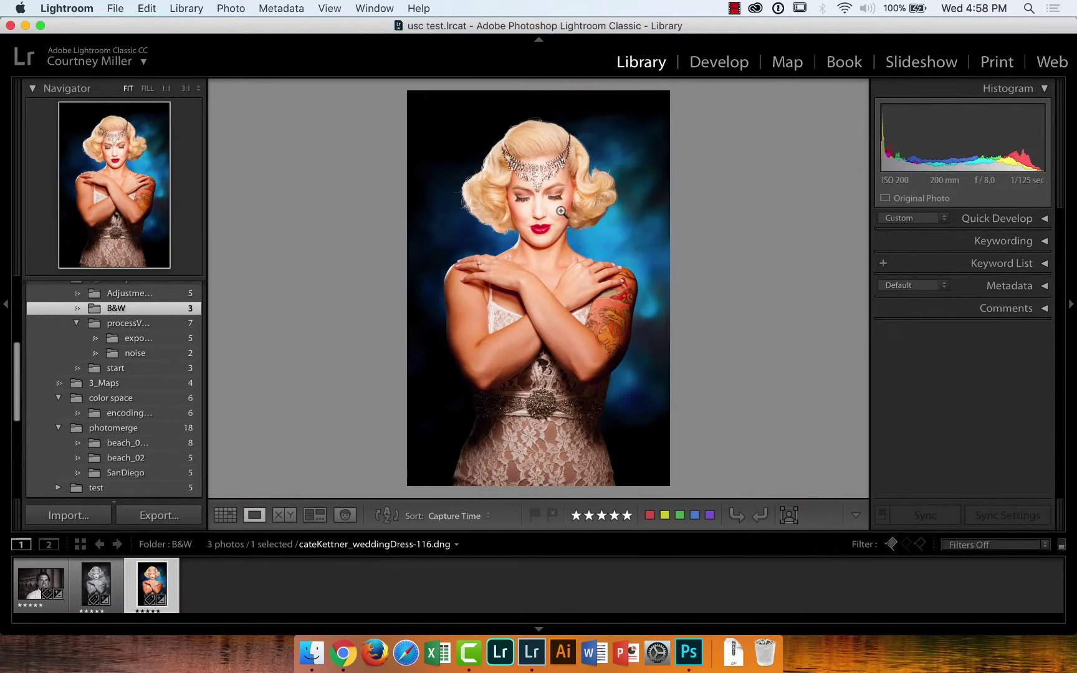
key(Left)
key(Left)
click(606, 237)
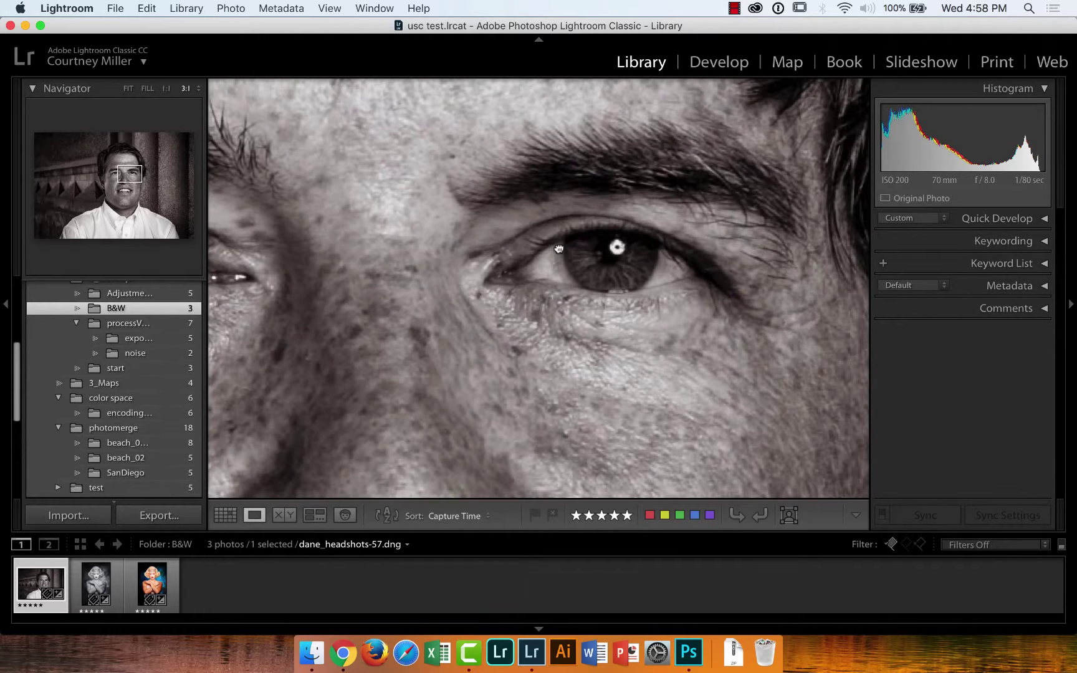
Pan across the zoomed eye of dane_headshots-57, then switch to the Develop module
drag(560, 249, 593, 238)
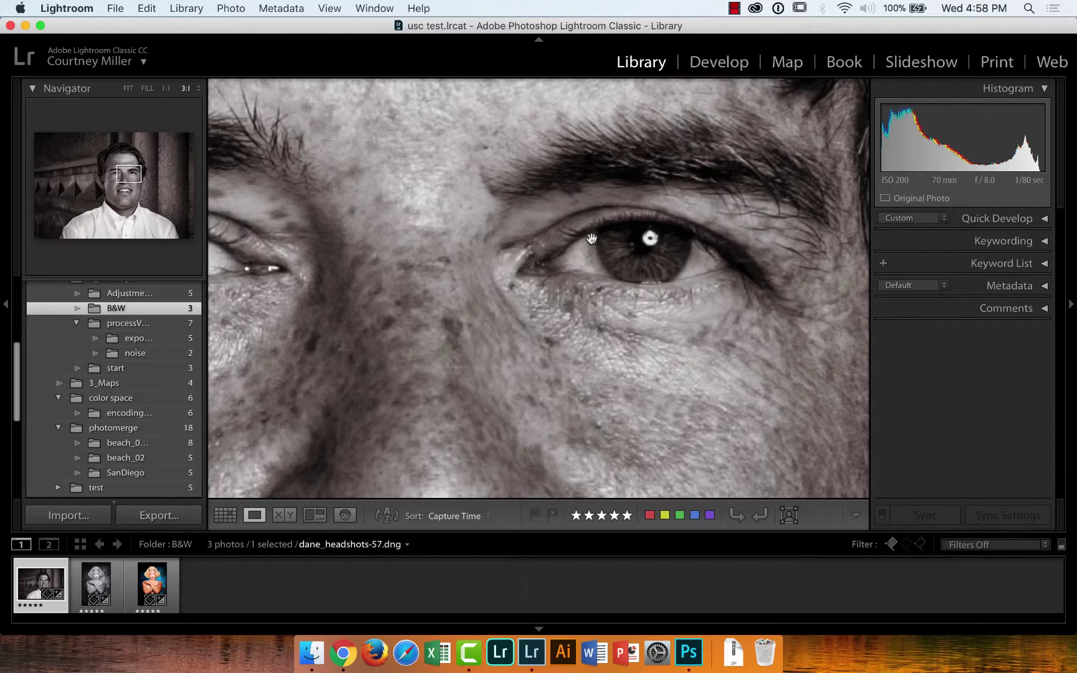
click(708, 65)
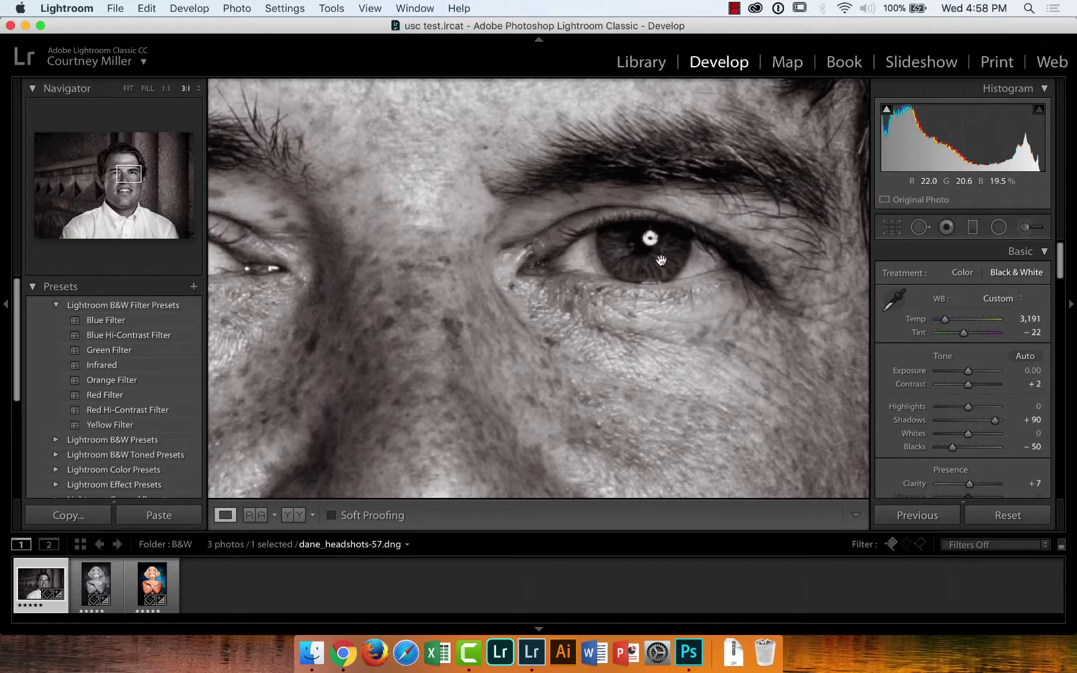
Open the Adjustment Brush to show local brush settings for the headshot
click(1025, 228)
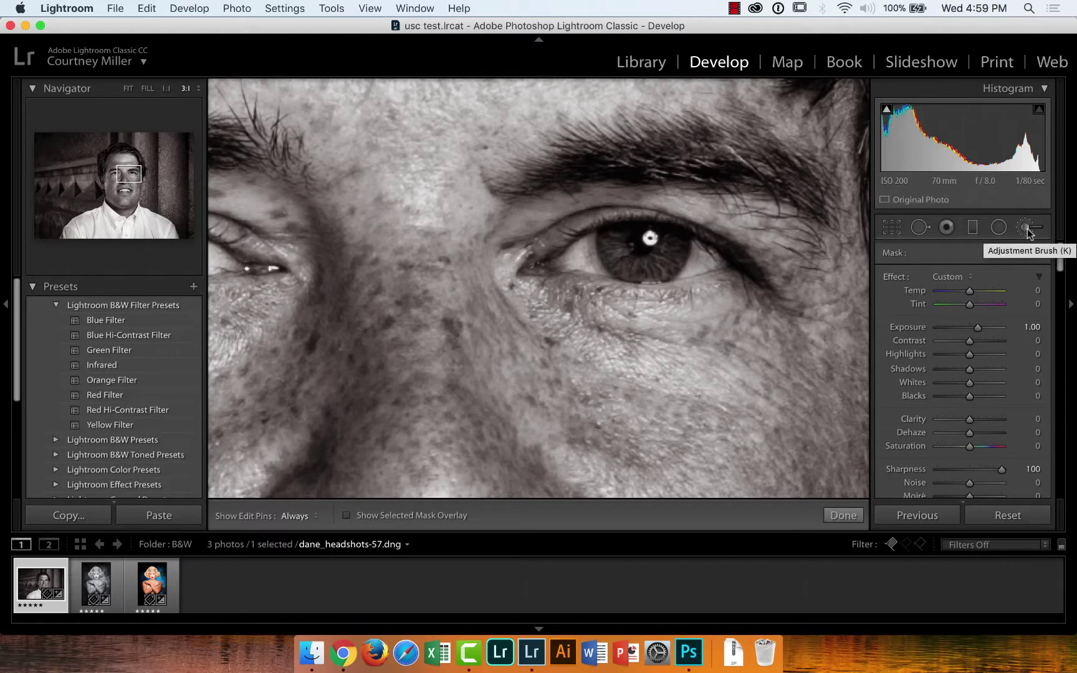
Reset the brush Sharpness to 0 and shrink the brush size to 3
double_click(900, 470)
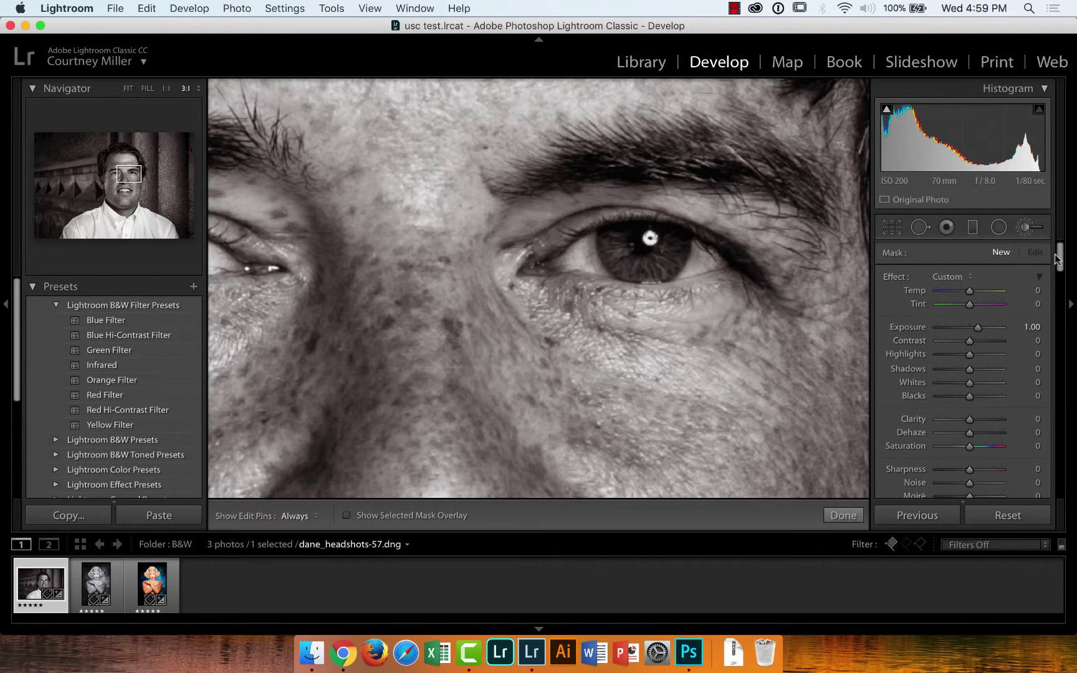
drag(1061, 256, 1062, 289)
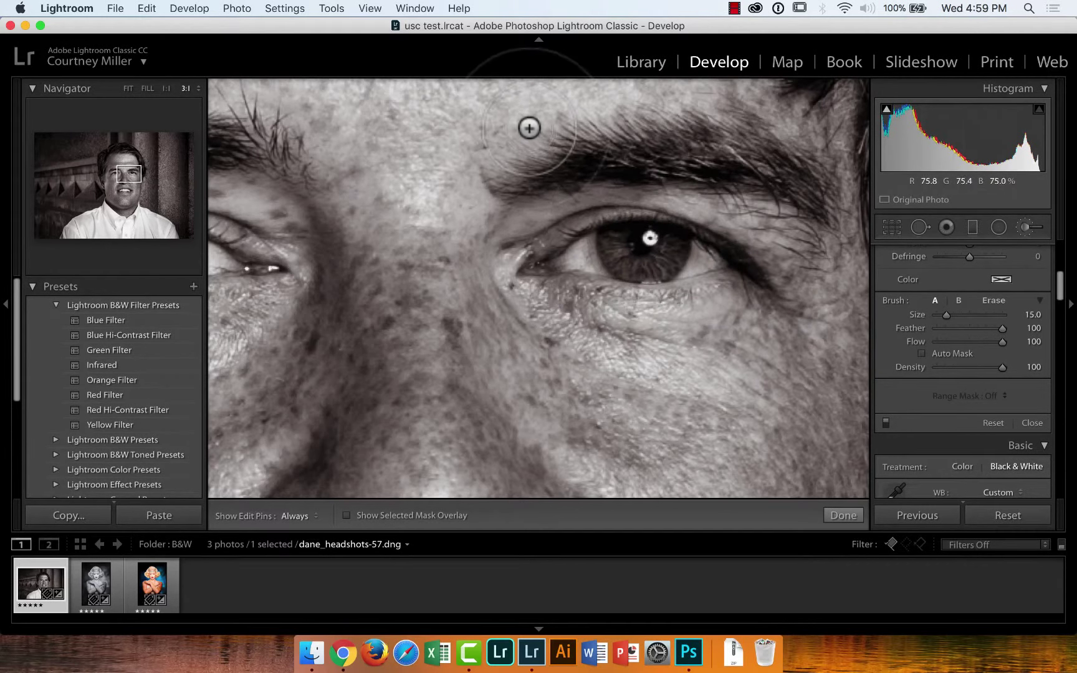
scroll(635, 245, up, 7)
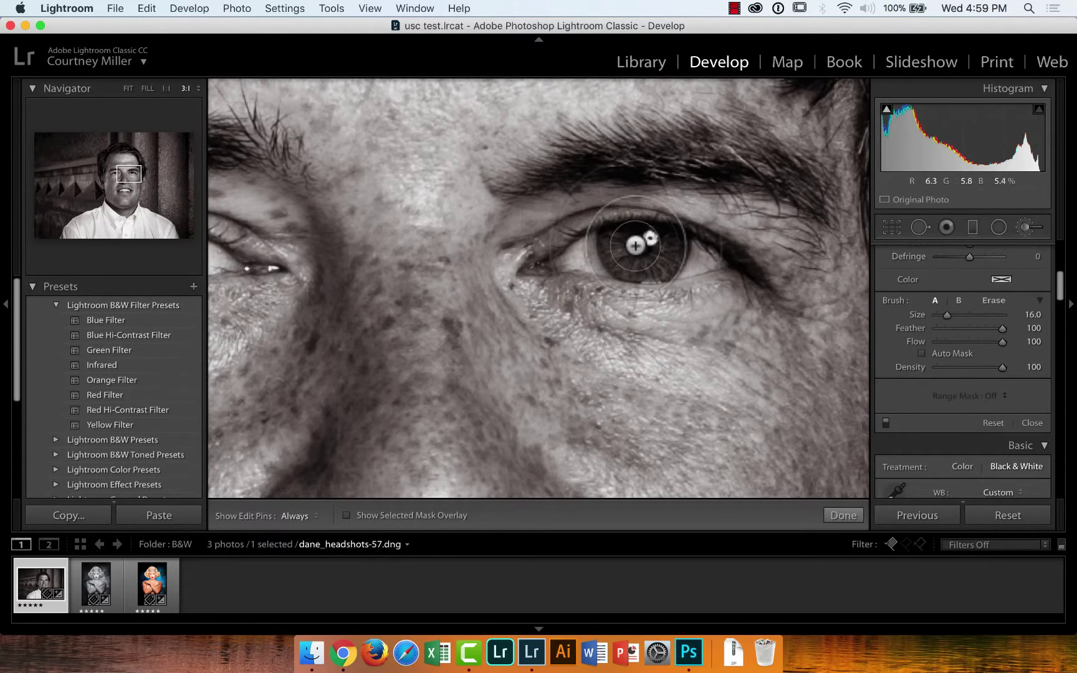
scroll(635, 245, down, 8)
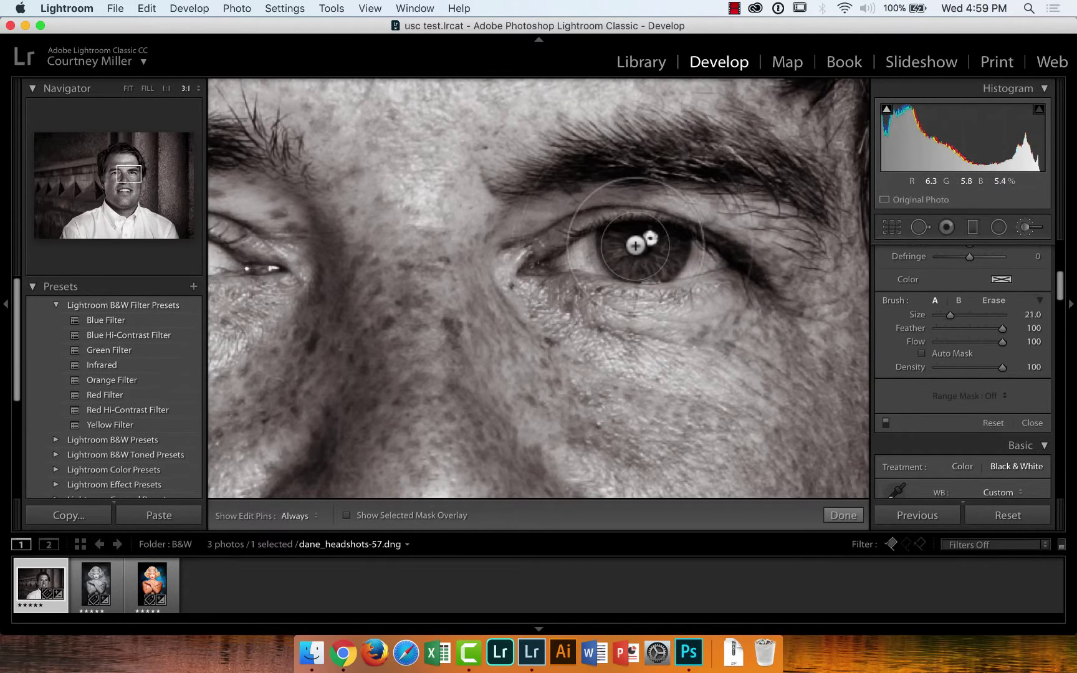
scroll(635, 245, down, 7)
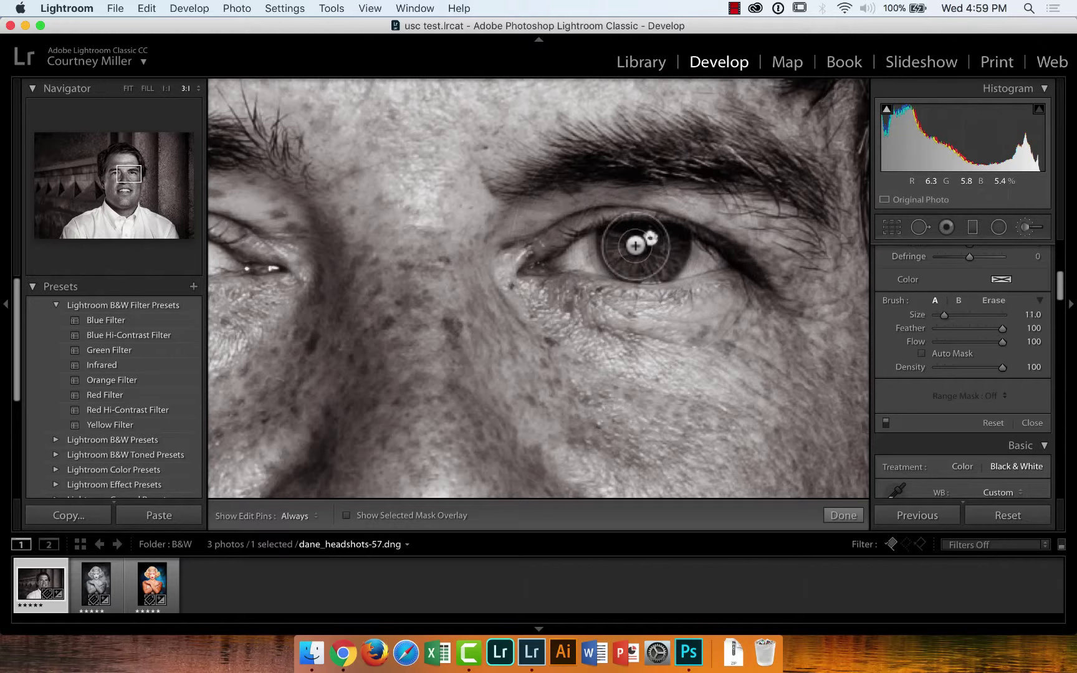
scroll(635, 245, down, 3)
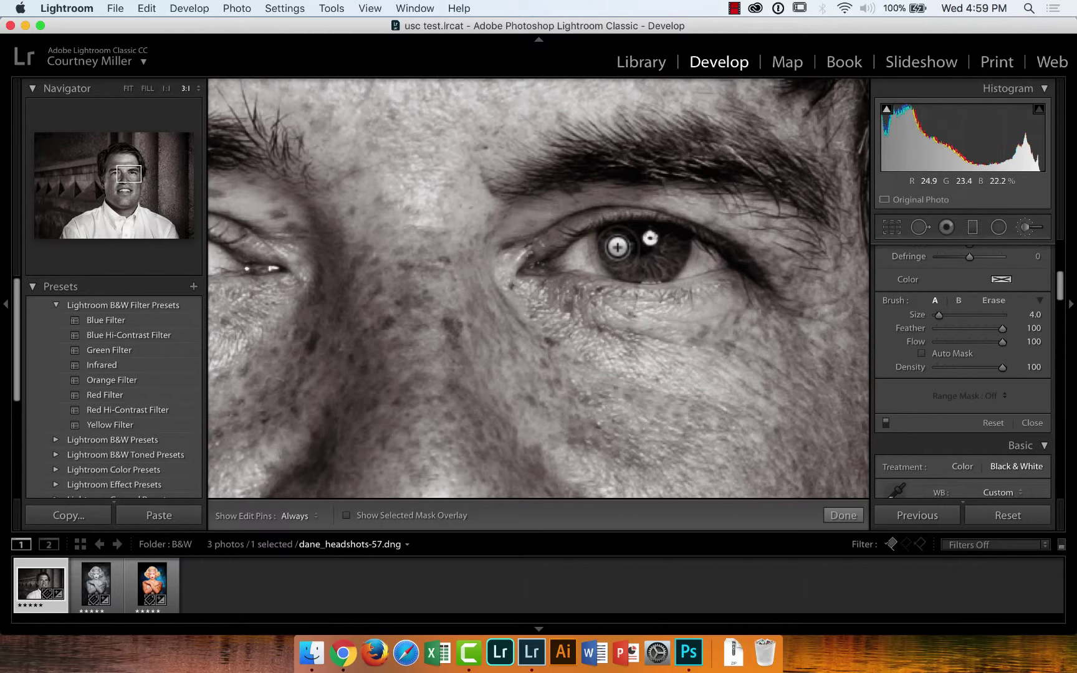
Paint a +1.00 exposure stroke over the iris of the eye
key(h)
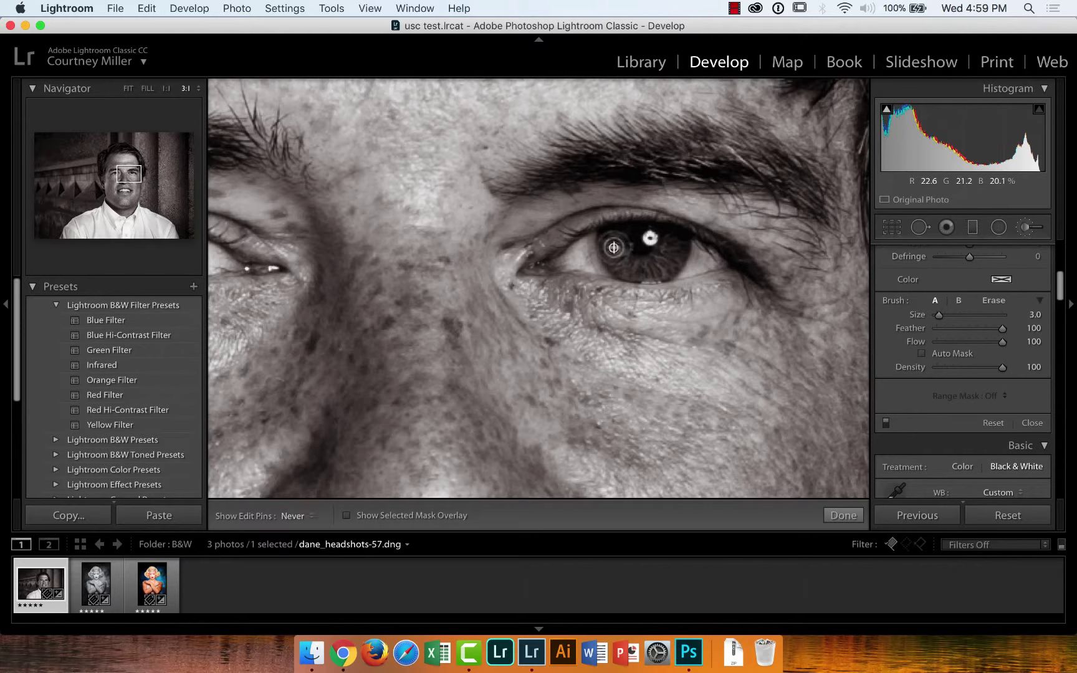
scroll(619, 256, down, 1)
mouse_move(619, 256)
mouse_down()
mouse_move(639, 269)
mouse_move(675, 253)
mouse_move(650, 270)
mouse_move(612, 249)
mouse_up()
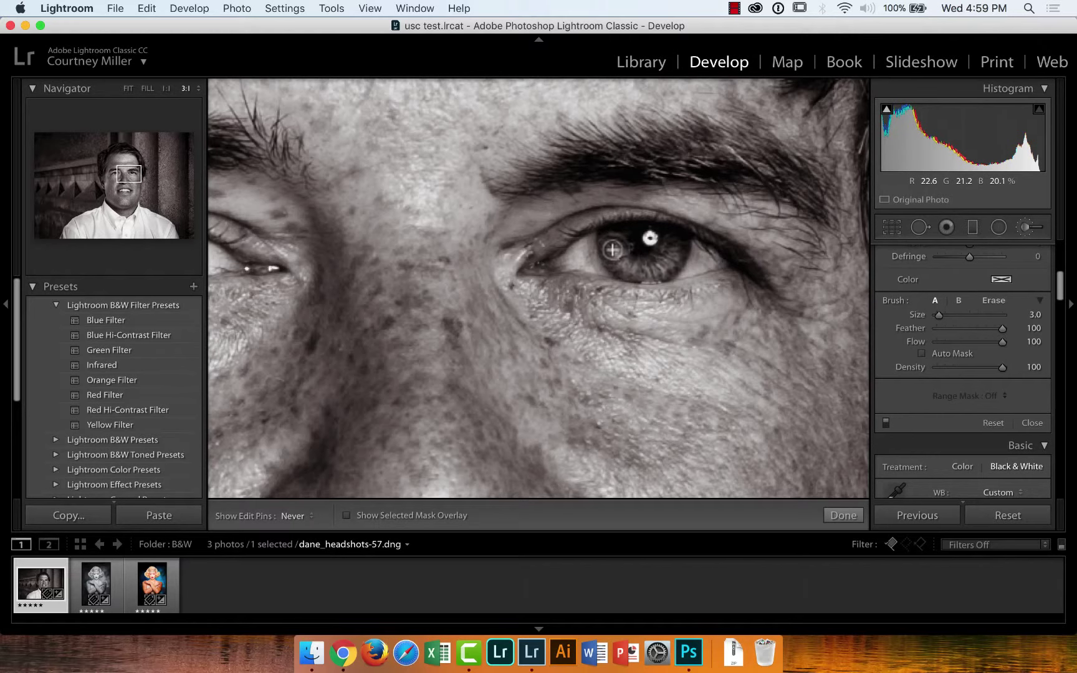
key(h)
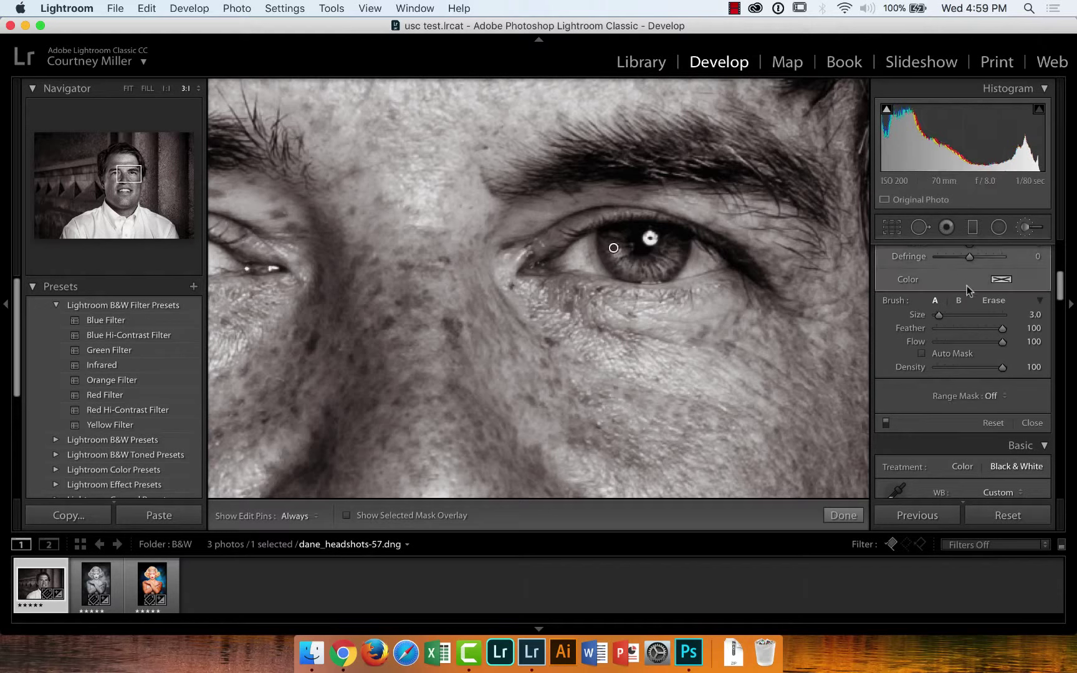
drag(1057, 295, 1053, 265)
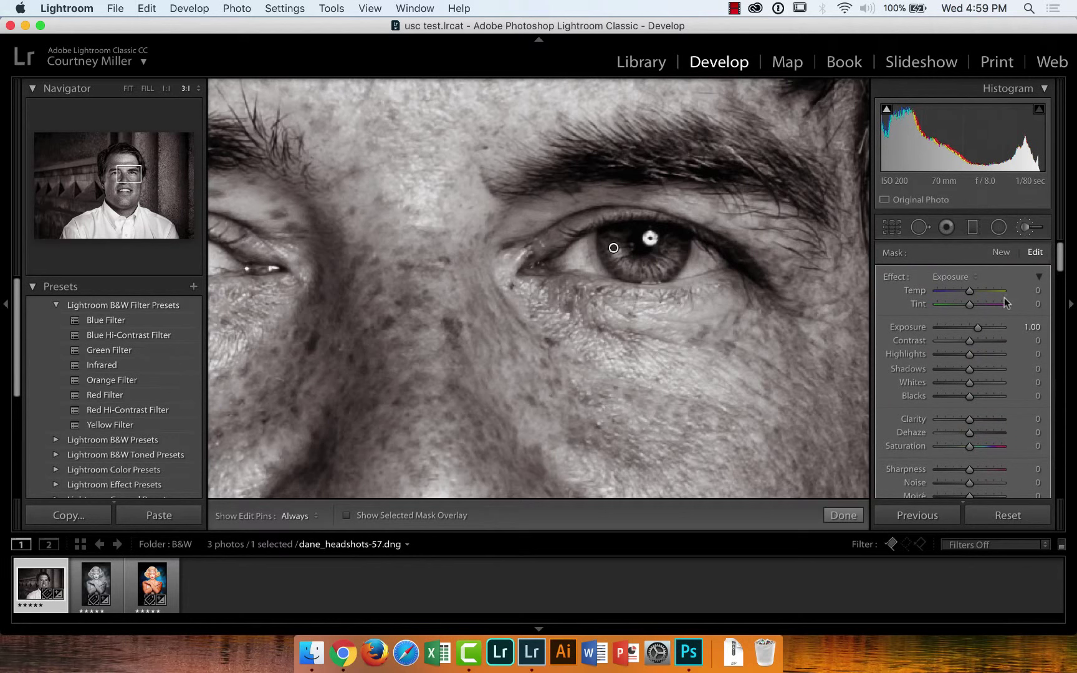
Set the iris brush to Exposure 0.90 and Sharpness 11, leaving Clarity at 0
mouse_move(980, 331)
mouse_down()
mouse_move(997, 331)
mouse_move(968, 333)
mouse_move(977, 328)
mouse_up()
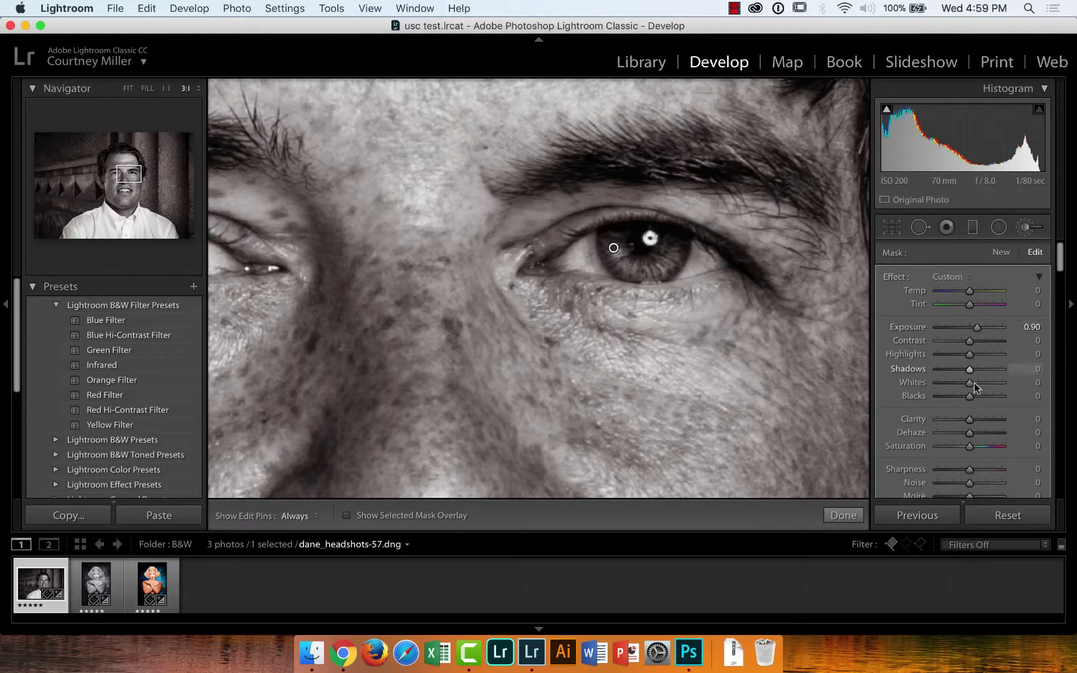
drag(970, 419, 923, 418)
double_click(923, 418)
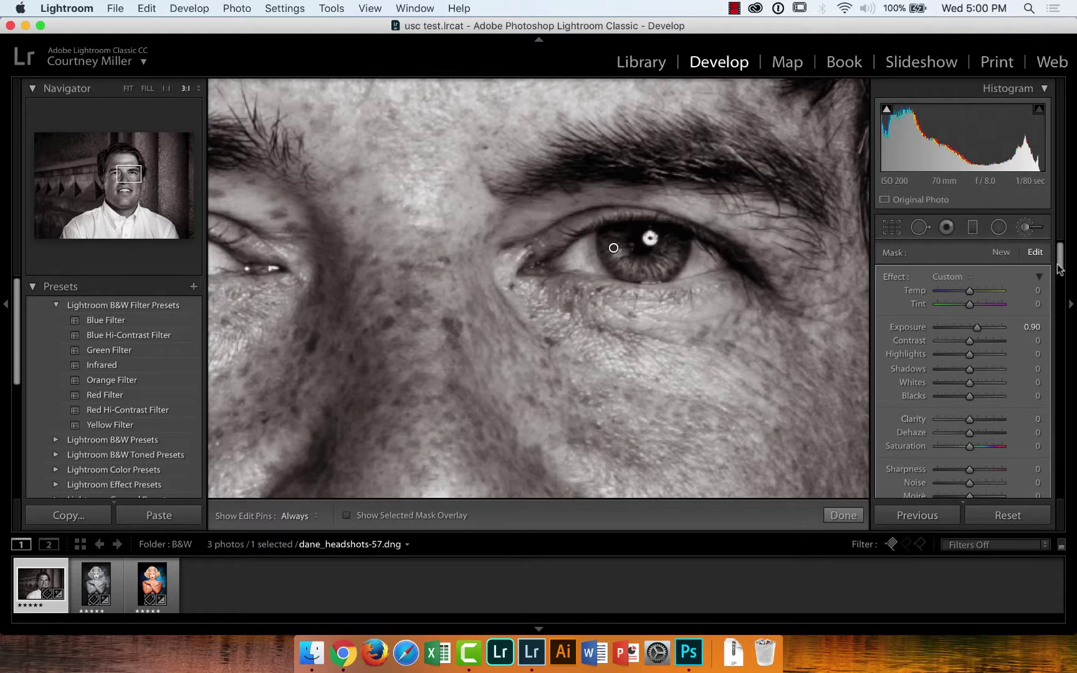
drag(1064, 262, 1063, 279)
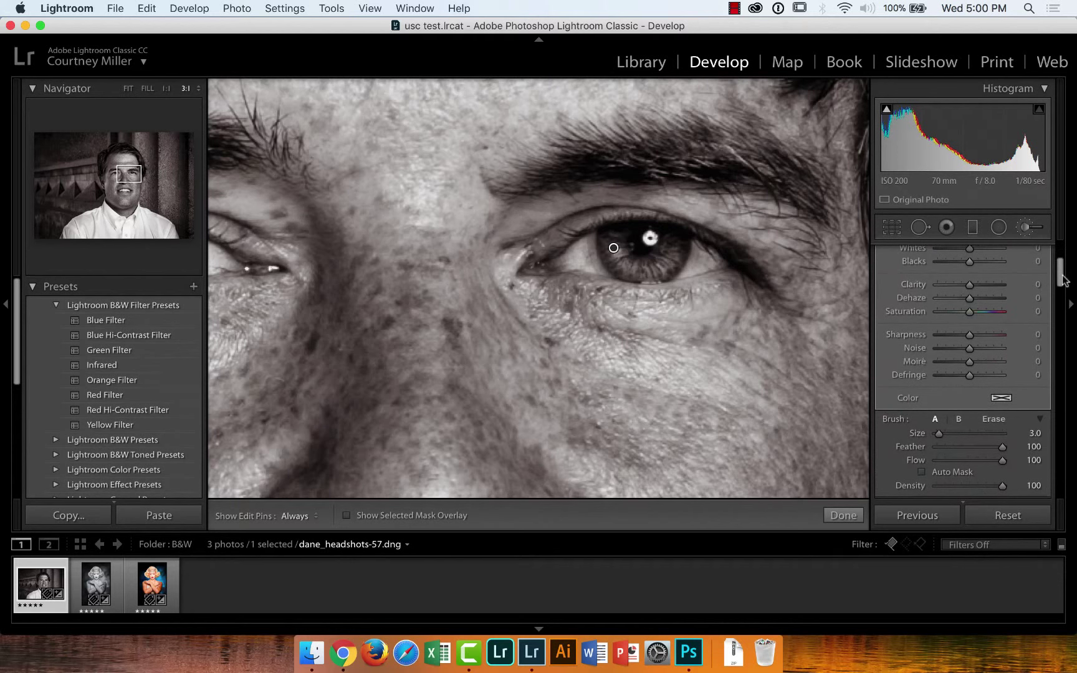
mouse_move(971, 335)
mouse_down()
mouse_move(997, 334)
mouse_move(974, 334)
mouse_up()
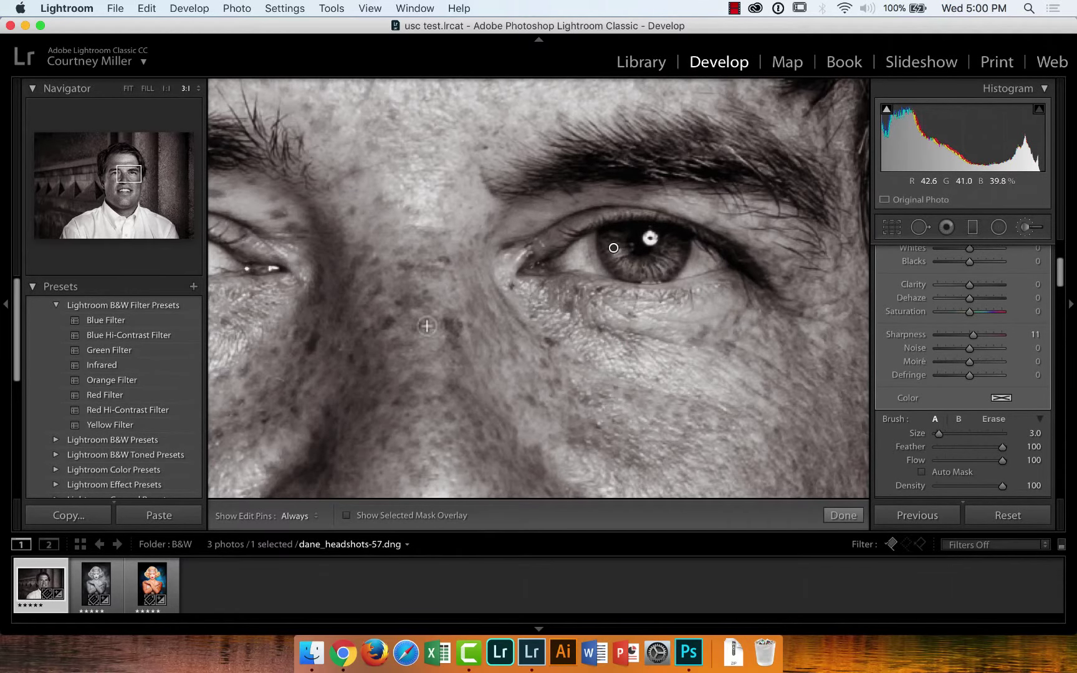
Pan to show both eyes and switch the brush effect off to compare
drag(388, 315, 506, 341)
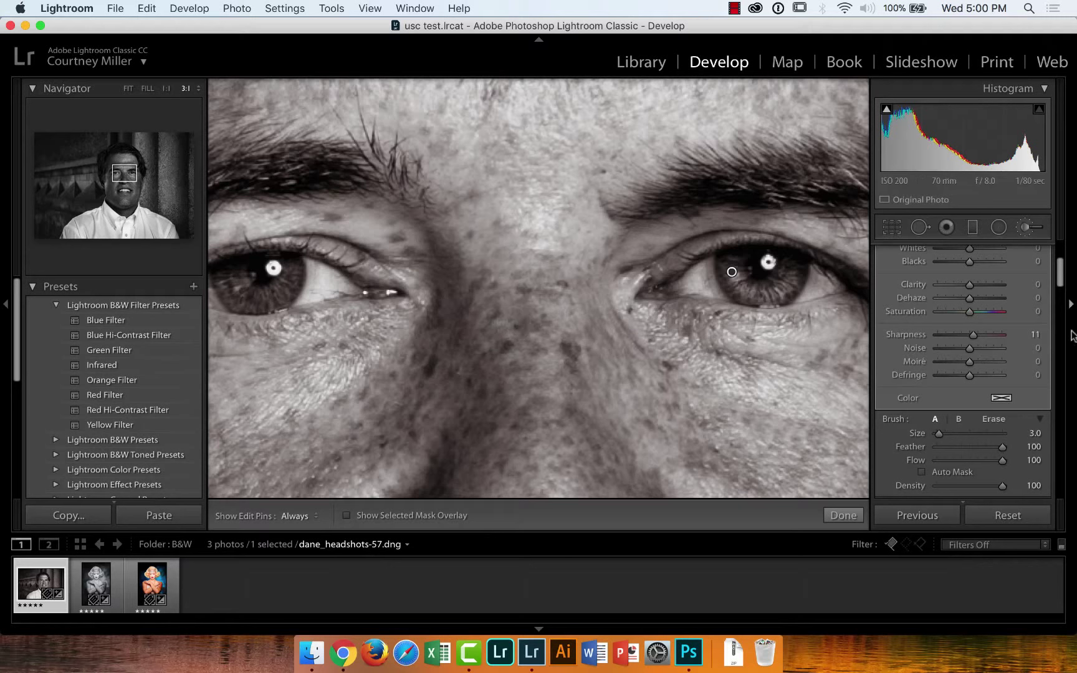
drag(1063, 290, 1062, 254)
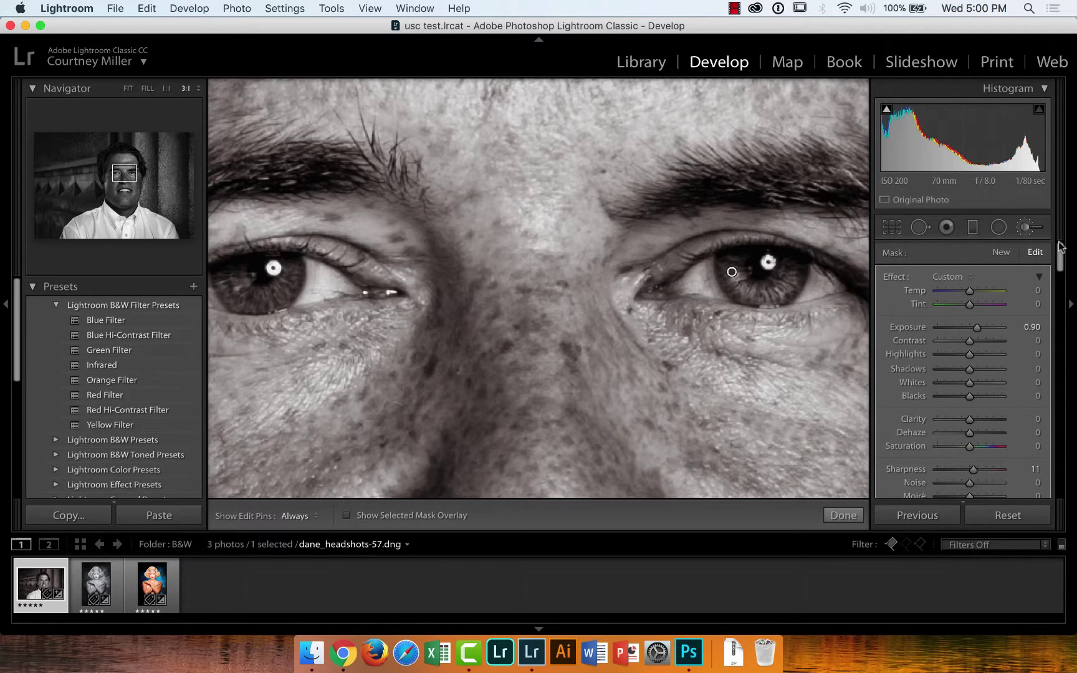
drag(1063, 257, 1064, 285)
click(888, 417)
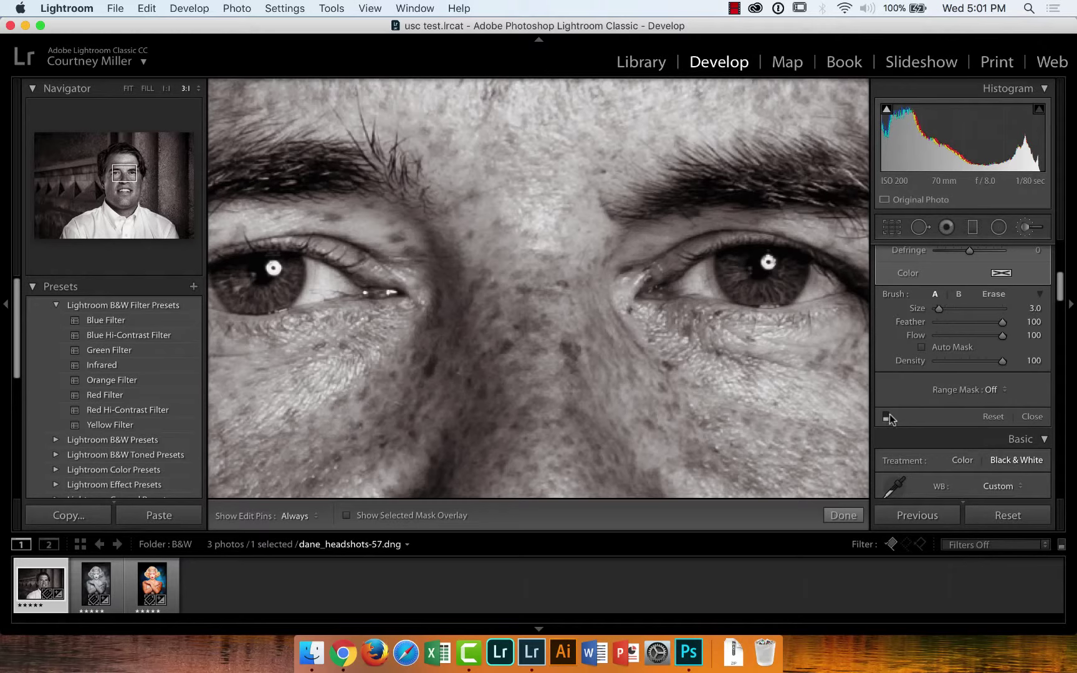
click(886, 415)
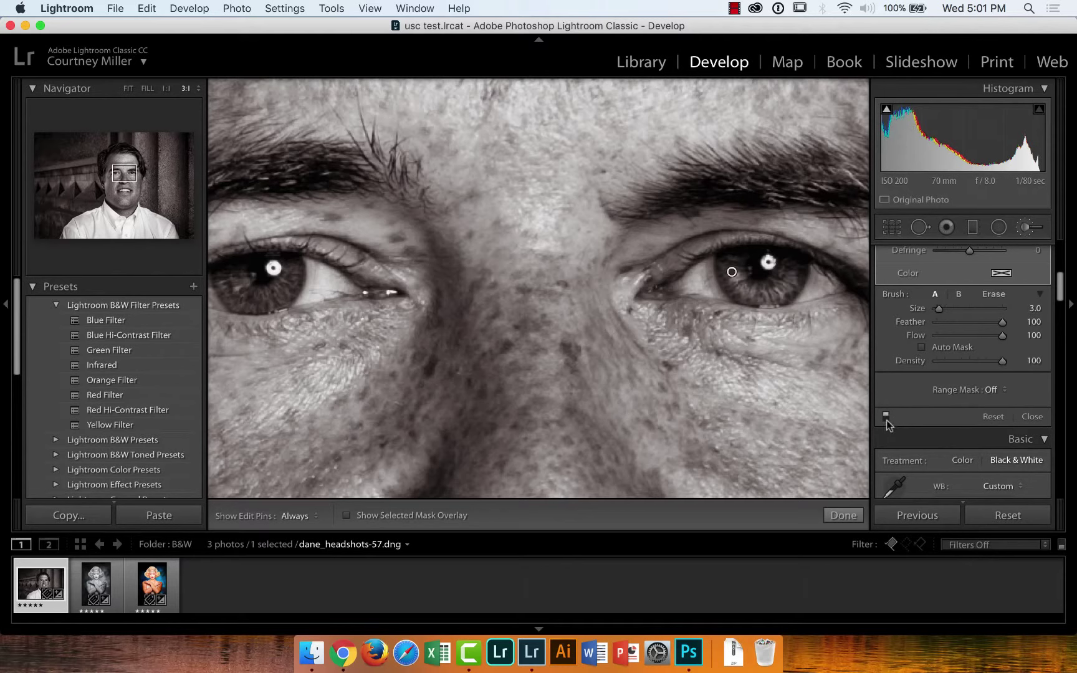
click(886, 414)
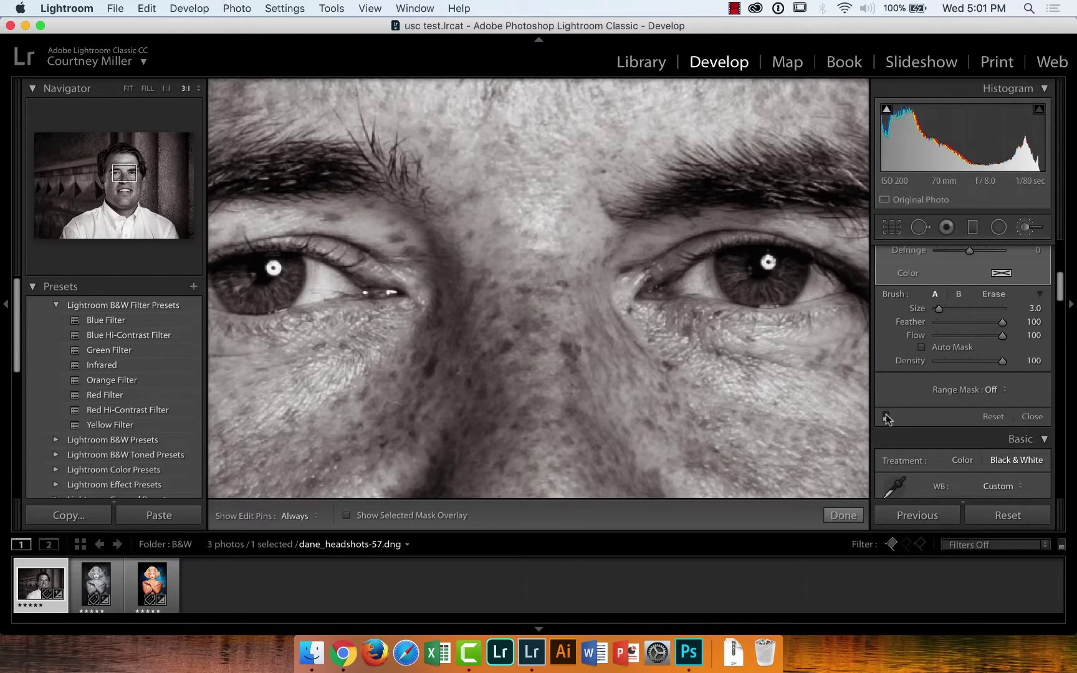
click(887, 415)
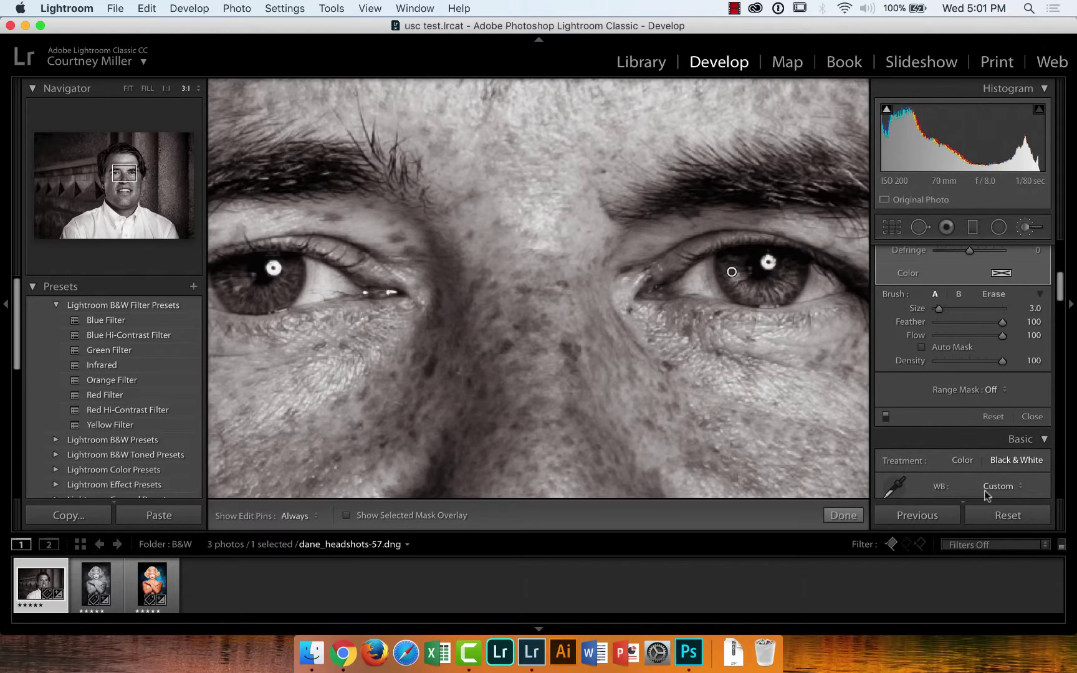
click(1001, 516)
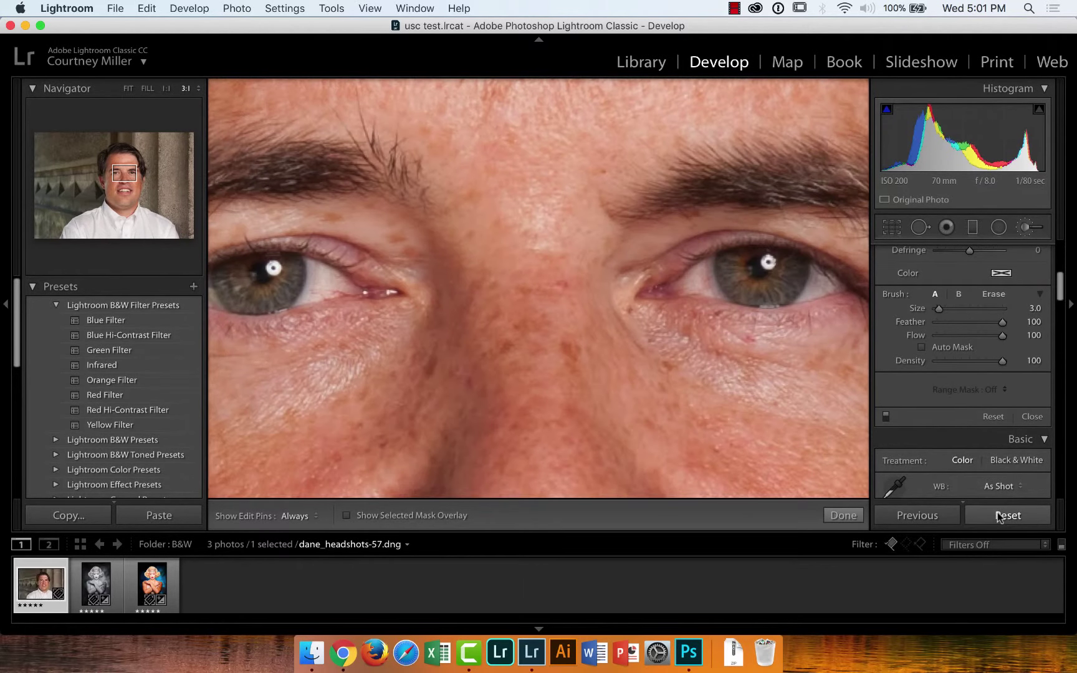
click(129, 91)
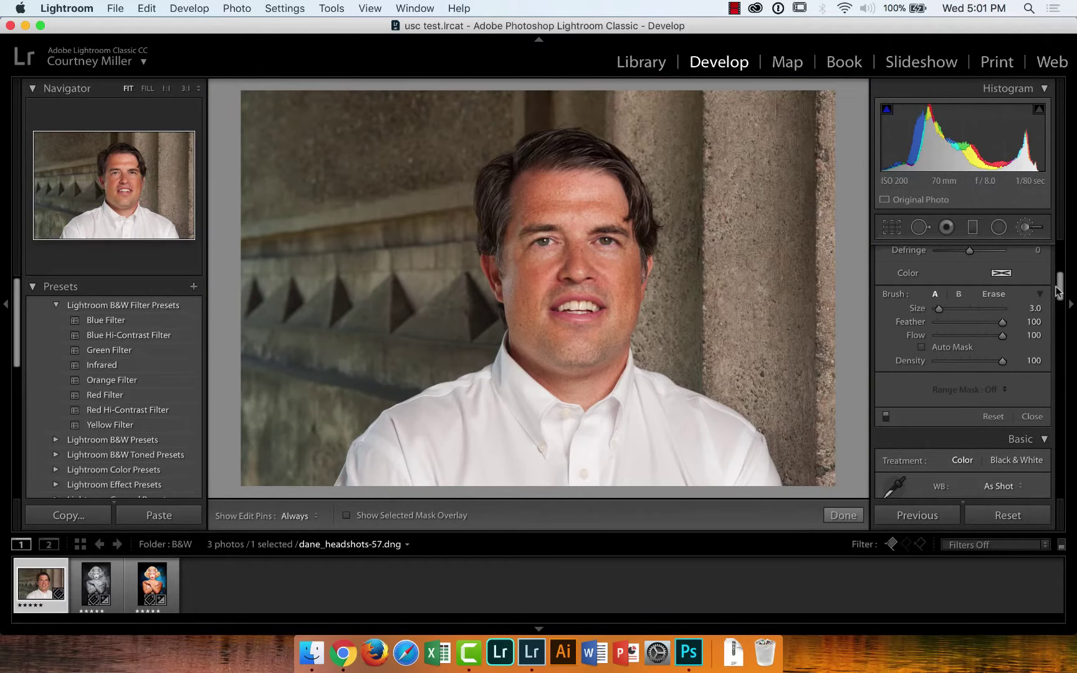
drag(1059, 291, 1058, 265)
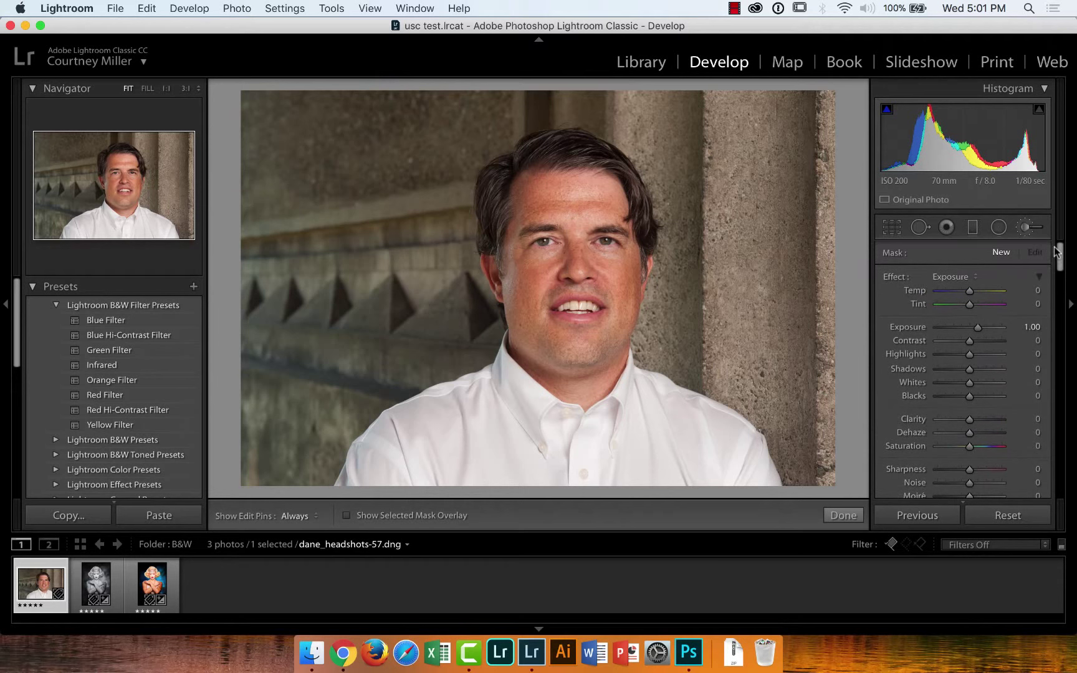
scroll(1048, 274, down, 5)
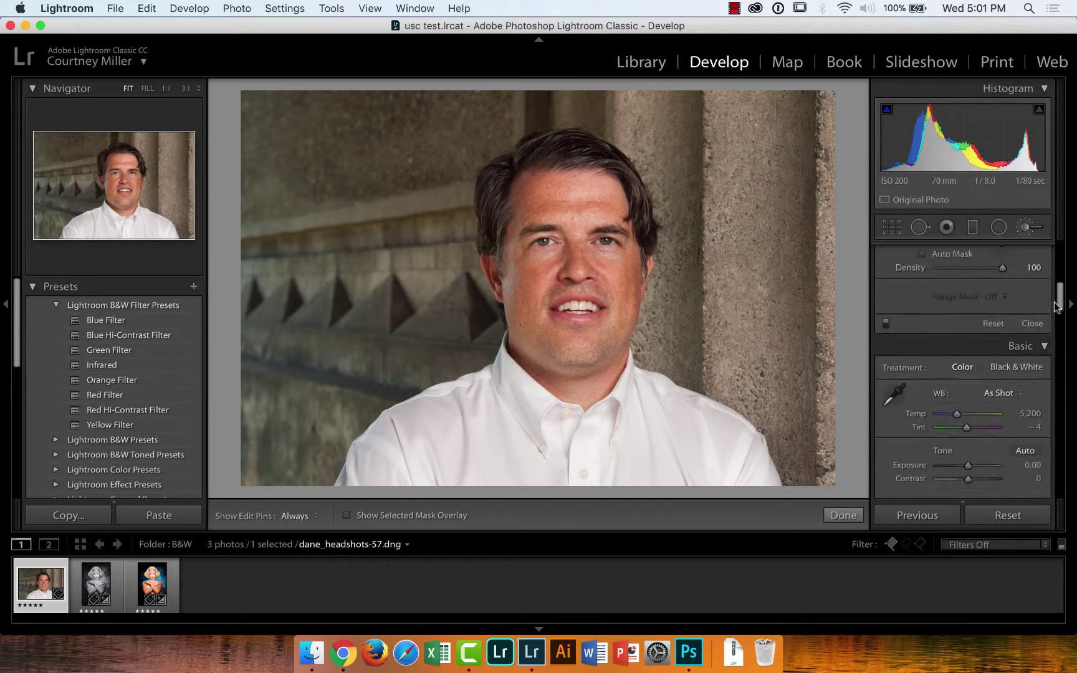
Set Treatment to Black & White and tint the shadows sepia, Hue 41, Saturation 12
click(1028, 325)
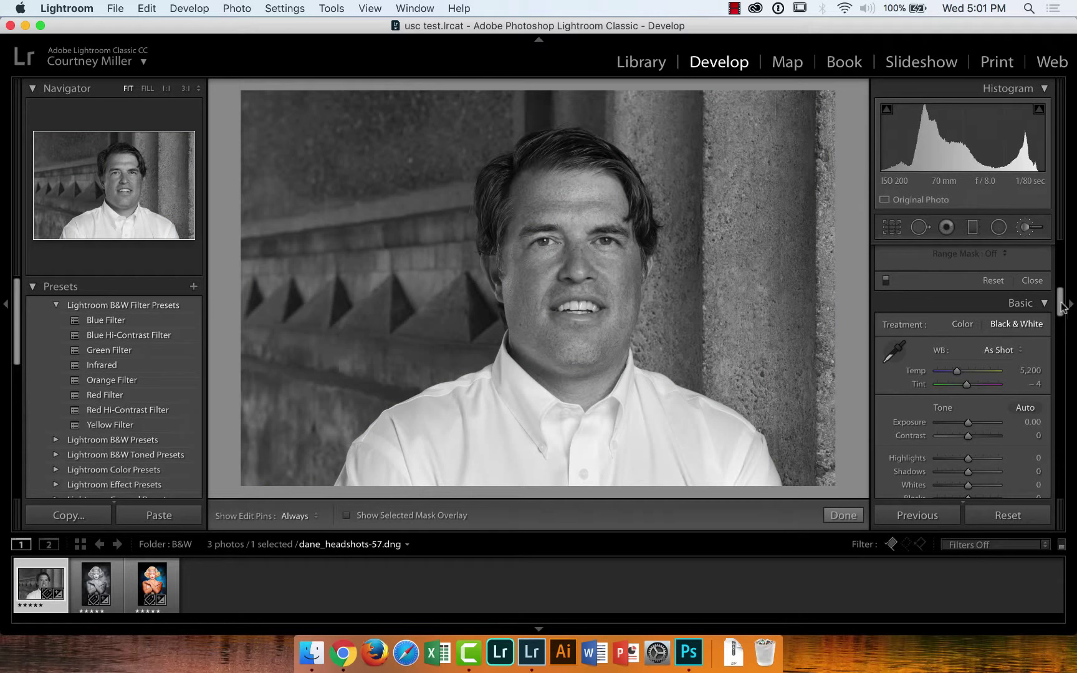
drag(1059, 309, 1060, 358)
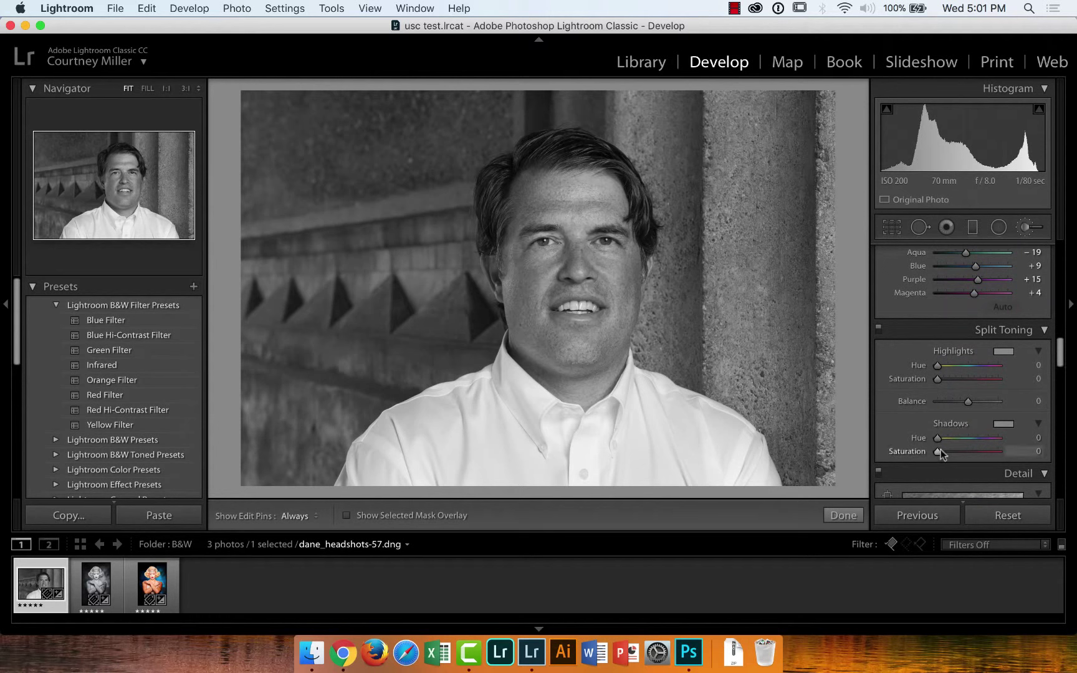
drag(938, 451, 964, 454)
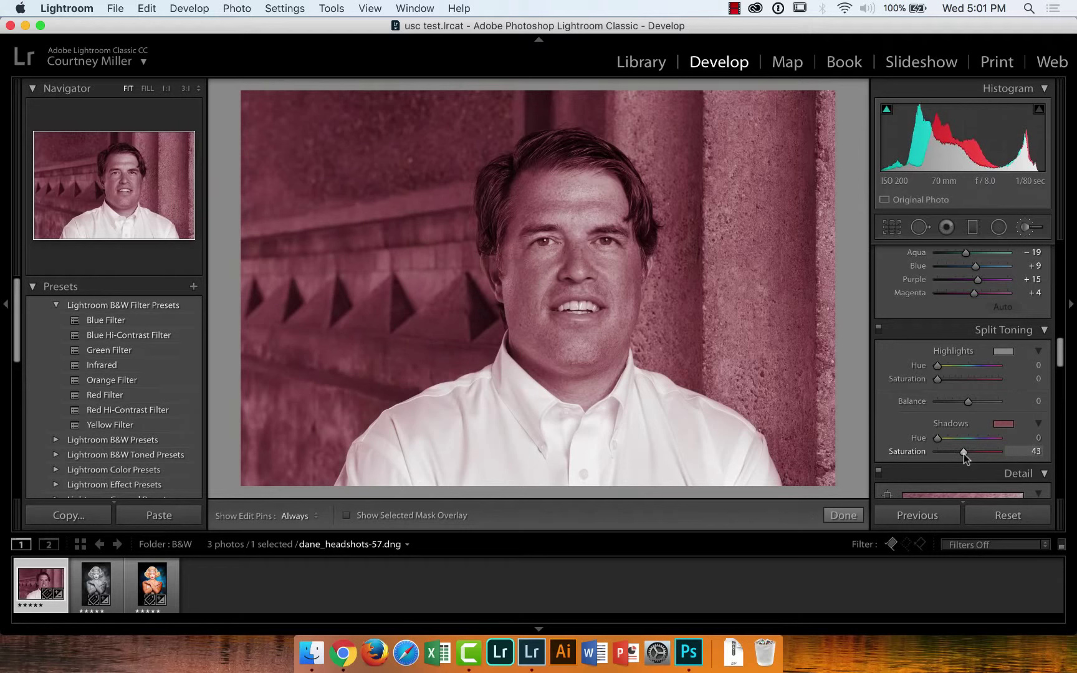
mouse_move(938, 439)
mouse_down()
mouse_move(972, 455)
mouse_move(943, 451)
mouse_up()
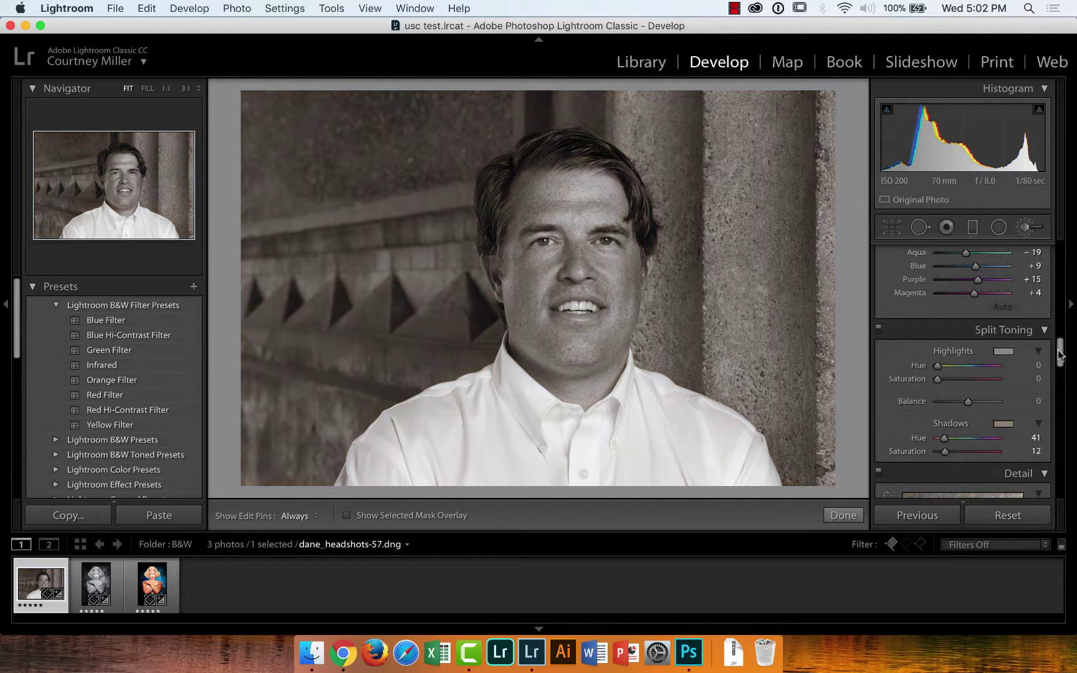
drag(1060, 362, 1074, 396)
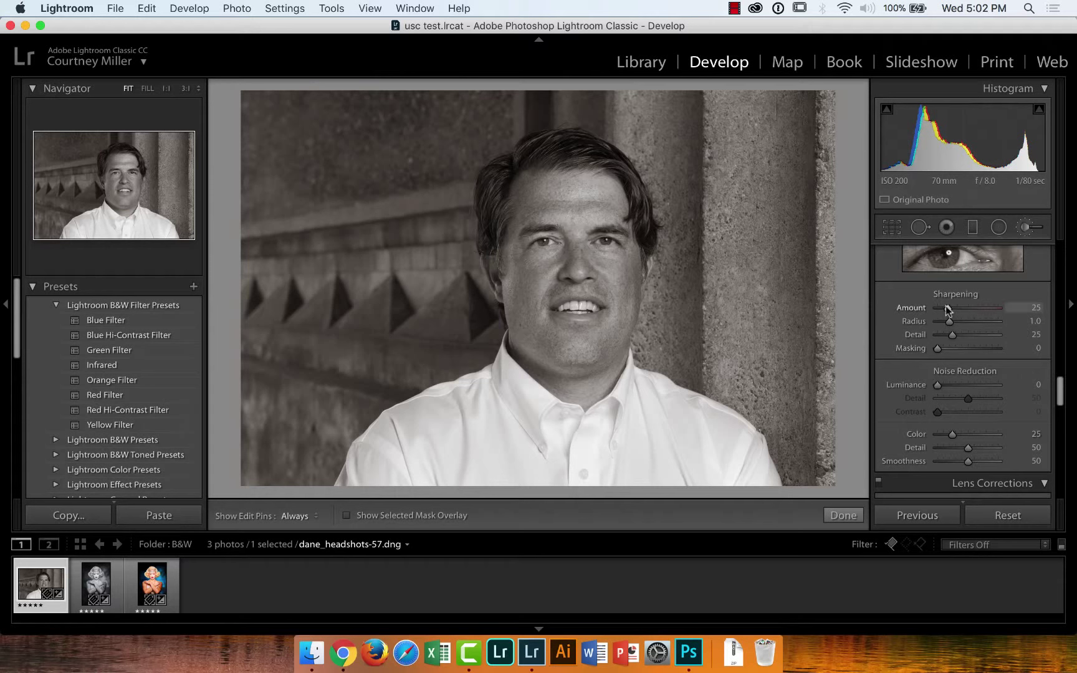
Set Sharpening Amount to 150 and, holding Option, Masking to 29
drag(947, 309, 1005, 308)
drag(1060, 392, 1060, 390)
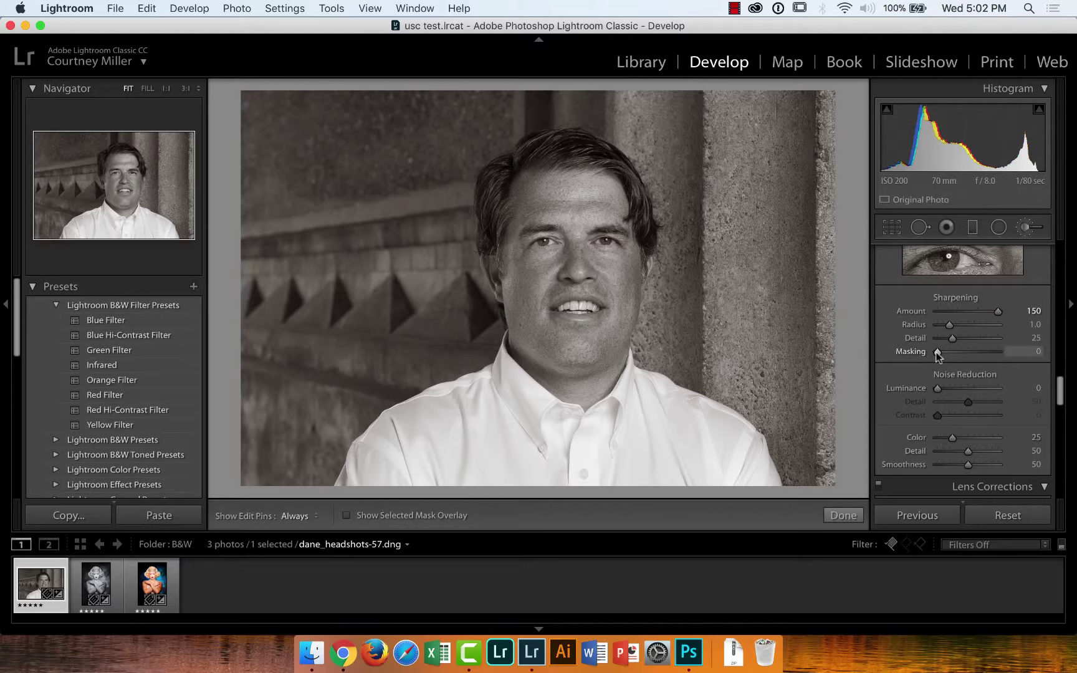
key(alt)
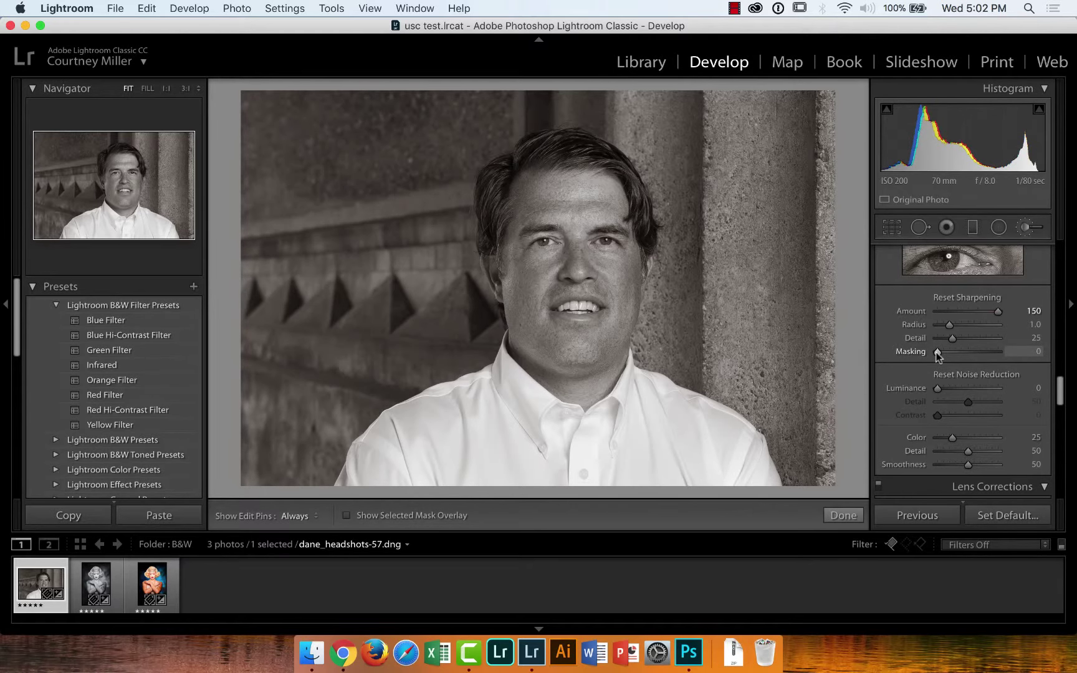
mouse_move(938, 354)
mouse_down()
mouse_move(994, 358)
mouse_move(955, 360)
mouse_up()
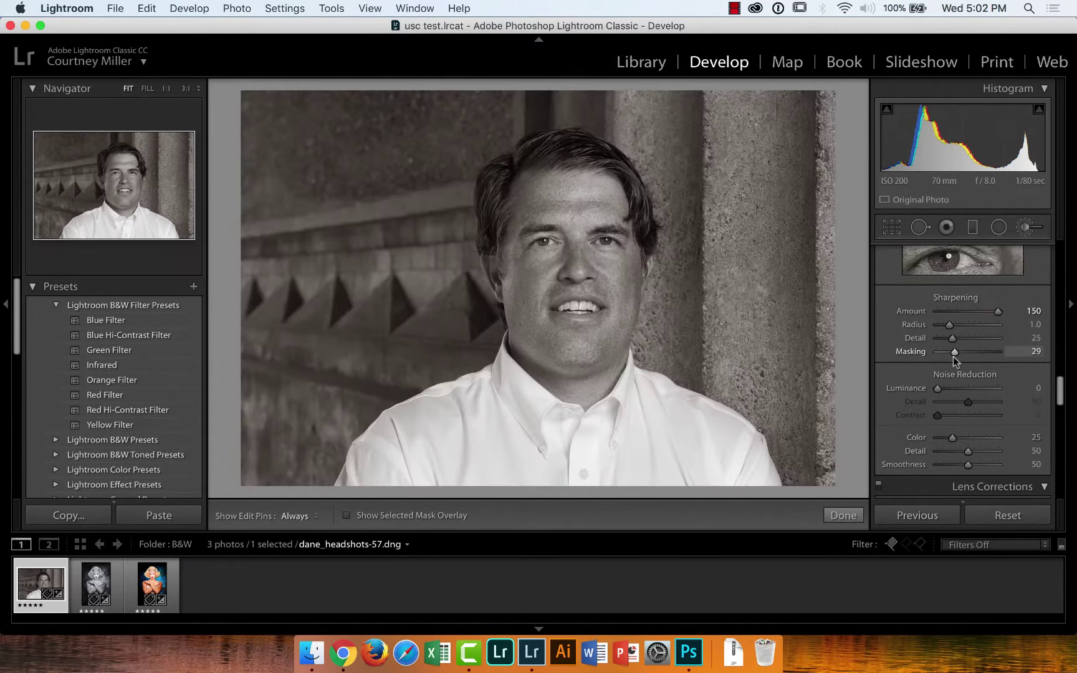
drag(1060, 391, 1064, 327)
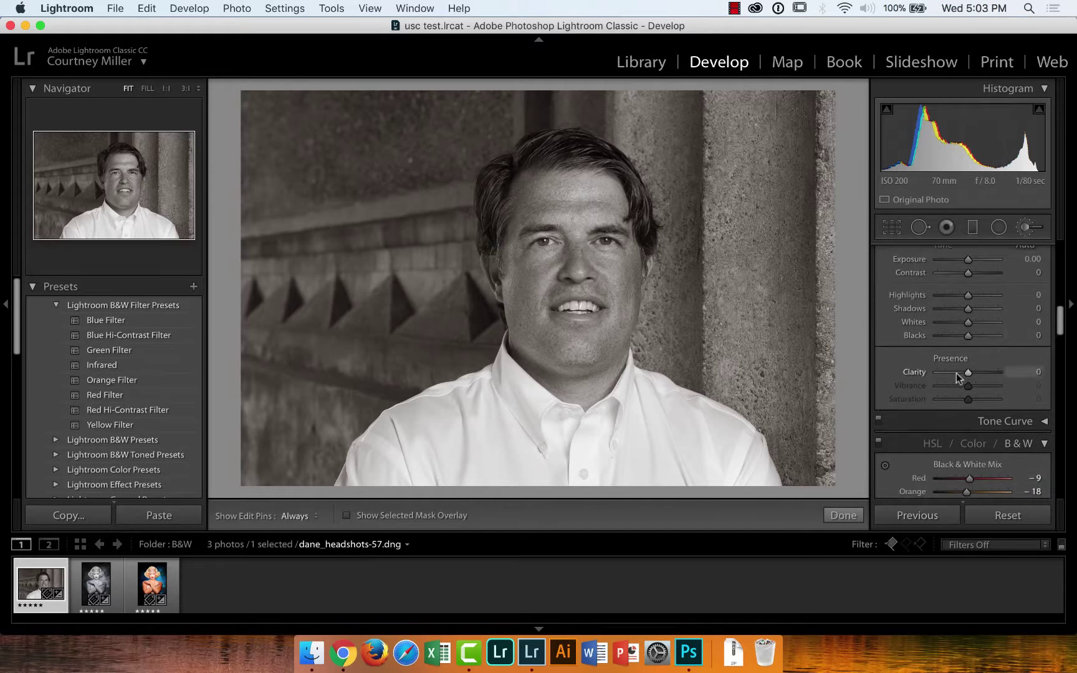
Push Clarity to +100 and inspect the face at 1:1 zoom
drag(968, 372, 1005, 376)
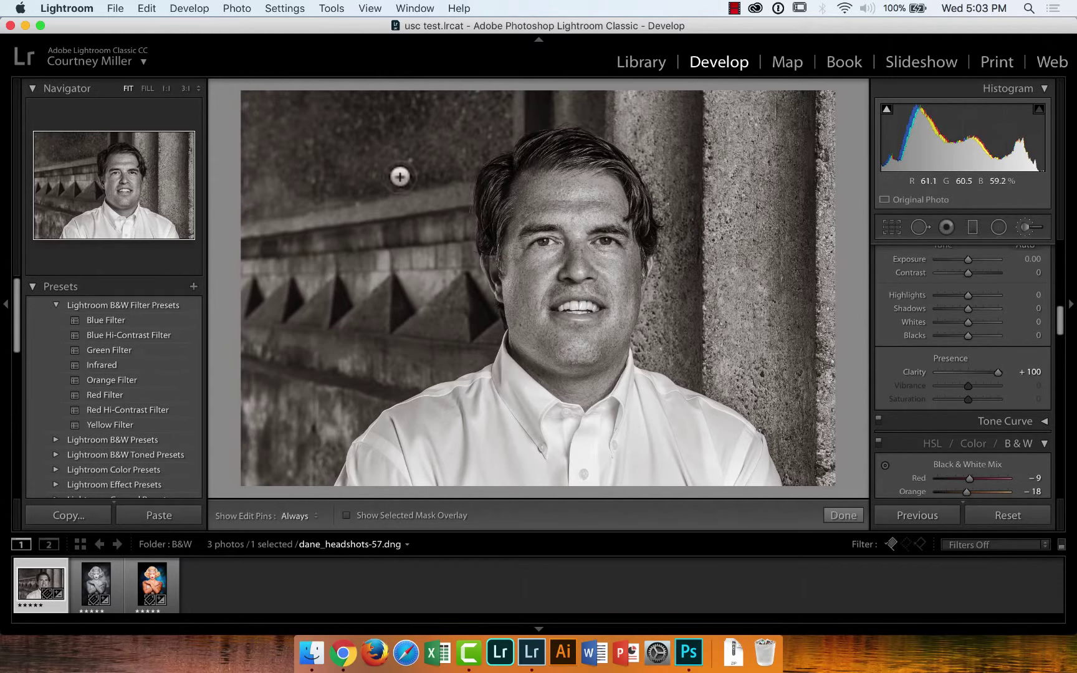
click(165, 88)
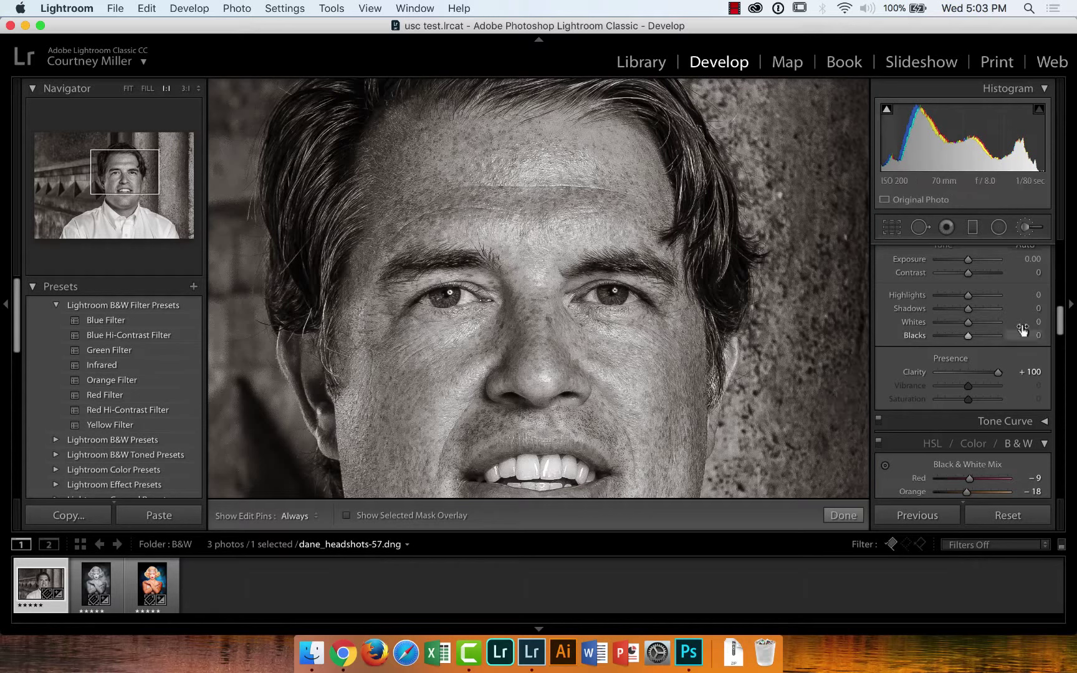
drag(1061, 329, 1063, 336)
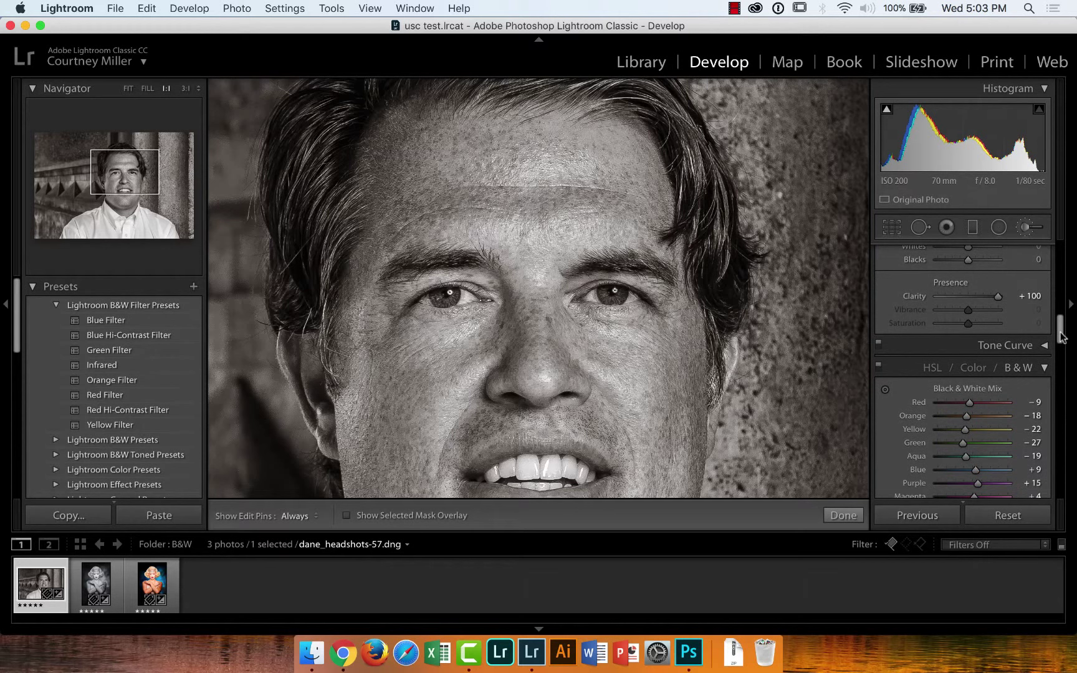
drag(1062, 336, 1063, 342)
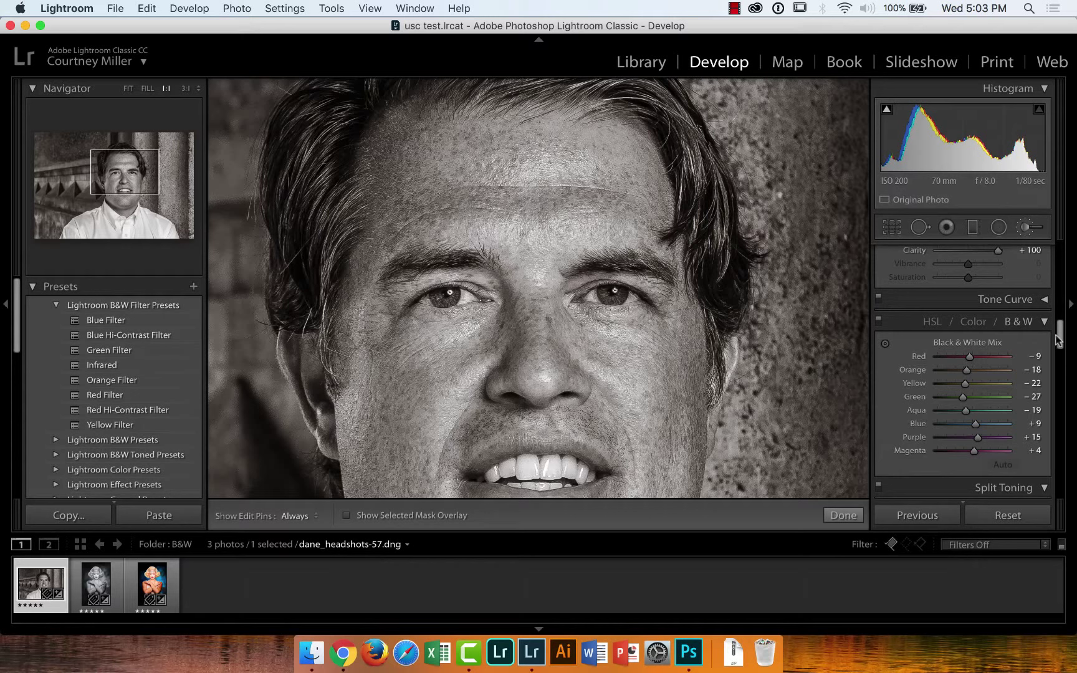
drag(1059, 340, 1060, 336)
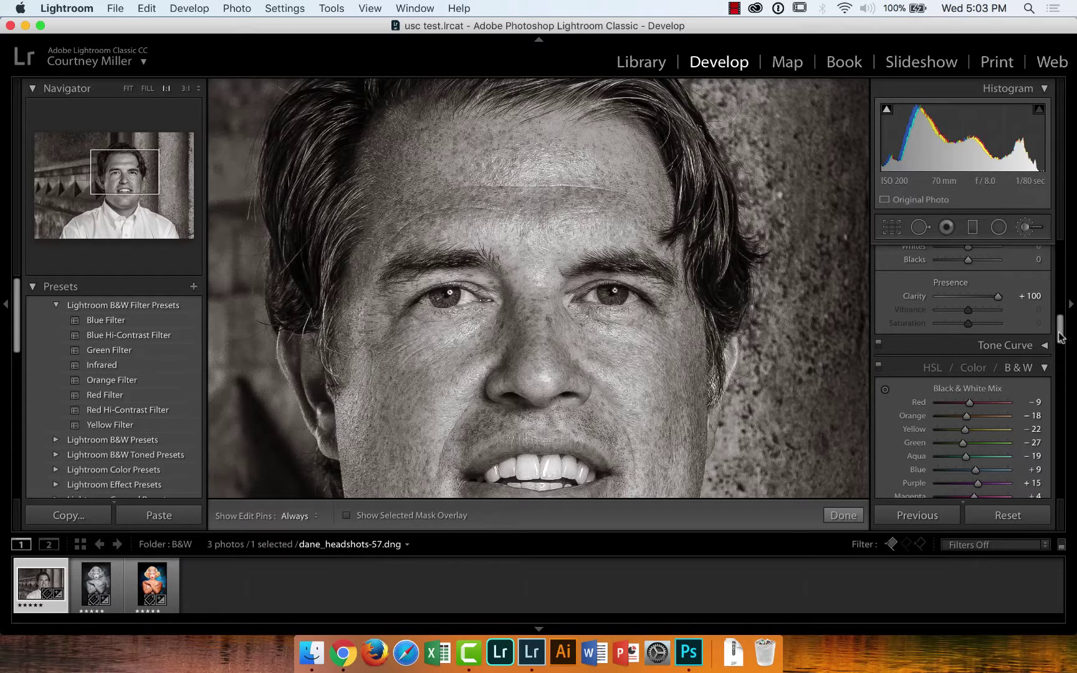
drag(1059, 336, 1059, 333)
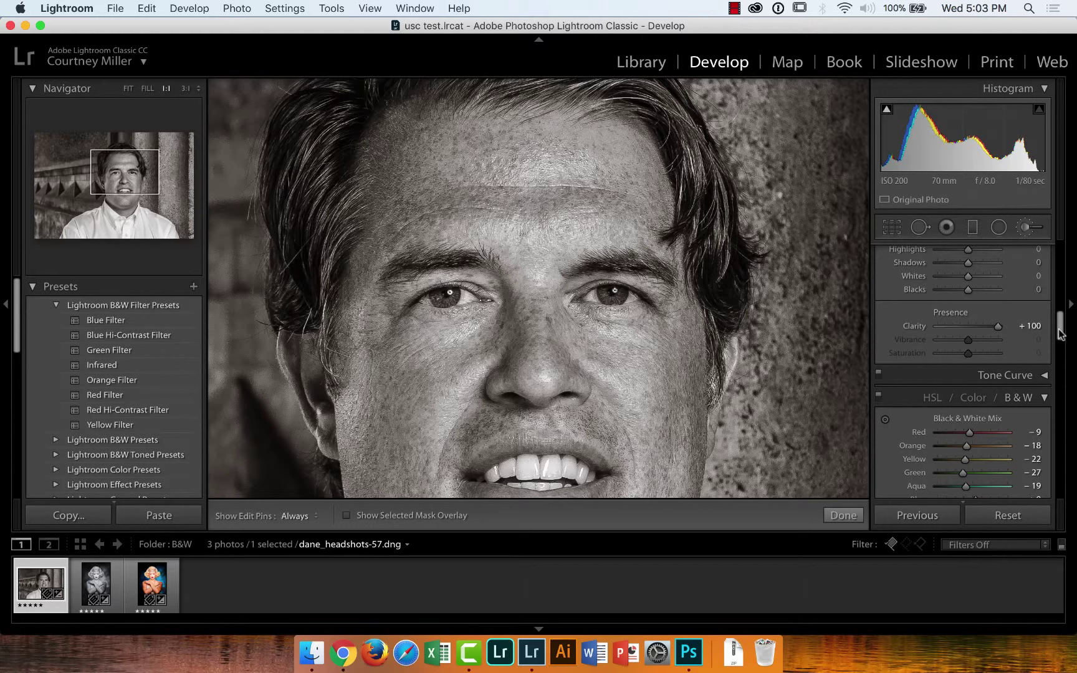
Compare lower clarity values against +100, then close the adjustment tool with Done
drag(998, 326, 970, 328)
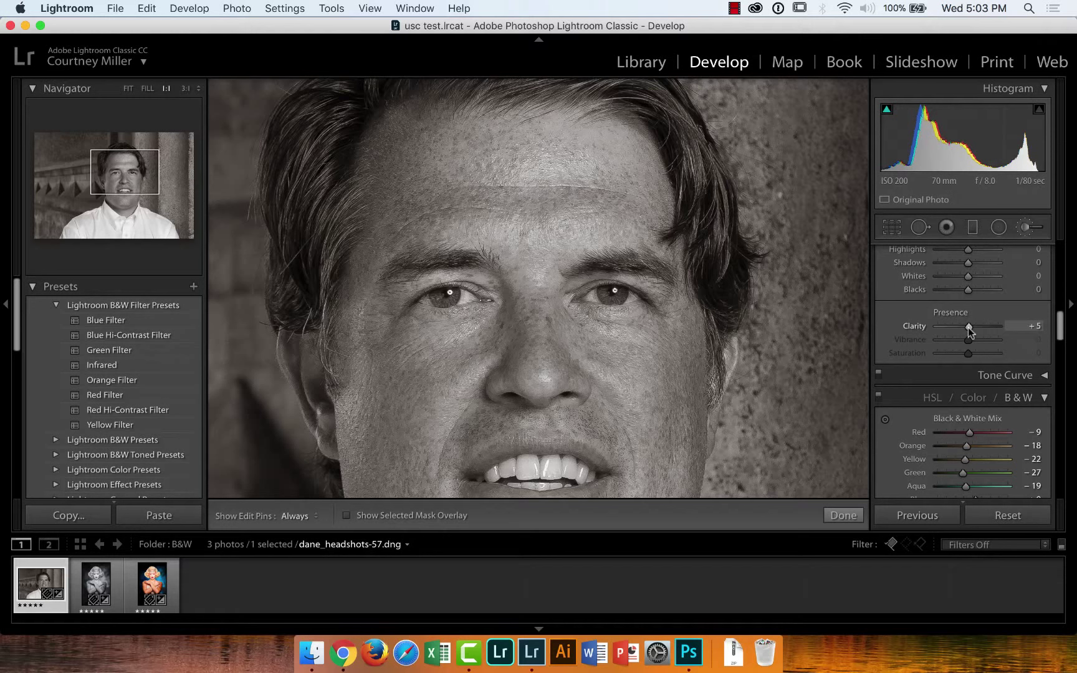
drag(969, 328, 1022, 329)
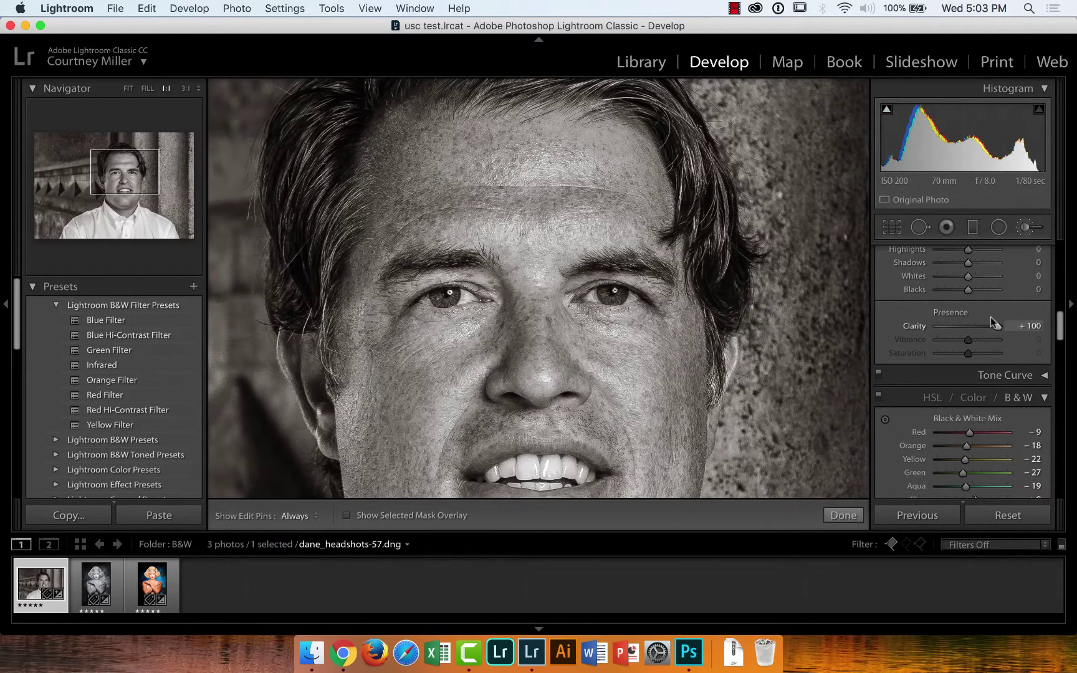
drag(1064, 320, 1064, 327)
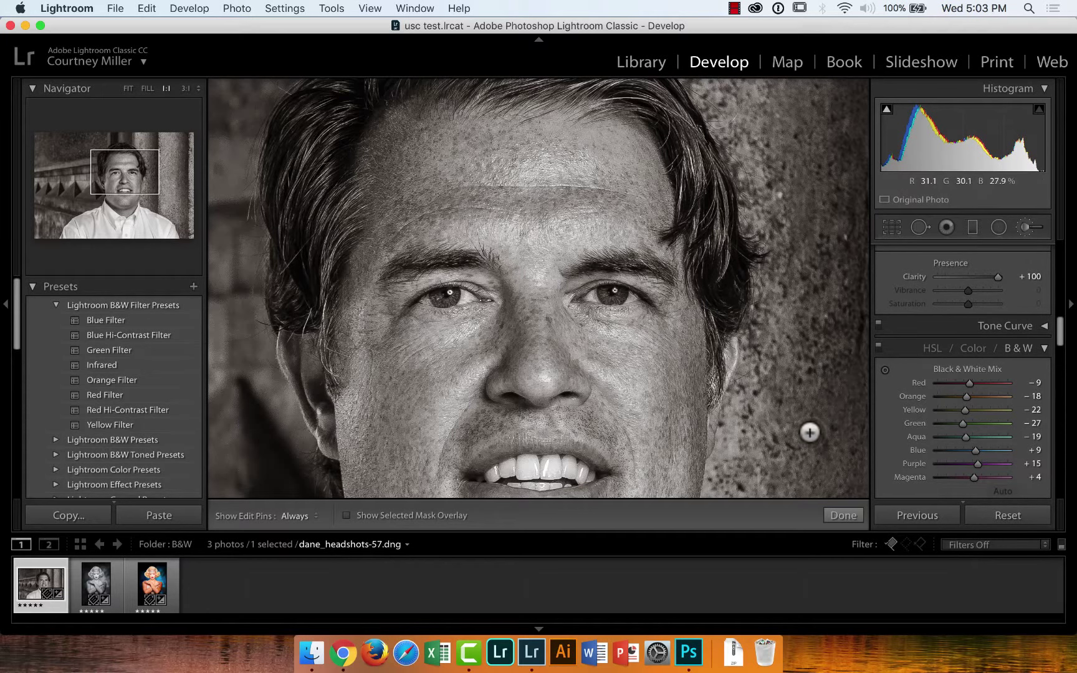
click(844, 515)
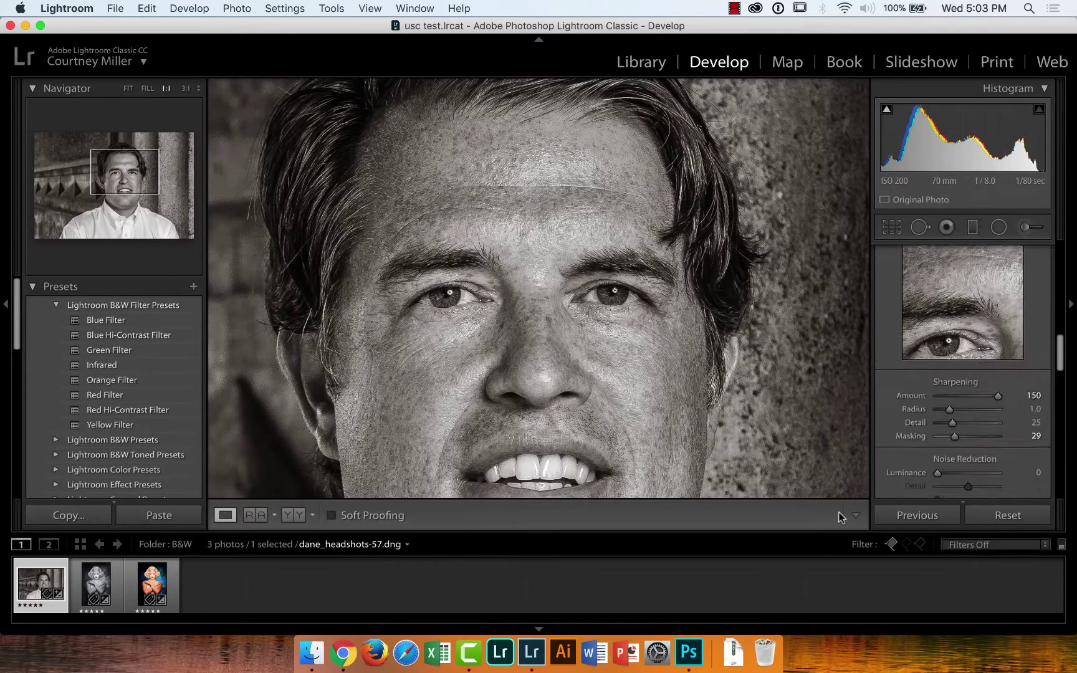
Fit the headshot in view, compare Before/After side by side, then return to Loupe
click(637, 322)
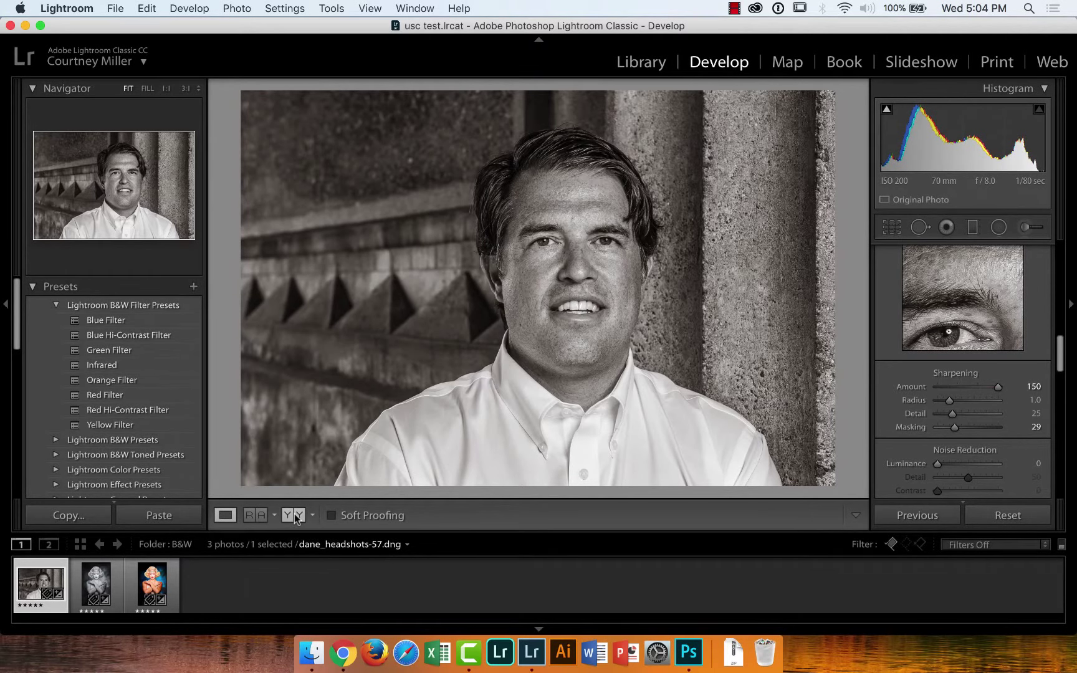
click(294, 516)
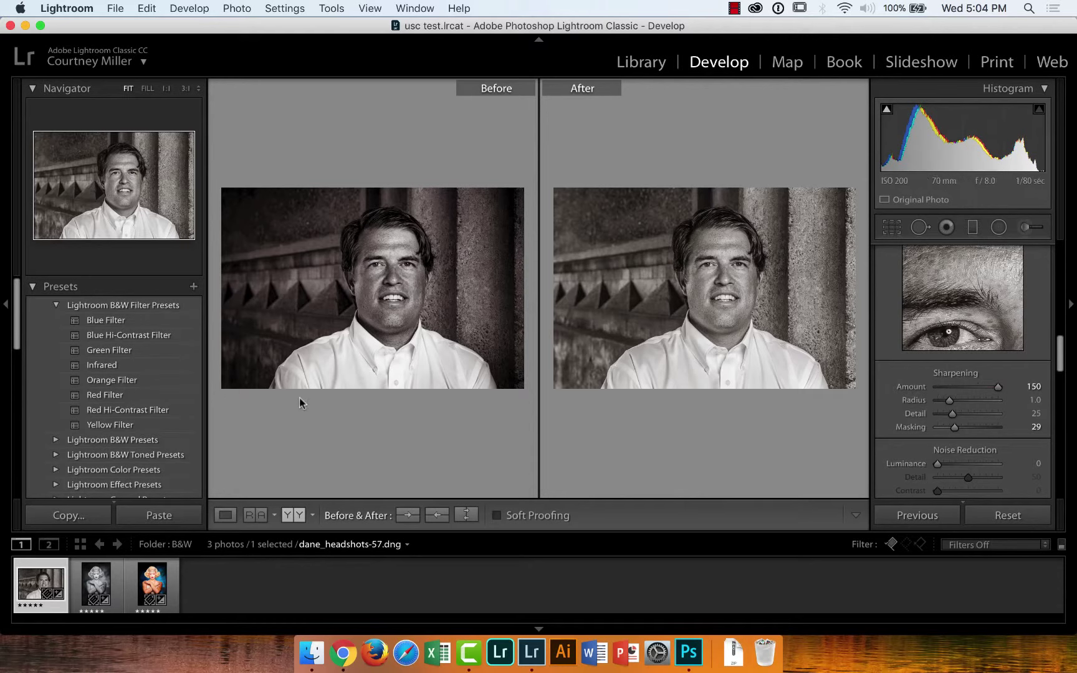
click(225, 517)
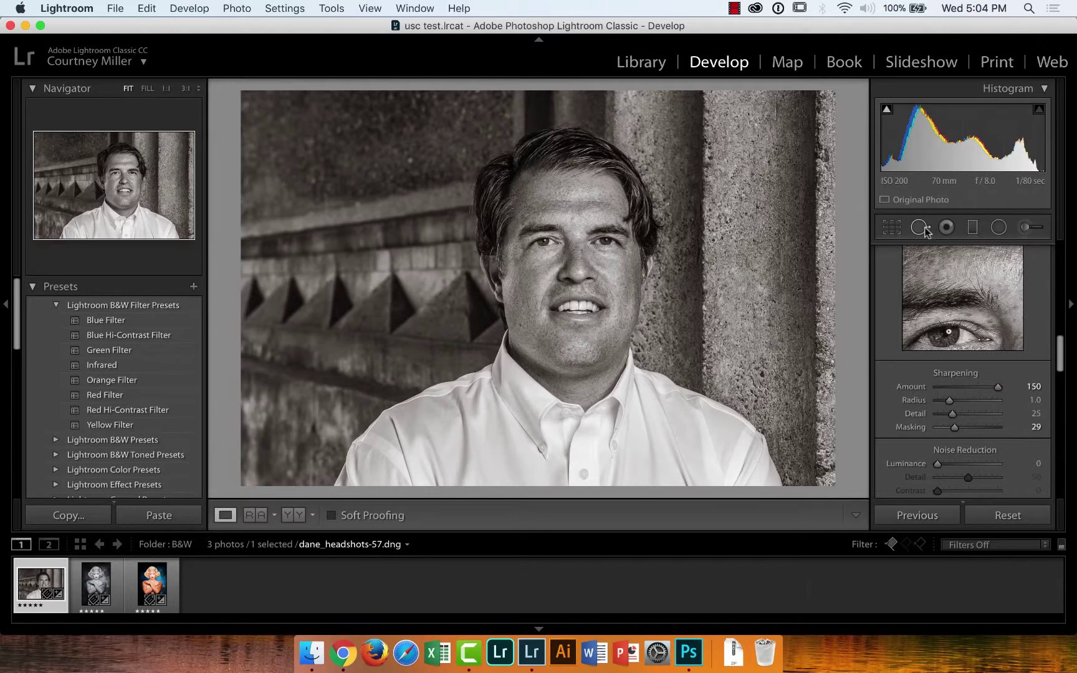
Zoom to 3:1 on the forehead and set Spot Removal to Heal with size about 24
click(581, 216)
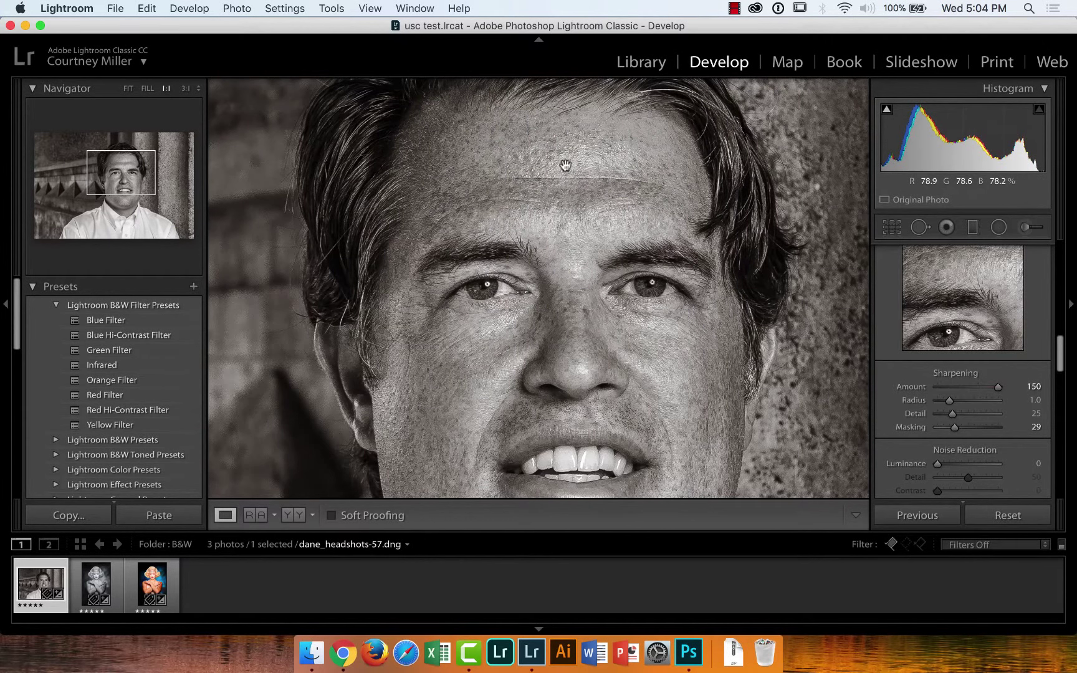
click(185, 88)
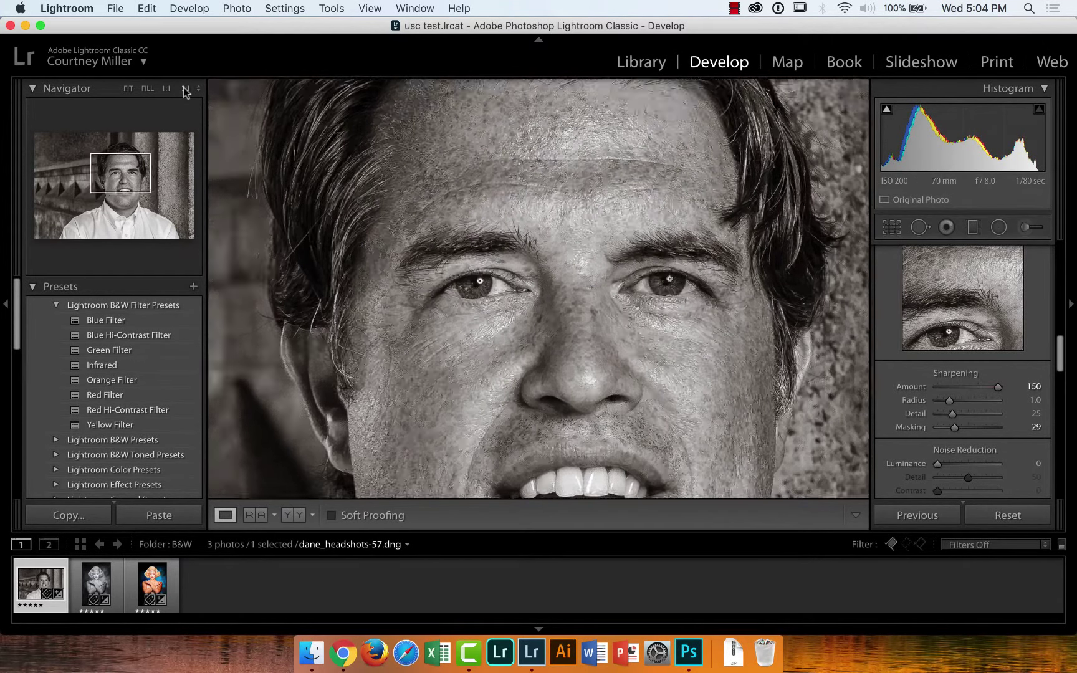
drag(680, 257, 588, 461)
drag(559, 194, 455, 383)
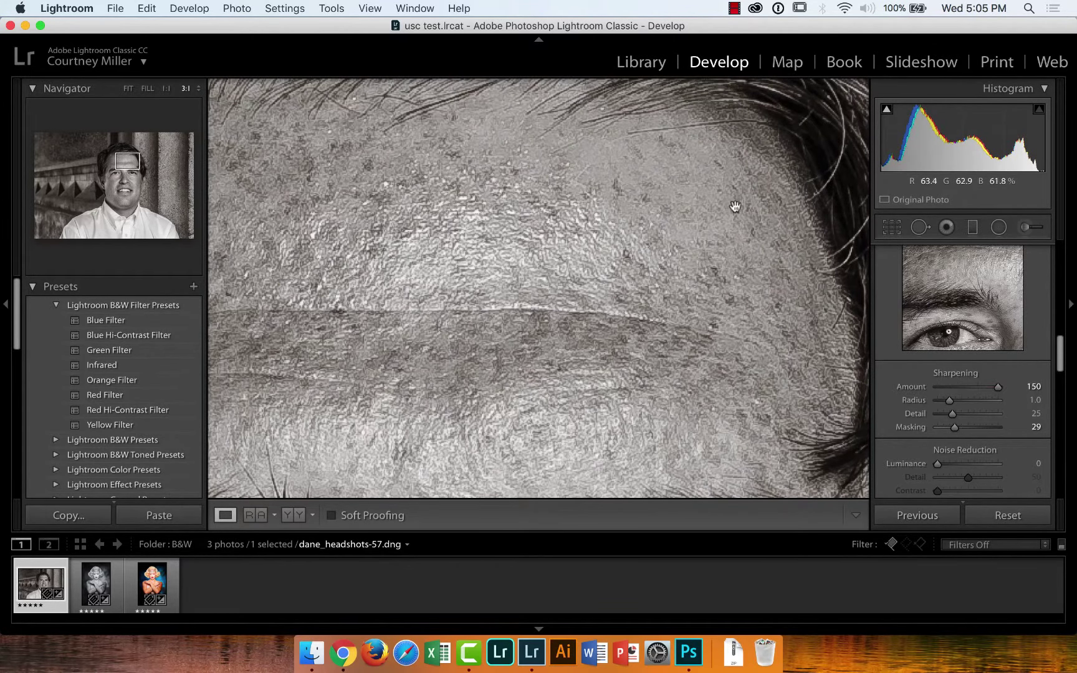
click(919, 228)
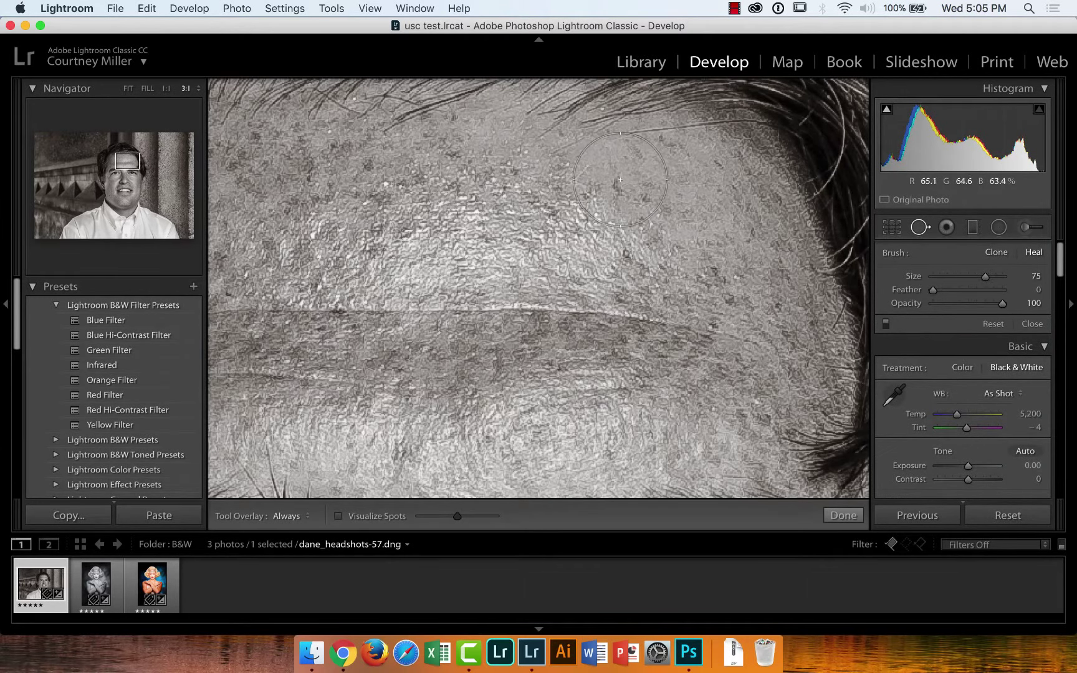
scroll(620, 180, down, 4)
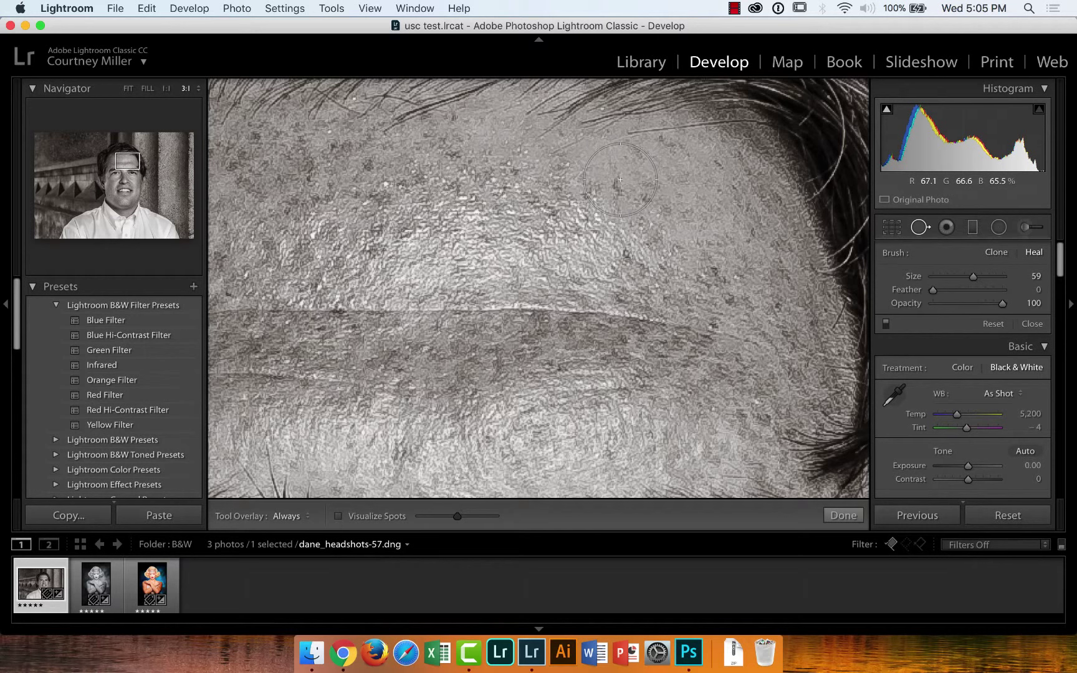
drag(973, 276, 948, 281)
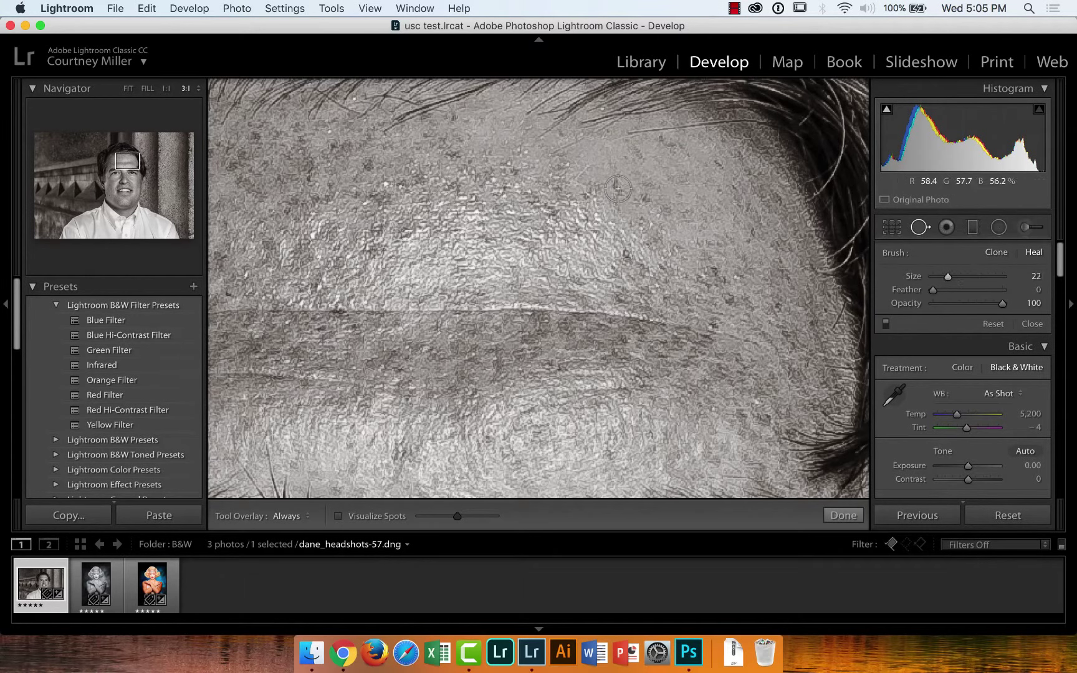
Heal a forehead blemish, move its source to clean skin, and fit the whole headshot
scroll(617, 189, up, 1)
click(616, 186)
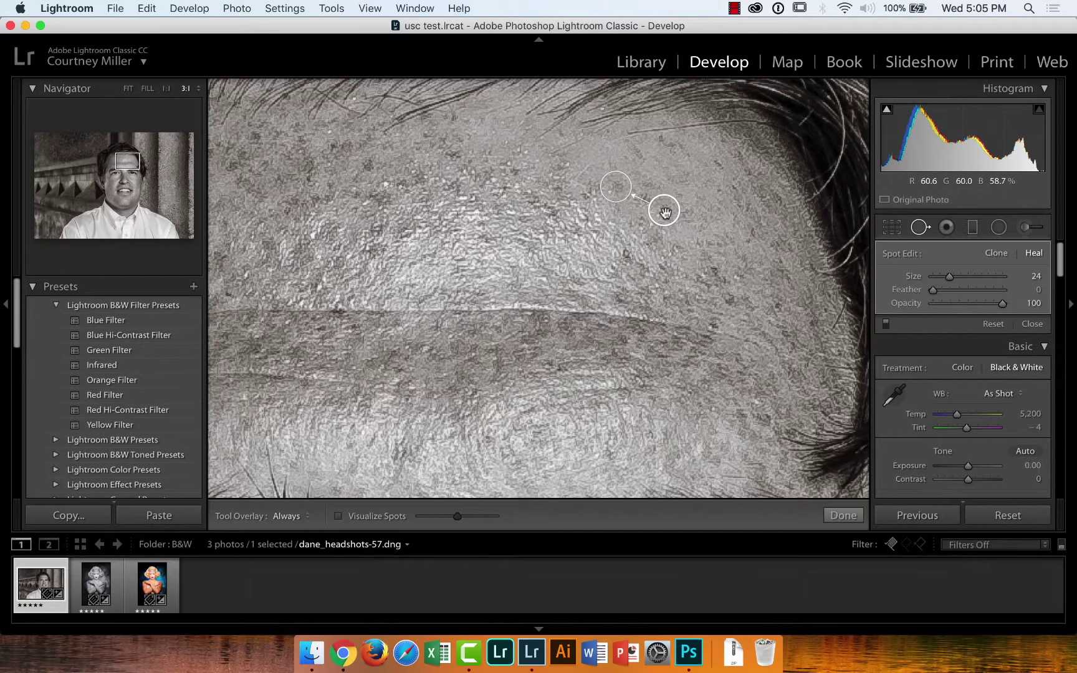
mouse_move(665, 213)
mouse_down()
mouse_move(664, 183)
mouse_move(645, 164)
mouse_move(664, 170)
mouse_move(610, 158)
mouse_up()
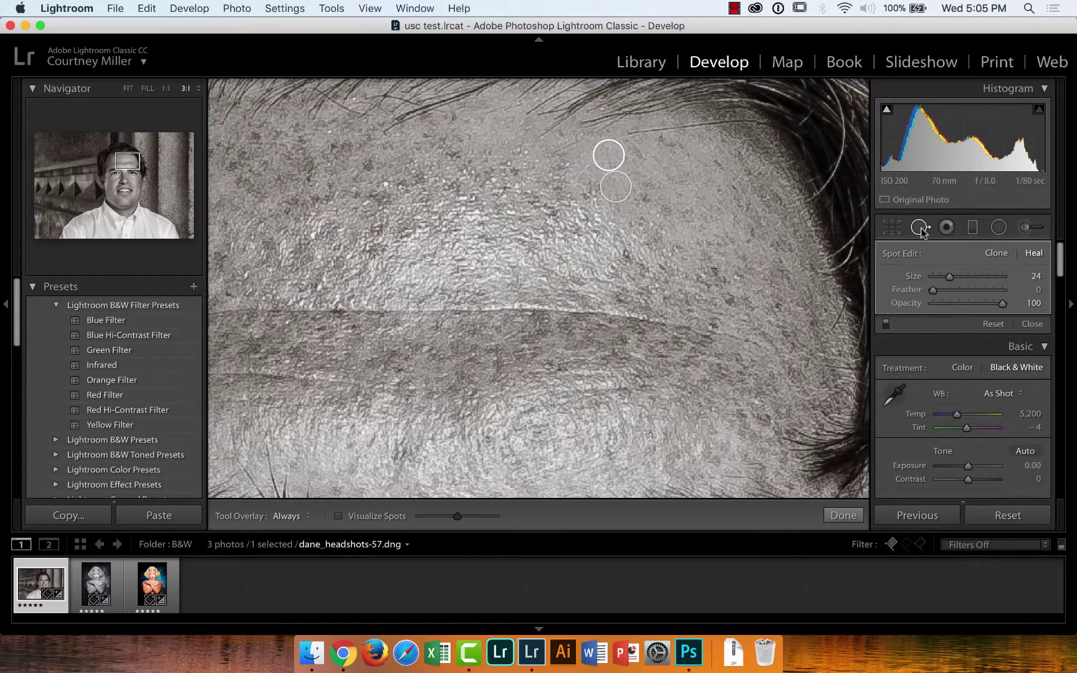
click(128, 89)
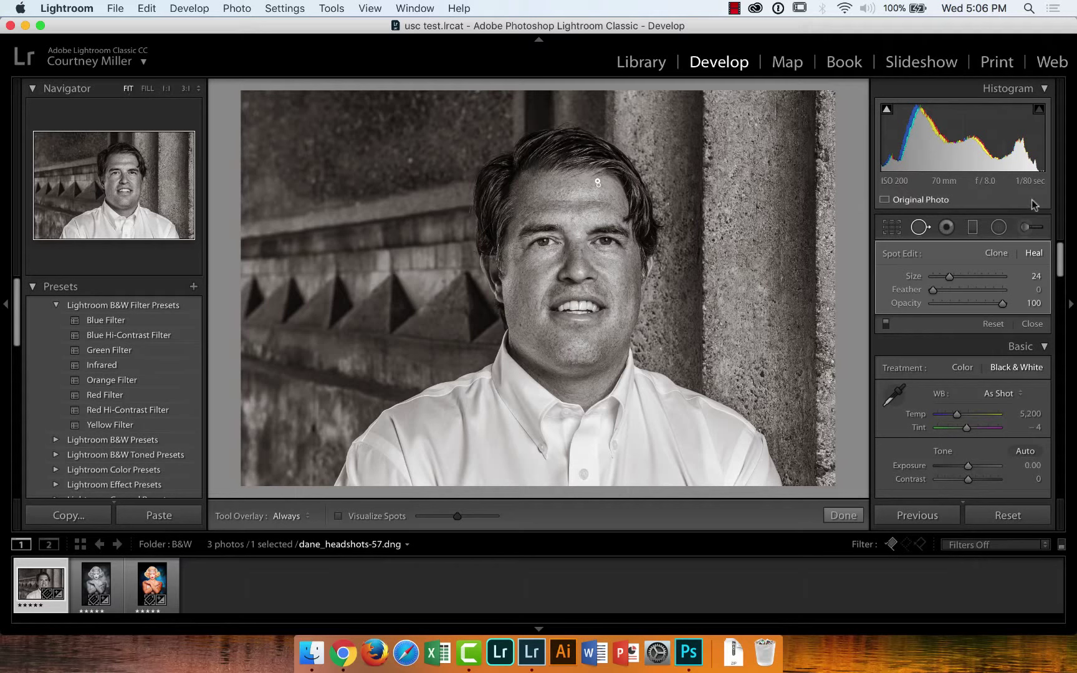
Paint a −4.00 exposure brush mask over the wall around the man, including upper and lower left
click(1025, 229)
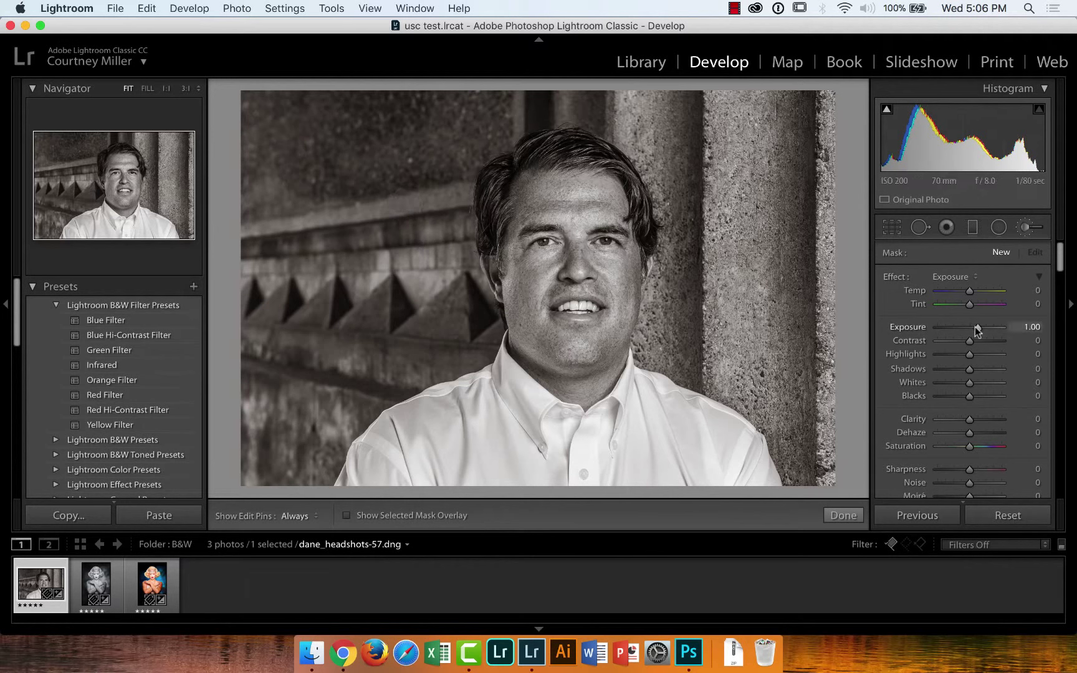
drag(979, 327, 939, 326)
scroll(369, 222, up, 5)
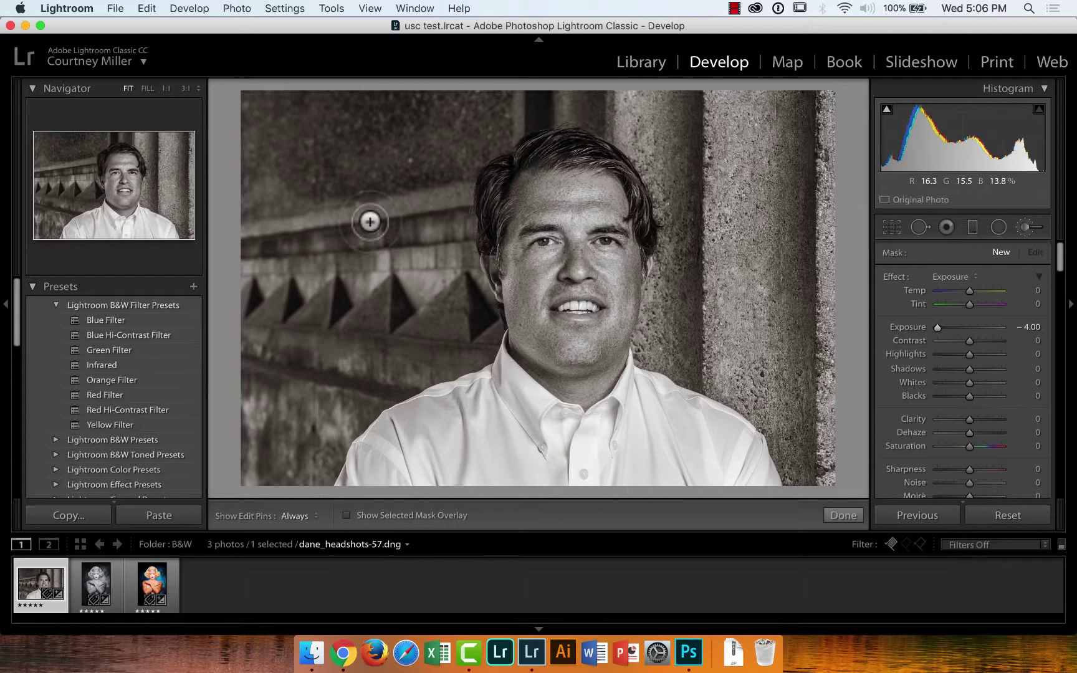
scroll(370, 221, up, 5)
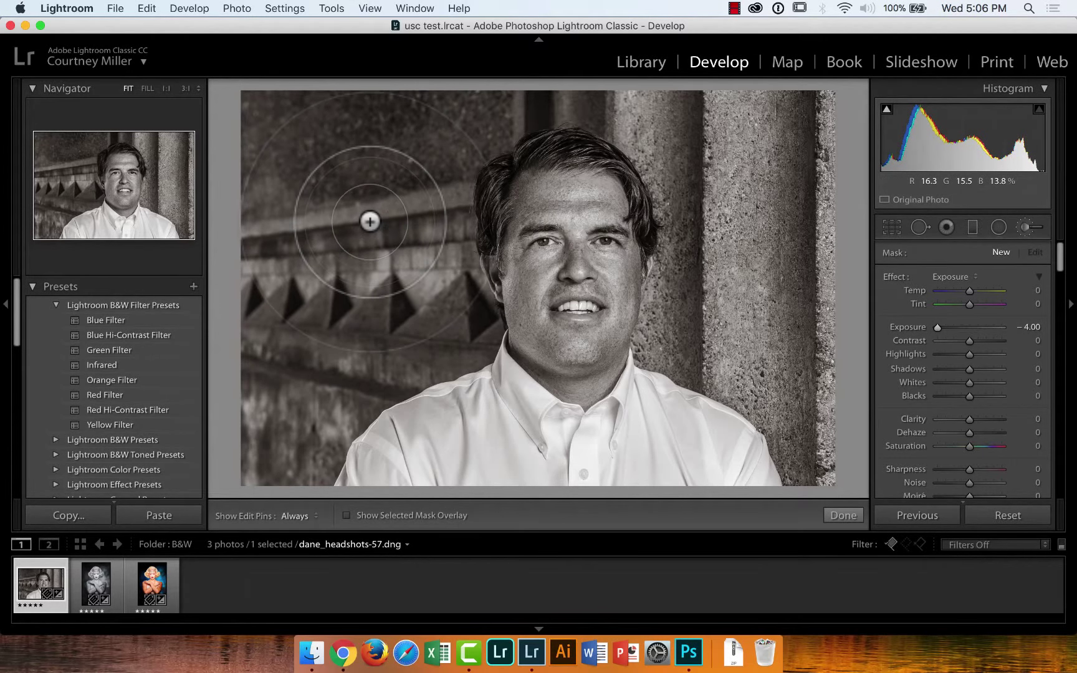
key(h)
mouse_move(387, 209)
mouse_down()
mouse_move(372, 305)
mouse_move(413, 218)
mouse_move(387, 275)
mouse_move(333, 327)
mouse_move(292, 201)
mouse_move(294, 138)
mouse_move(251, 288)
mouse_move(253, 377)
mouse_move(298, 206)
mouse_move(302, 295)
mouse_move(280, 392)
mouse_move(330, 359)
mouse_move(387, 344)
mouse_move(412, 209)
mouse_move(498, 114)
mouse_move(674, 91)
mouse_move(707, 175)
mouse_move(627, 142)
mouse_move(682, 265)
mouse_move(696, 331)
mouse_move(748, 358)
mouse_move(822, 459)
mouse_move(756, 39)
mouse_move(717, 224)
mouse_move(768, 339)
mouse_move(779, 149)
mouse_move(805, 87)
mouse_move(849, 401)
mouse_up()
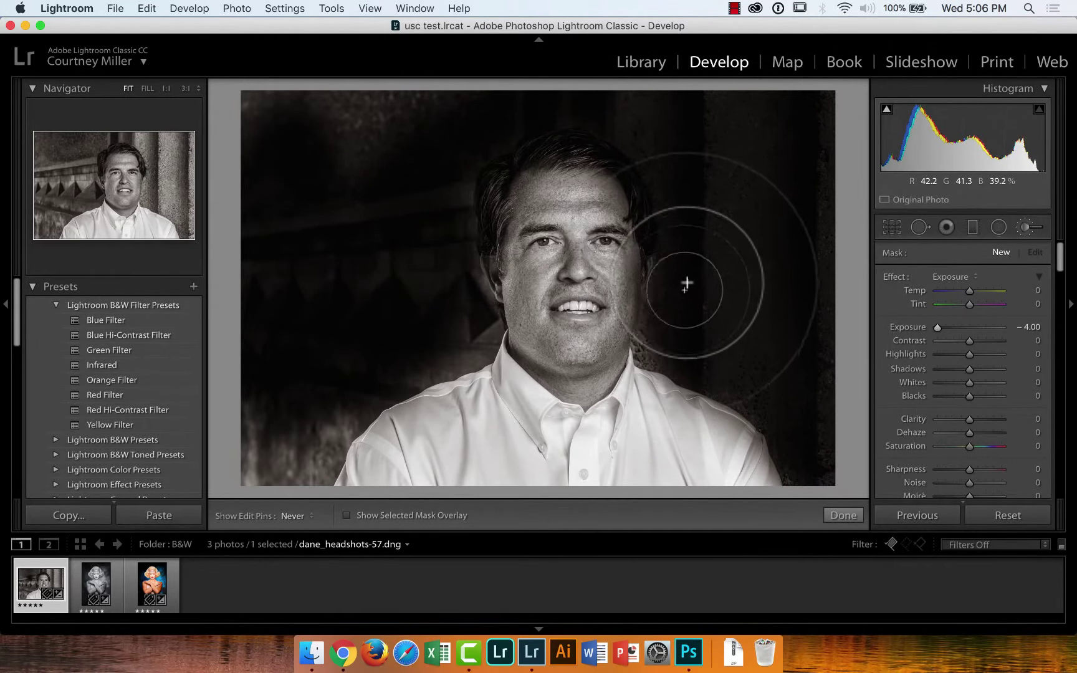
mouse_move(259, 101)
mouse_down()
mouse_move(322, 100)
mouse_move(334, 167)
mouse_up()
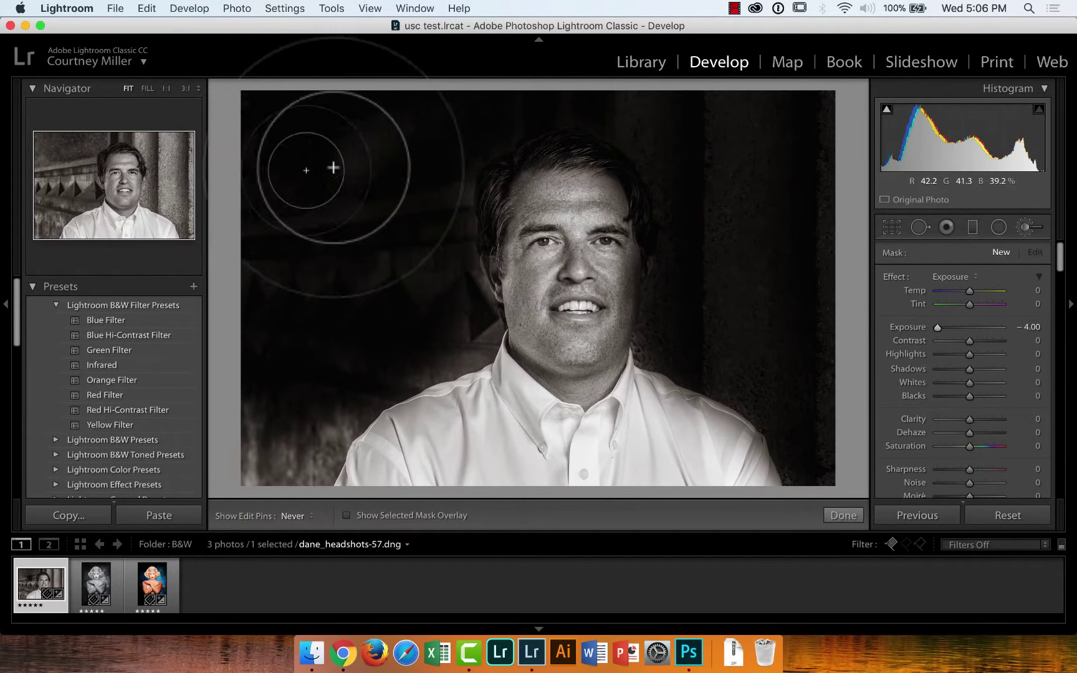
mouse_move(423, 344)
mouse_down()
mouse_move(327, 400)
mouse_move(278, 469)
mouse_up()
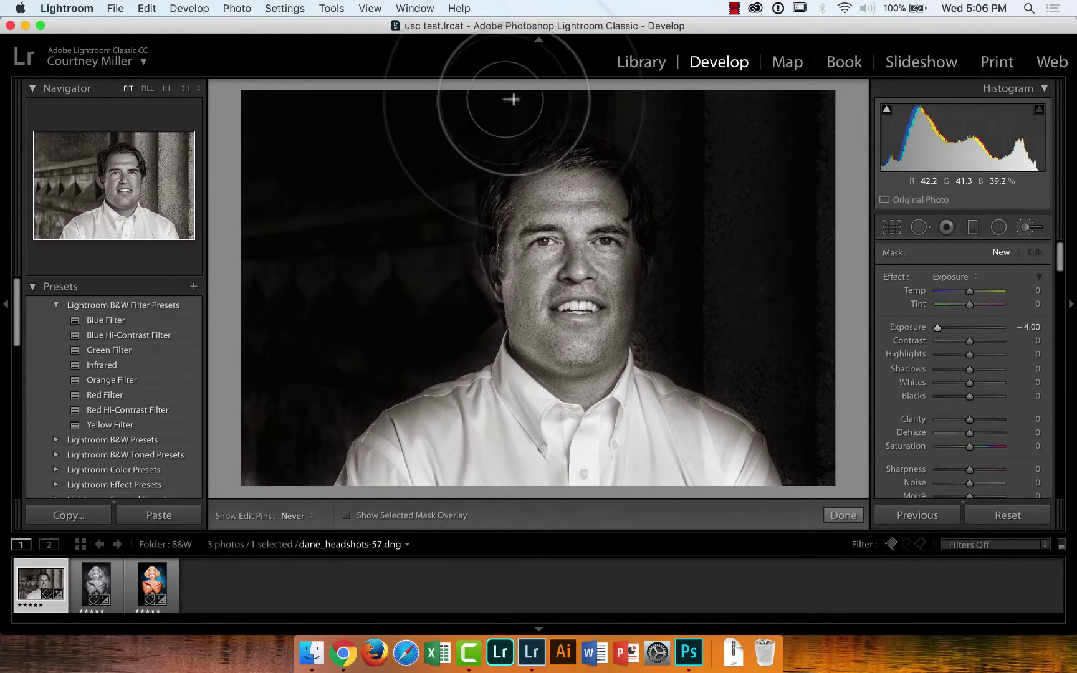
key(h)
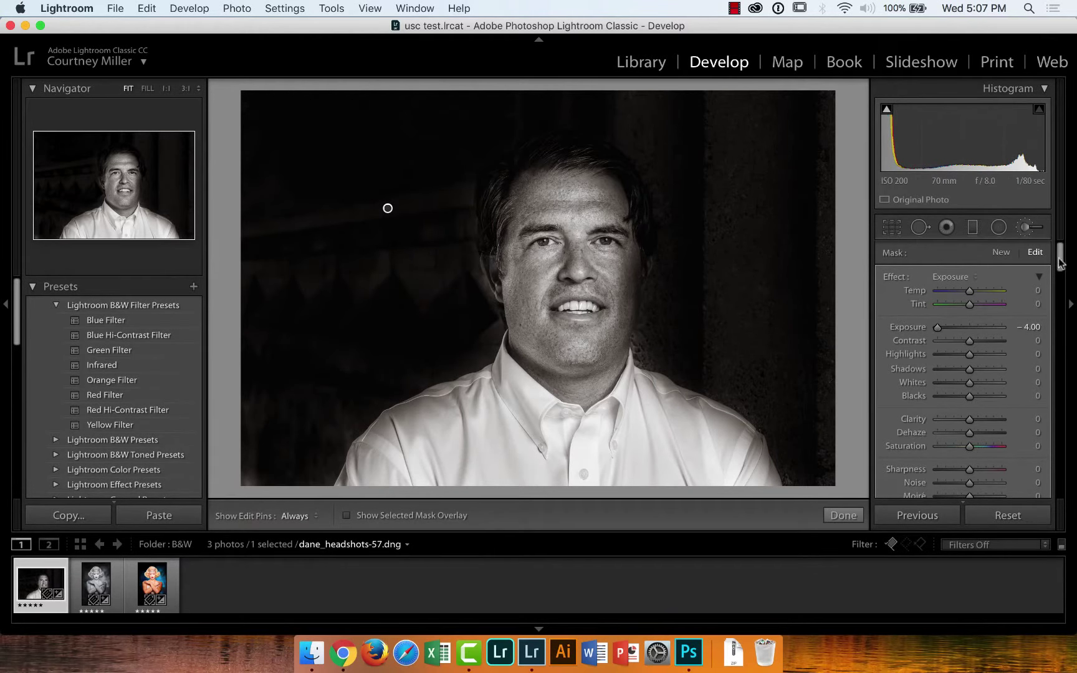
Erase the darkening from the shirt shoulder, cheek, neck and forehead
drag(1060, 262, 1060, 287)
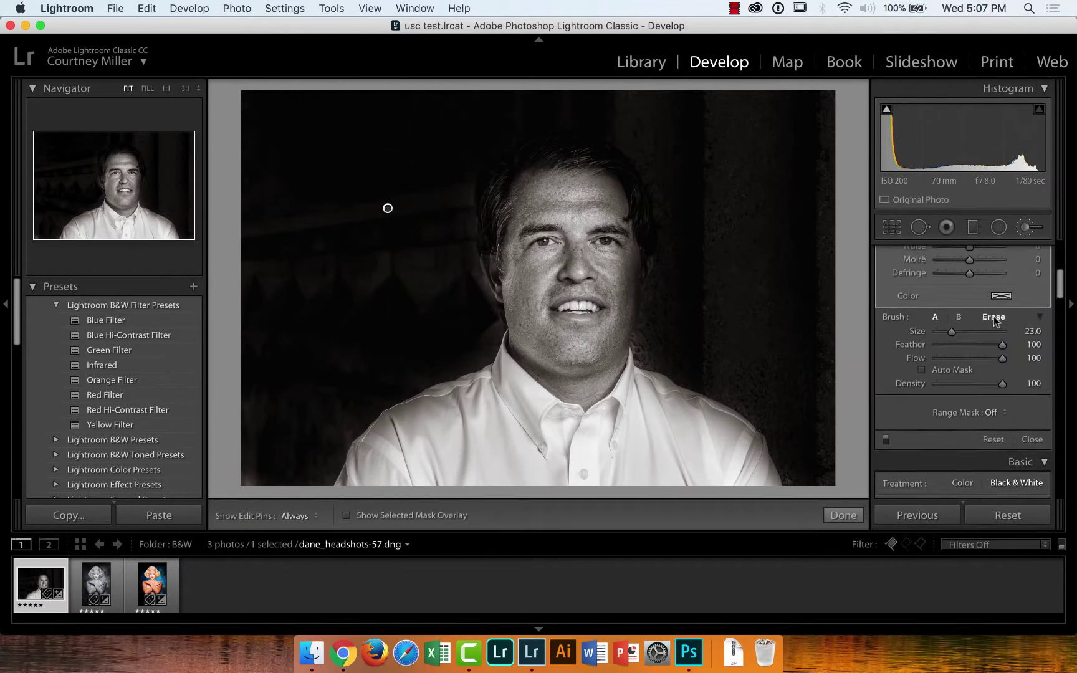
click(994, 316)
key(h)
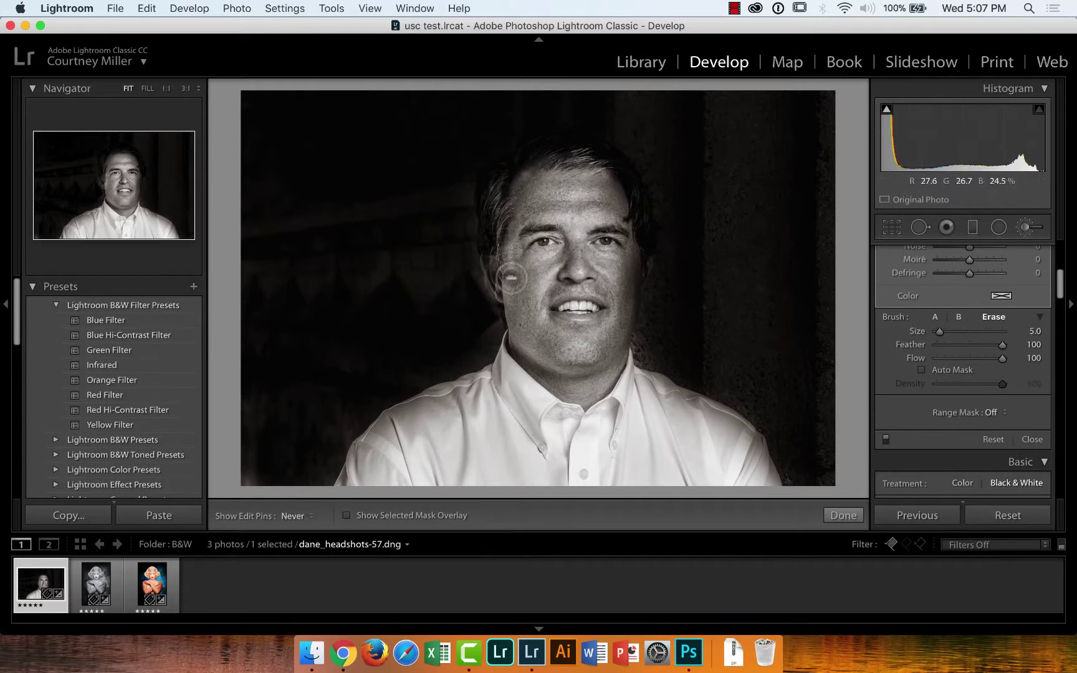
mouse_move(513, 359)
mouse_down()
mouse_move(492, 386)
mouse_move(410, 427)
mouse_move(444, 400)
mouse_move(419, 409)
mouse_move(370, 443)
mouse_move(356, 492)
mouse_move(498, 426)
mouse_up()
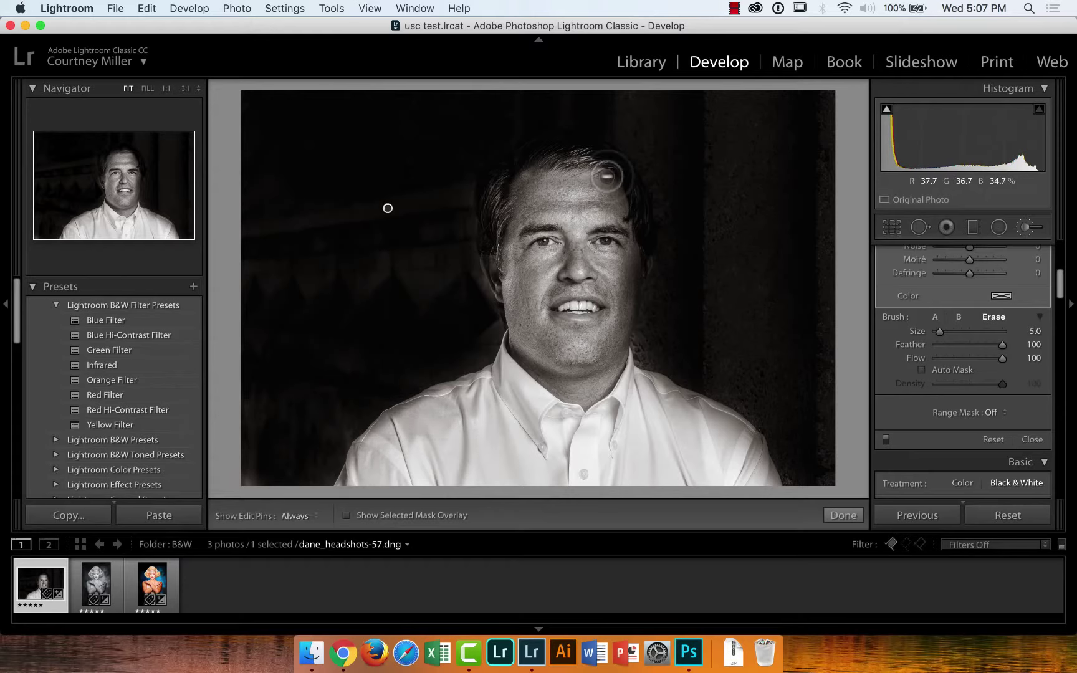
mouse_move(622, 185)
mouse_down()
mouse_move(636, 241)
mouse_move(609, 366)
mouse_move(733, 427)
mouse_move(770, 468)
mouse_move(748, 471)
mouse_move(678, 421)
mouse_move(739, 450)
mouse_move(661, 411)
mouse_move(698, 419)
mouse_move(611, 386)
mouse_up()
mouse_move(591, 248)
mouse_down()
mouse_move(595, 200)
mouse_move(541, 192)
mouse_move(514, 208)
mouse_move(511, 182)
mouse_move(546, 151)
mouse_move(598, 152)
mouse_move(630, 186)
mouse_move(641, 222)
mouse_move(575, 358)
mouse_move(504, 280)
mouse_move(497, 211)
mouse_up()
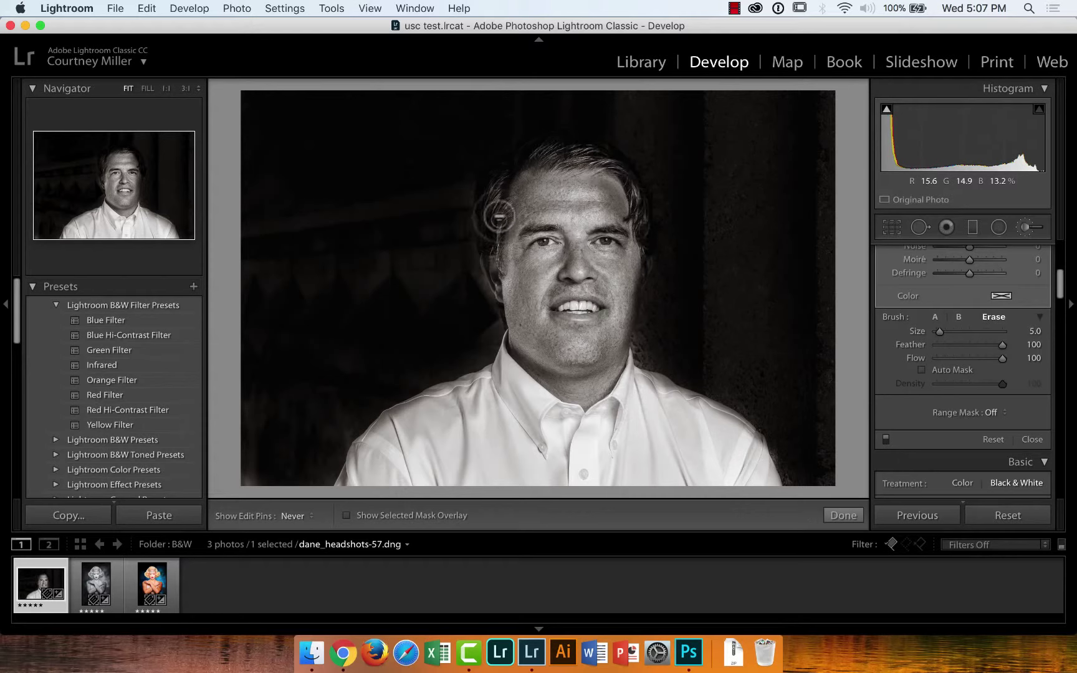
key(h)
Lighten the background darkening to about −1.36 and compare Before/After side by side
drag(1060, 277, 1060, 249)
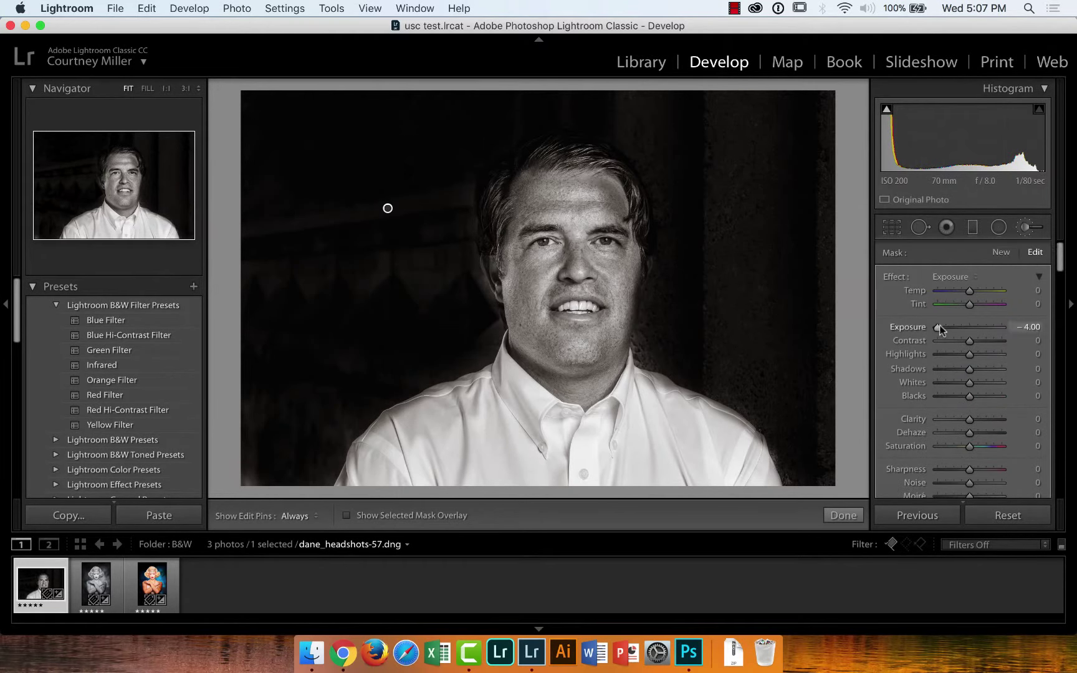
mouse_move(940, 326)
mouse_down()
mouse_move(1031, 325)
mouse_move(959, 327)
mouse_up()
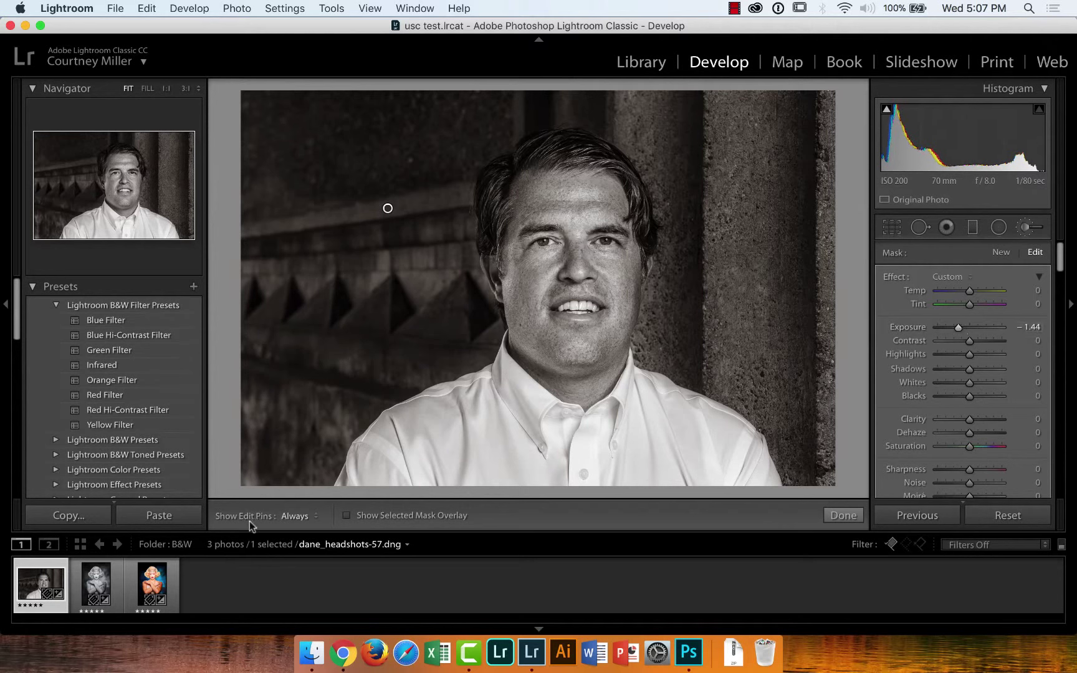
key(k)
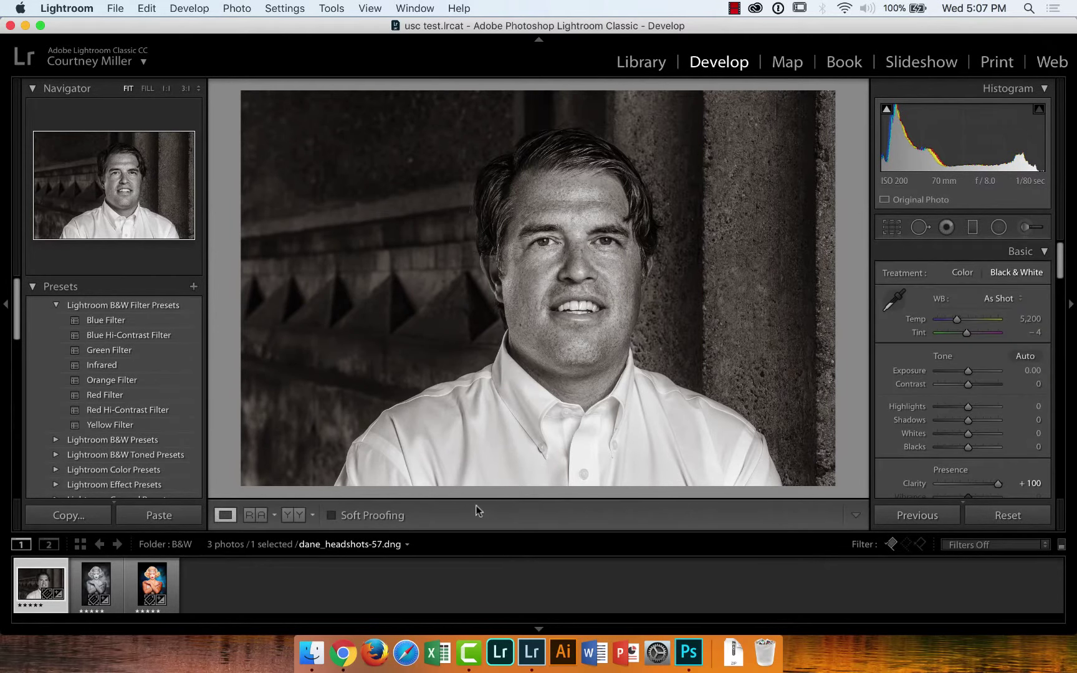
click(289, 516)
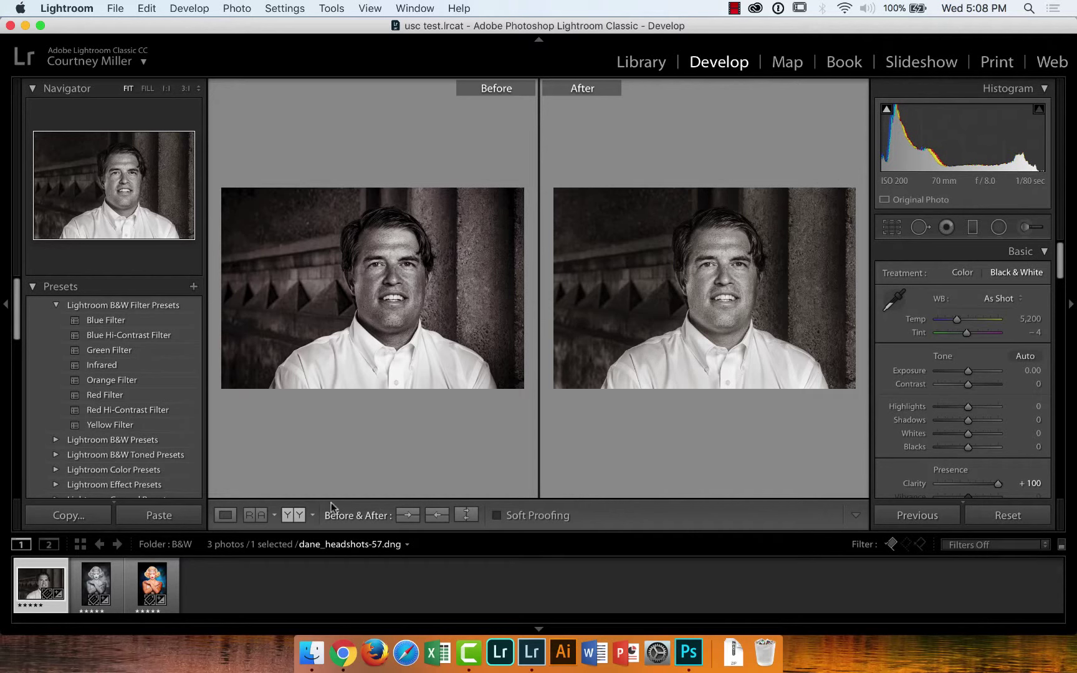
click(223, 516)
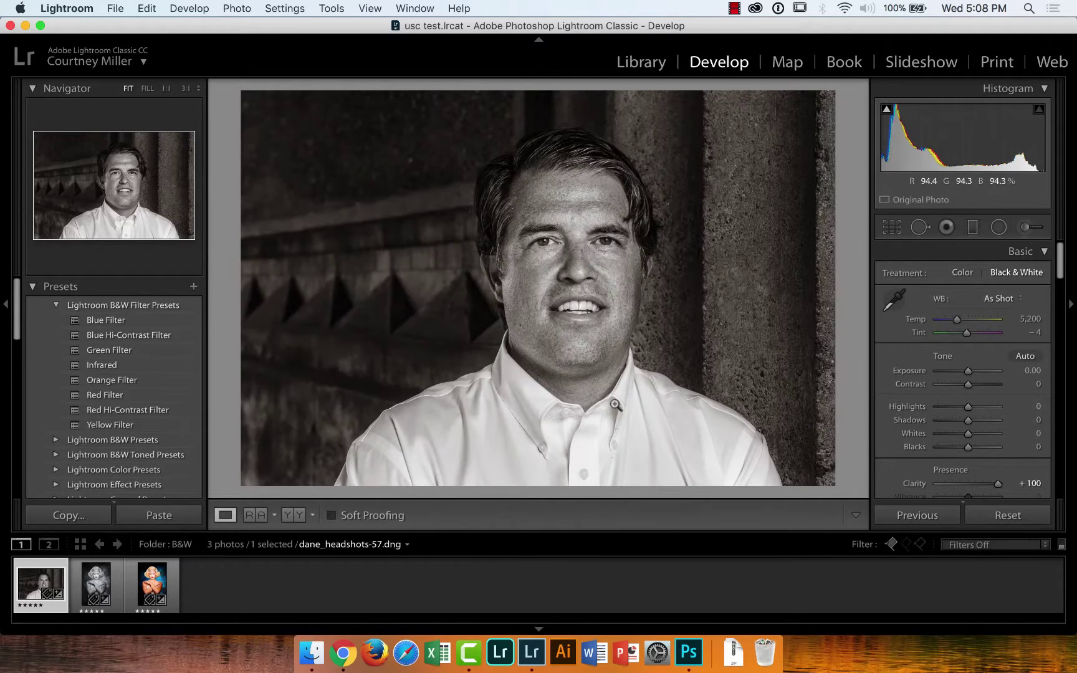
Reselect the background brush pin and set its Exposure to −1.08
click(1027, 228)
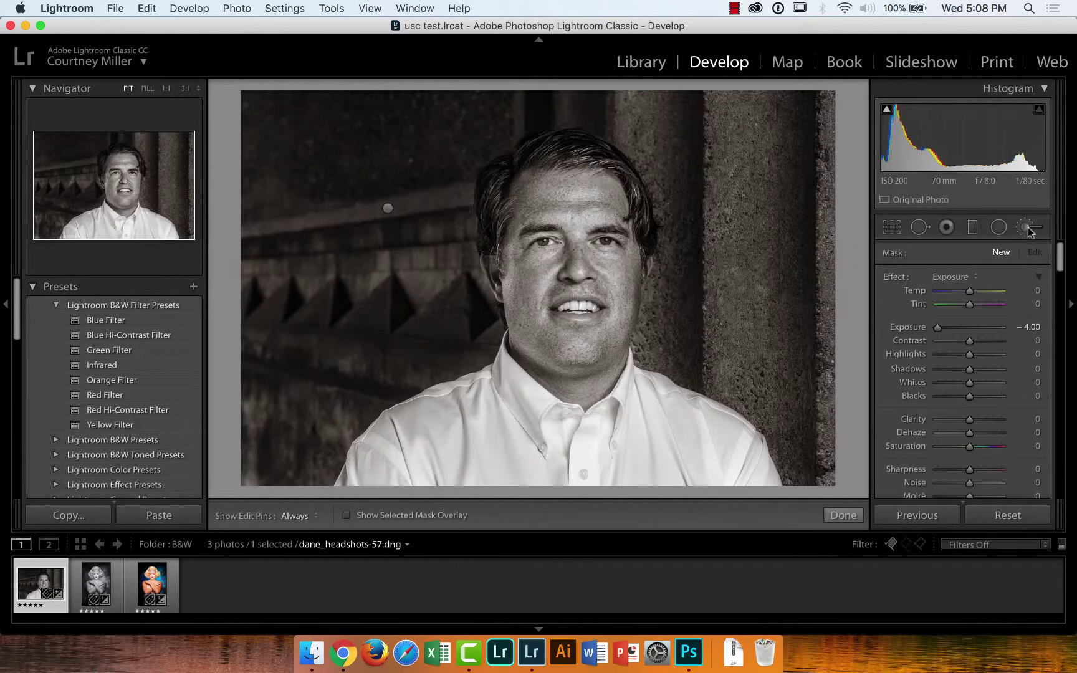
mouse_move(937, 326)
mouse_down()
mouse_move(995, 326)
mouse_move(949, 321)
mouse_up()
click(387, 208)
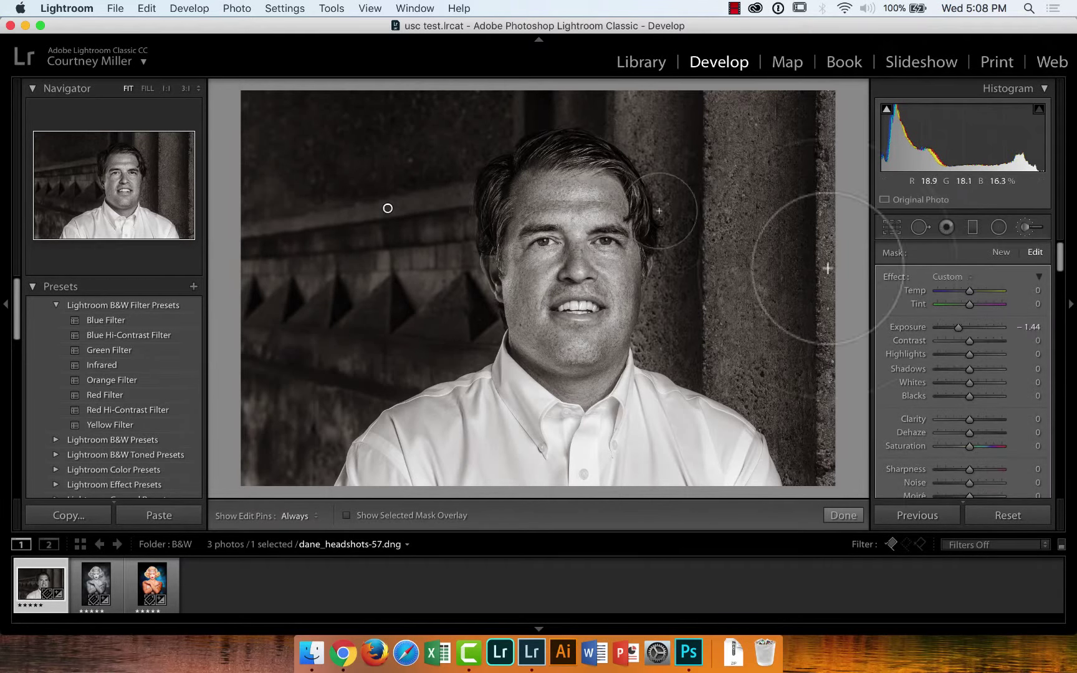
mouse_move(958, 327)
mouse_down()
mouse_move(977, 326)
mouse_move(956, 329)
mouse_up()
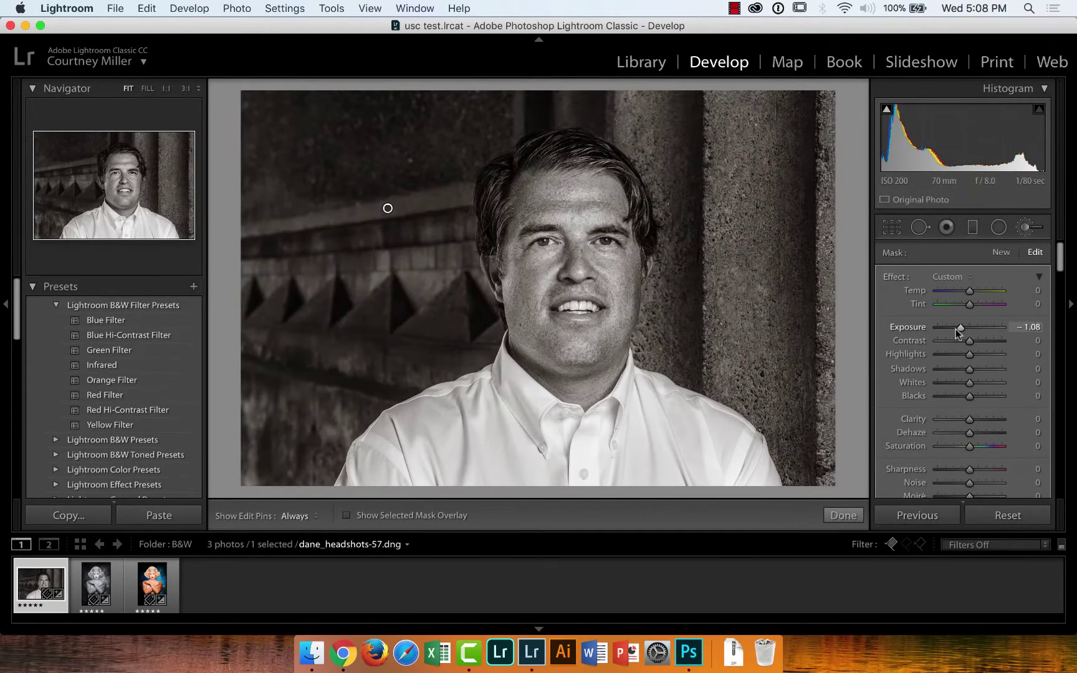
Switch to the Library and open the AdjustmentBrush folder
click(638, 63)
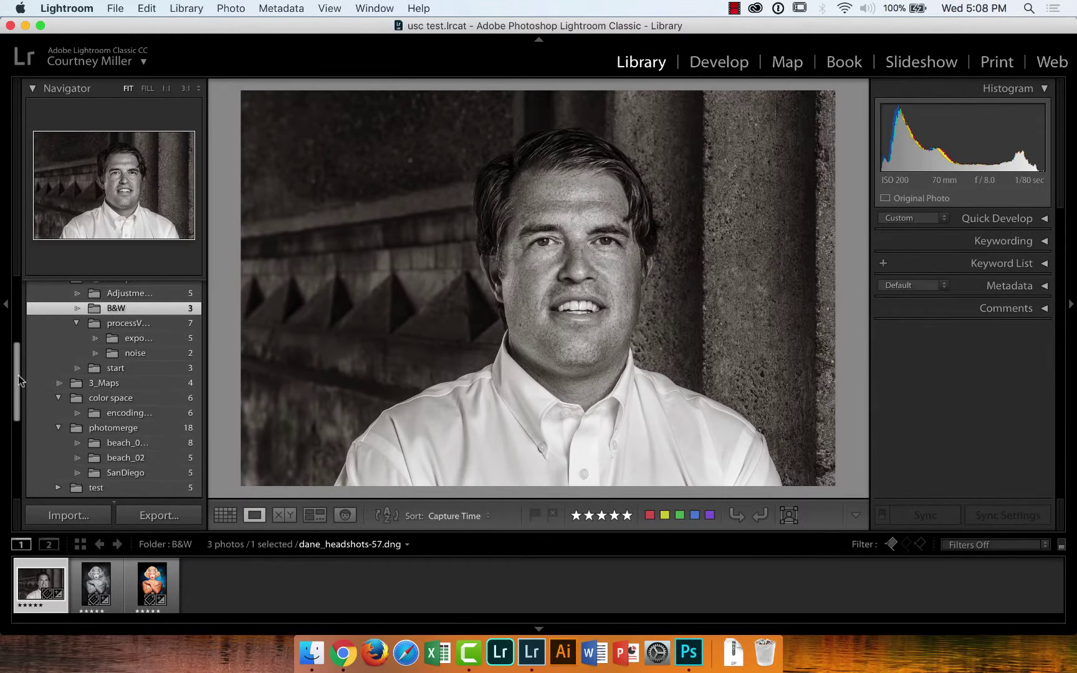
drag(19, 380, 19, 372)
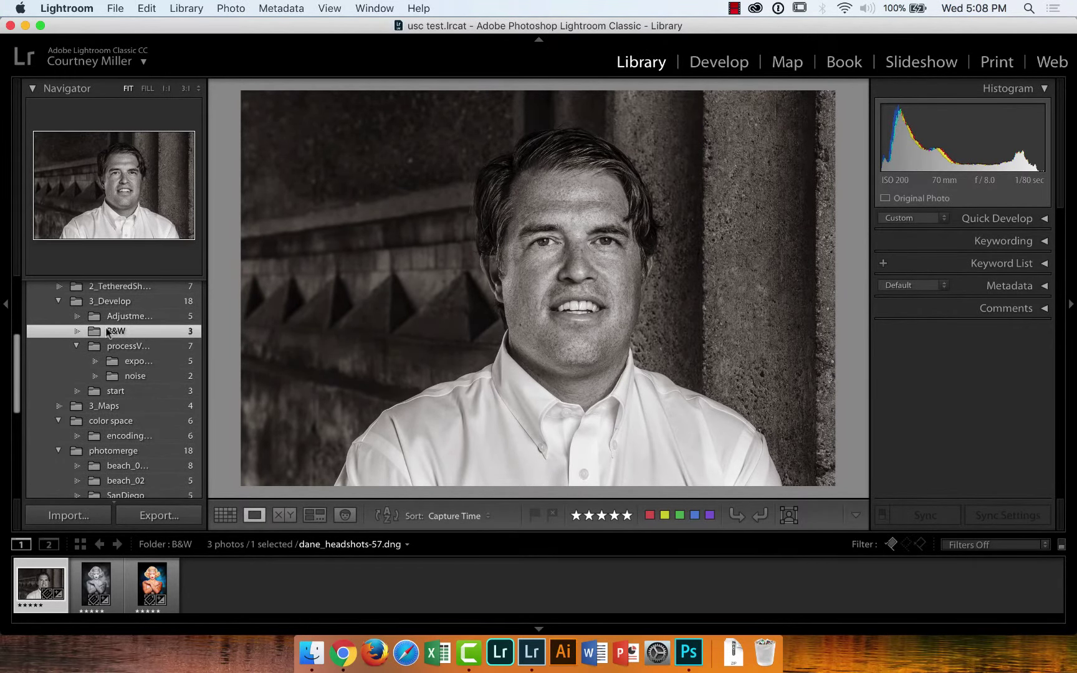
click(124, 319)
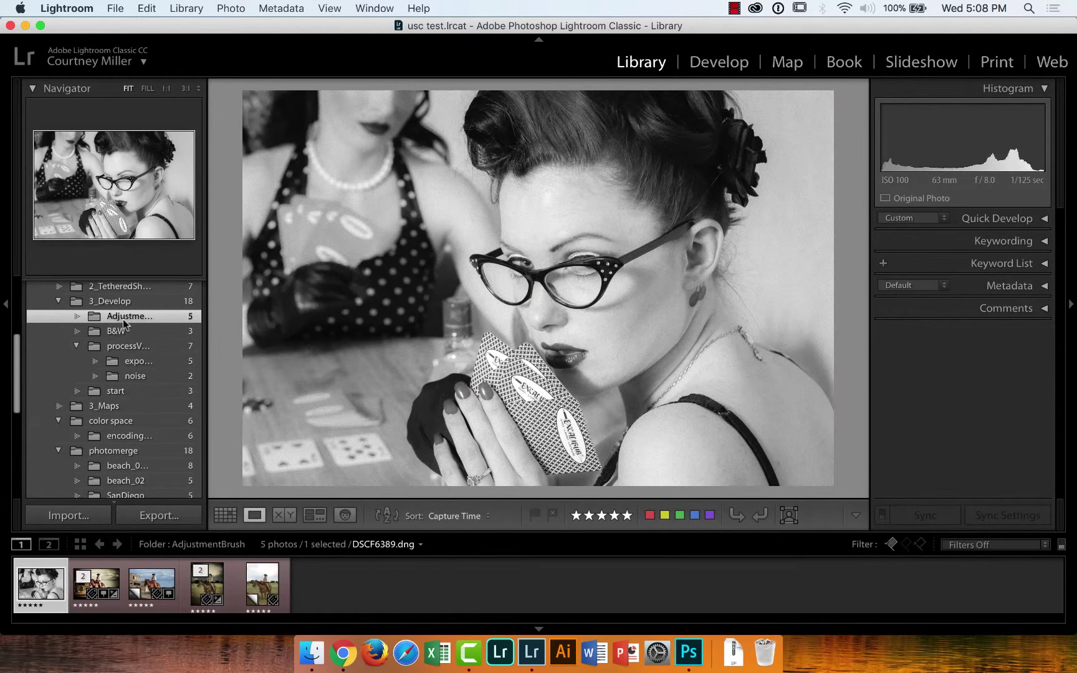
Compare the edited and unedited cowboy photos, then open the edited one in Develop at FILL
click(212, 586)
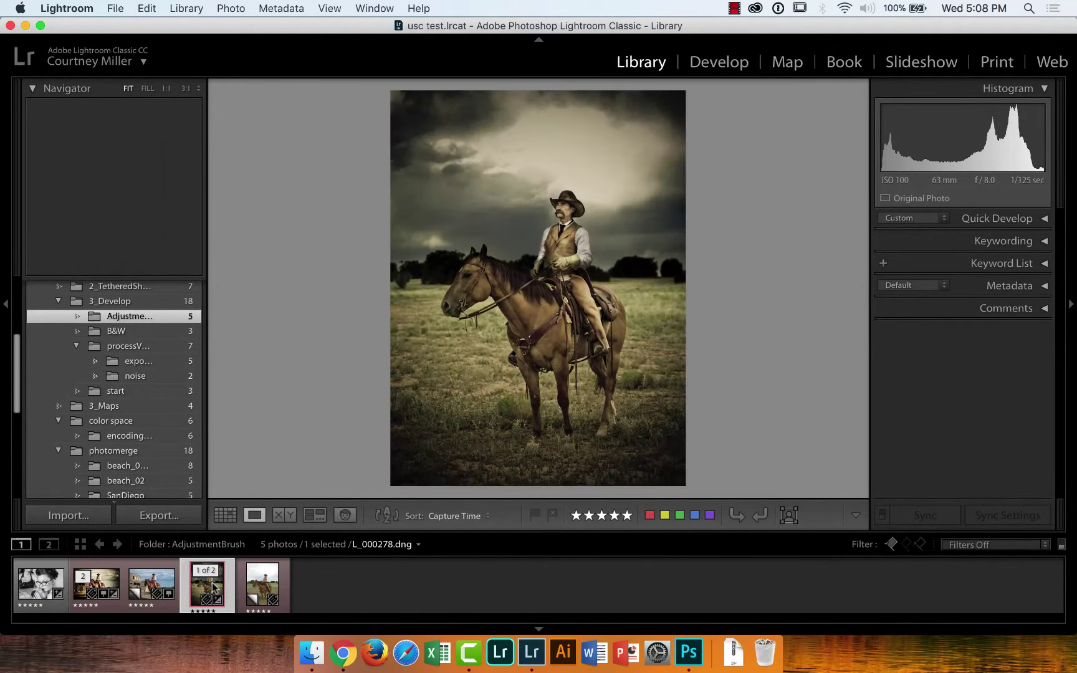
click(258, 581)
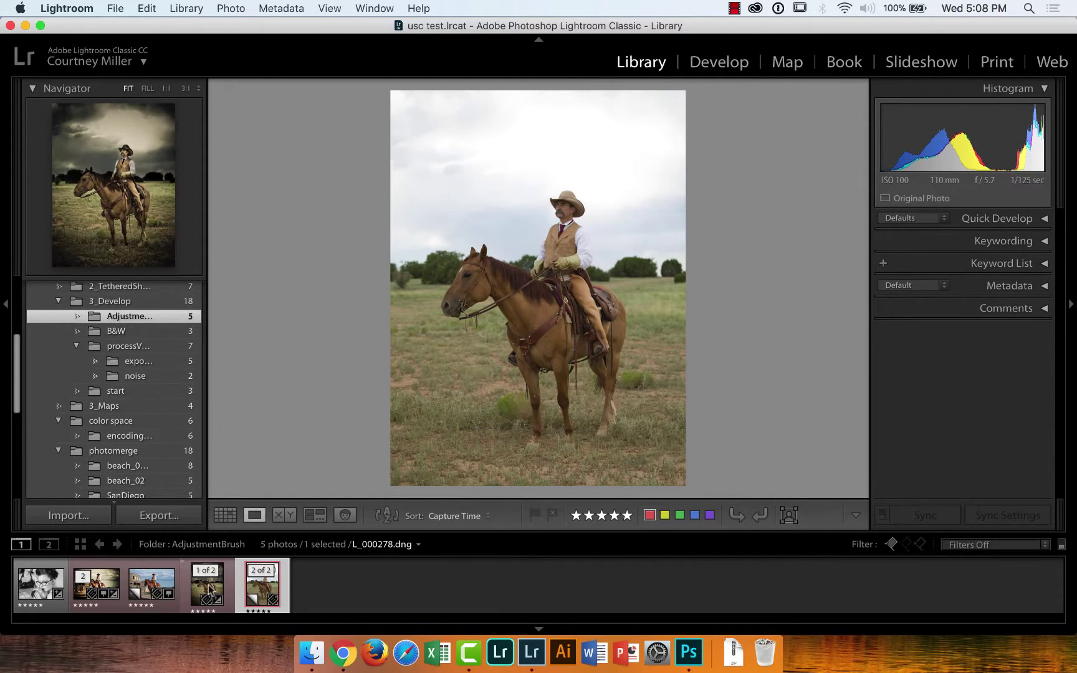
click(207, 583)
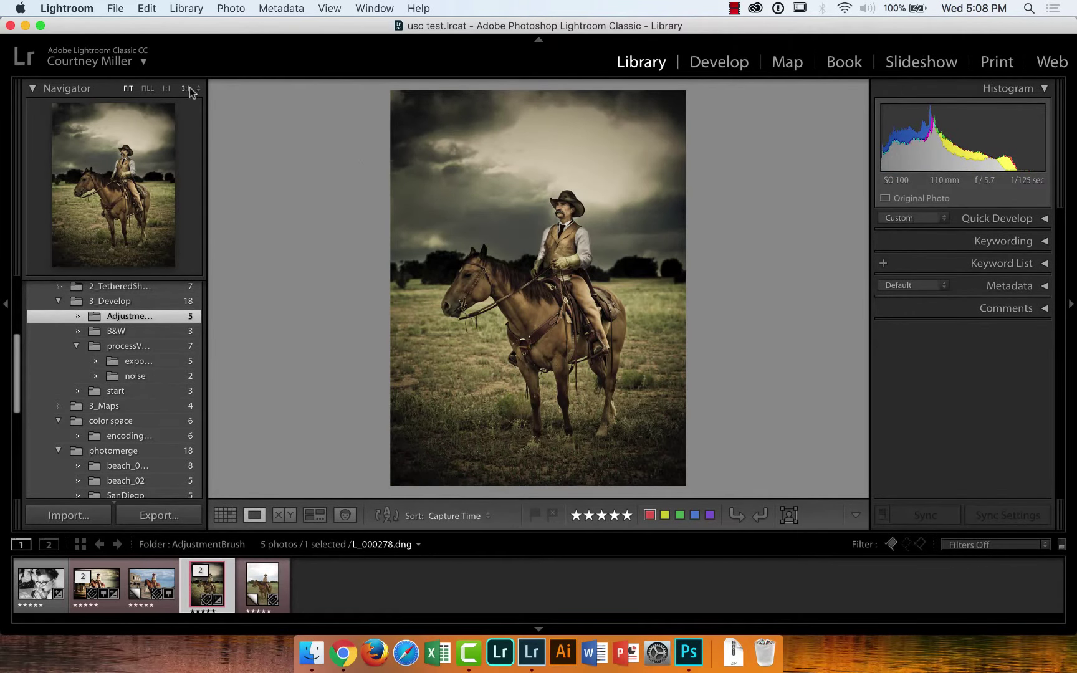
click(148, 89)
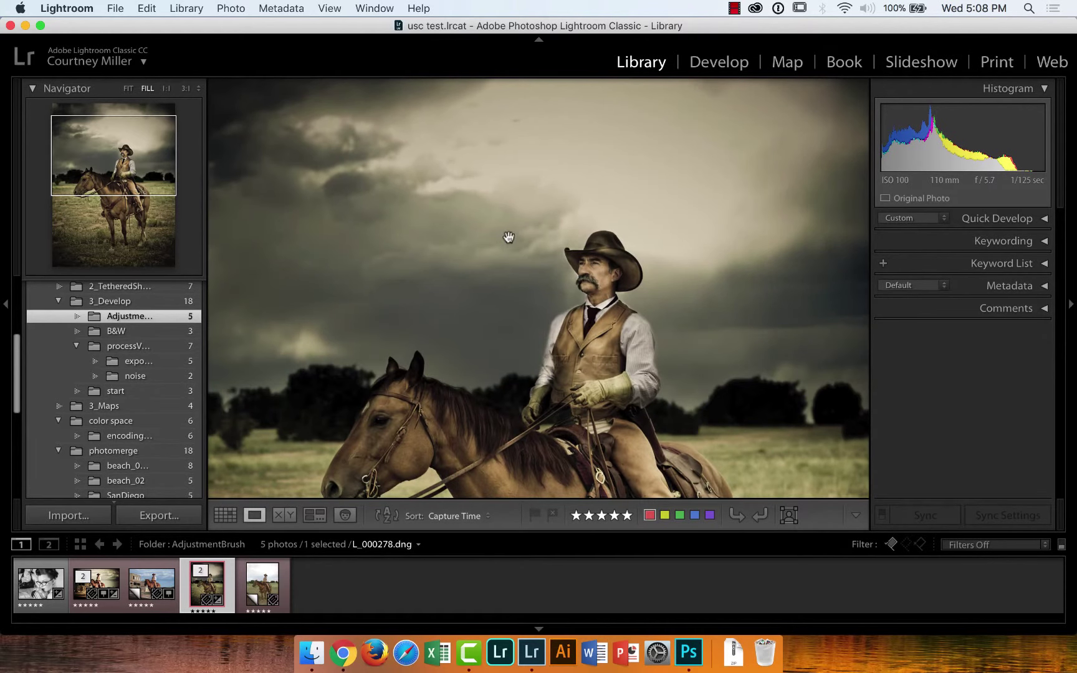
drag(662, 351, 676, 378)
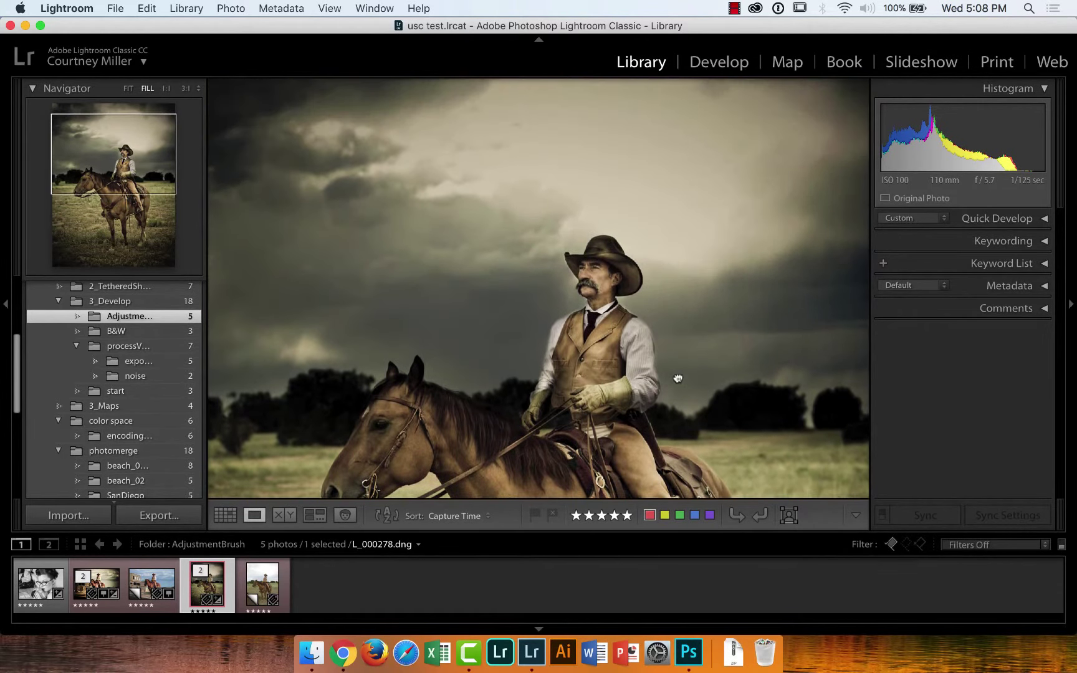
click(720, 62)
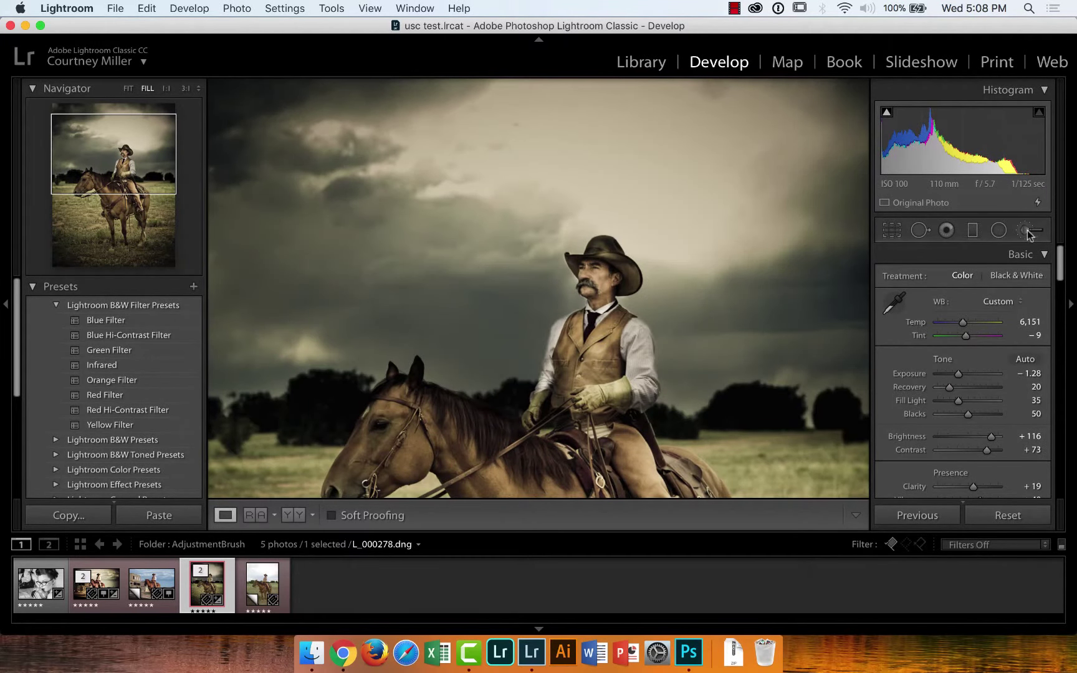
Inspect the sky-darkening, hat and vest-brightening brush pins on the toned cowboy photo
click(1026, 231)
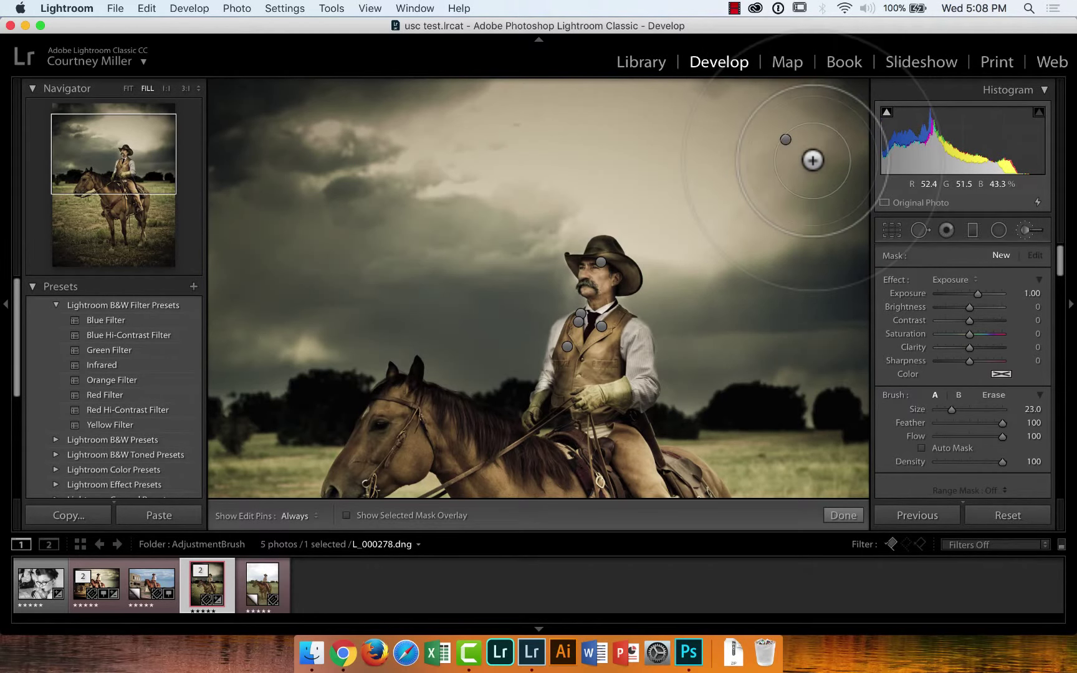
click(786, 139)
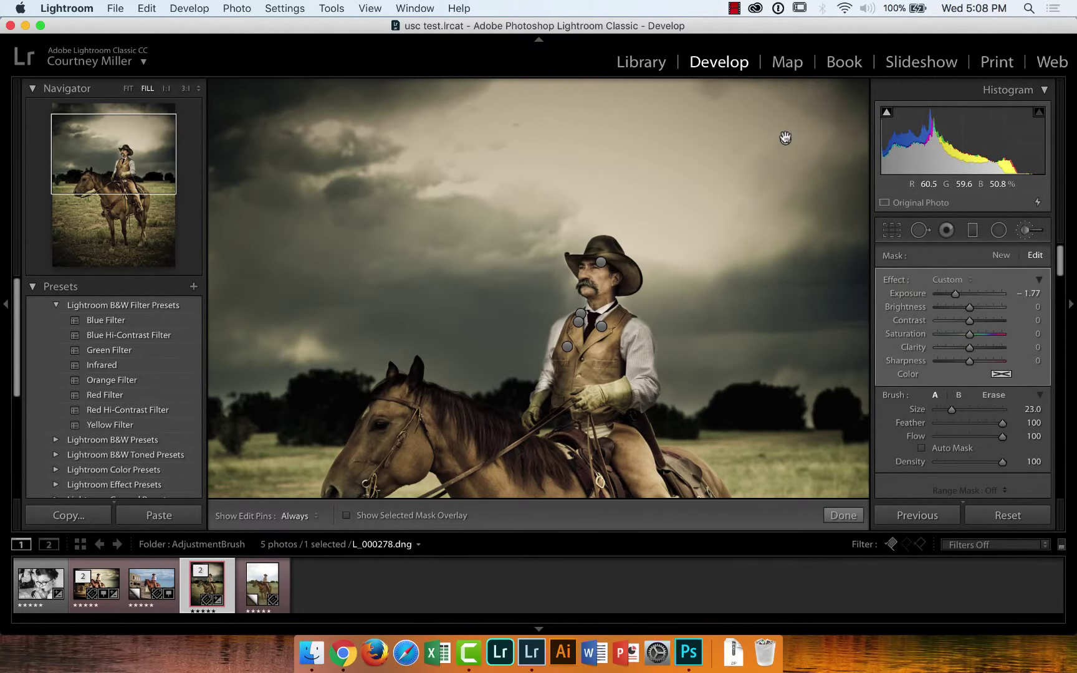
mouse_move(785, 141)
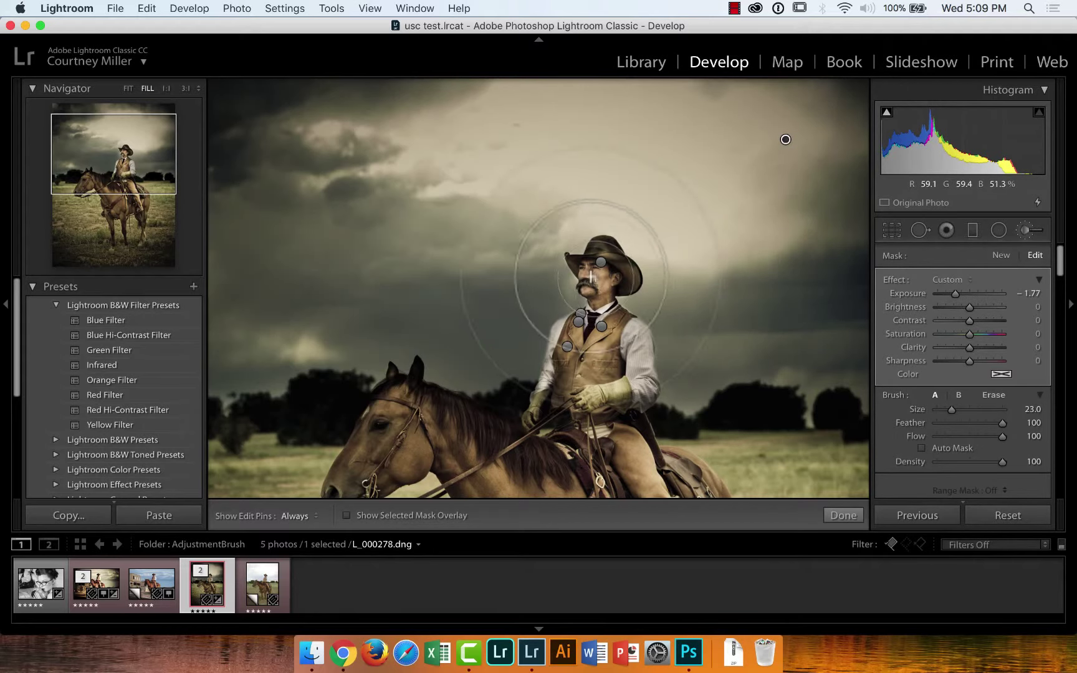
click(601, 263)
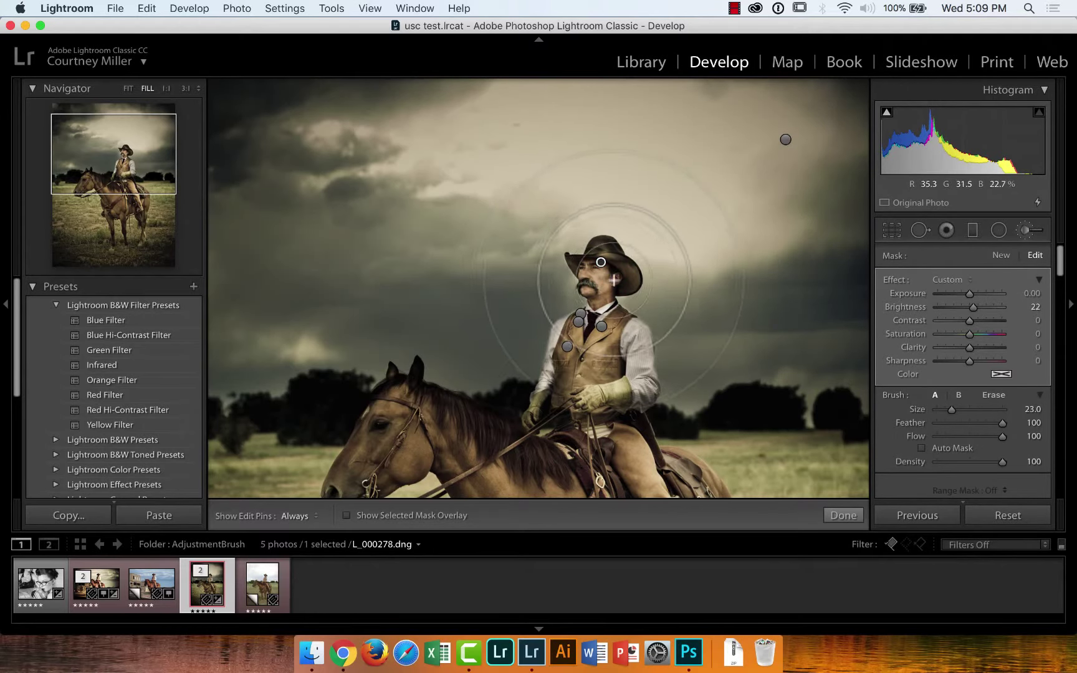
click(567, 347)
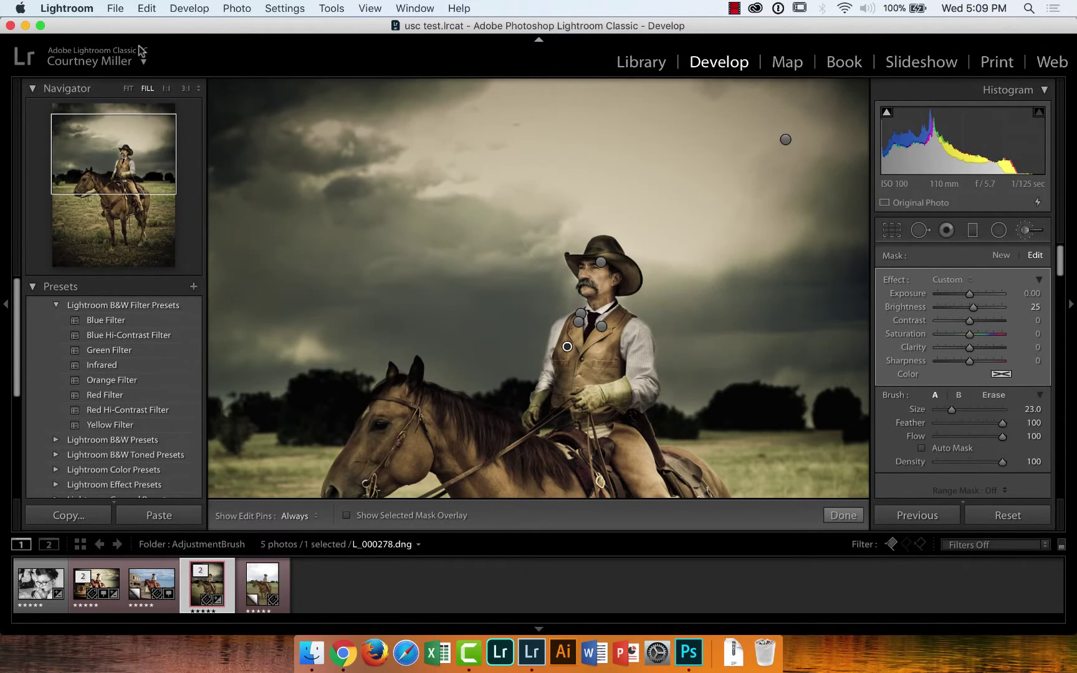
Fit the whole photo, recheck the sky pin, and bring up the virtual copy
click(127, 89)
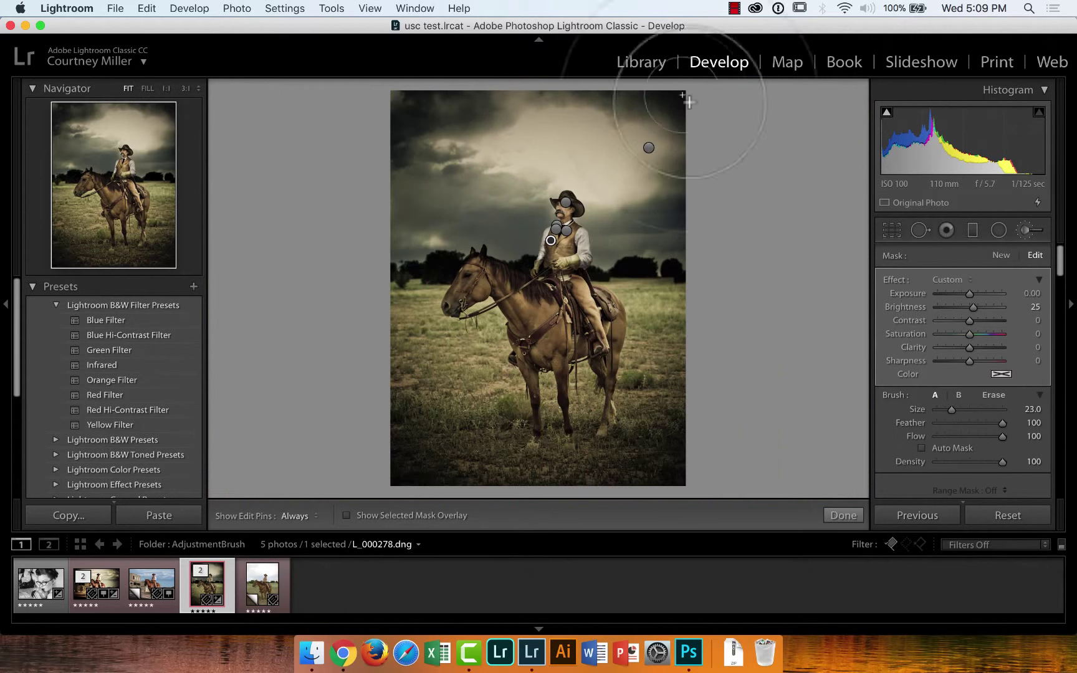
click(649, 150)
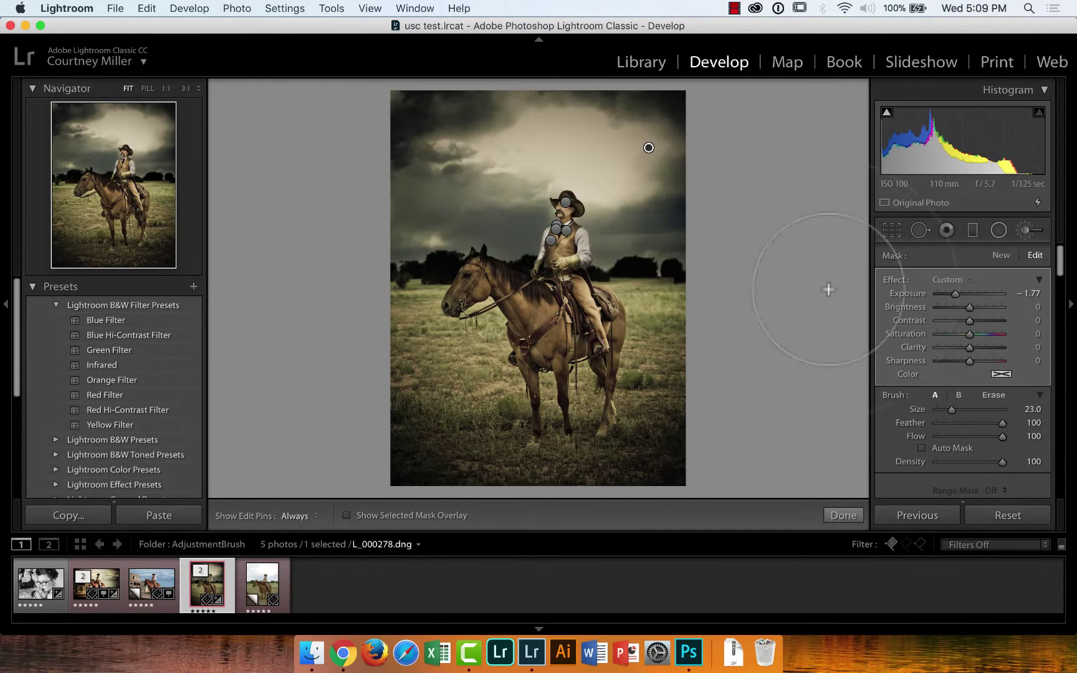
click(272, 588)
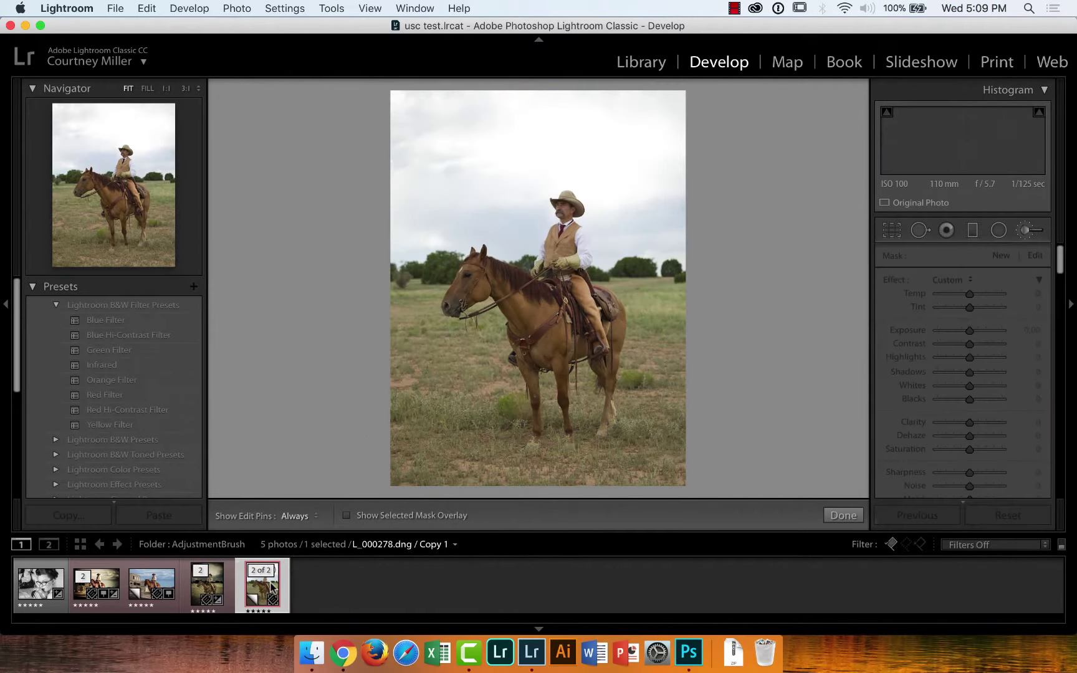
Close the Adjustment Brush and reset L_000278.dng / Copy 1 to As Shot, Exposure 0.00
click(217, 583)
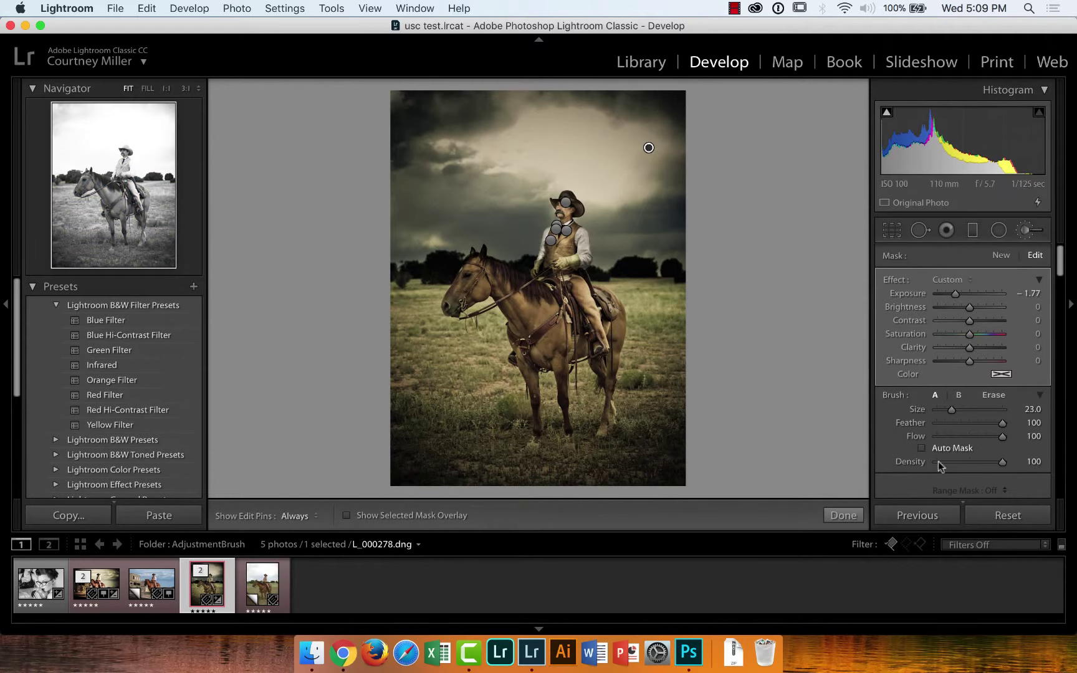
click(844, 515)
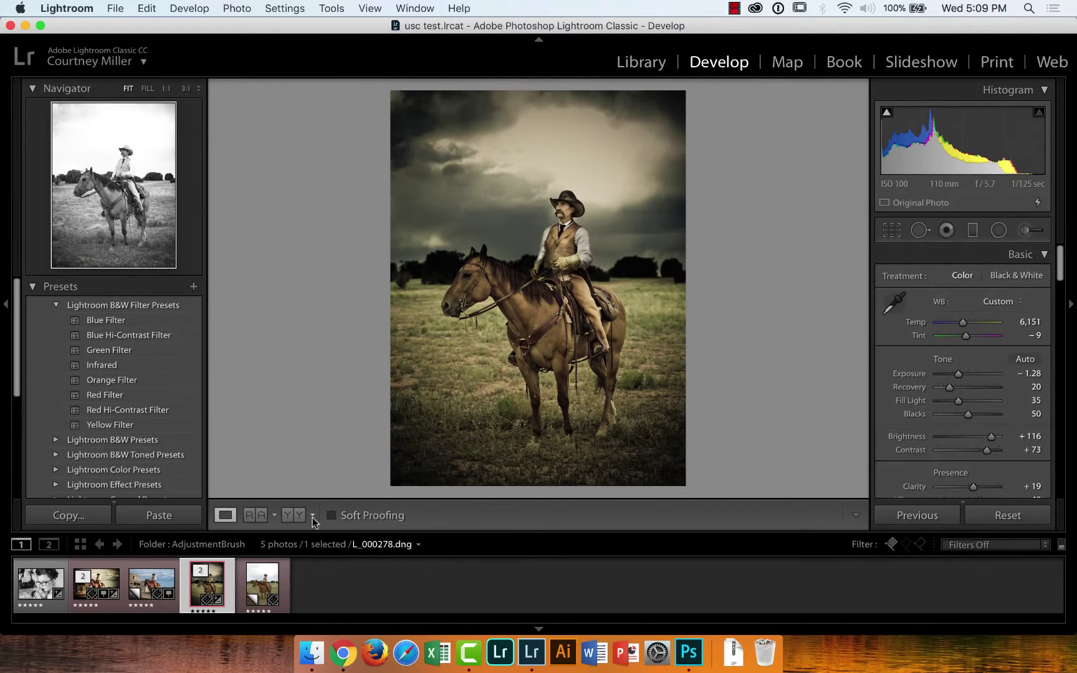
click(259, 577)
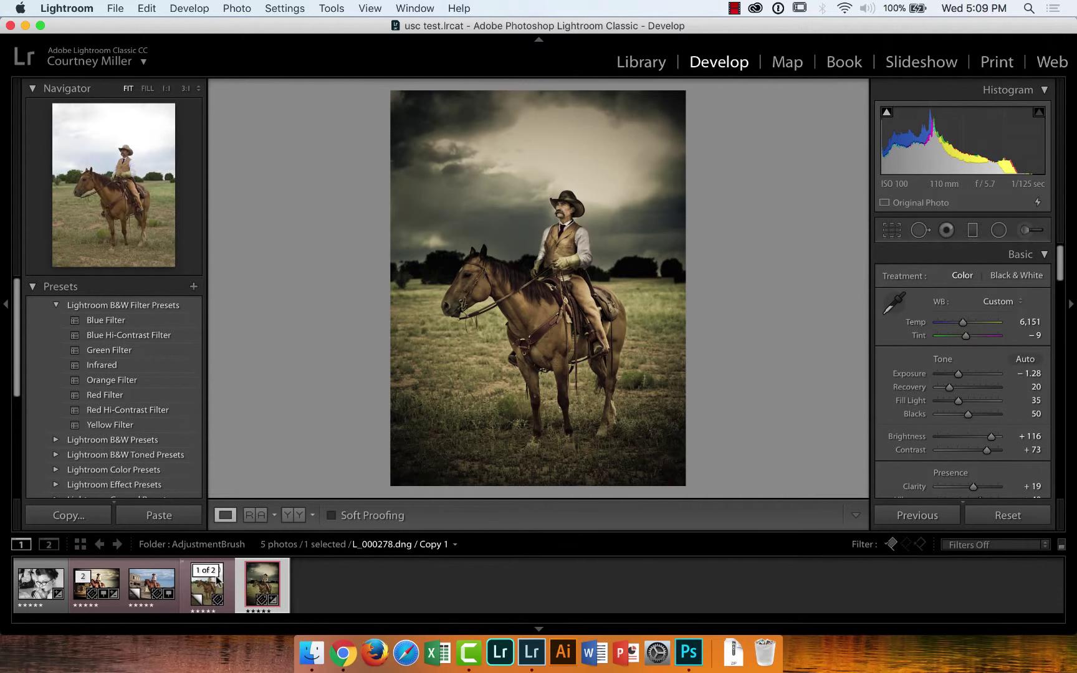
click(218, 578)
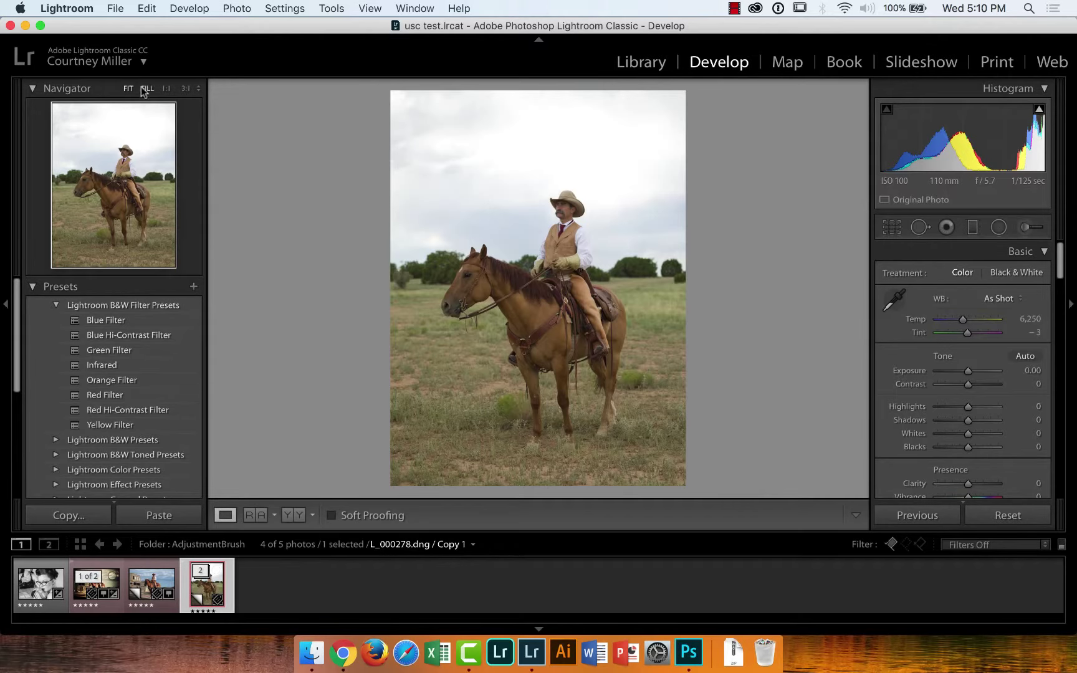
Zoom the rider's face to 1:1, 3:1, then 4:1, framing the mustache and chin
click(165, 88)
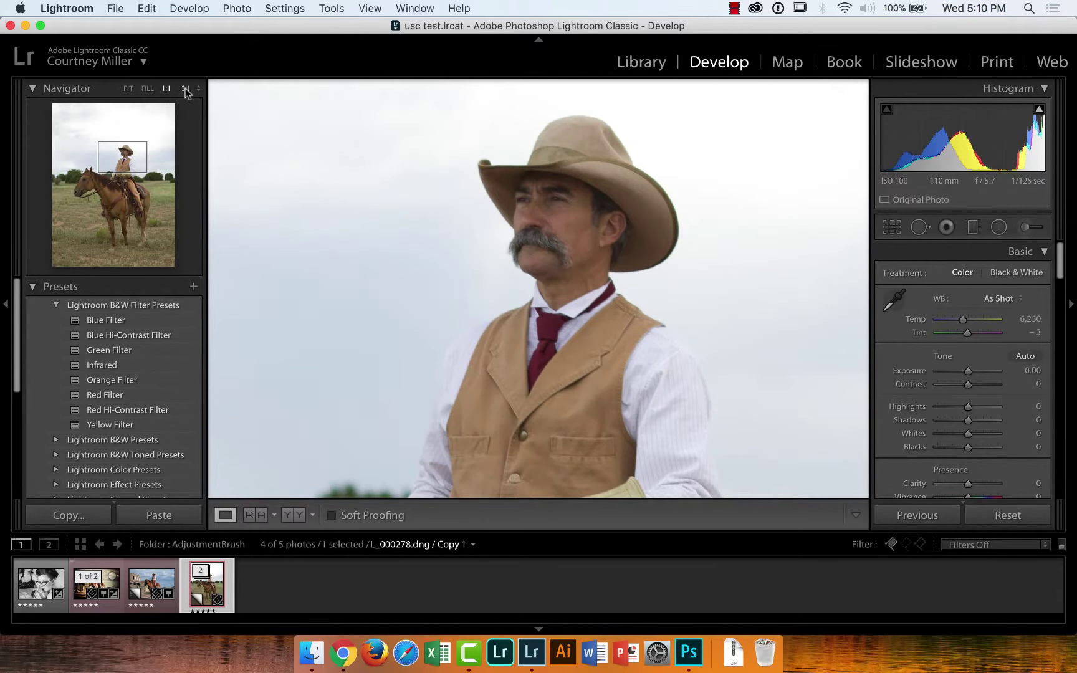
click(185, 89)
click(198, 90)
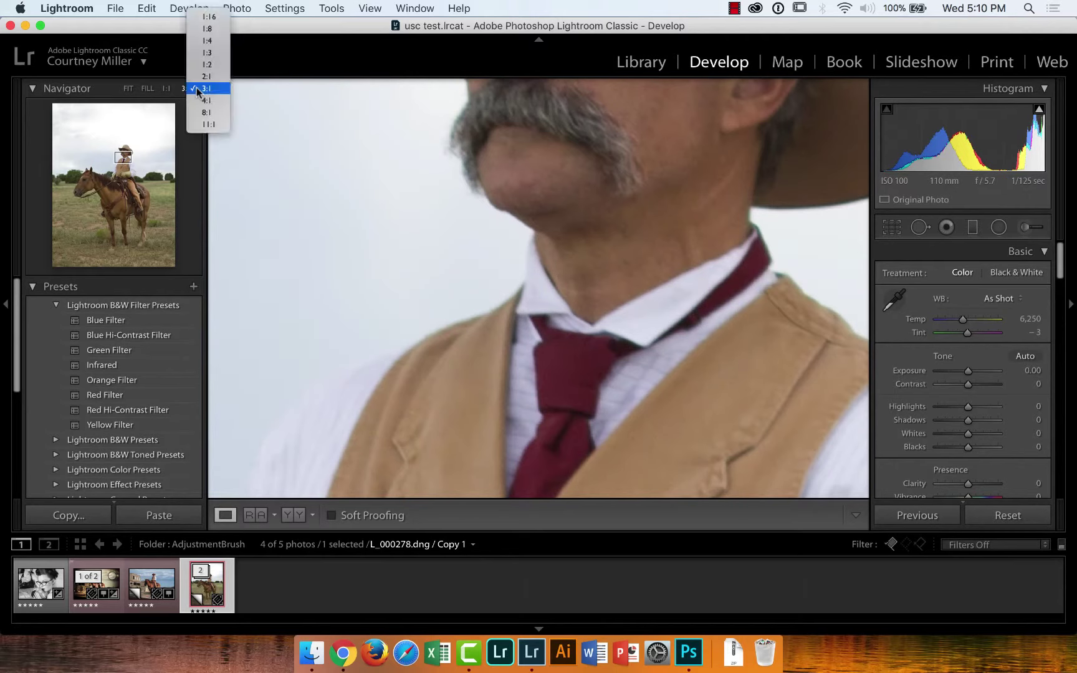
click(322, 38)
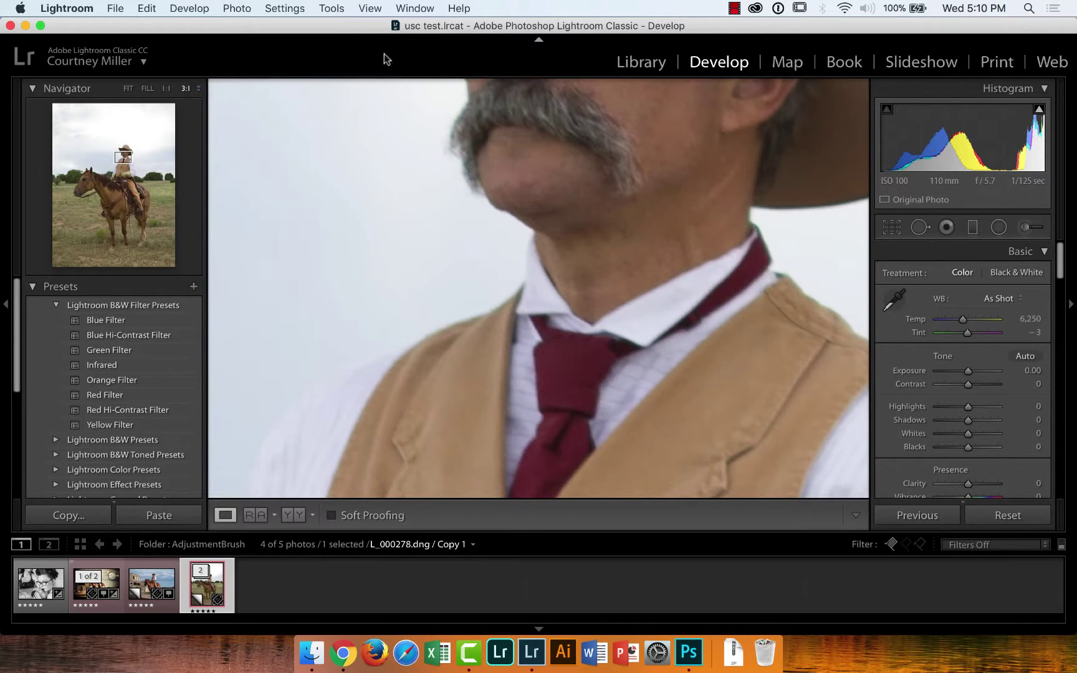
click(201, 88)
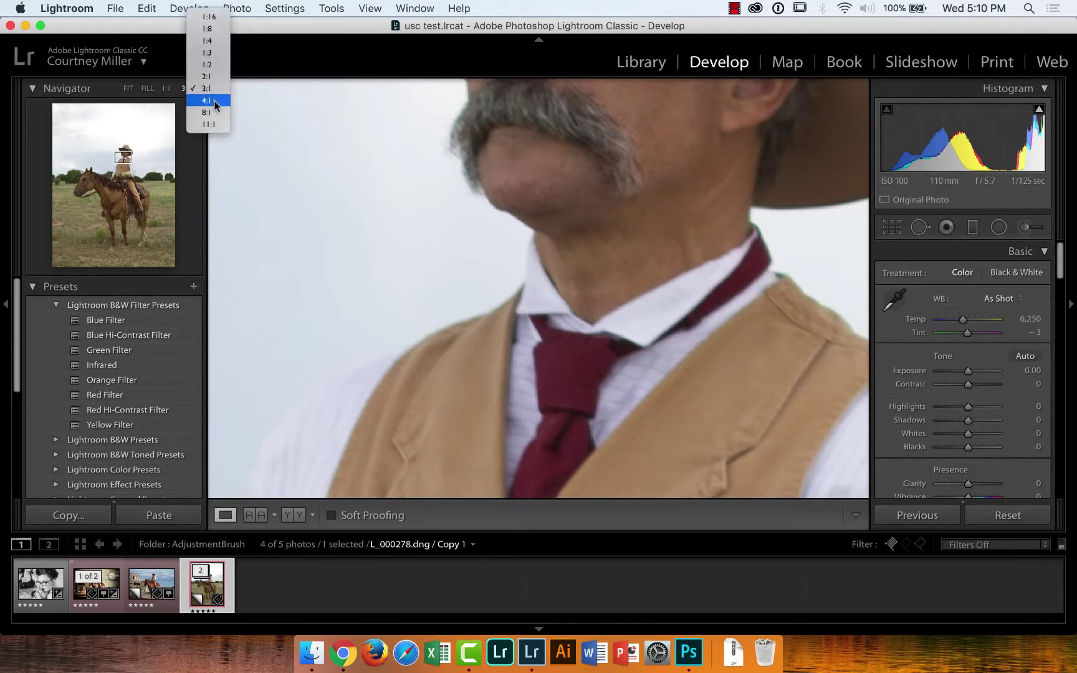
click(214, 99)
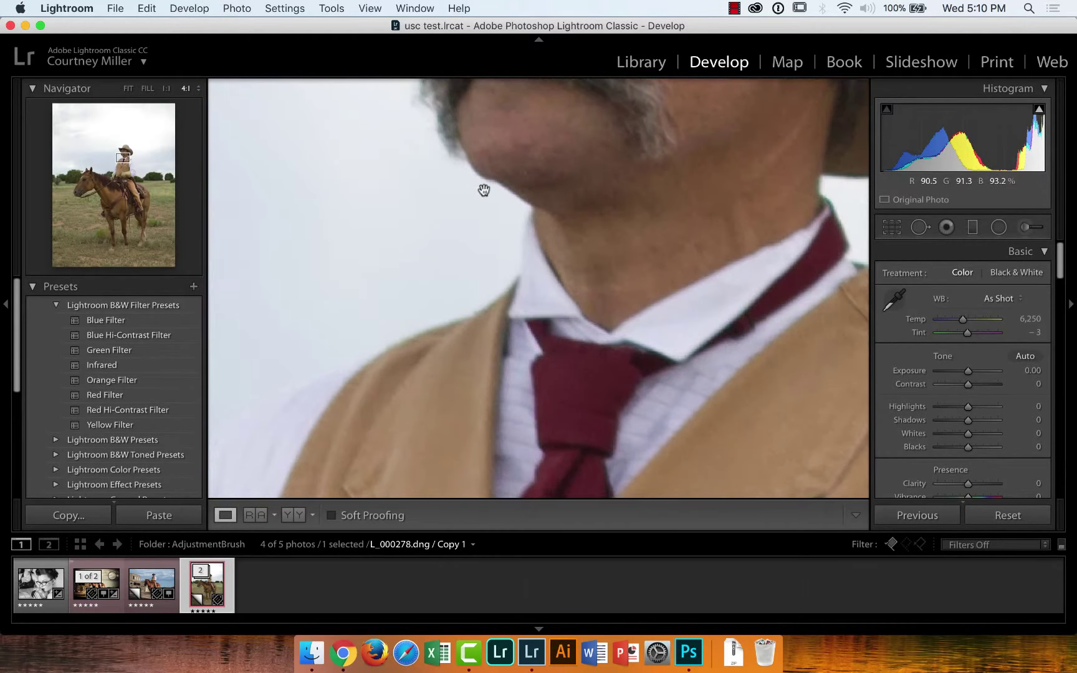
drag(483, 191, 409, 424)
Zoom to 11:1 on the cheek and collar edge, then return to FILL
scroll(561, 257, down, 5)
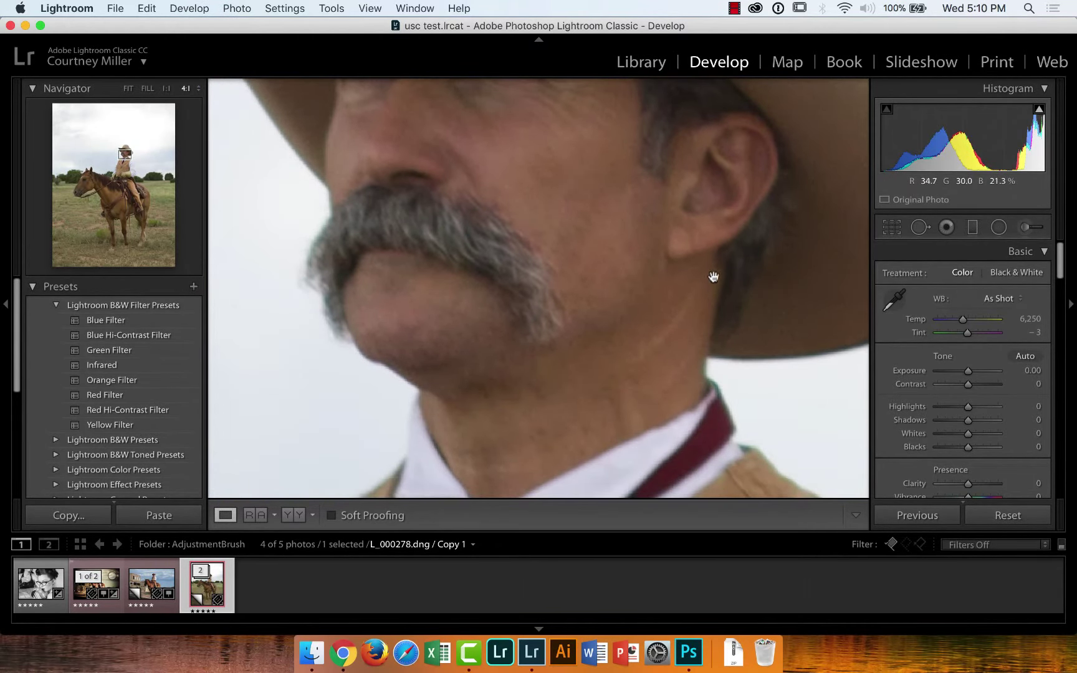
click(203, 87)
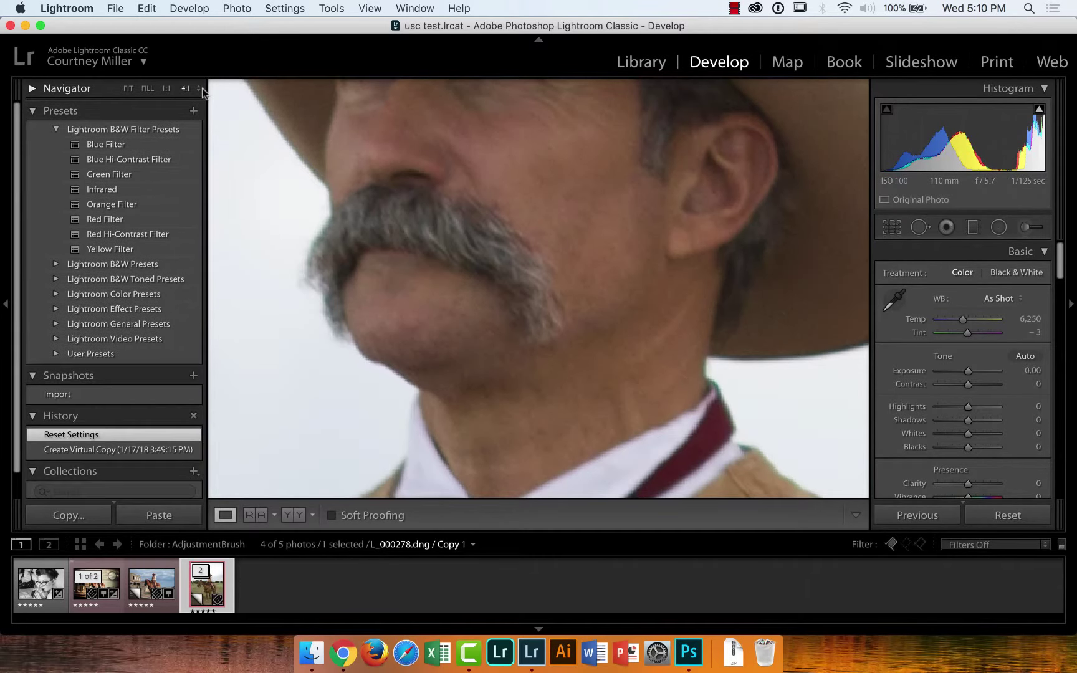
click(202, 87)
click(201, 87)
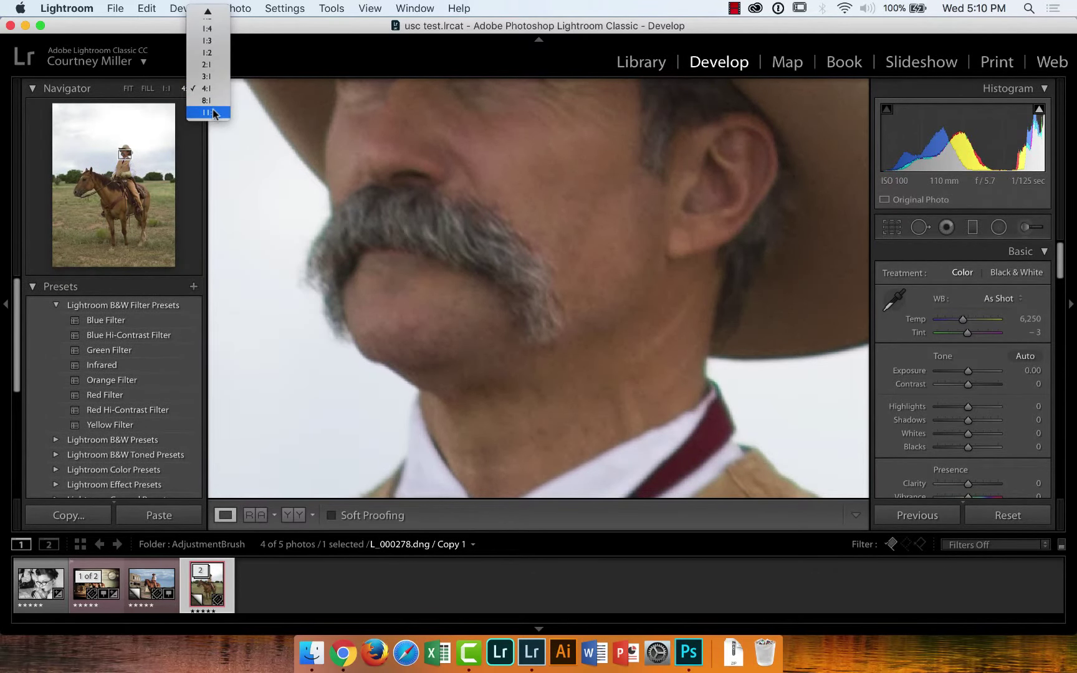
click(213, 109)
drag(649, 330, 420, 236)
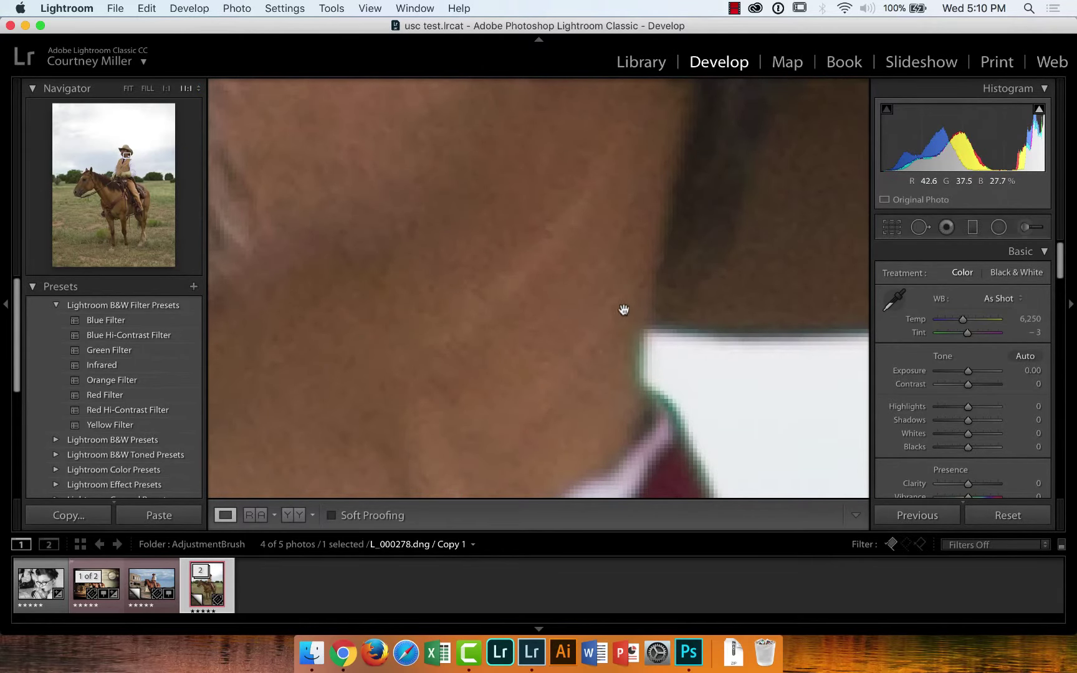
click(570, 304)
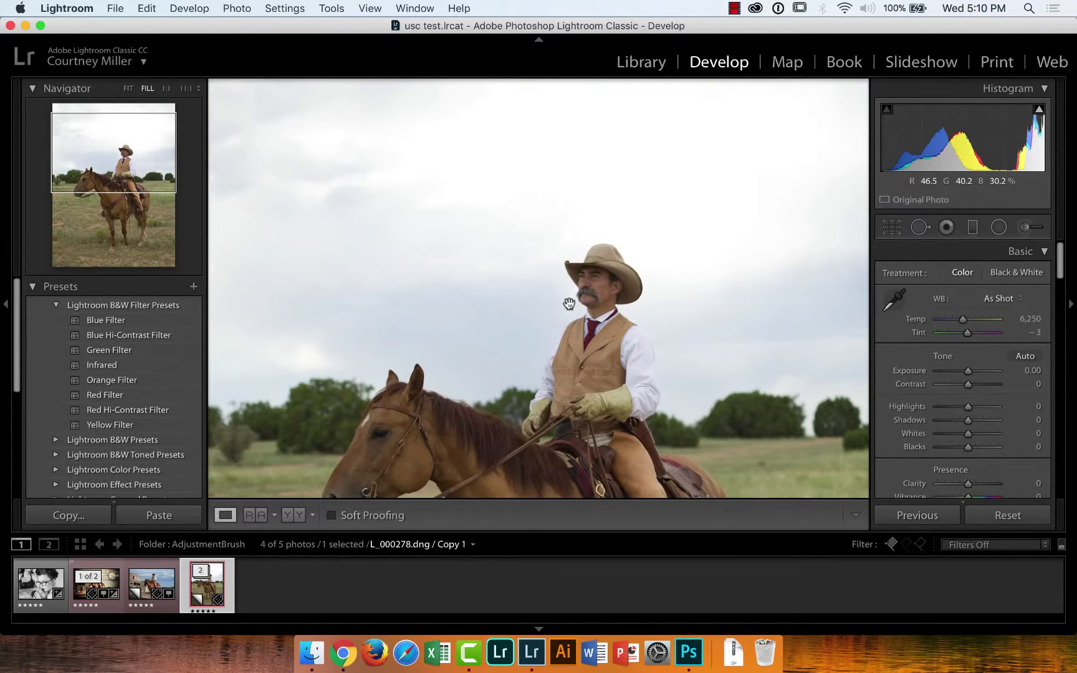
Expand the stack and show the toned original L_000278.dng whole at FIT
click(201, 571)
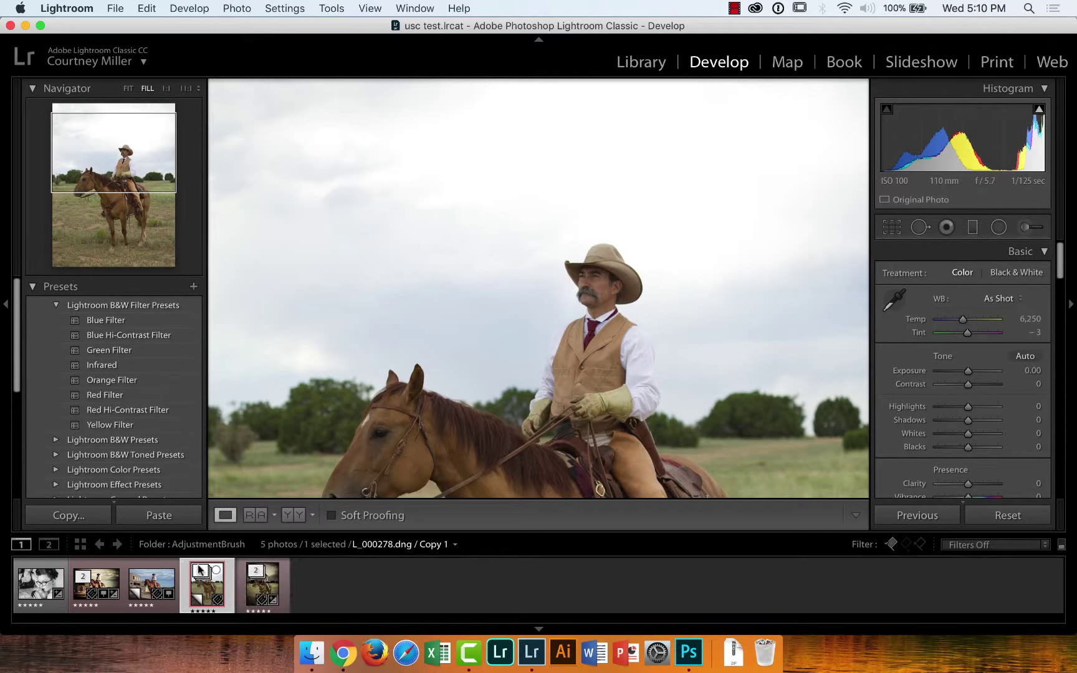
click(258, 590)
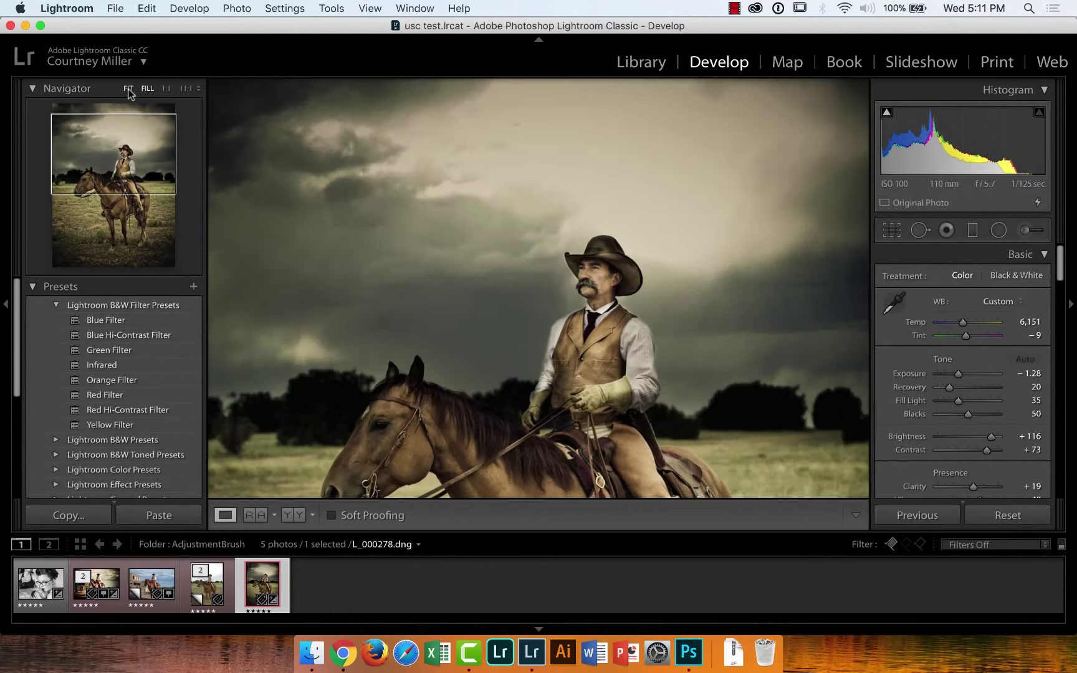
click(129, 89)
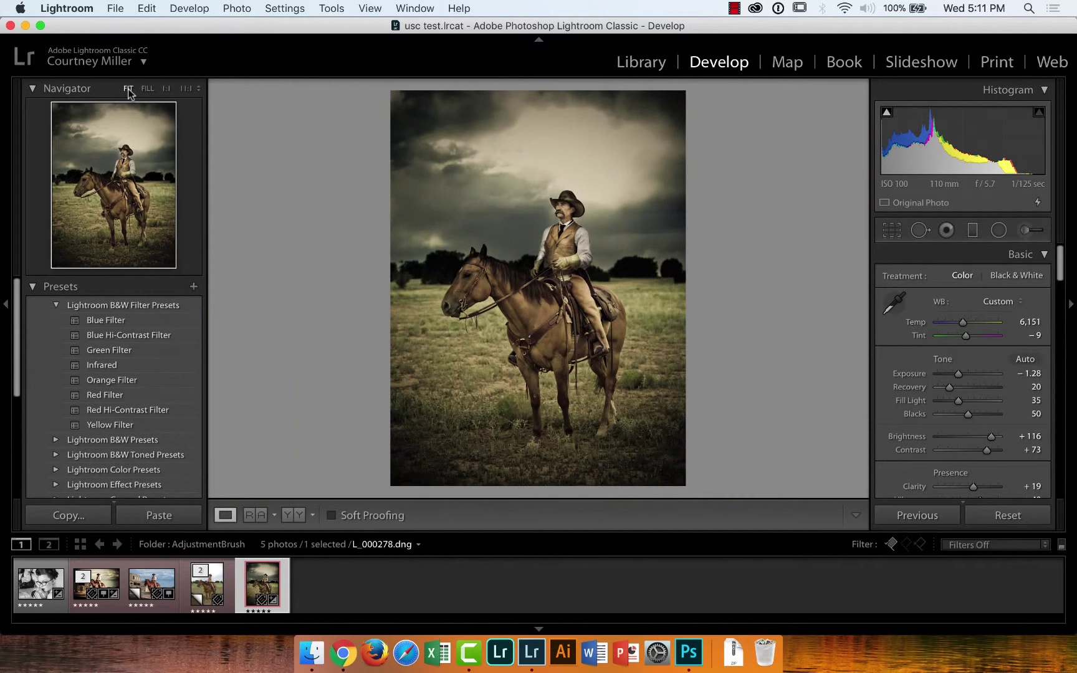
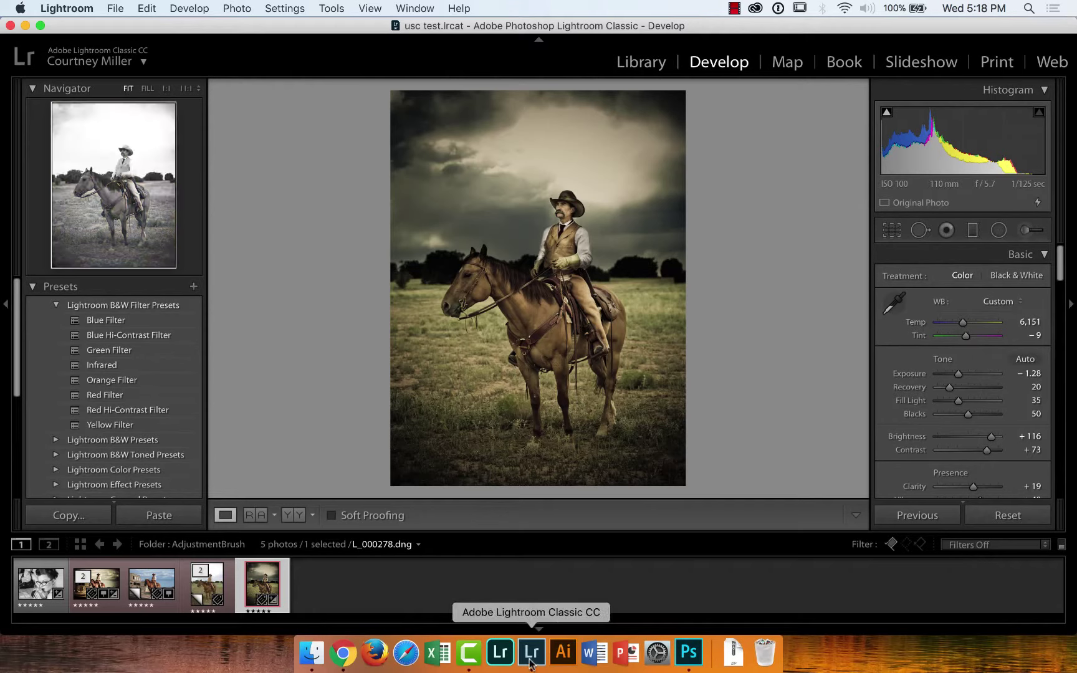
Switch from Lightroom to Photoshop CC 2018 from the Dock to reach its start screen
click(692, 654)
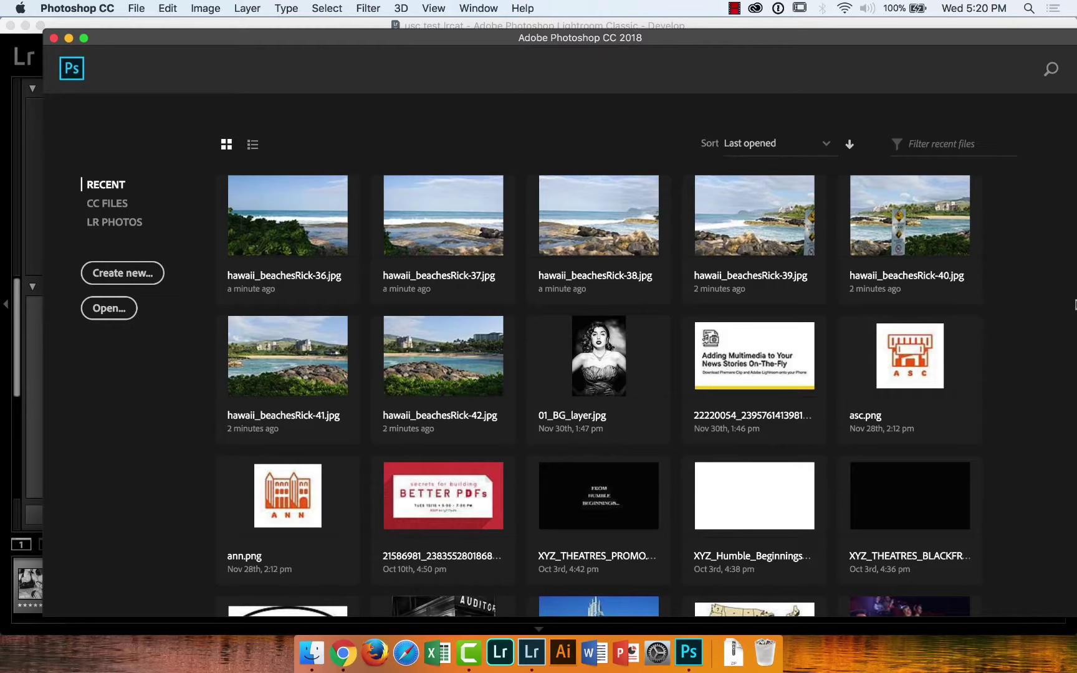
Open 01_BG_layer.jpg from the recent files and switch to the Polygonal Lasso tool
click(609, 382)
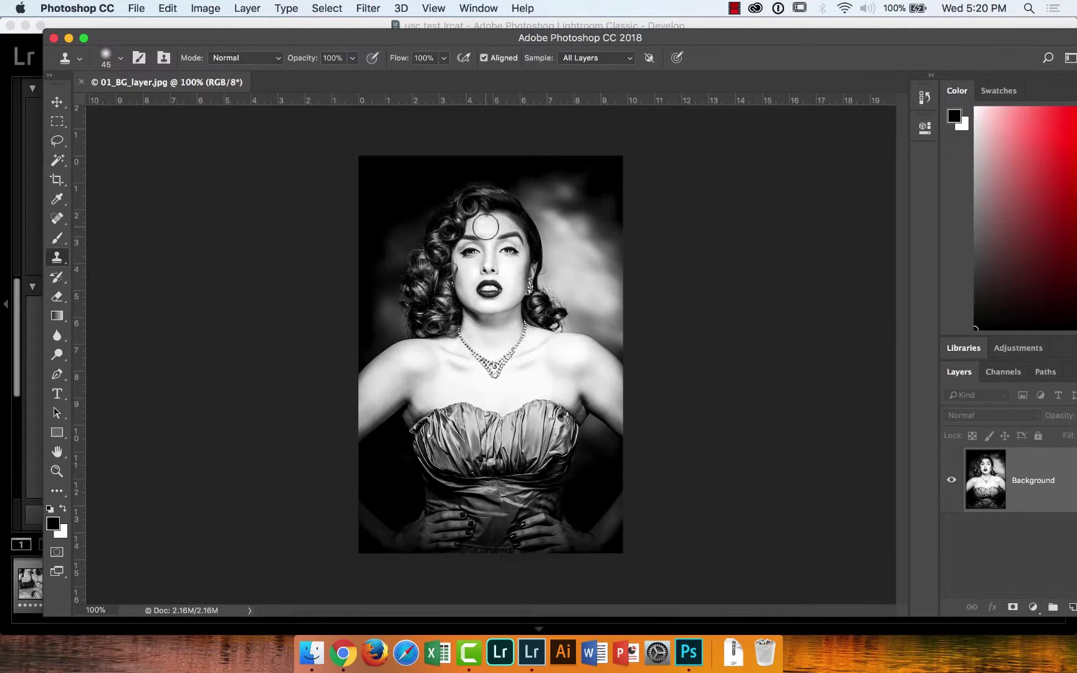
click(59, 122)
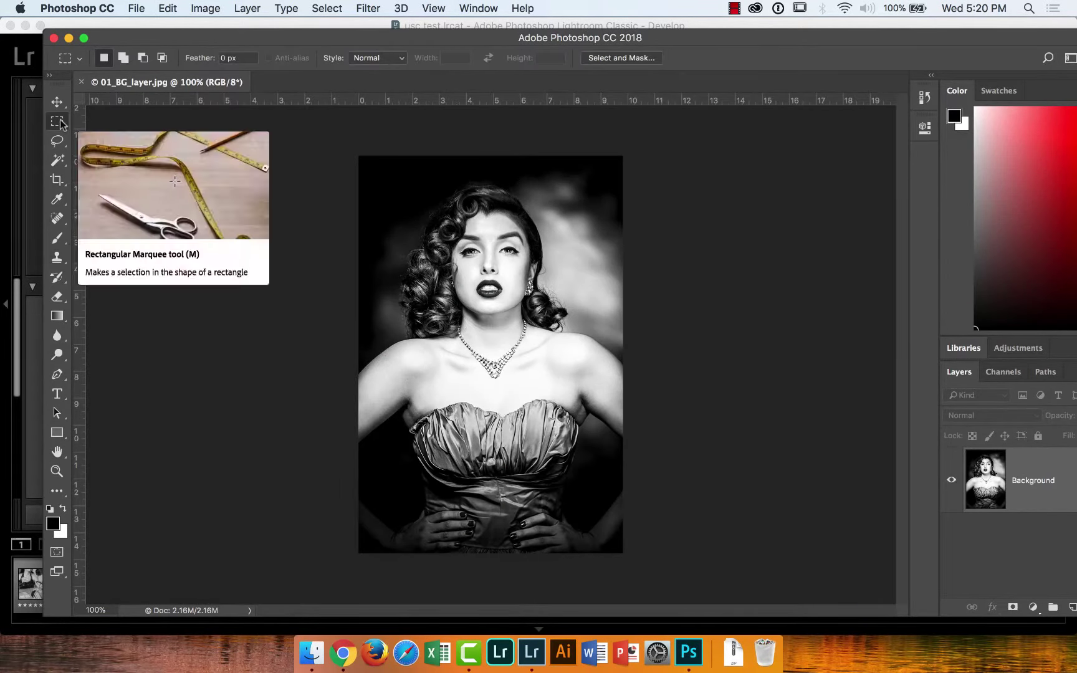
right_click(60, 123)
click(146, 148)
click(56, 141)
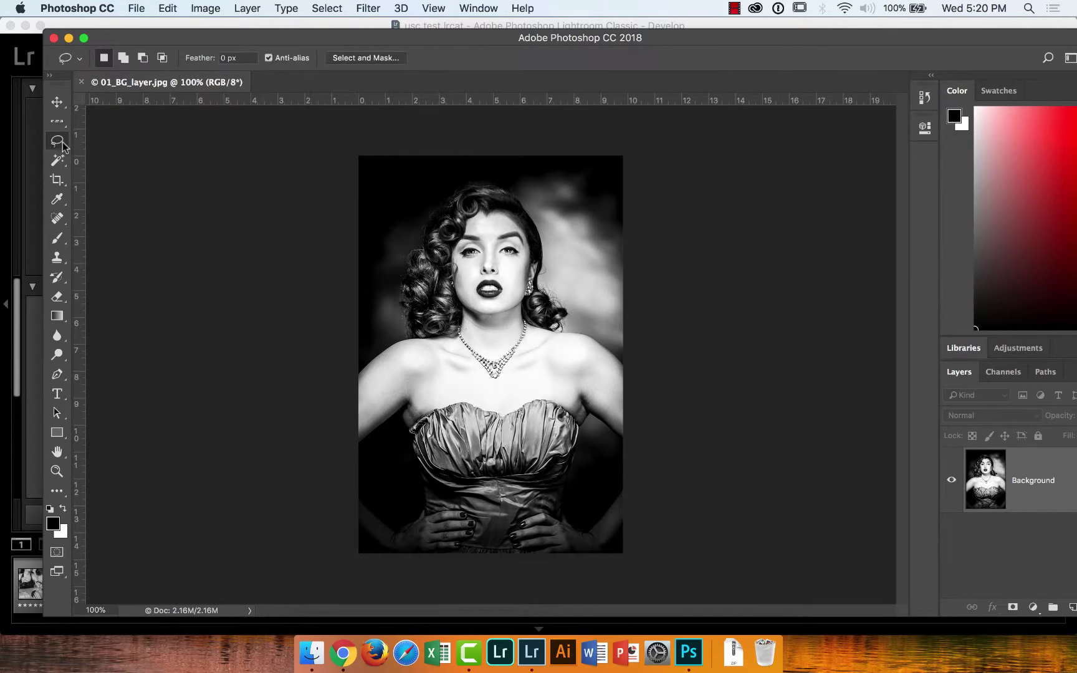
right_click(57, 140)
click(120, 154)
Outline the woman's face with a four-corner polygonal selection and add an empty Layer 1
click(396, 210)
click(387, 308)
click(523, 316)
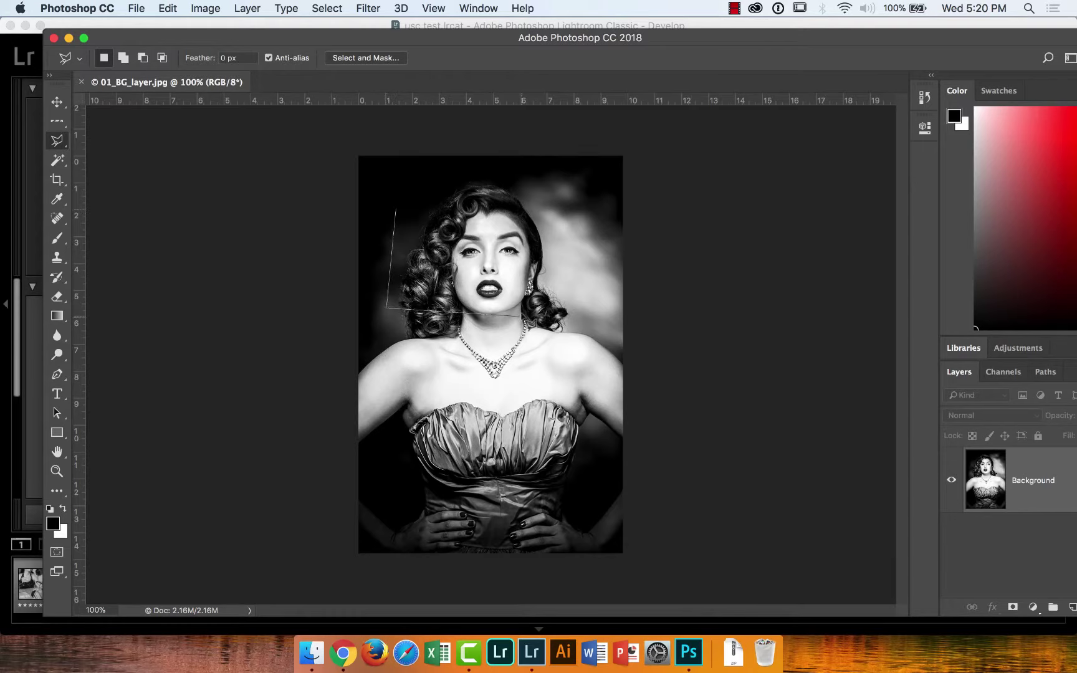
click(529, 225)
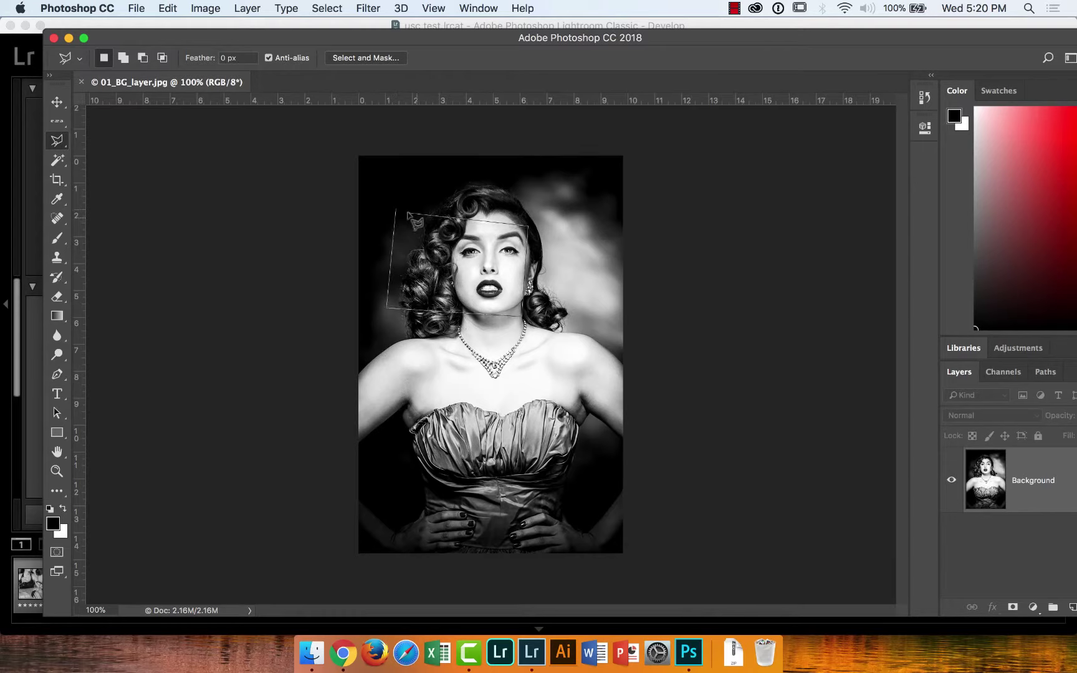
click(402, 215)
click(1053, 607)
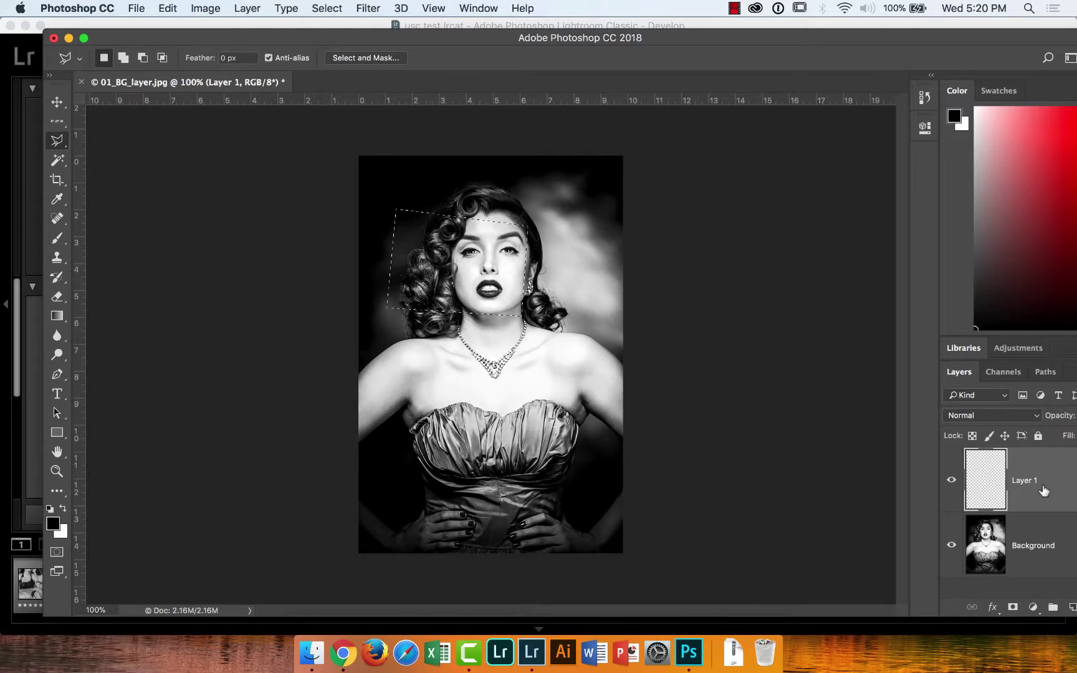
Set the foreground color to near-white f6f6f6 sampled from her shoulder
click(55, 524)
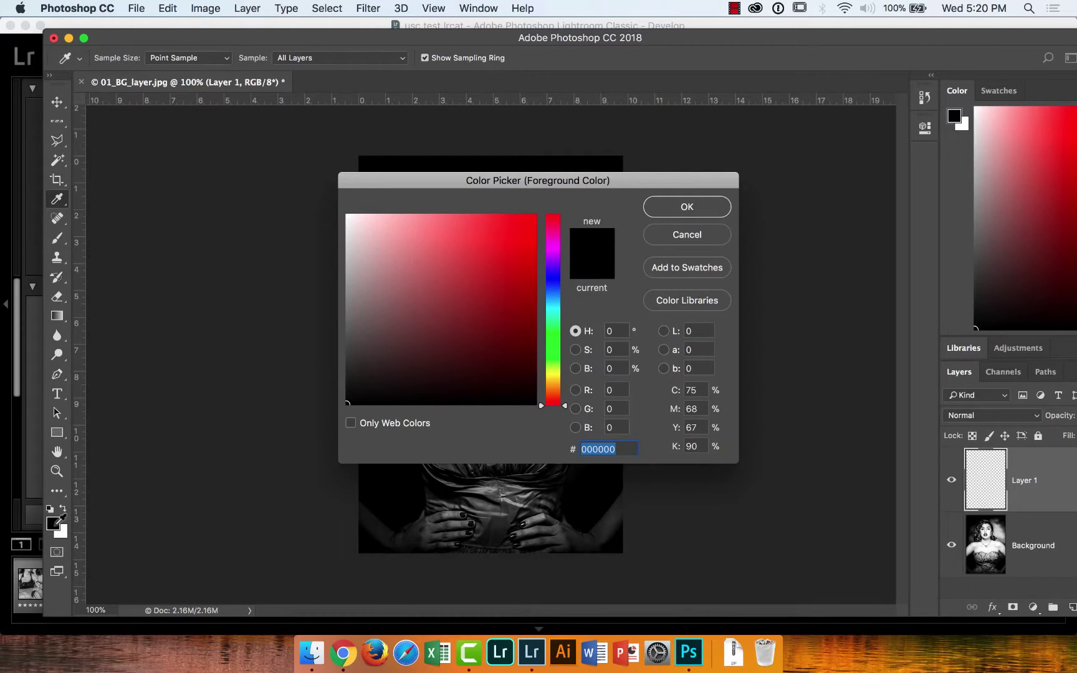
drag(441, 184, 728, 164)
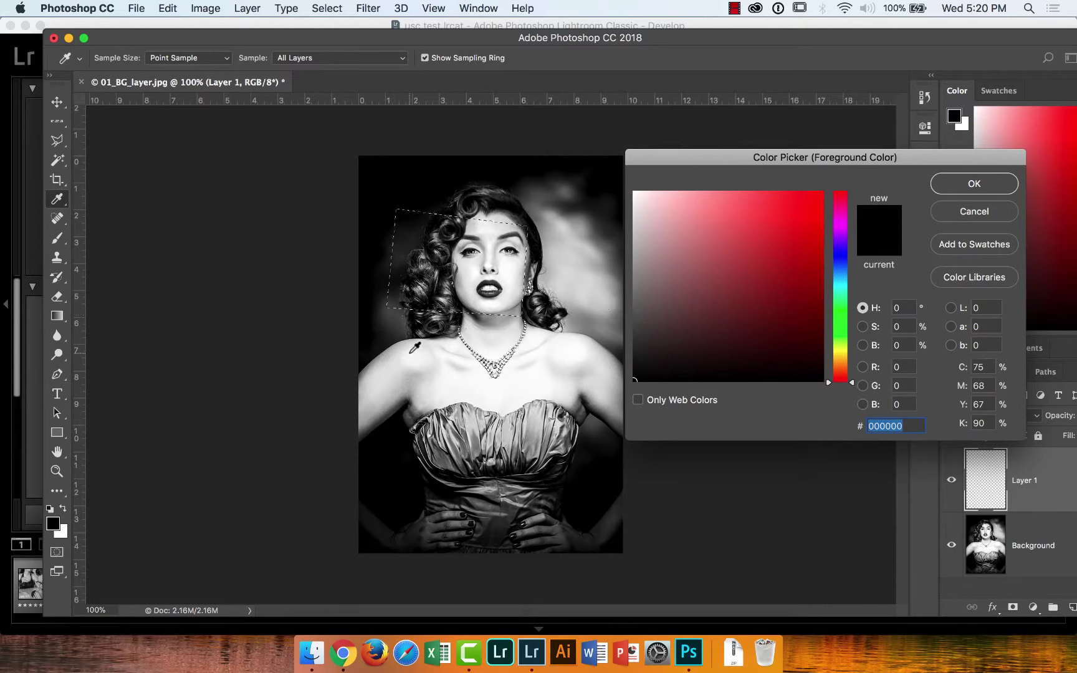
click(411, 351)
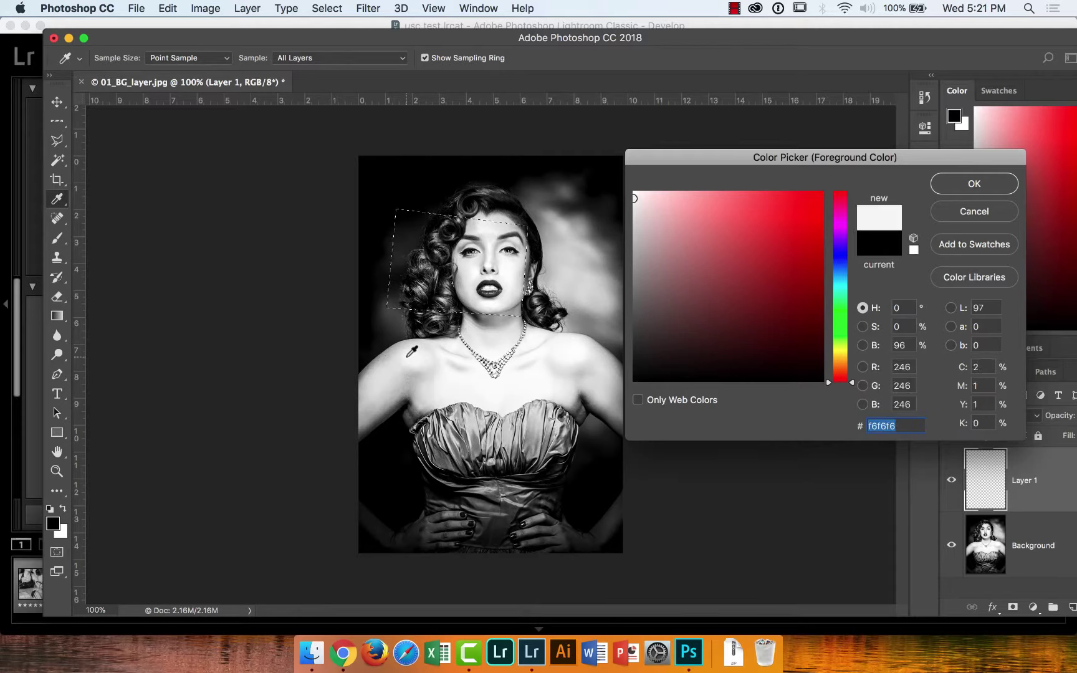
click(944, 185)
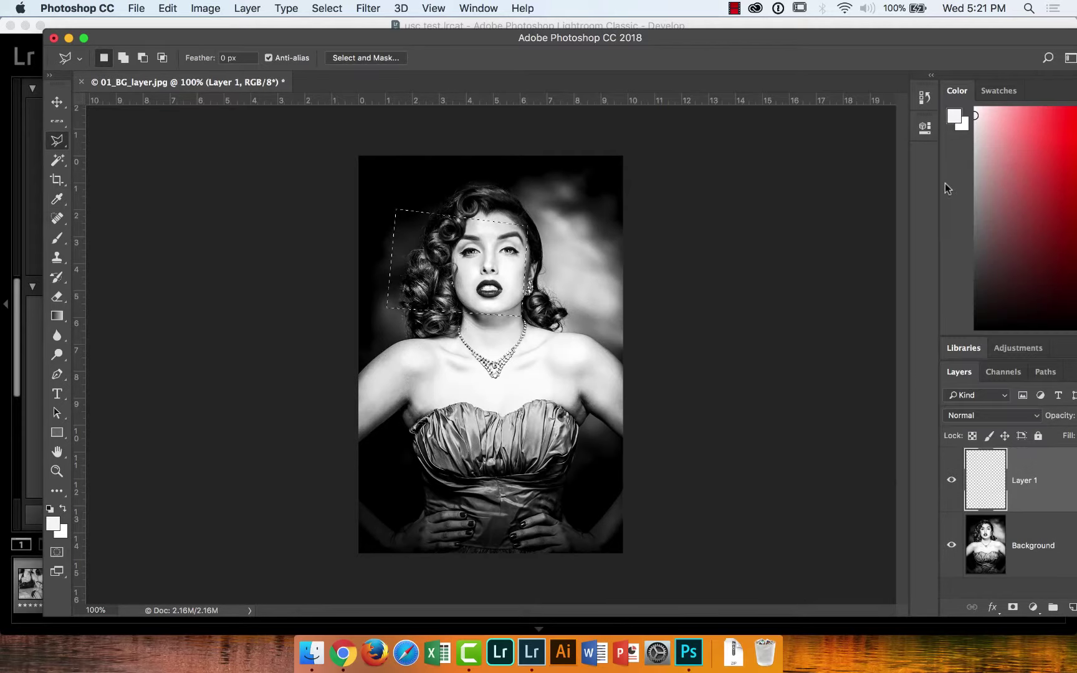
Fill the face selection on Layer 1 with the foreground color via Edit > Fill
click(167, 9)
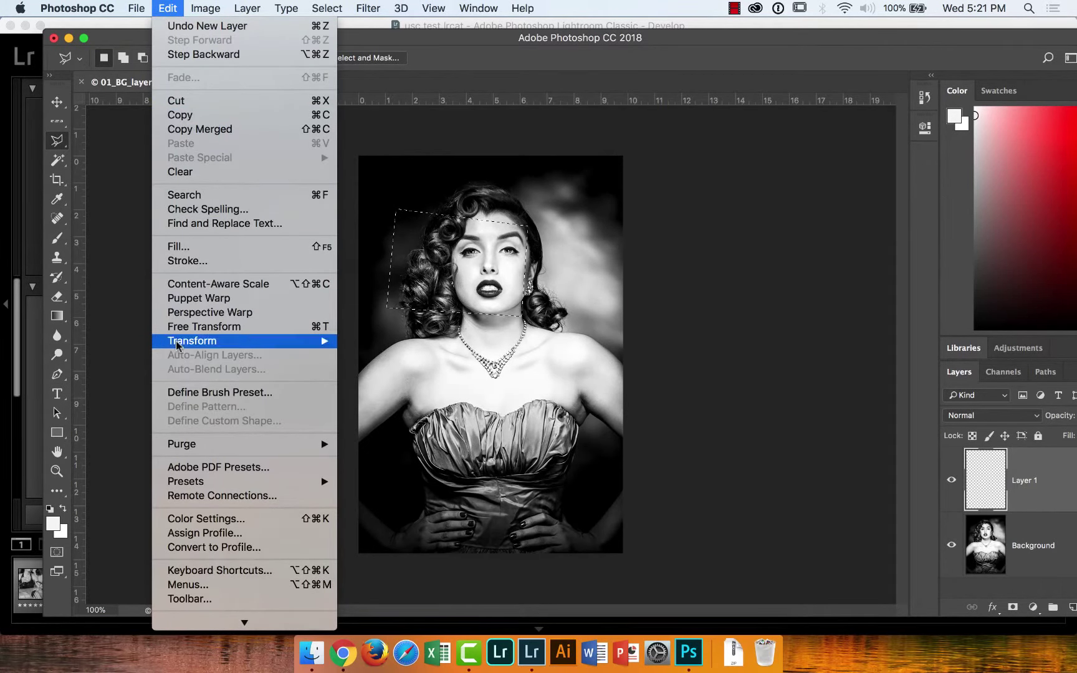
click(179, 246)
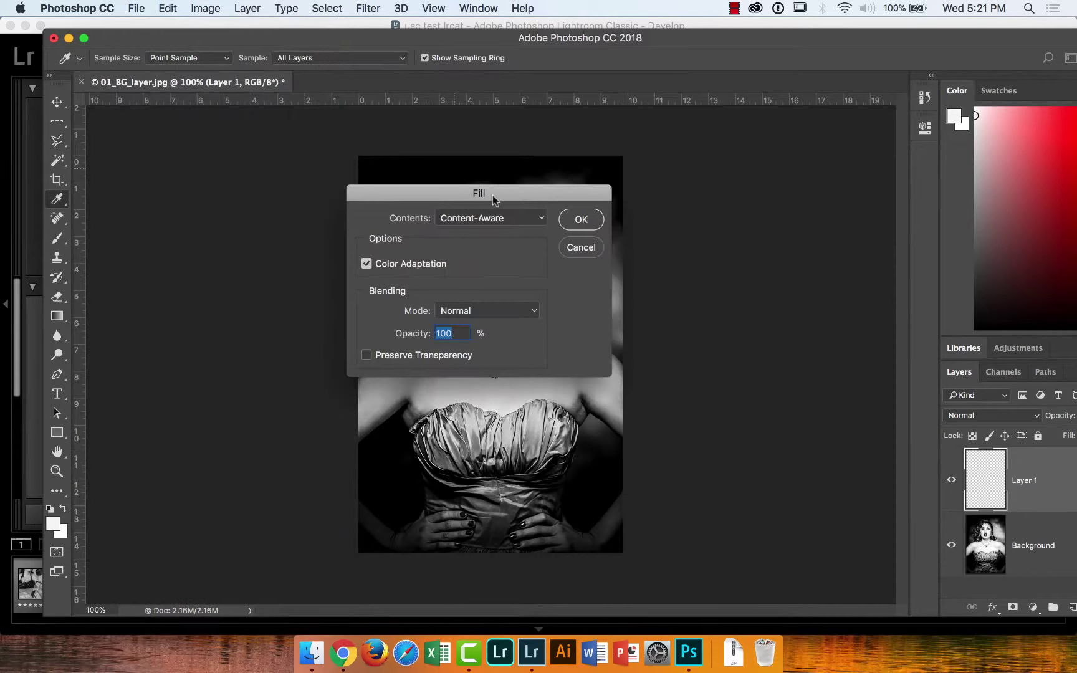
click(469, 220)
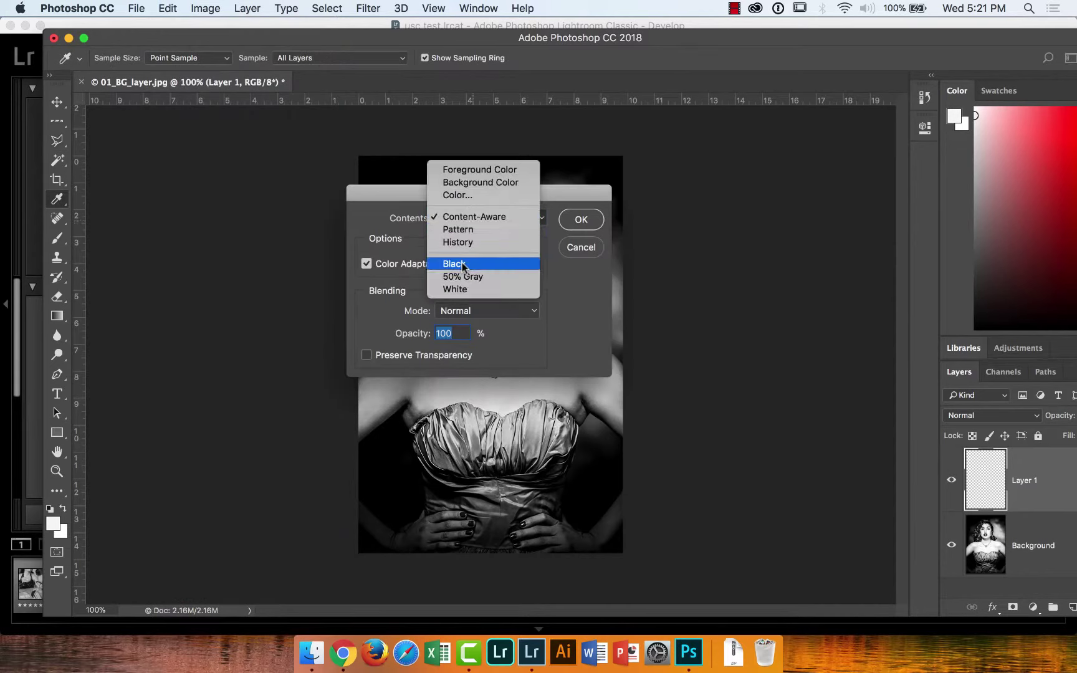
click(485, 171)
click(581, 220)
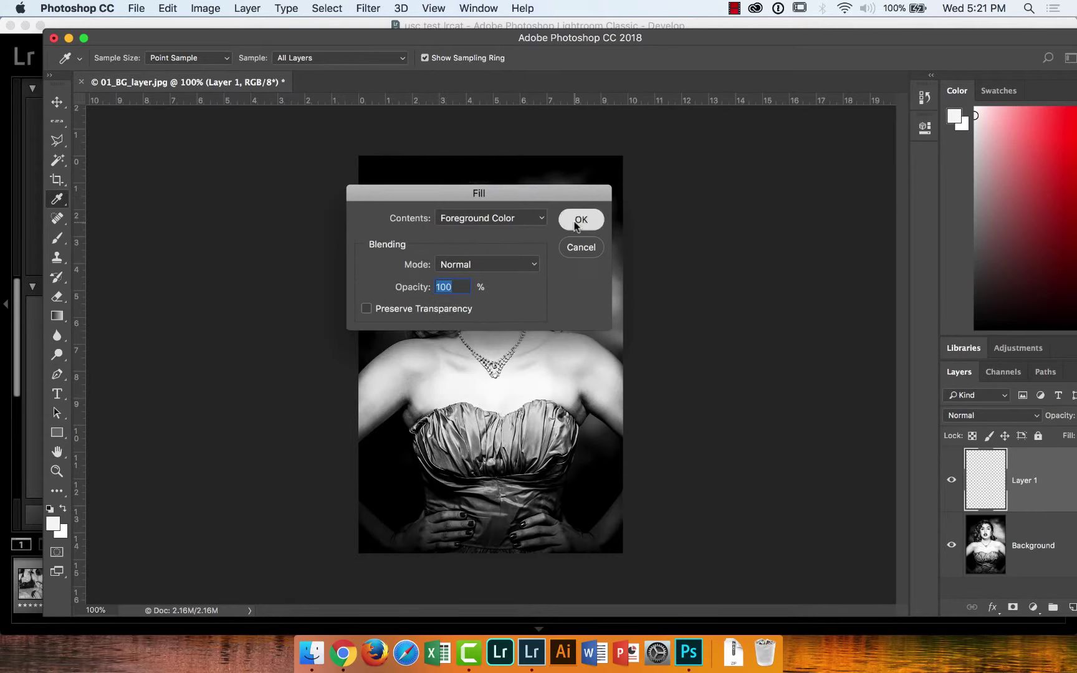
key(l)
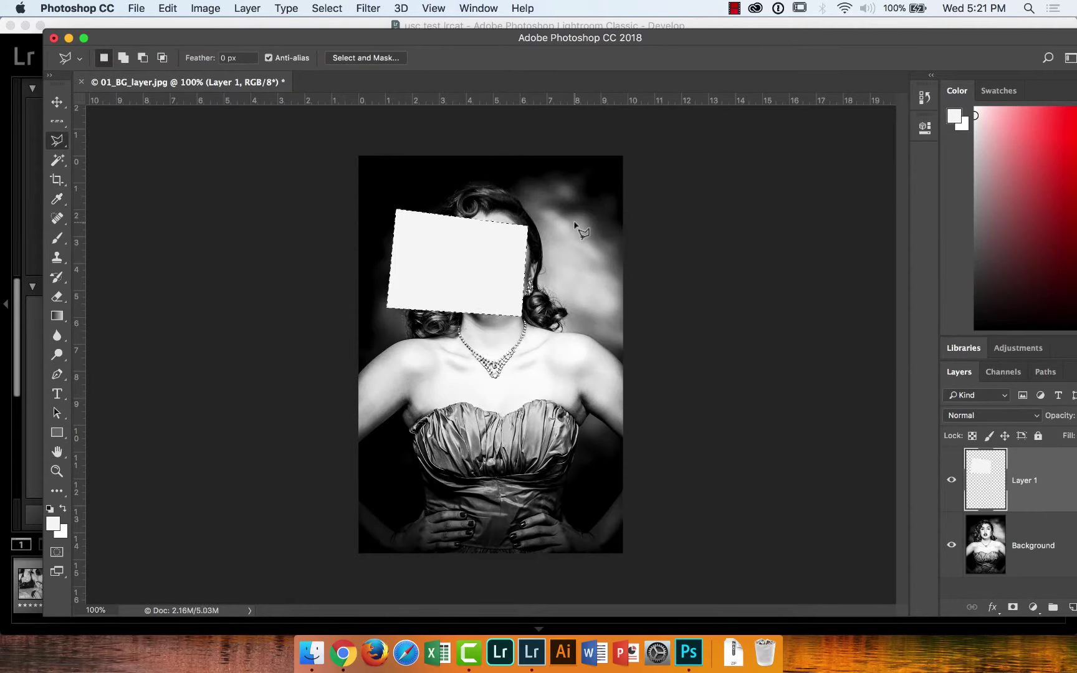
click(327, 8)
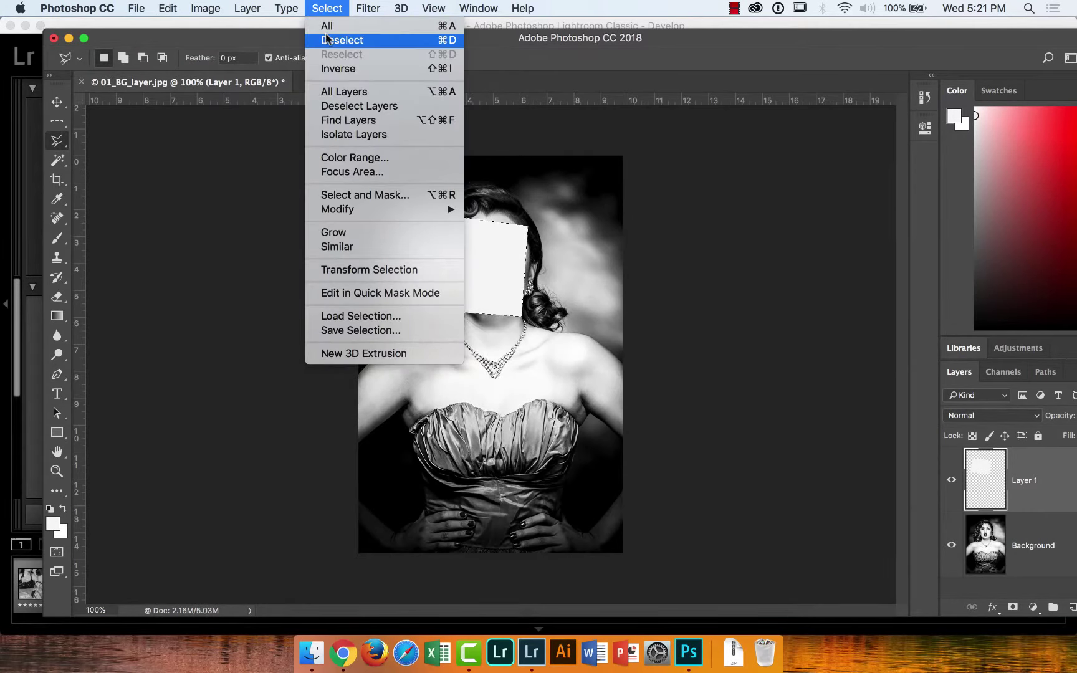
Deselect so the solid white patch stands alone over her face
click(326, 39)
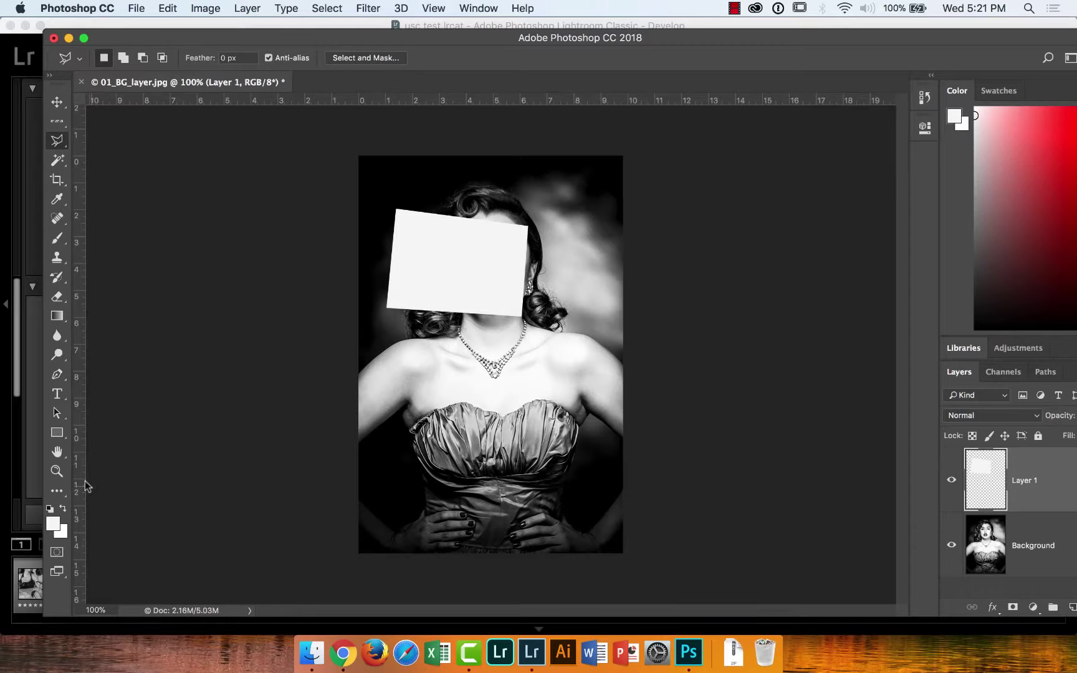
click(56, 473)
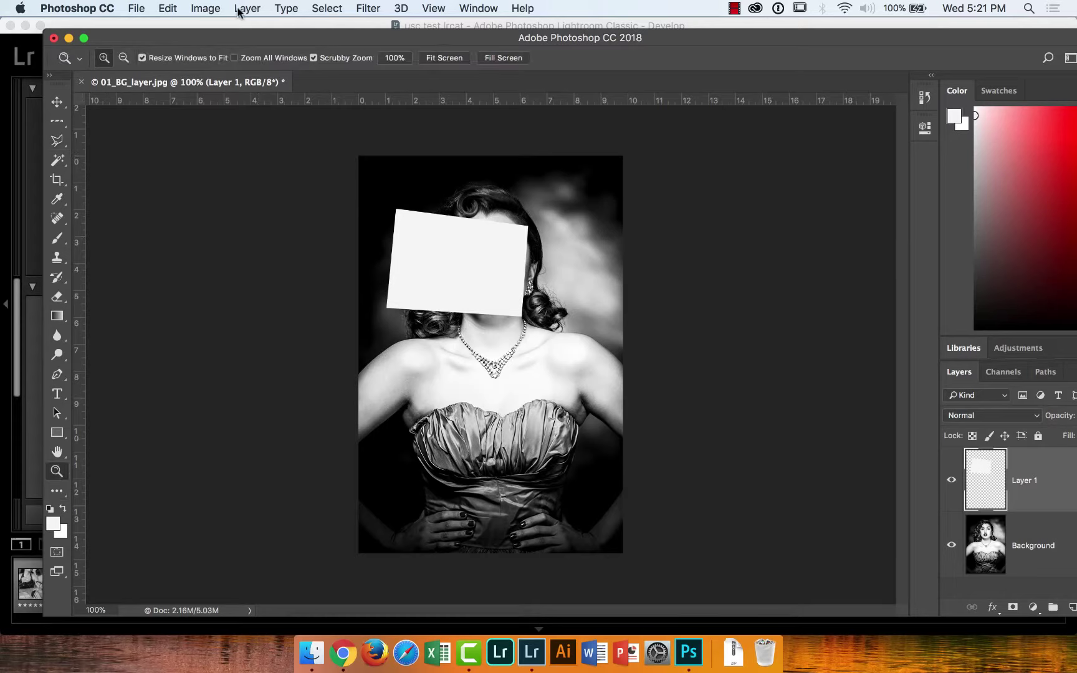
Preview a 3.7 radius Gaussian Blur on the patch, cancel it, and widen the Layers panel
click(361, 9)
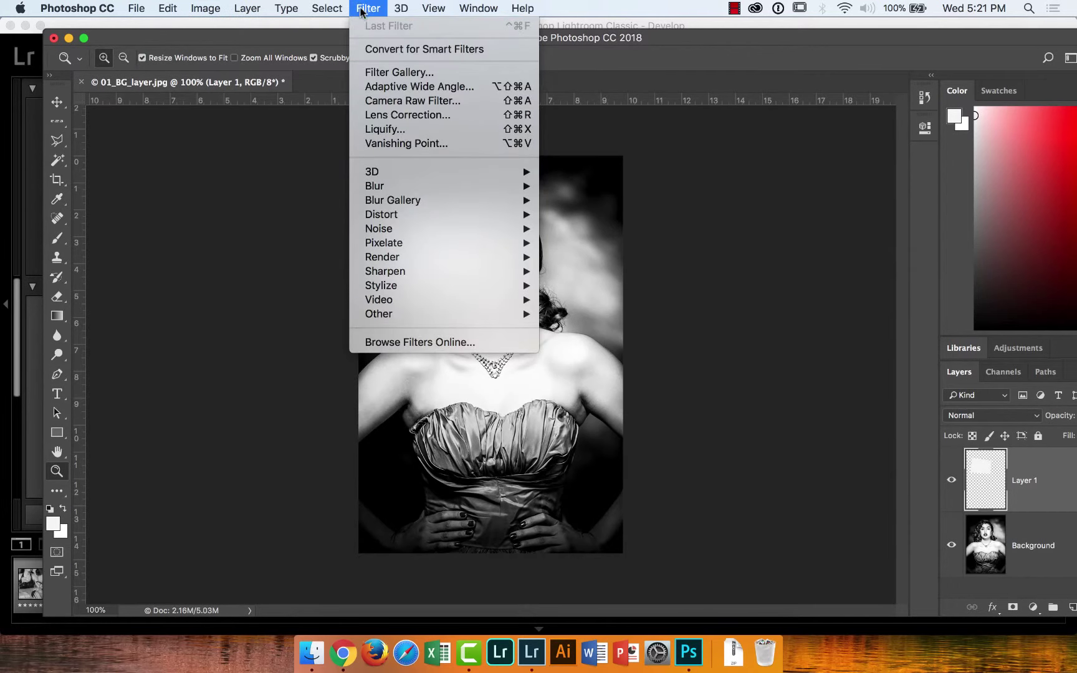
mouse_move(481, 181)
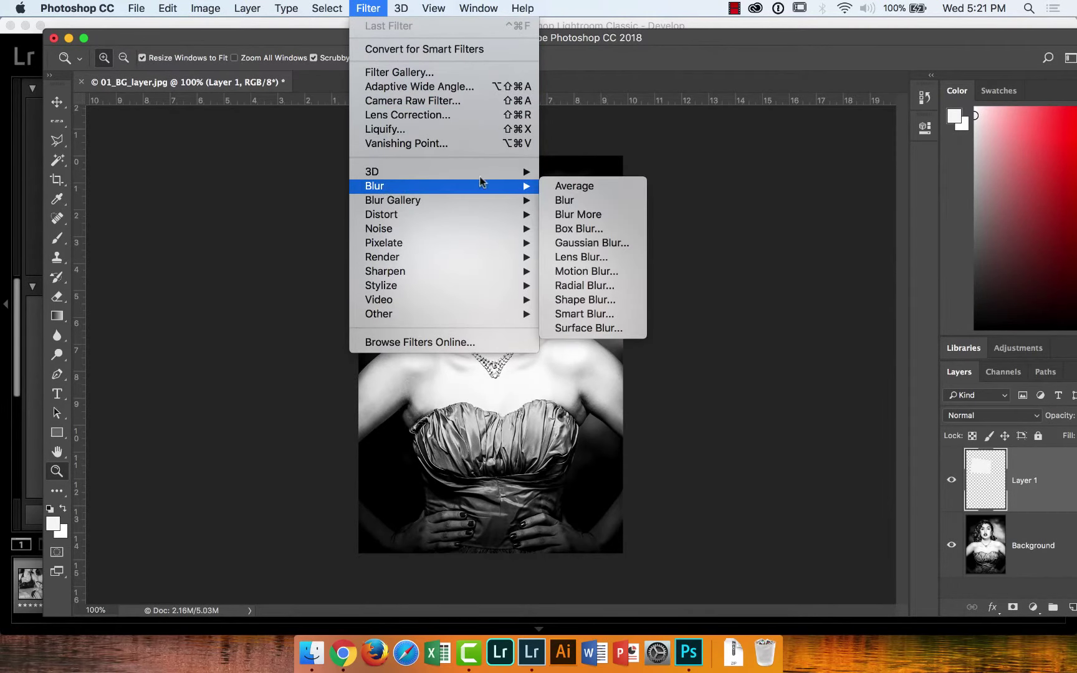
click(572, 242)
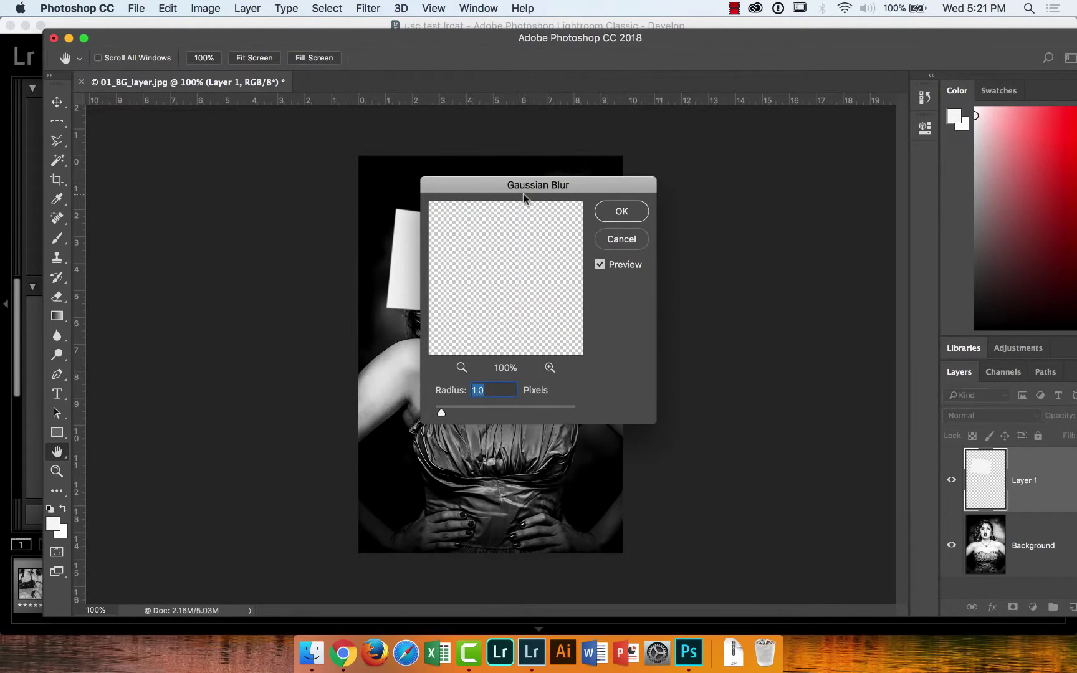
drag(572, 187, 763, 180)
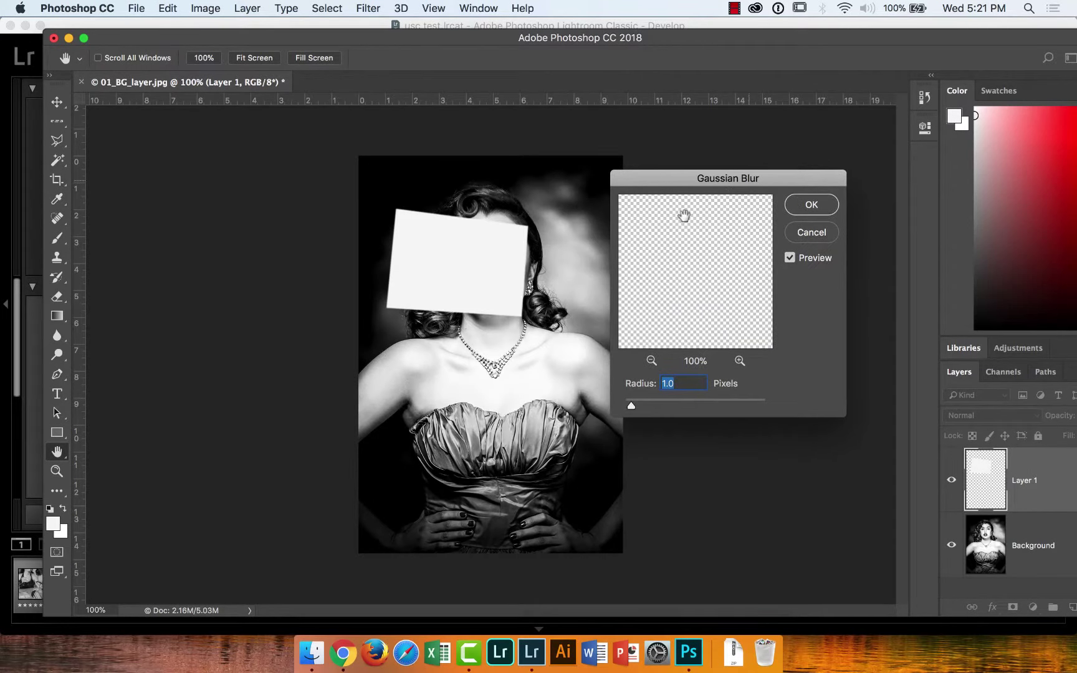
click(528, 265)
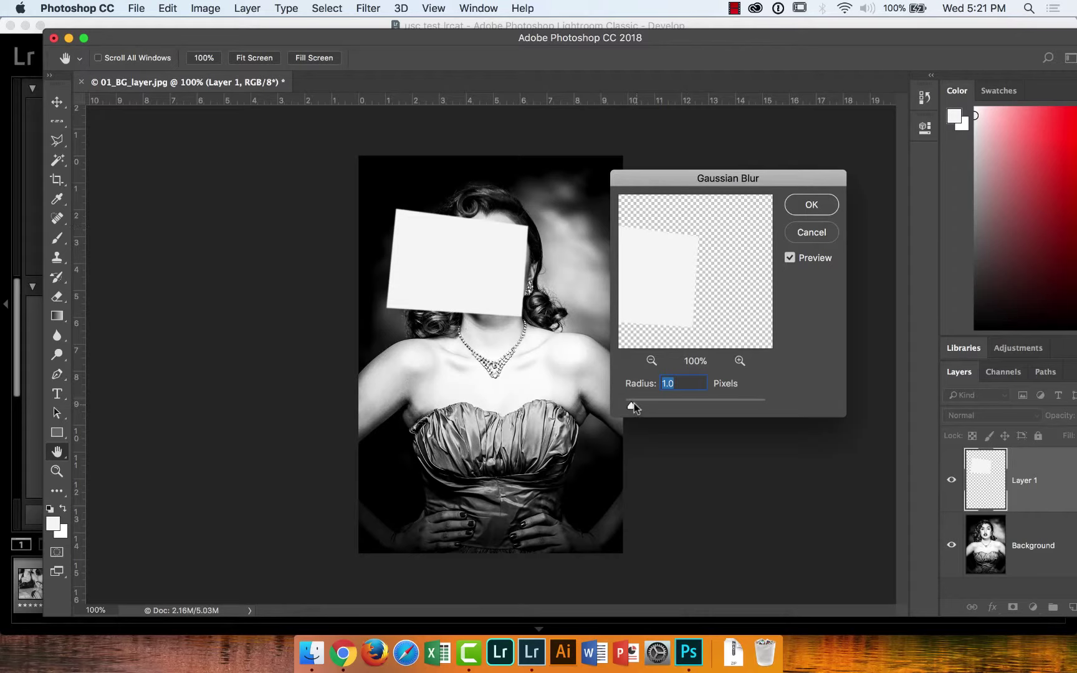
mouse_move(636, 403)
mouse_down()
mouse_move(669, 403)
mouse_move(653, 407)
mouse_up()
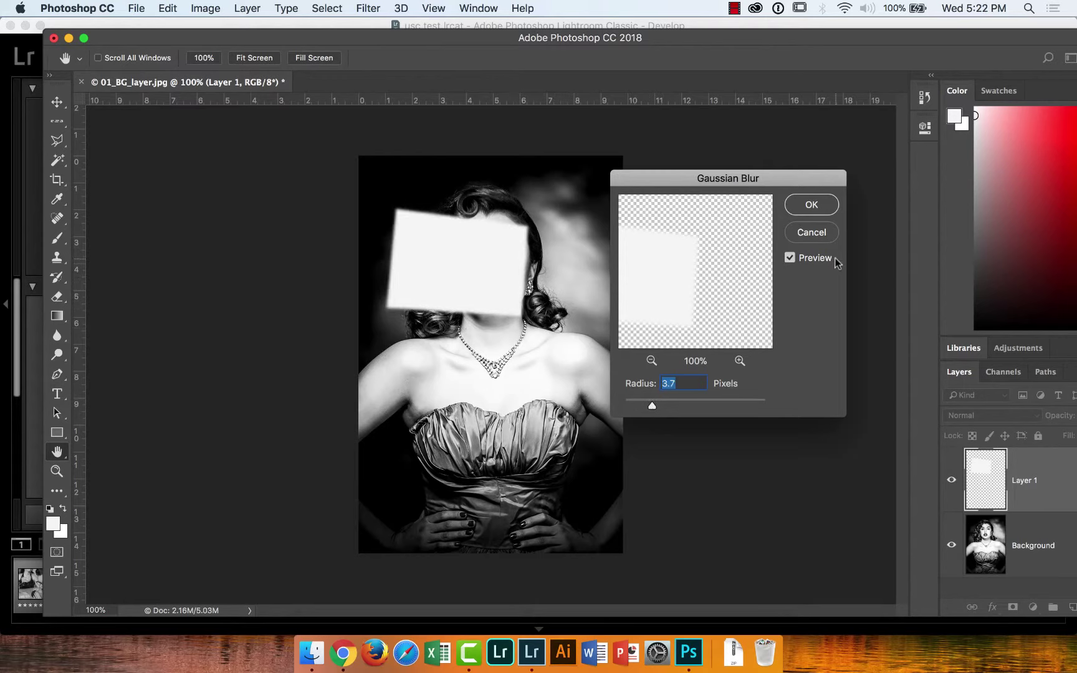
click(812, 231)
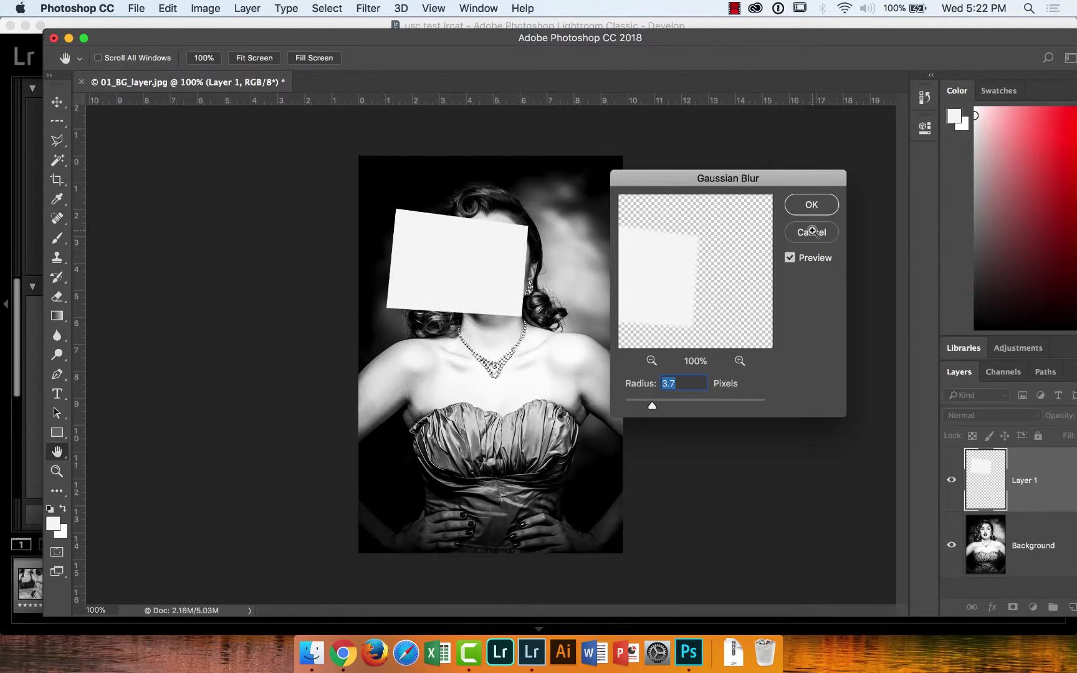
key(z)
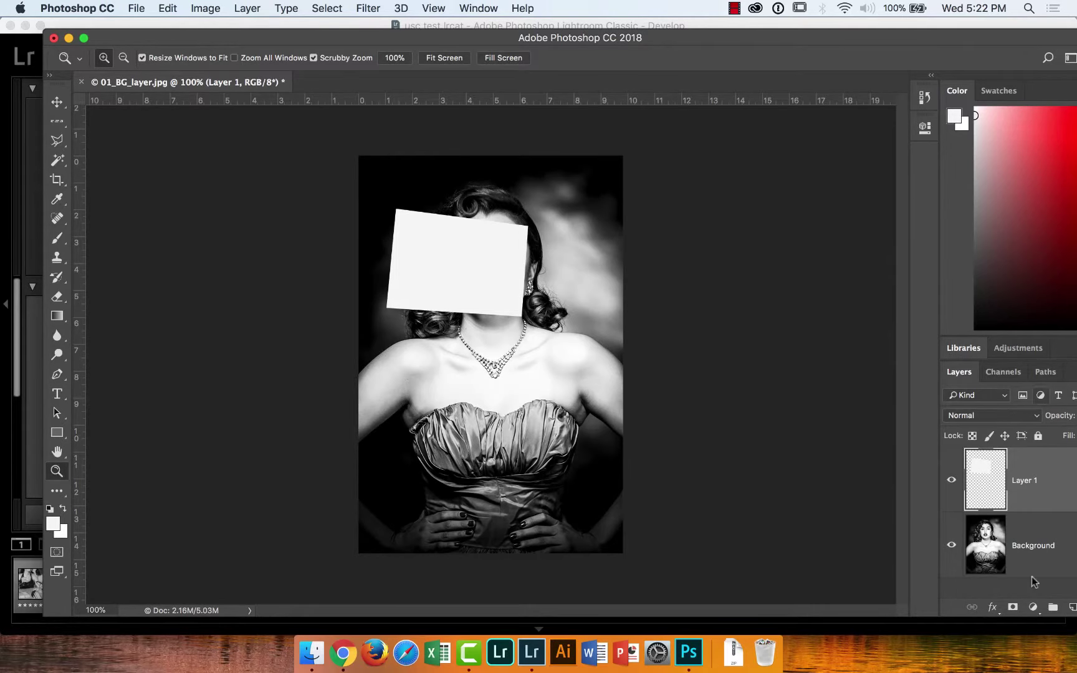
drag(939, 509, 899, 509)
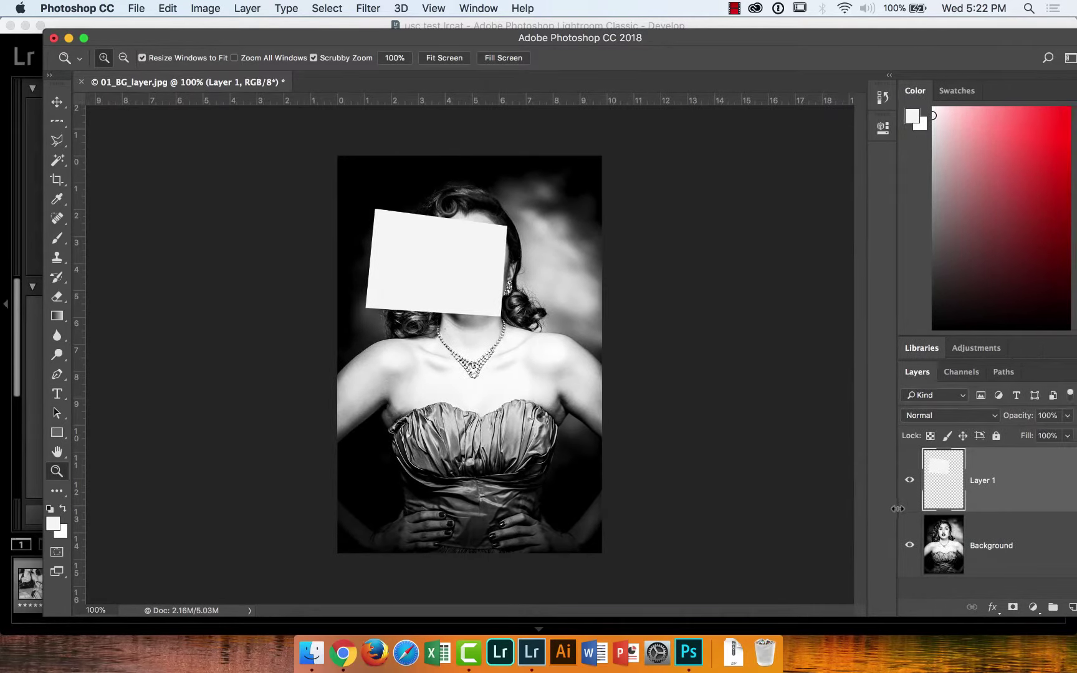
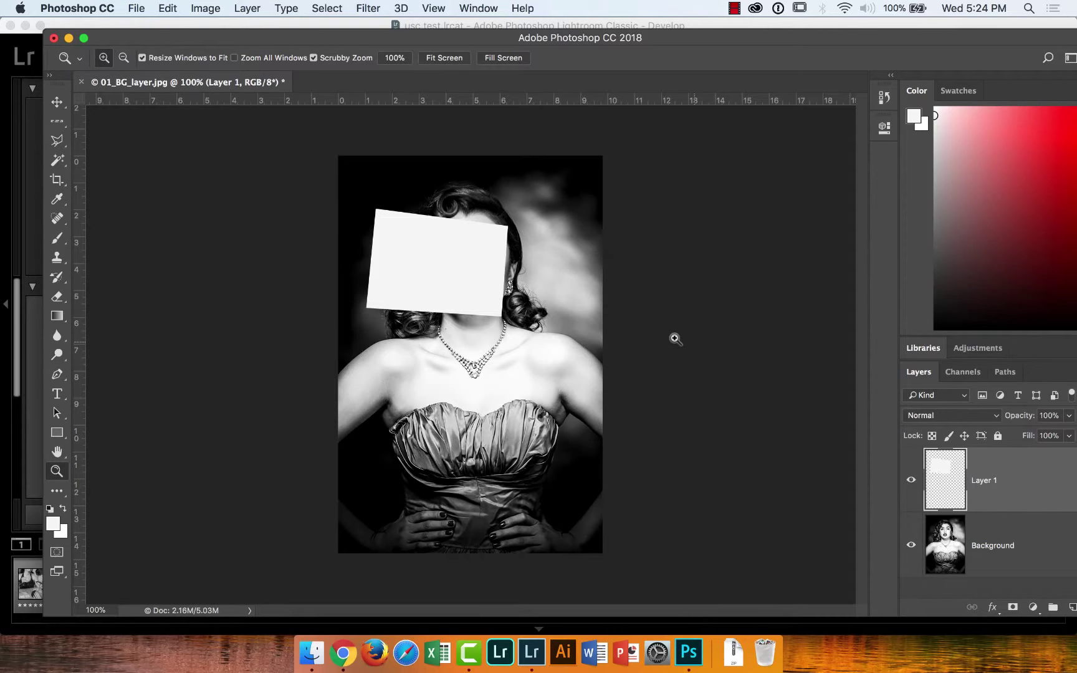
Move the Photoshop window aside and bring Lightroom's Develop view with the rider photo forward
drag(212, 57, 561, 400)
click(360, 228)
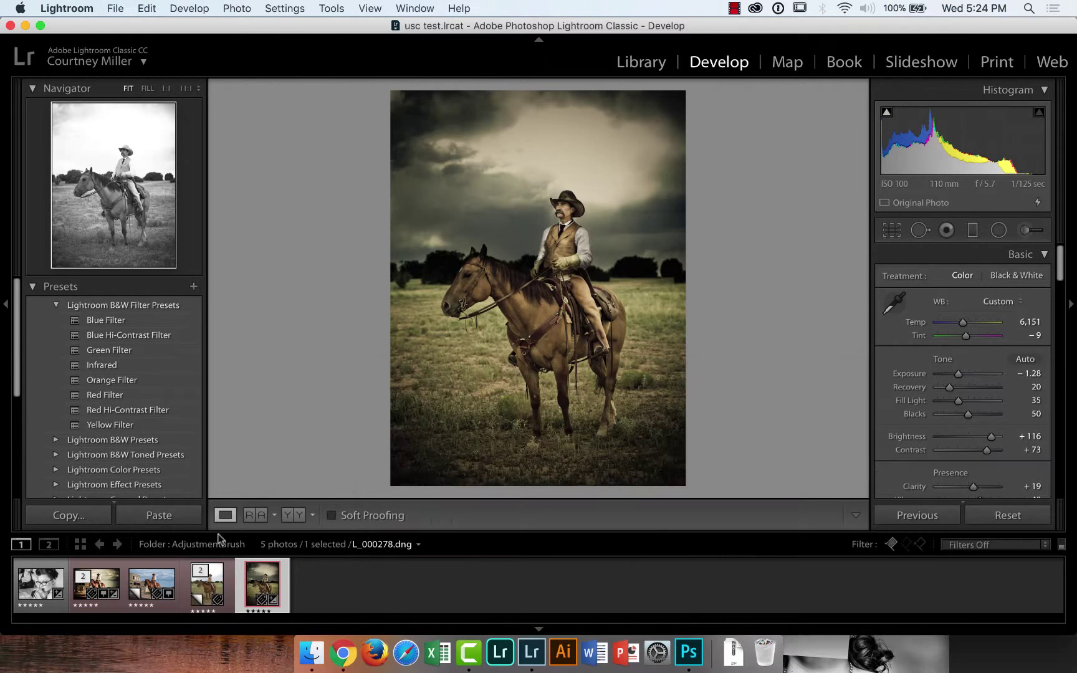
On the cowboy photo, reset the horse's-head brush pin's exposure, zoom to 1:1, then raise it to 1.68
click(95, 579)
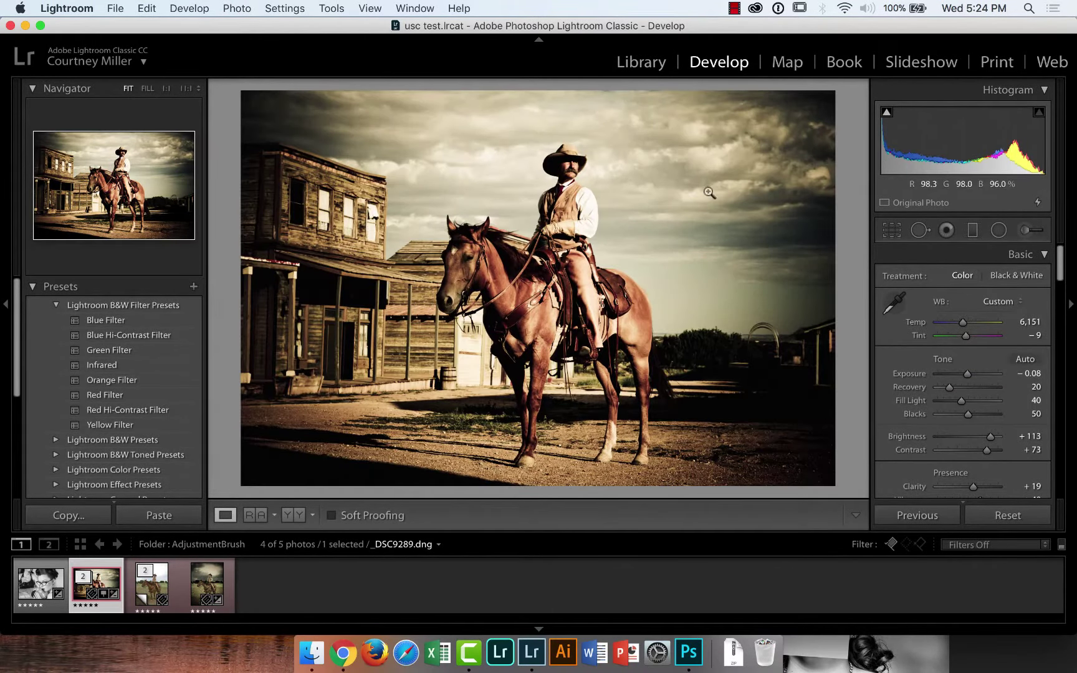
click(1029, 230)
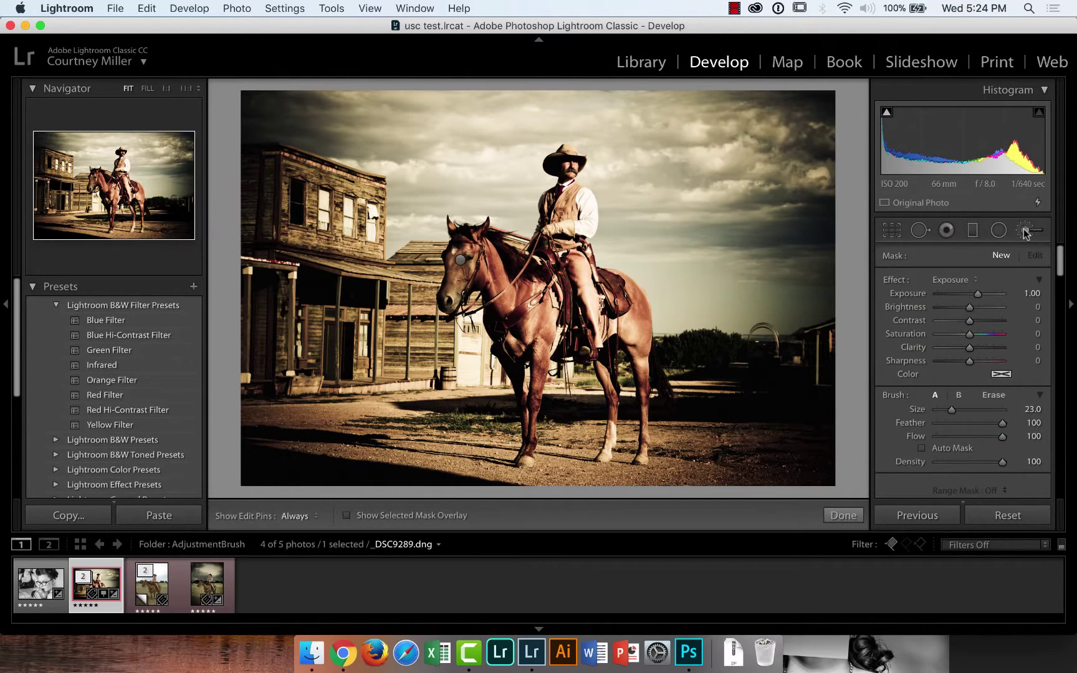
click(460, 260)
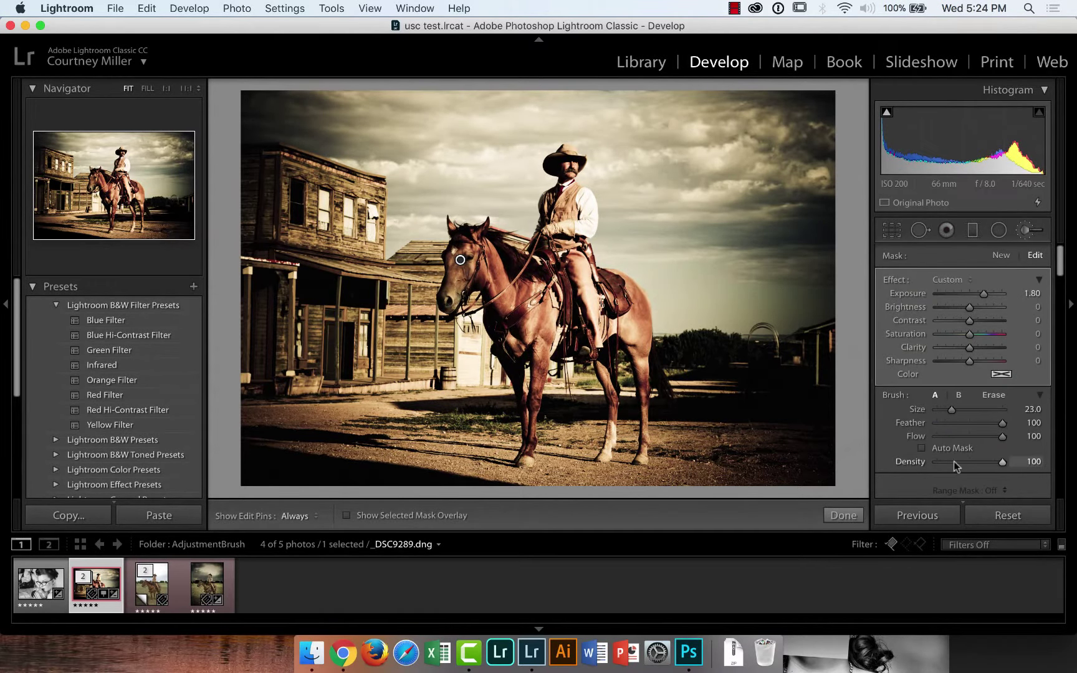
double_click(904, 293)
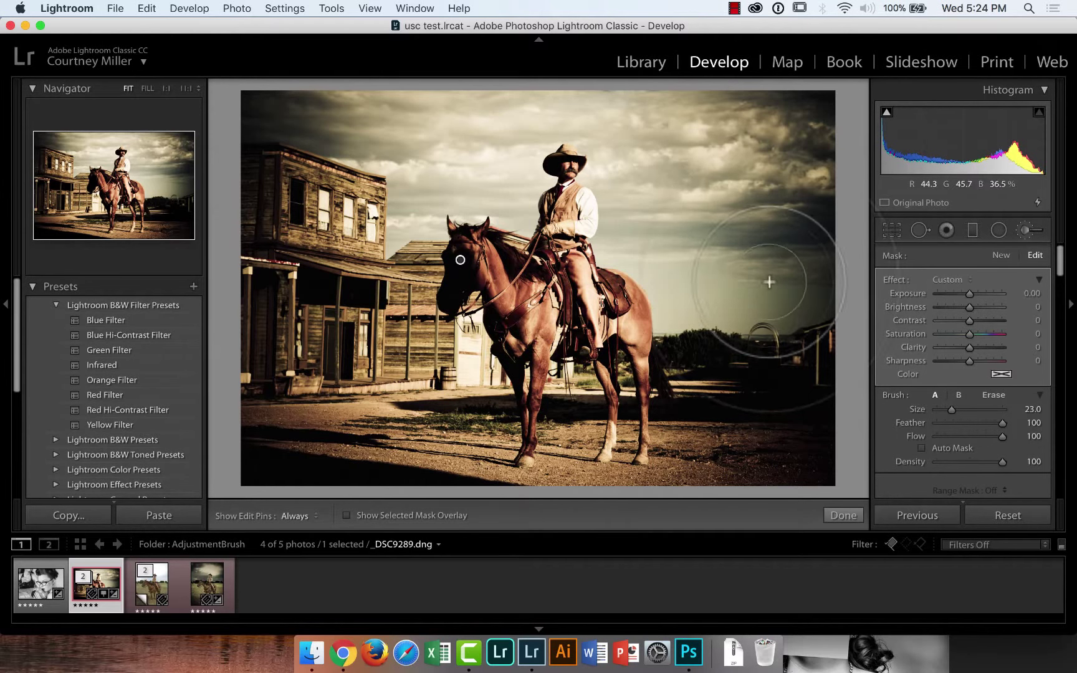
click(166, 90)
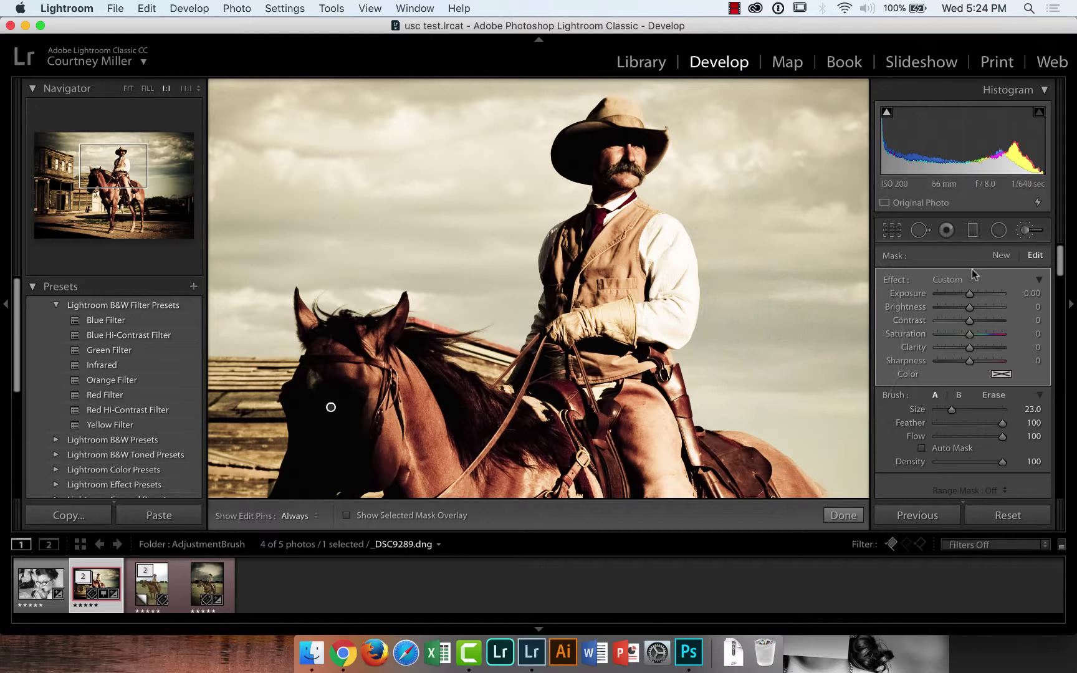
drag(970, 293, 983, 293)
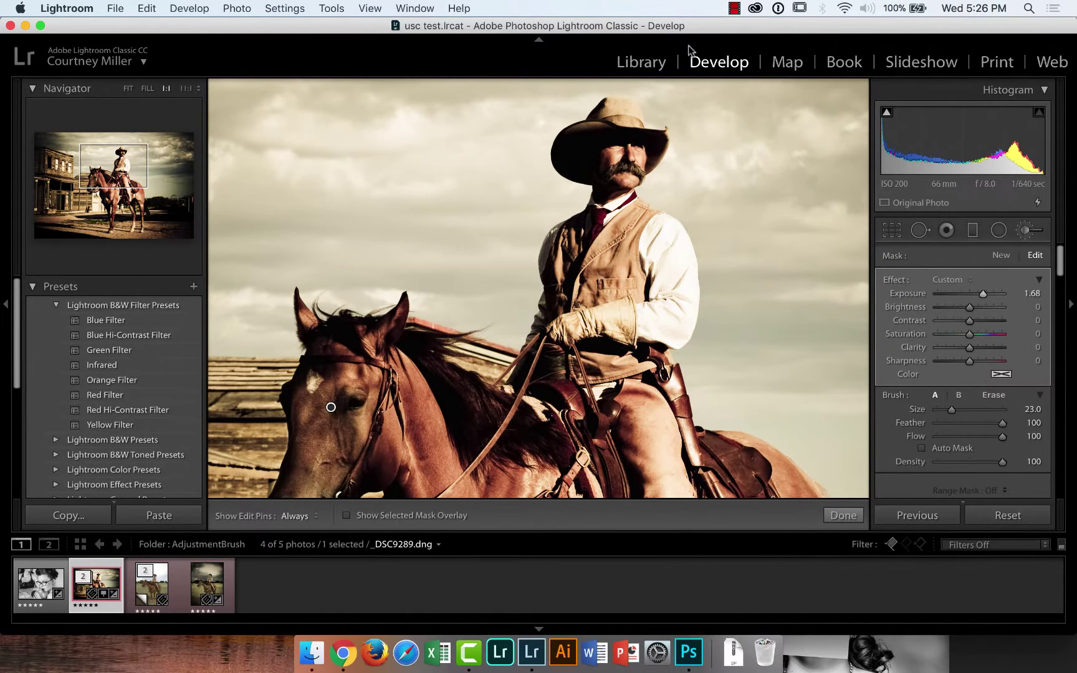
In the Library, open the beach_01_CAScale folder inside the photomerge folder
click(662, 65)
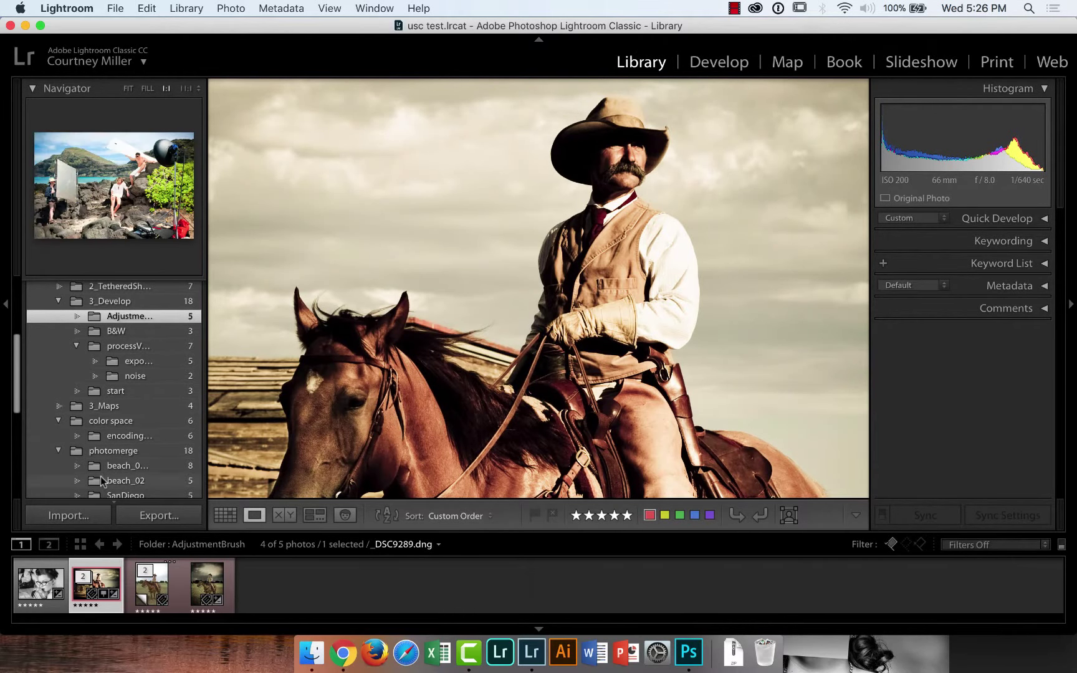
click(96, 453)
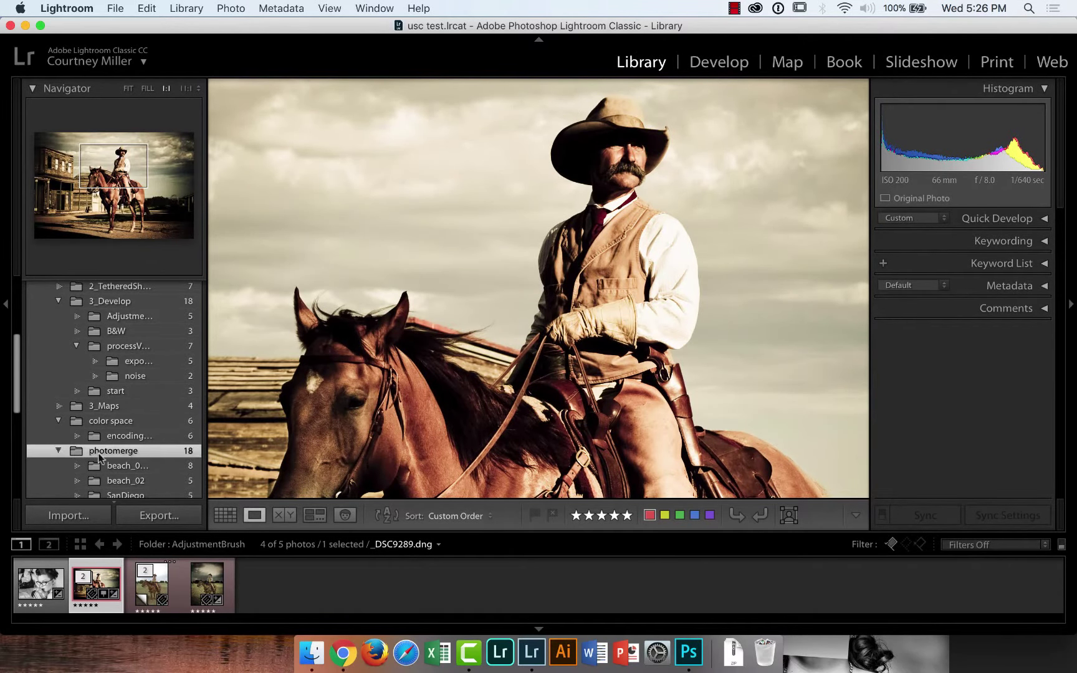
click(111, 483)
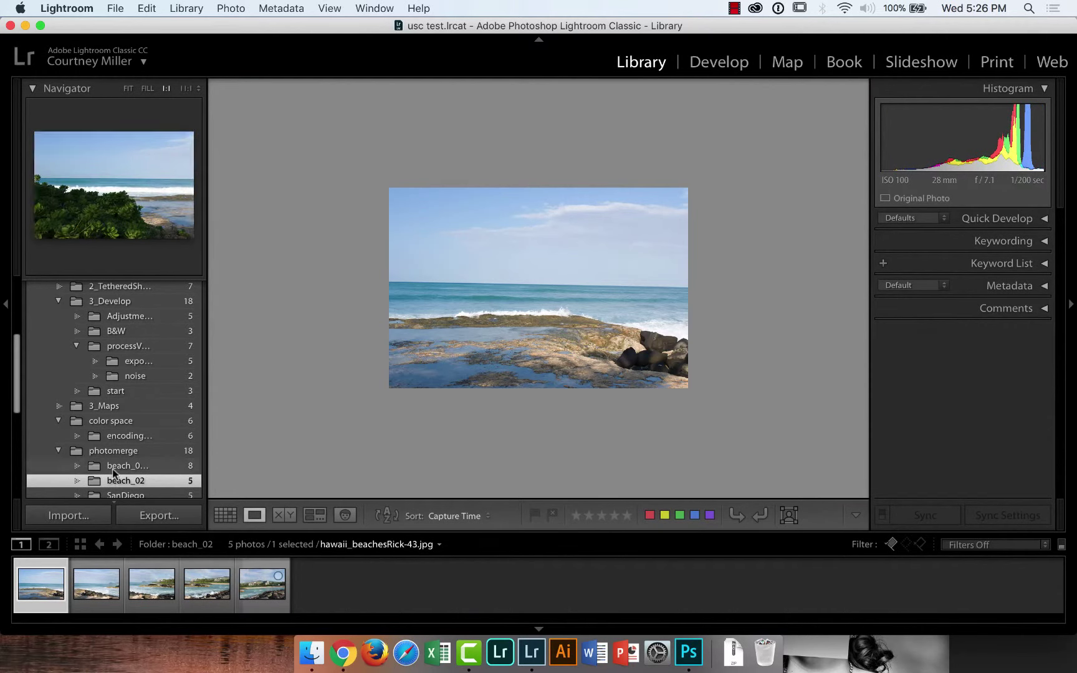
click(114, 470)
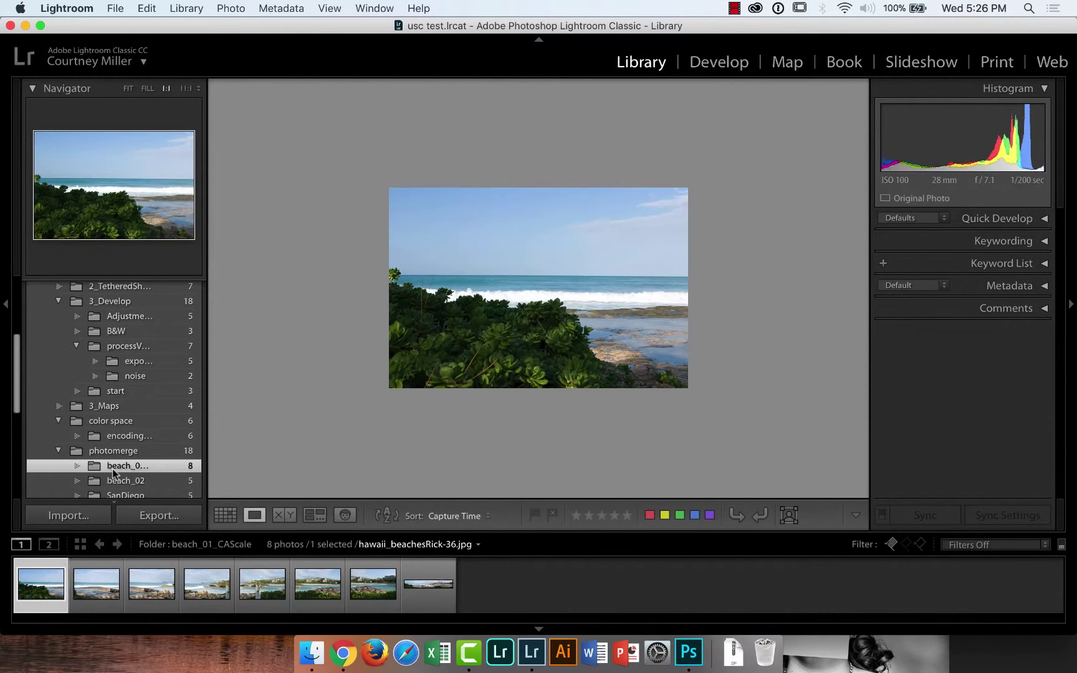
Select the first seven beach photos and send them to Merge to Panorama in Photoshop
shift+click(372, 591)
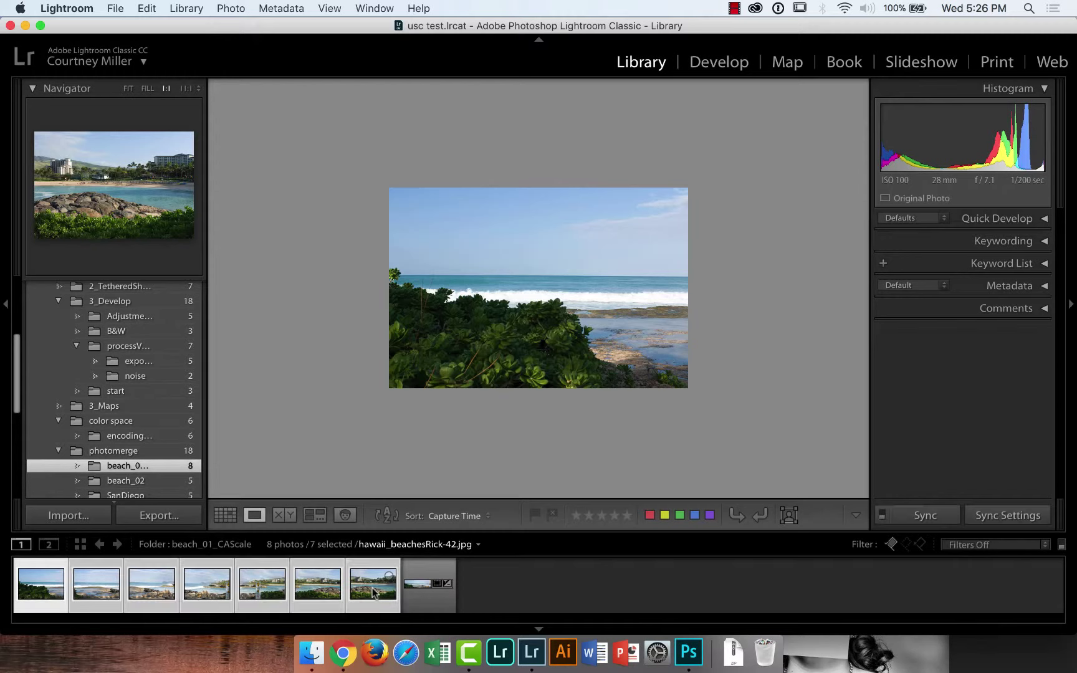
right_click(373, 591)
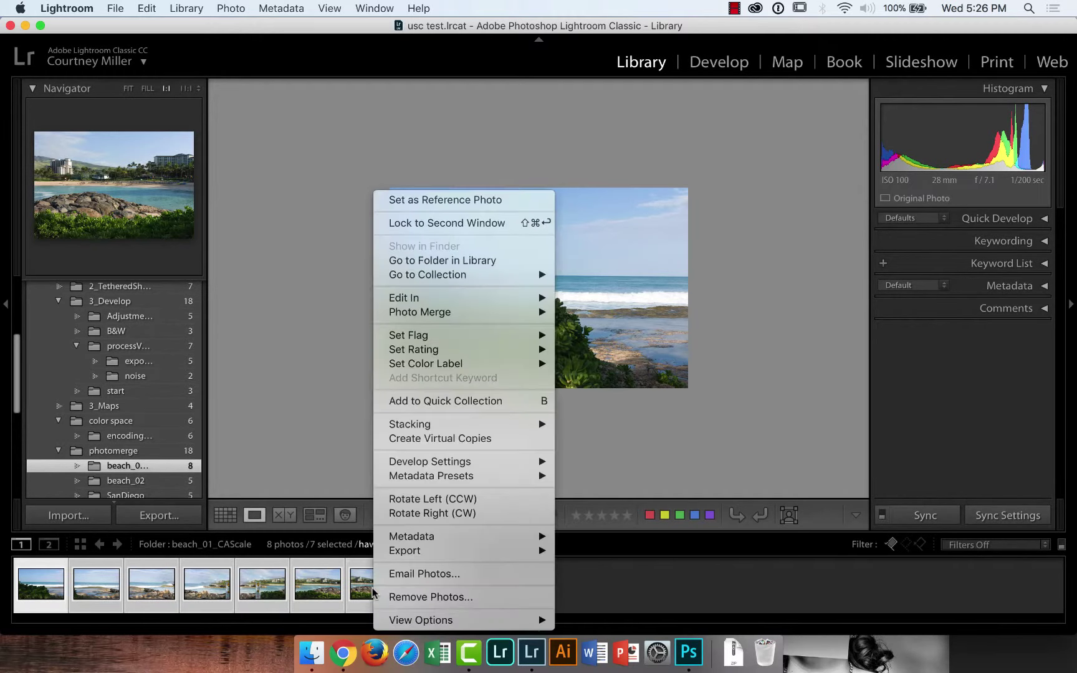
mouse_move(411, 303)
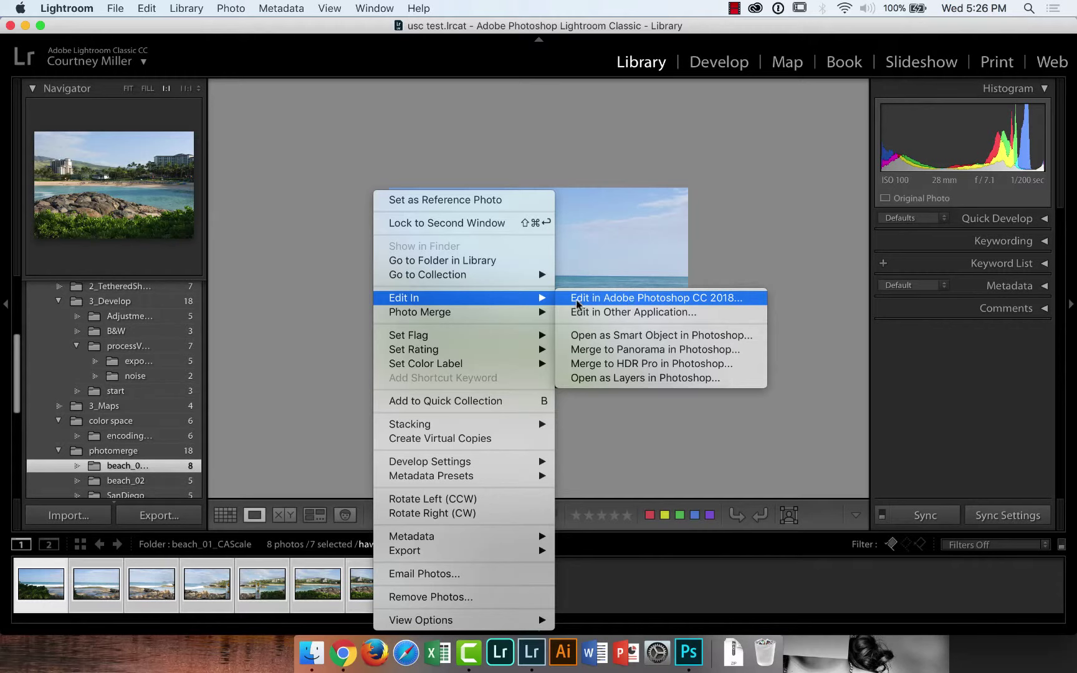
click(642, 350)
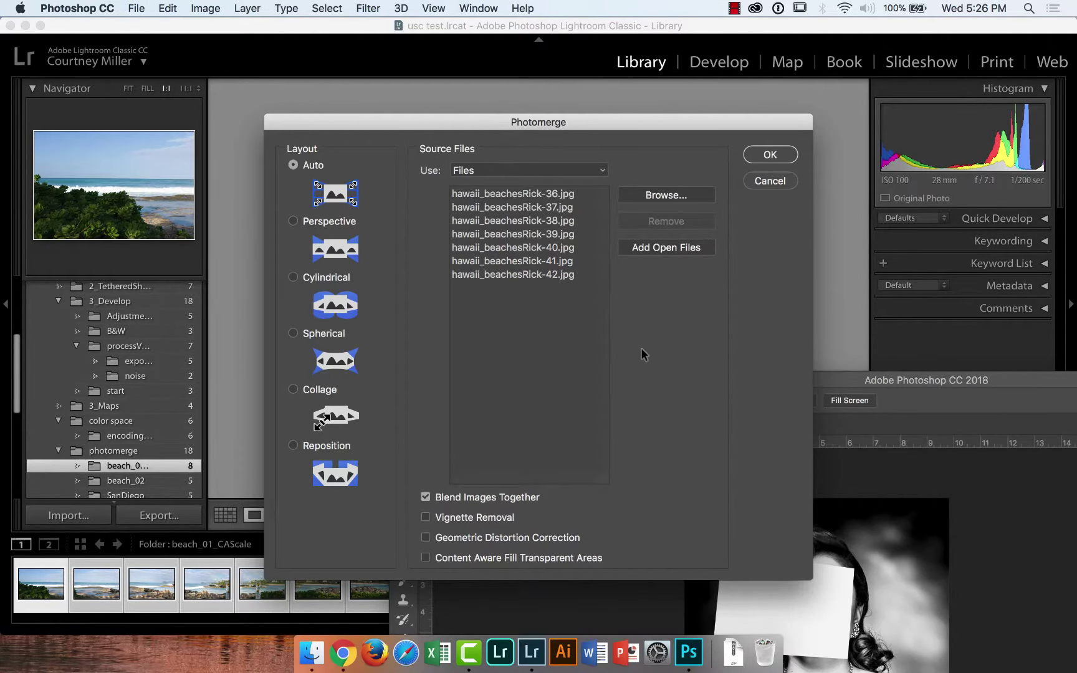
Enable Content Aware Fill Transparent Areas in Photomerge and run the panorama merge
click(426, 560)
click(771, 156)
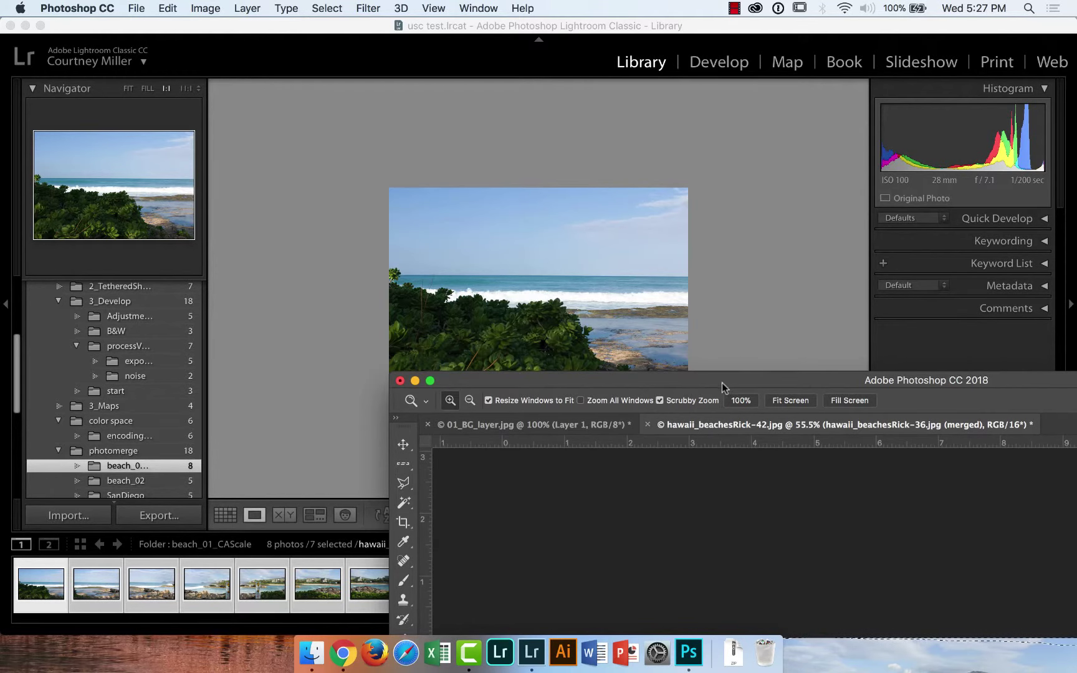
Move the Photoshop window up to show the whole panorama and deselect it
drag(723, 382, 403, 22)
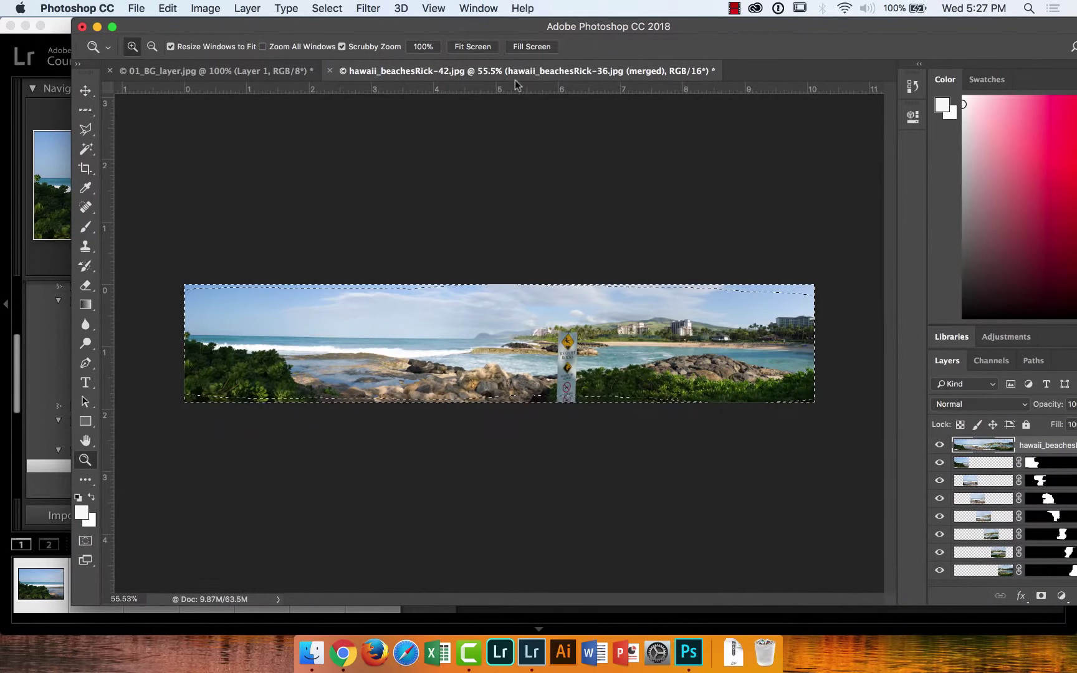
click(326, 8)
click(344, 40)
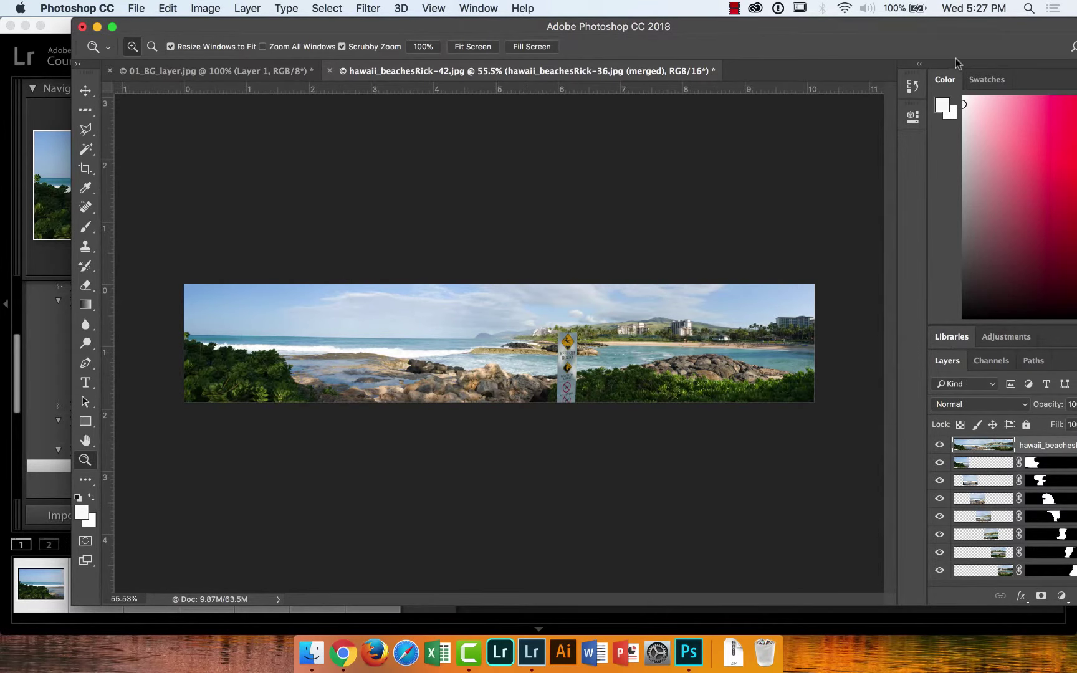
Maximize Photoshop, add an empty Layer 1 above the panorama, and zoom in on the sign
click(112, 27)
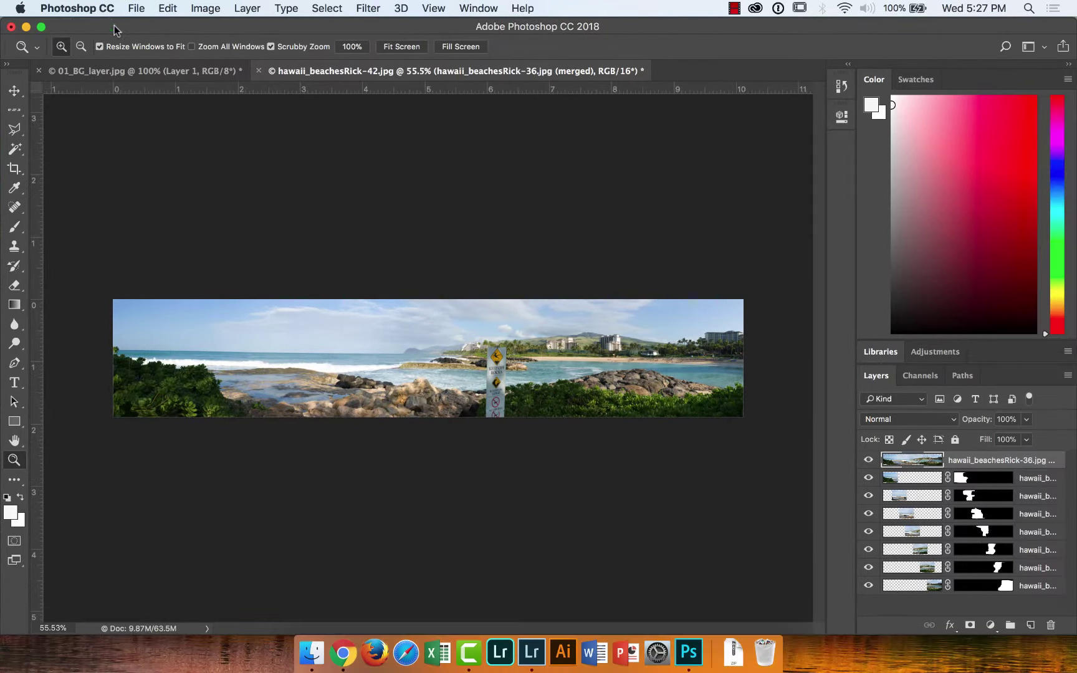
click(1032, 625)
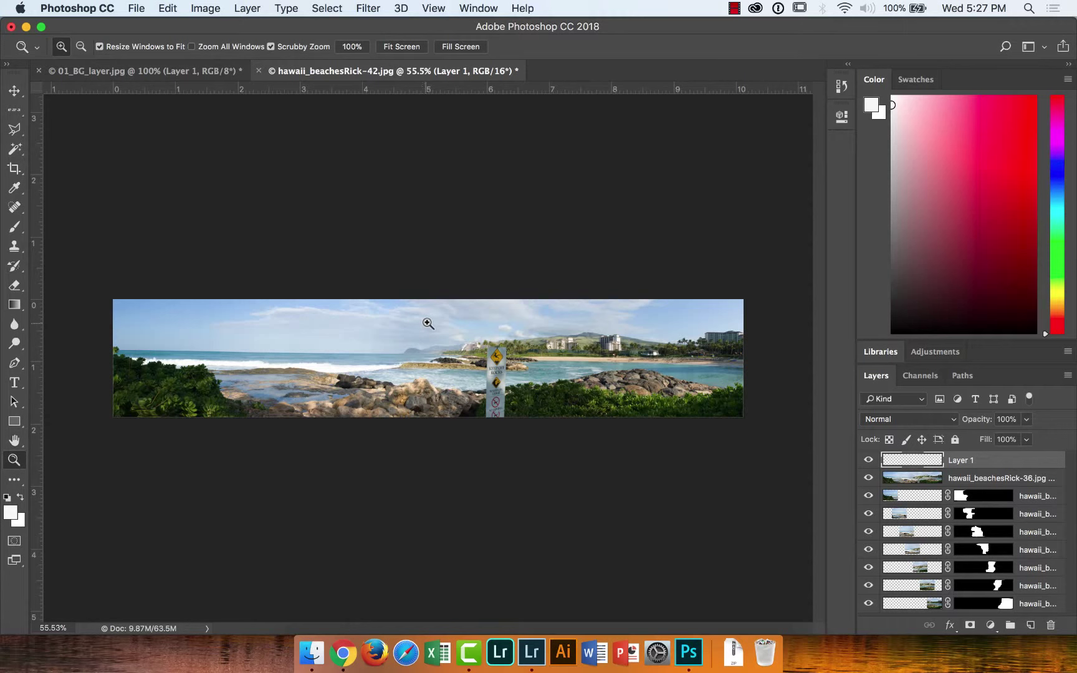
drag(427, 323, 488, 340)
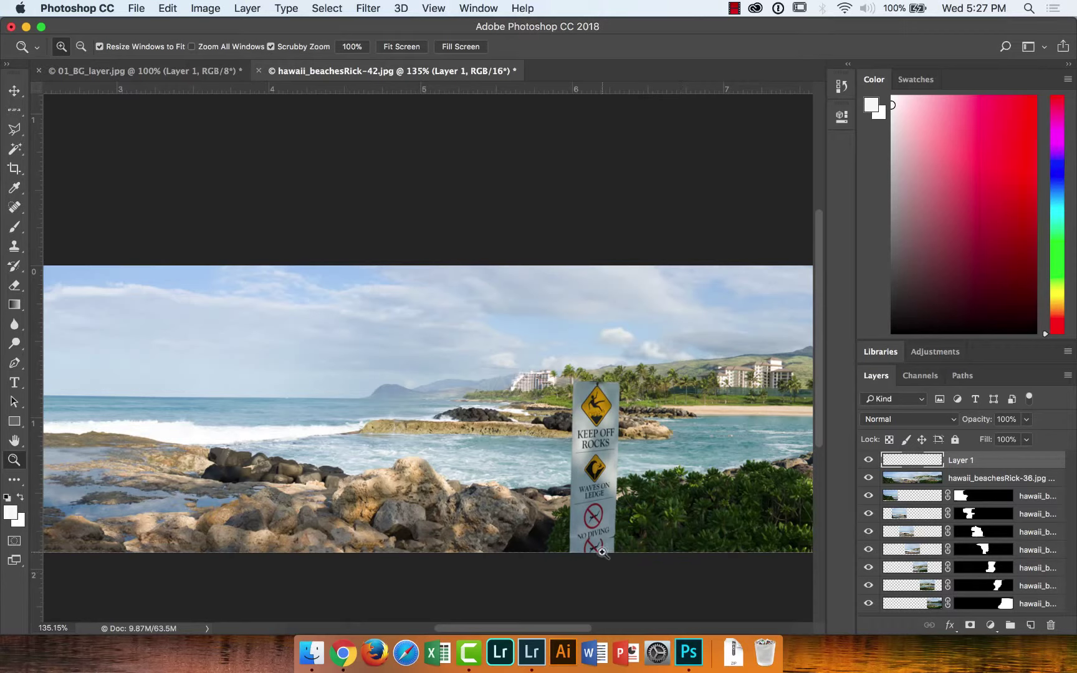
Choose the Clone Stamp Tool and set its Sample option to All Layers
click(17, 250)
right_click(17, 250)
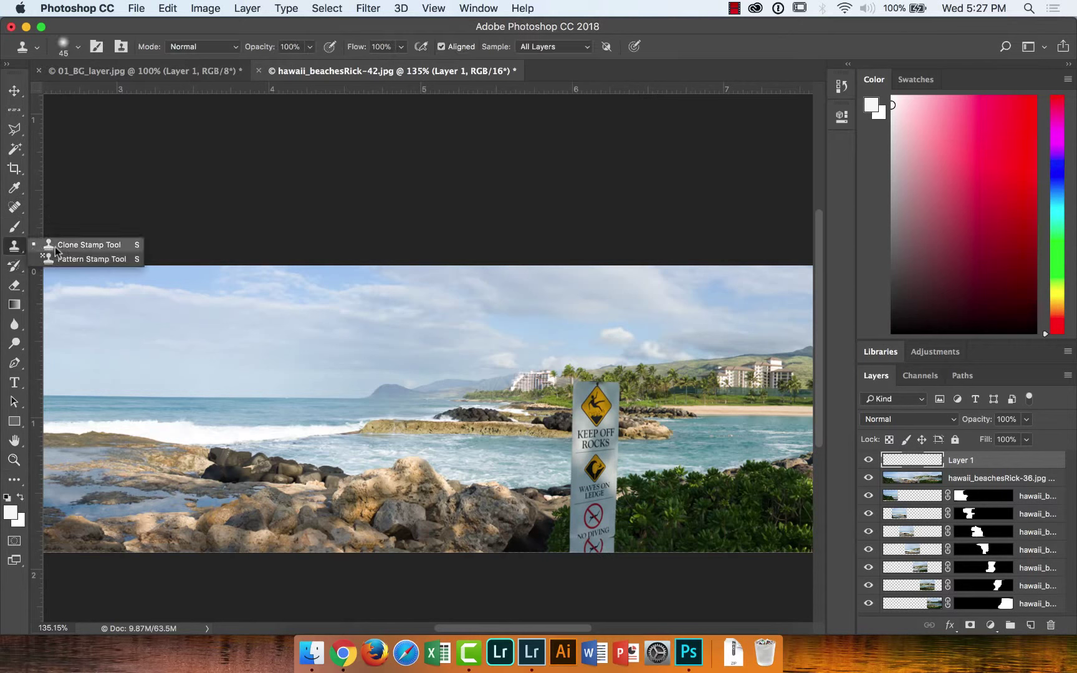
click(75, 245)
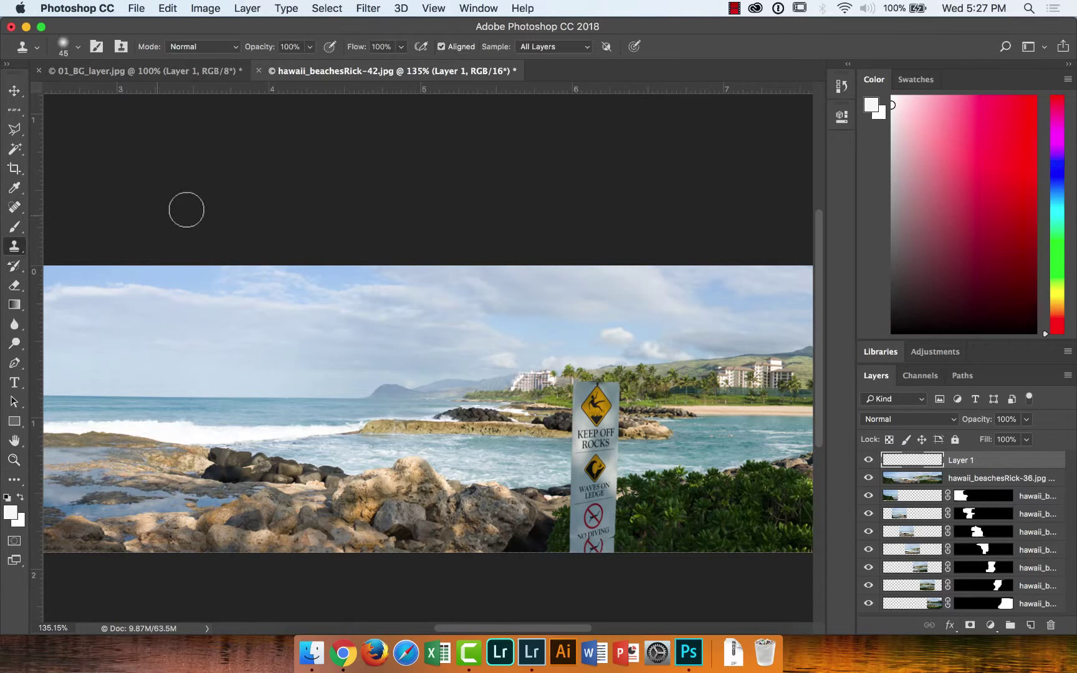
click(519, 46)
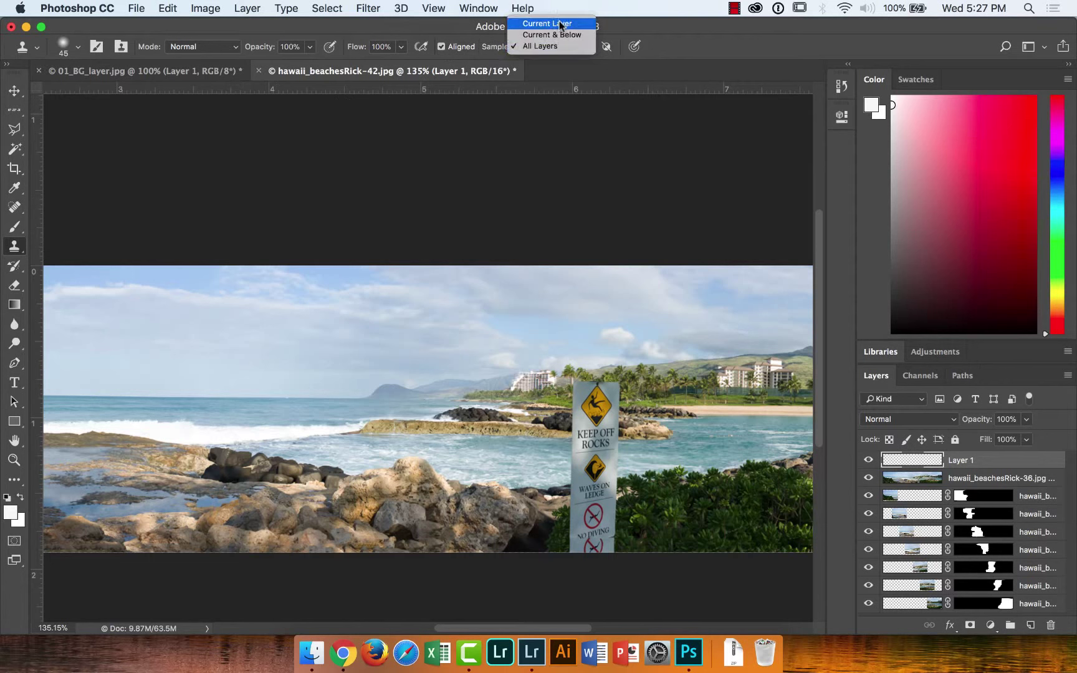
click(560, 25)
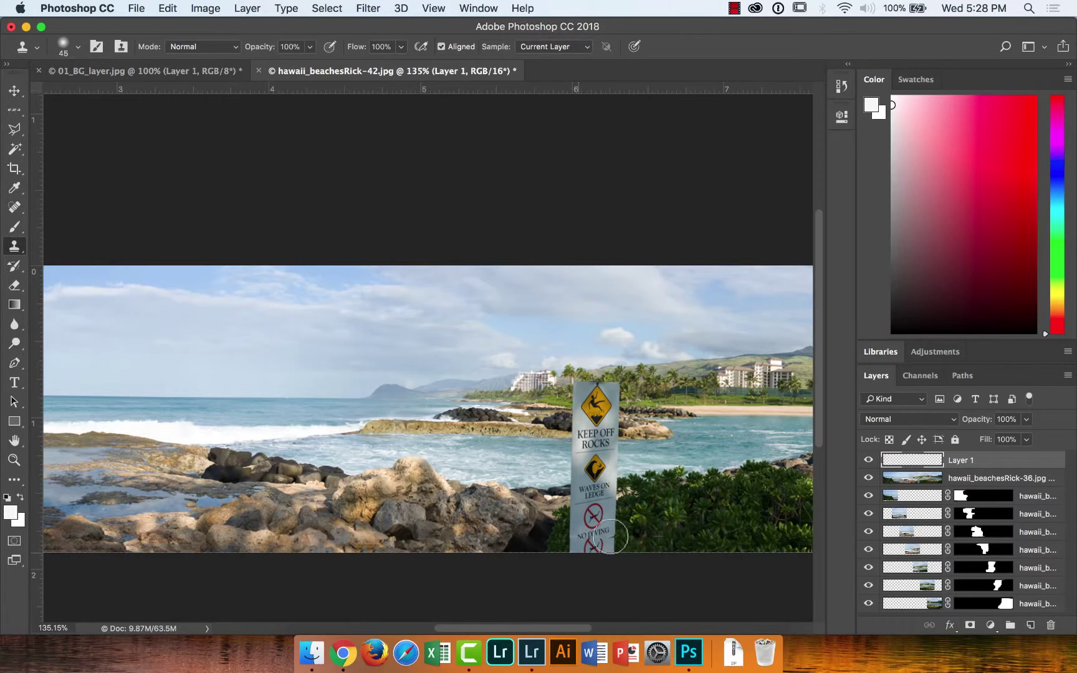
click(584, 47)
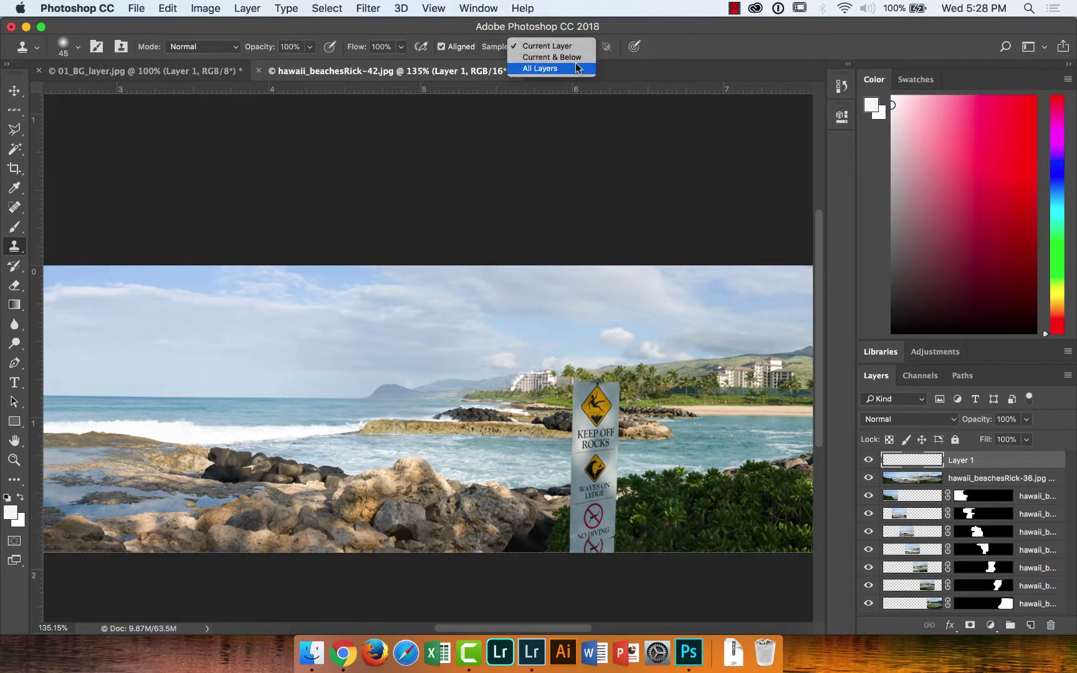
click(573, 69)
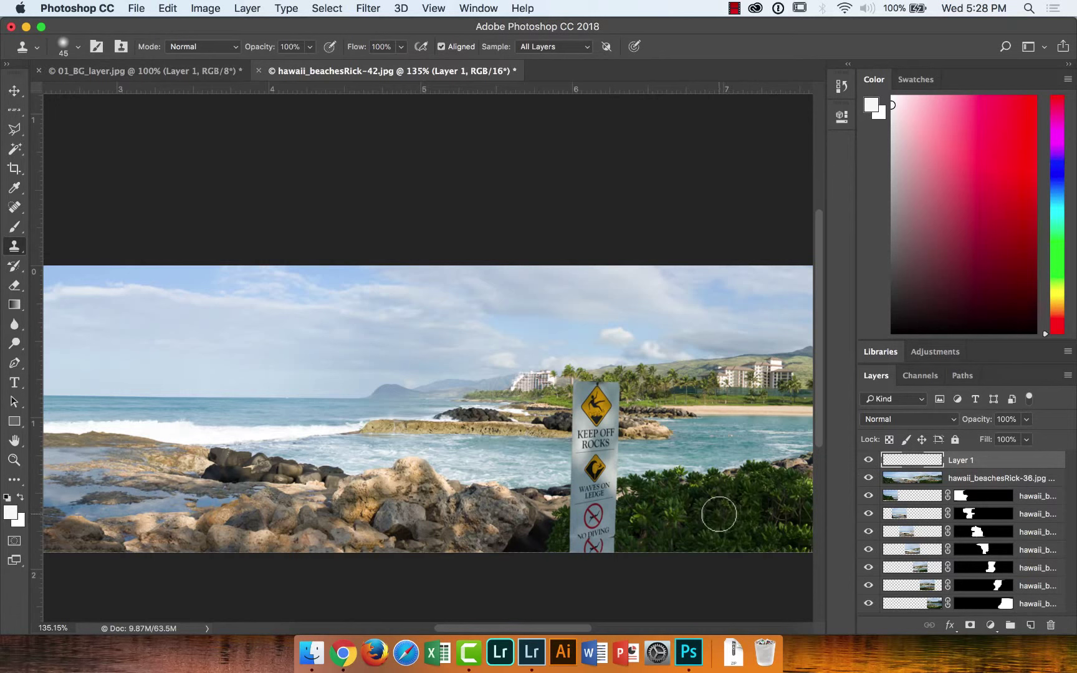
Sample the foliage as the clone source and paint it over the bottom of the KEEP OFF ROCKS sign
alt+click(707, 521)
mouse_move(620, 544)
mouse_down()
mouse_move(577, 548)
mouse_move(625, 531)
mouse_move(592, 553)
mouse_move(572, 550)
mouse_move(582, 553)
mouse_up()
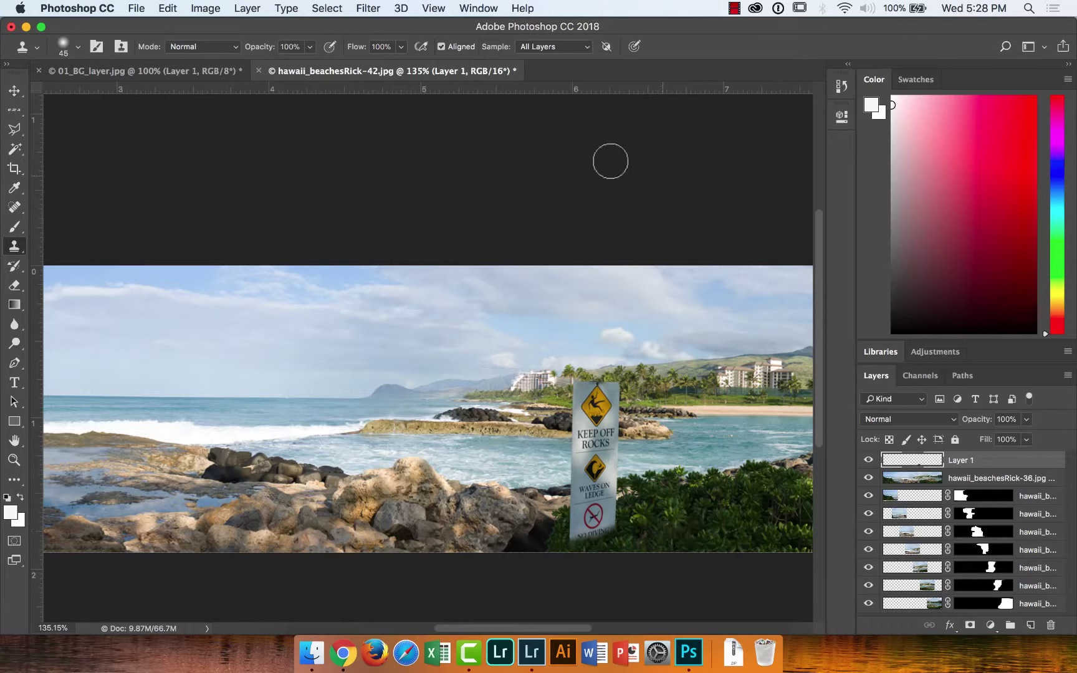
Close the panorama and portrait documents with Don't Save, then quit Photoshop CC
click(260, 75)
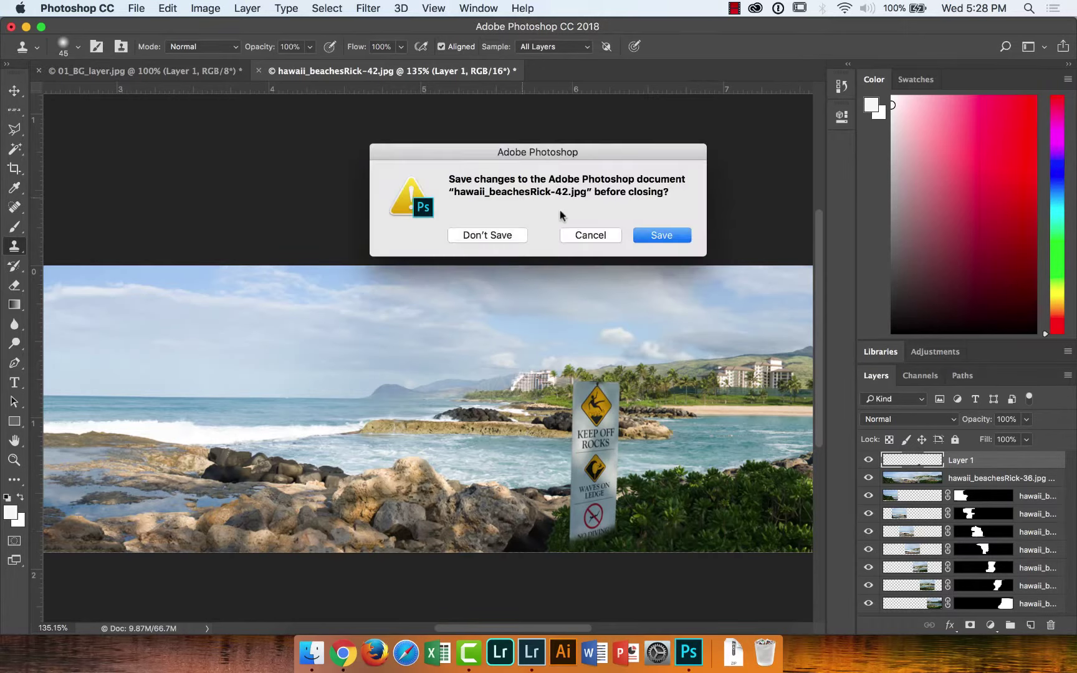
click(492, 235)
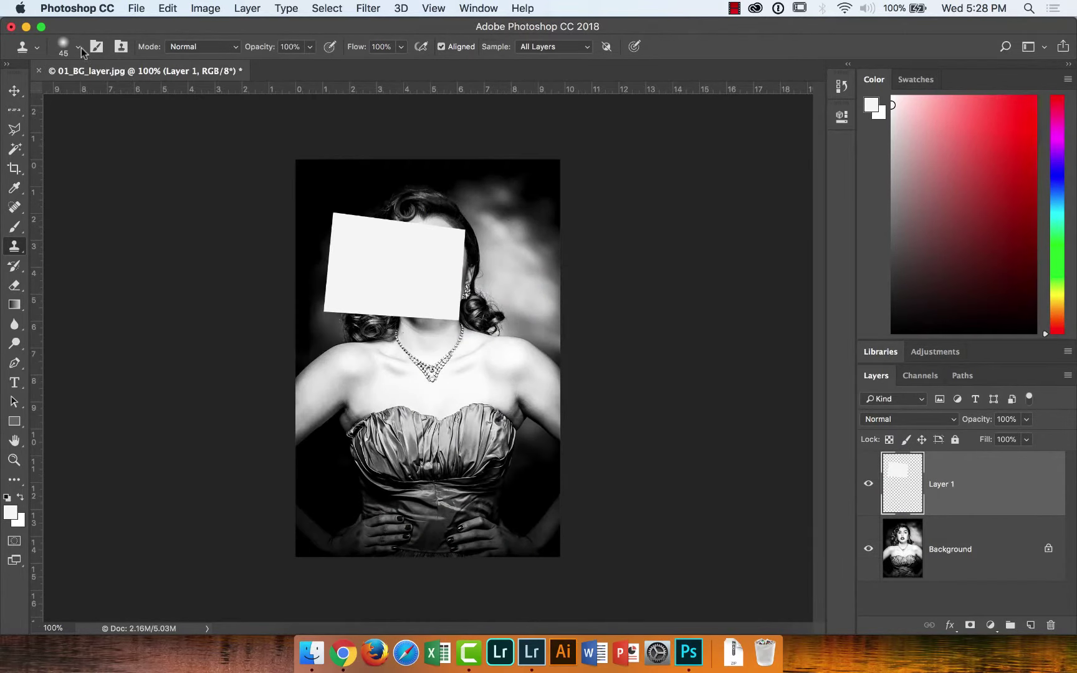
click(40, 71)
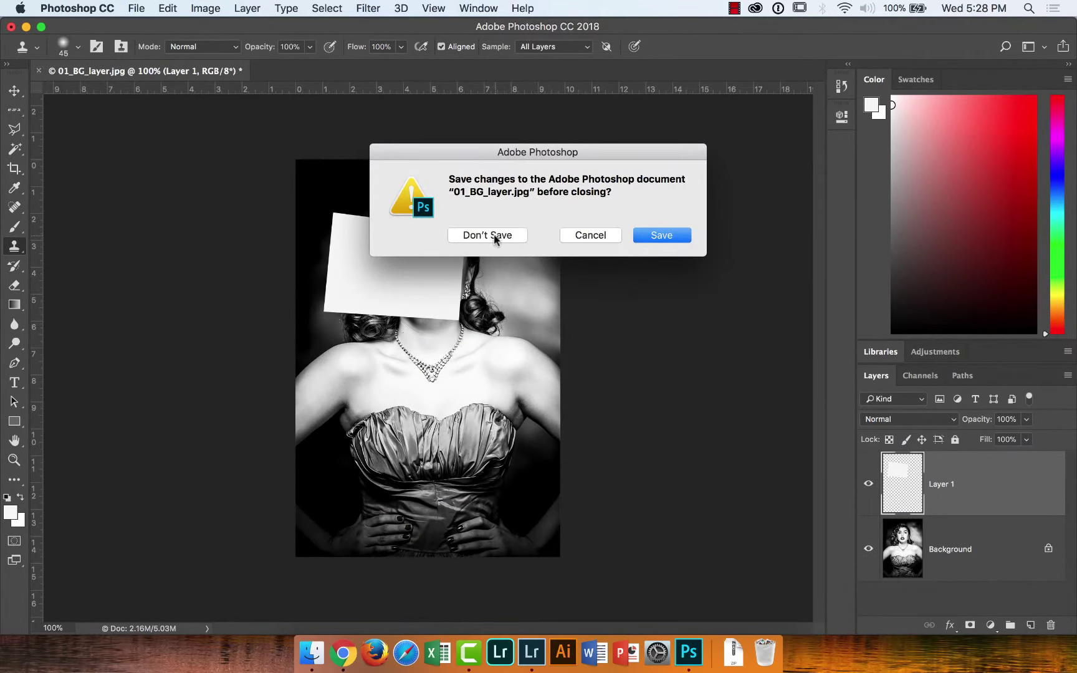
click(492, 236)
click(45, 5)
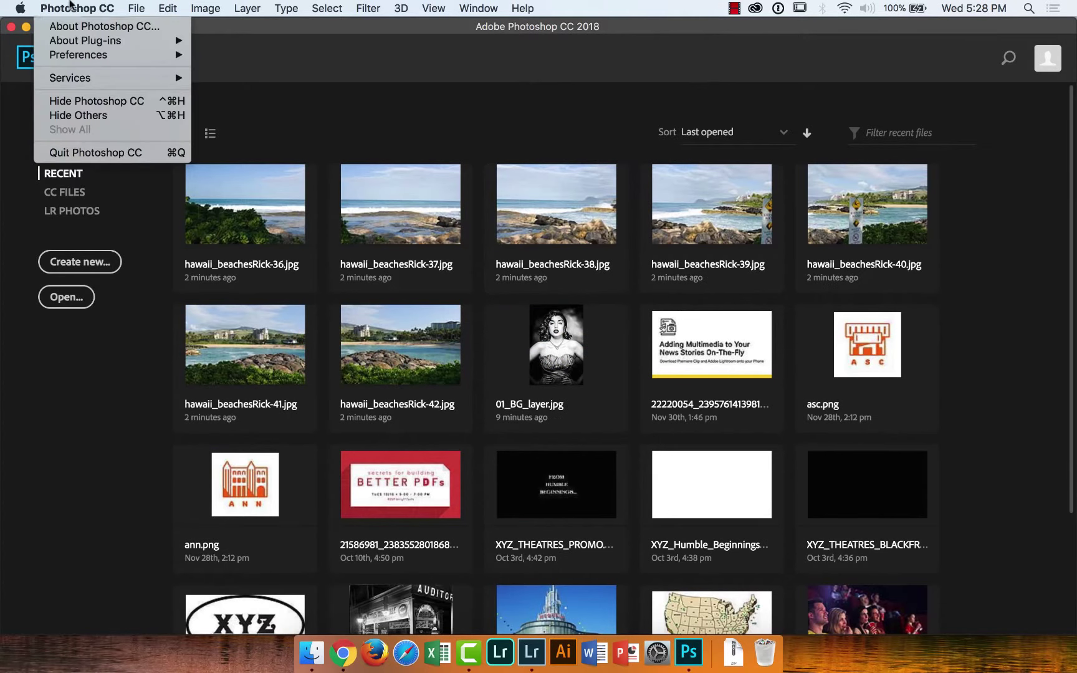
click(86, 153)
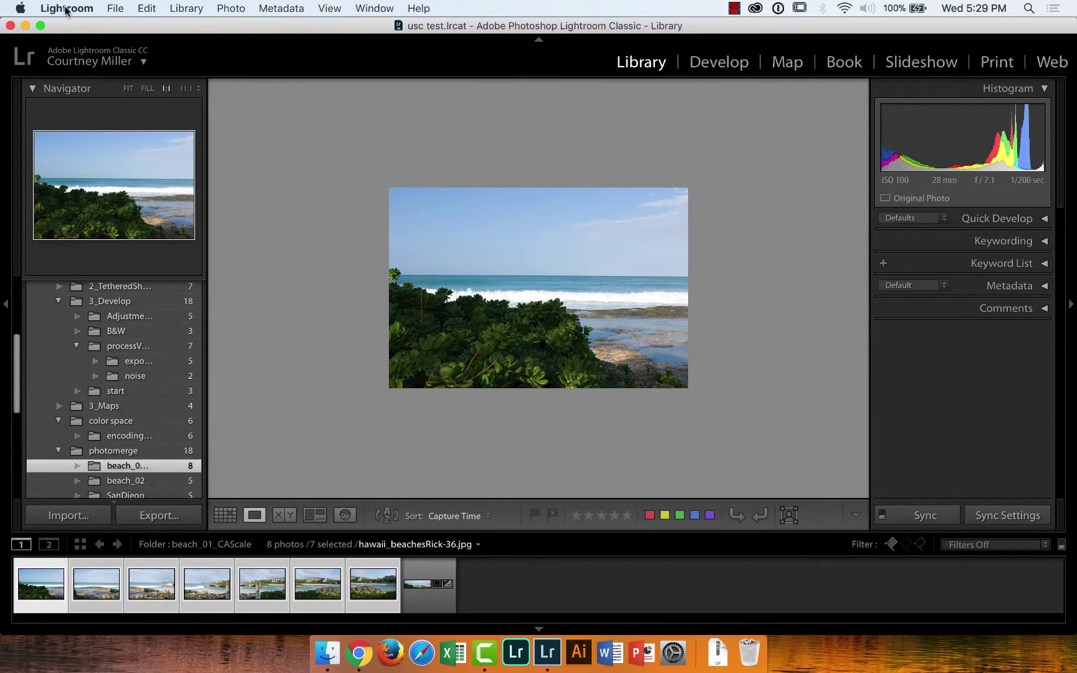
Quit Lightroom, close the websiteGallery window, and move the workshop desktop folder to the Trash
click(67, 8)
click(96, 190)
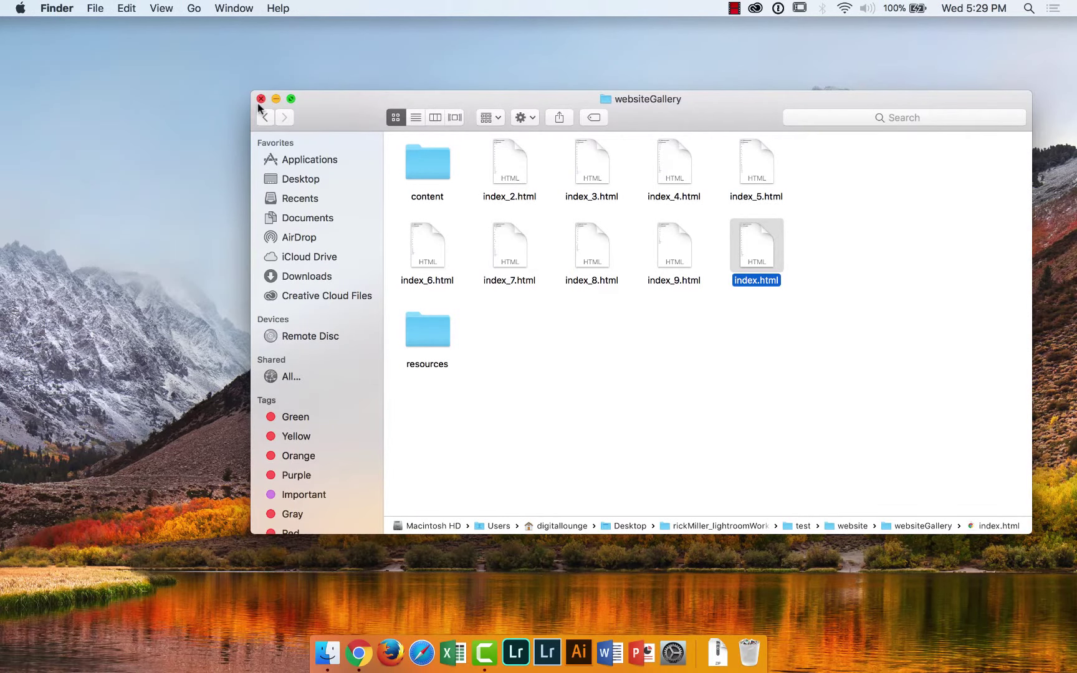
click(260, 98)
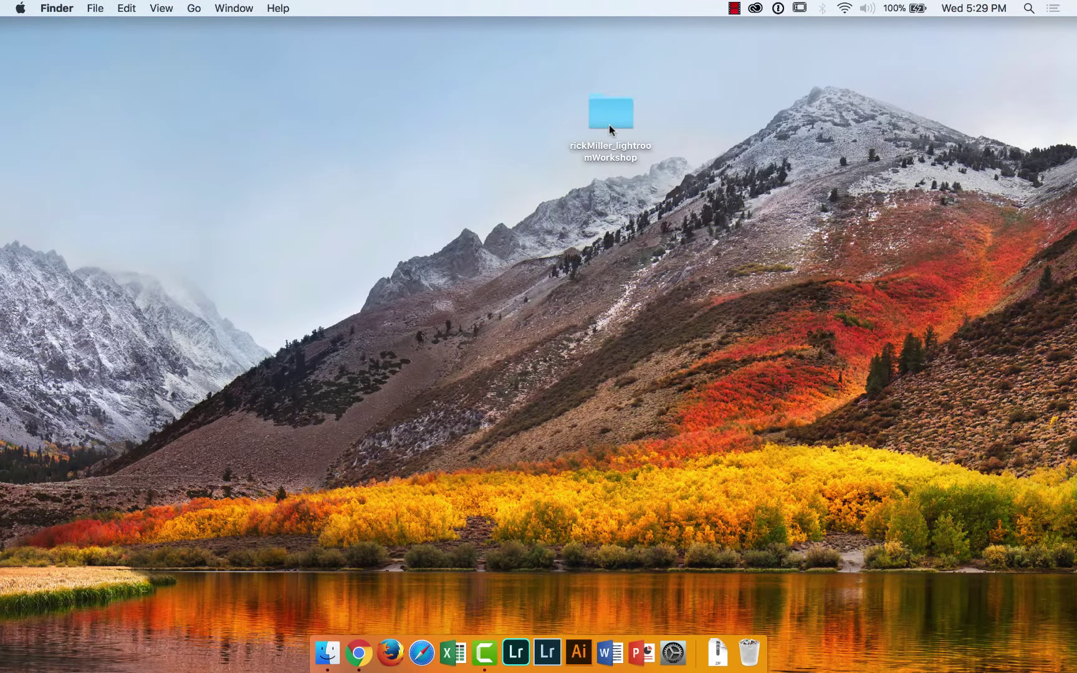
right_click(609, 125)
click(665, 155)
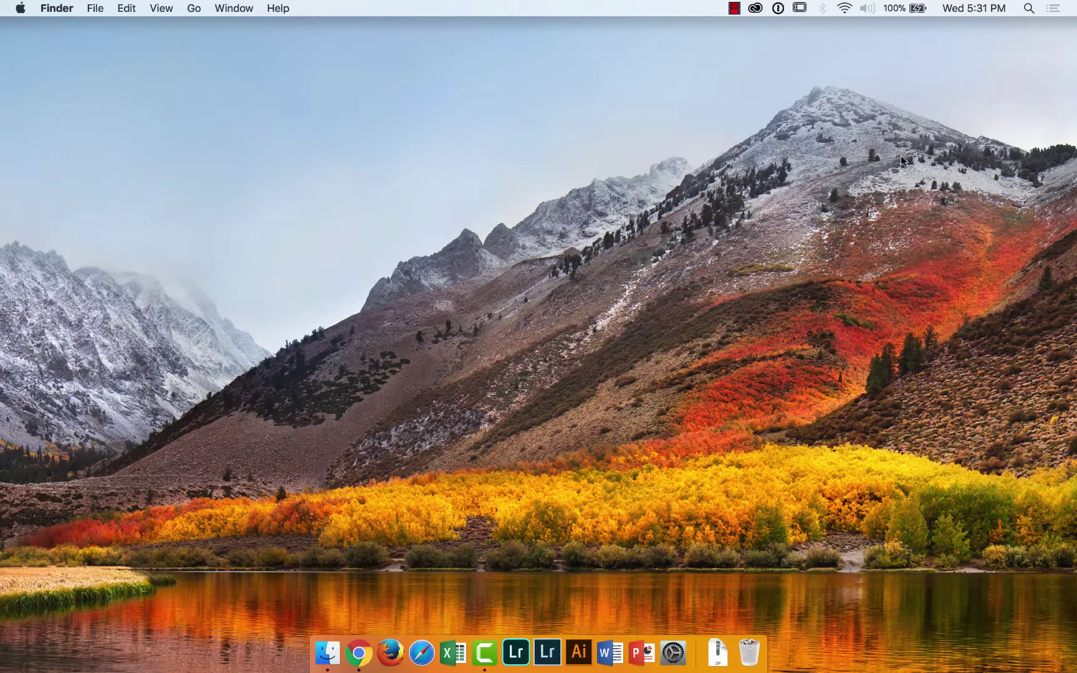
Toggle Mission Control on and off to check the cleared desktop
key(ctrl+Up)
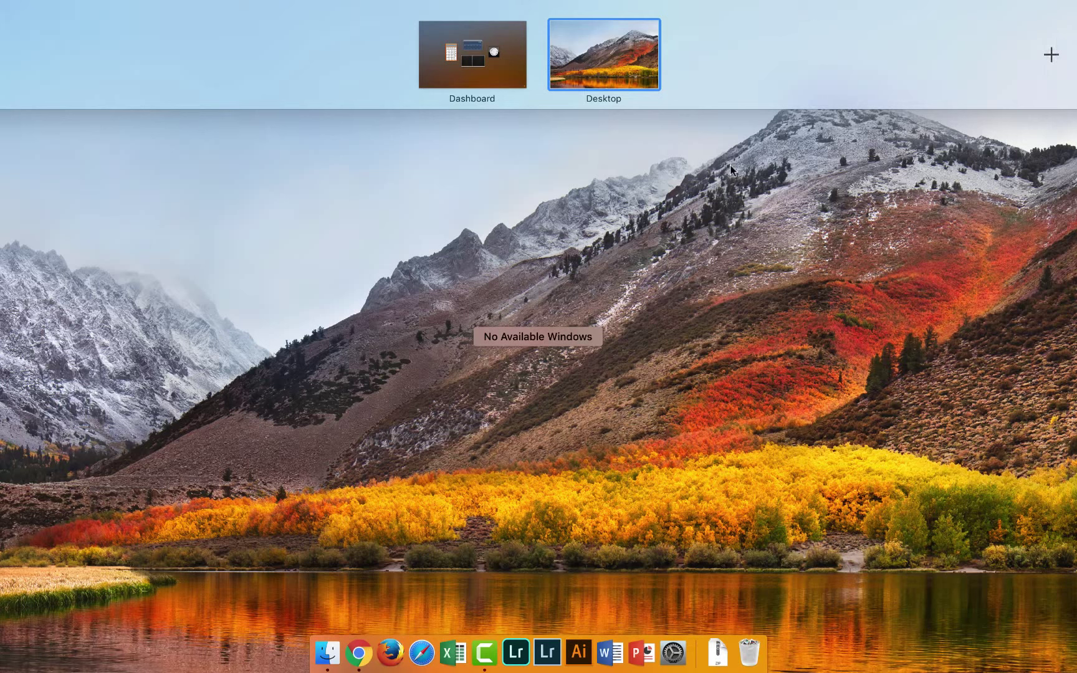
key(ctrl+Up)
click(734, 8)
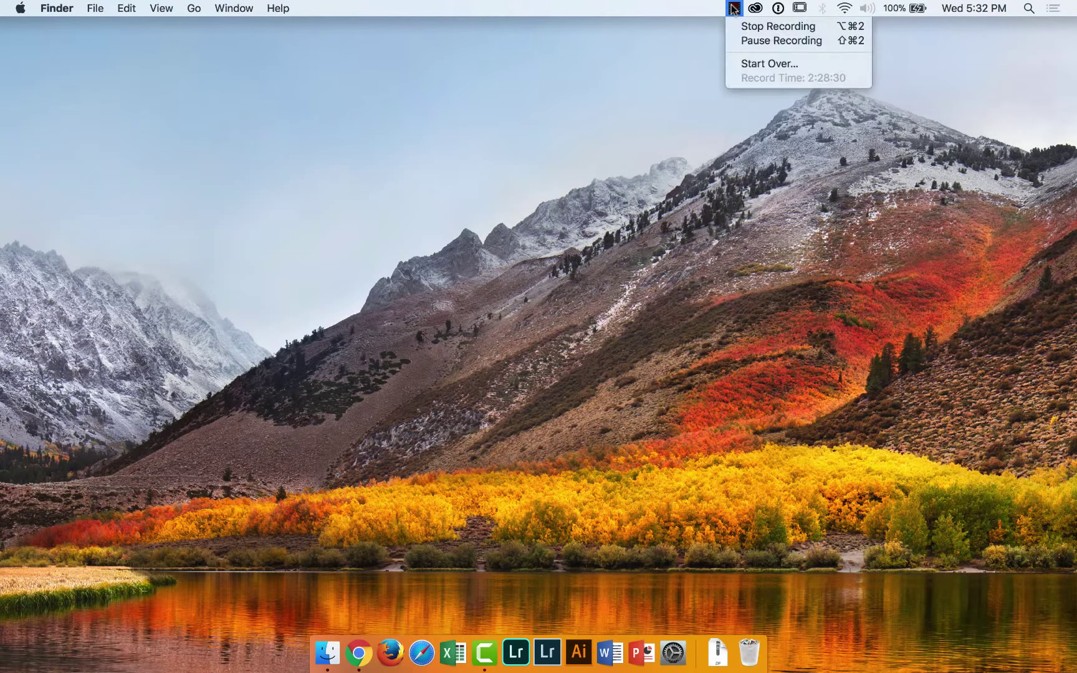